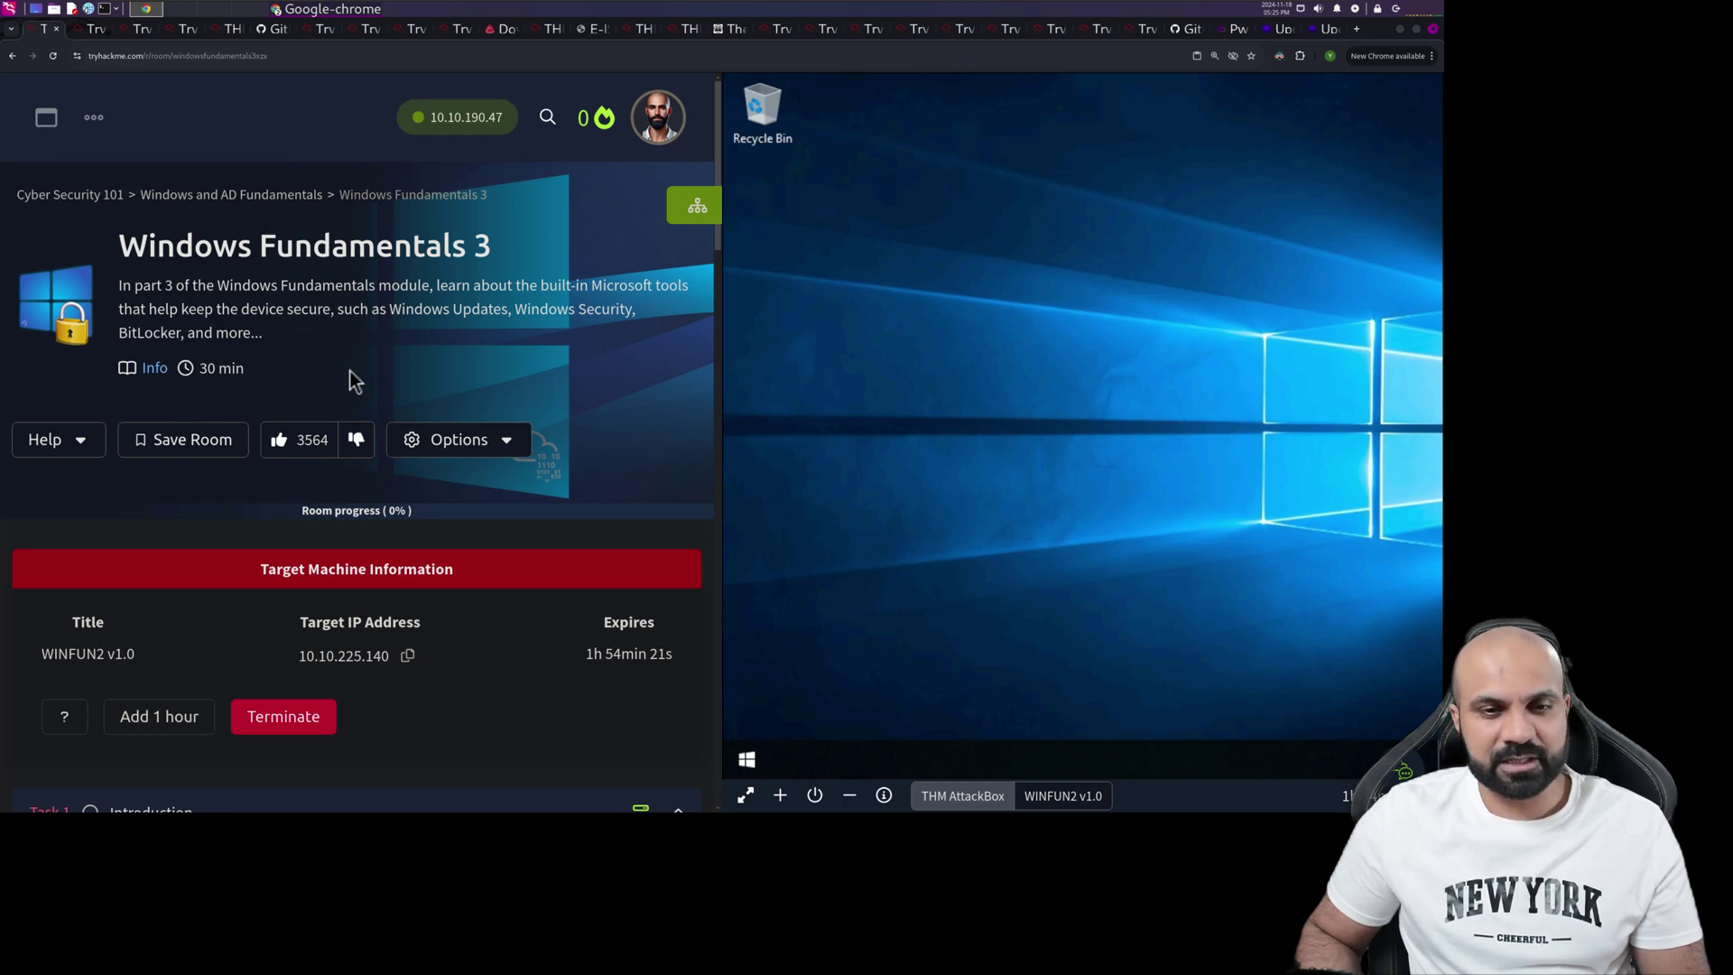
Read the Task 1 Introduction of the Windows Fundamentals 3 room and mark its question as complete
scroll(349, 377, down, 1)
scroll(349, 371, down, 6)
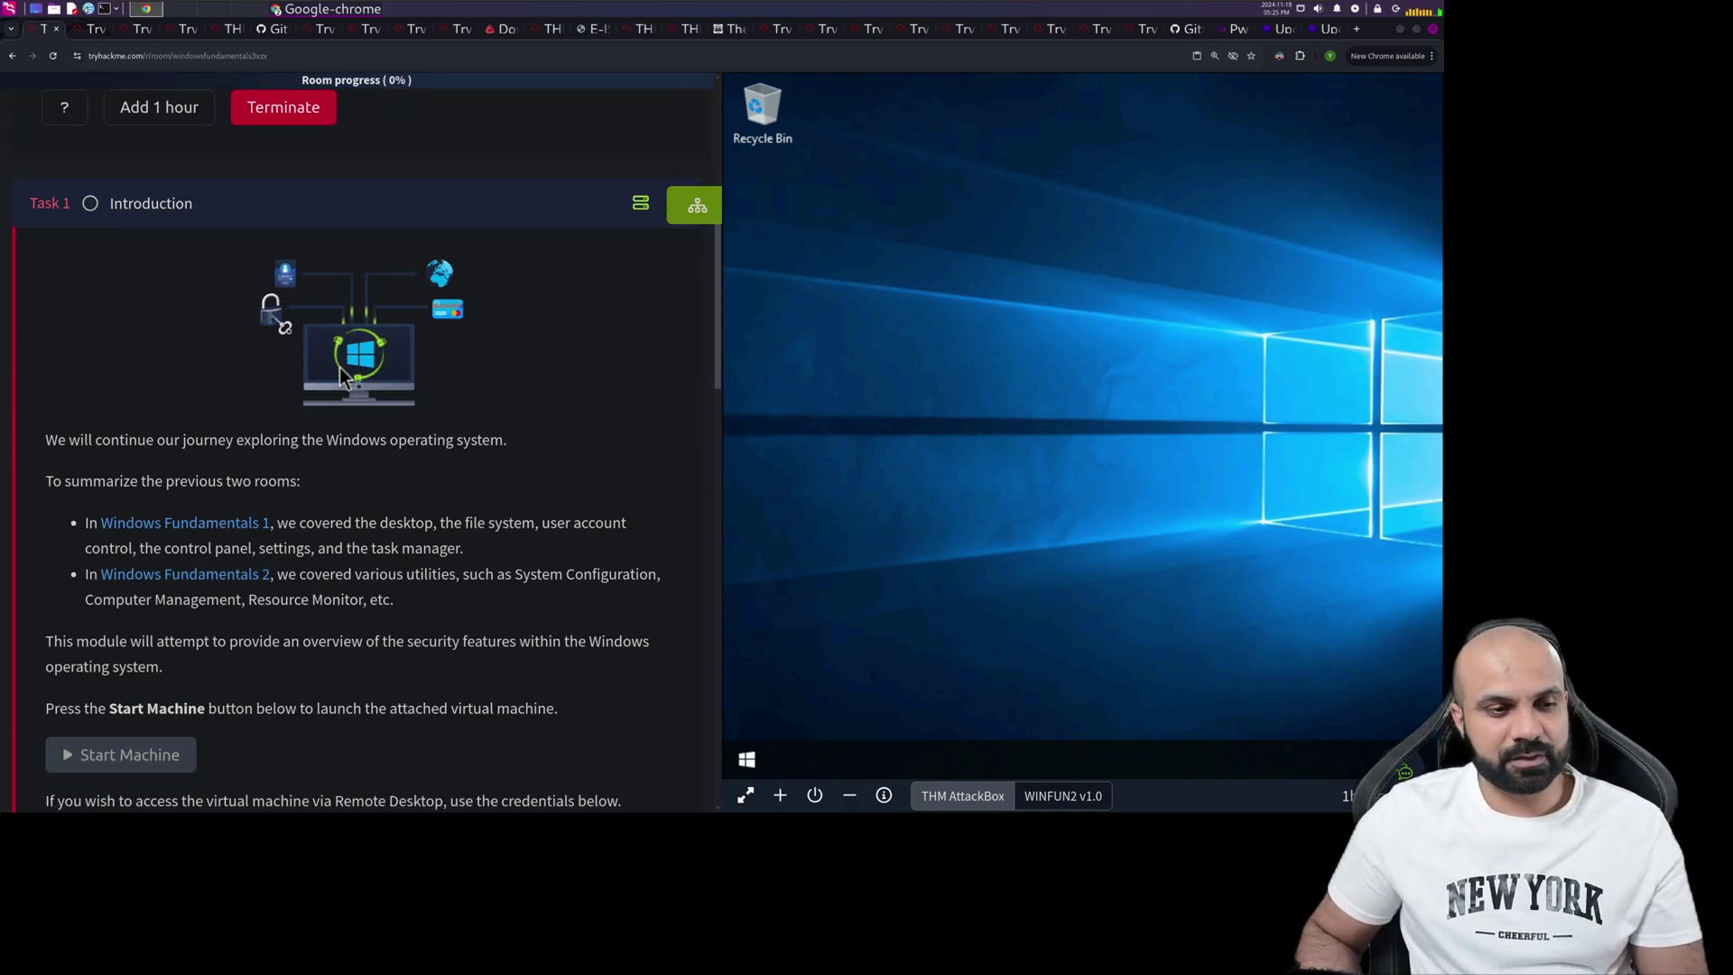
scroll(318, 373, down, 1)
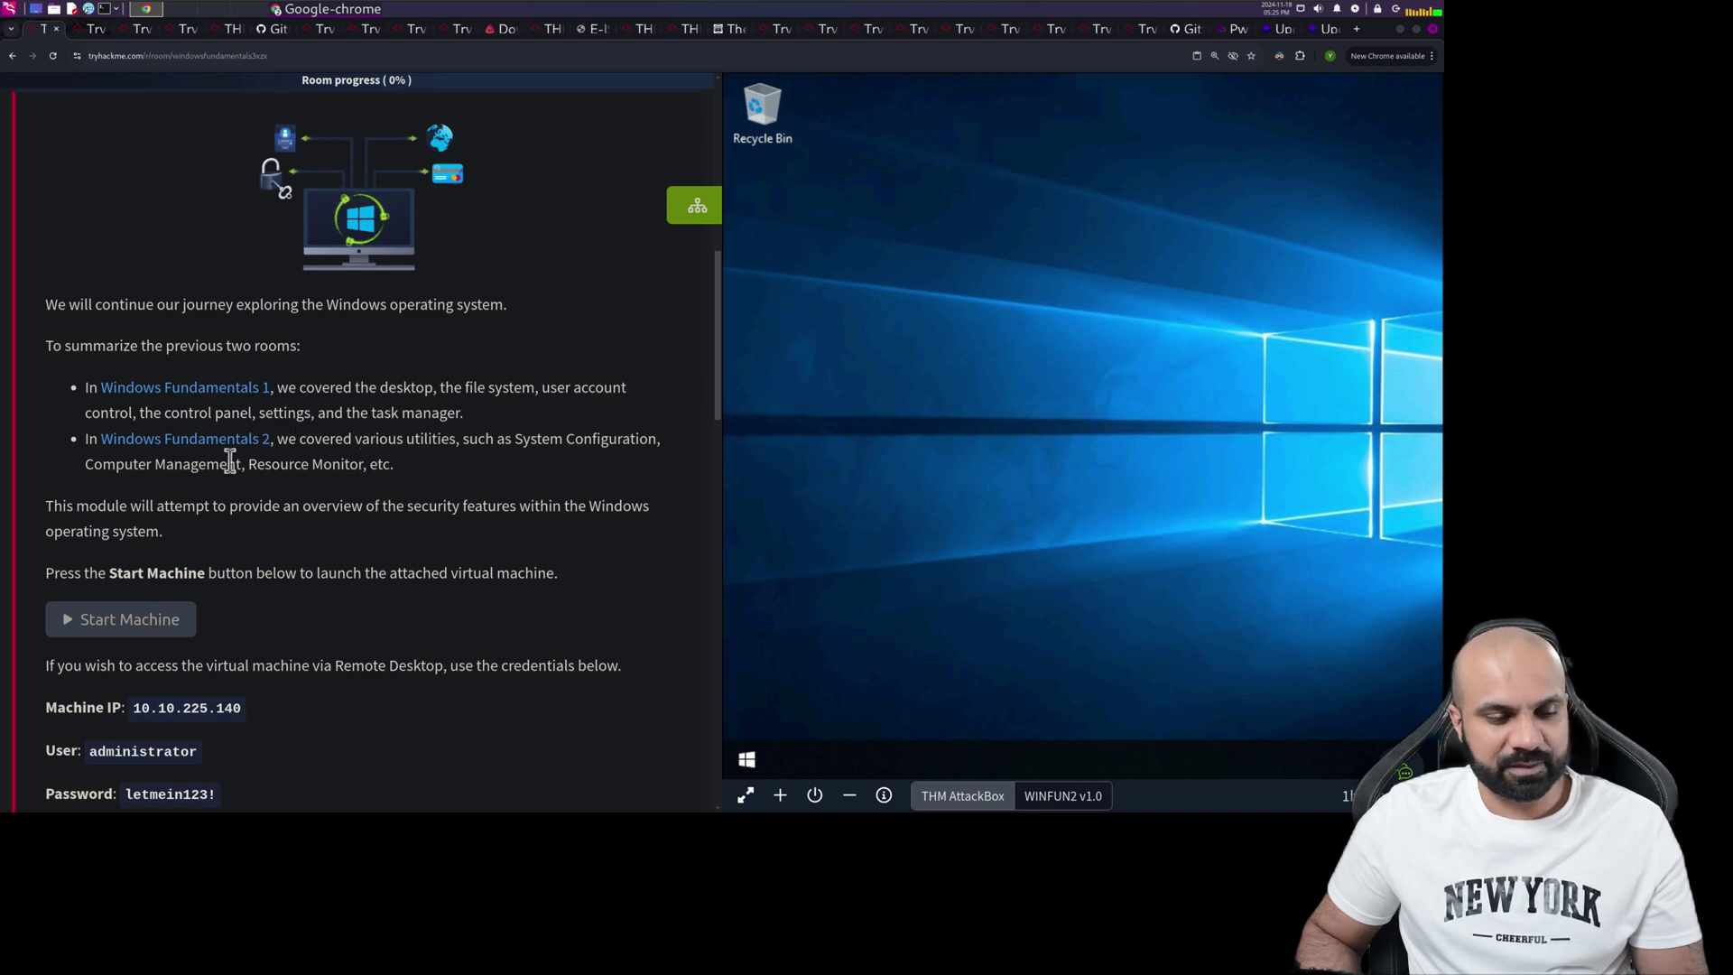
scroll(225, 469, down, 2)
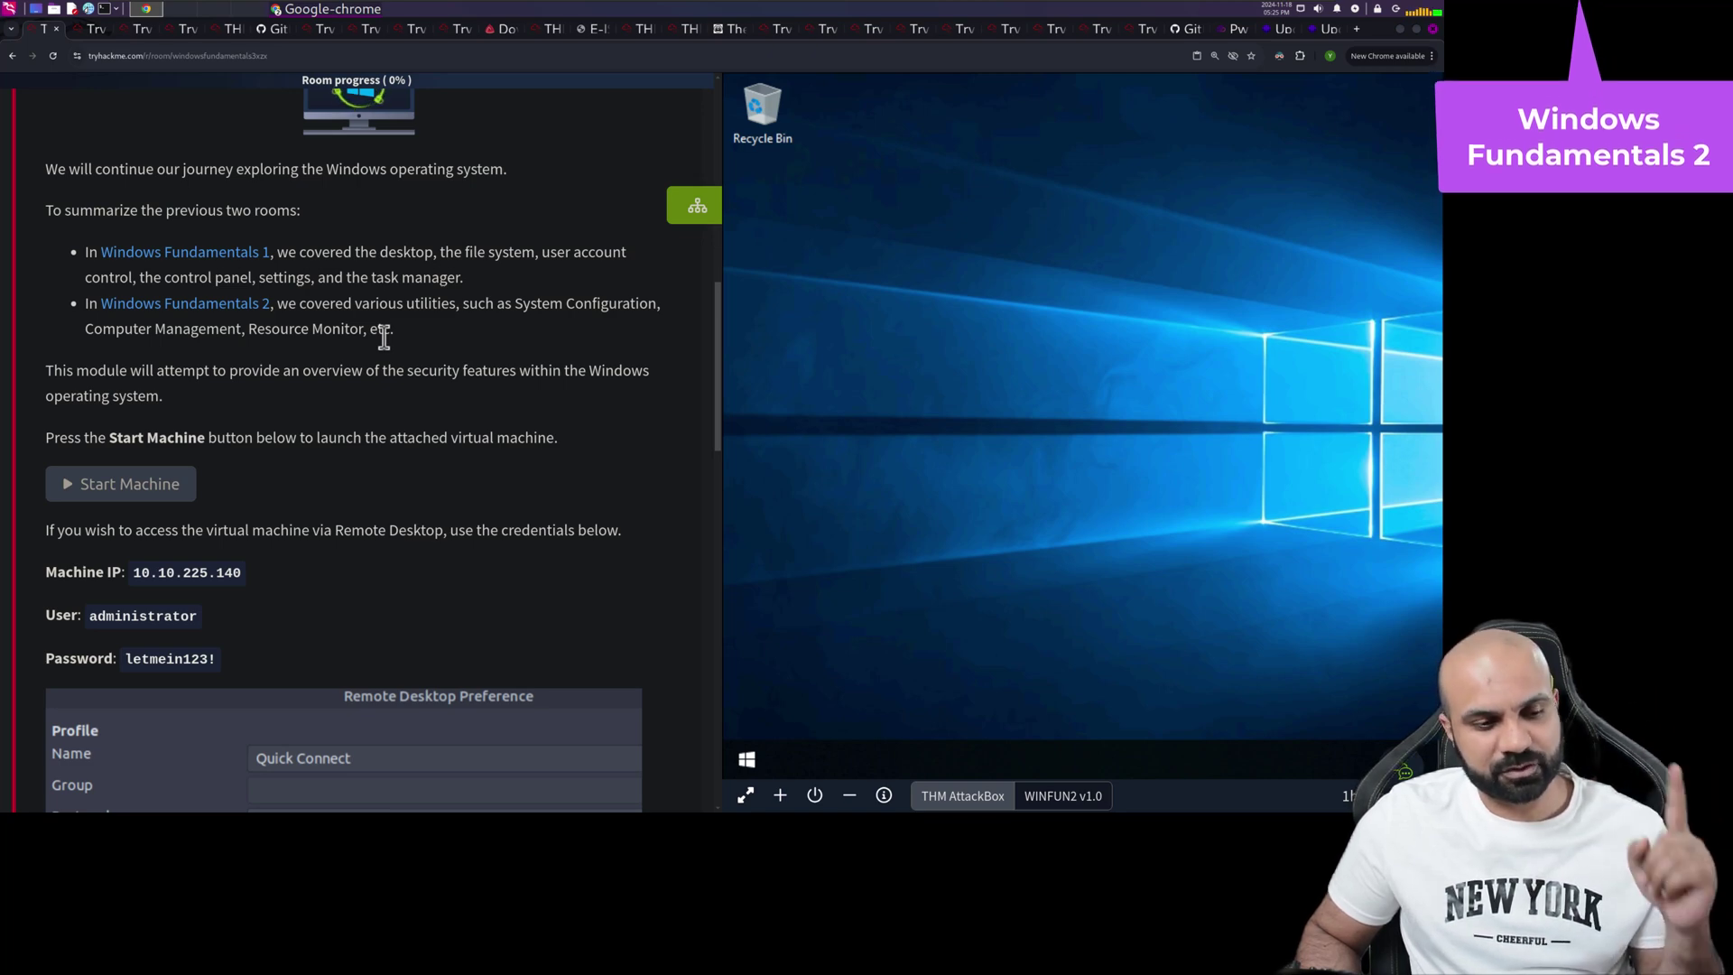
scroll(372, 343, down, 9)
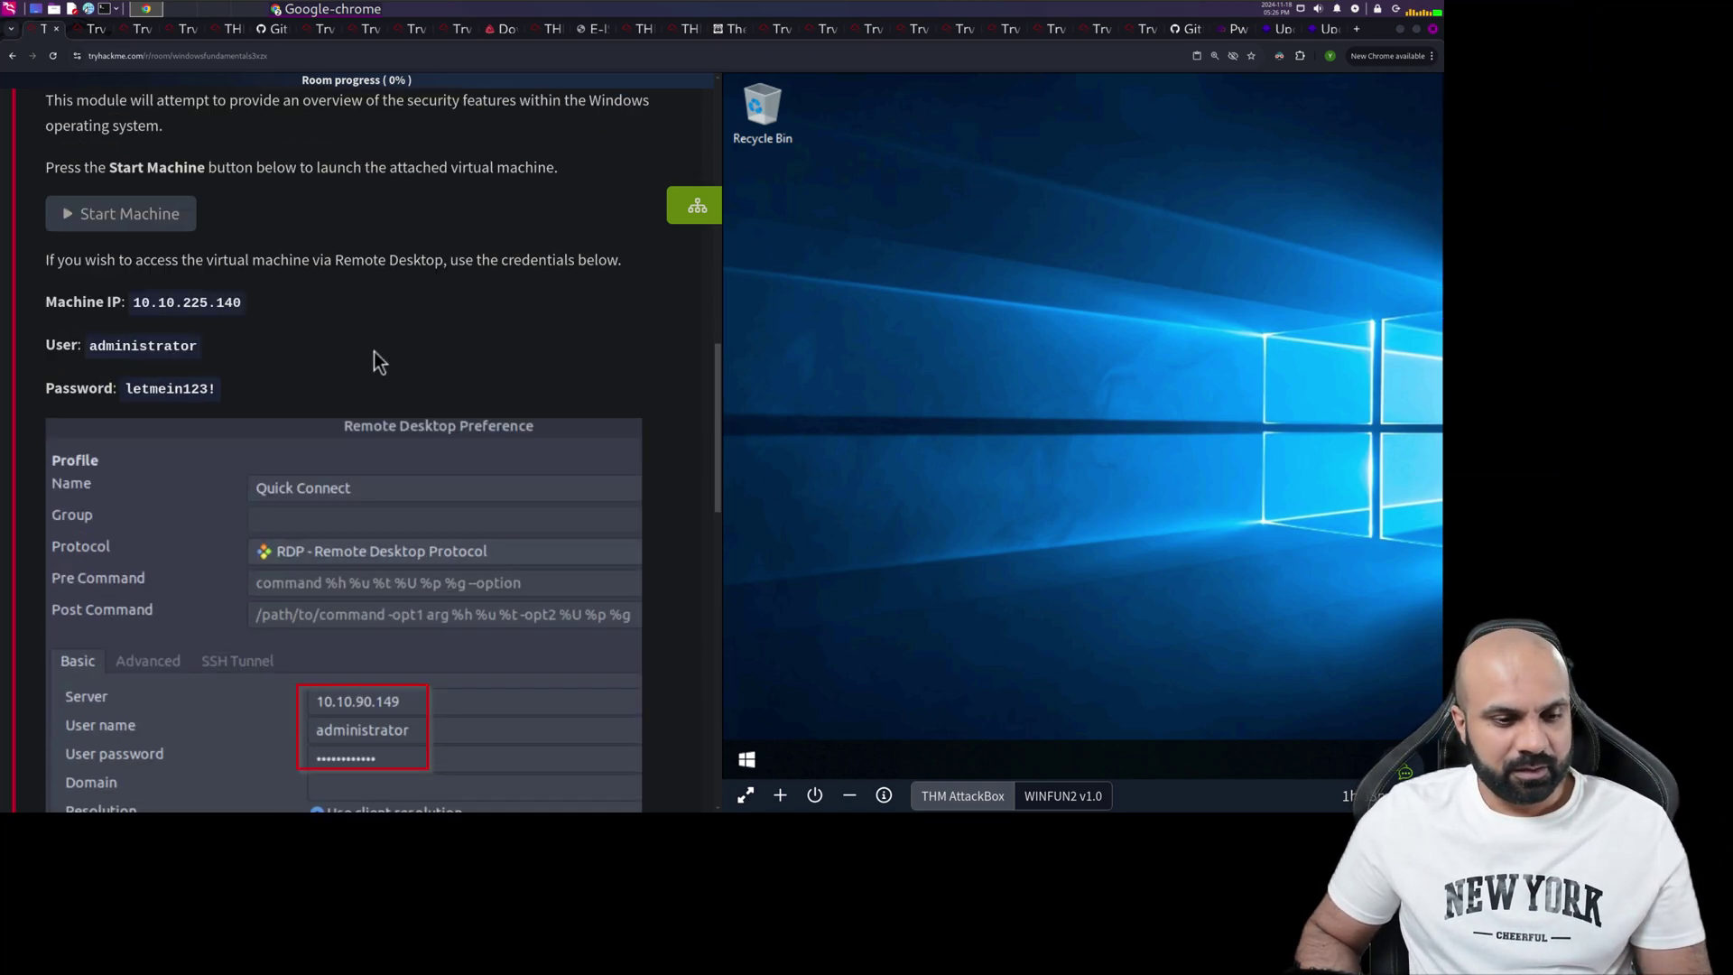
scroll(365, 361, down, 3)
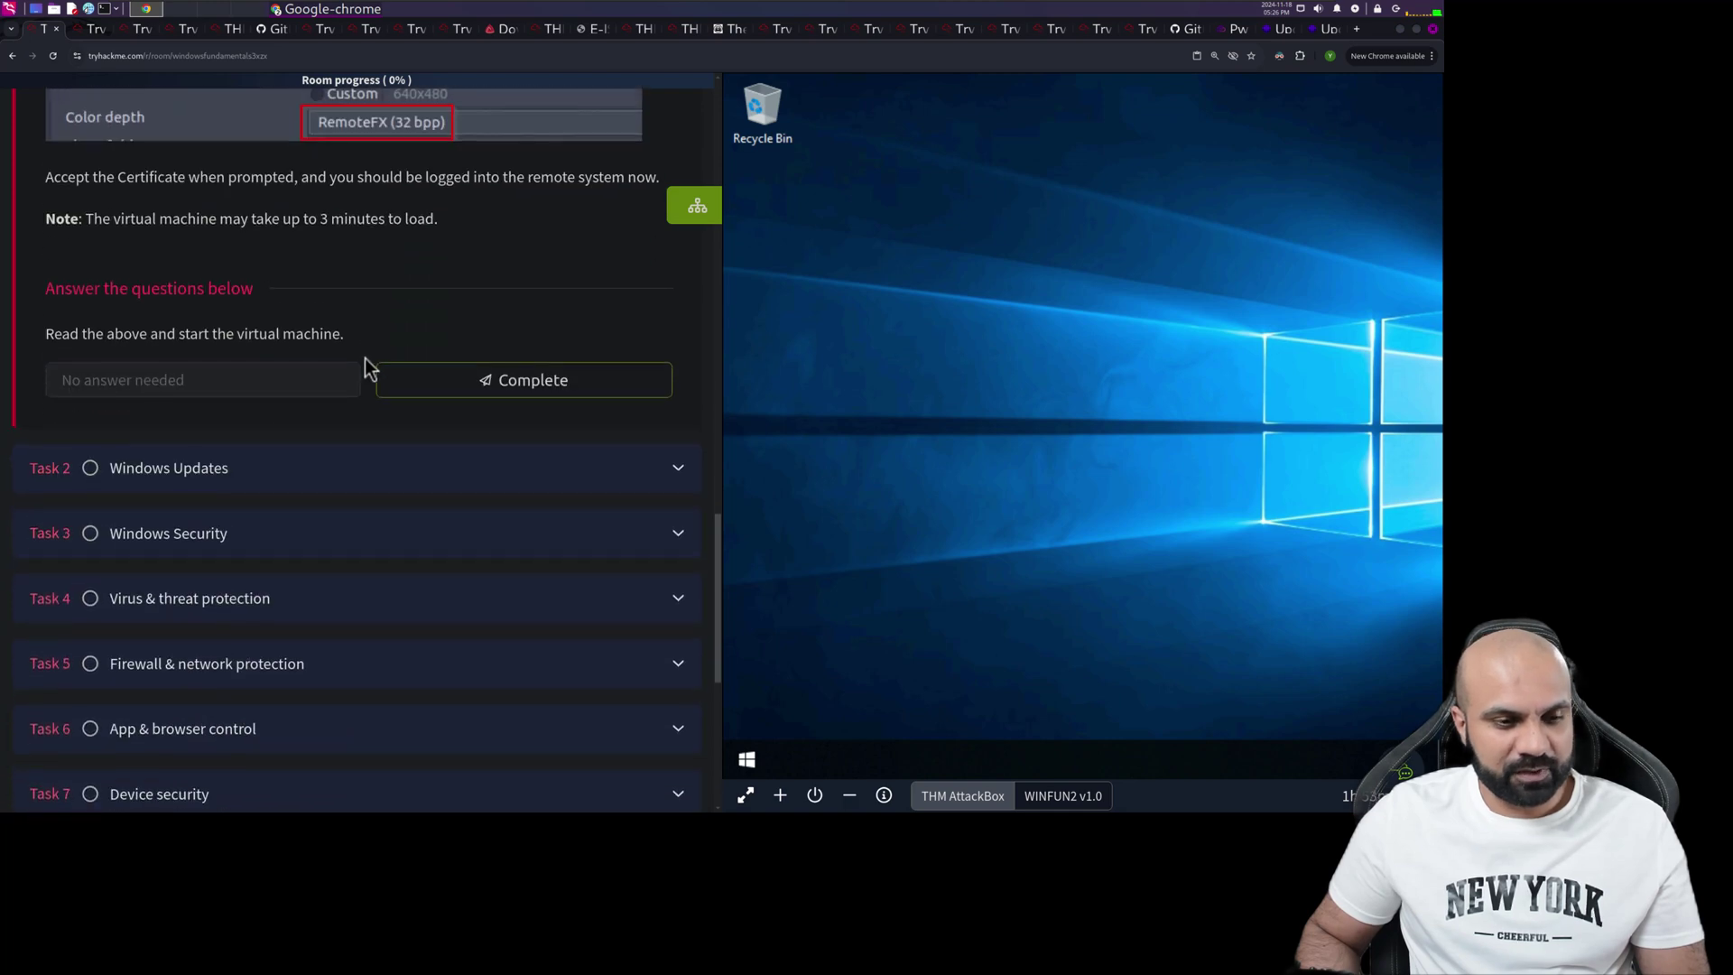
click(496, 397)
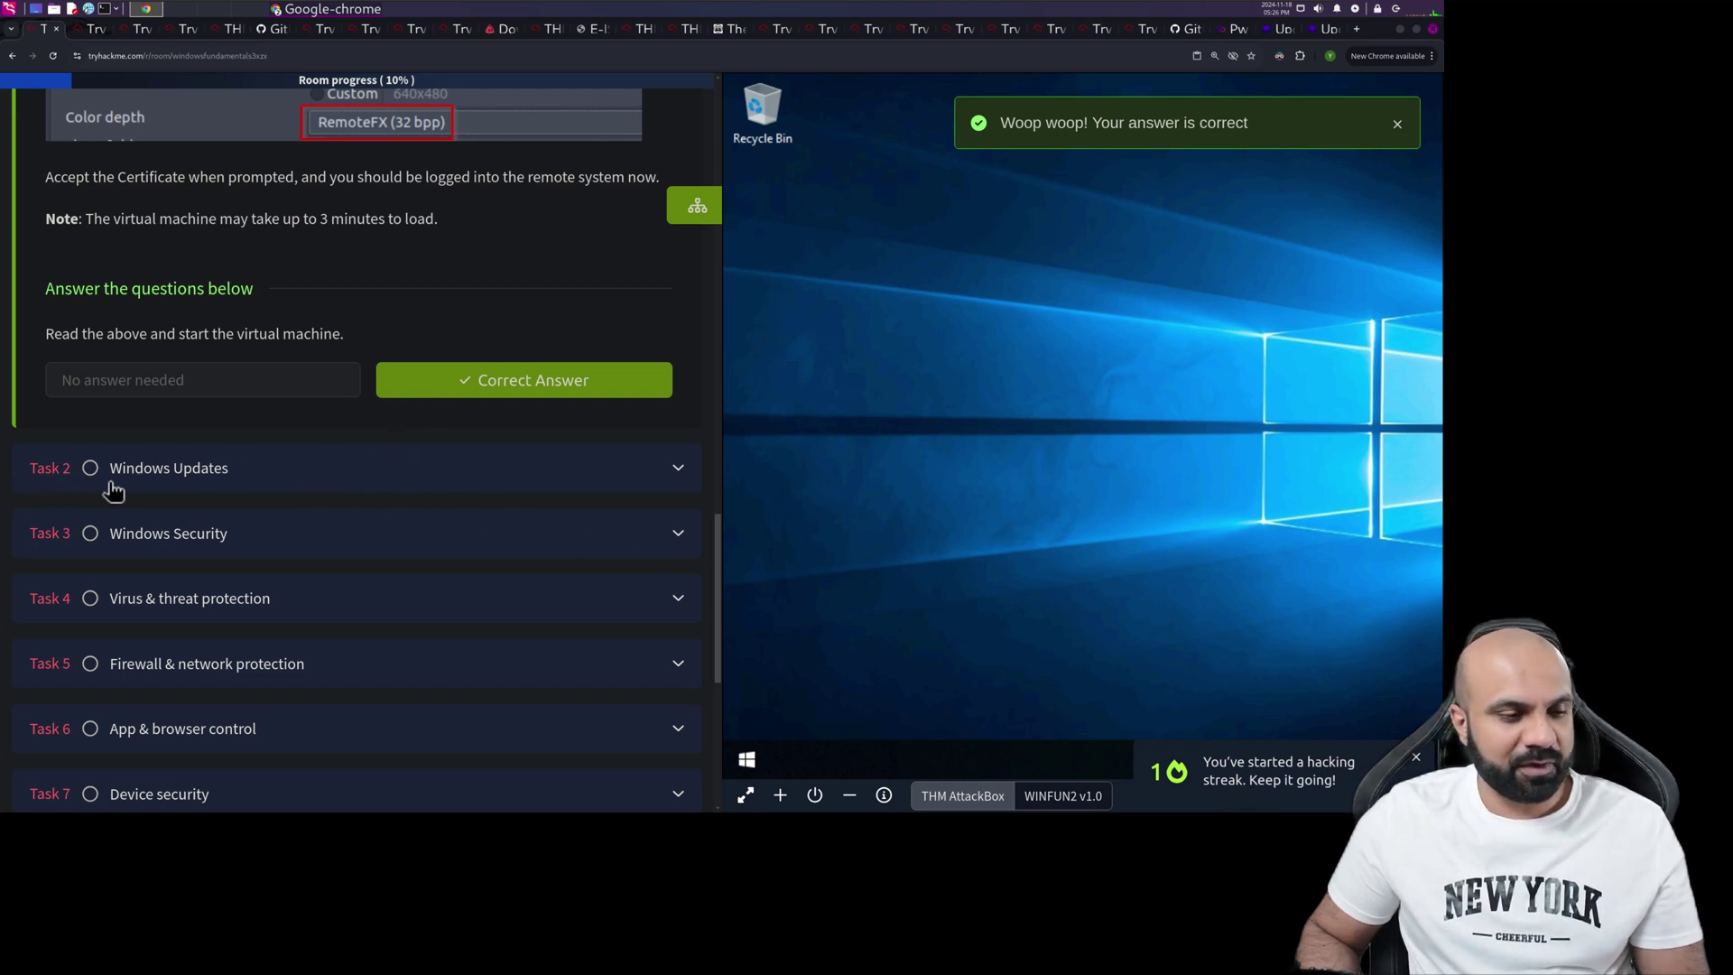
Expand Task 2 Windows Updates and open the linked Microsoft Security Update Guide in a separate browser tab
click(276, 487)
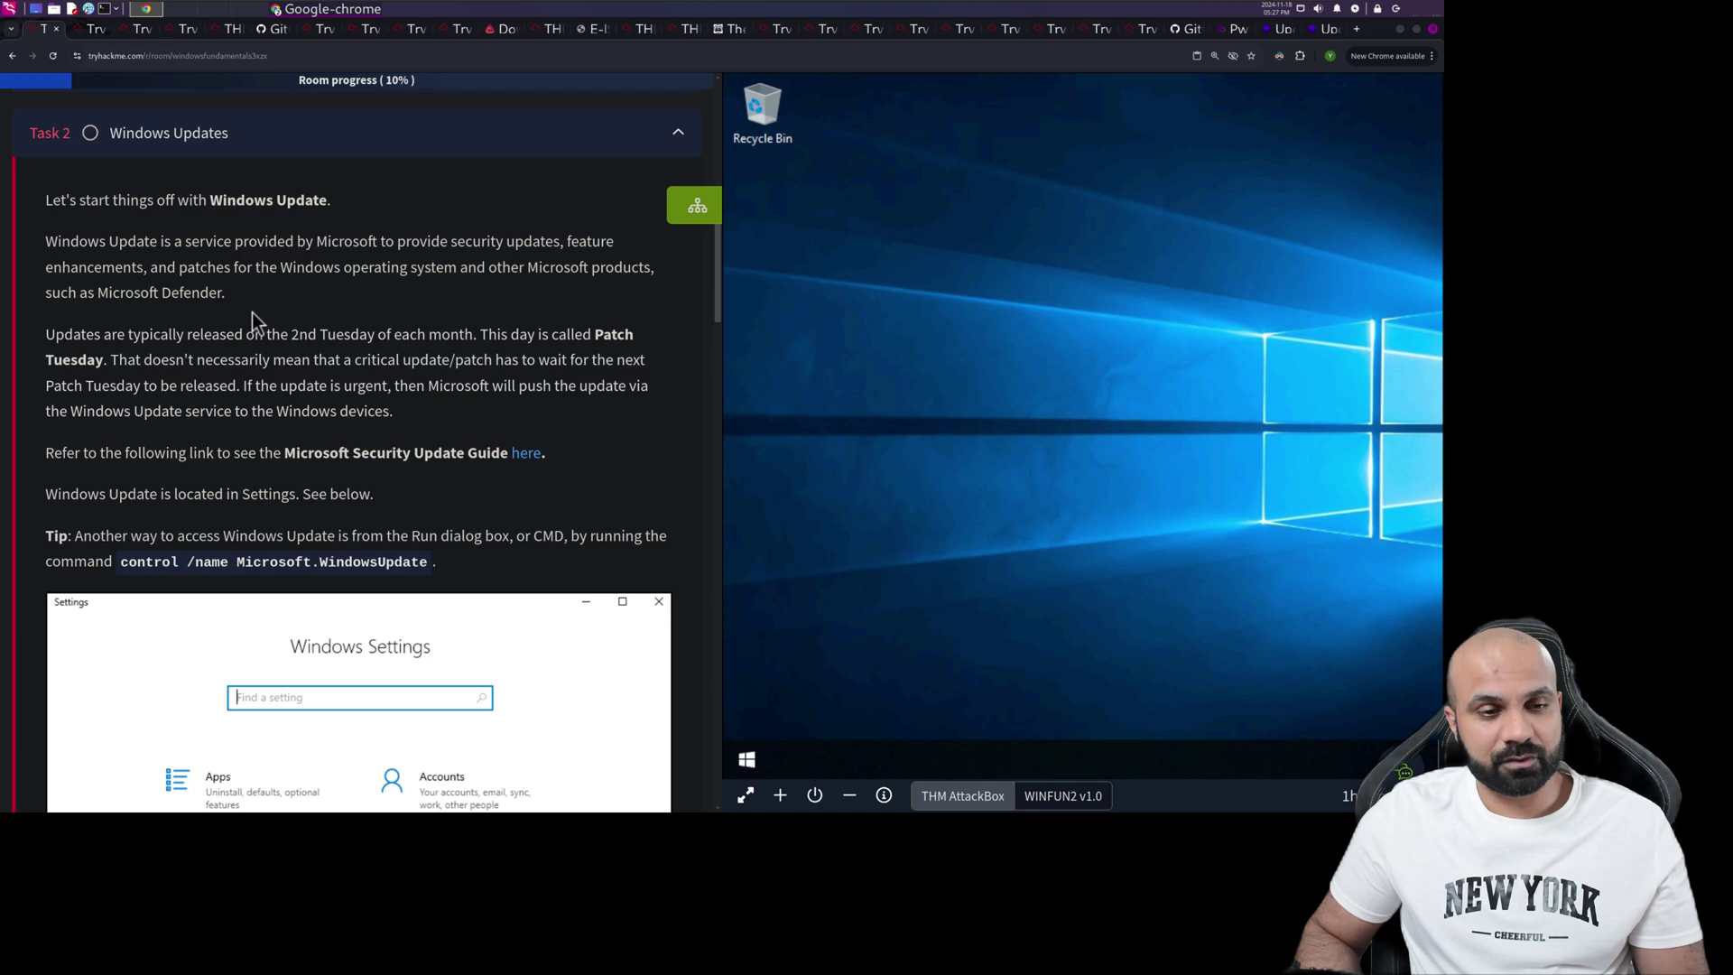
scroll(249, 312, down, 1)
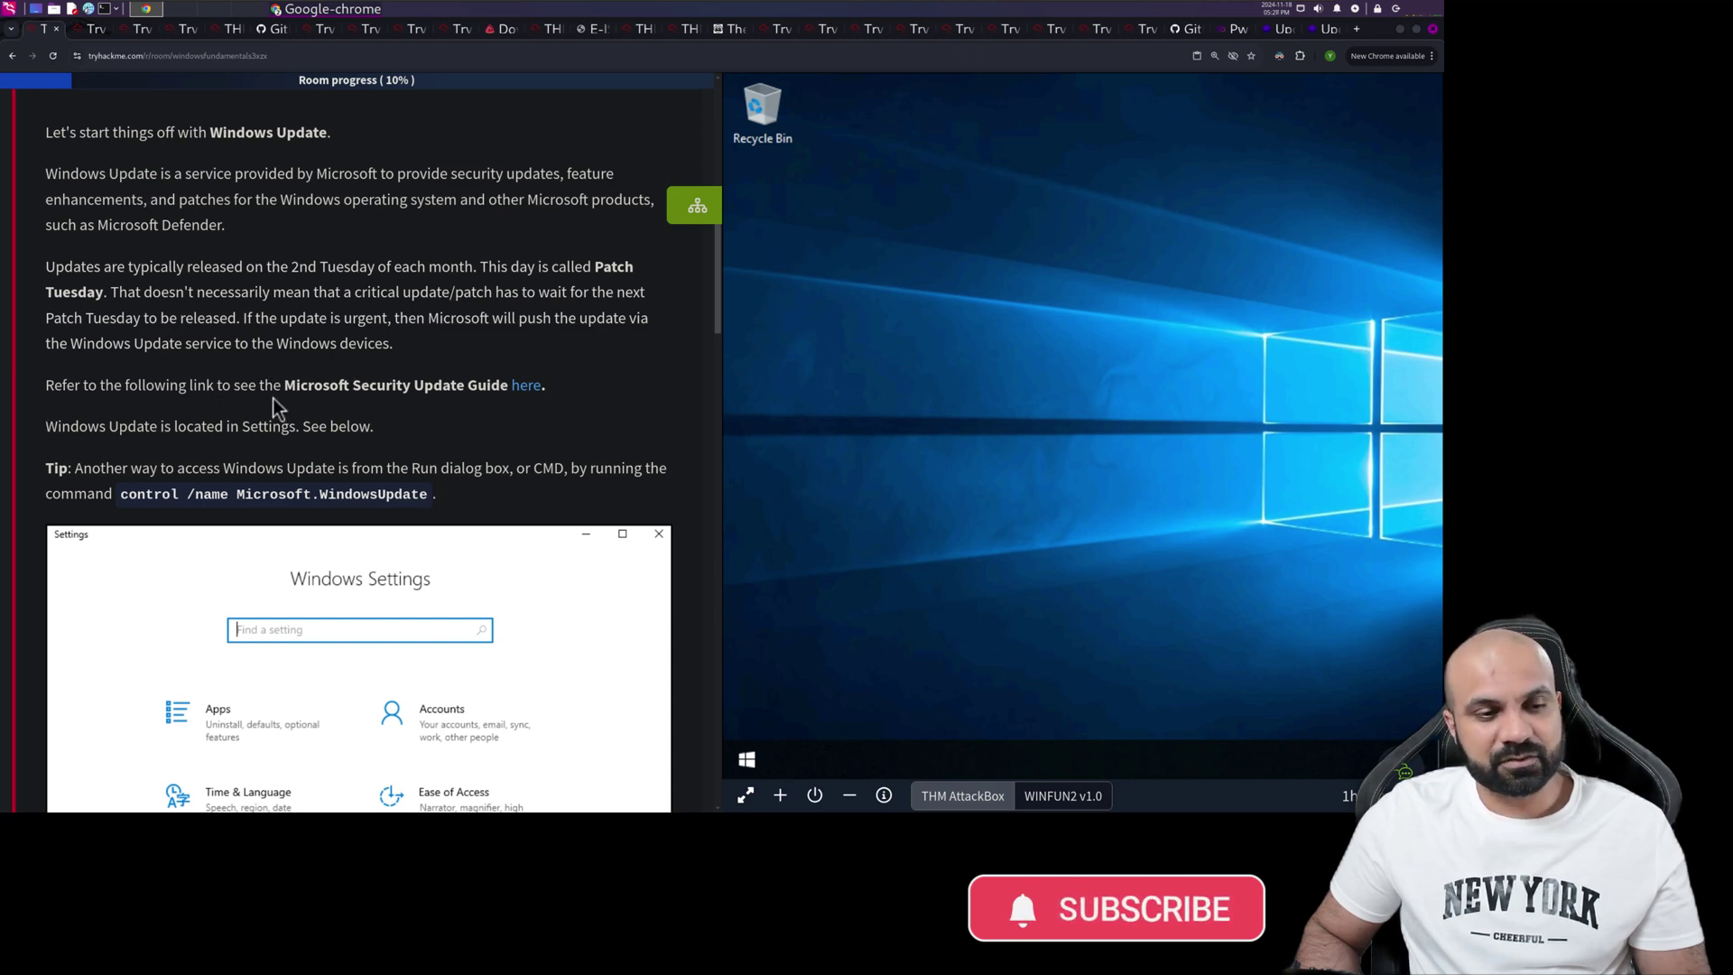
right_click(527, 390)
click(556, 404)
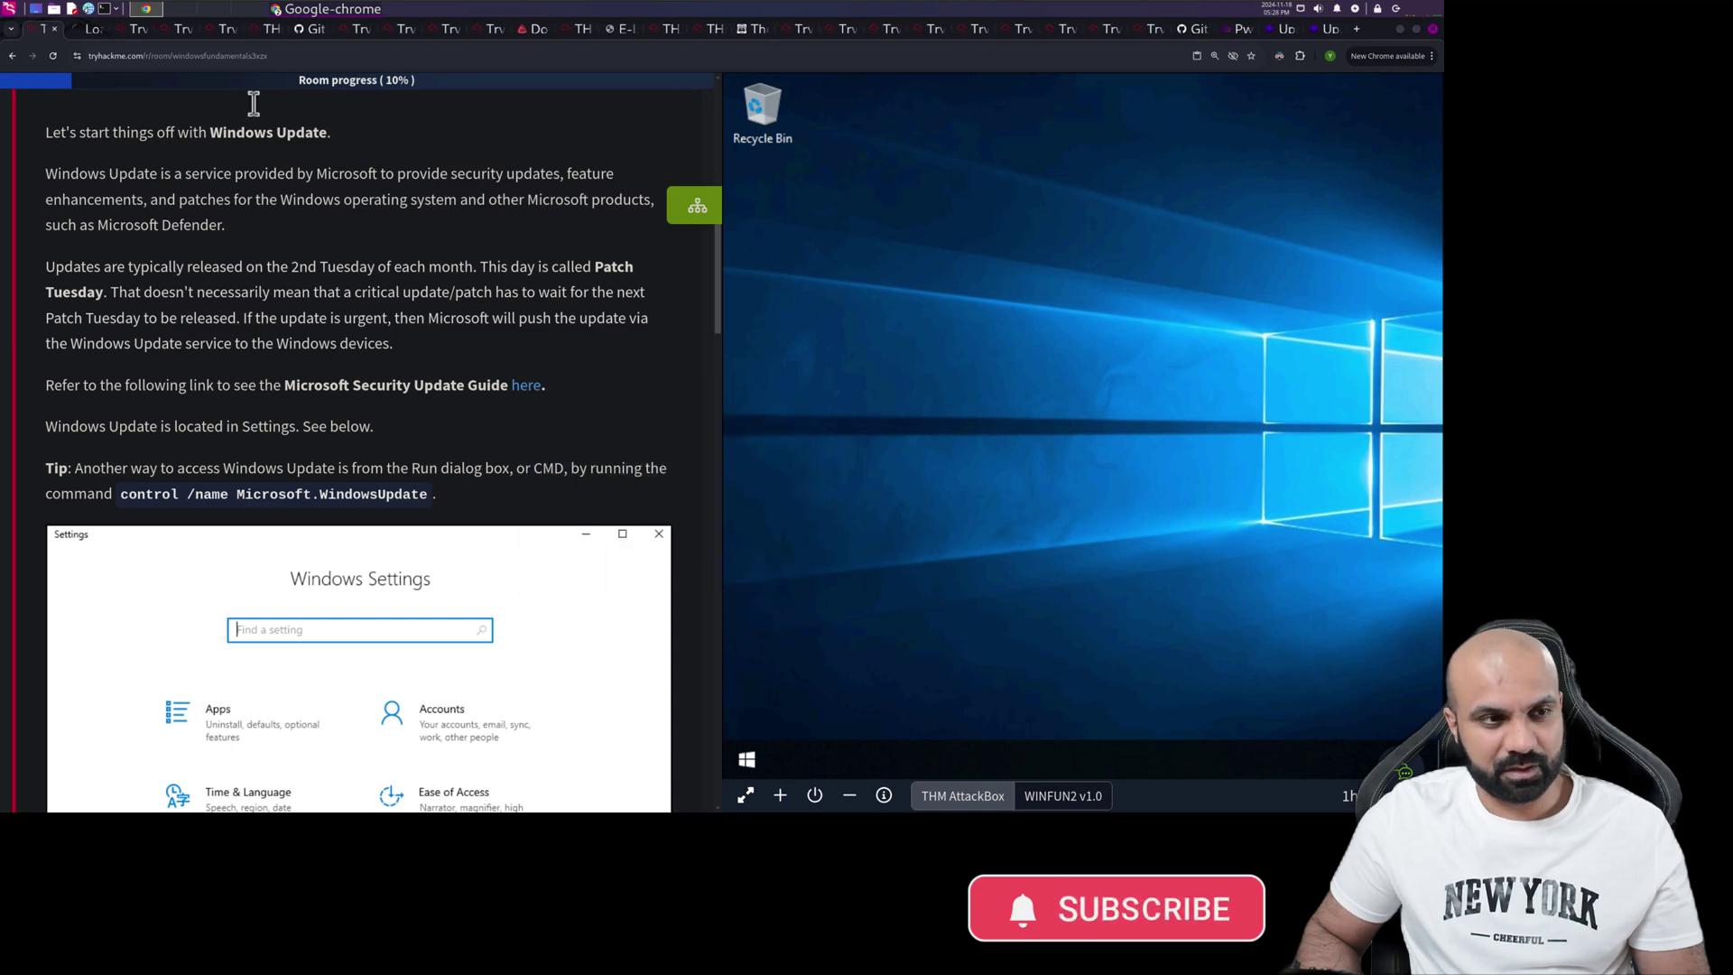
click(81, 28)
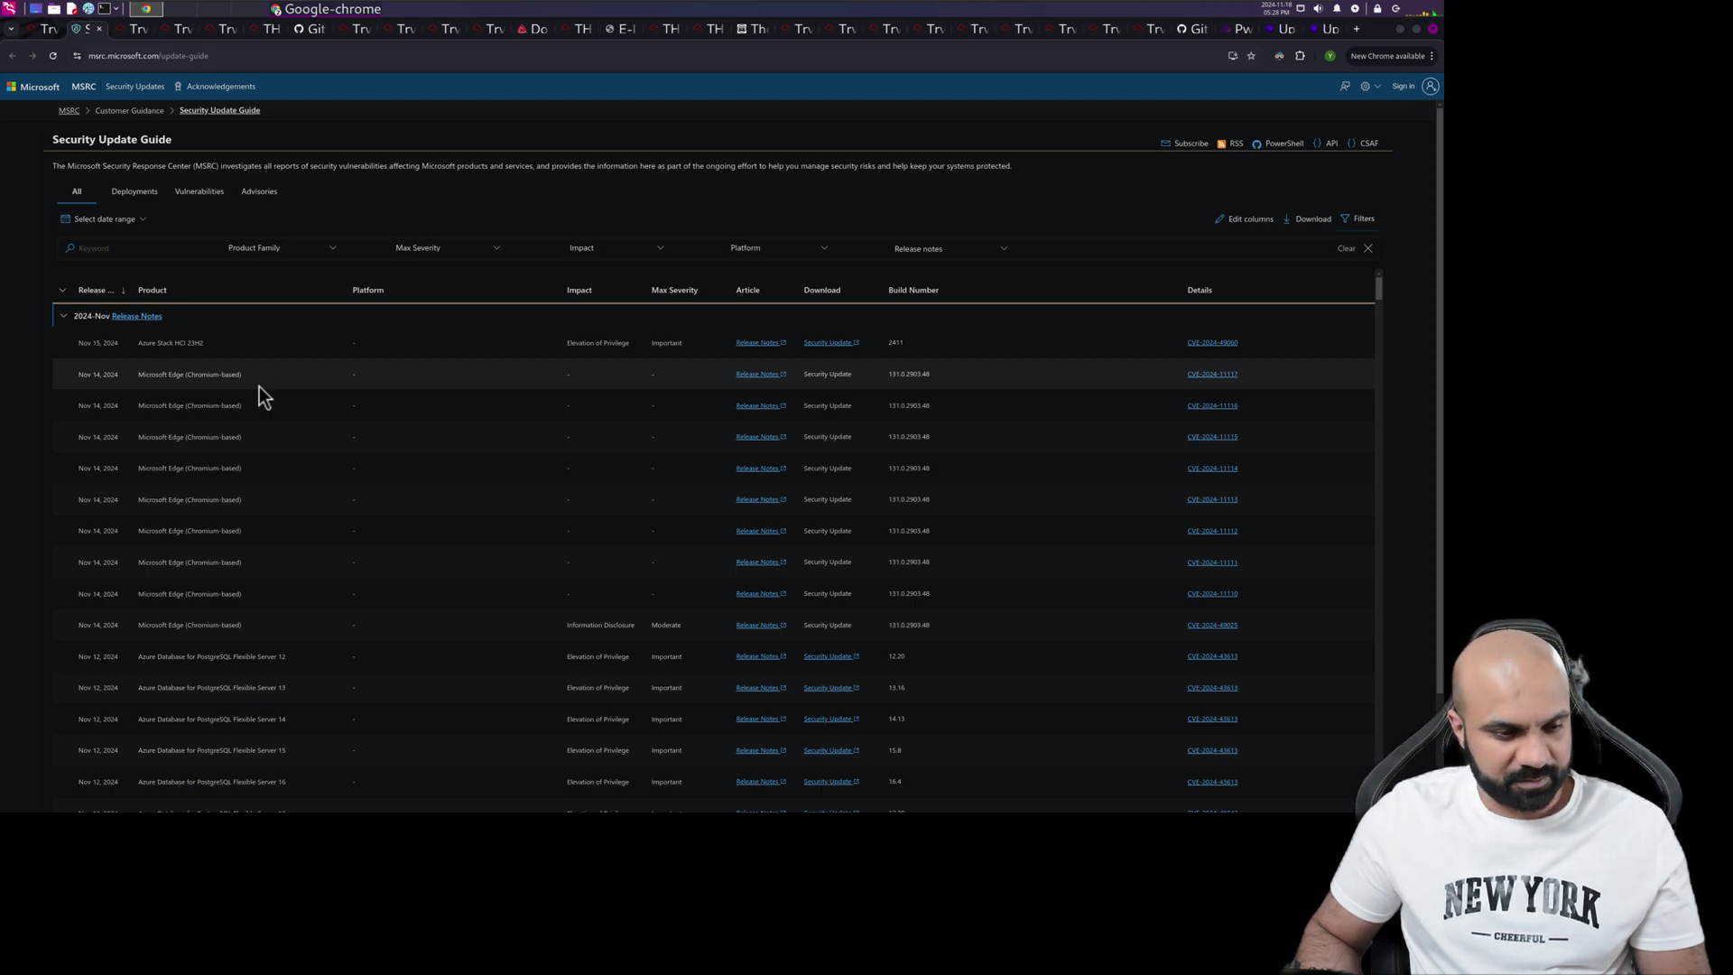
Examine the Security Update Guide's list of November 2024 releases, including affected products, impact, severity and CVE details
scroll(258, 386, down, 5)
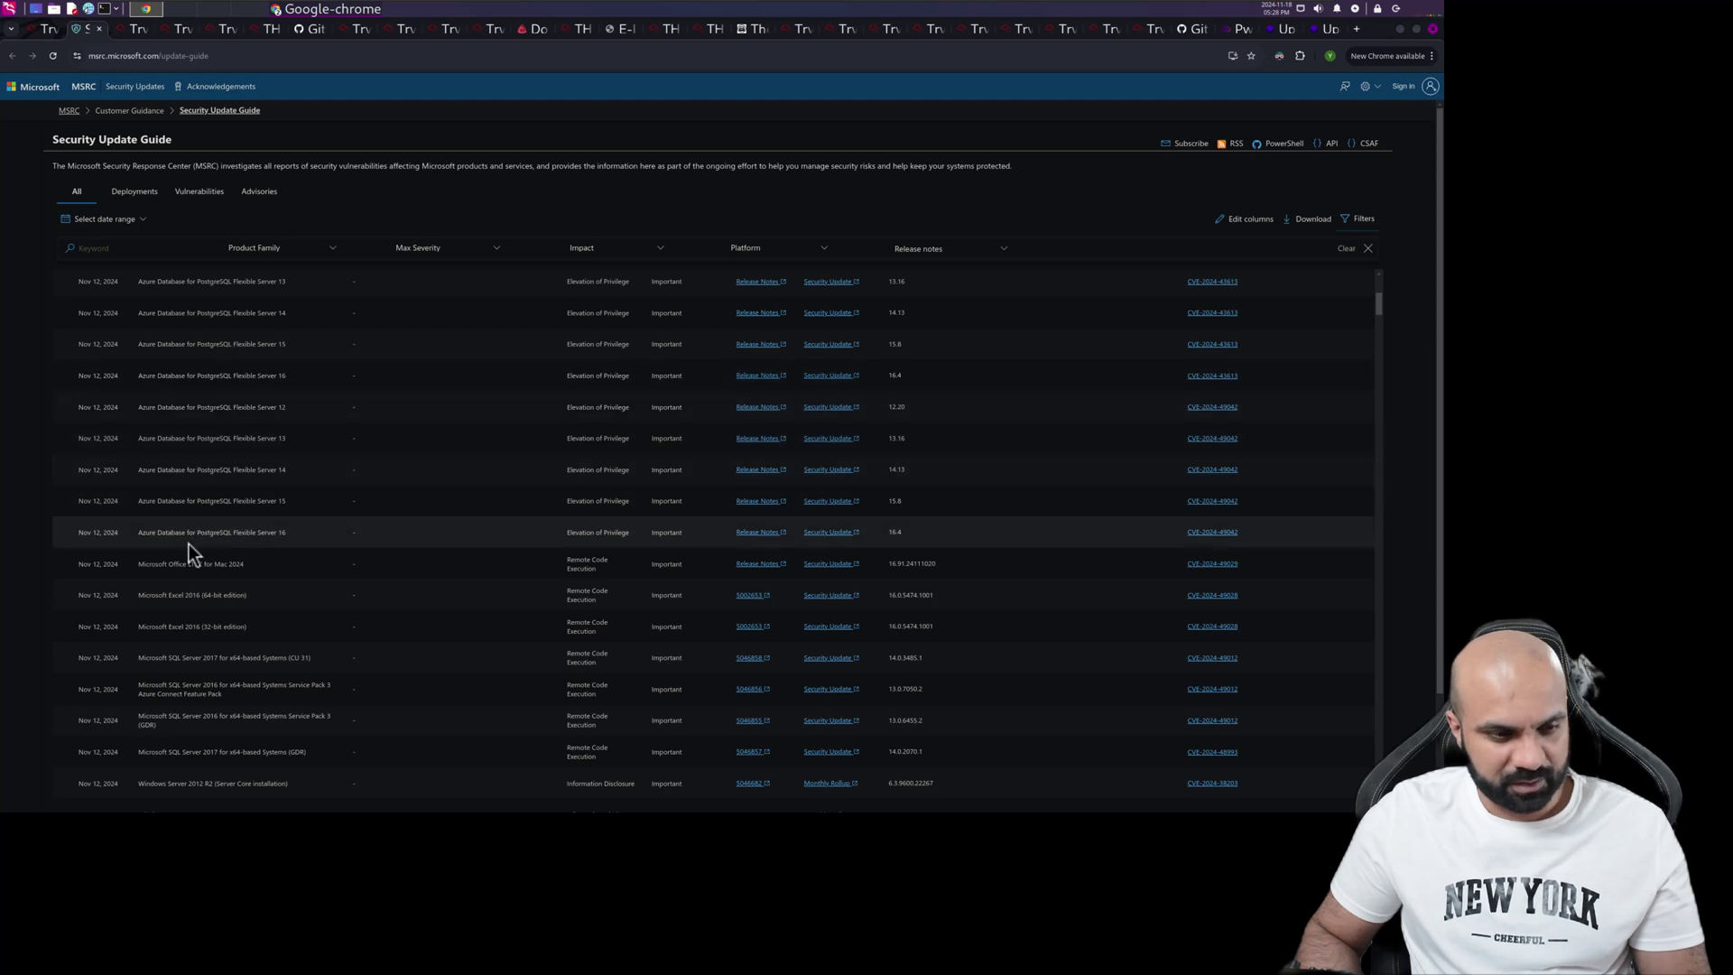
scroll(188, 544, down, 6)
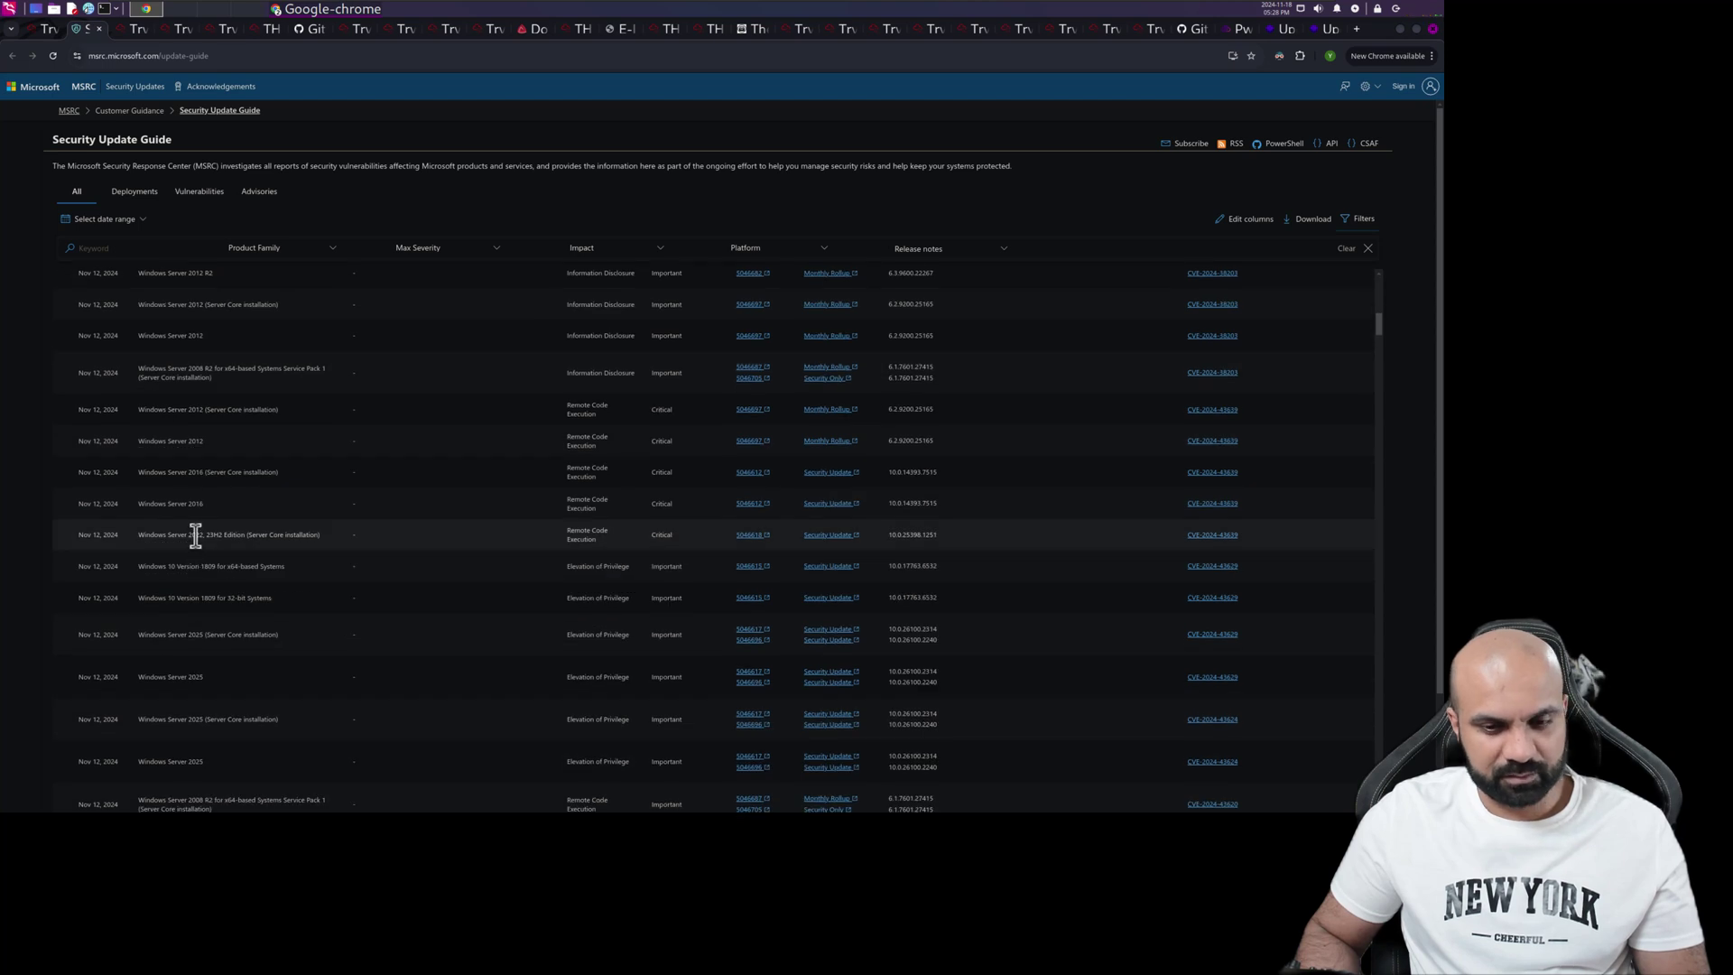
scroll(195, 534, up, 10)
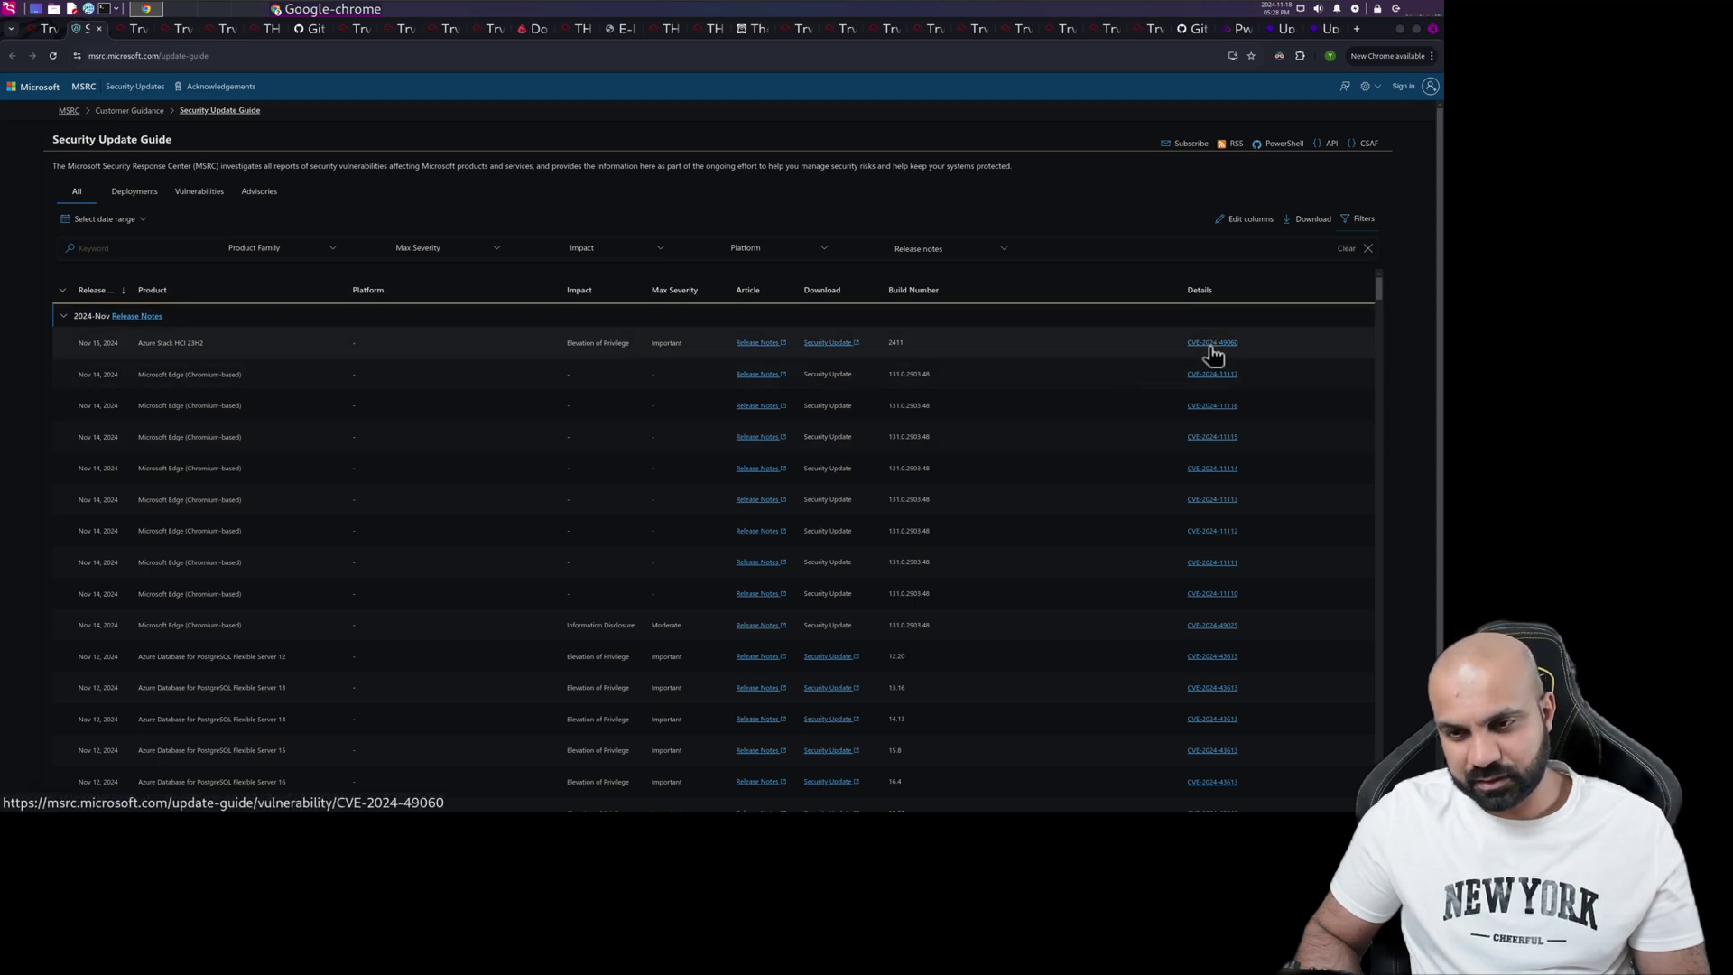
scroll(410, 420, down, 10)
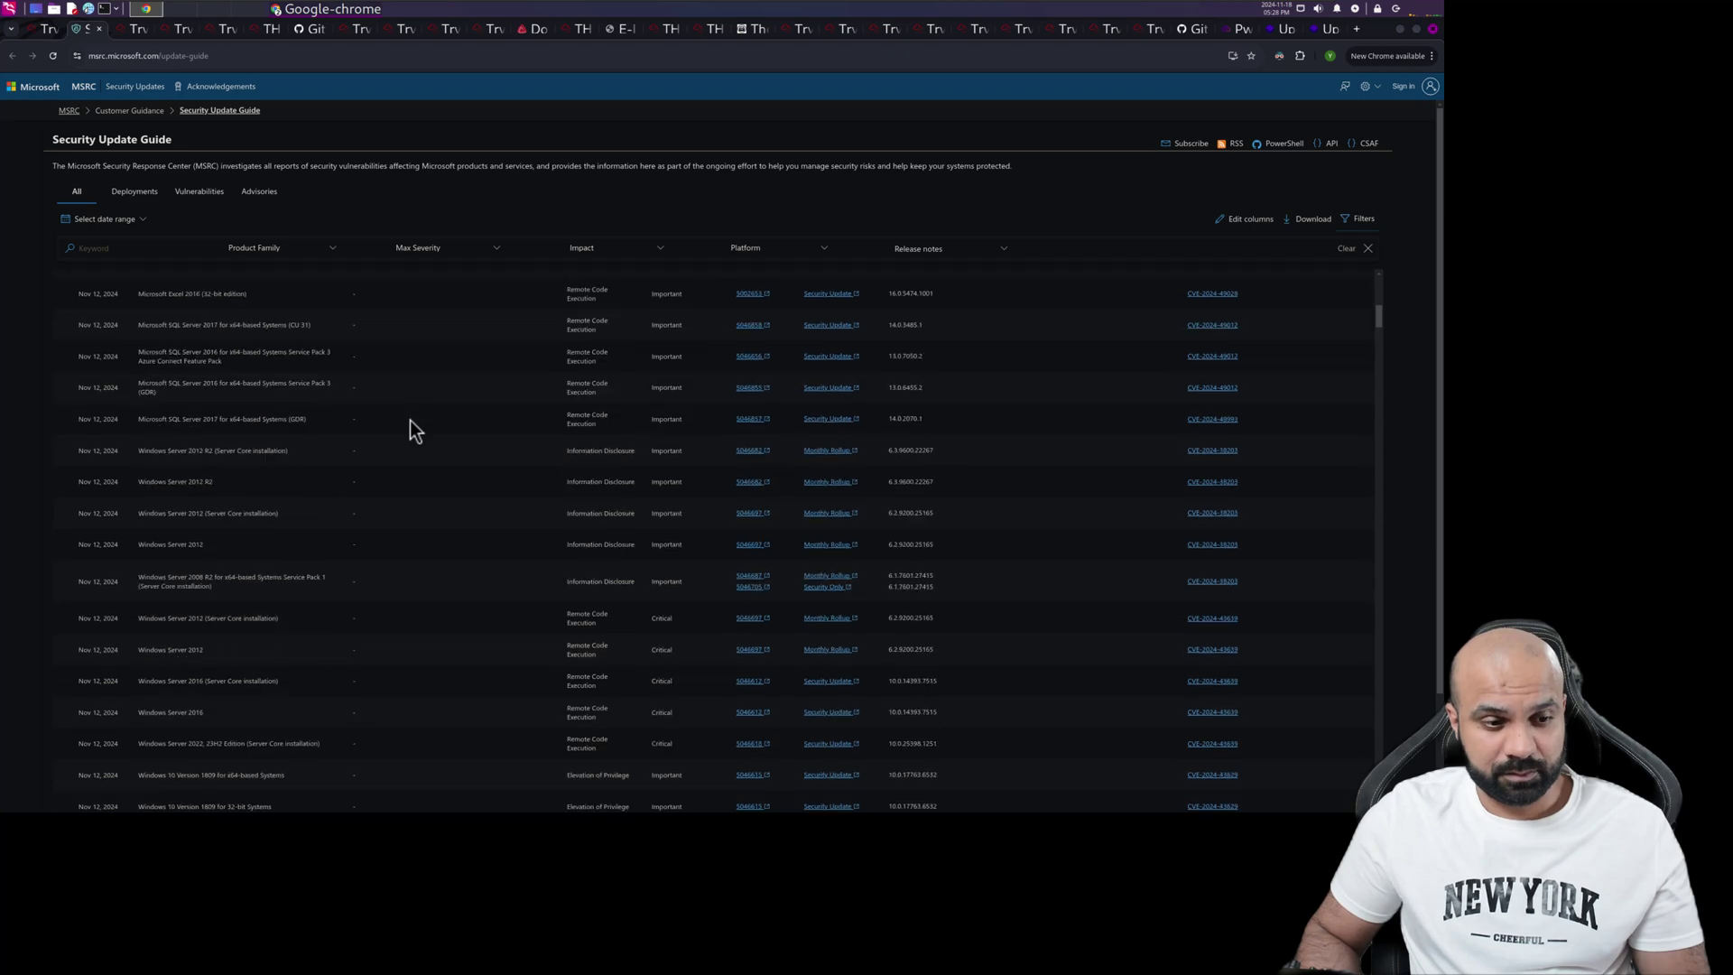
scroll(410, 420, down, 5)
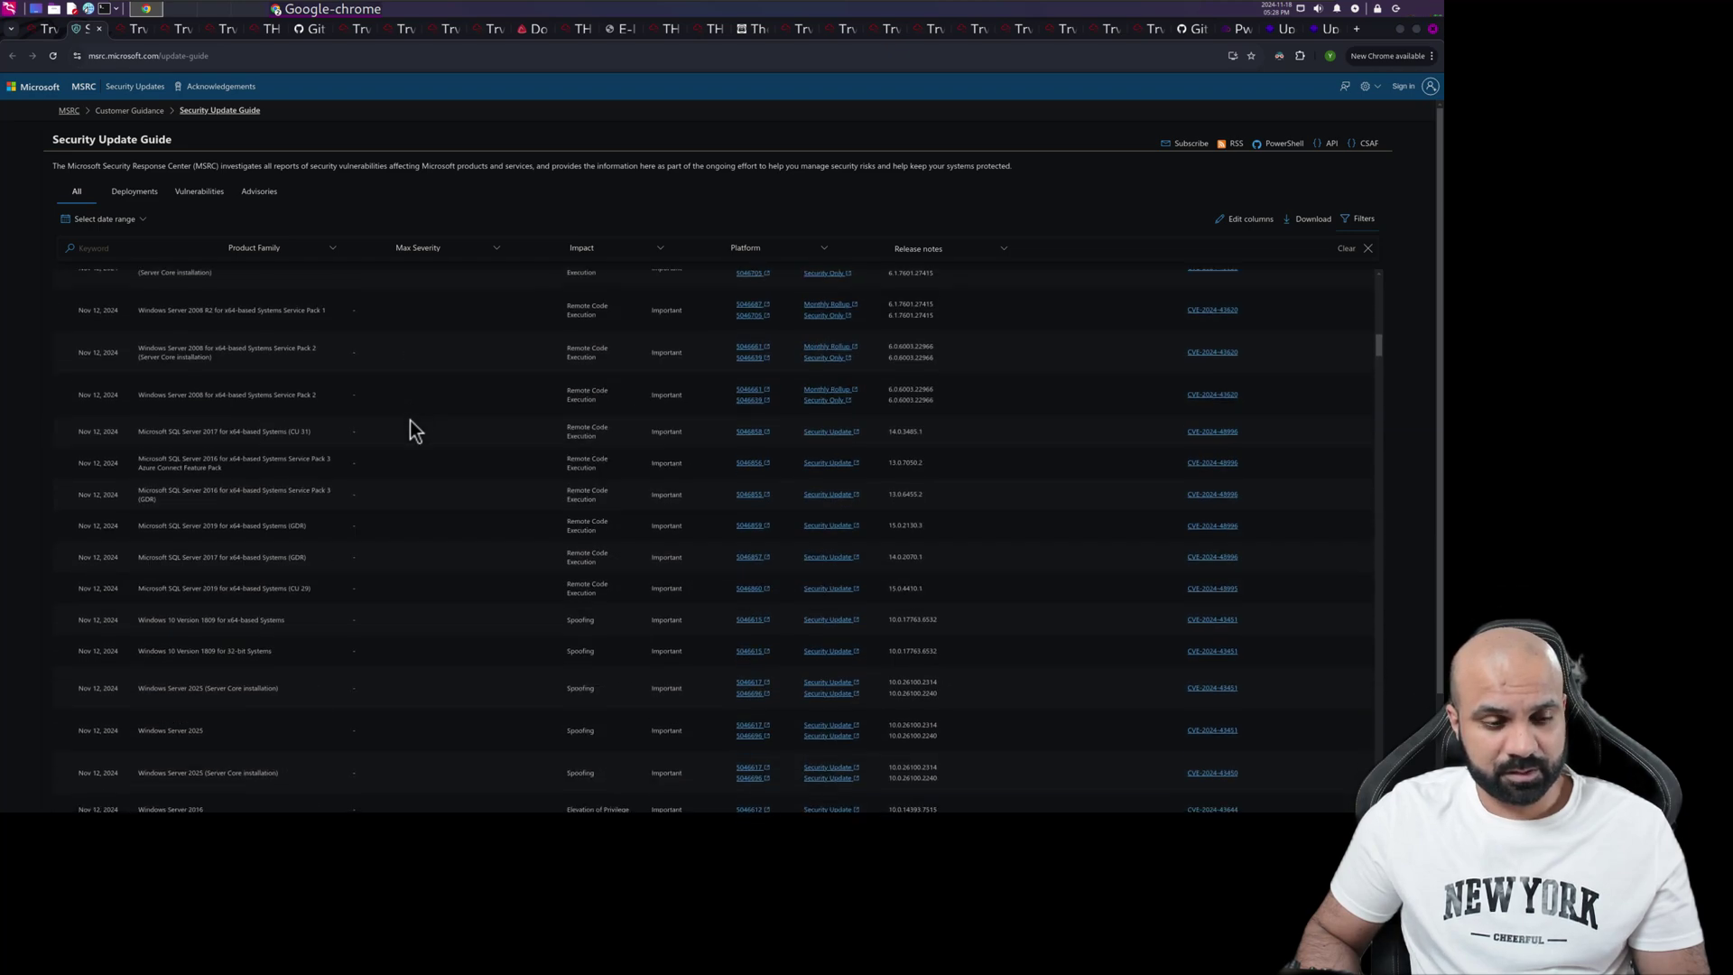
scroll(410, 420, up, 3)
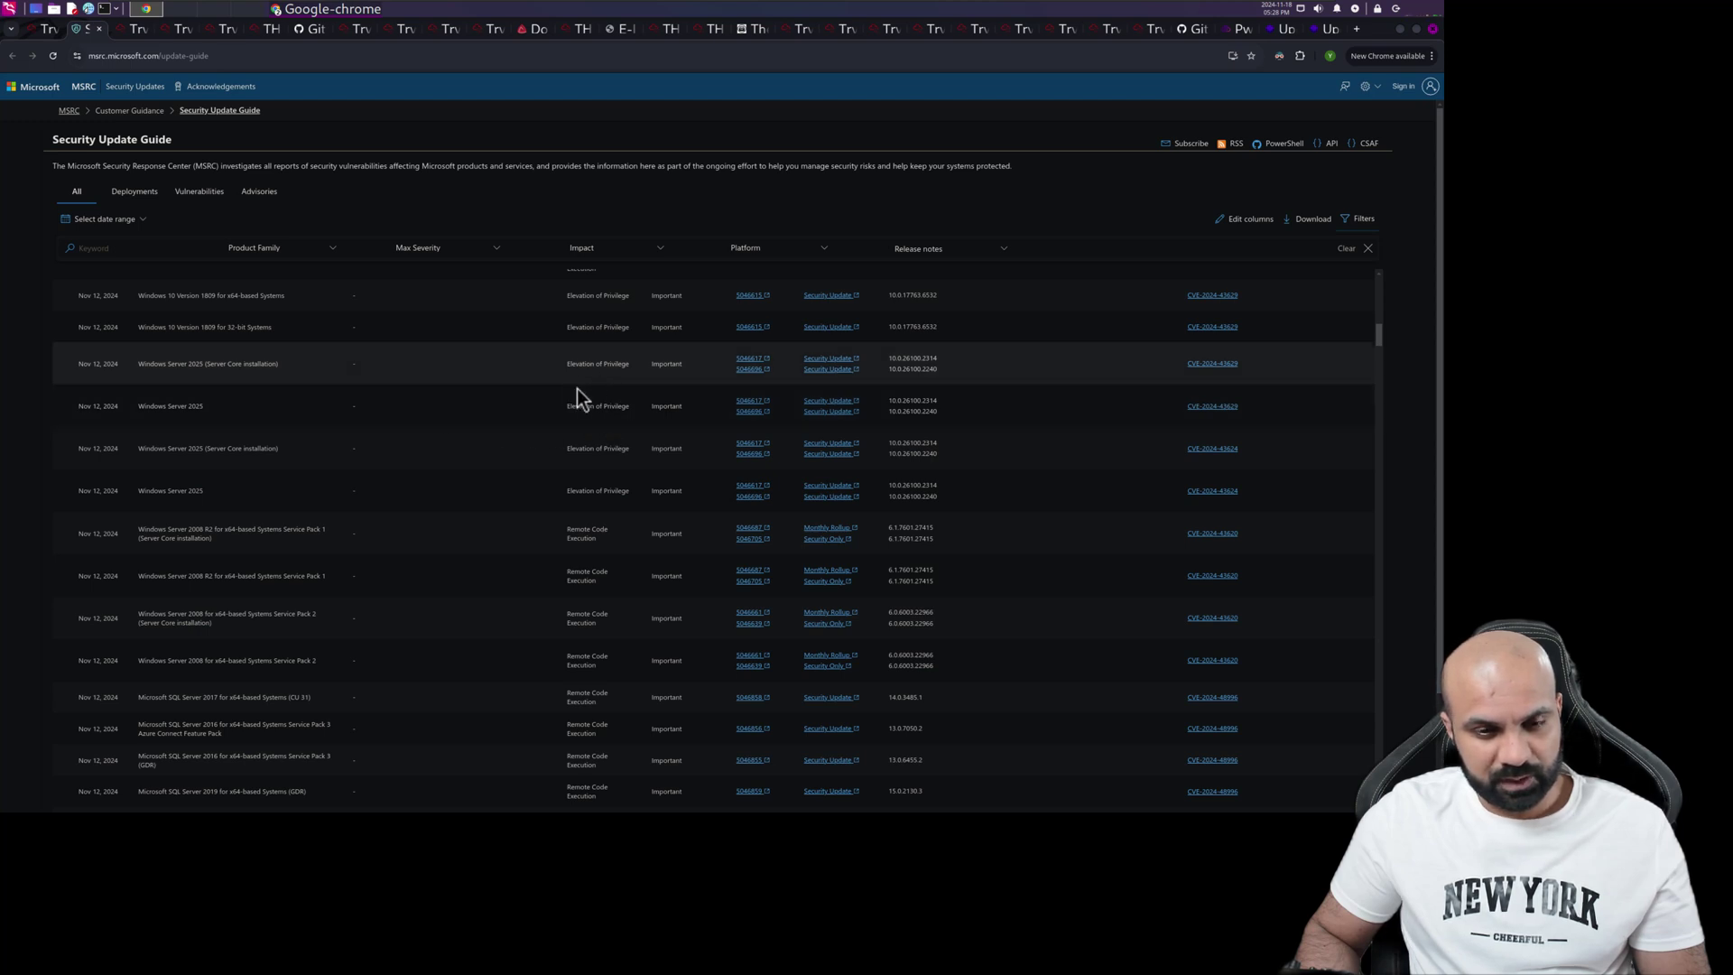
scroll(560, 397, up, 2)
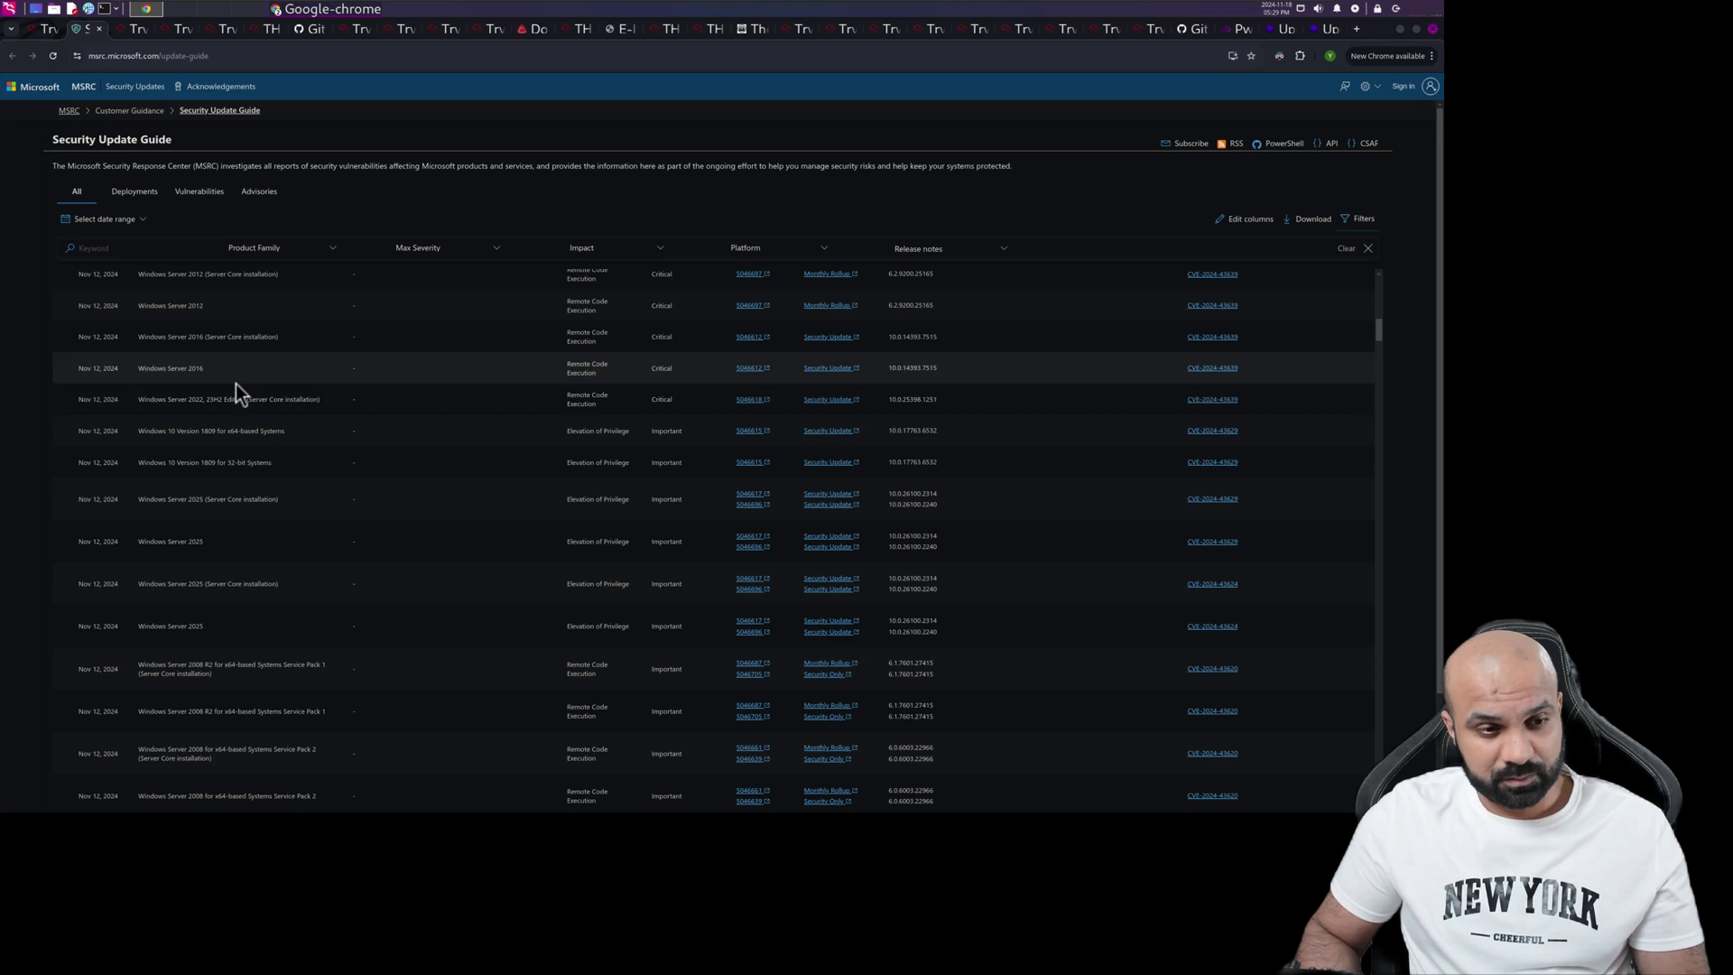
scroll(412, 385, up, 2)
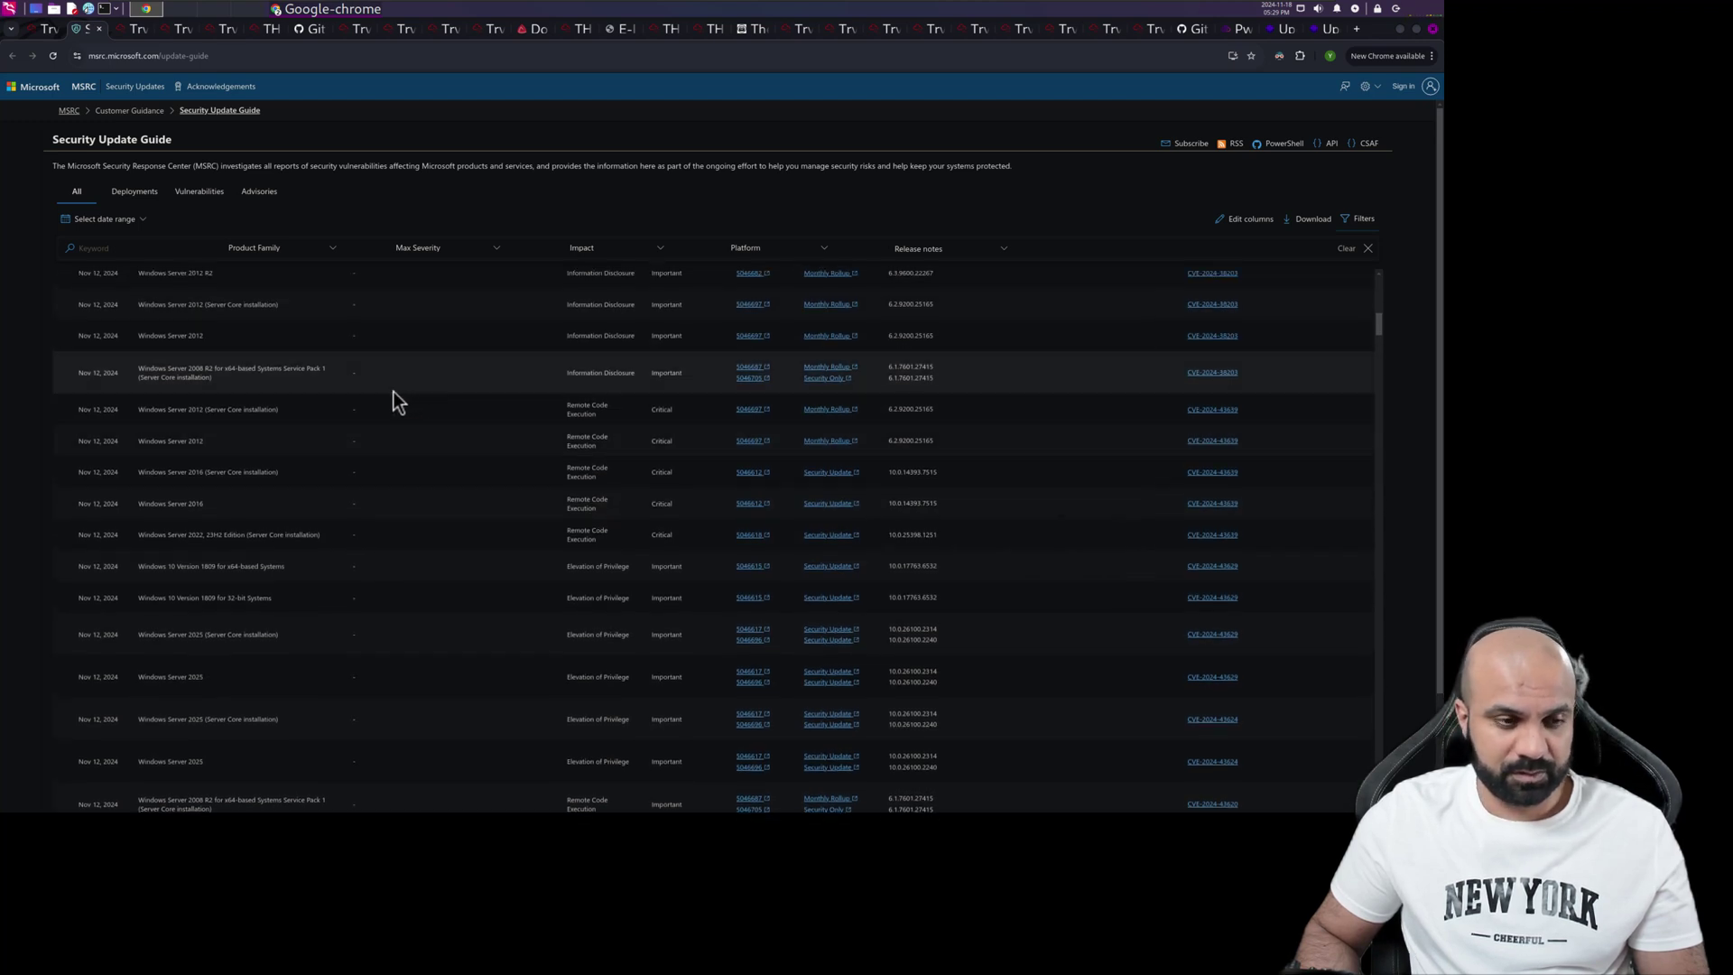
scroll(393, 392, up, 4)
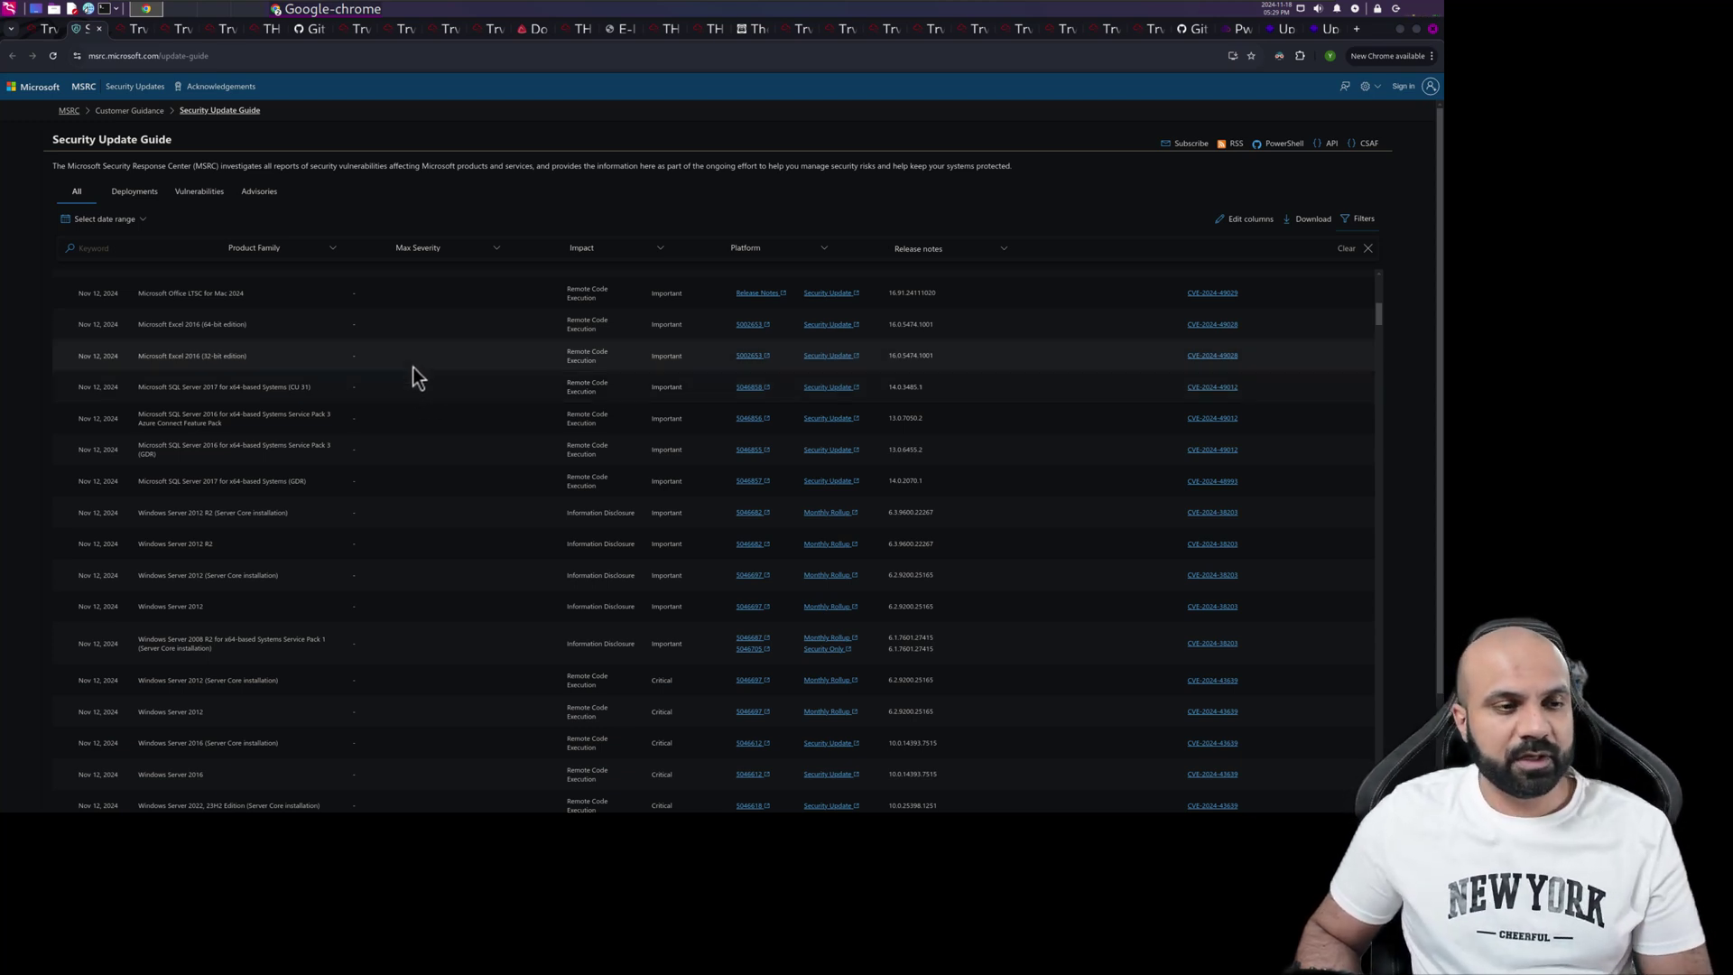
Return to the TryHackMe room and close the Security Update Guide tab
click(50, 29)
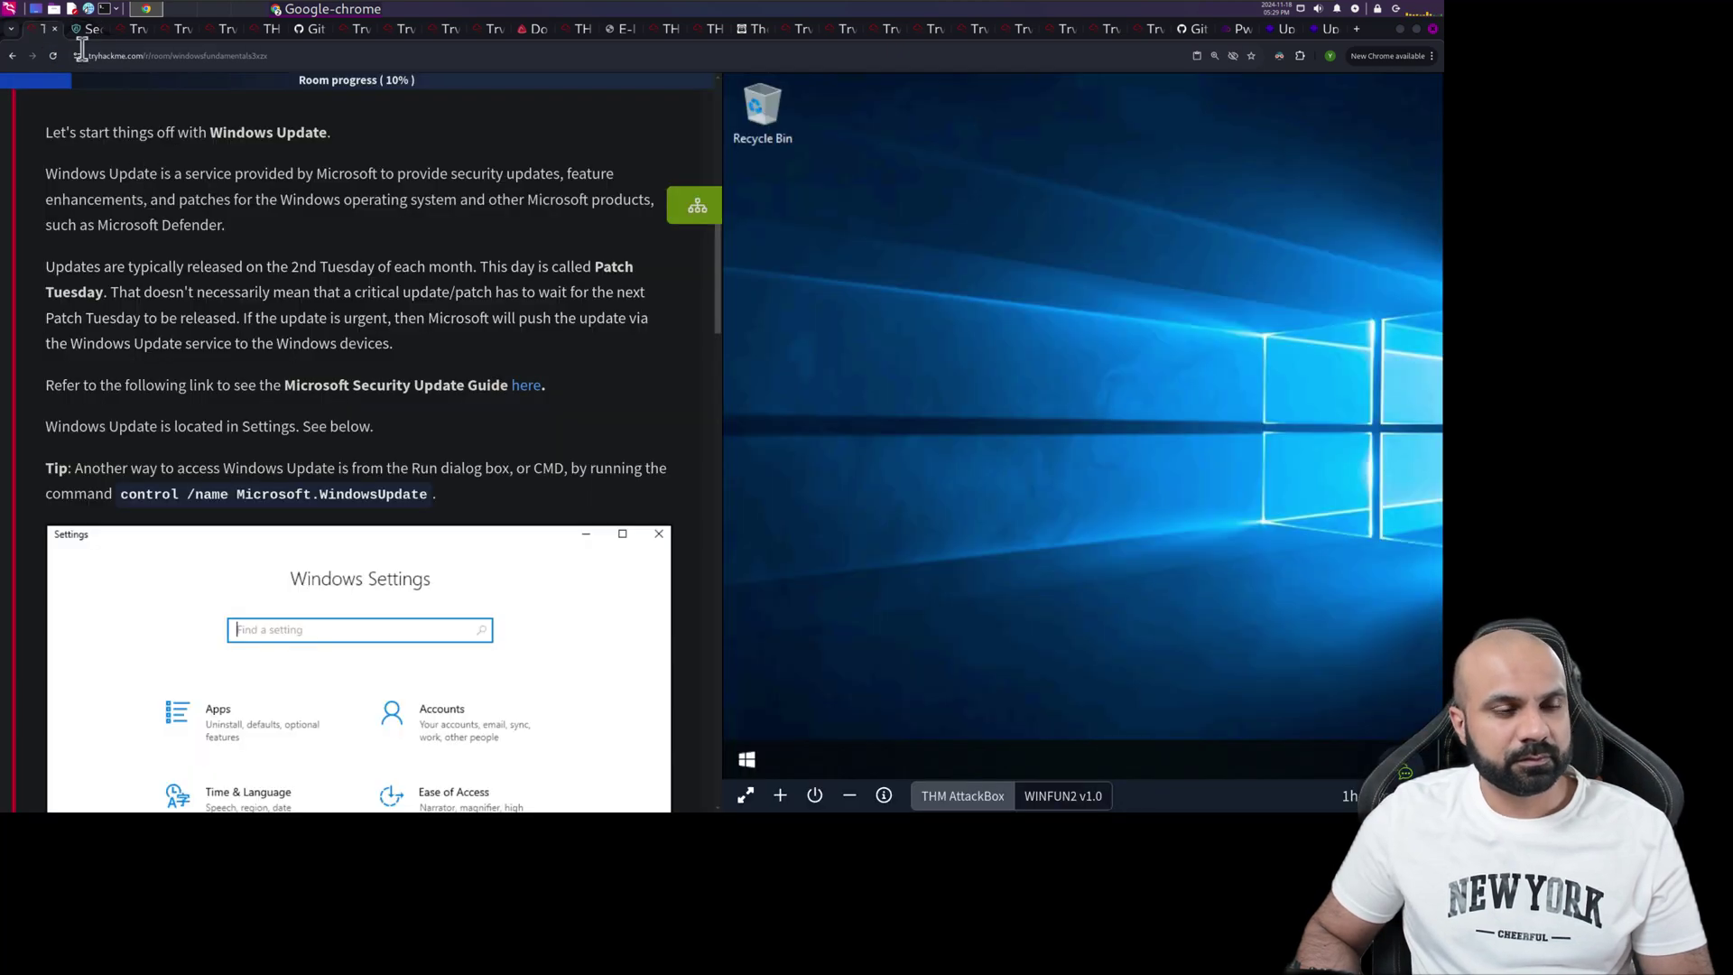
click(83, 30)
click(99, 30)
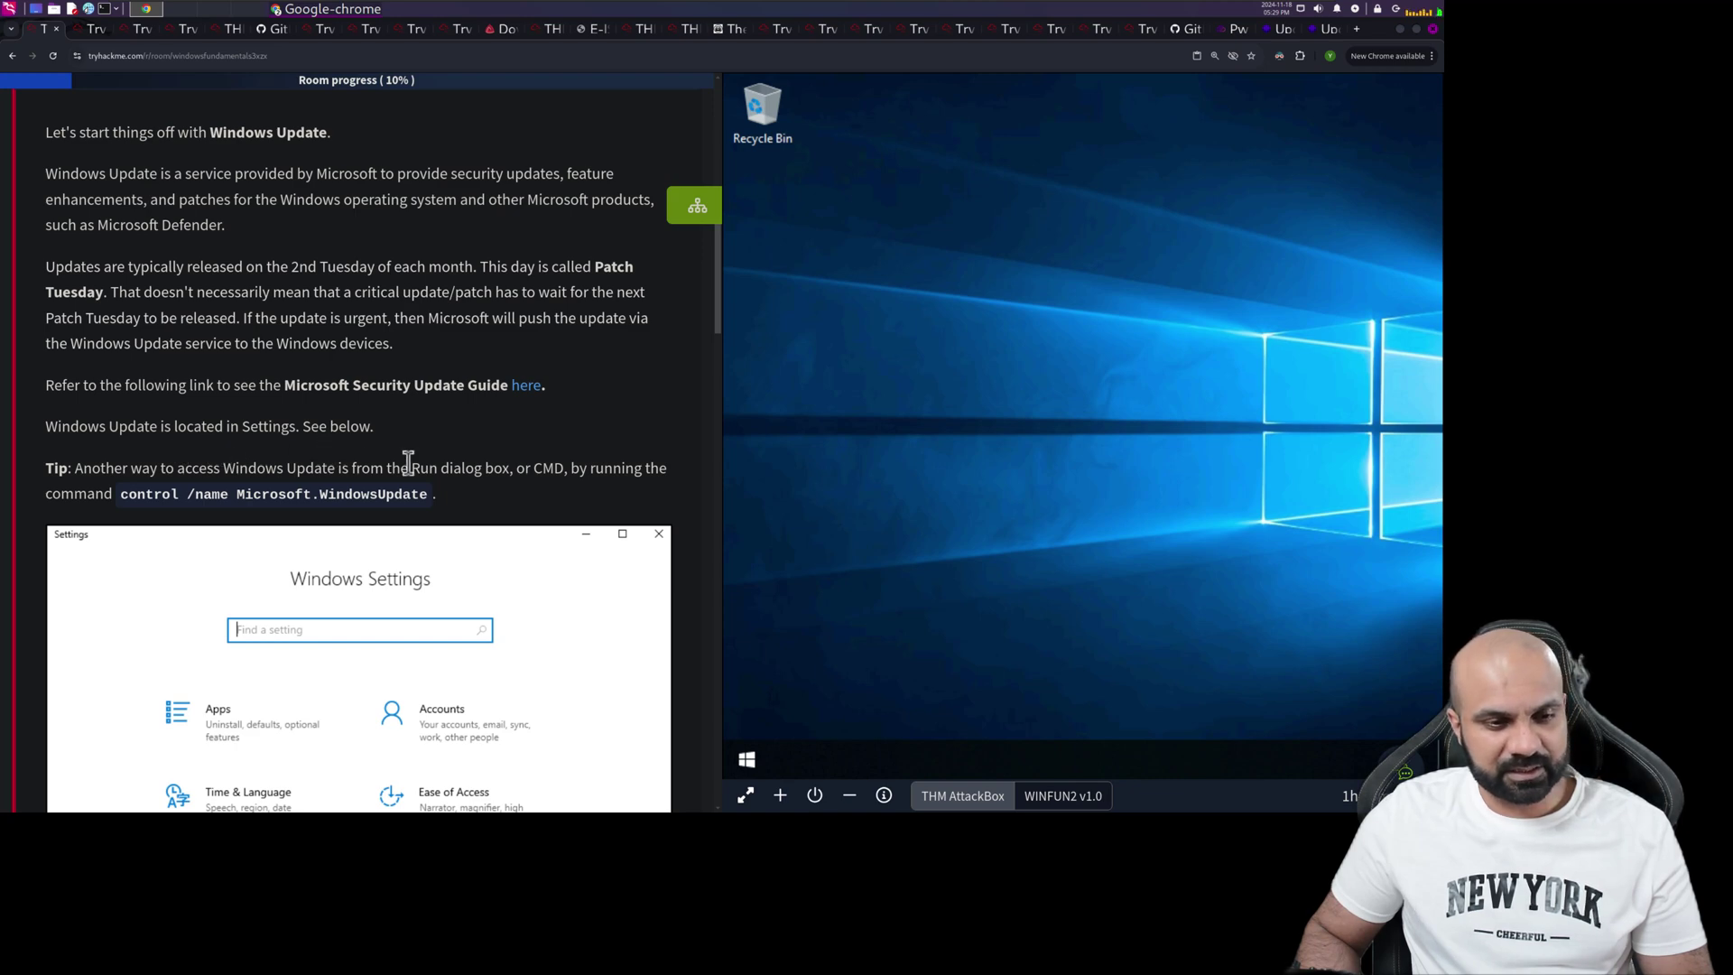
Search the virtual machine for "windows update" to open the Windows Update settings and start a check for updates
scroll(451, 479, down, 3)
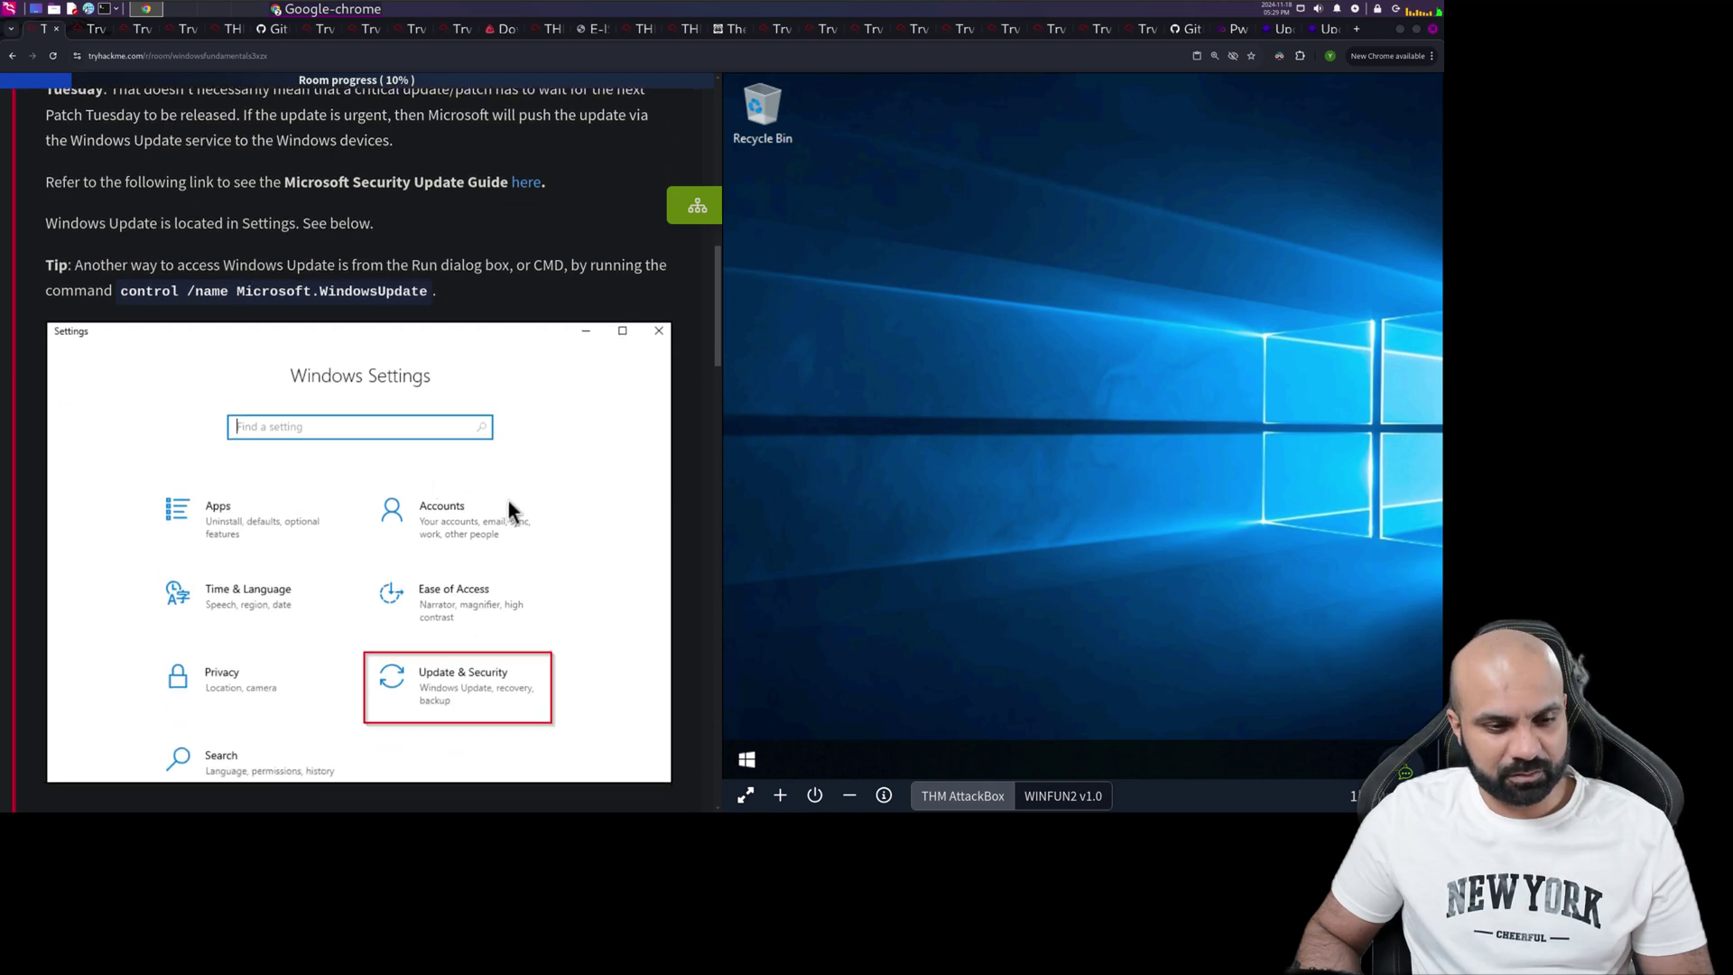
click(747, 760)
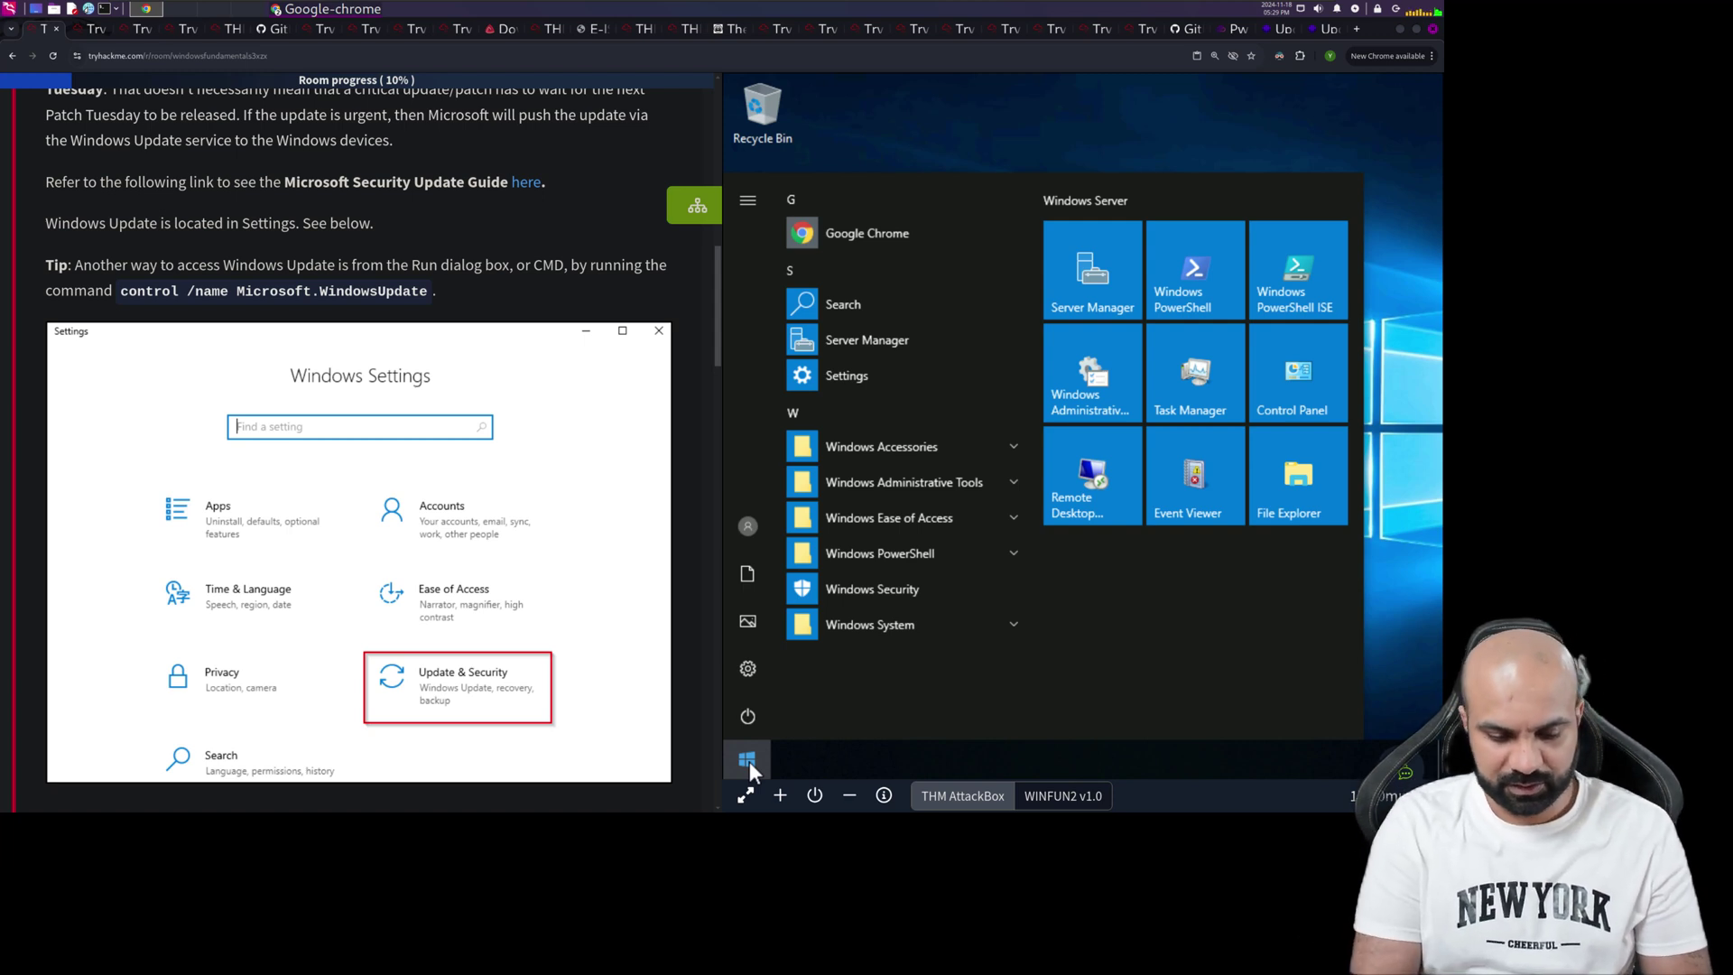
click(749, 761)
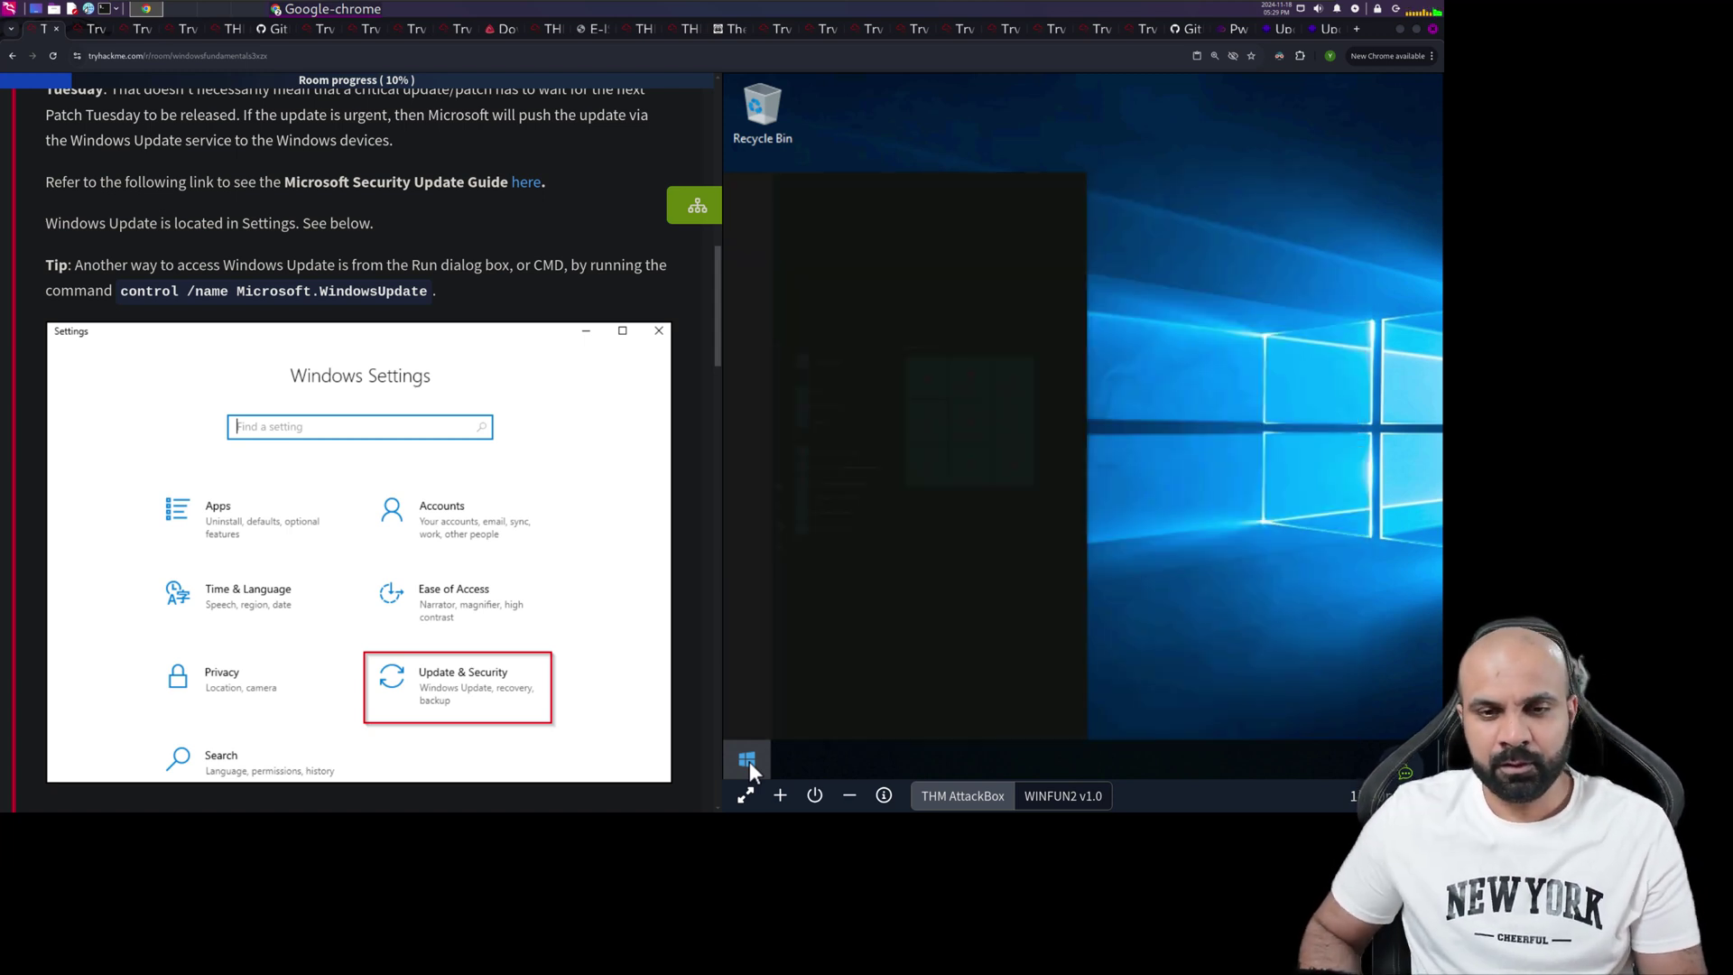
text(windows )
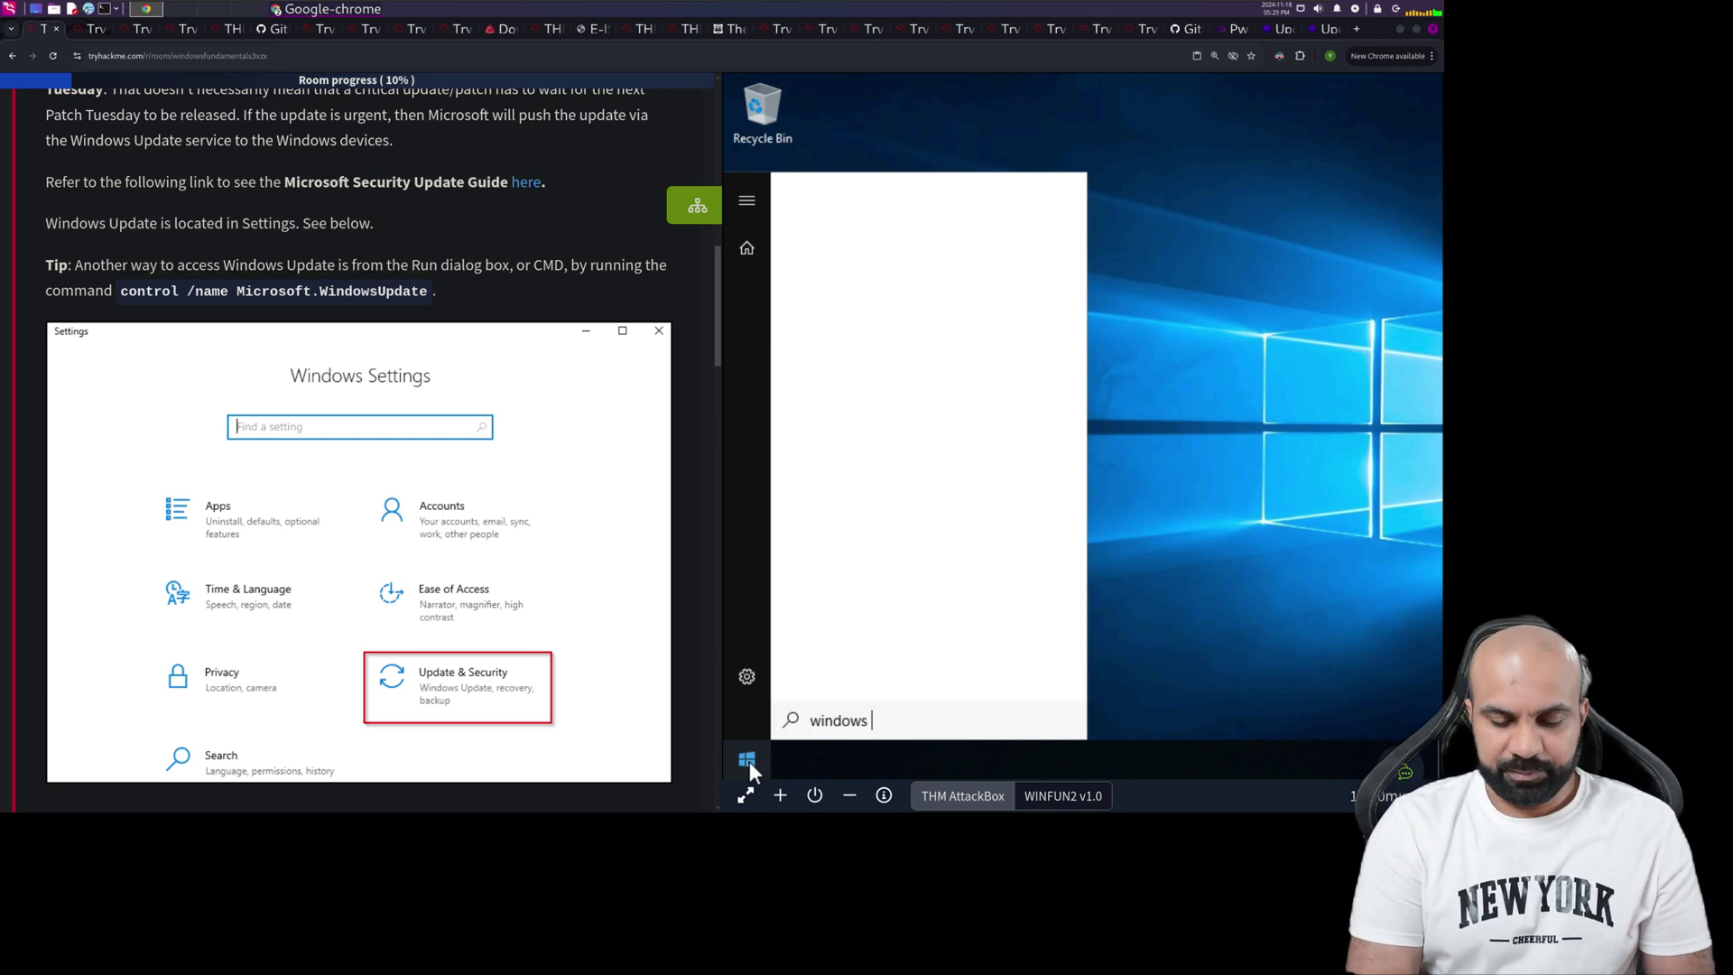
text(update)
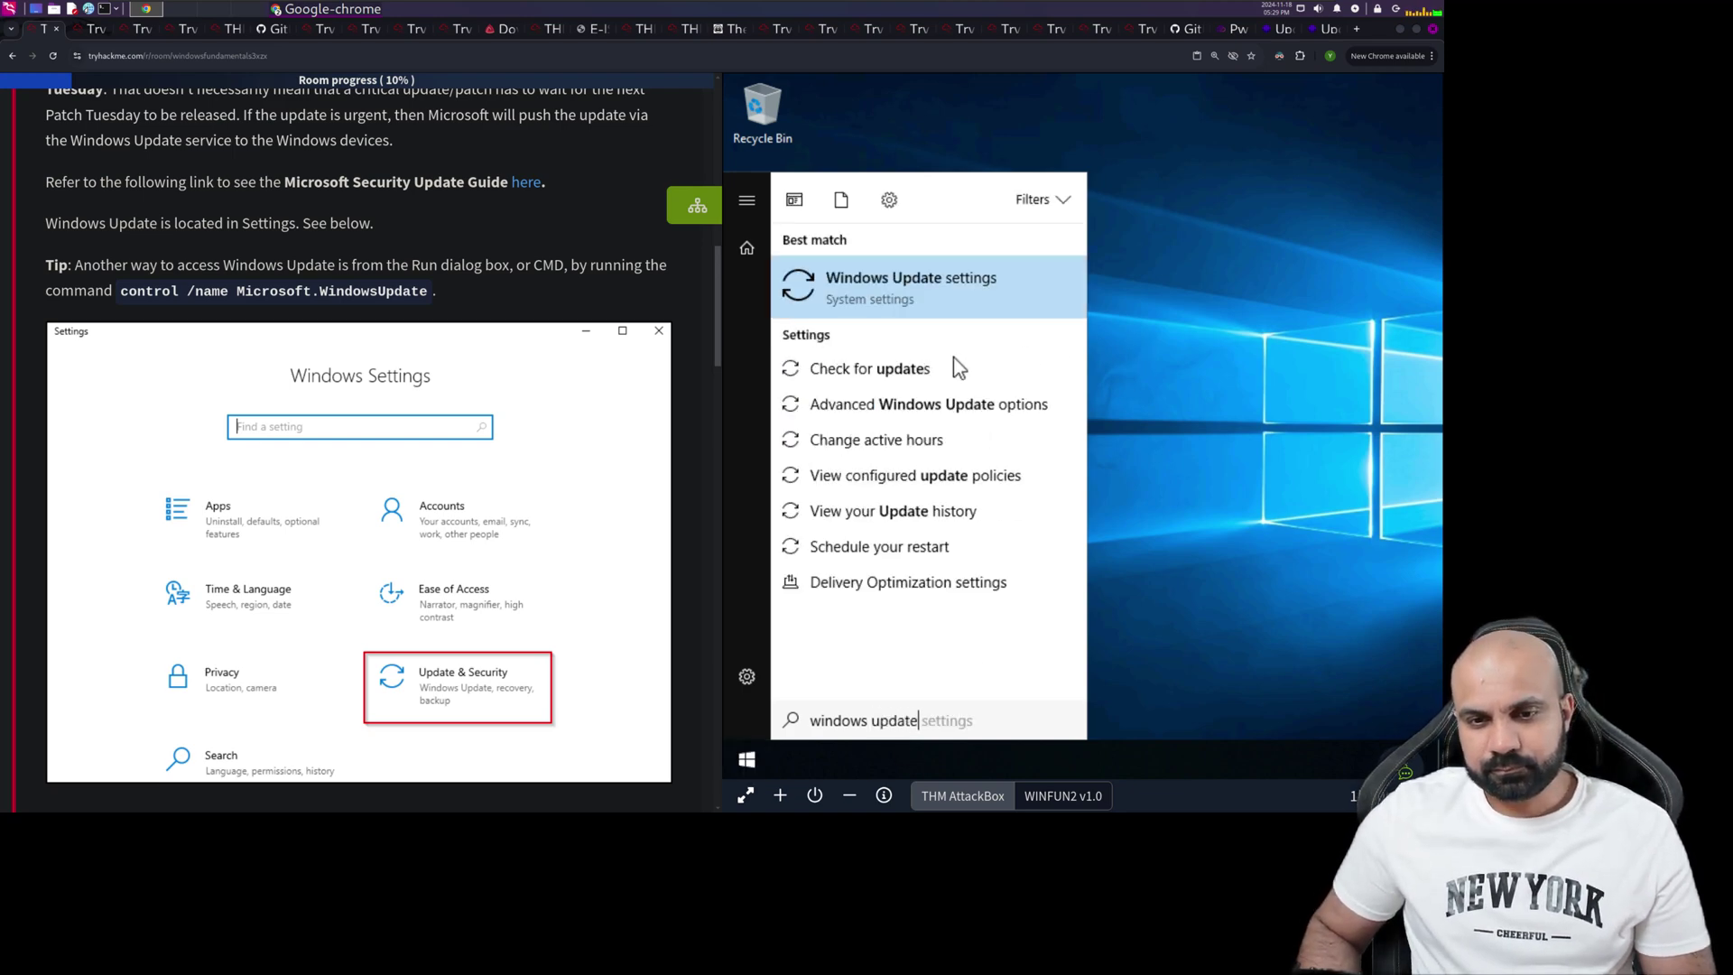
click(898, 402)
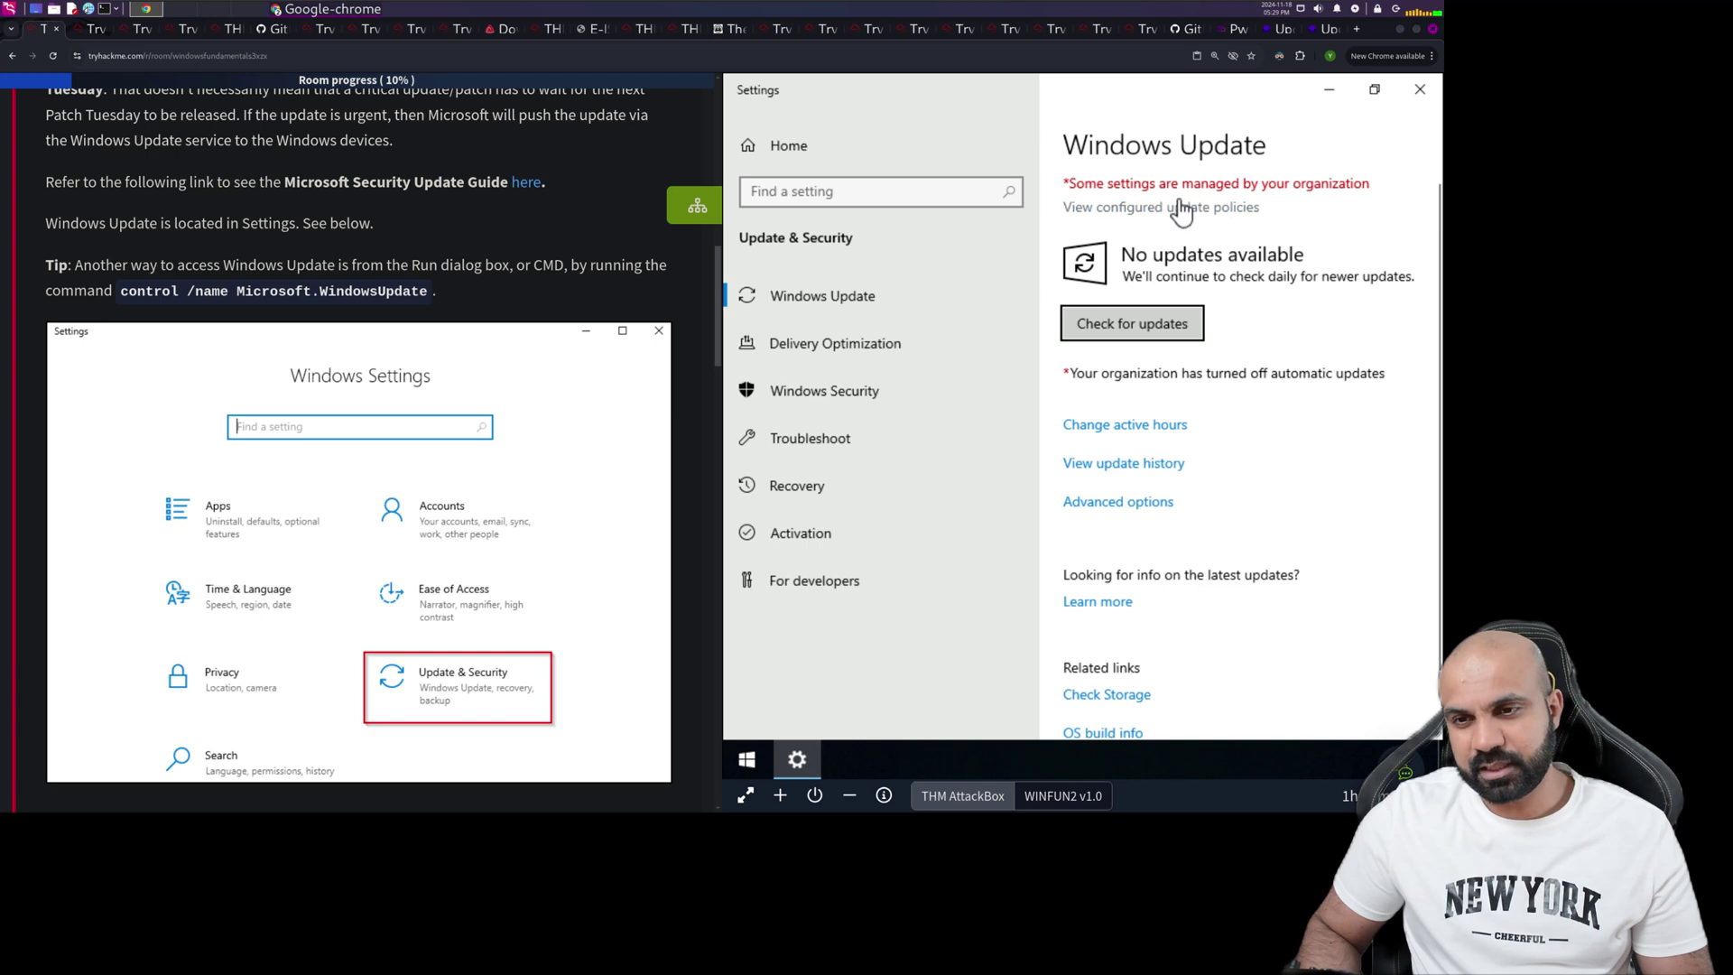
click(1103, 322)
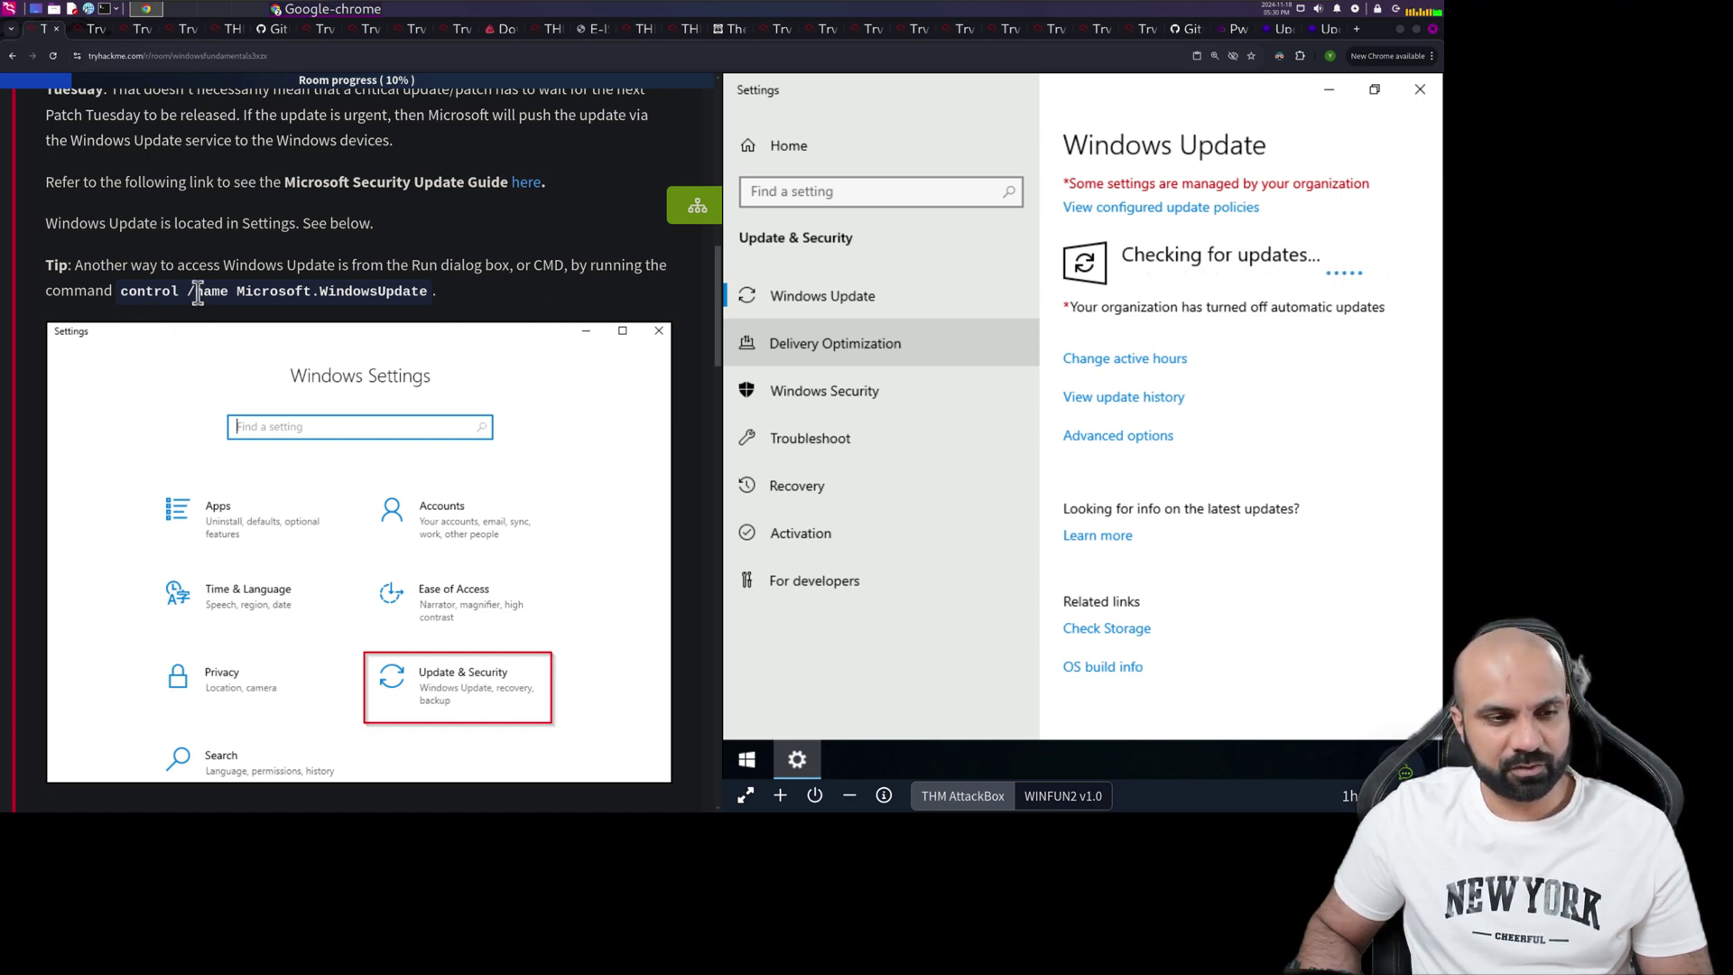
Highlight "/name" in the task's Windows Update command and reconnect the virtual machine's remote session
drag(186, 292, 231, 293)
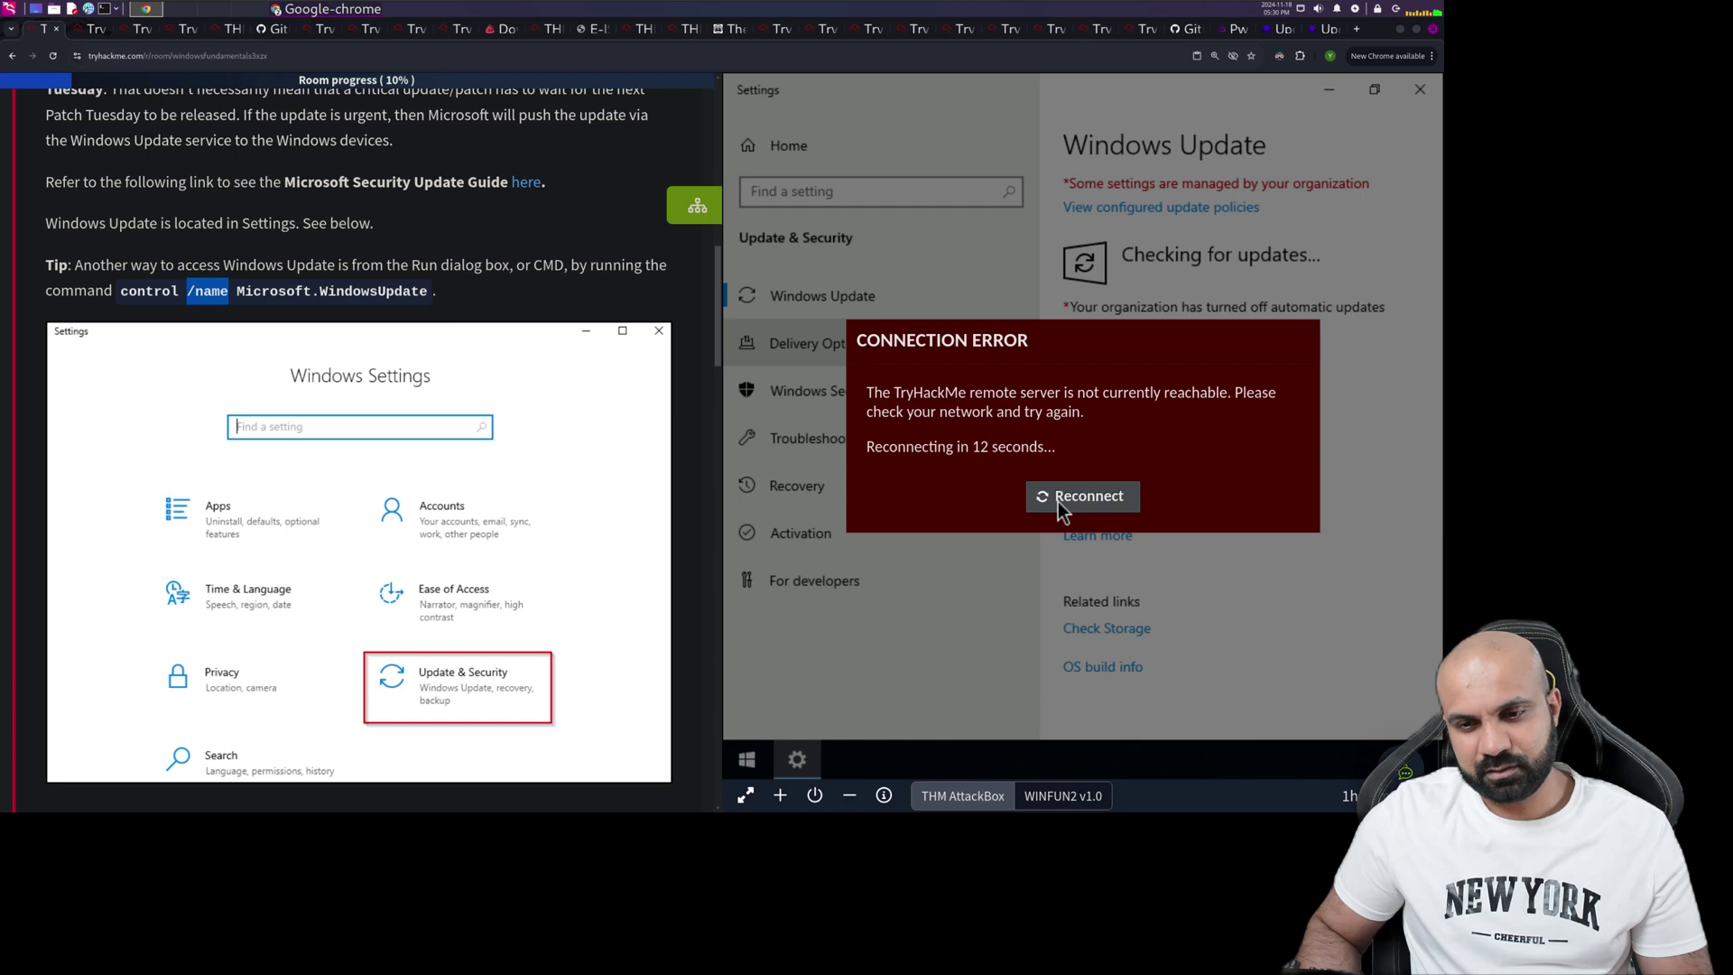
click(1059, 498)
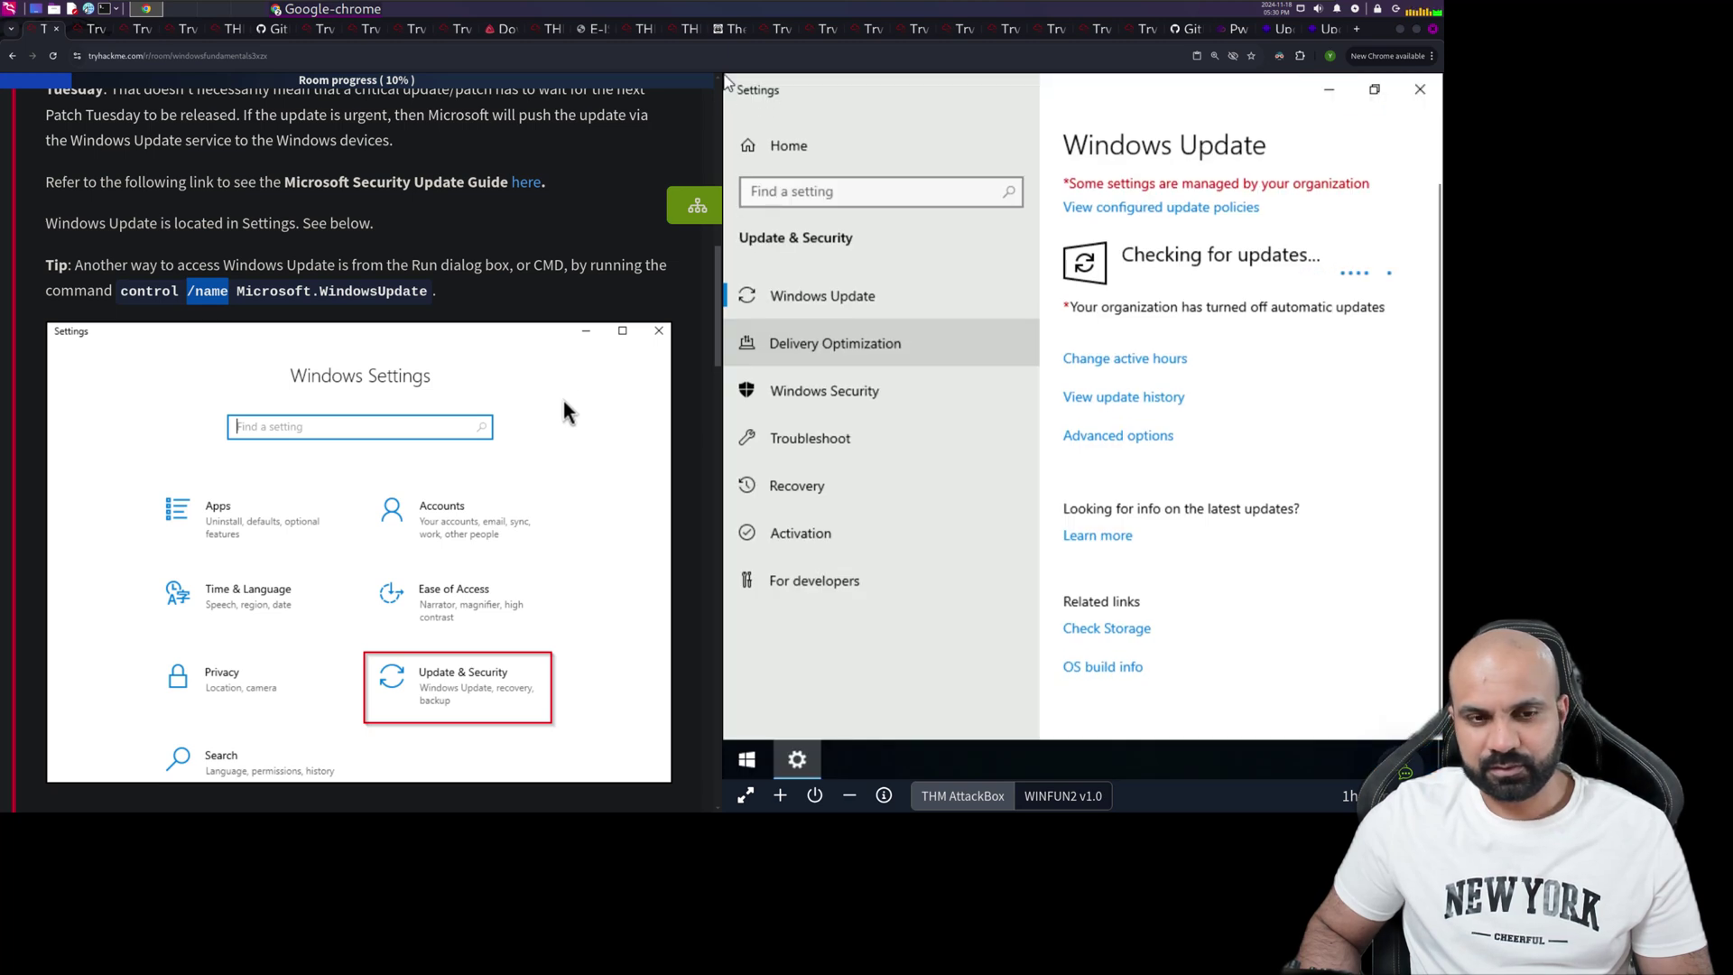
Go back to the Windows Settings home in the virtual machine and reopen Update & Security as the task illustrates
scroll(563, 411, down, 2)
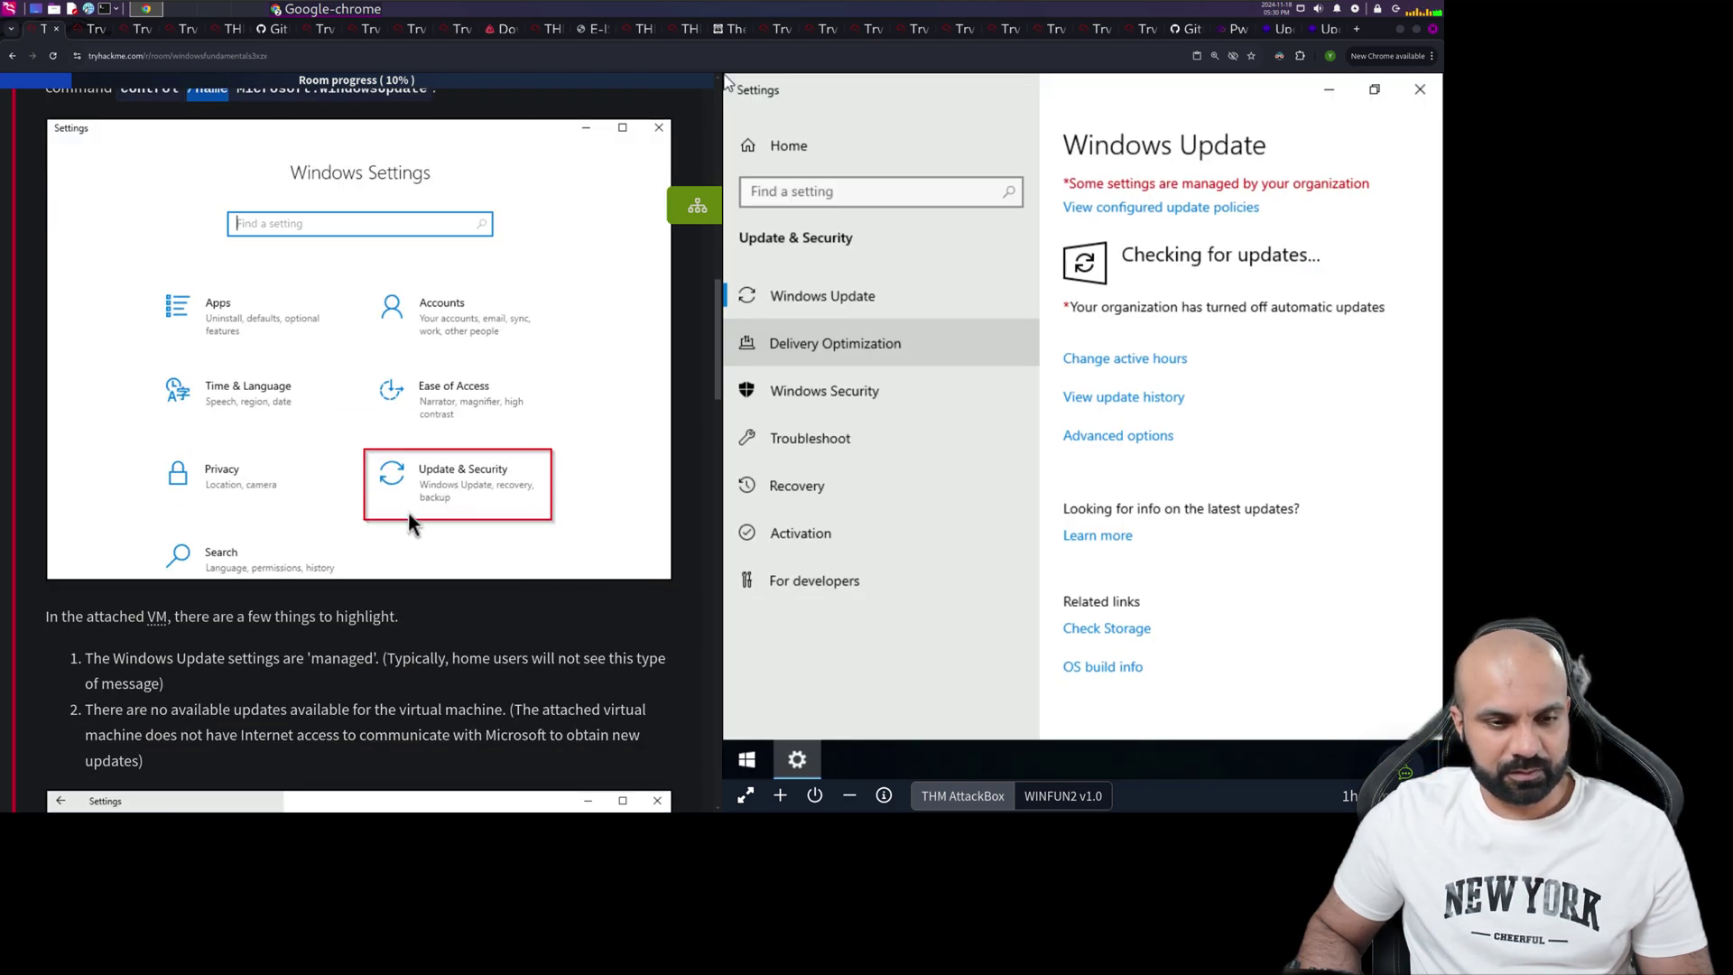
click(796, 149)
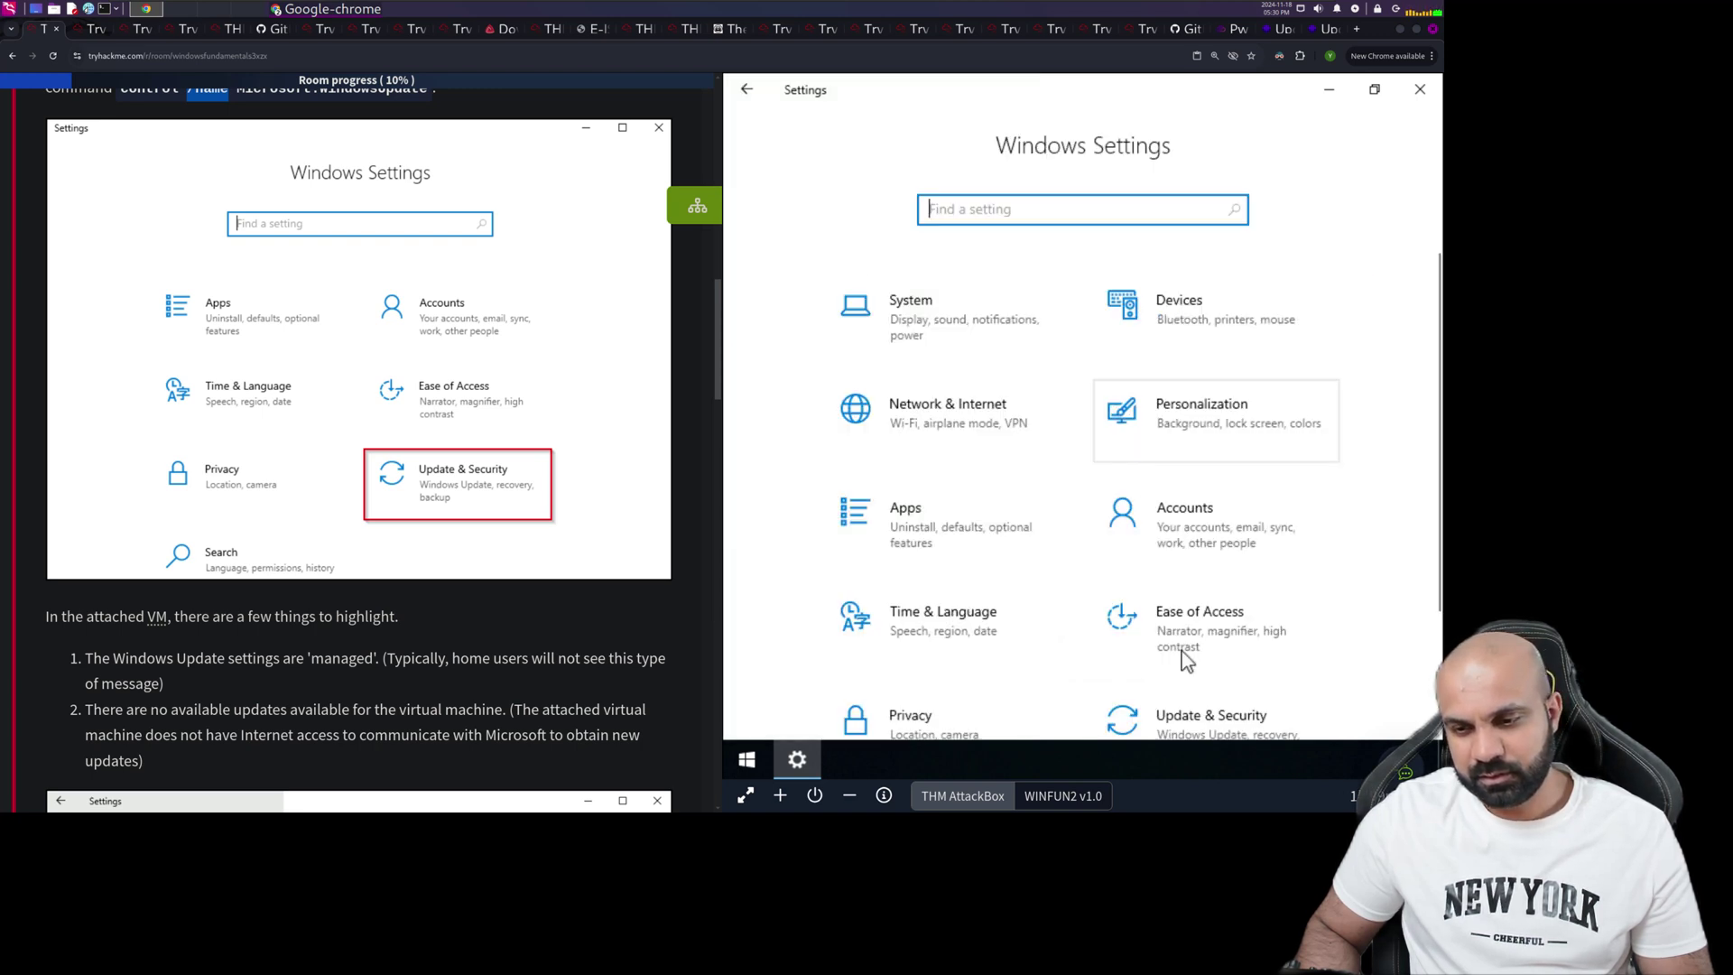
scroll(1183, 659, down, 2)
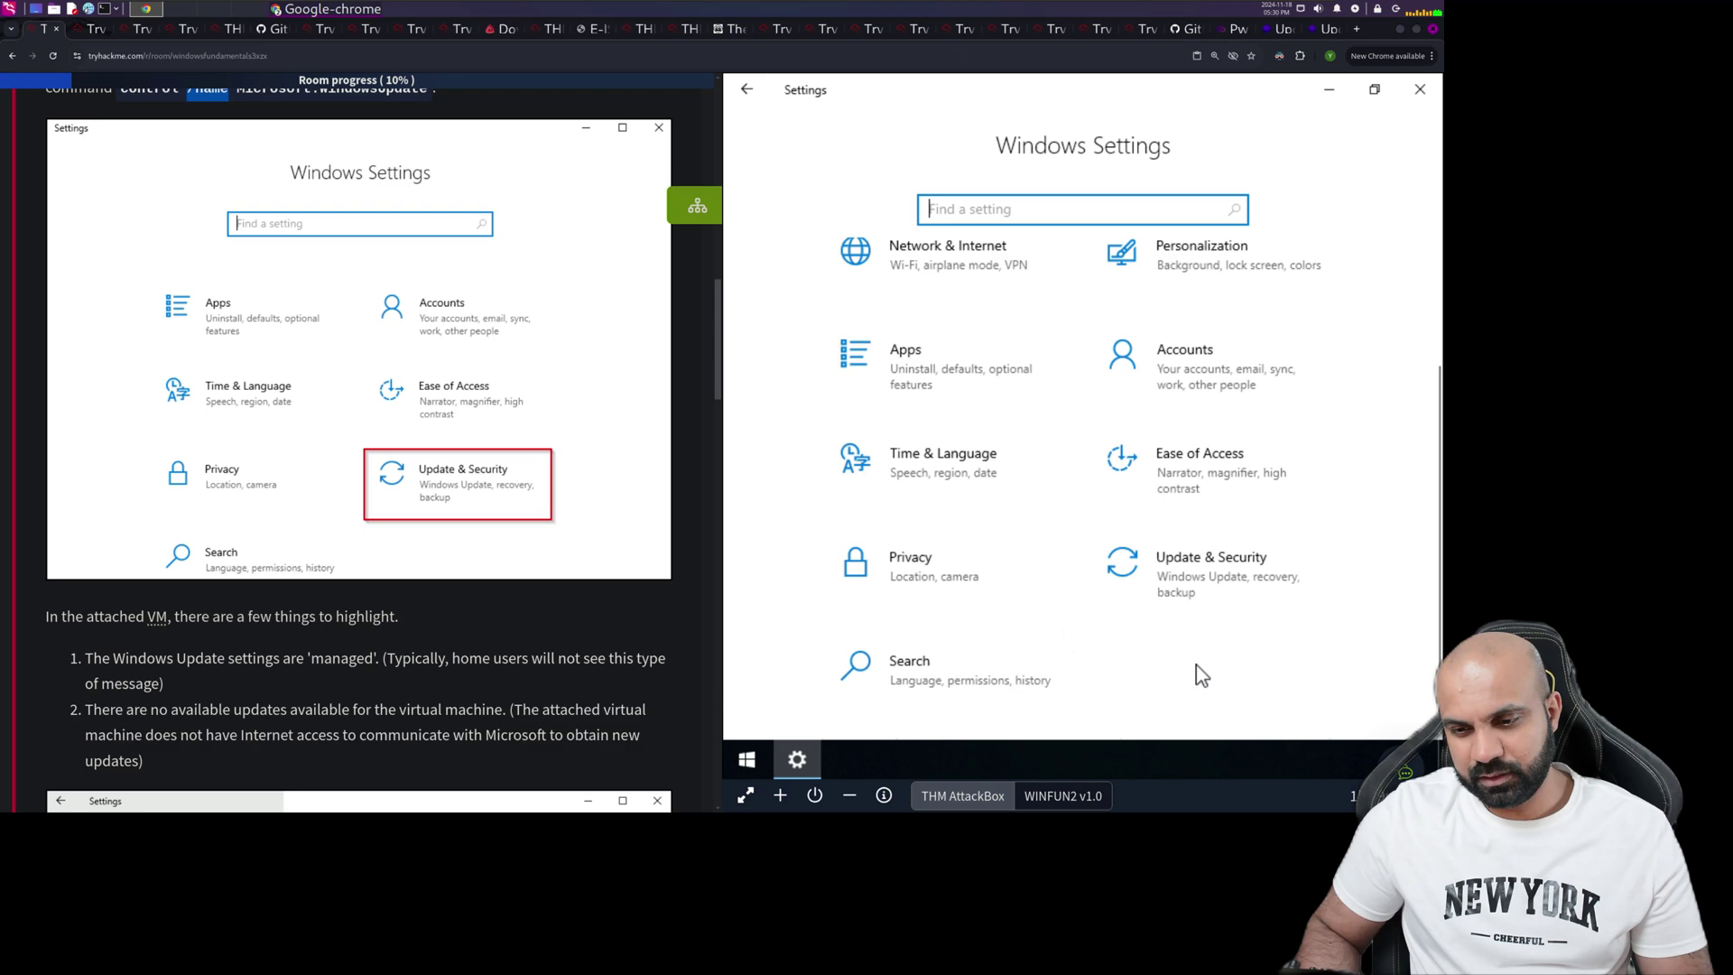
click(1189, 585)
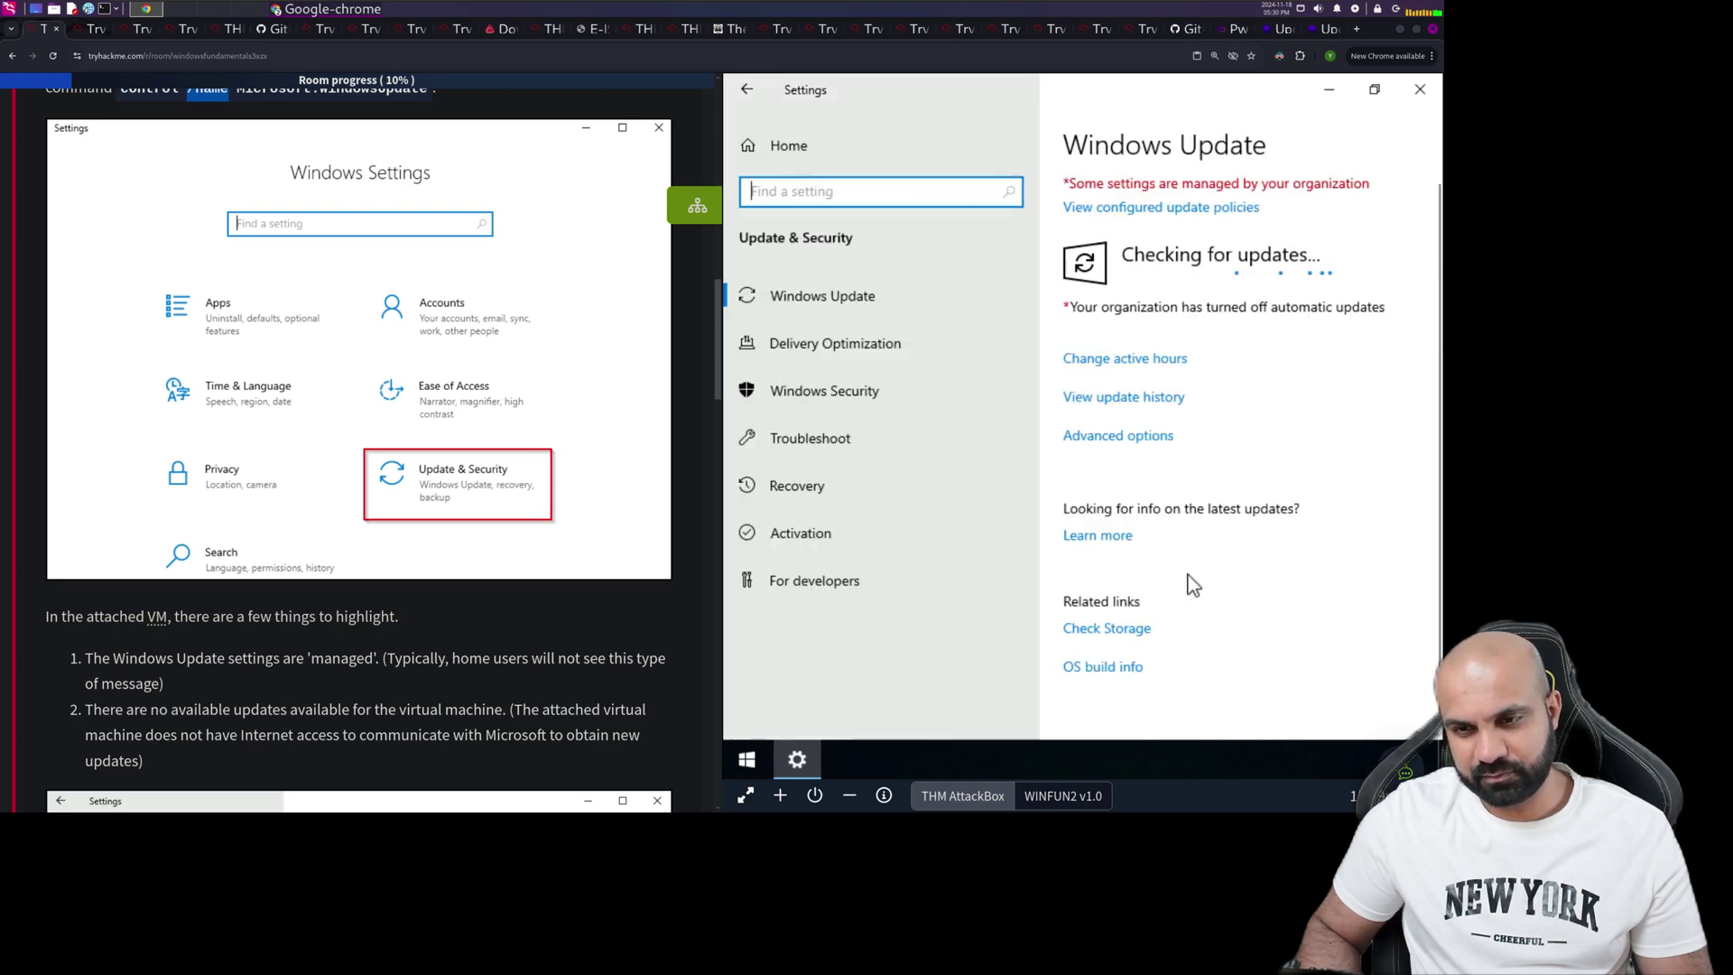
scroll(489, 540, down, 4)
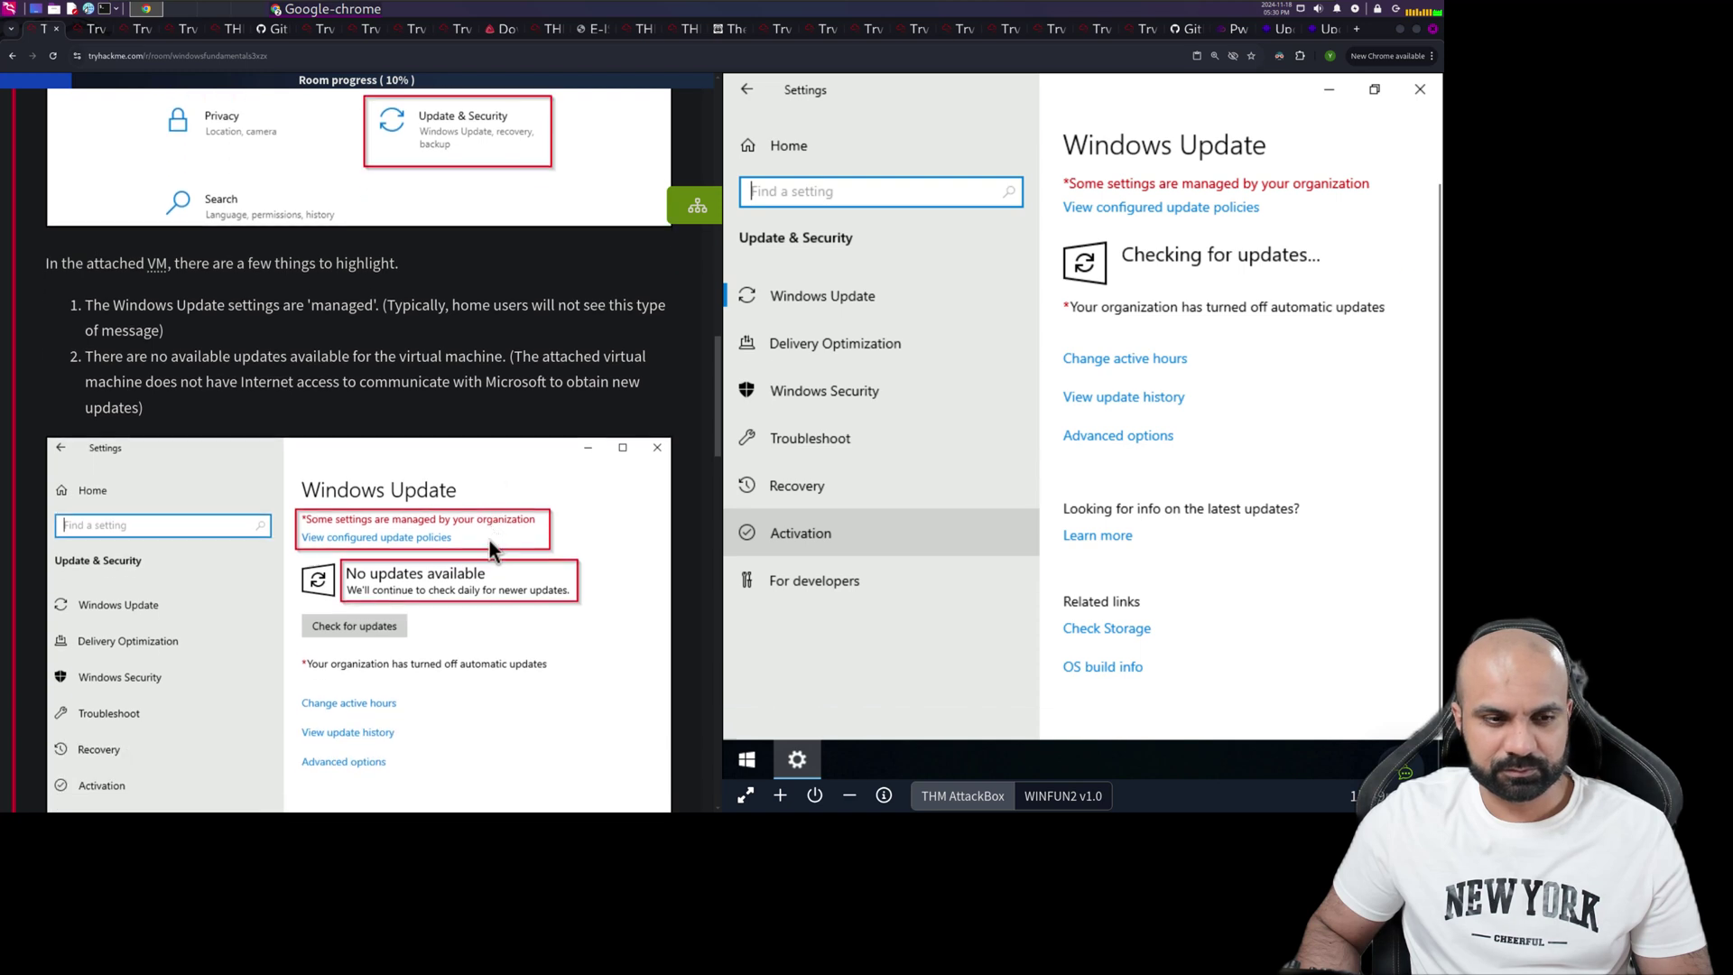
Read the rest of the Windows Updates task, down to its question about when the definition updates were installed
scroll(489, 542, down, 1)
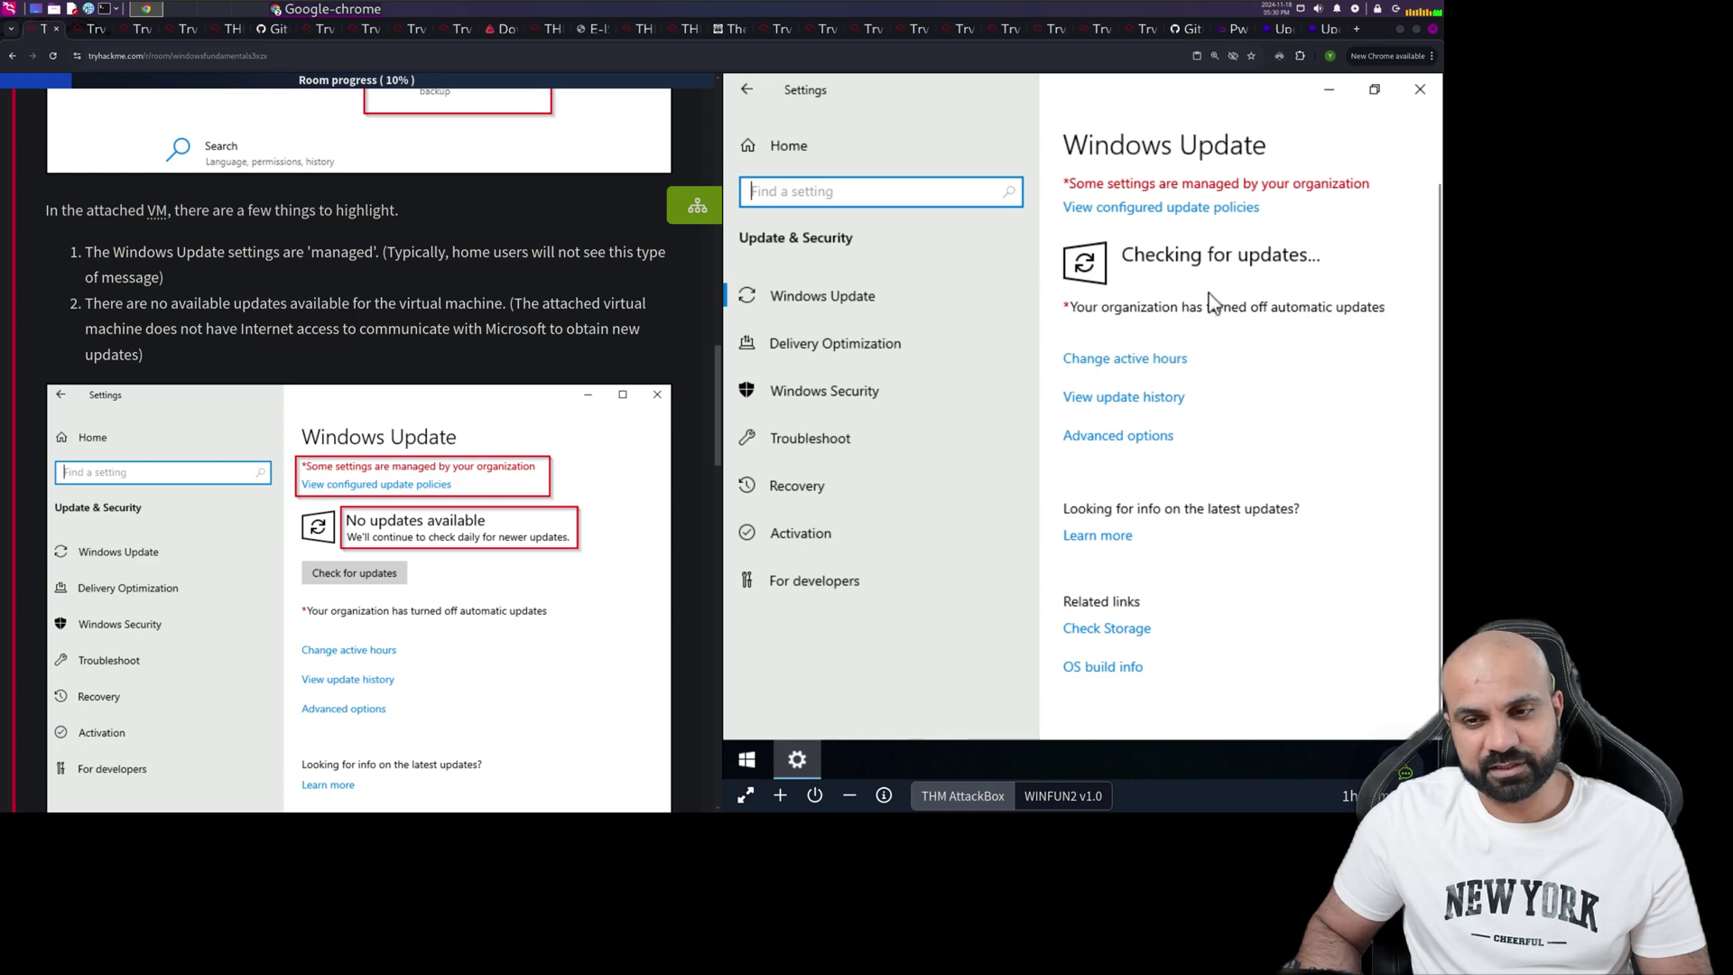
scroll(487, 458, down, 3)
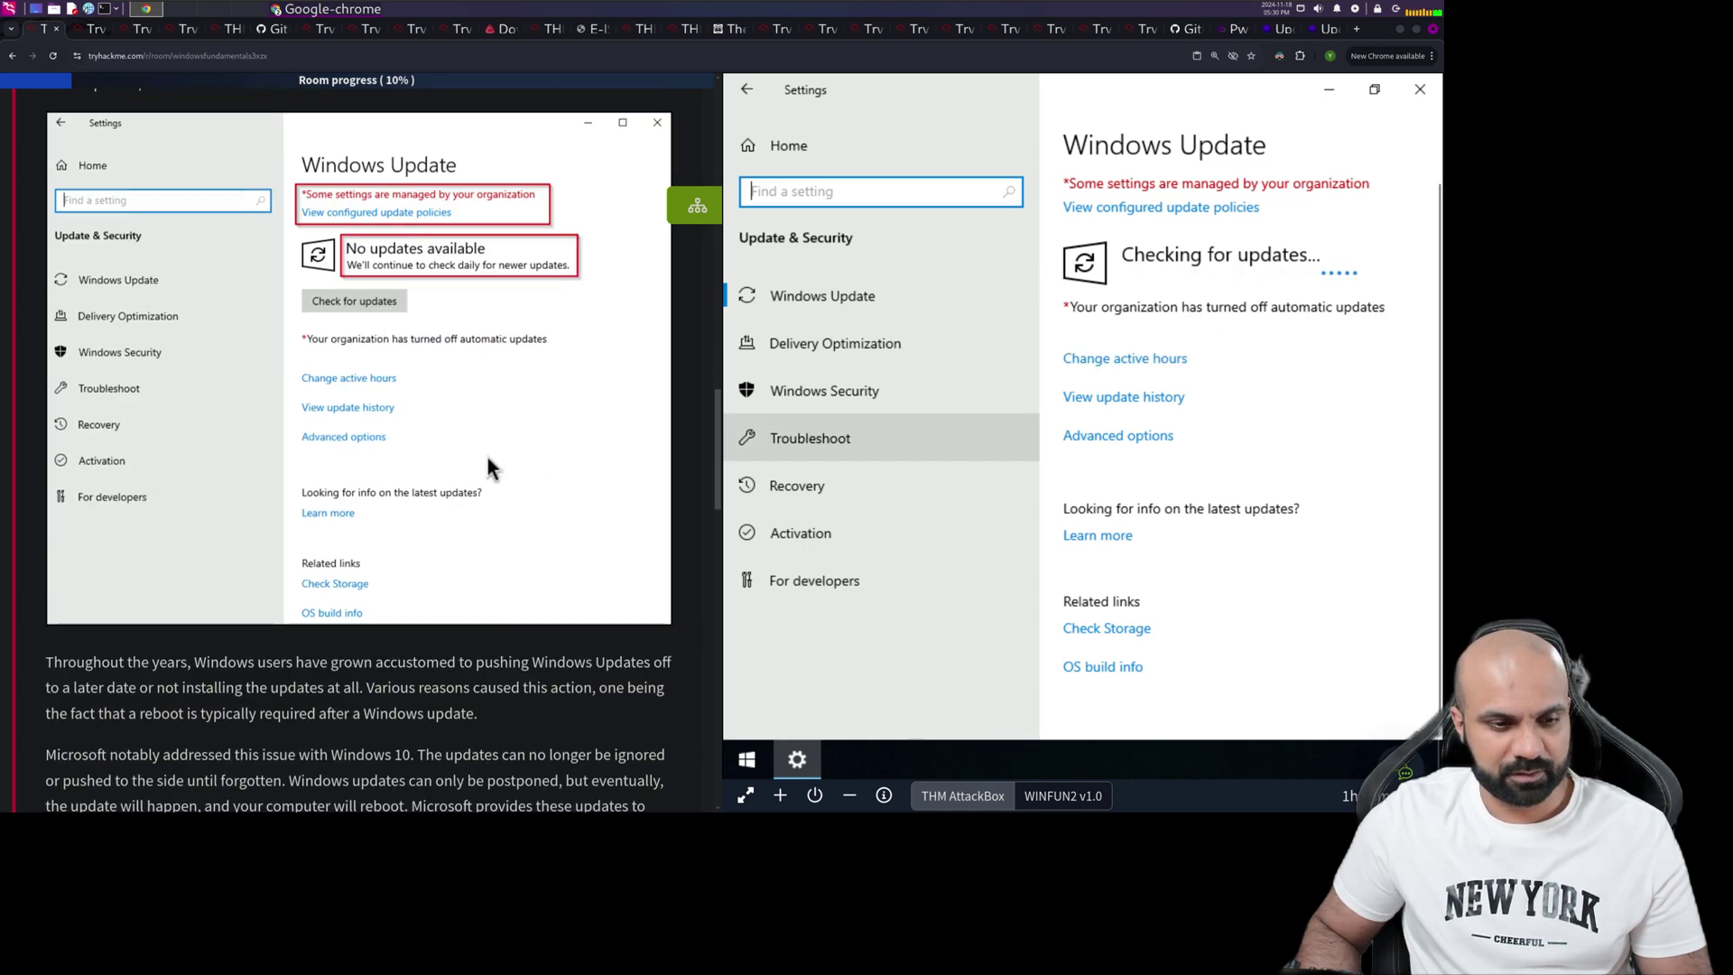
scroll(488, 457, down, 3)
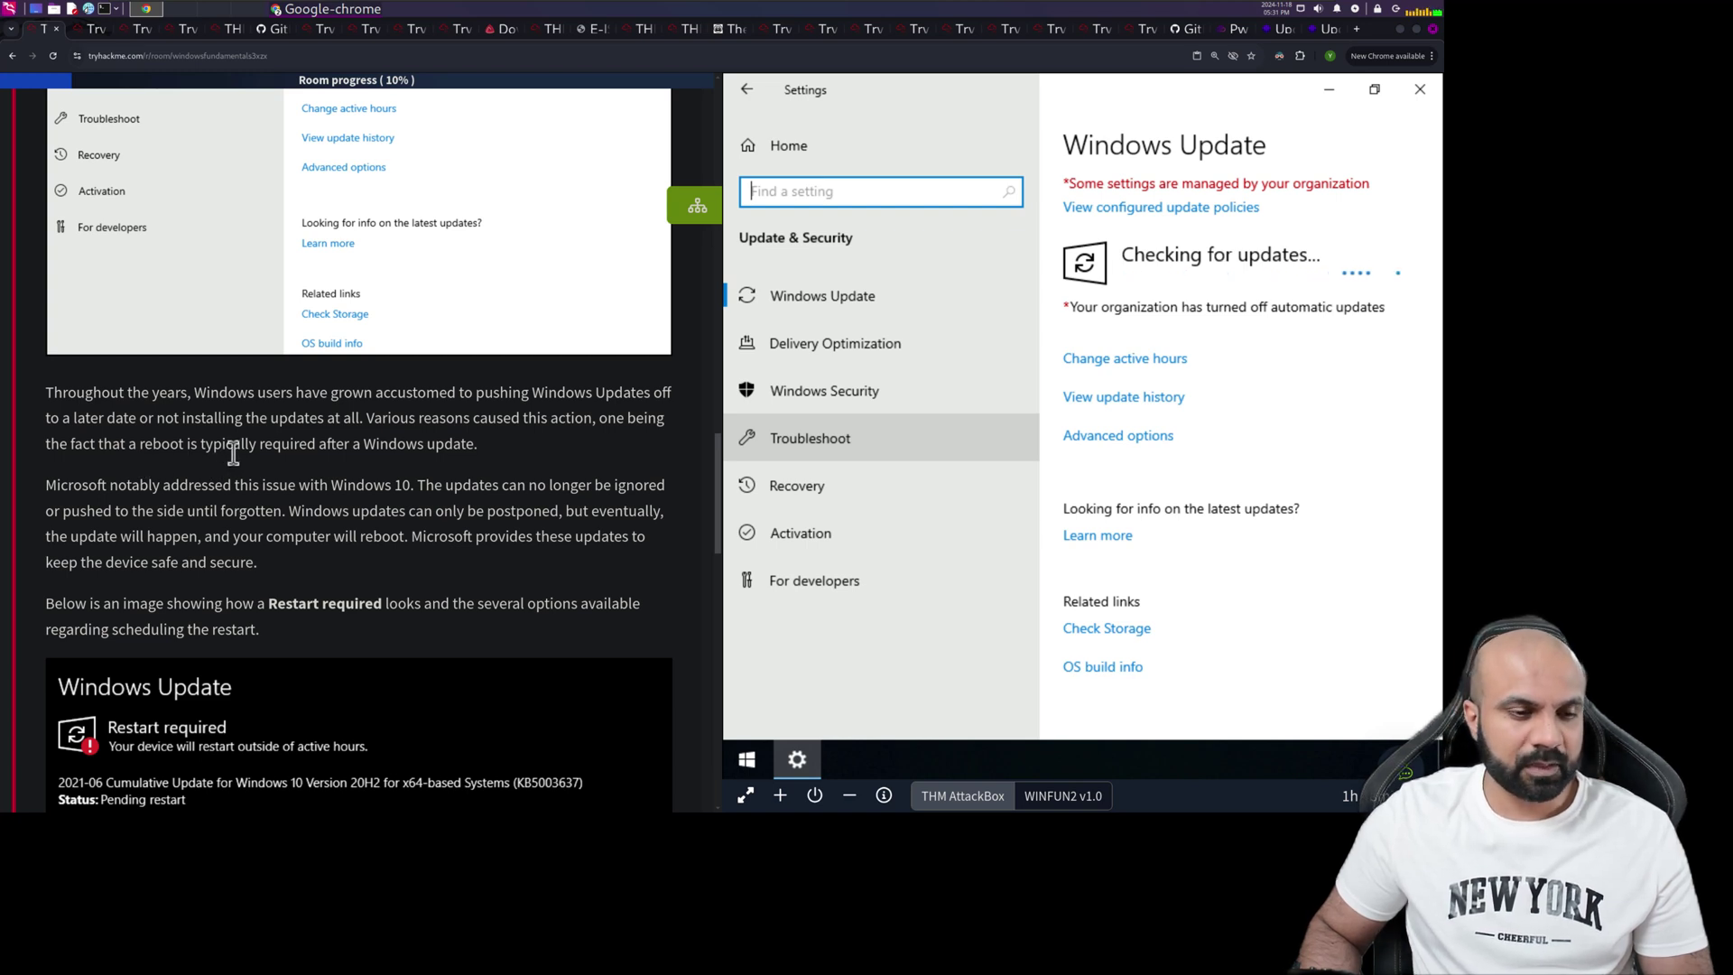
scroll(334, 451, down, 2)
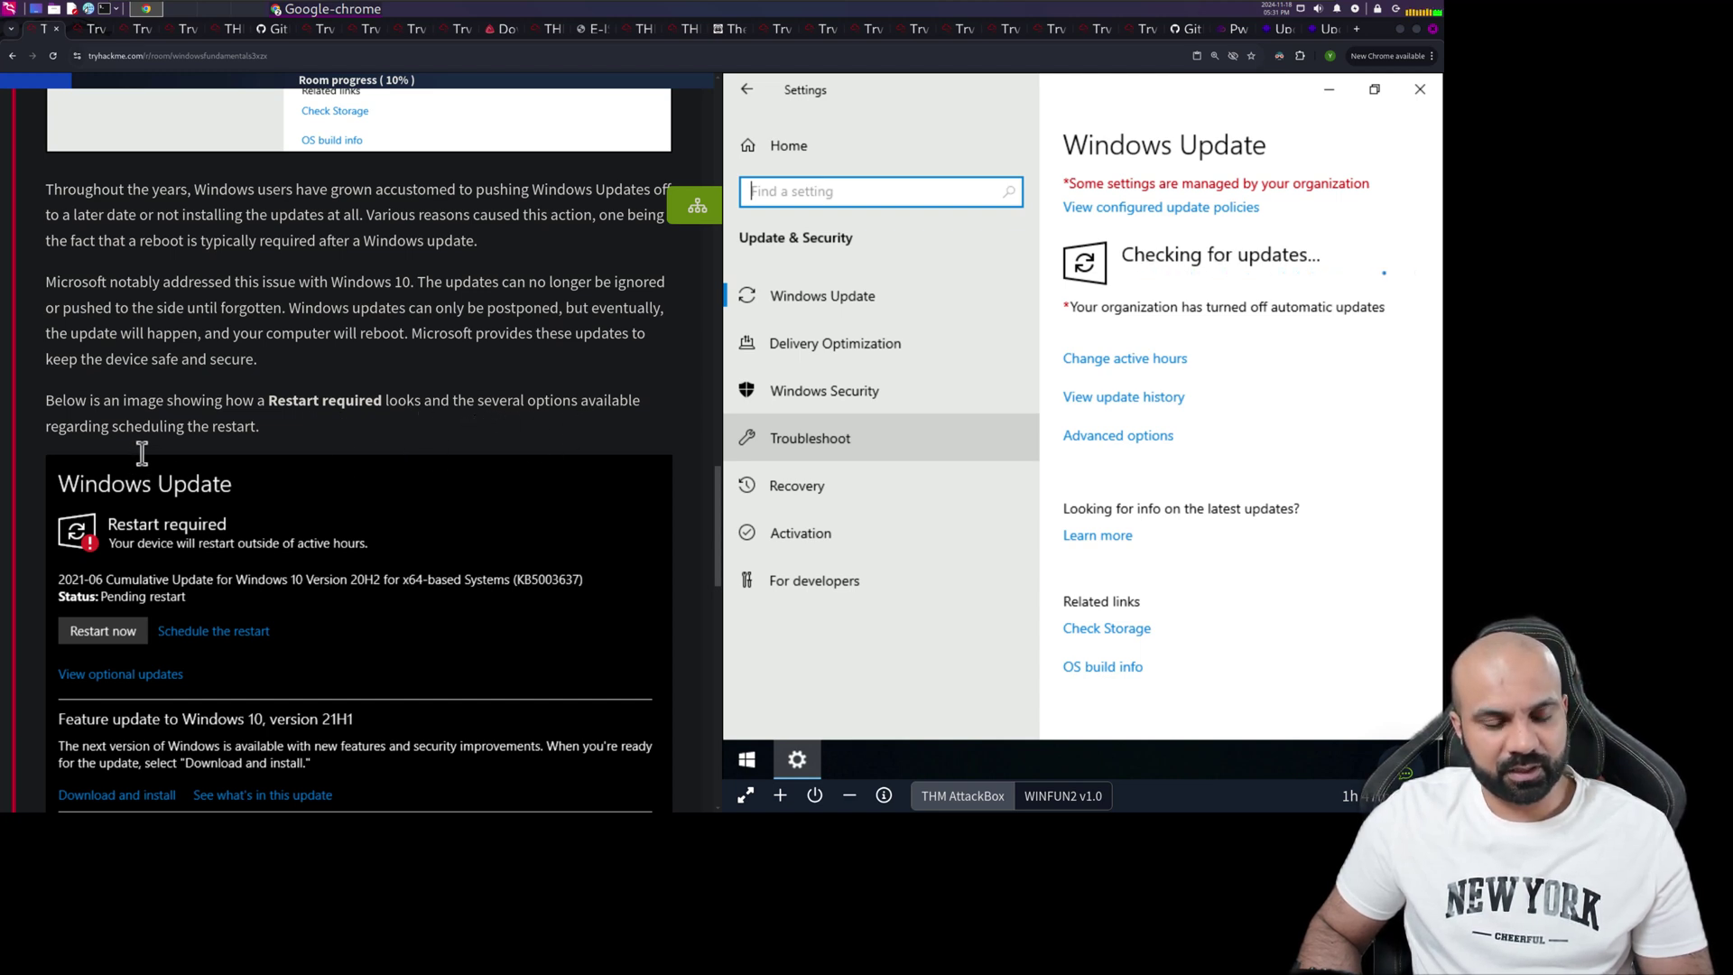
scroll(242, 442, down, 3)
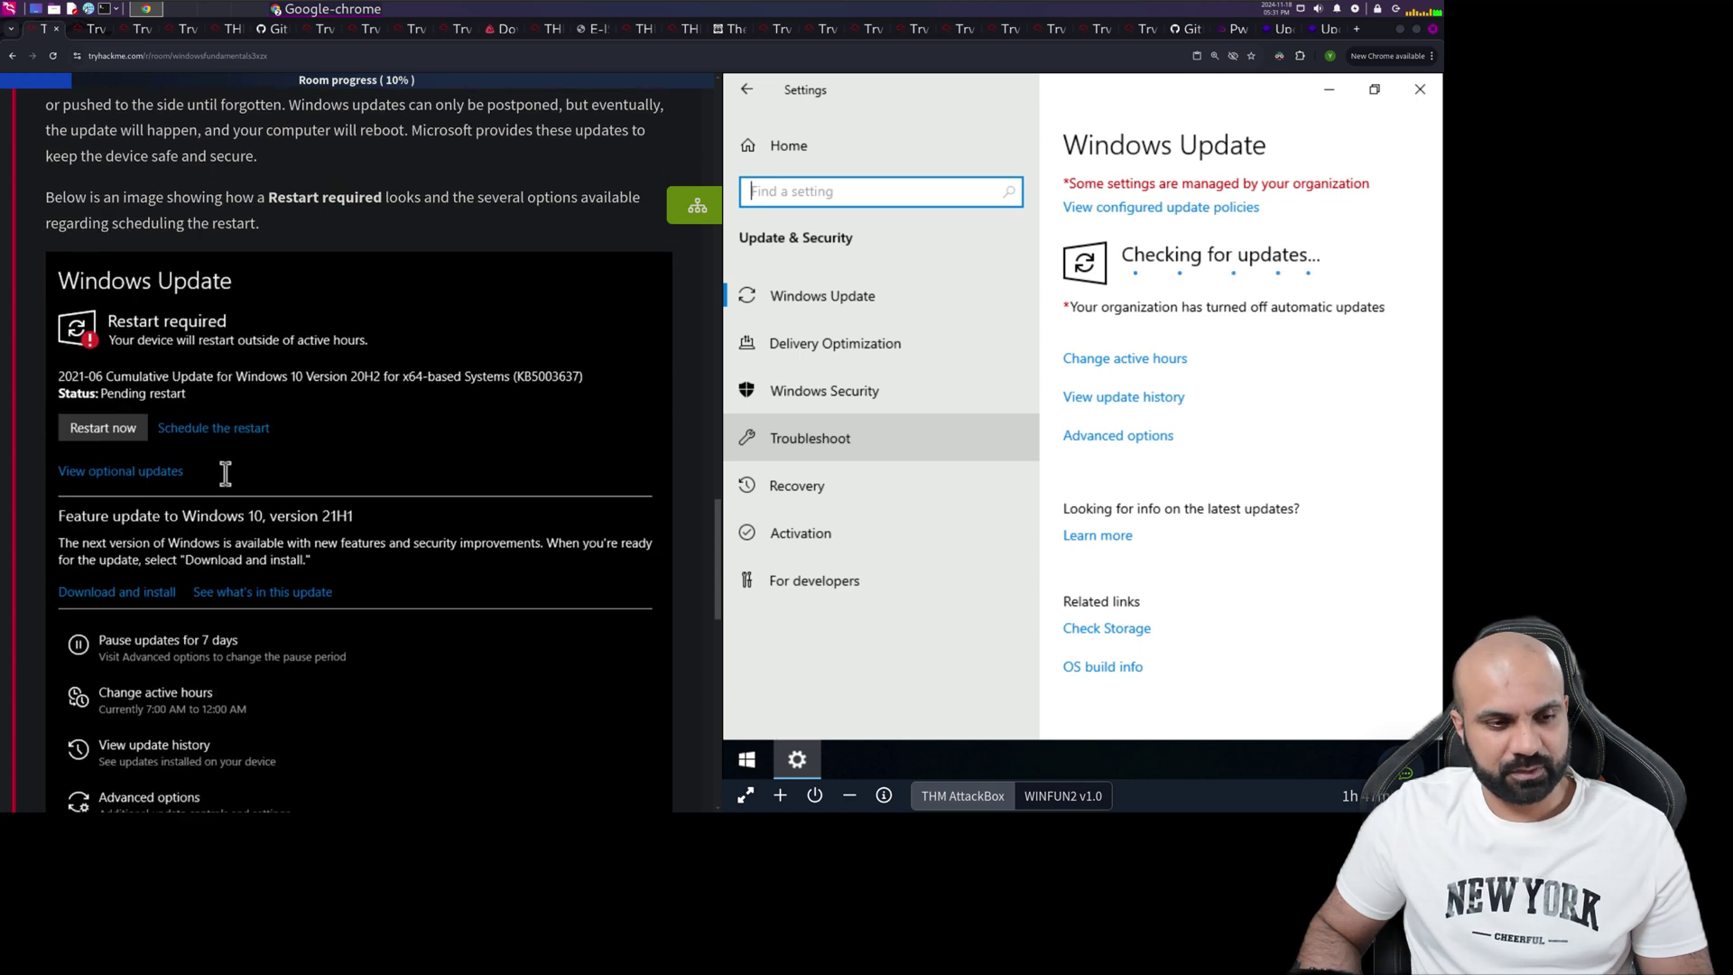
scroll(225, 473, down, 1)
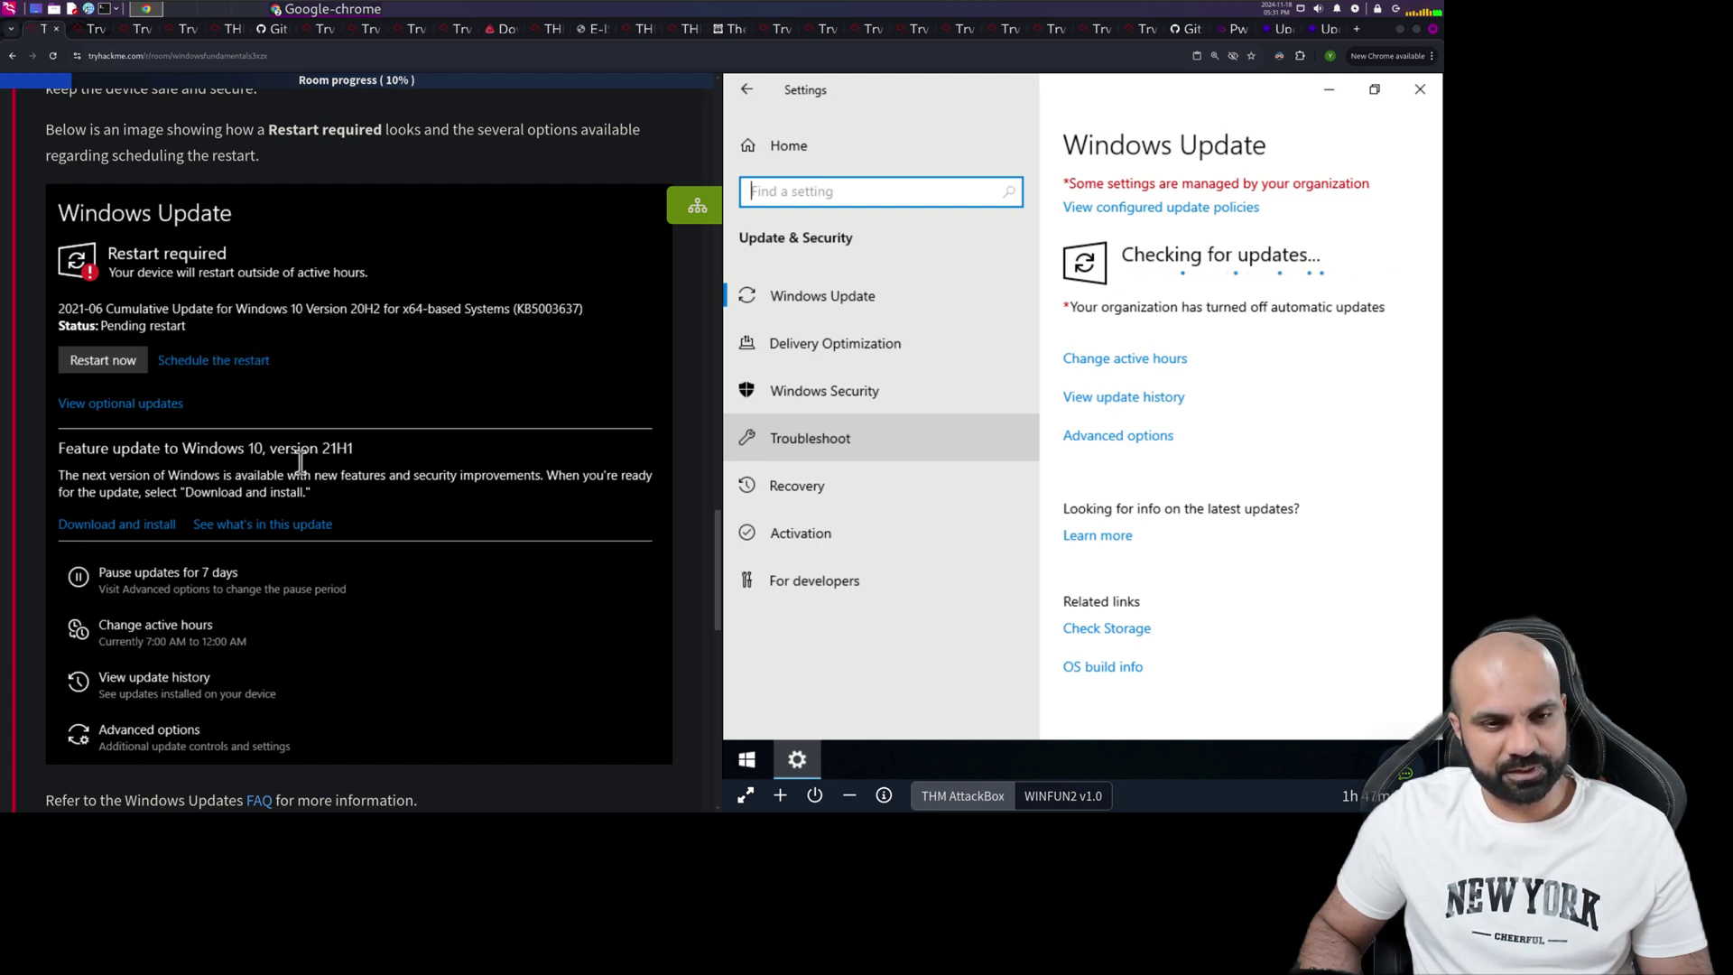
scroll(300, 462, down, 5)
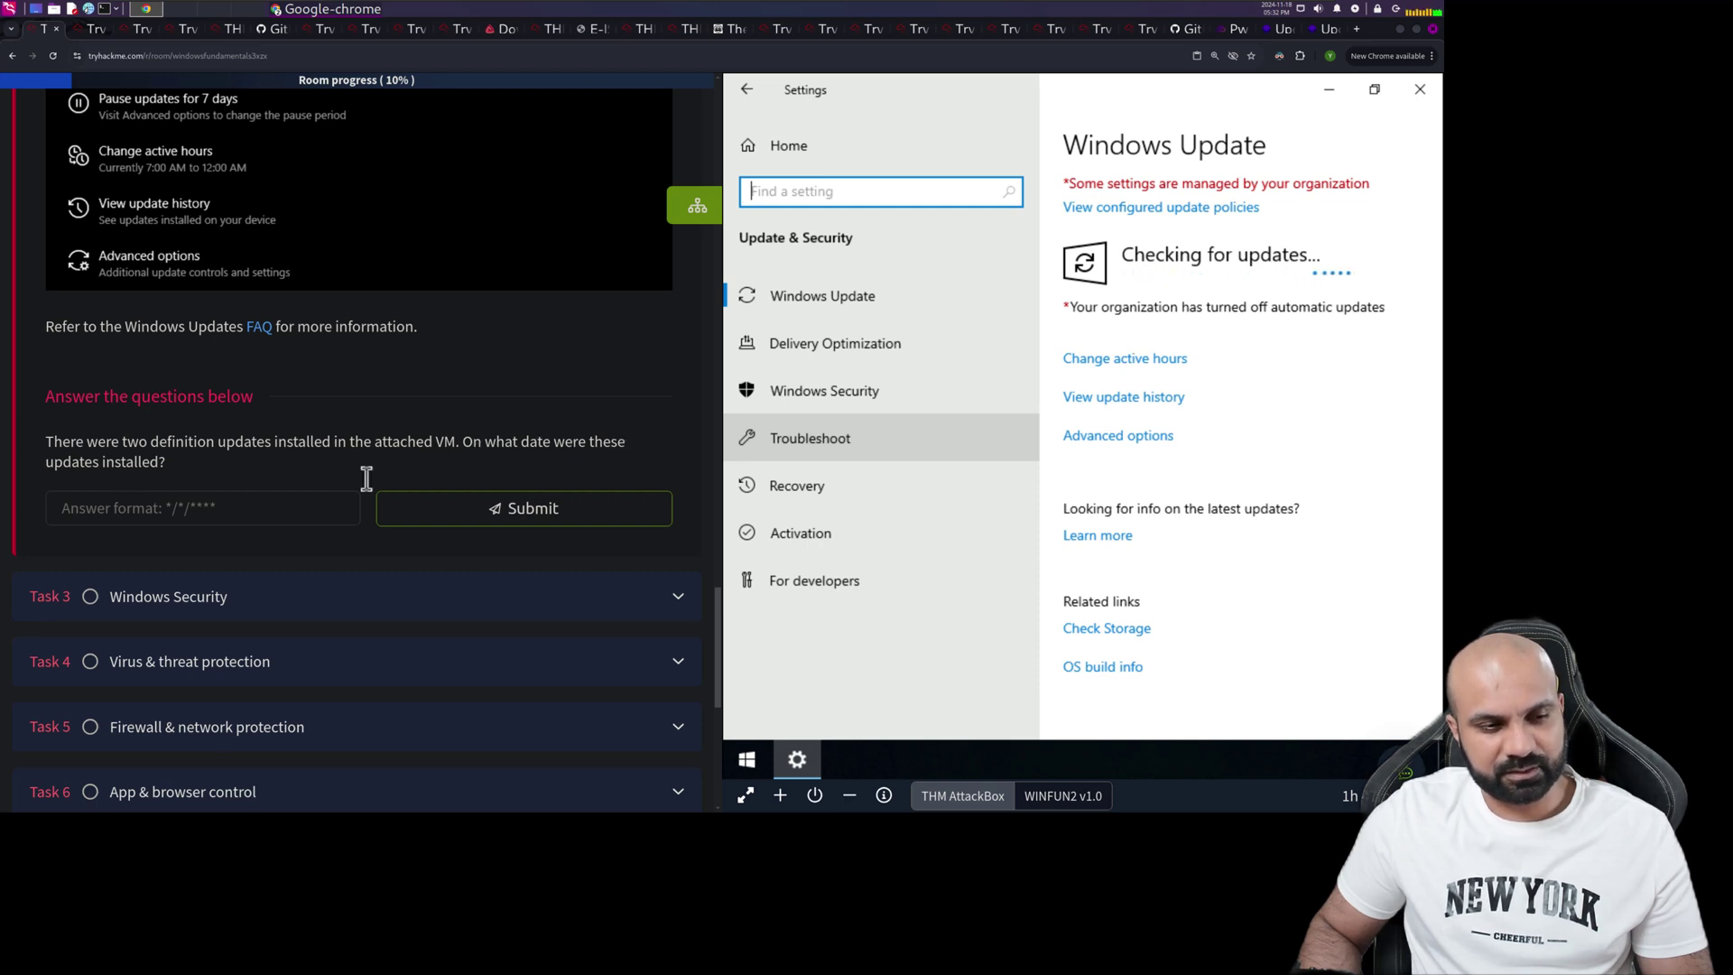
Open the update history in the virtual machine and expand the Driver Updates and Definition Updates lists
click(1108, 396)
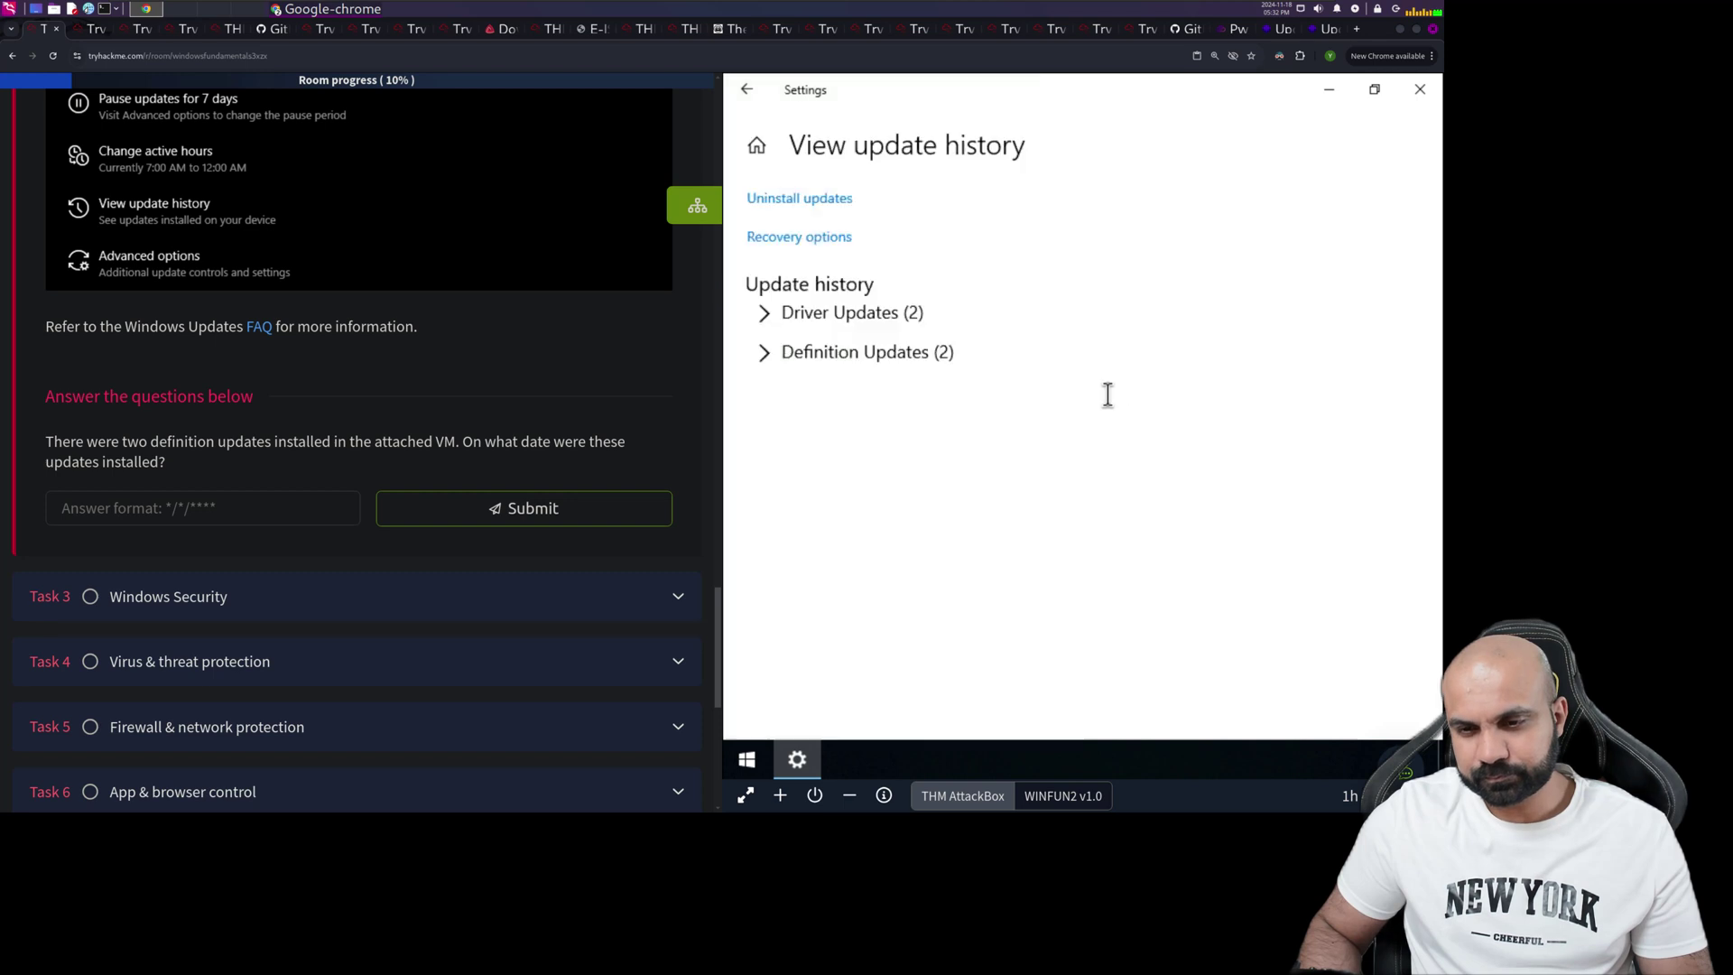
click(760, 313)
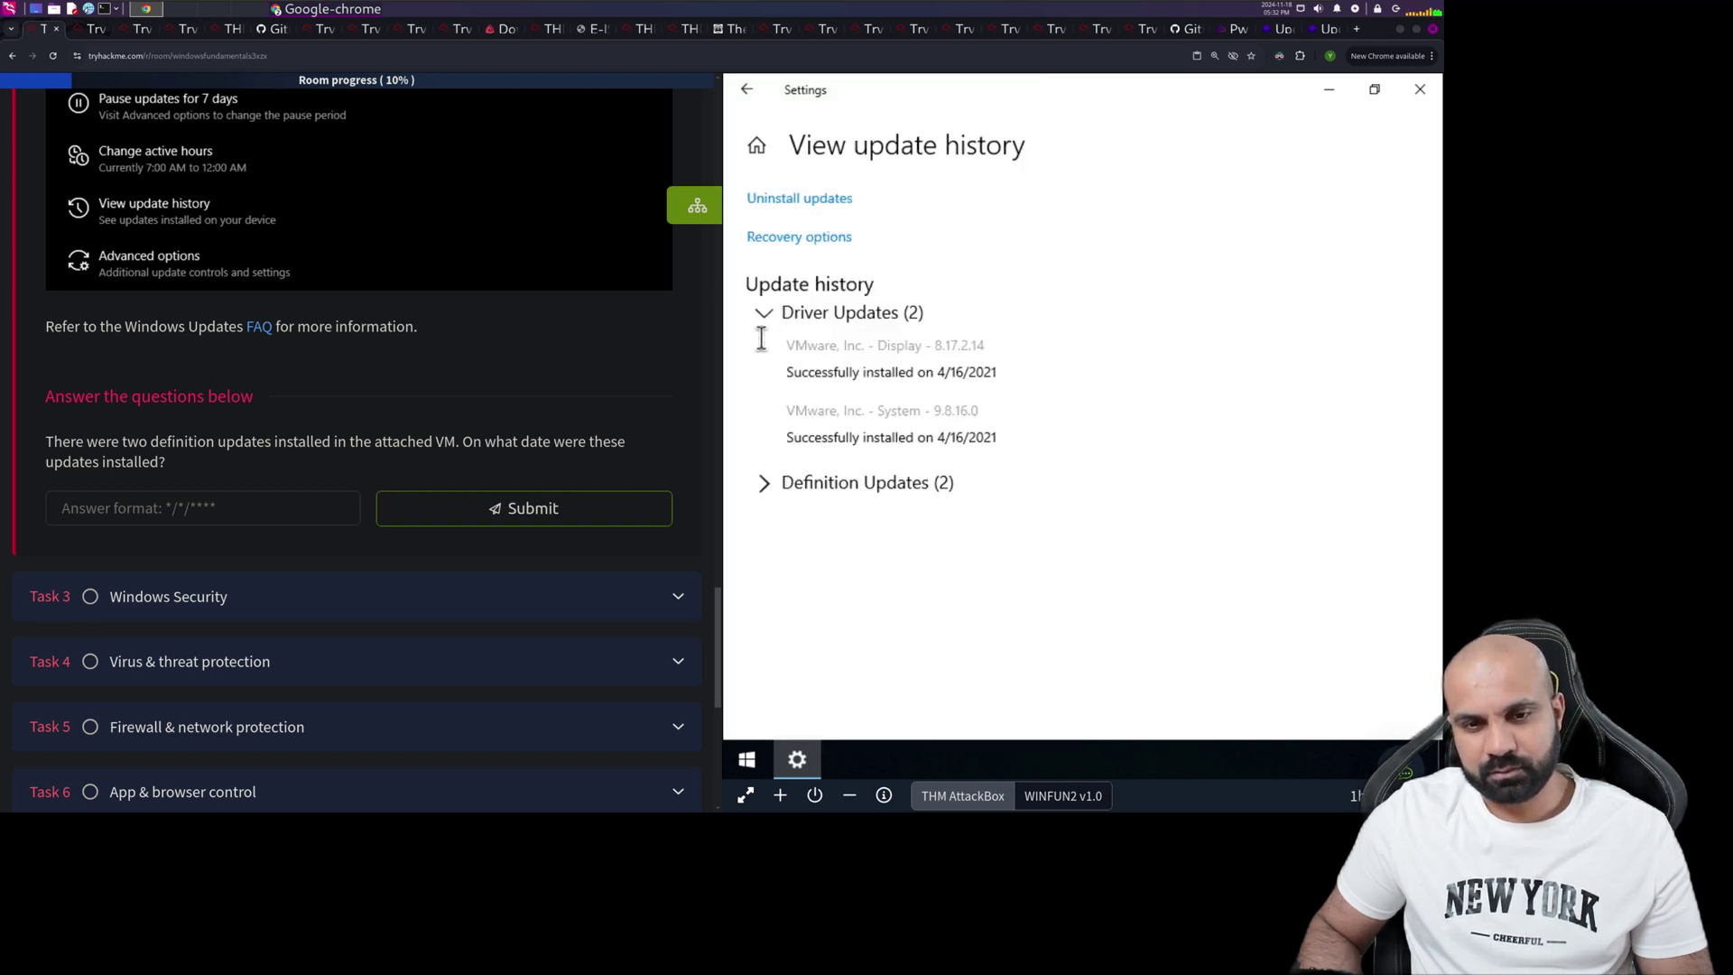
click(762, 482)
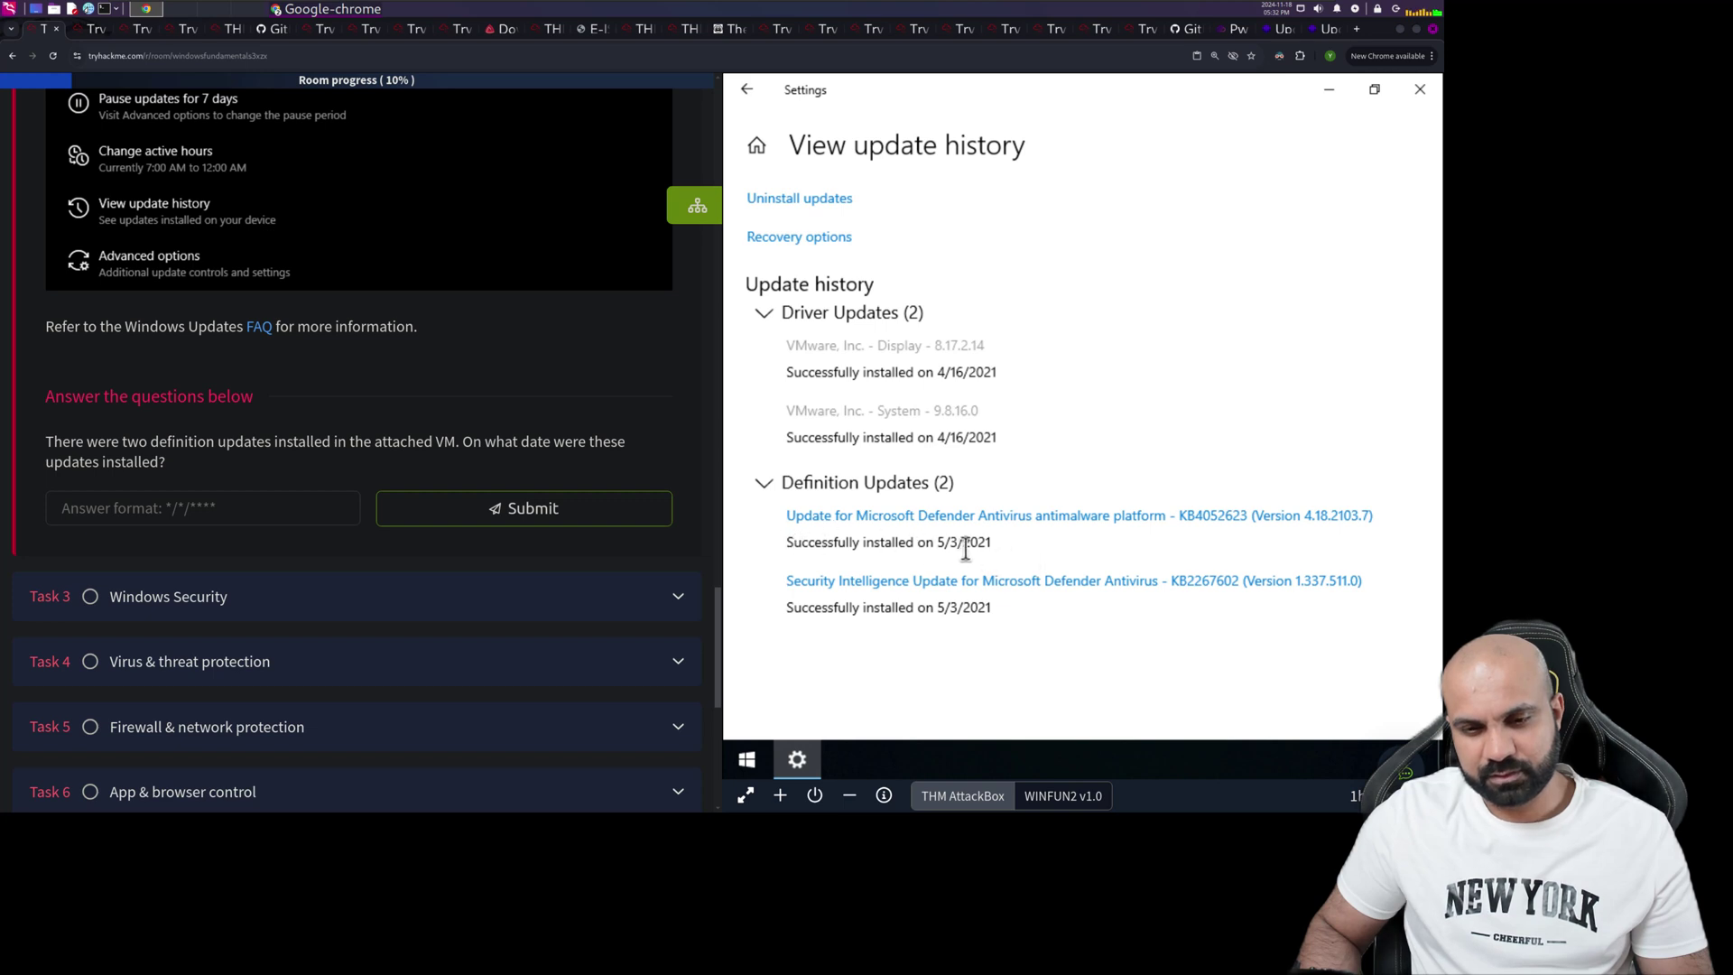
Try to answer the definition updates question by copying the first definition update's install date, 5/3/2021, and submitting it
drag(935, 540, 990, 539)
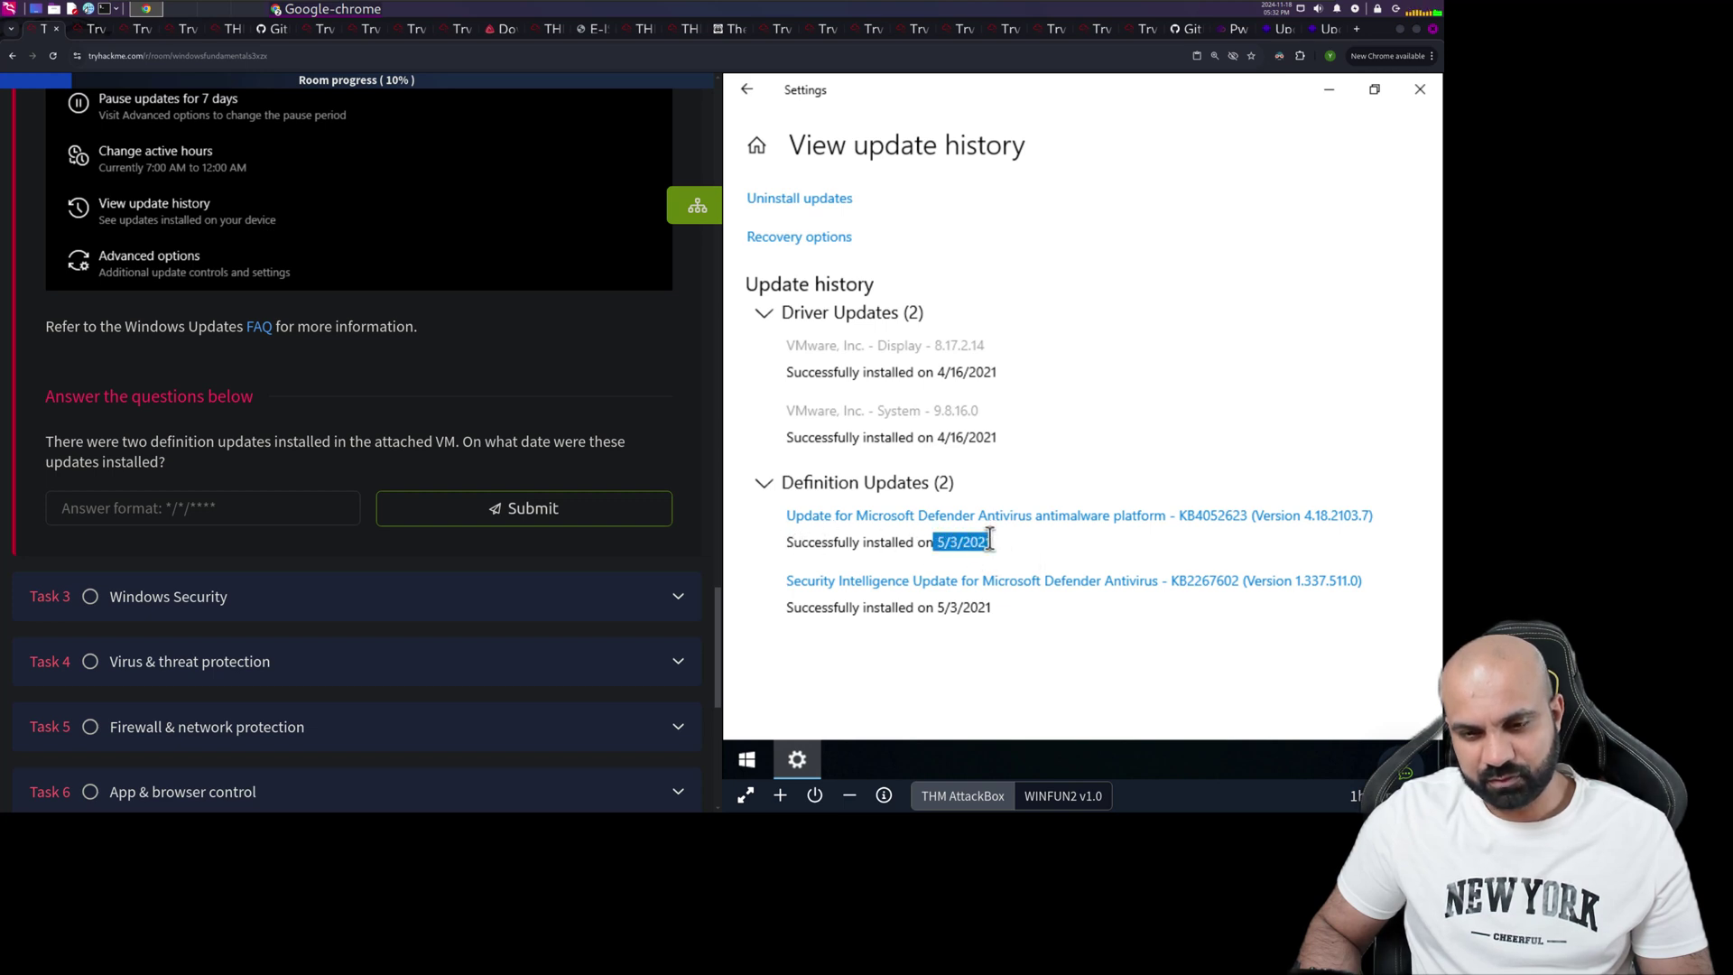
right_click(987, 540)
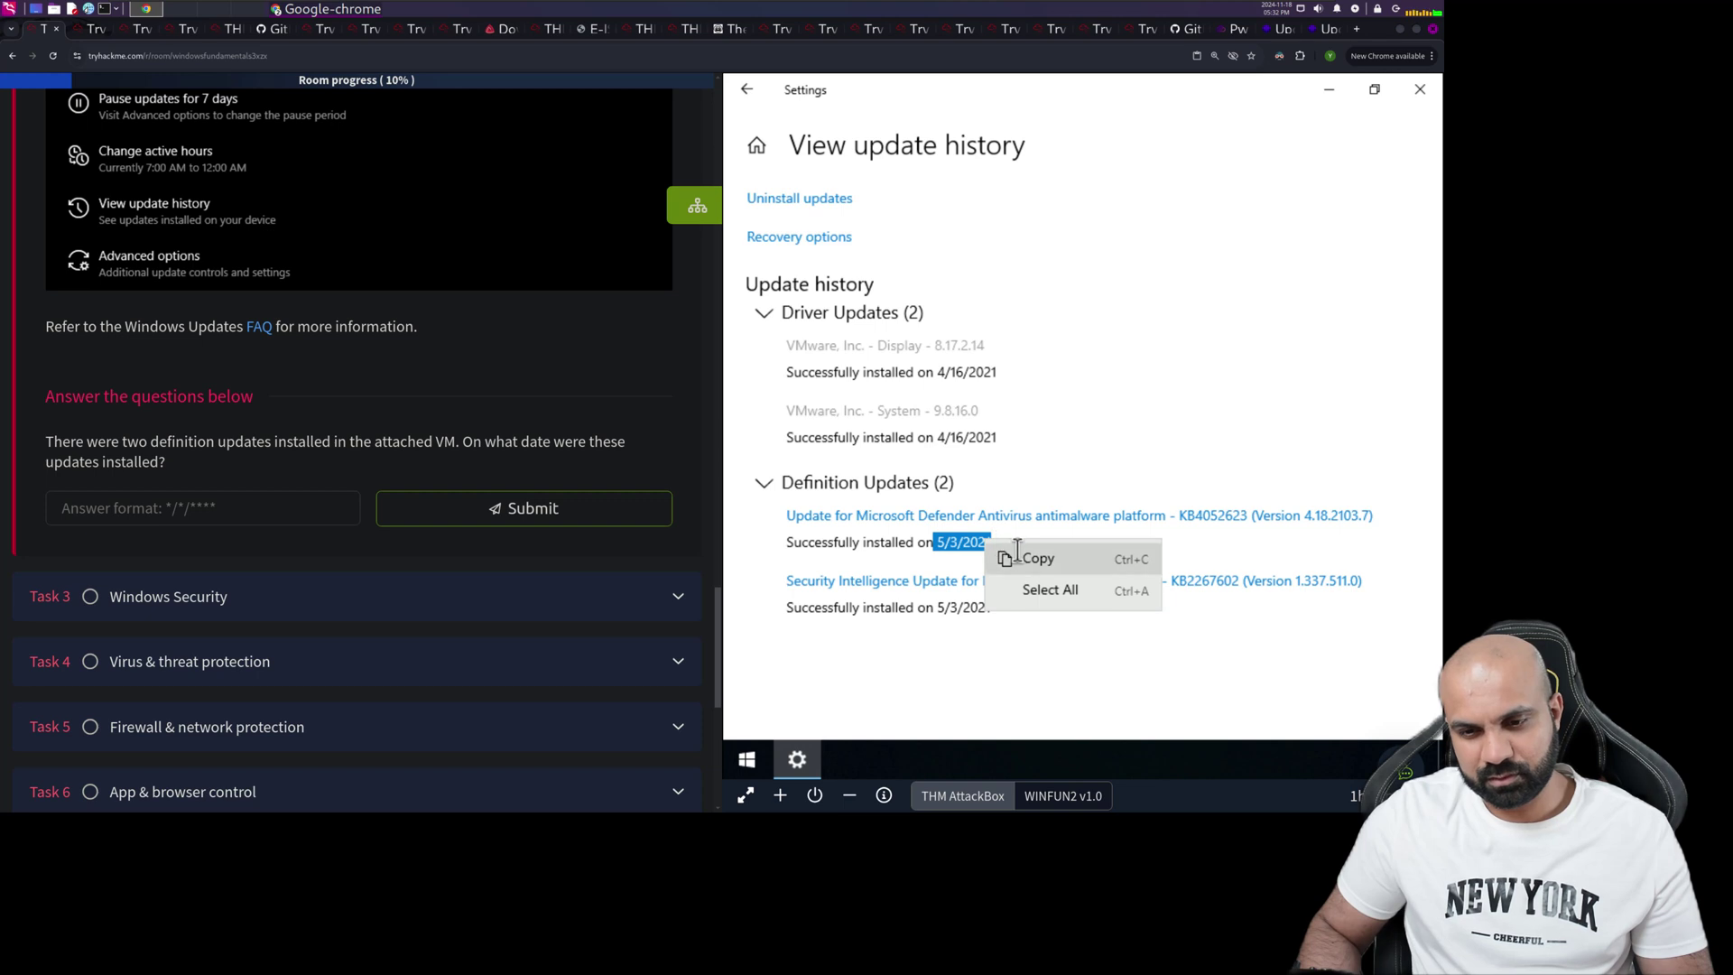
click(1016, 554)
click(259, 507)
right_click(260, 507)
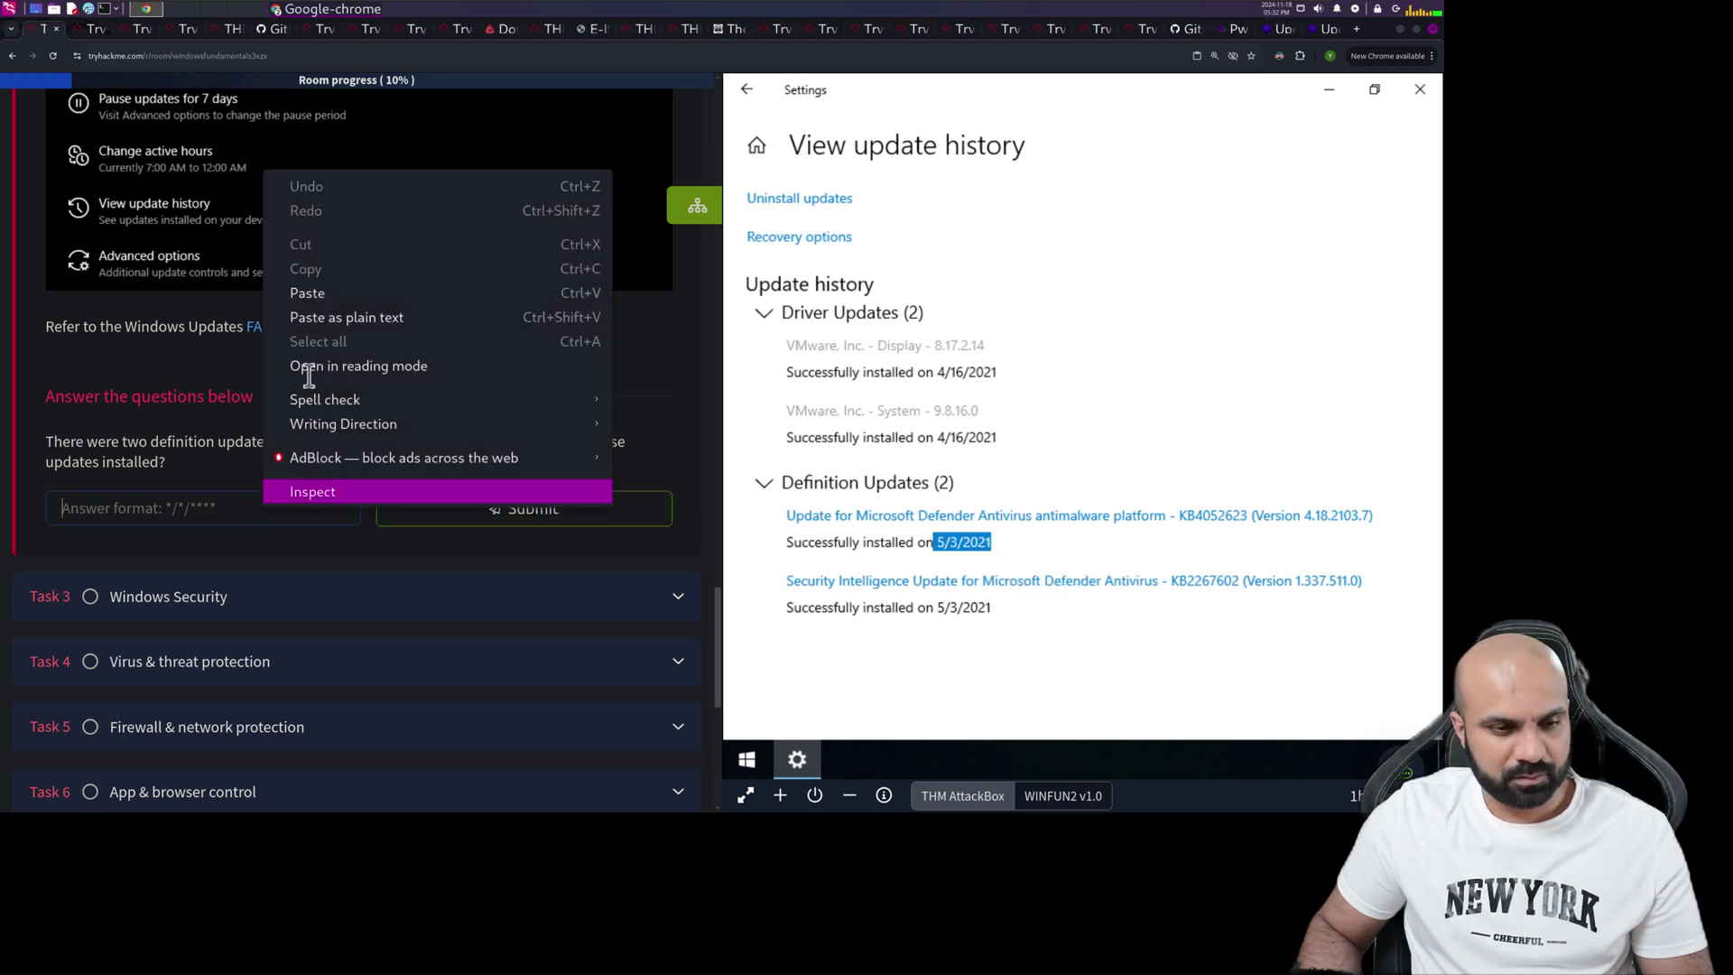
click(307, 292)
click(445, 519)
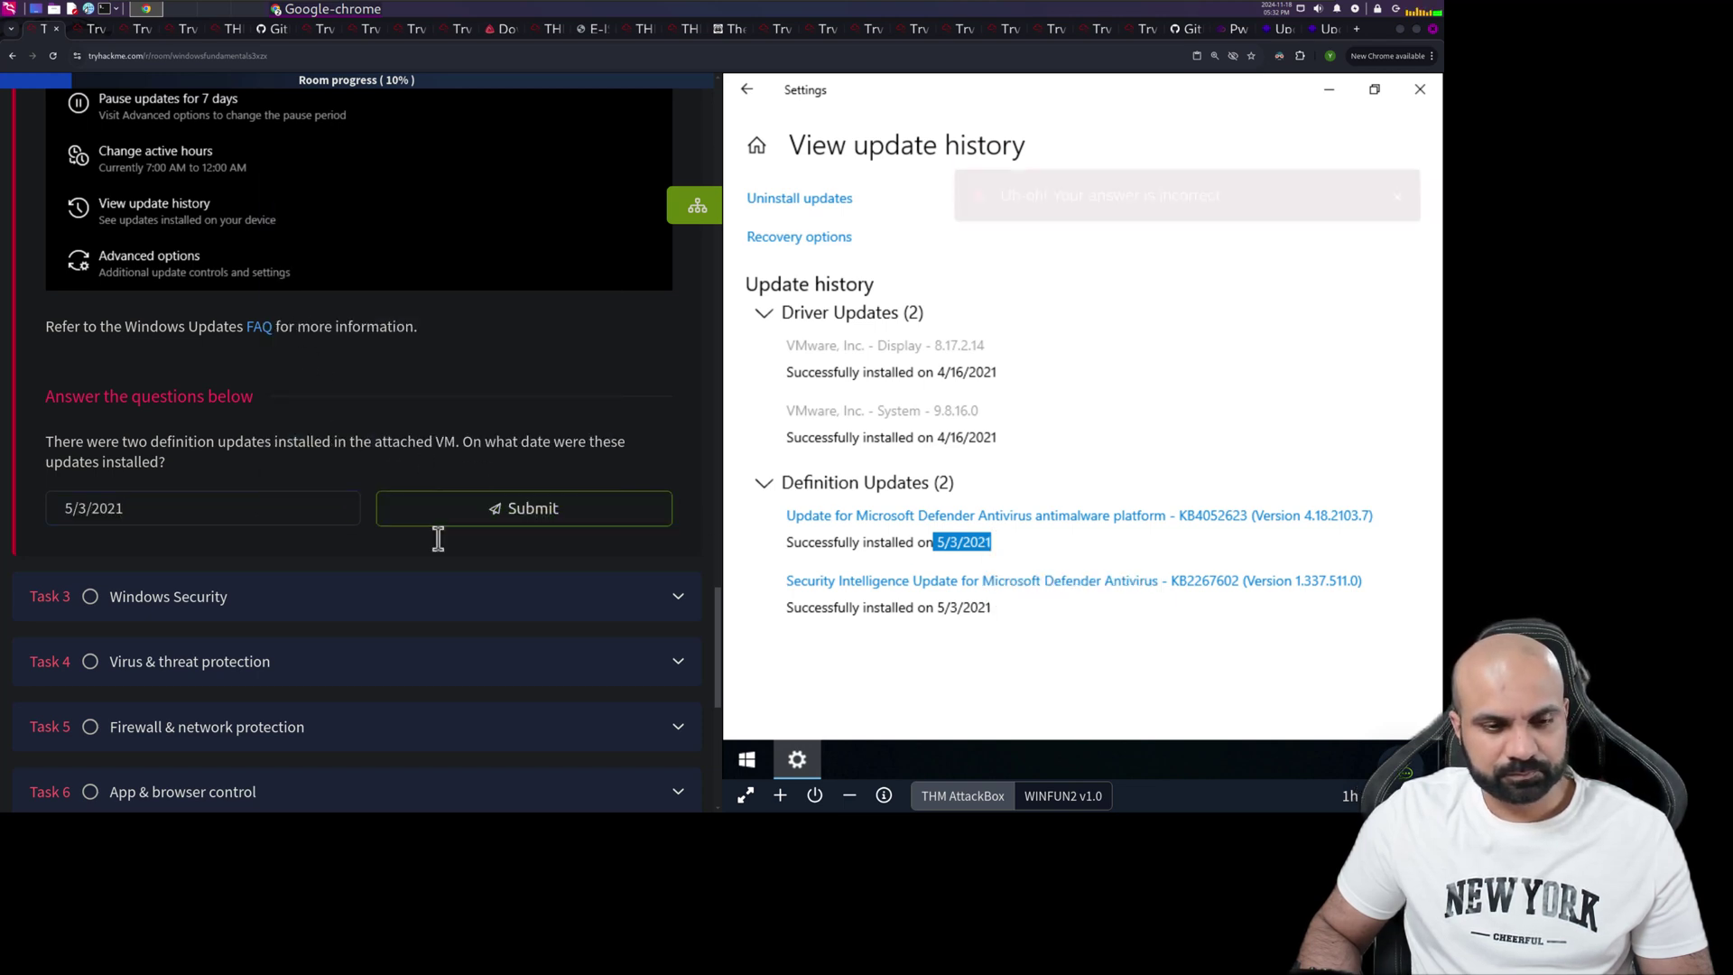
Clean up the pasted answer, re-enter the definition updates' install date as 5/3/2021 and submit it
click(61, 507)
key(Delete)
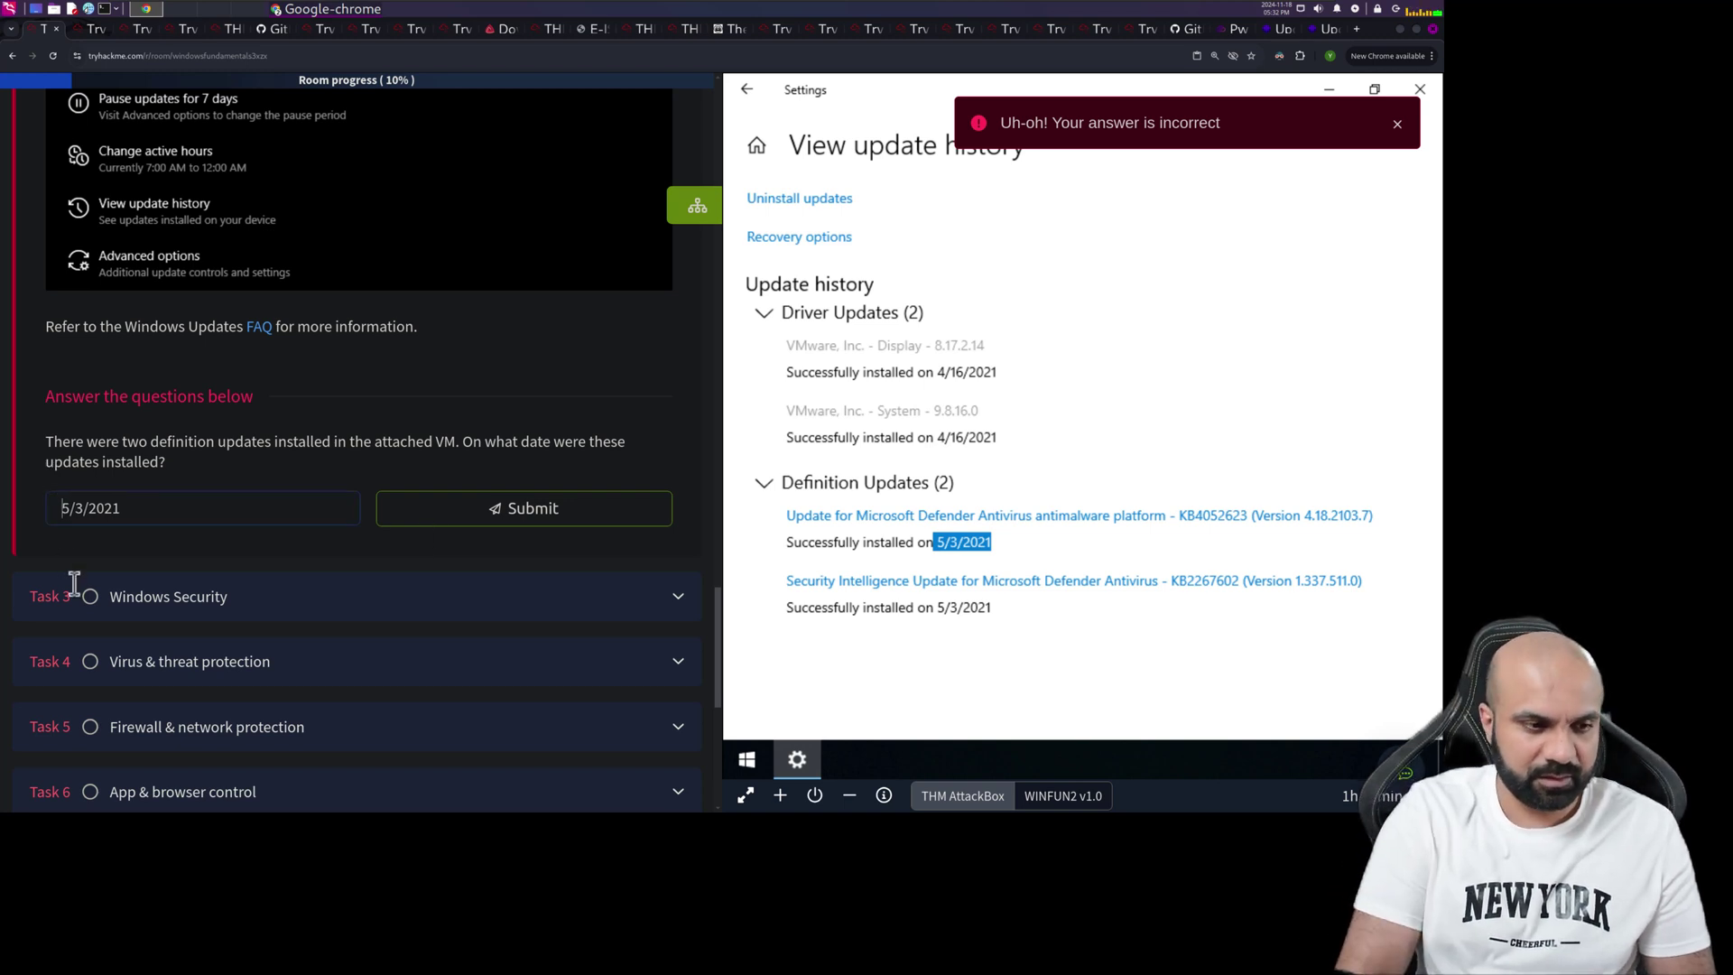
click(430, 512)
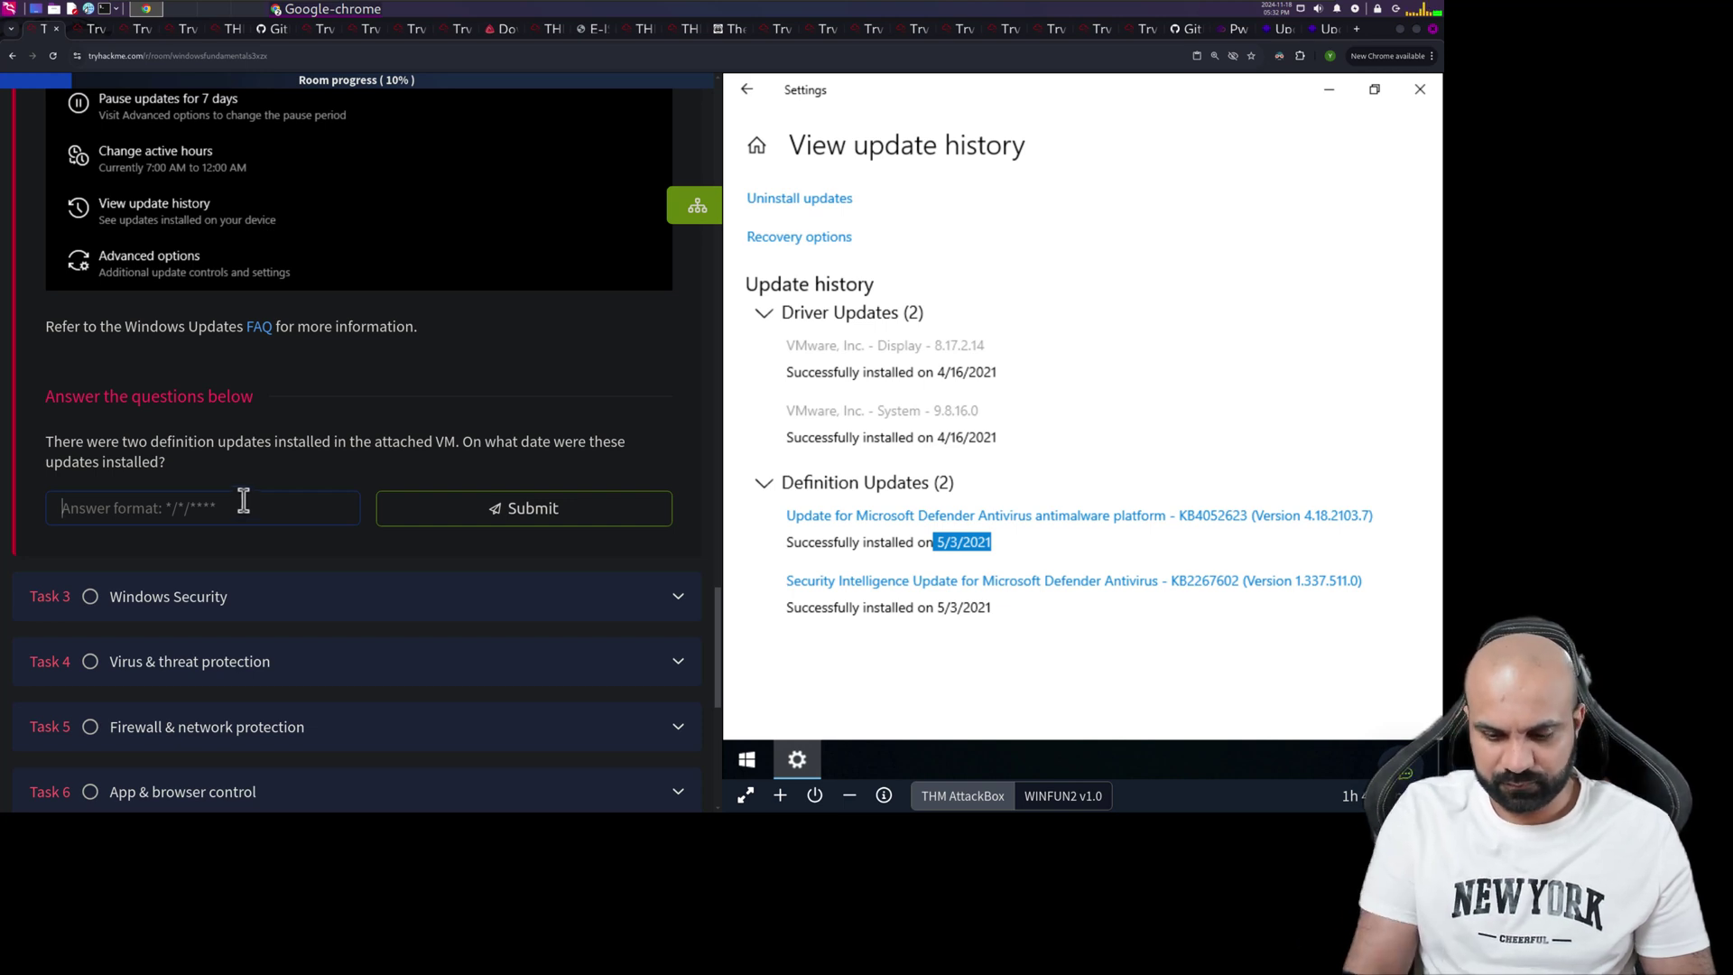
text(5/3/2021)
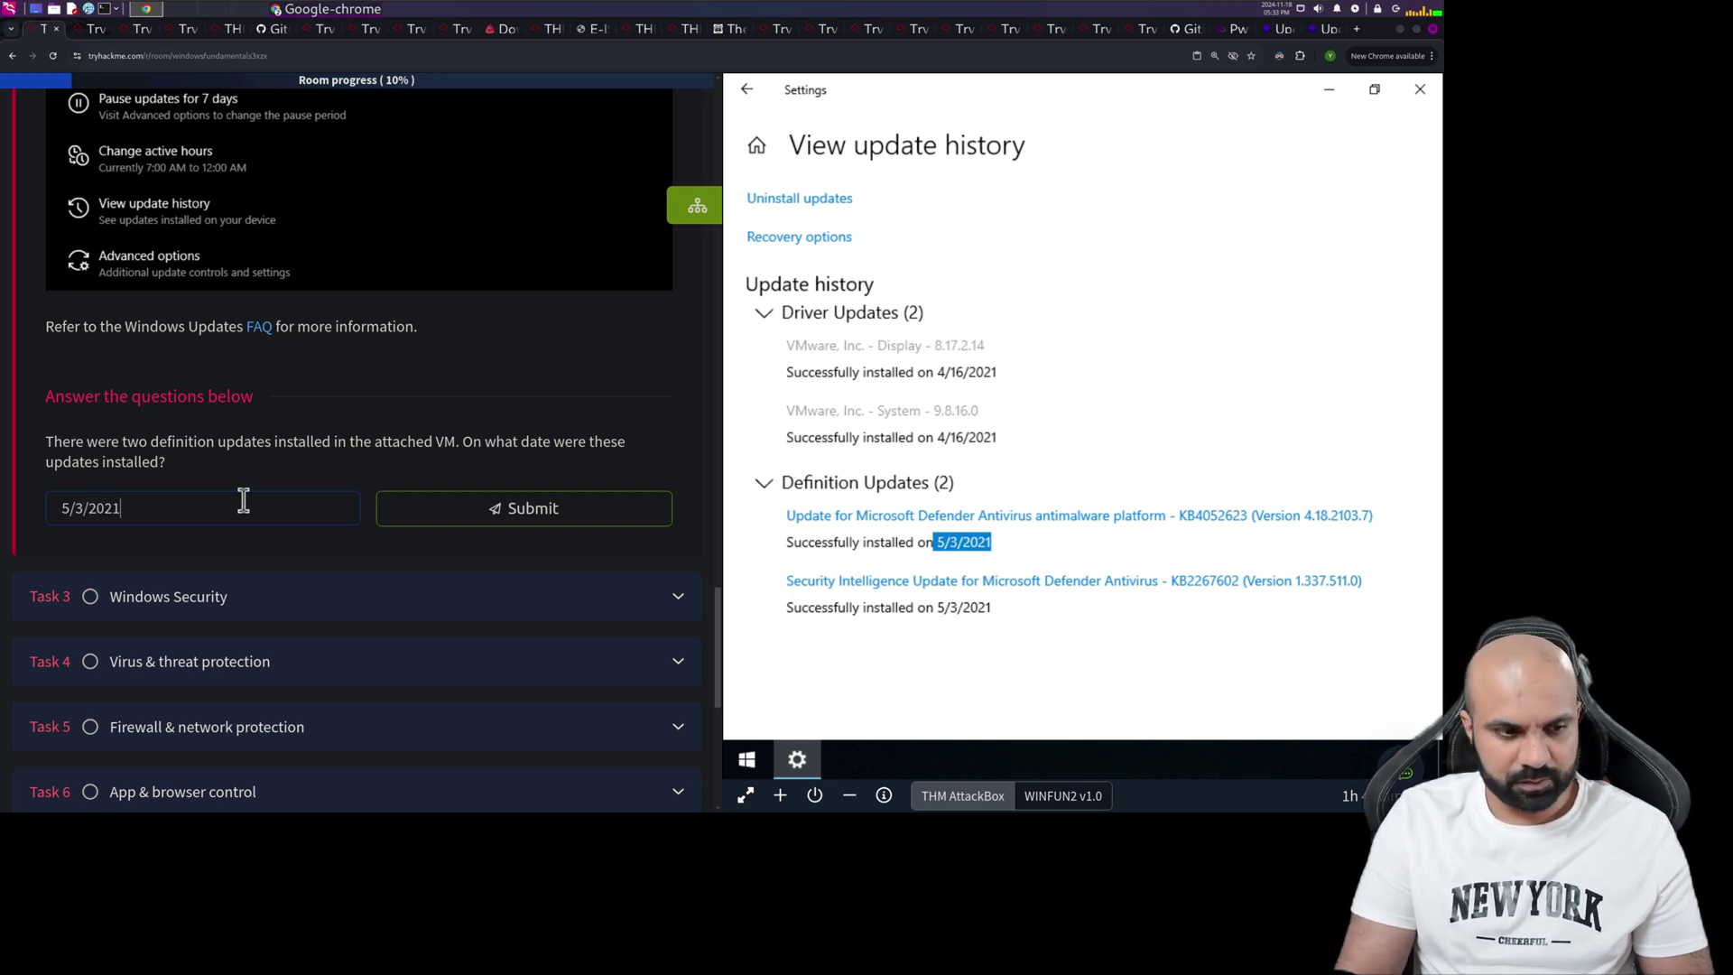
key(Return)
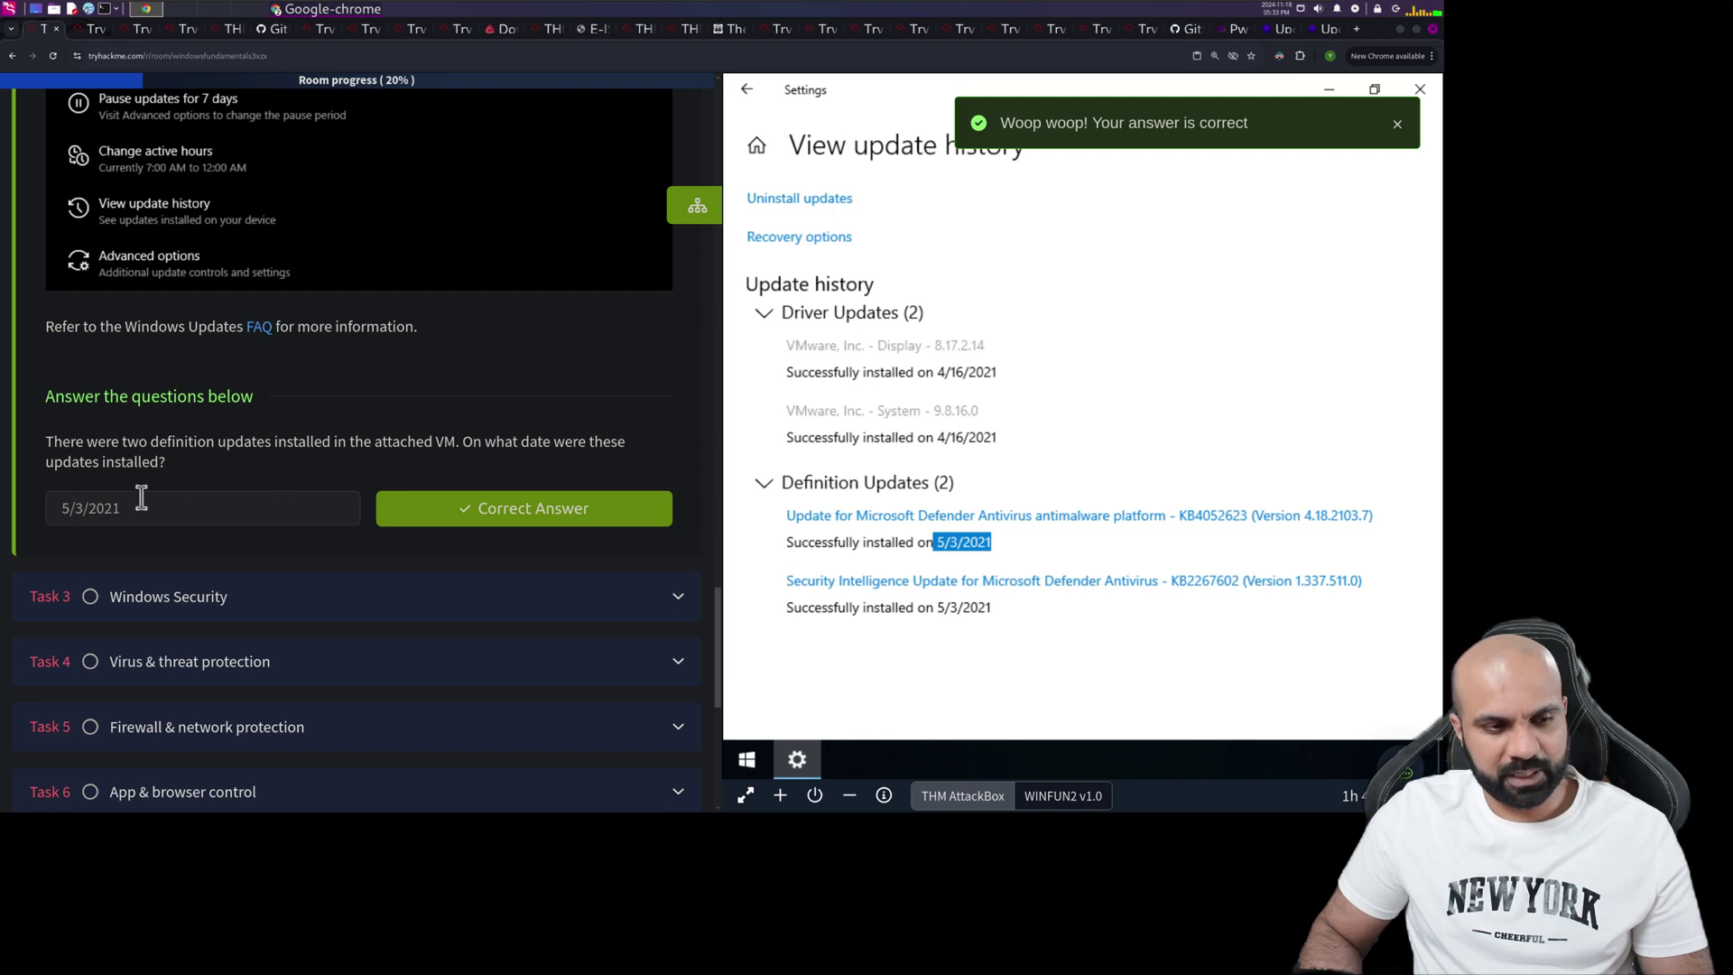
Expand Task 3, Windows Security, look over its content and question, and return to the start of the task
scroll(304, 502, down, 3)
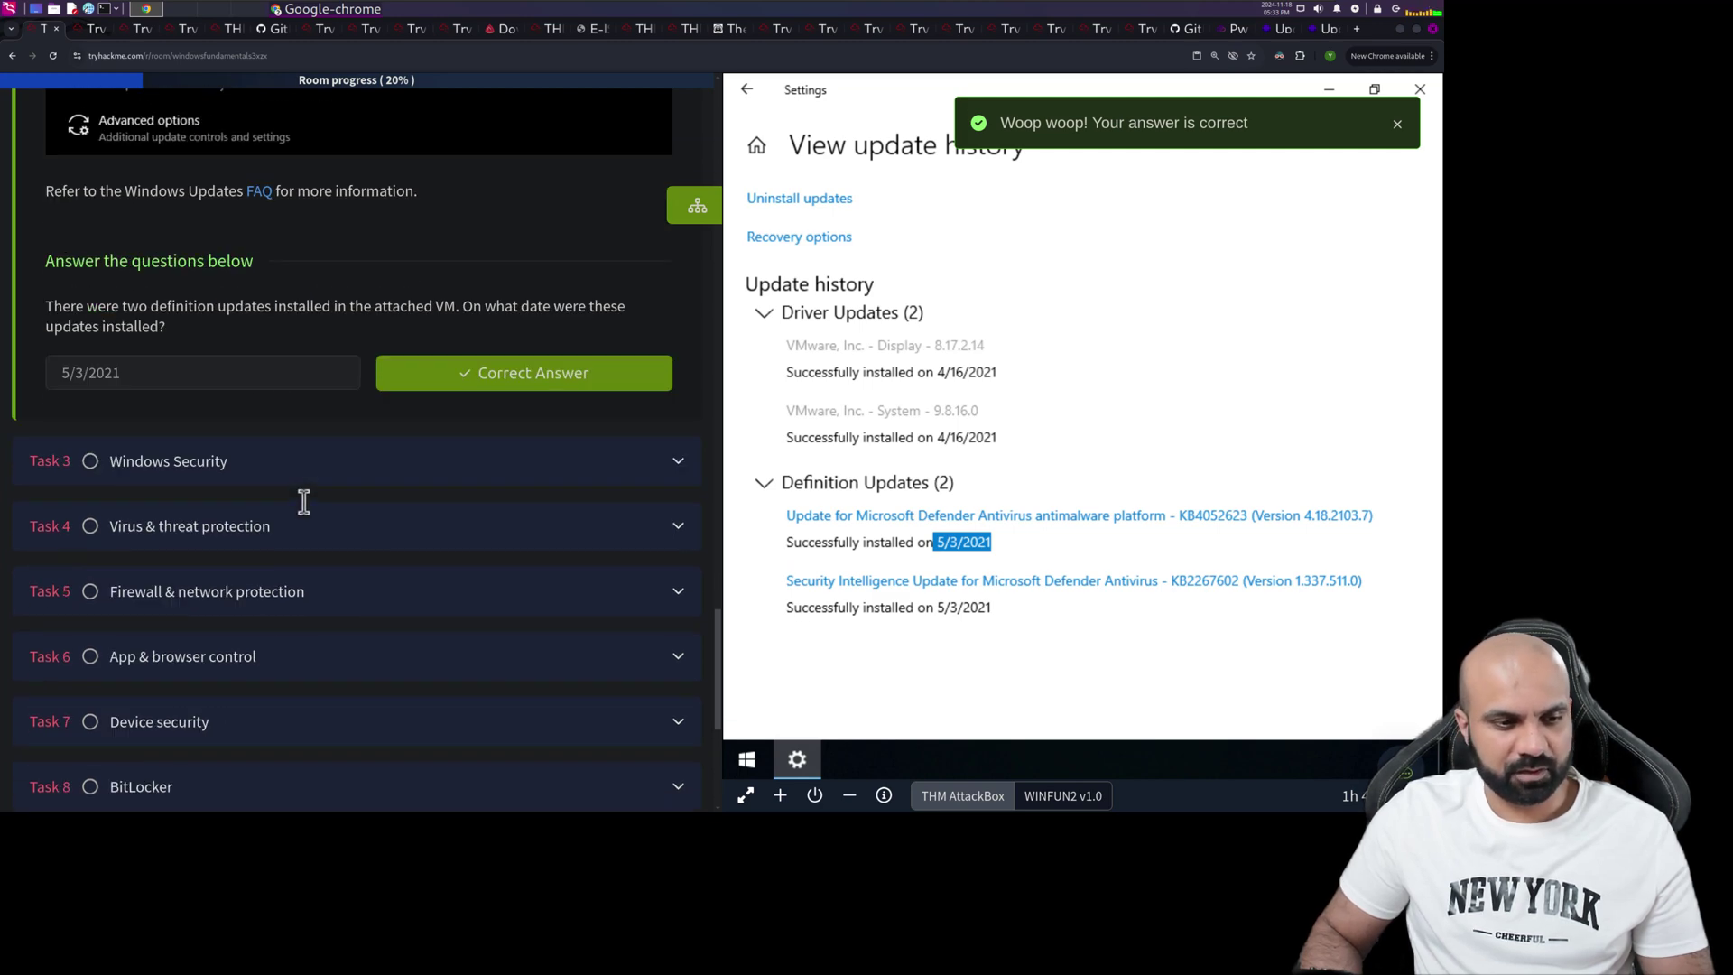
click(206, 460)
scroll(340, 506, down, 10)
scroll(340, 506, up, 8)
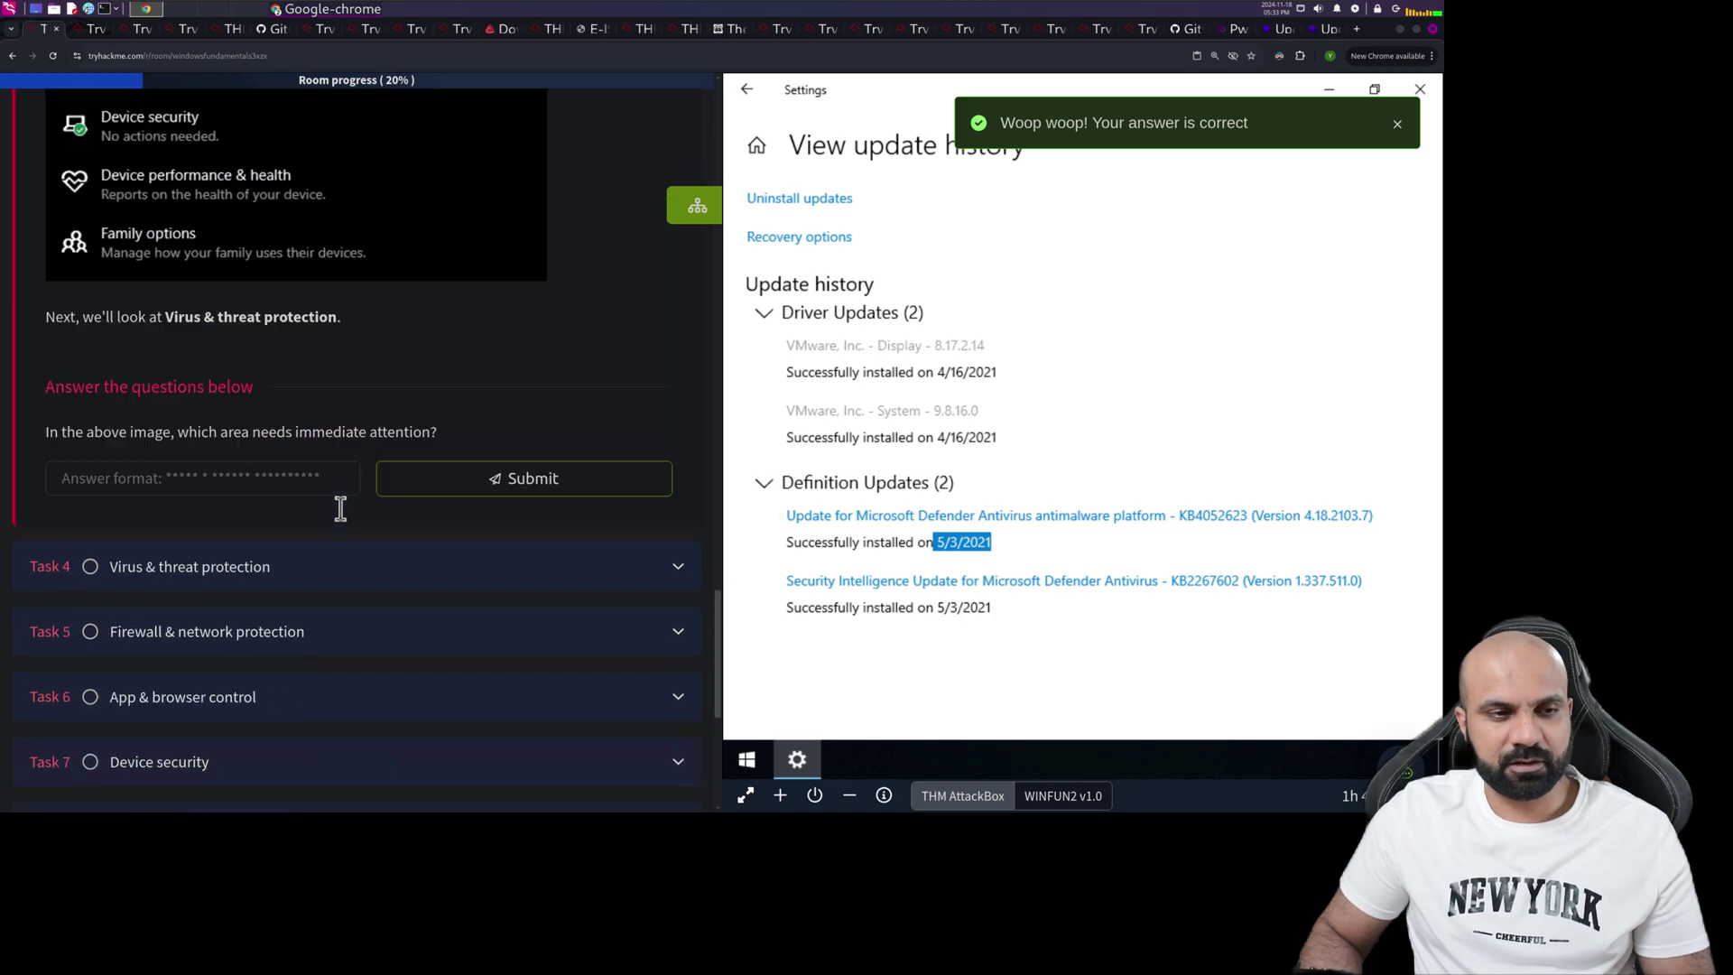
scroll(341, 508, up, 10)
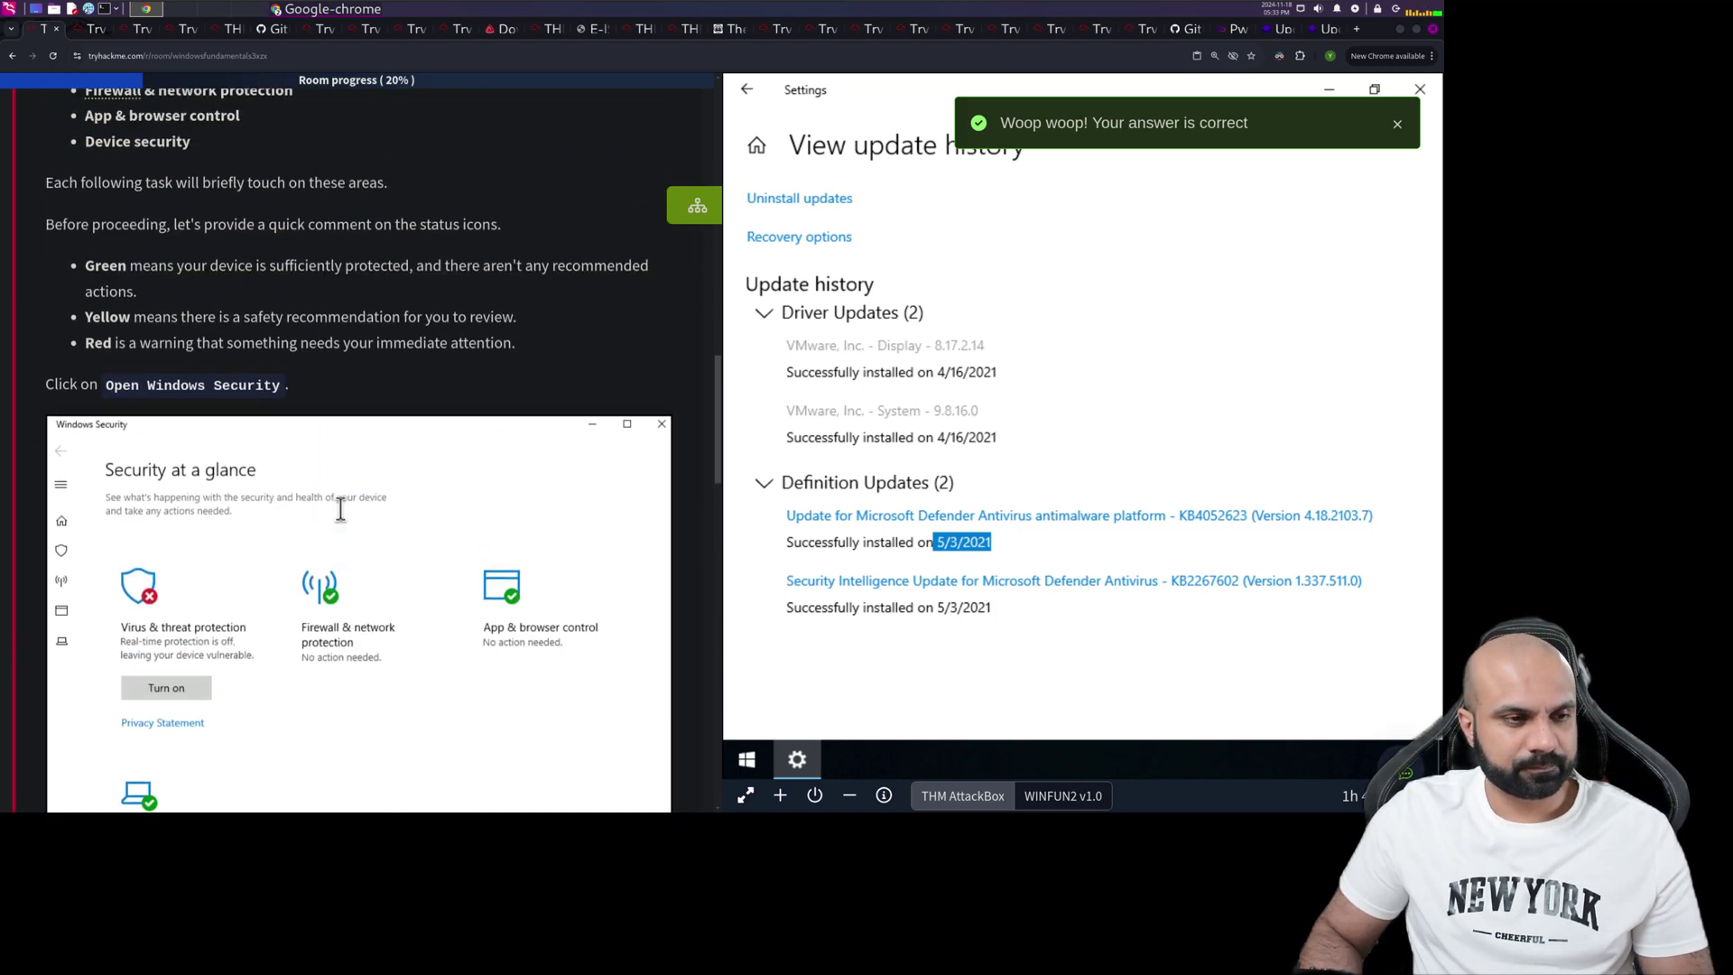
scroll(340, 508, up, 8)
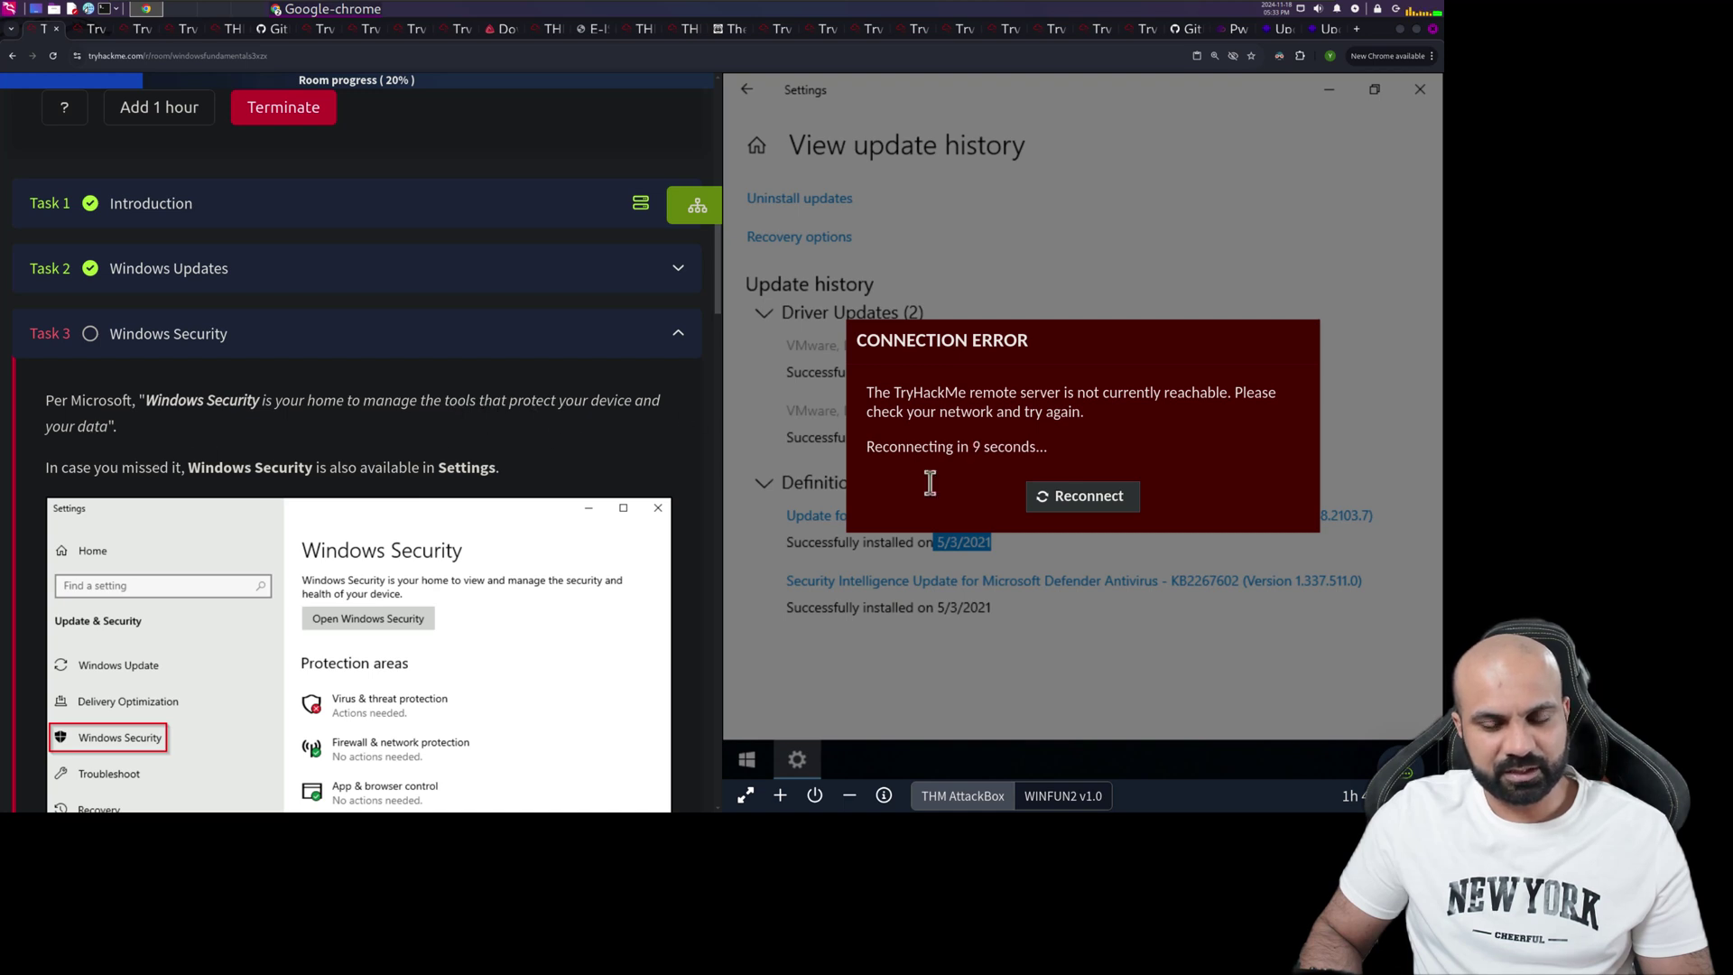
Reconnect the virtual machine's remote session and open the Windows Security page under Update & Security
click(1047, 496)
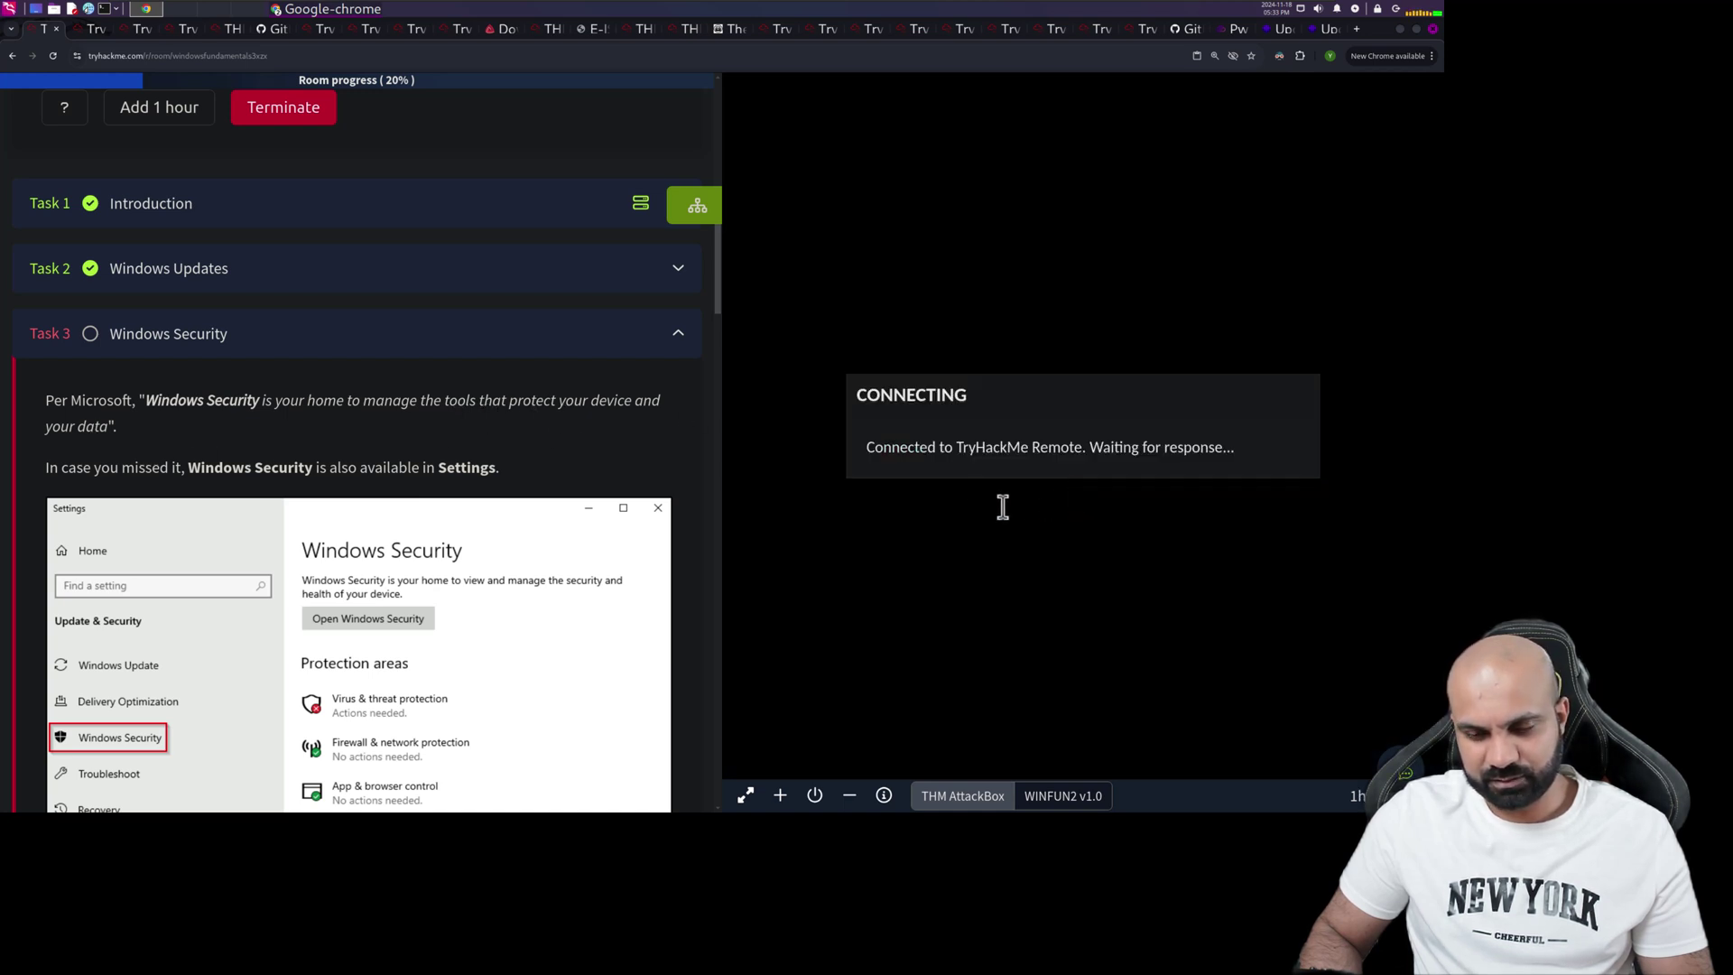
scroll(343, 442, down, 2)
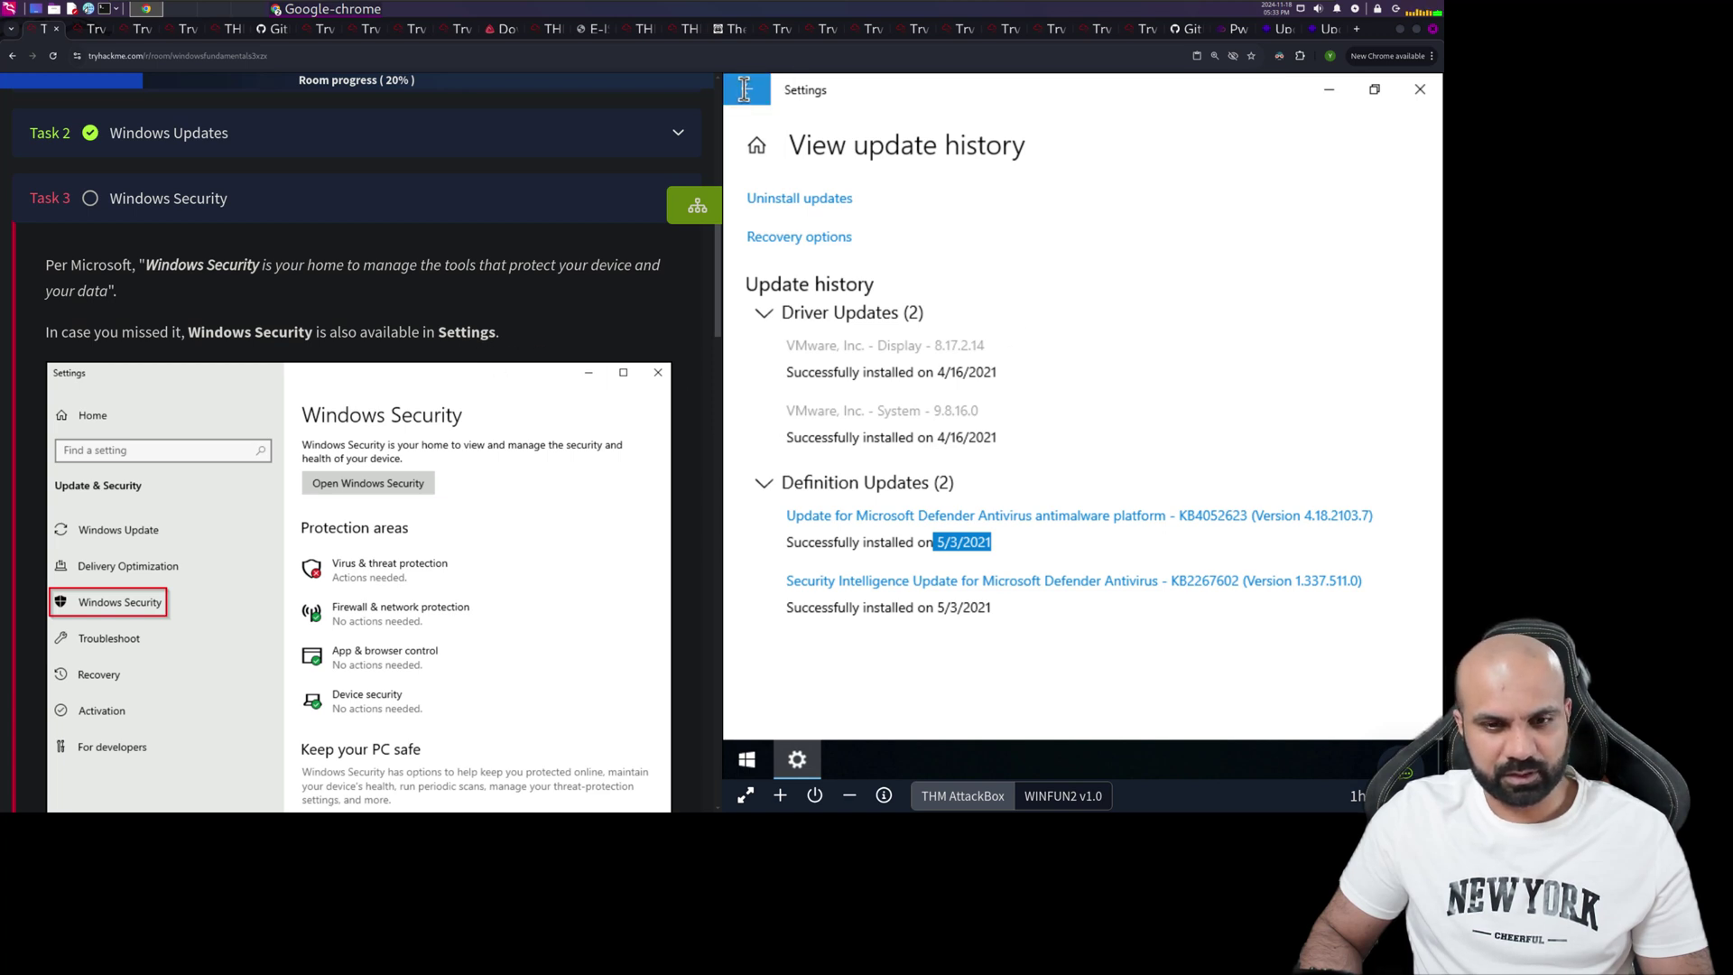
click(745, 89)
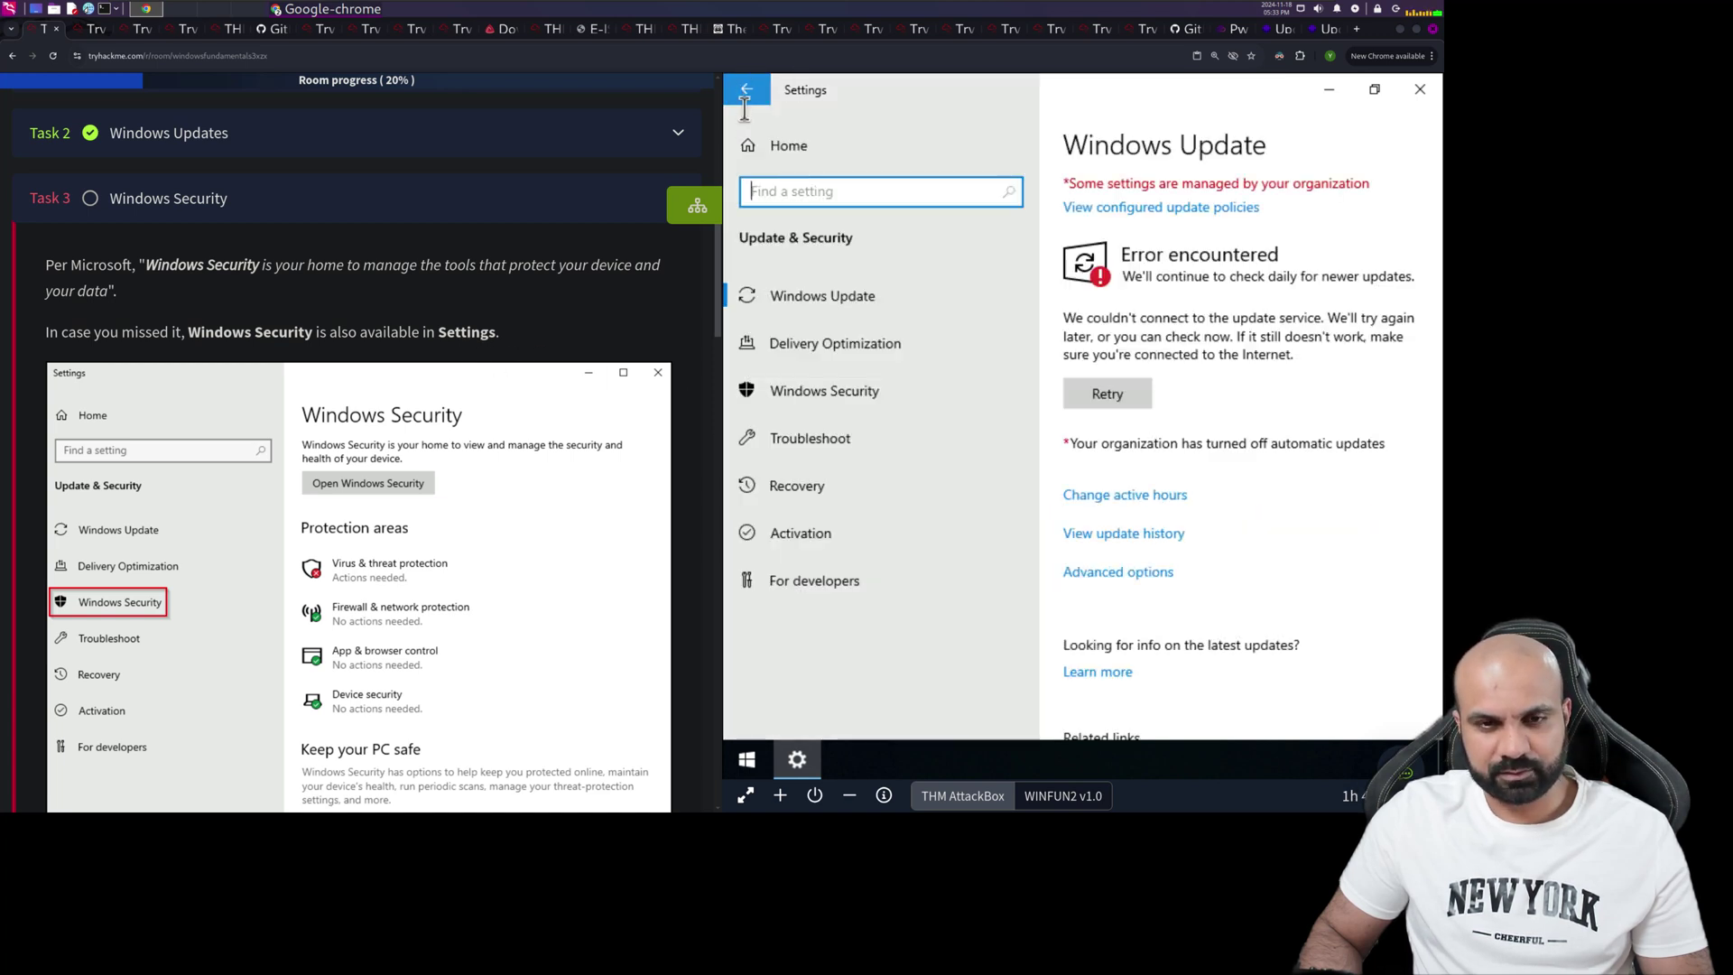
click(838, 394)
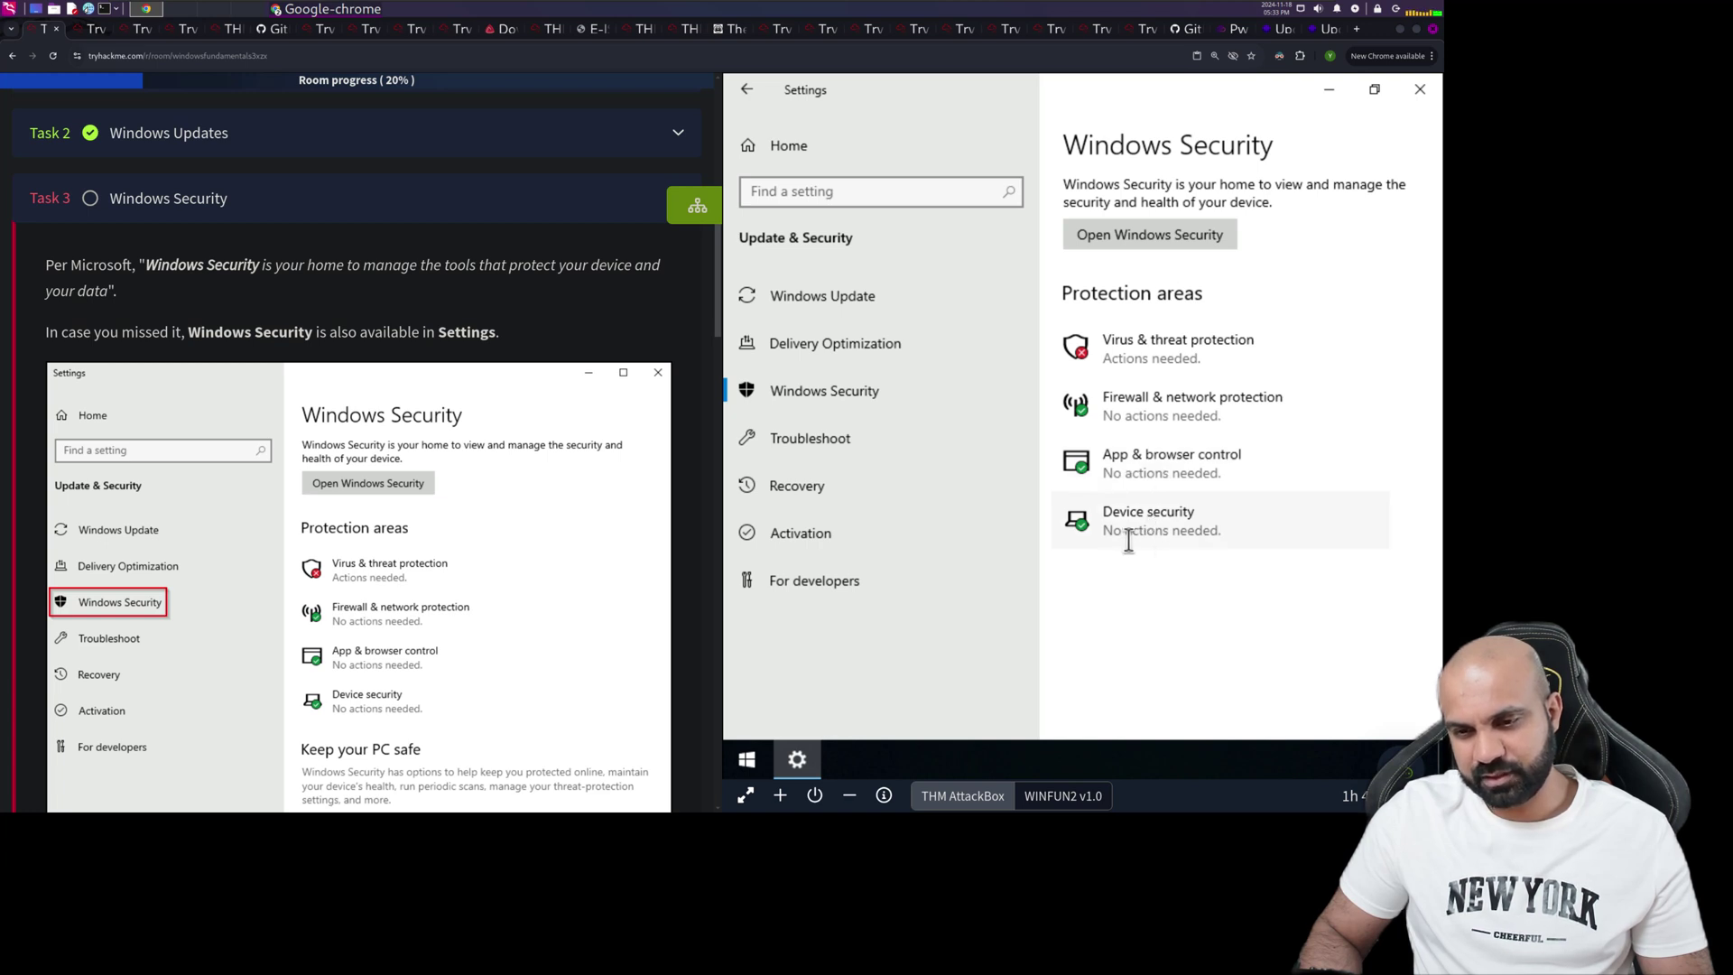
Open Virus & threat protection in the virtual machine, review its sections and close the Windows Security window
click(1113, 424)
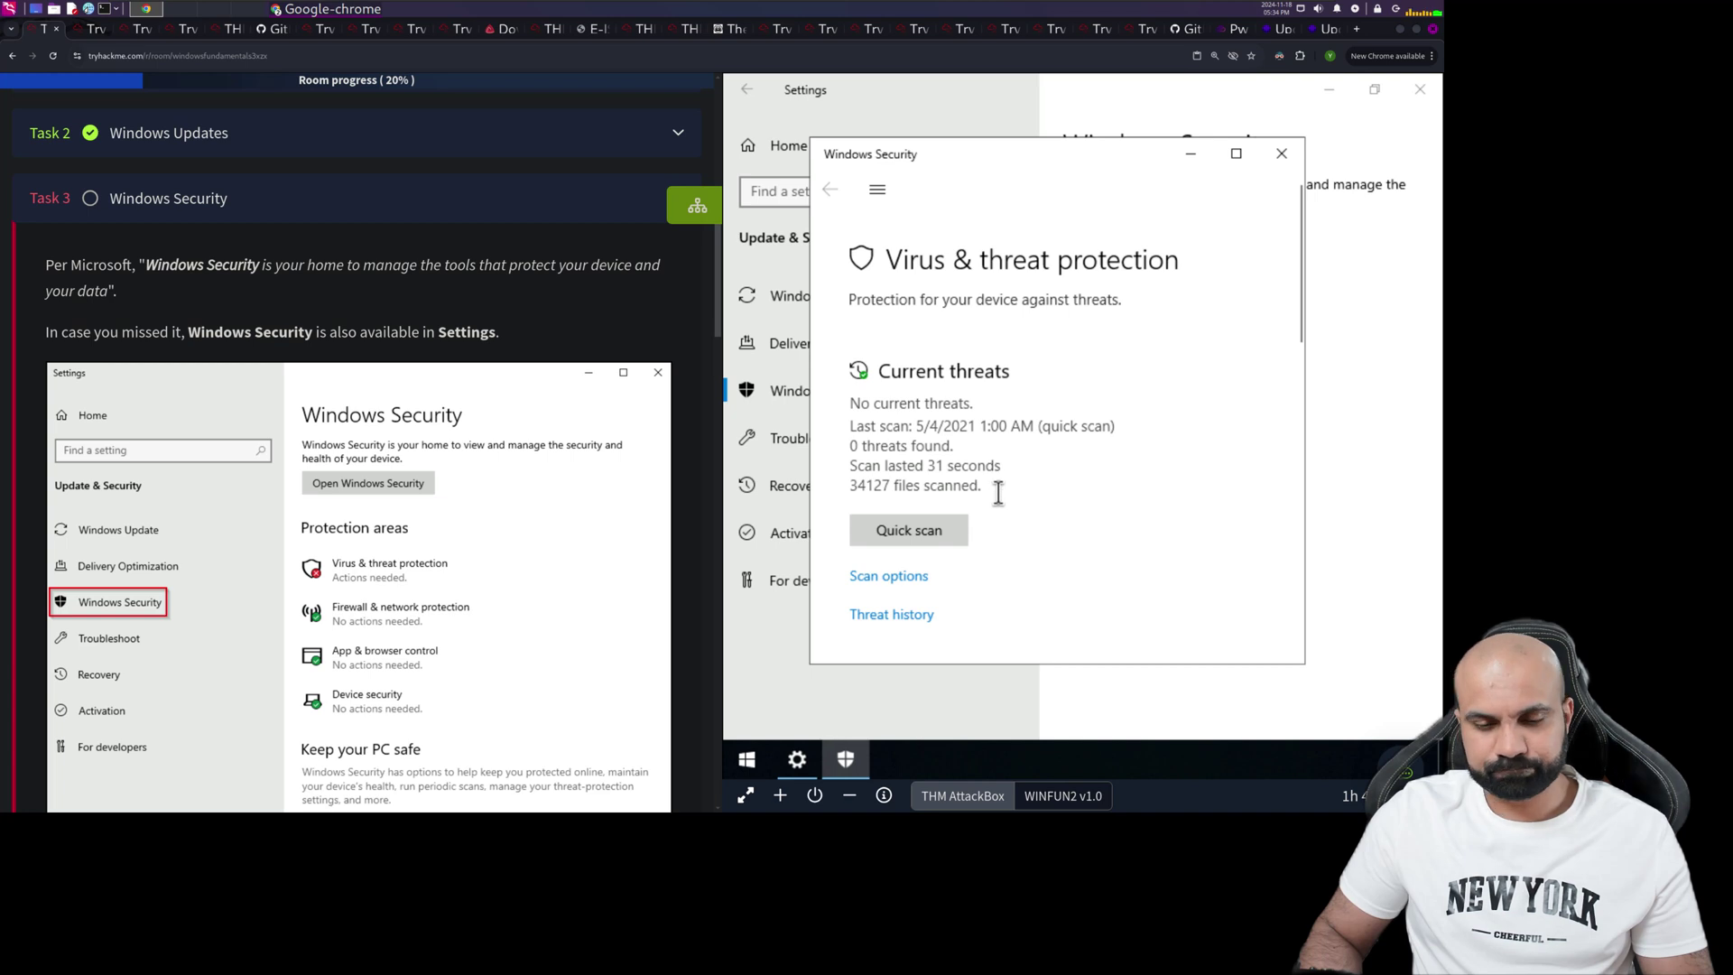
scroll(999, 487, down, 3)
scroll(998, 492, down, 2)
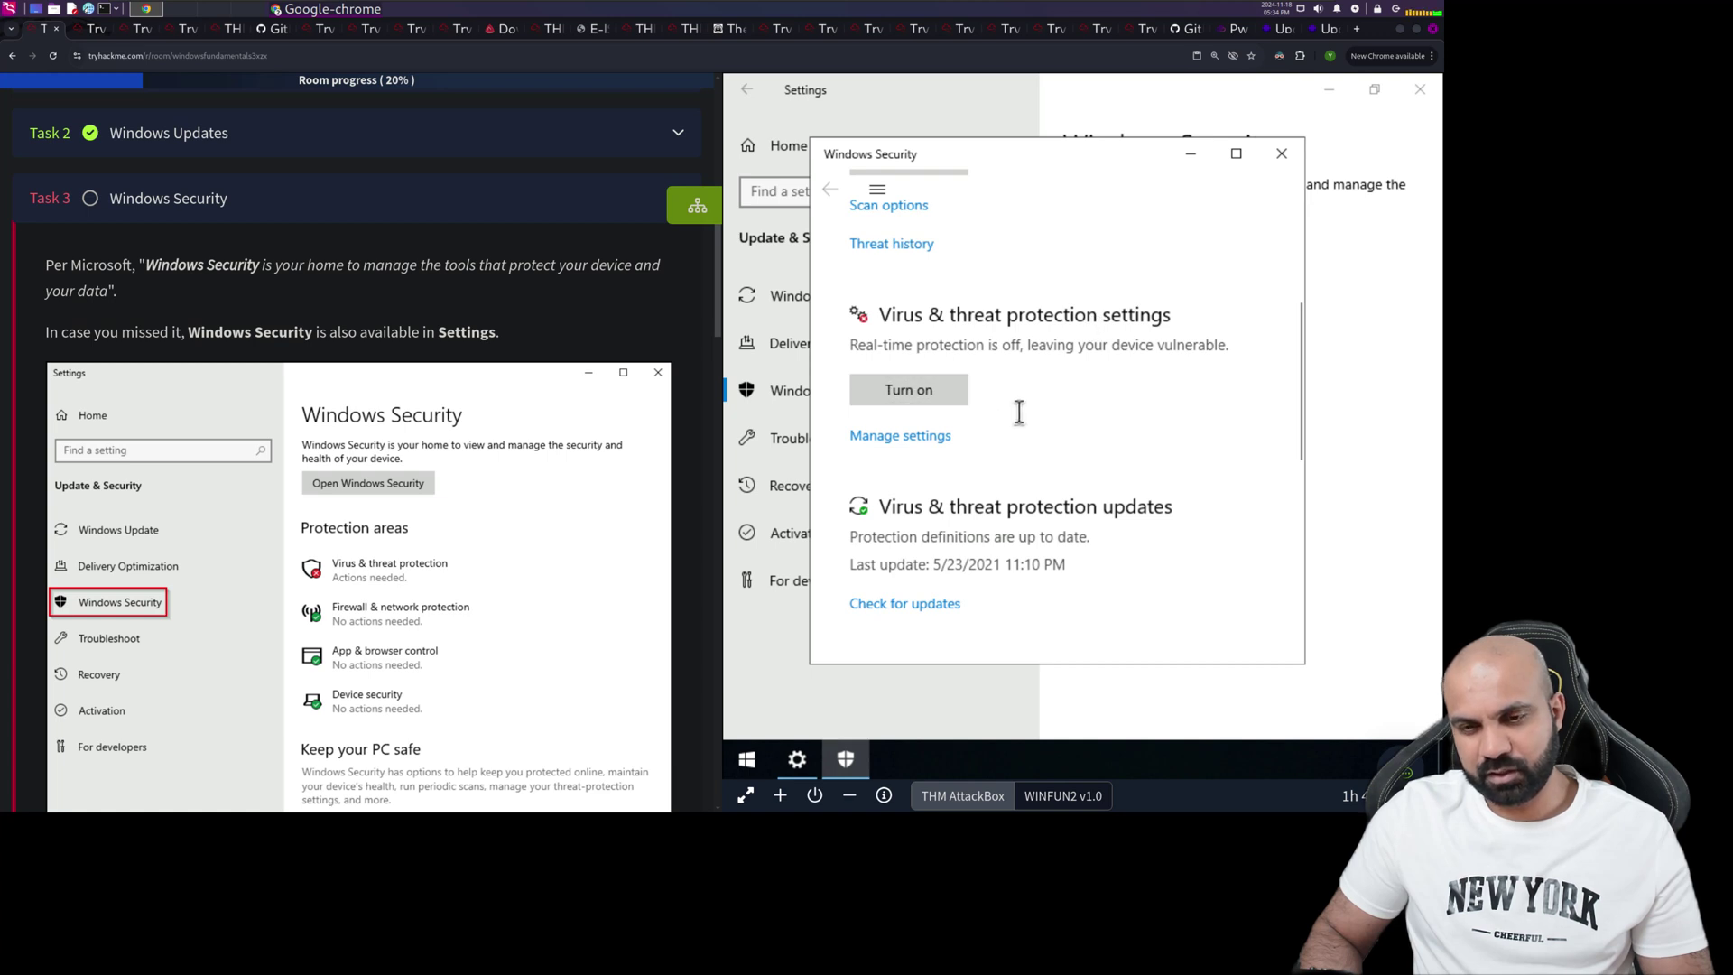
scroll(1019, 412, down, 10)
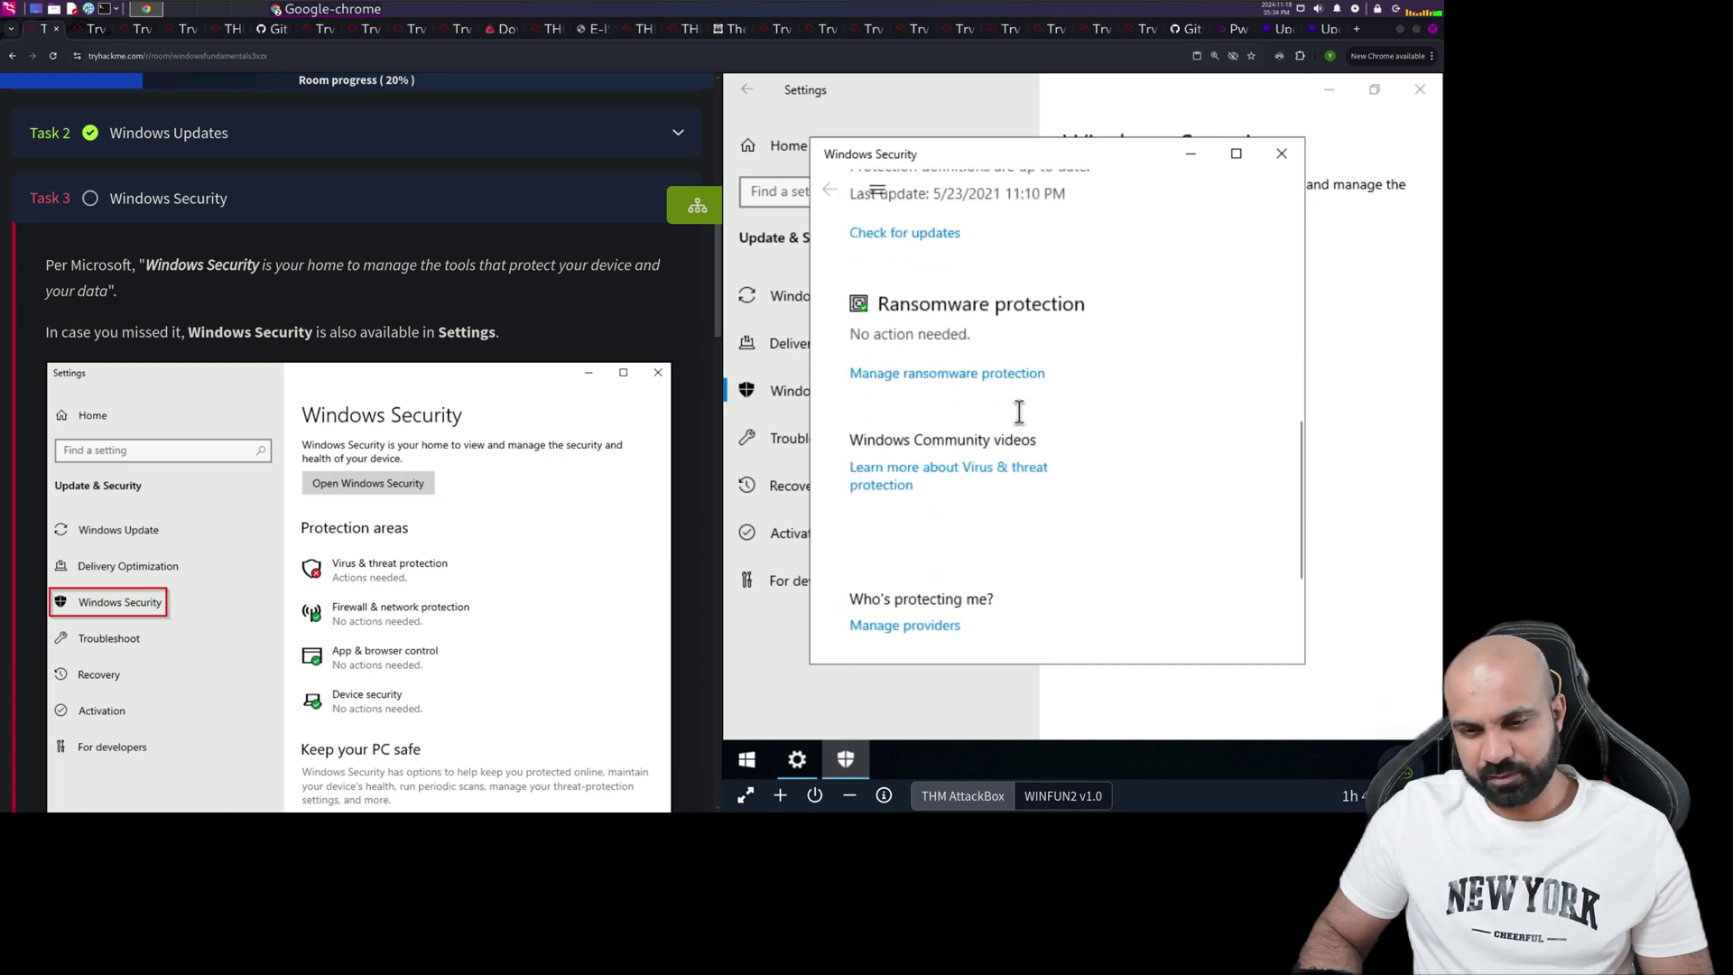
scroll(1019, 411, up, 10)
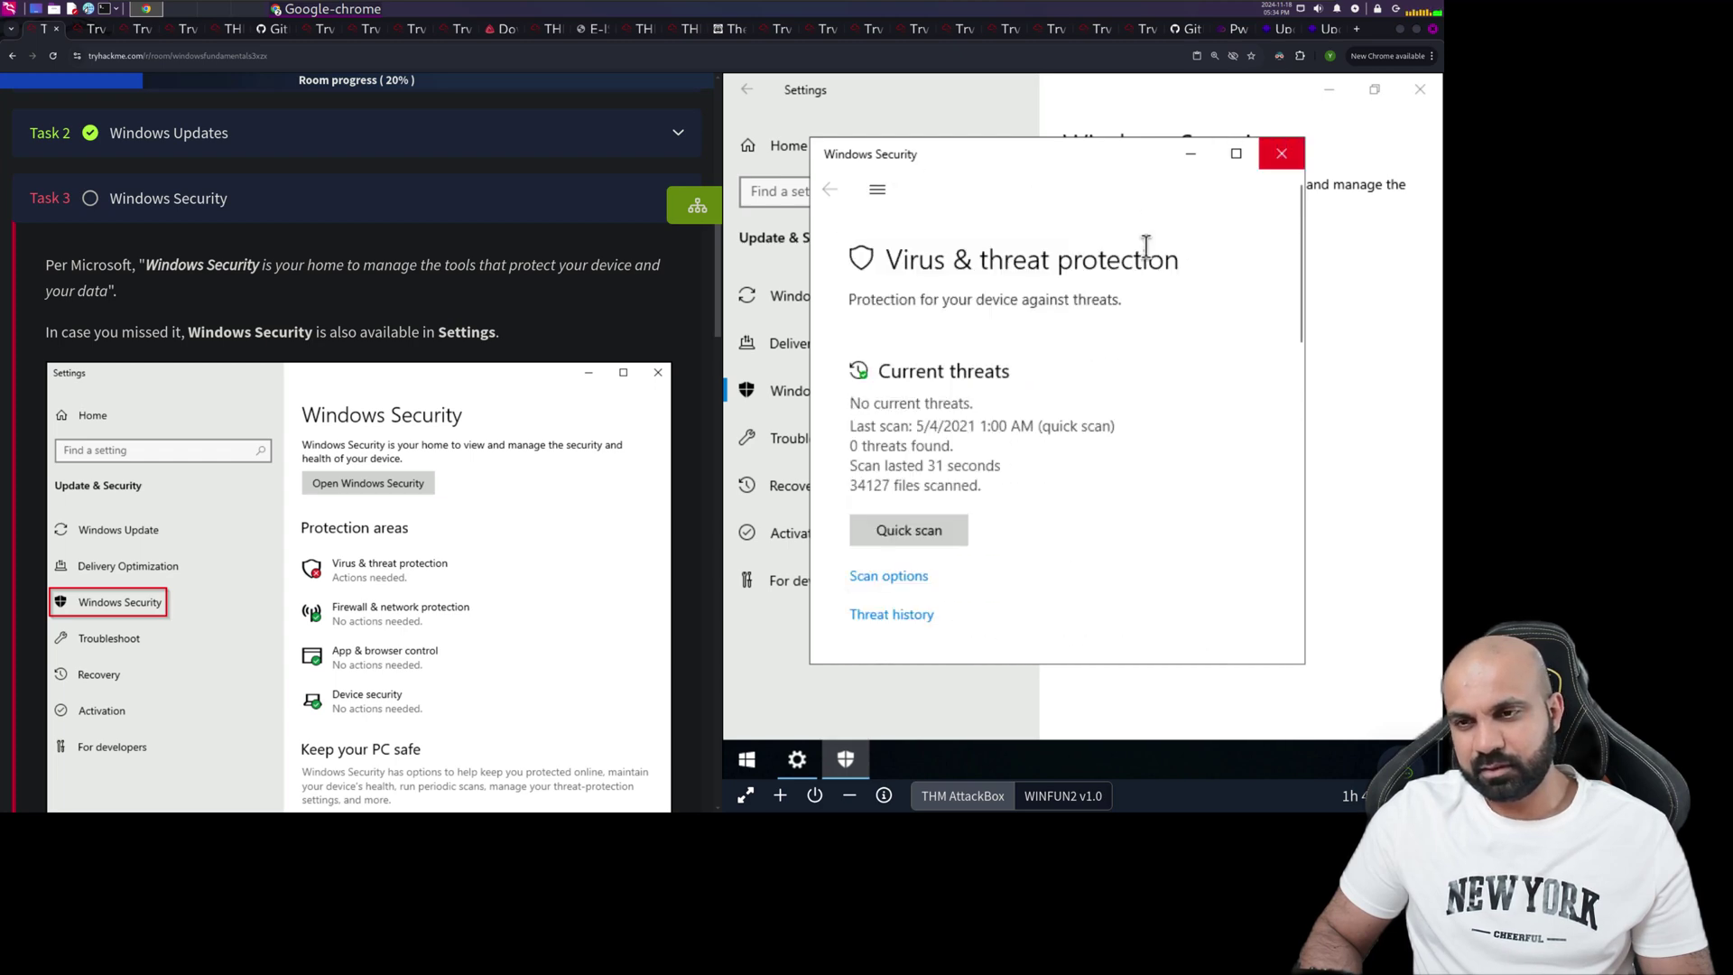
click(1282, 153)
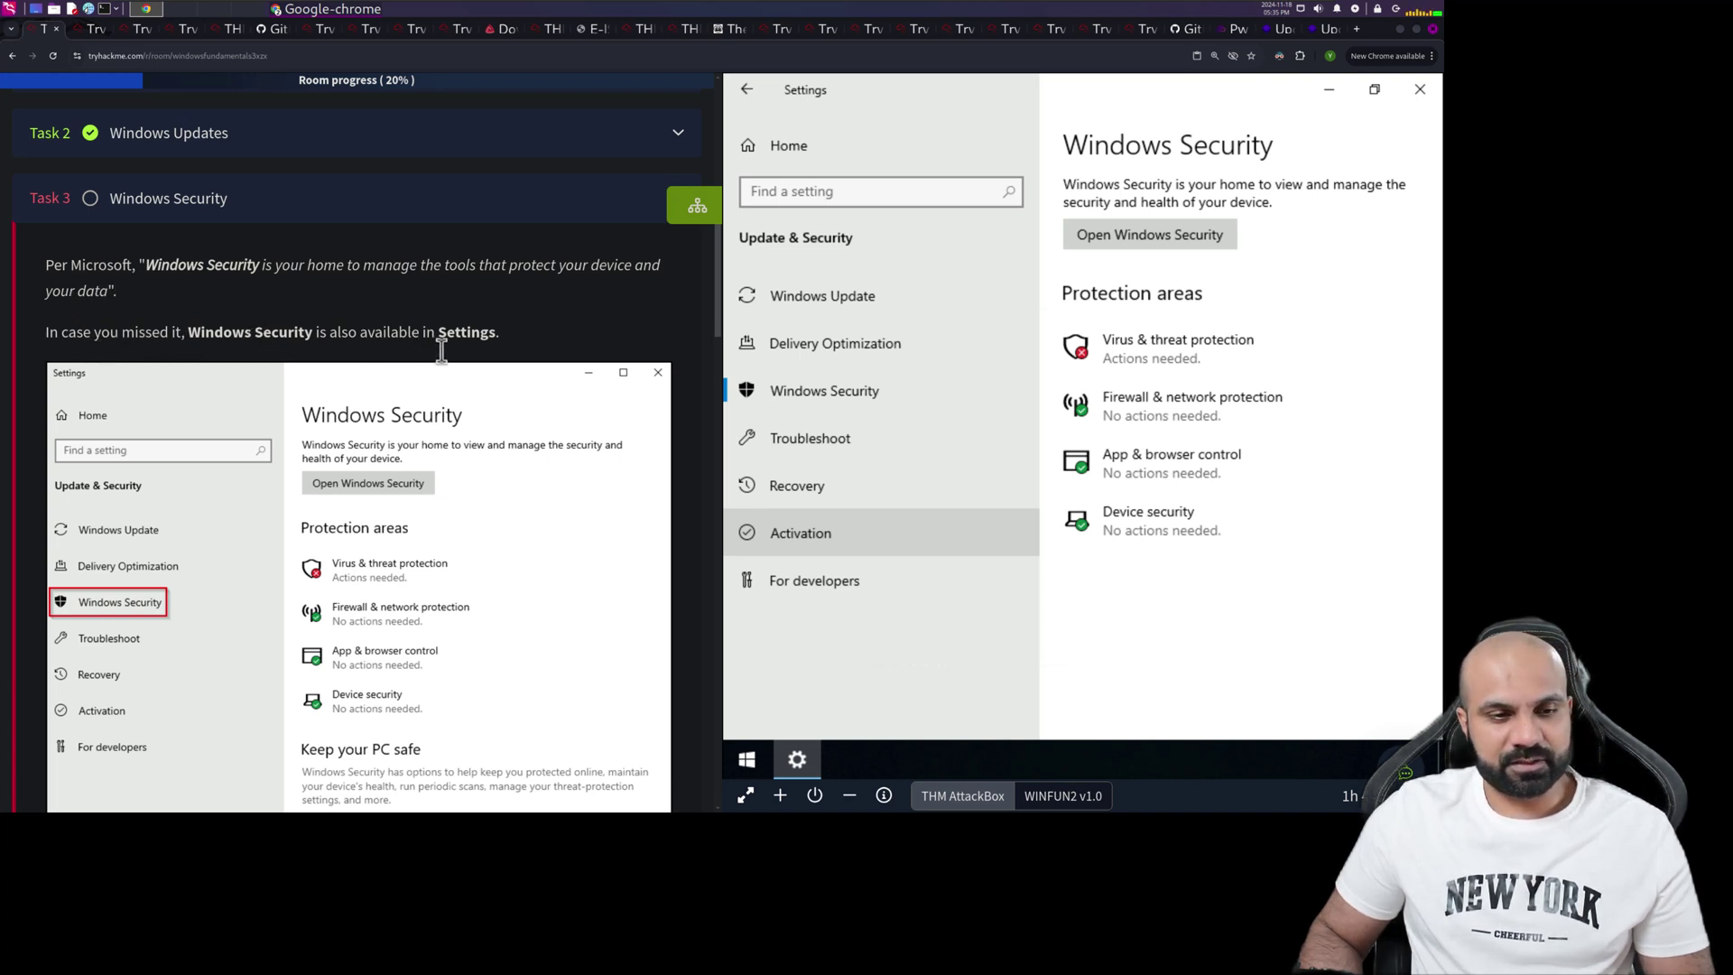
Read Task 3's protection areas and its explanation of the green, yellow and red status icons alongside the Windows Security page
scroll(447, 352, down, 1)
scroll(453, 352, down, 8)
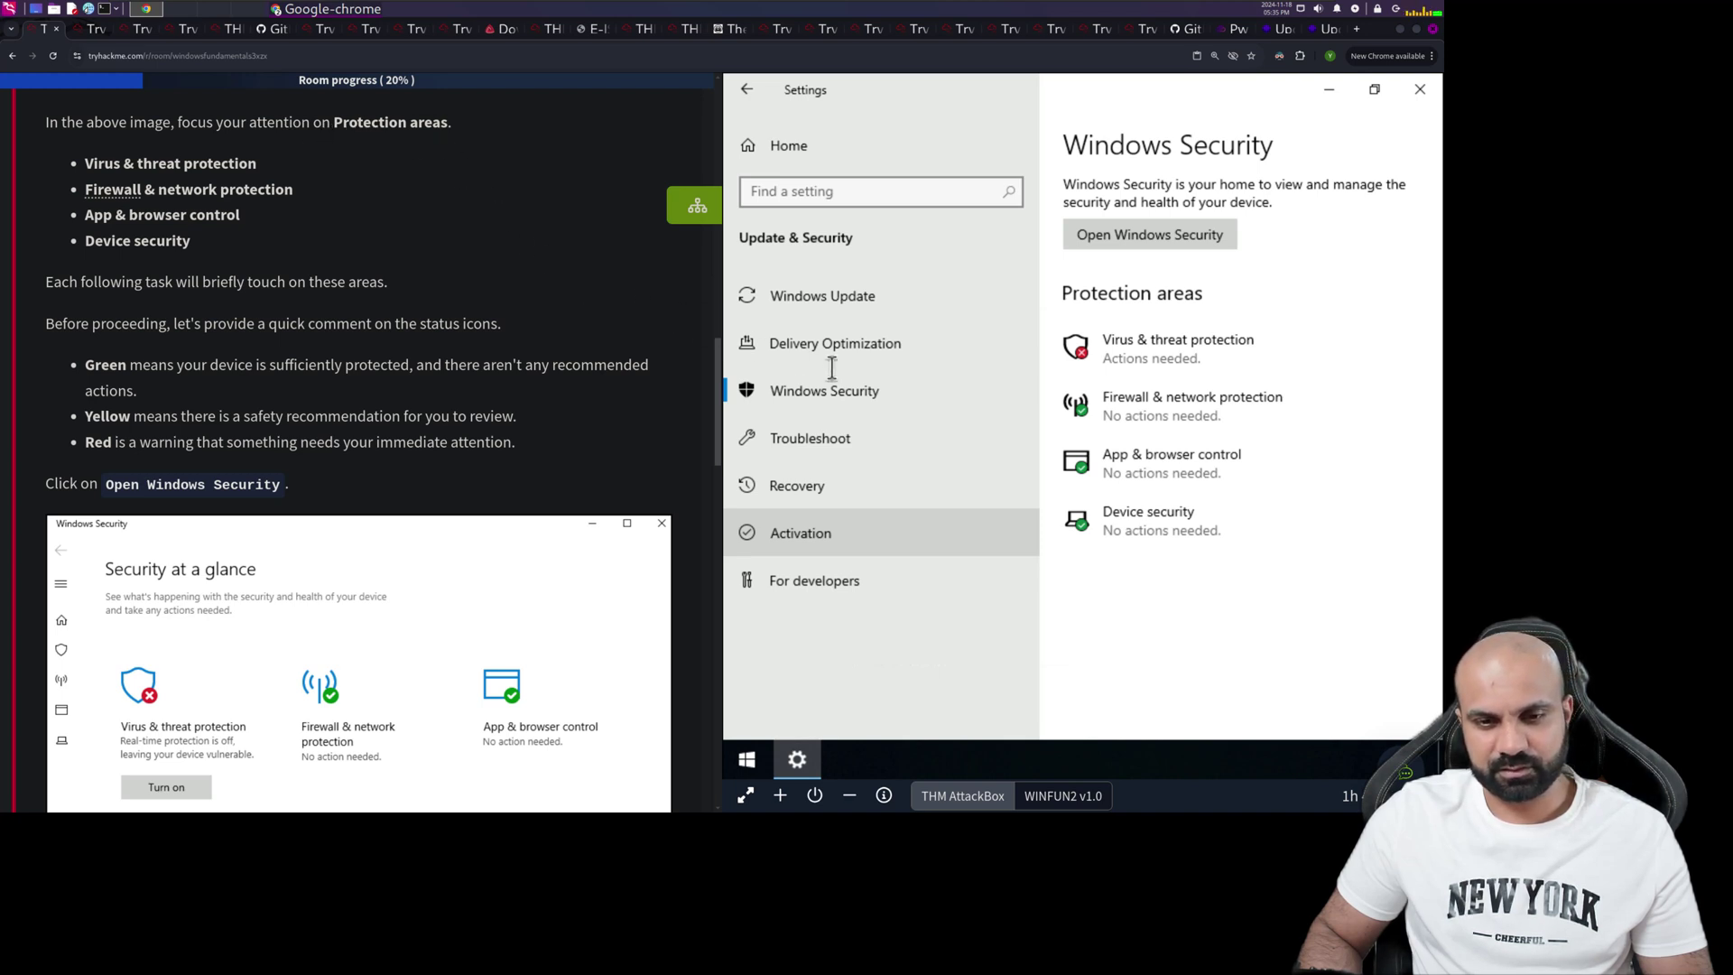
click(821, 399)
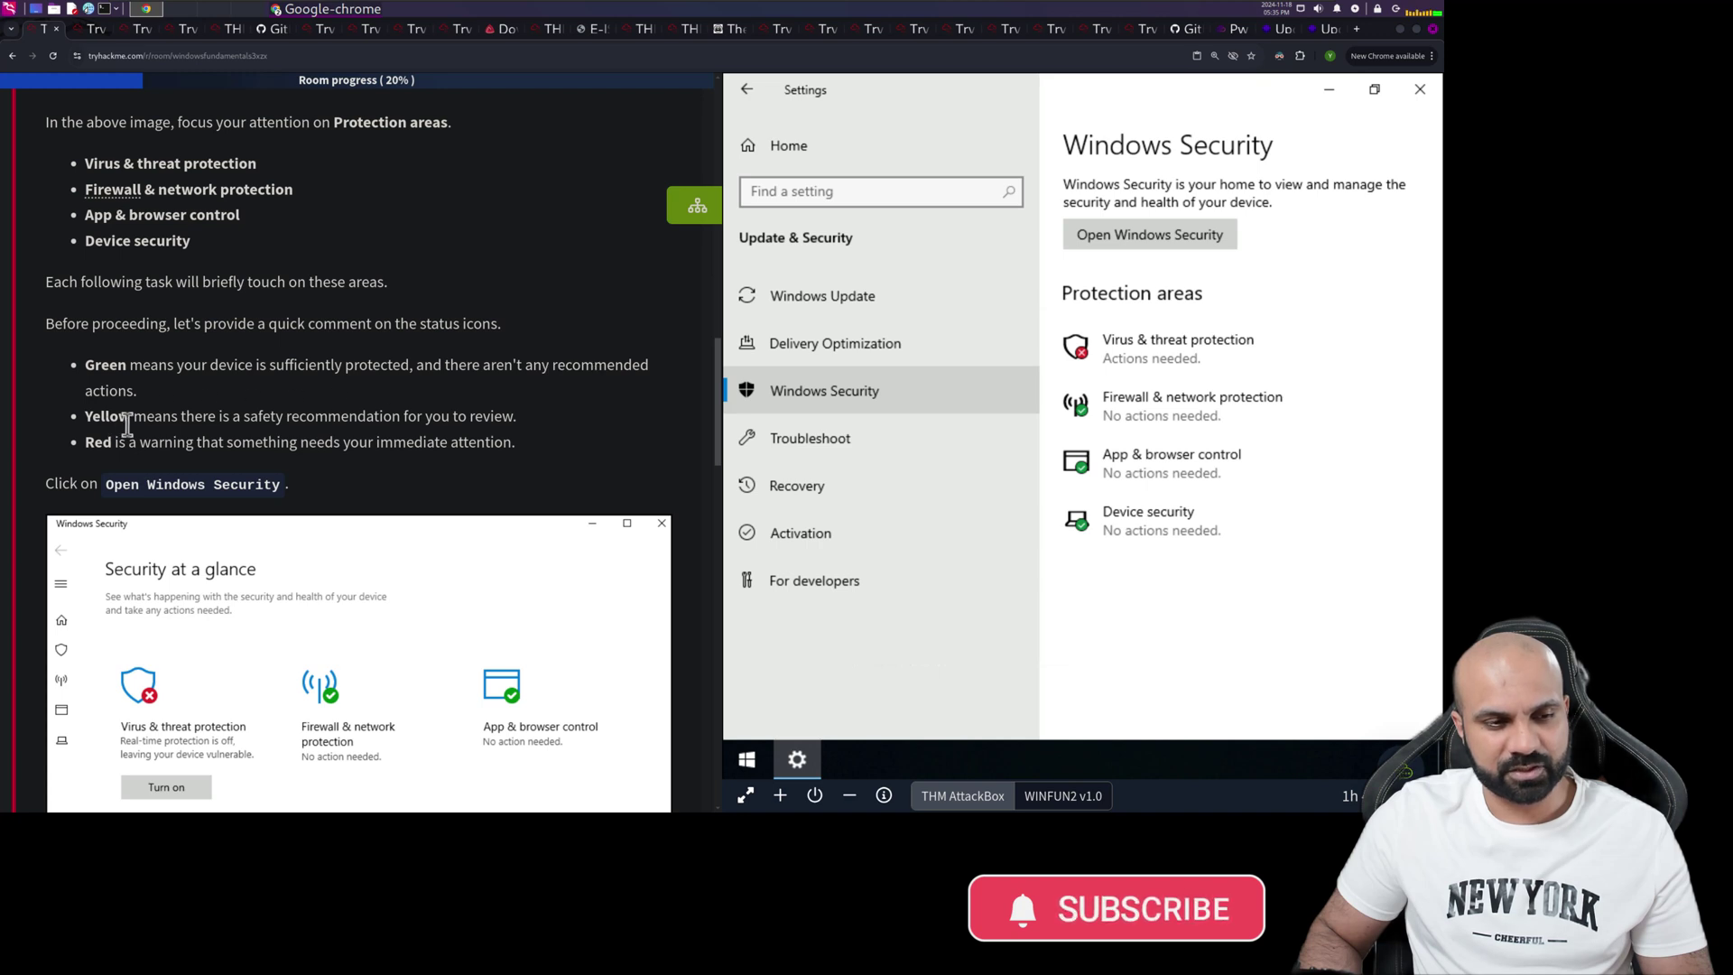
scroll(388, 406, down, 1)
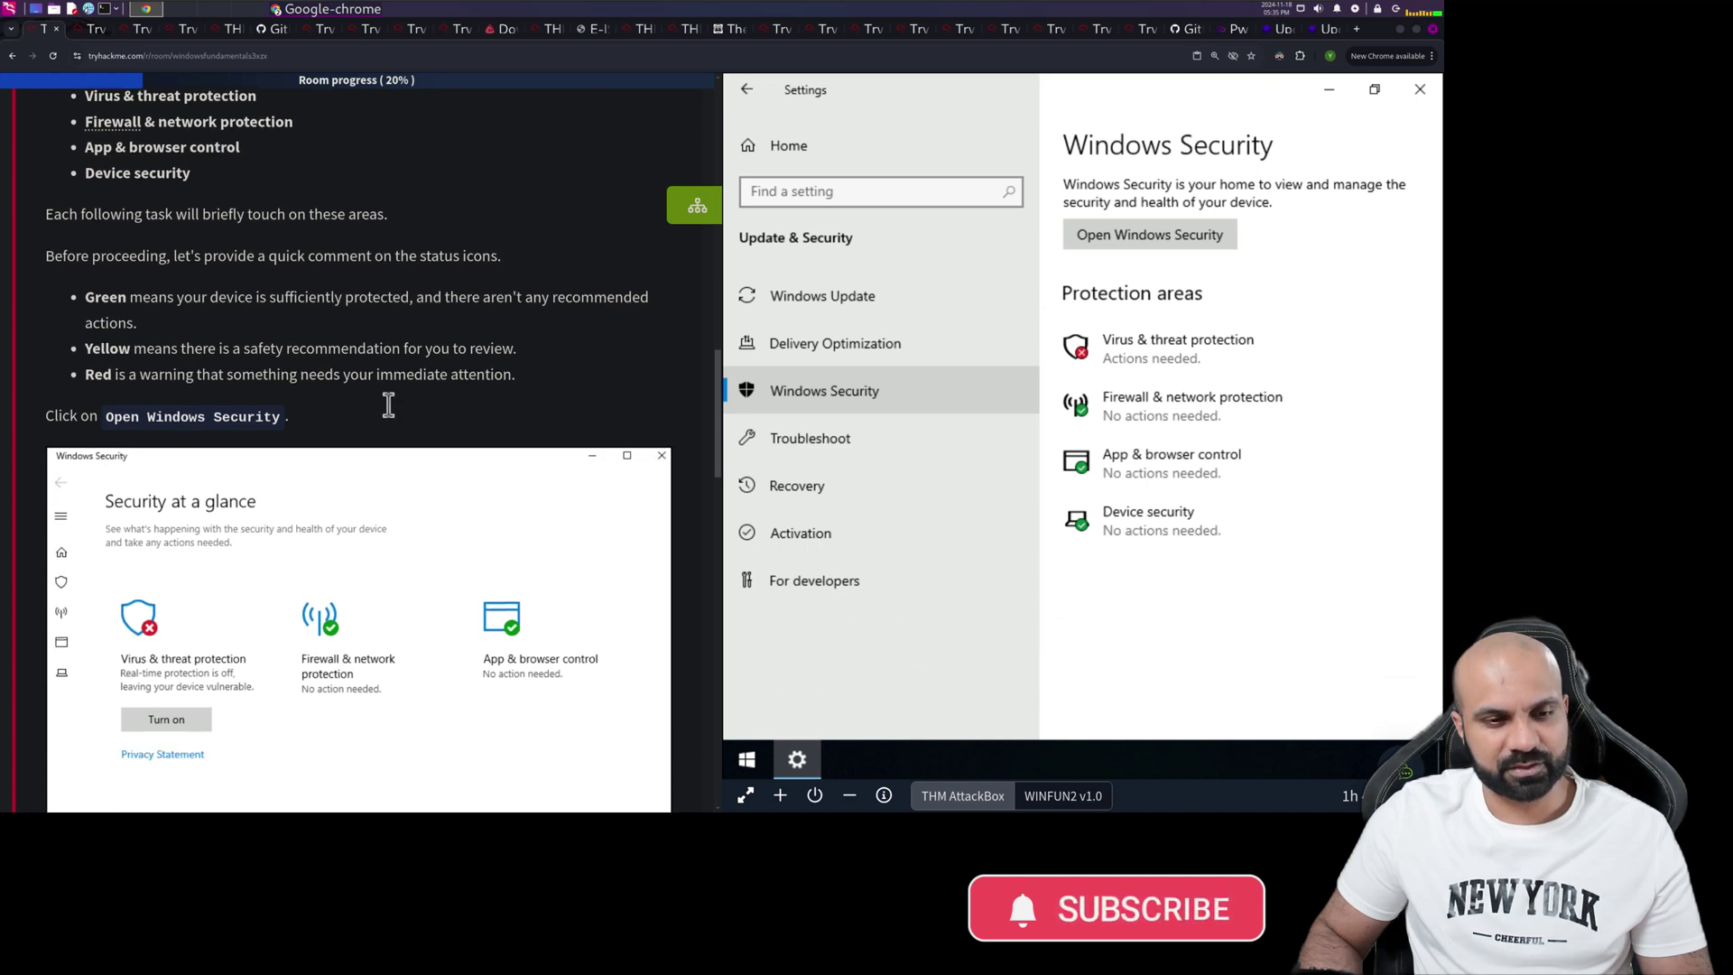
scroll(388, 406, down, 1)
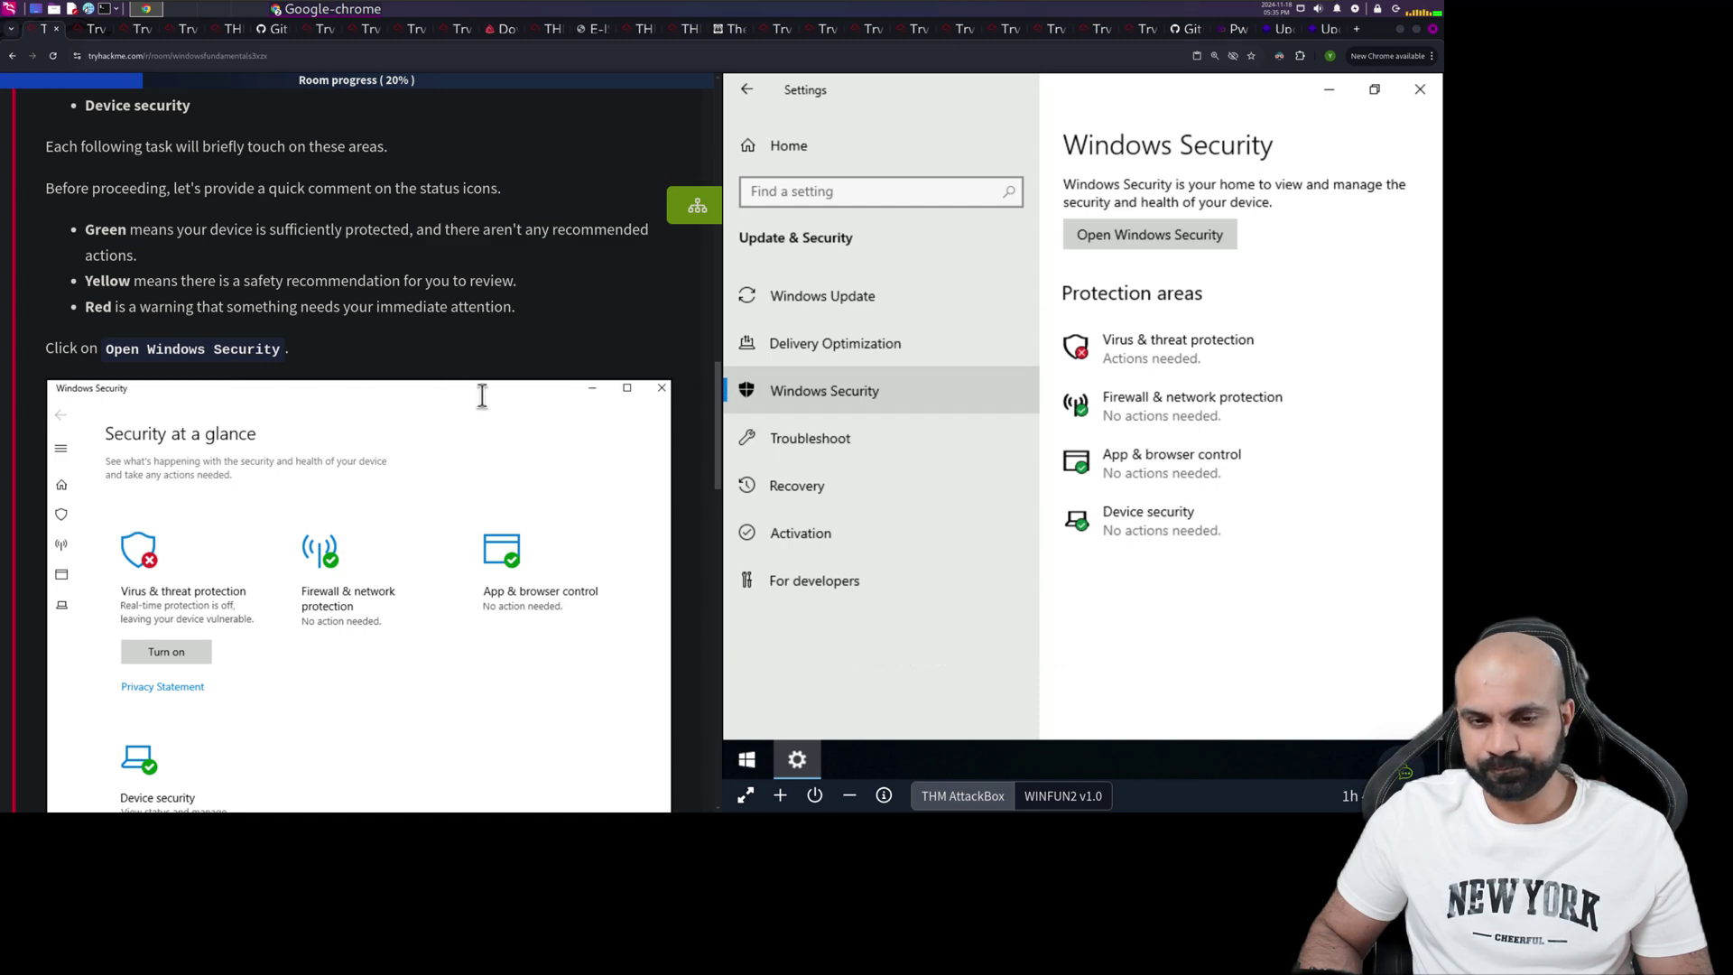
Read Task 3's Windows Server 2019 note, run winver in the virtual machine to check its edition, and close the About Windows dialog
scroll(311, 380, down, 3)
scroll(58, 445, down, 2)
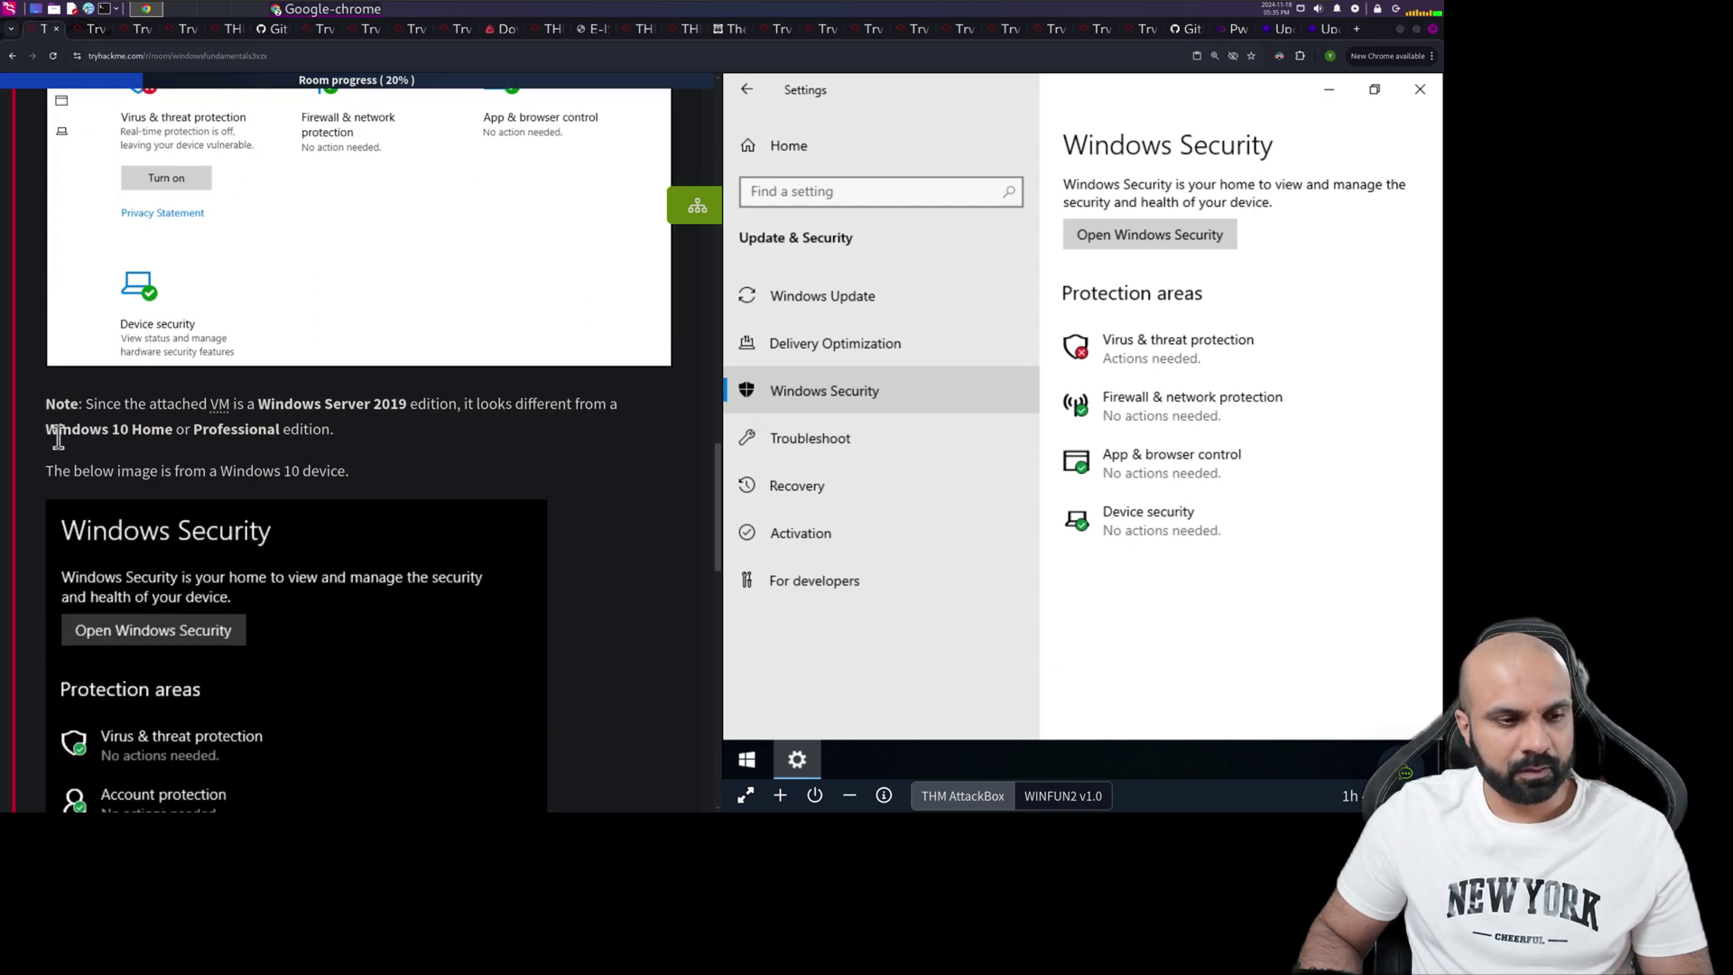
scroll(135, 423, up, 2)
scroll(136, 422, down, 3)
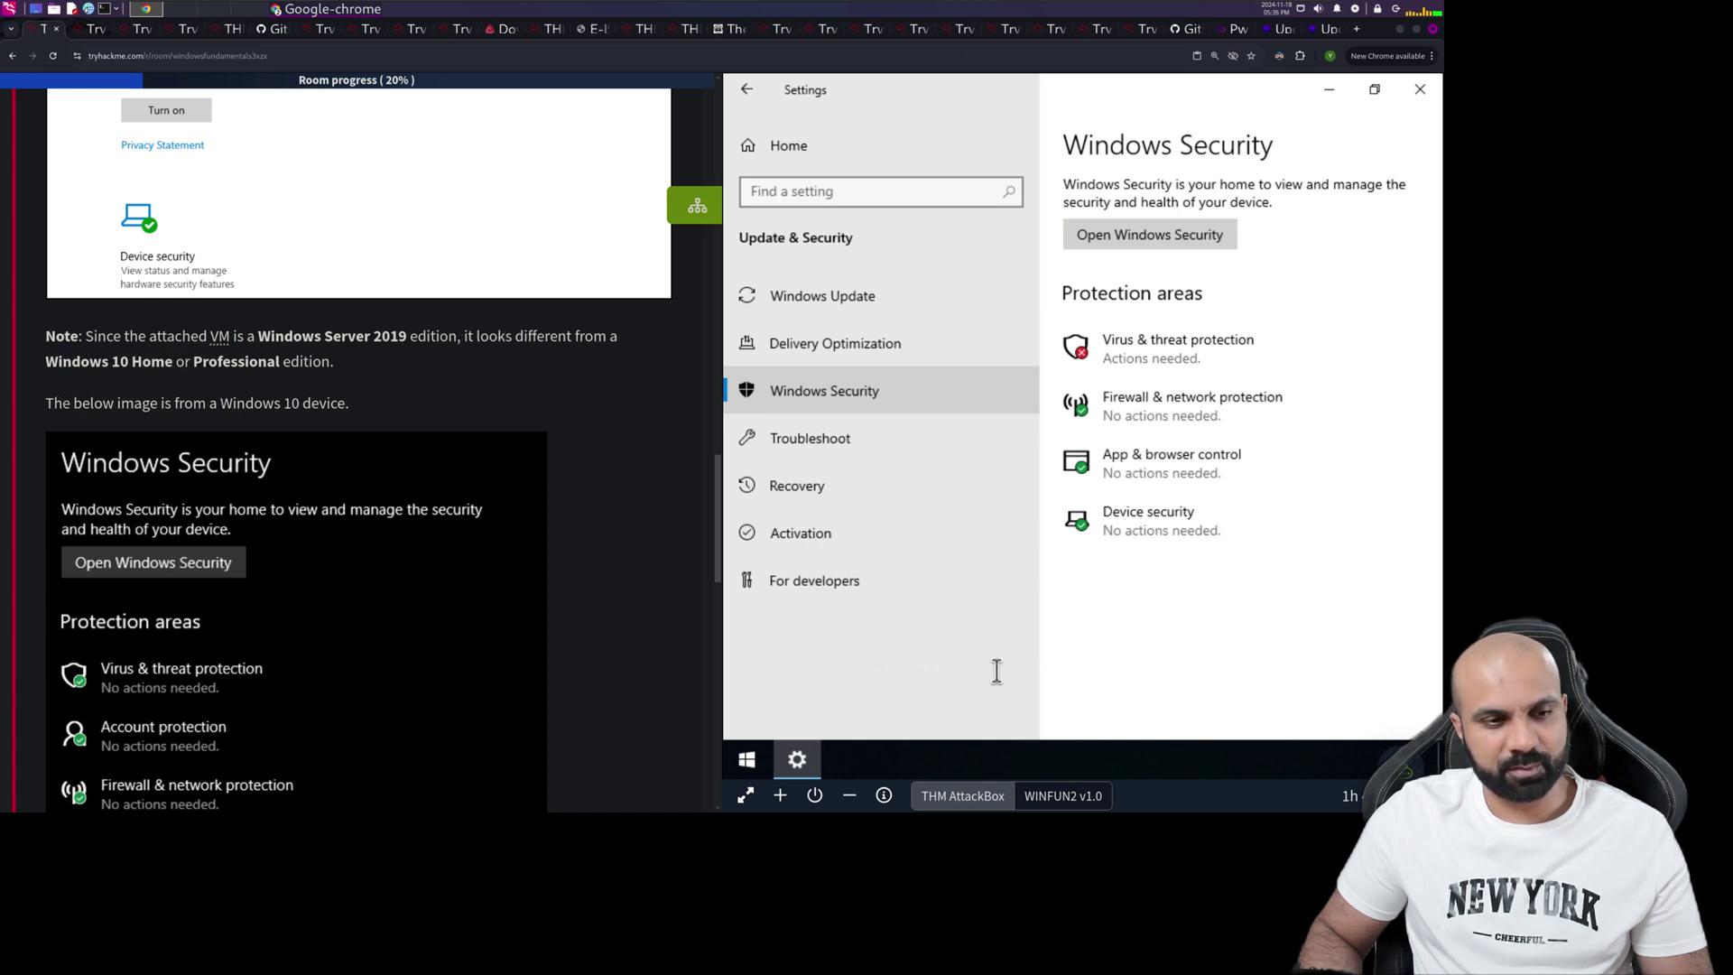
click(752, 753)
text(win)
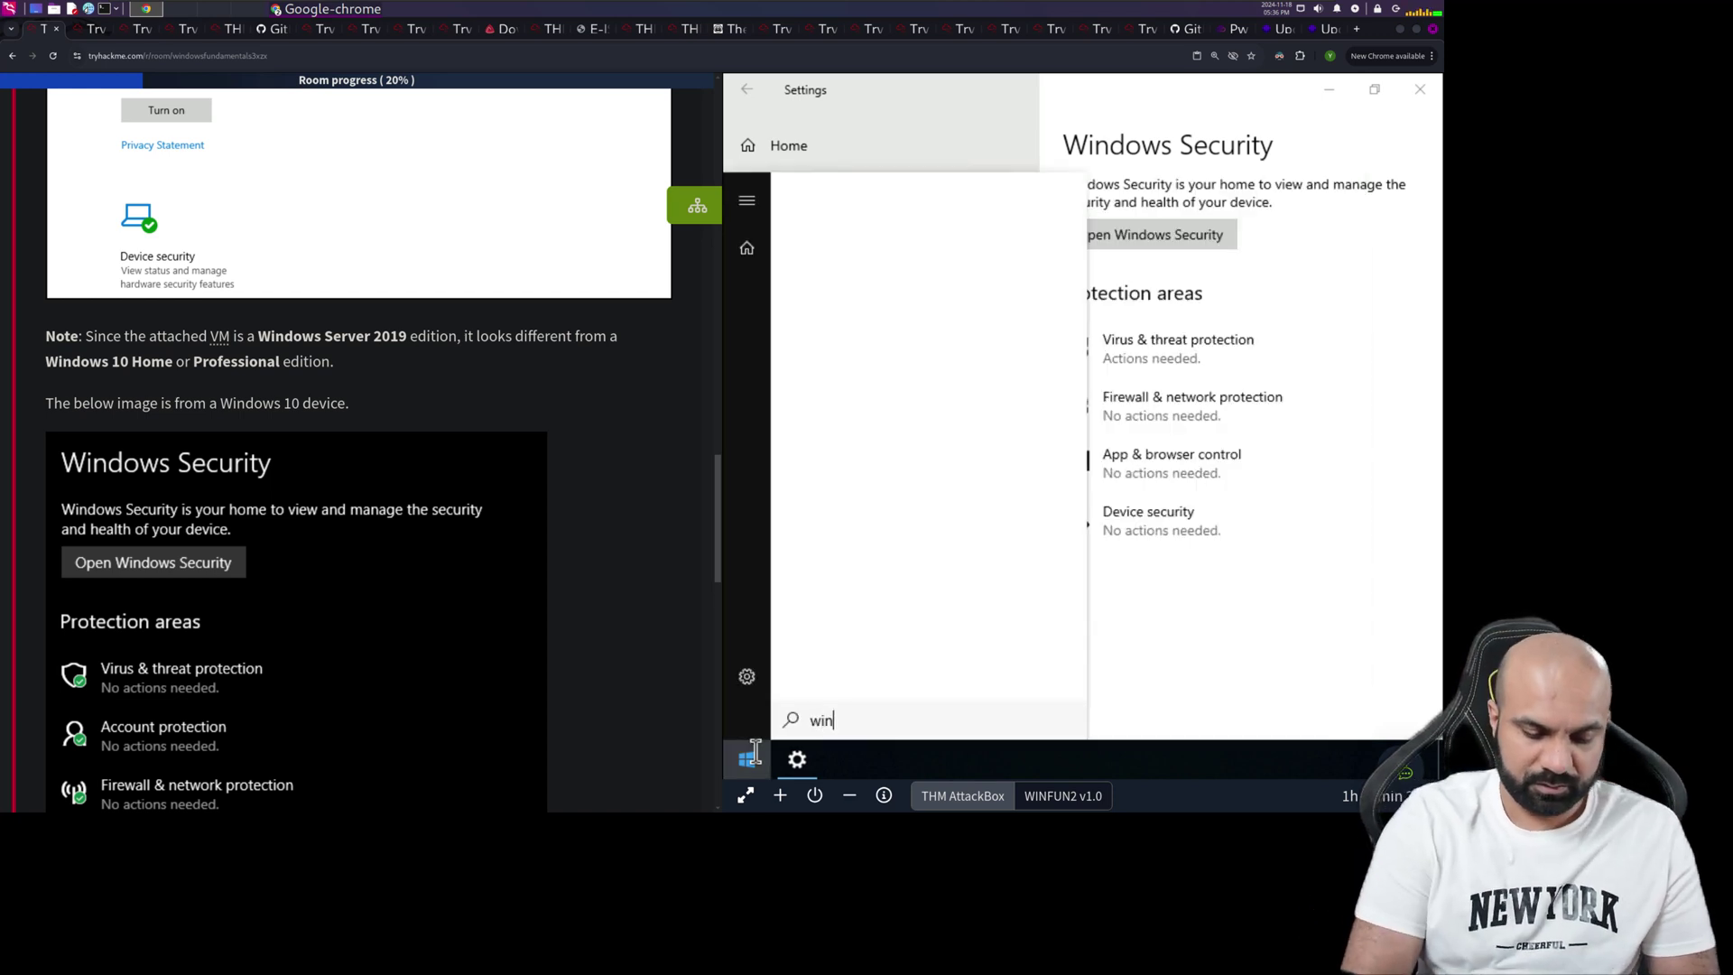
text(ver)
key(Return)
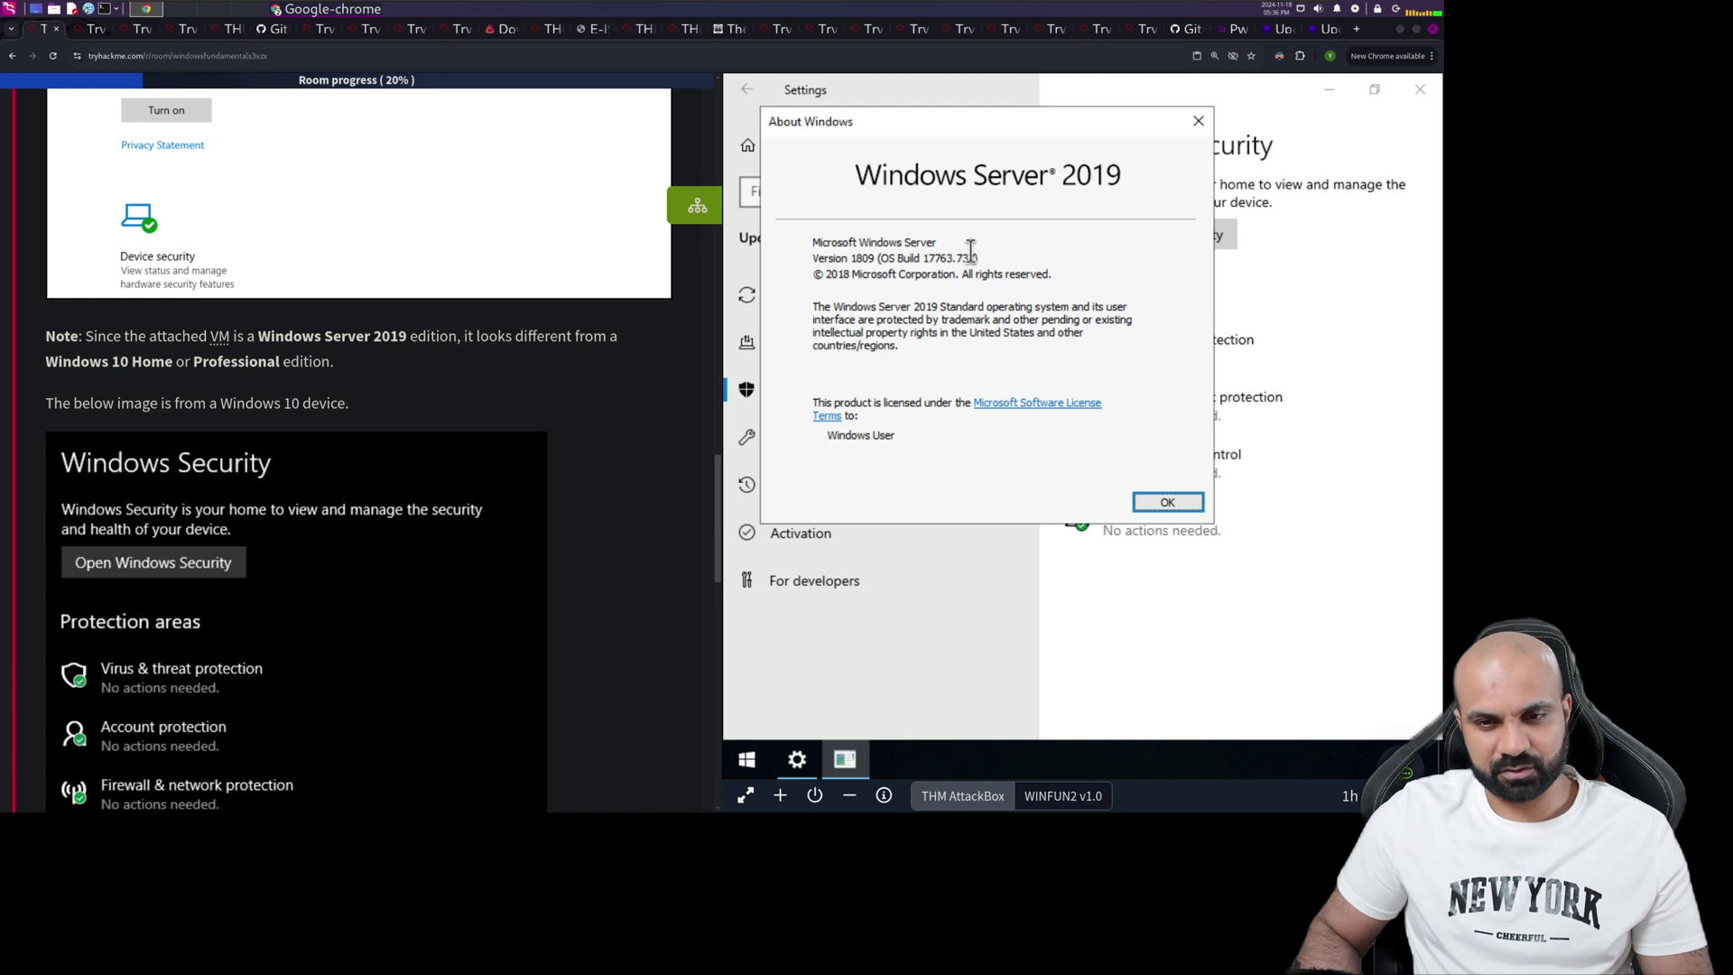
click(1165, 502)
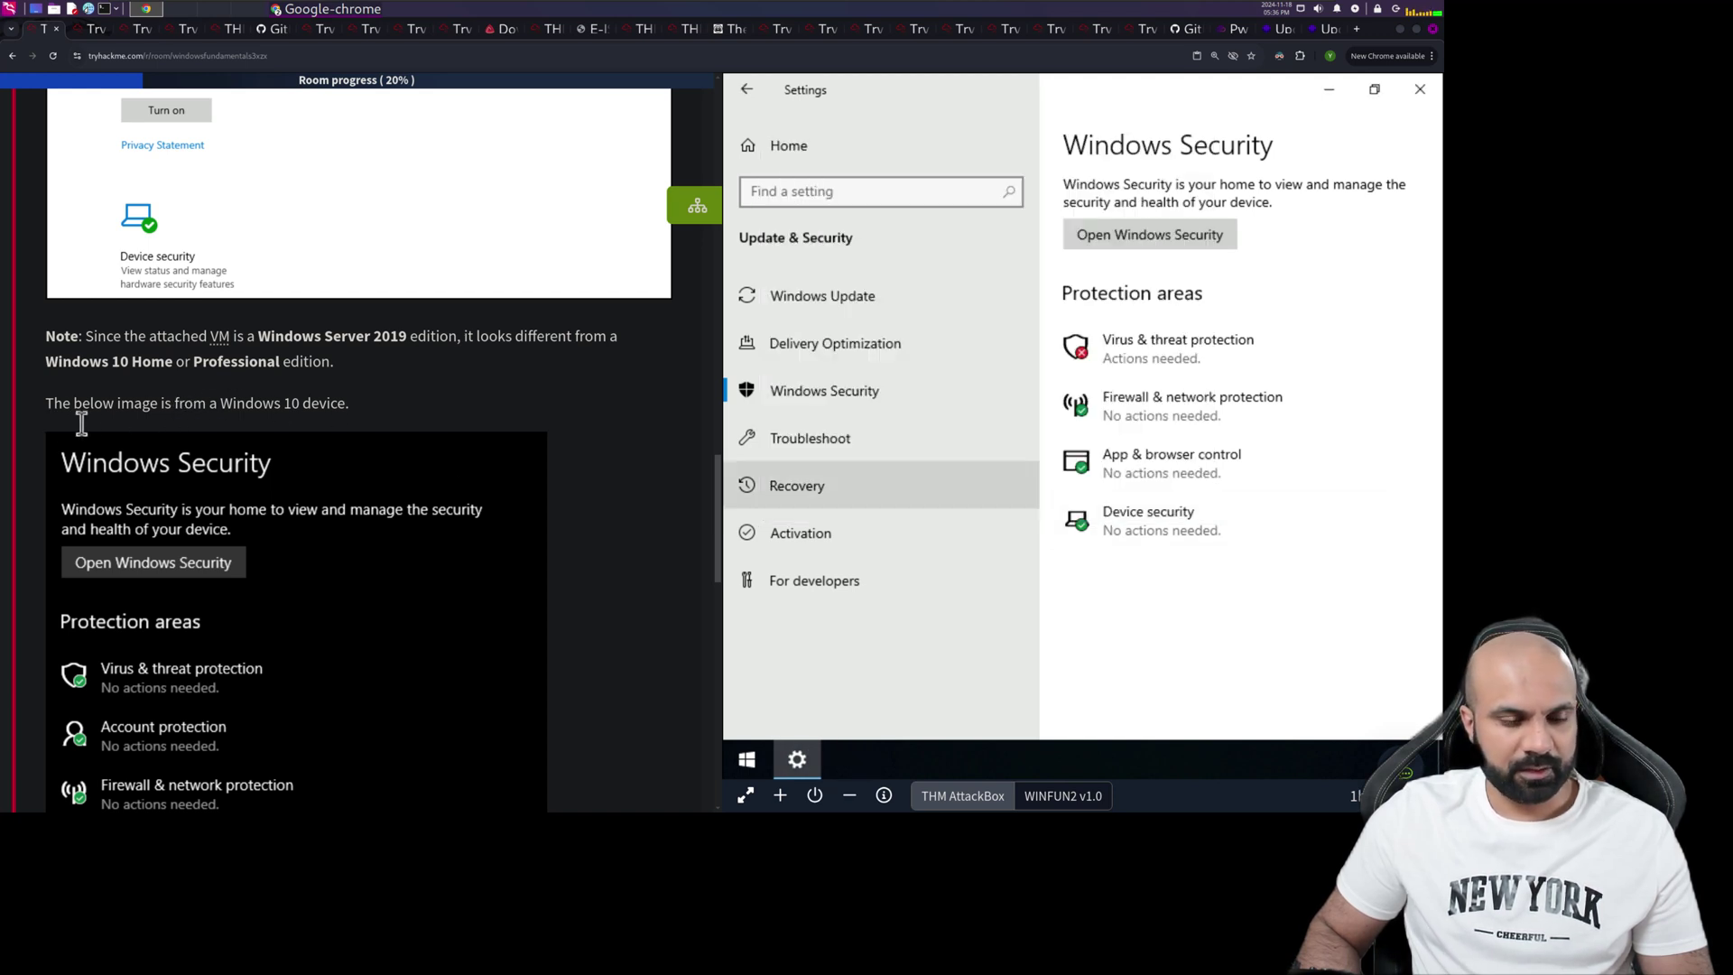
Review Task 3's Windows 10 comparison image and submit "virus & threat protection" as the area needing immediate attention
scroll(305, 413, down, 3)
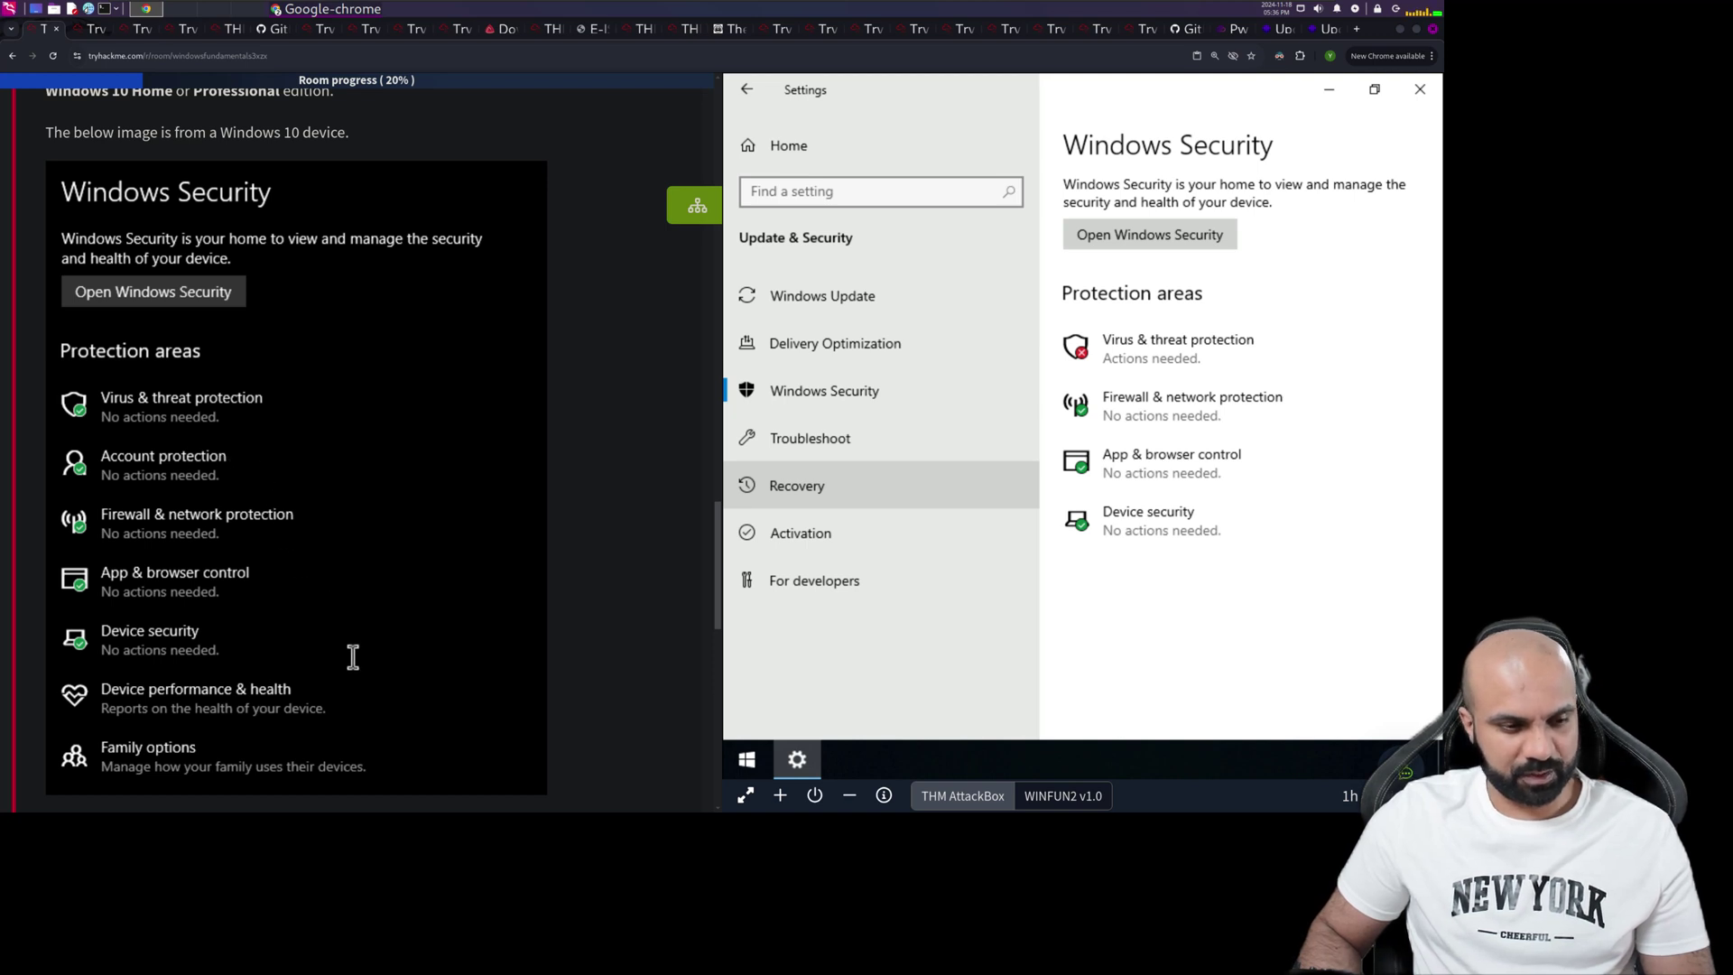
scroll(341, 695, down, 5)
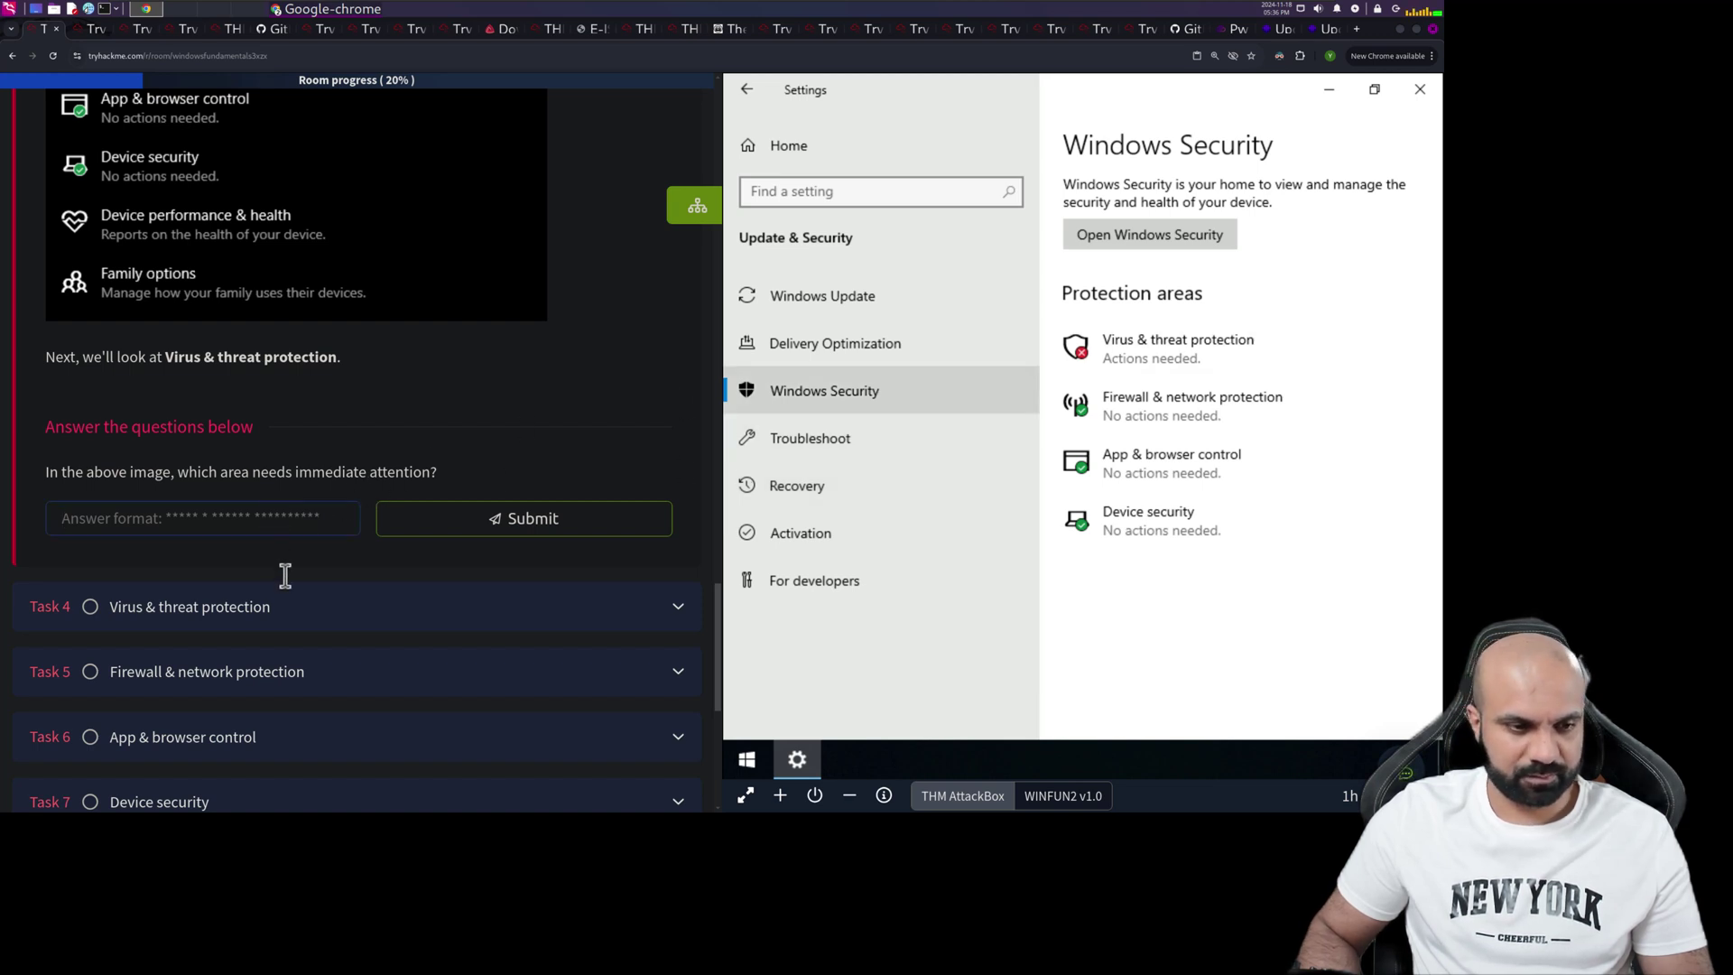
text(V)
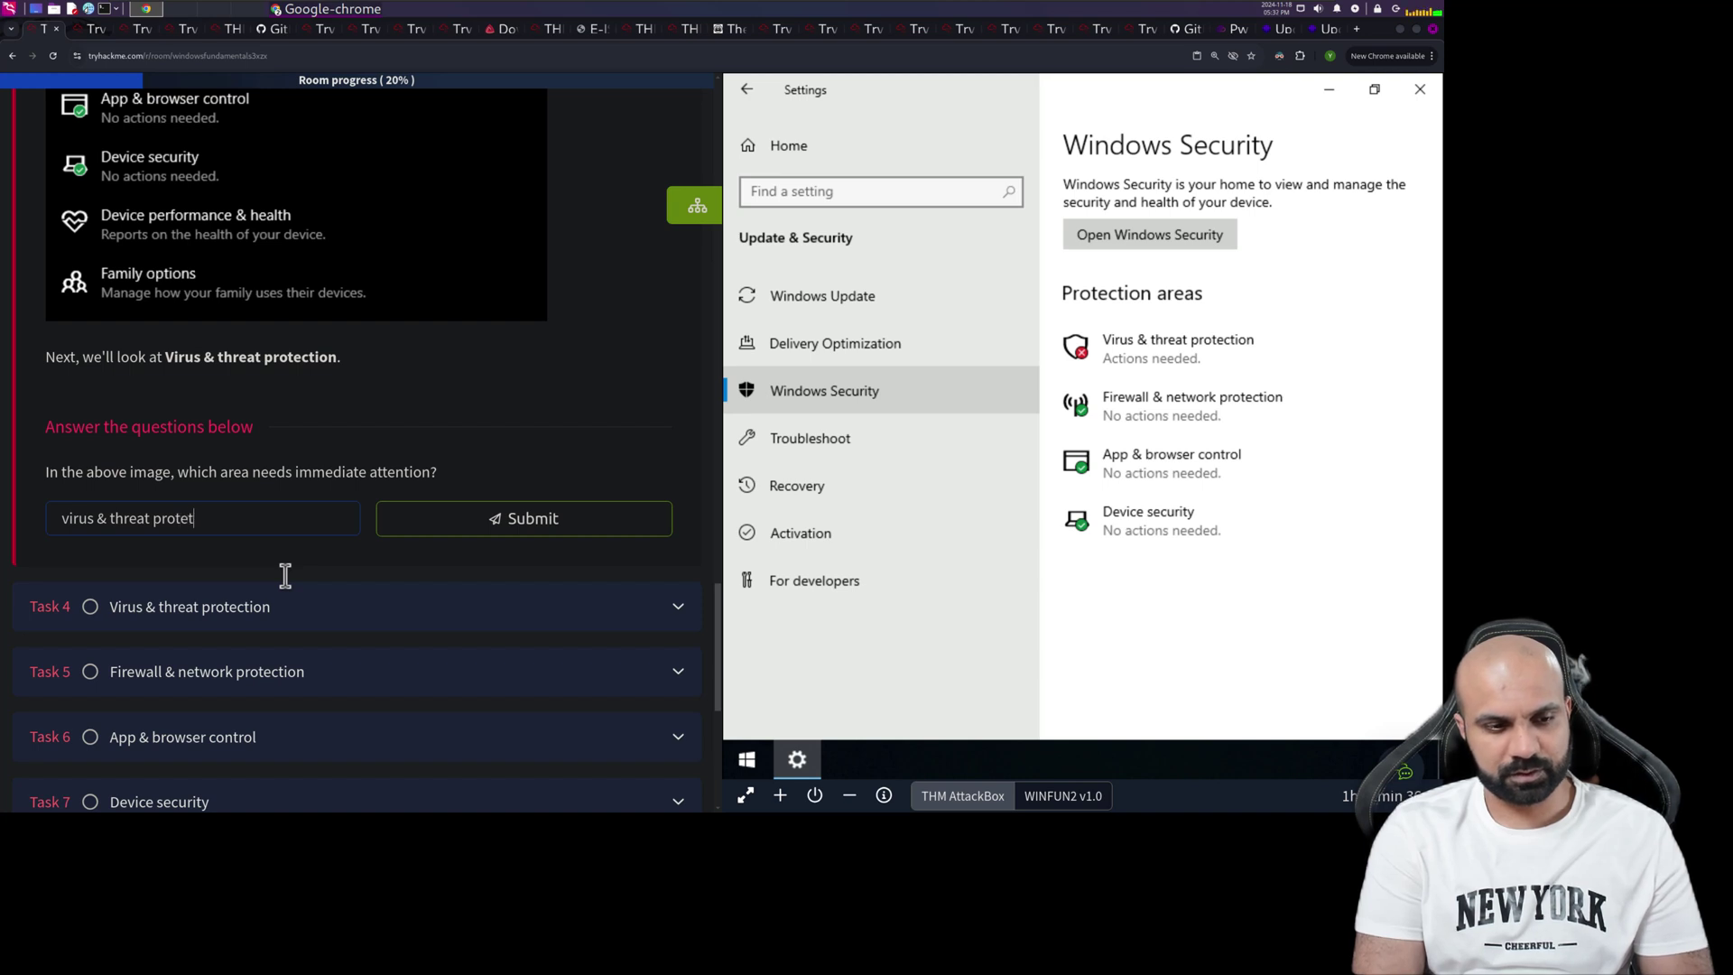
key(Return)
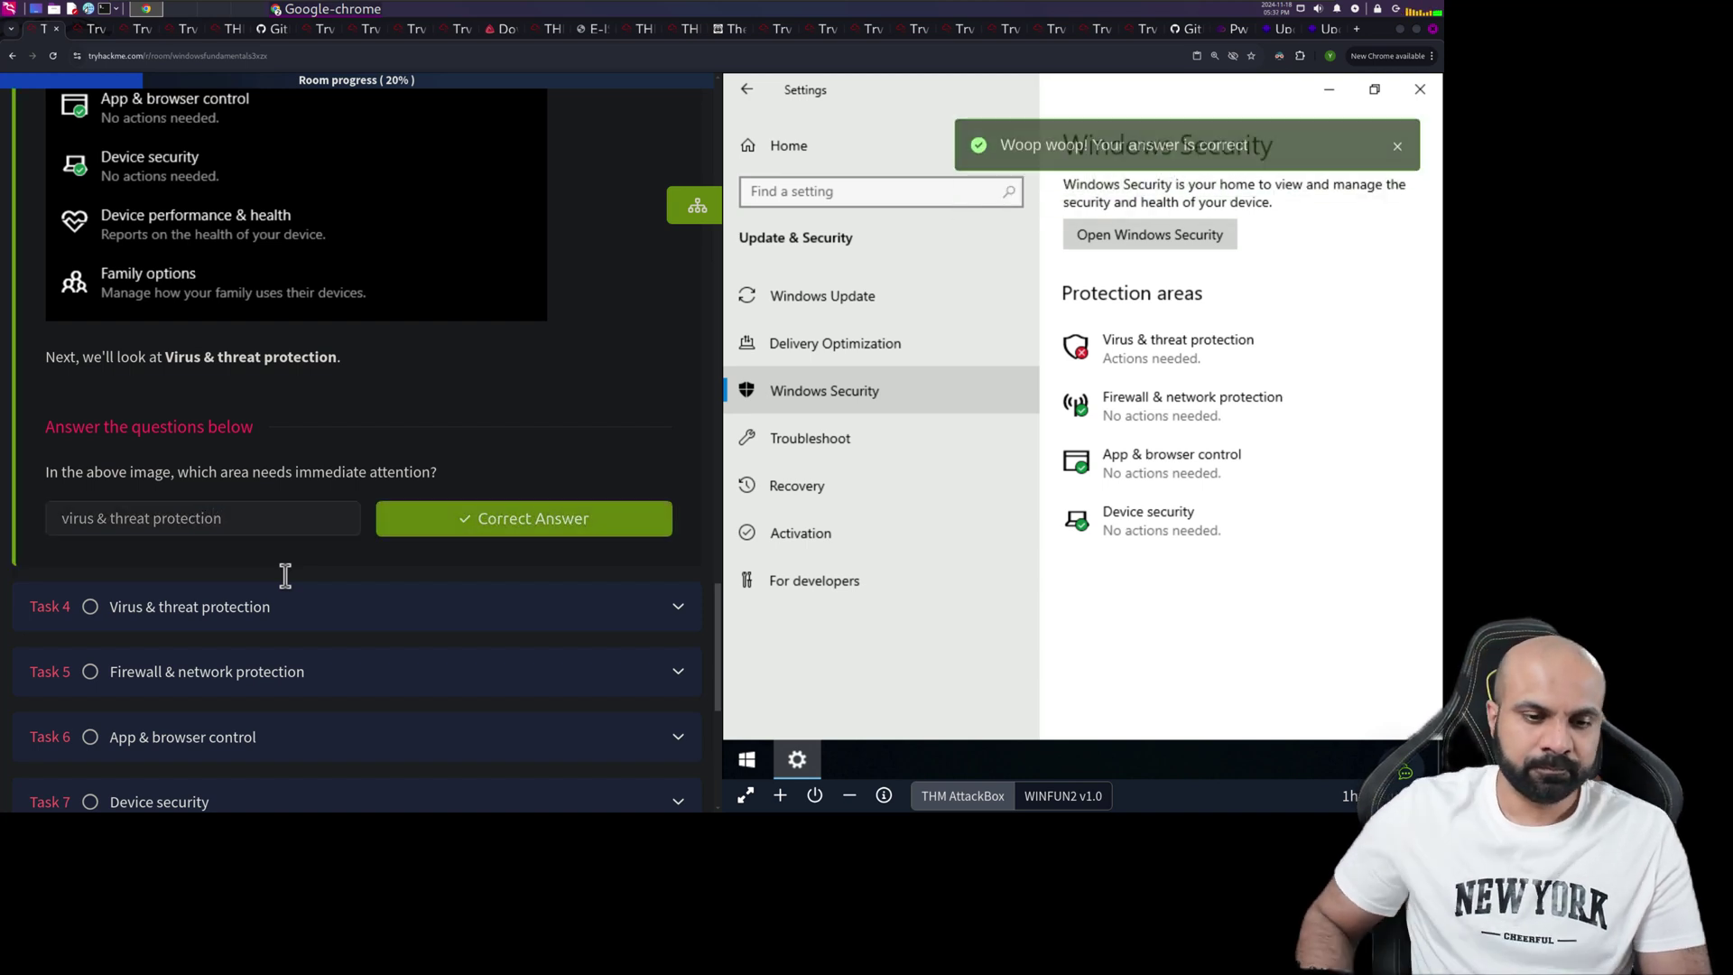
Expand Task 4, Virus & threat protection, skim its content and read from its introduction to the Current threats section
scroll(328, 552, down, 10)
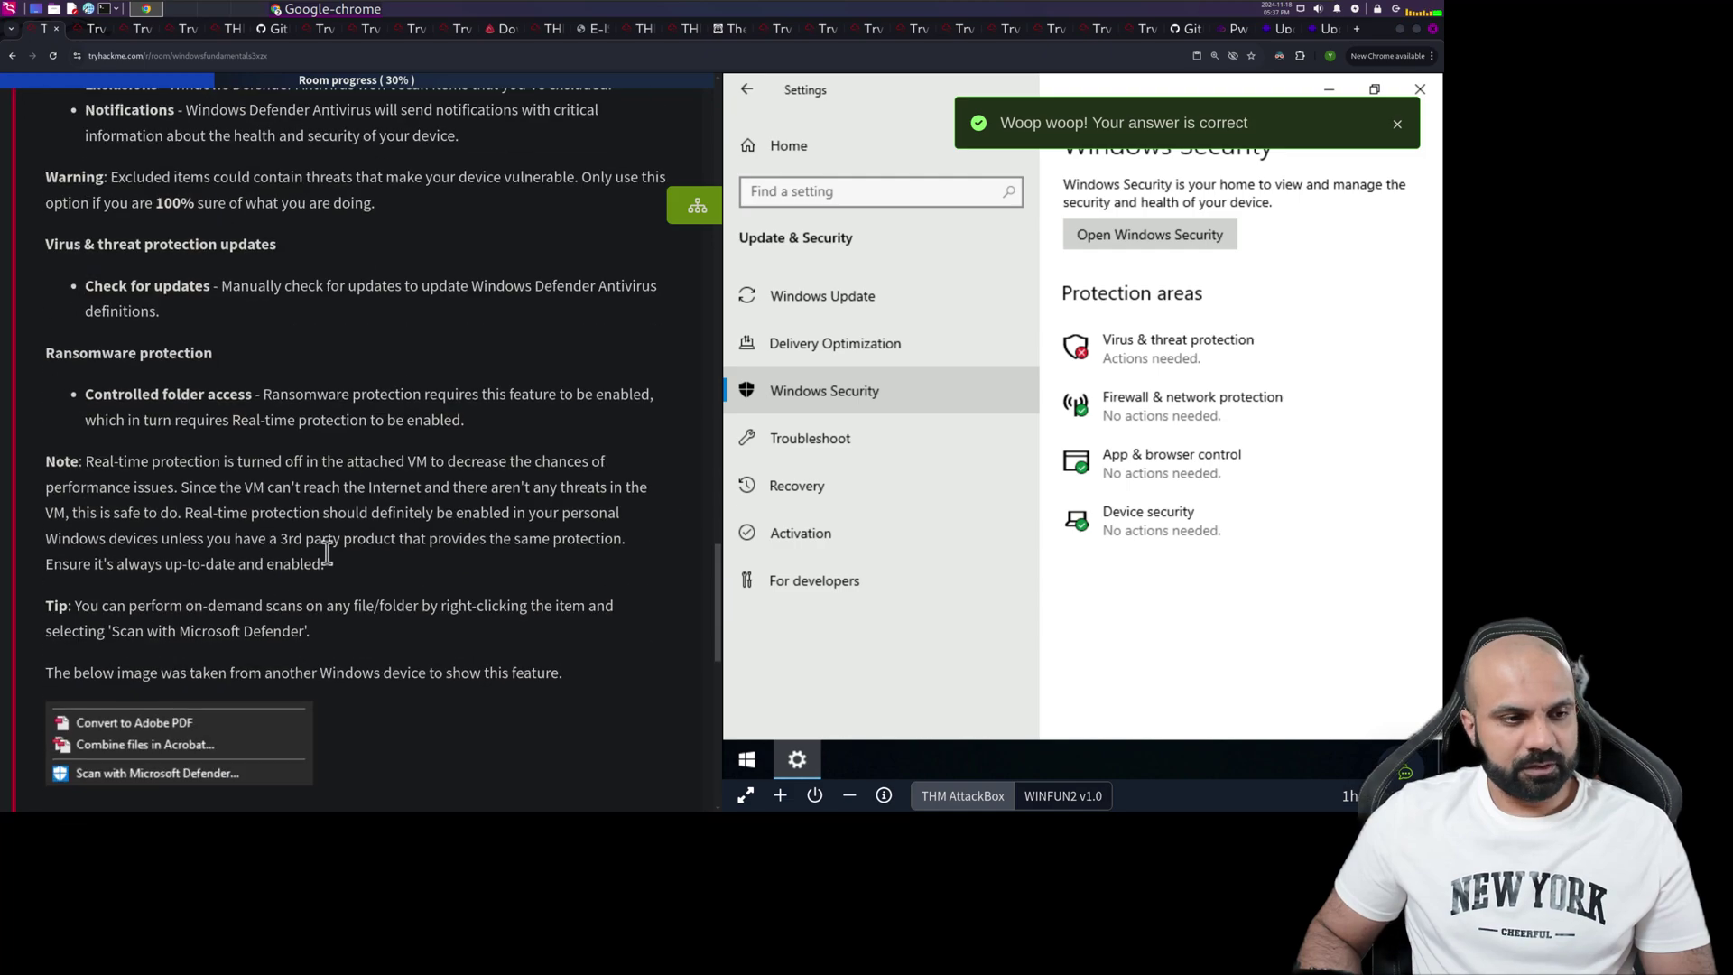
scroll(328, 551, up, 8)
scroll(332, 548, up, 10)
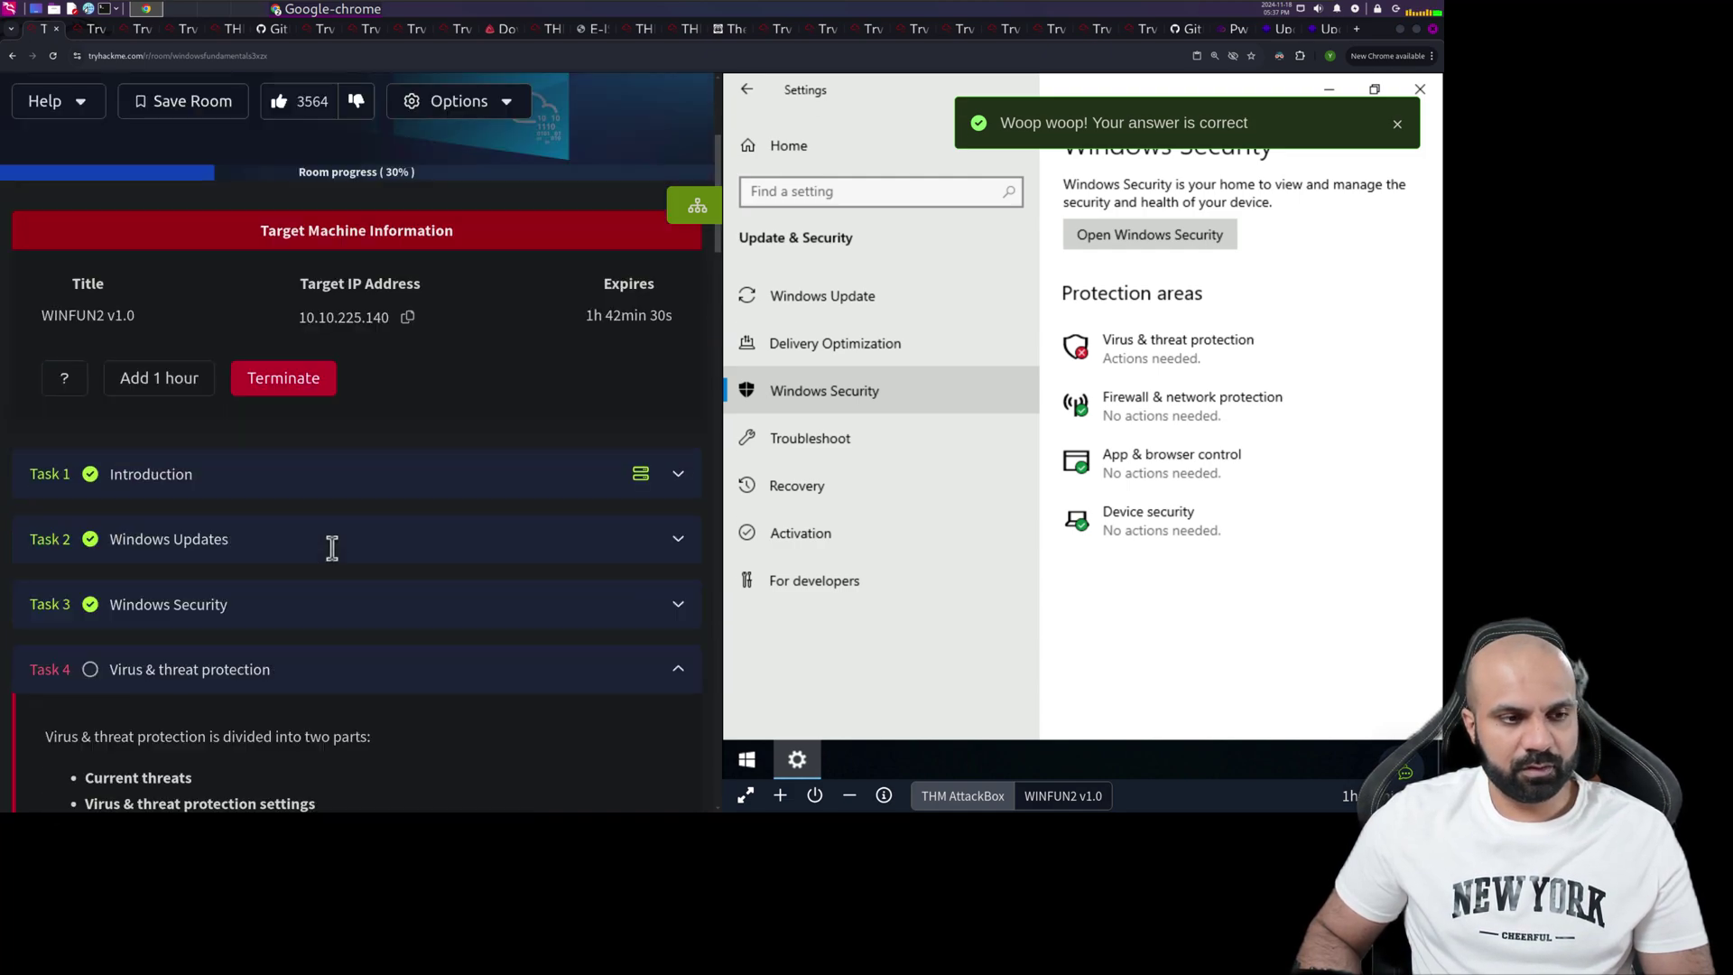
scroll(332, 545, down, 5)
scroll(263, 504, down, 2)
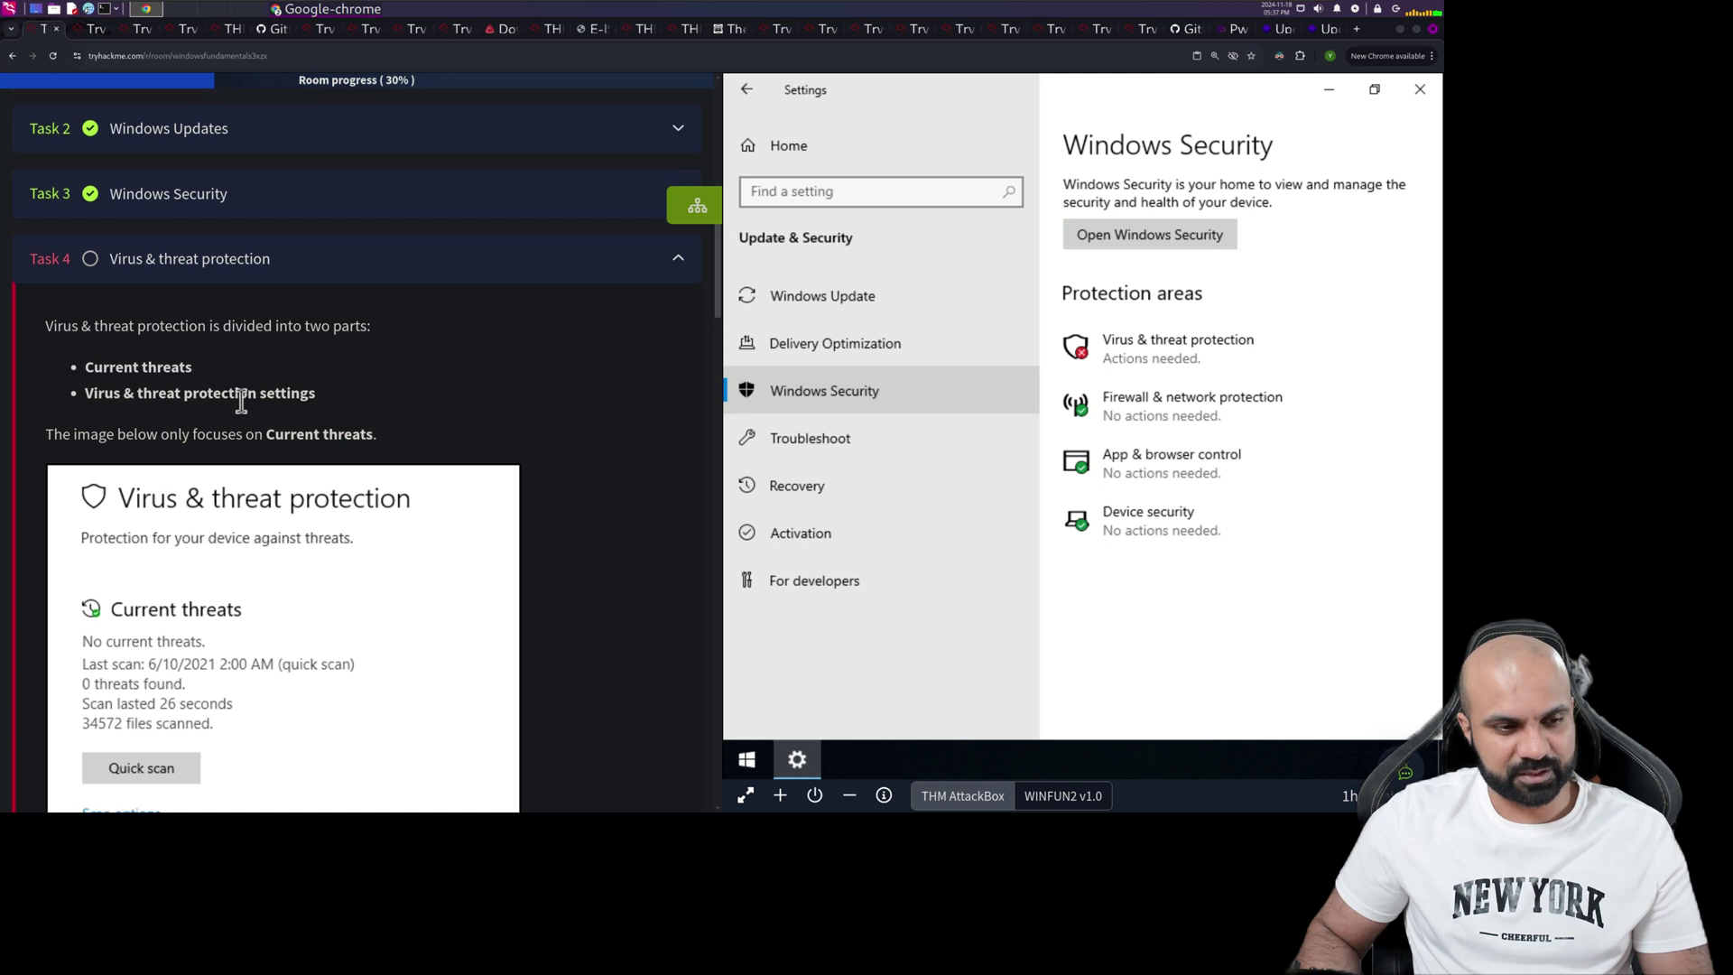
scroll(234, 401, down, 2)
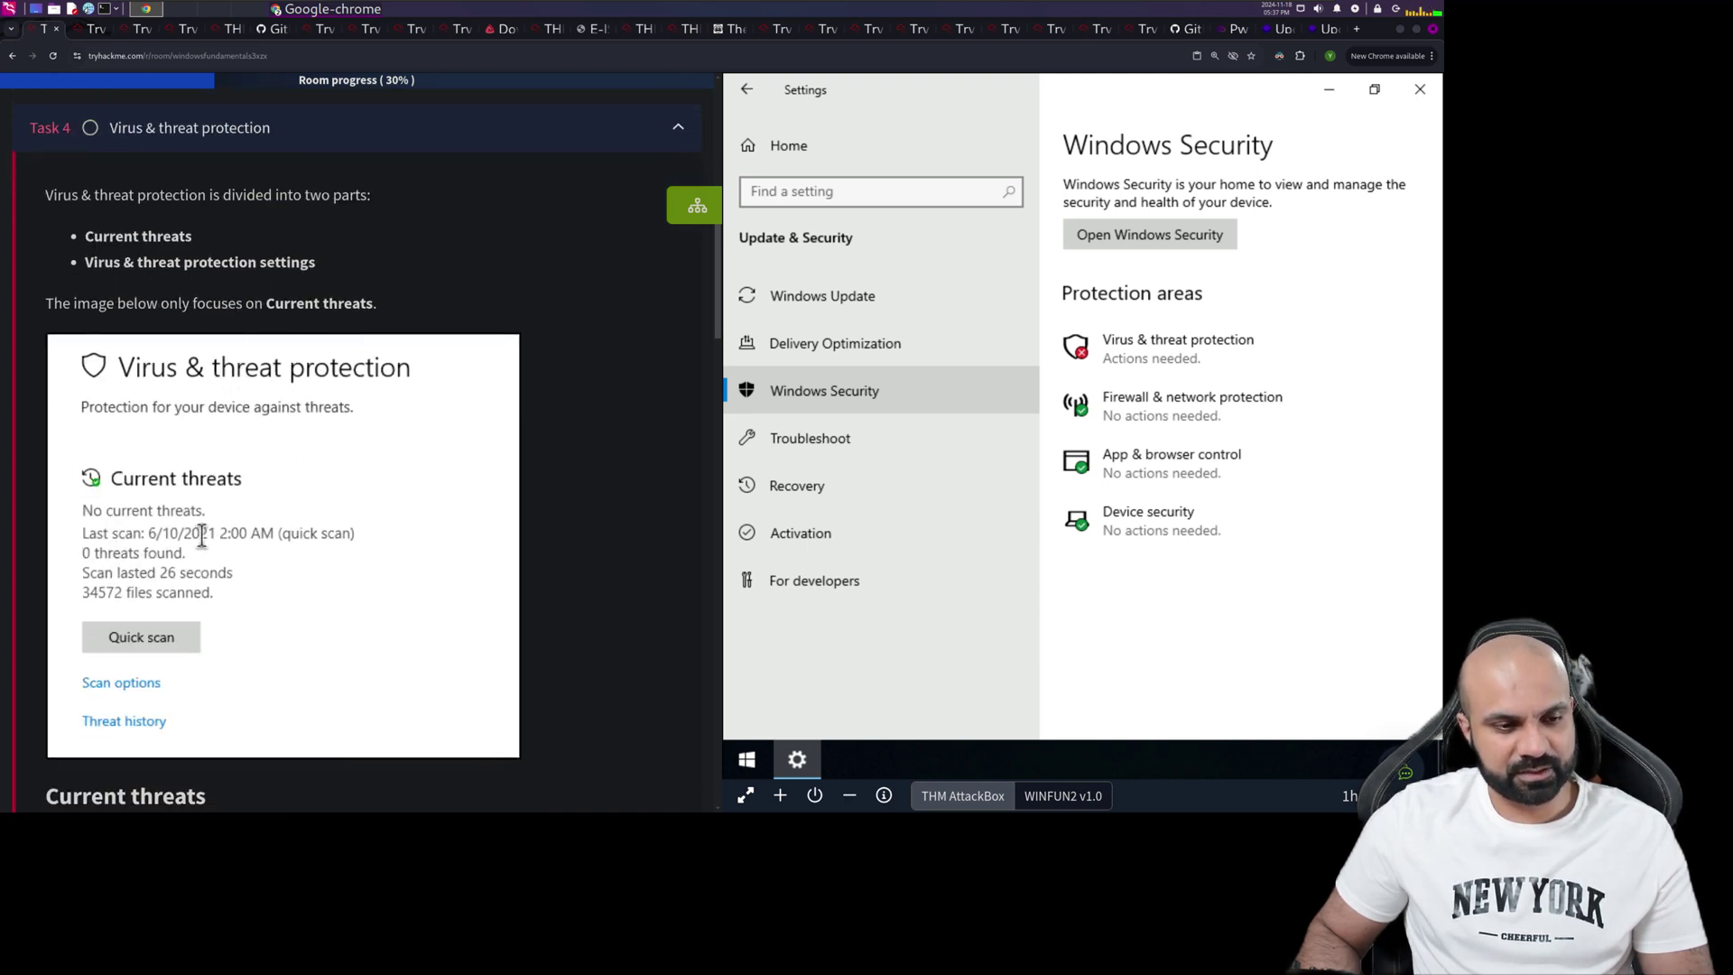
scroll(368, 506, down, 3)
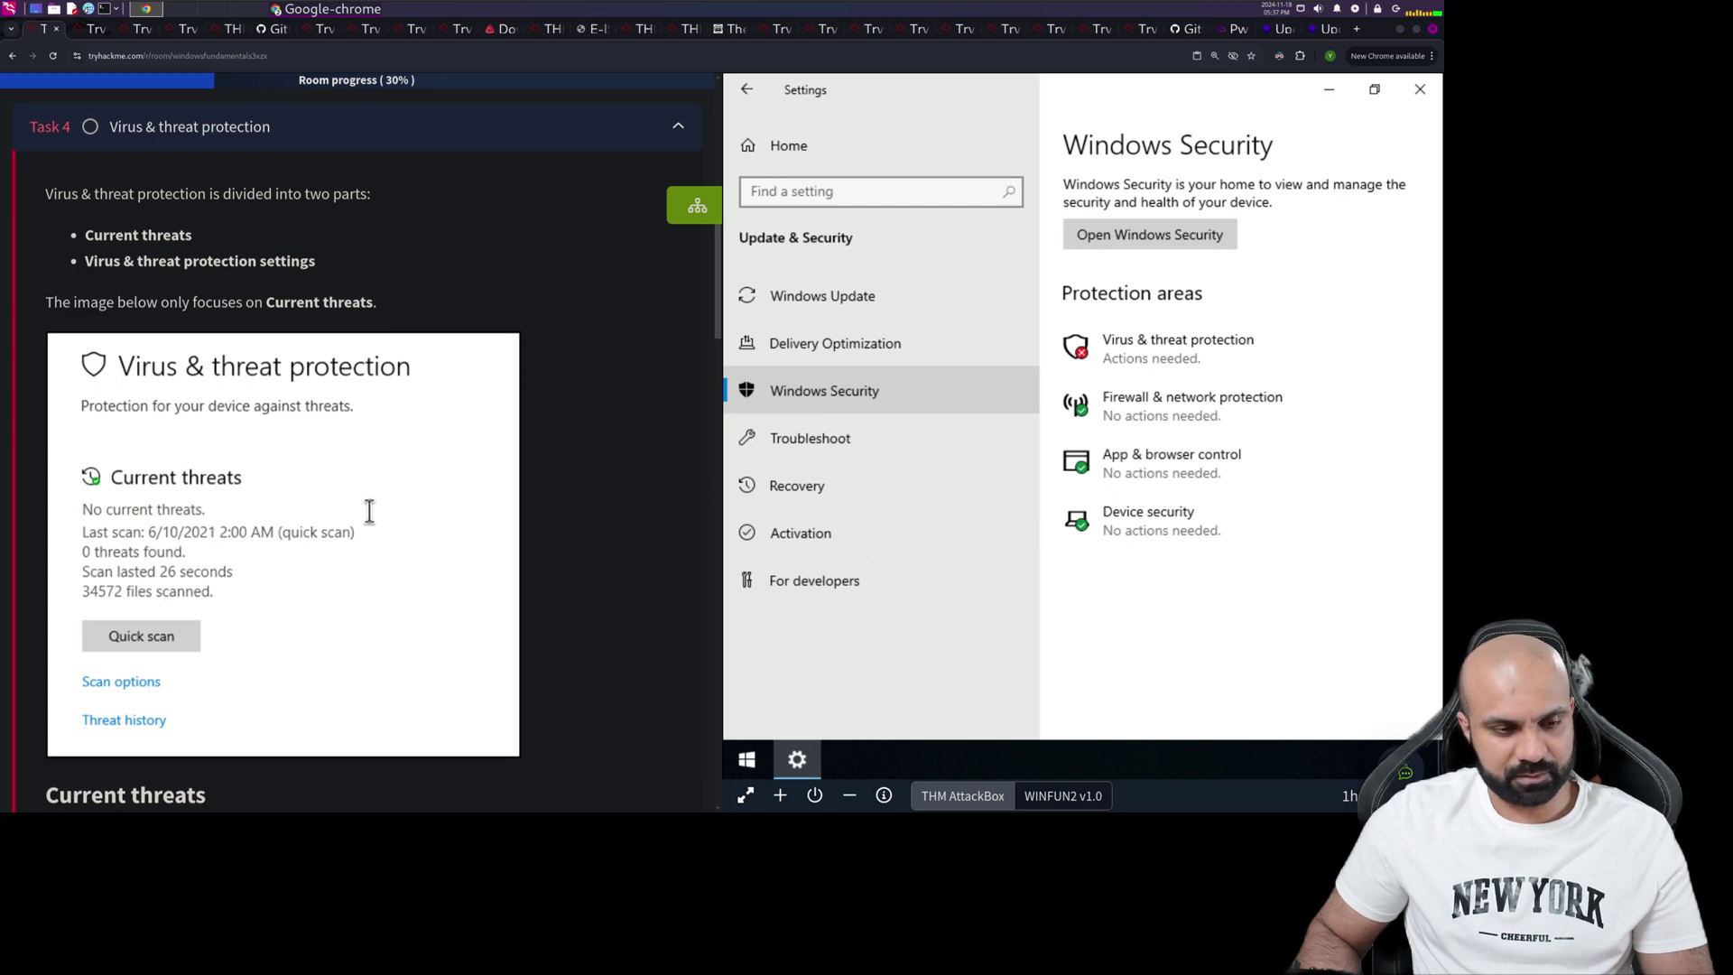
scroll(271, 496, down, 4)
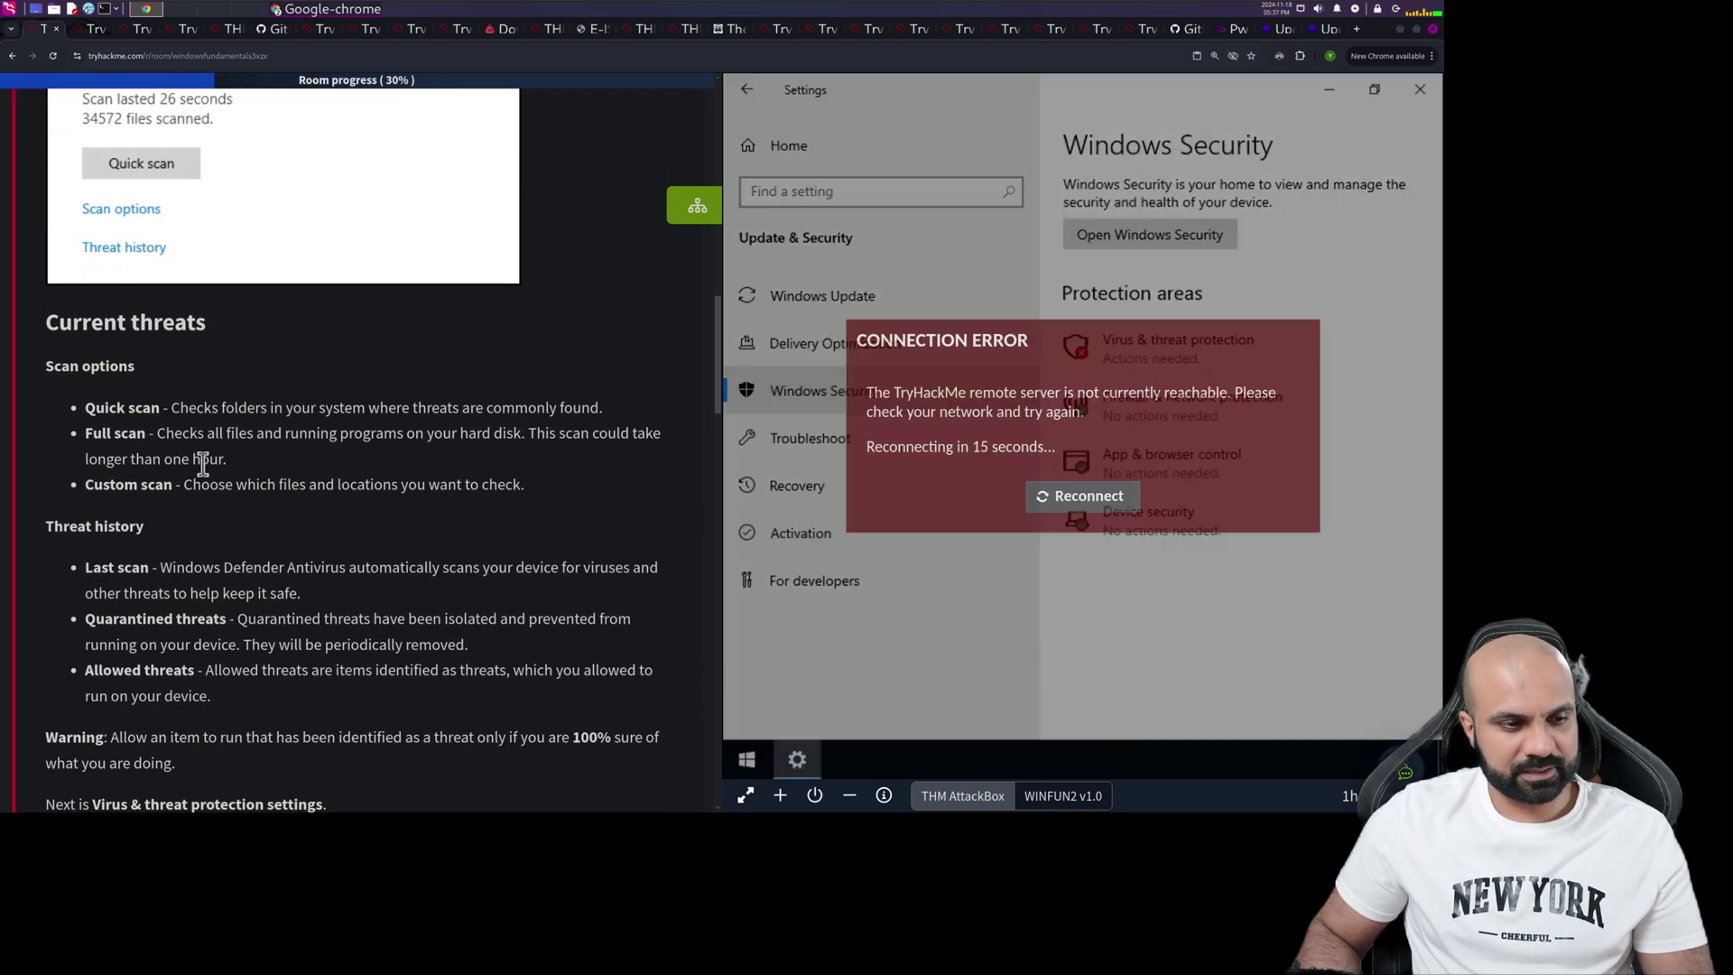
Reconnect the virtual machine's remote session and read Task 4's scan options, threat history and allowed-threats warning
click(1034, 496)
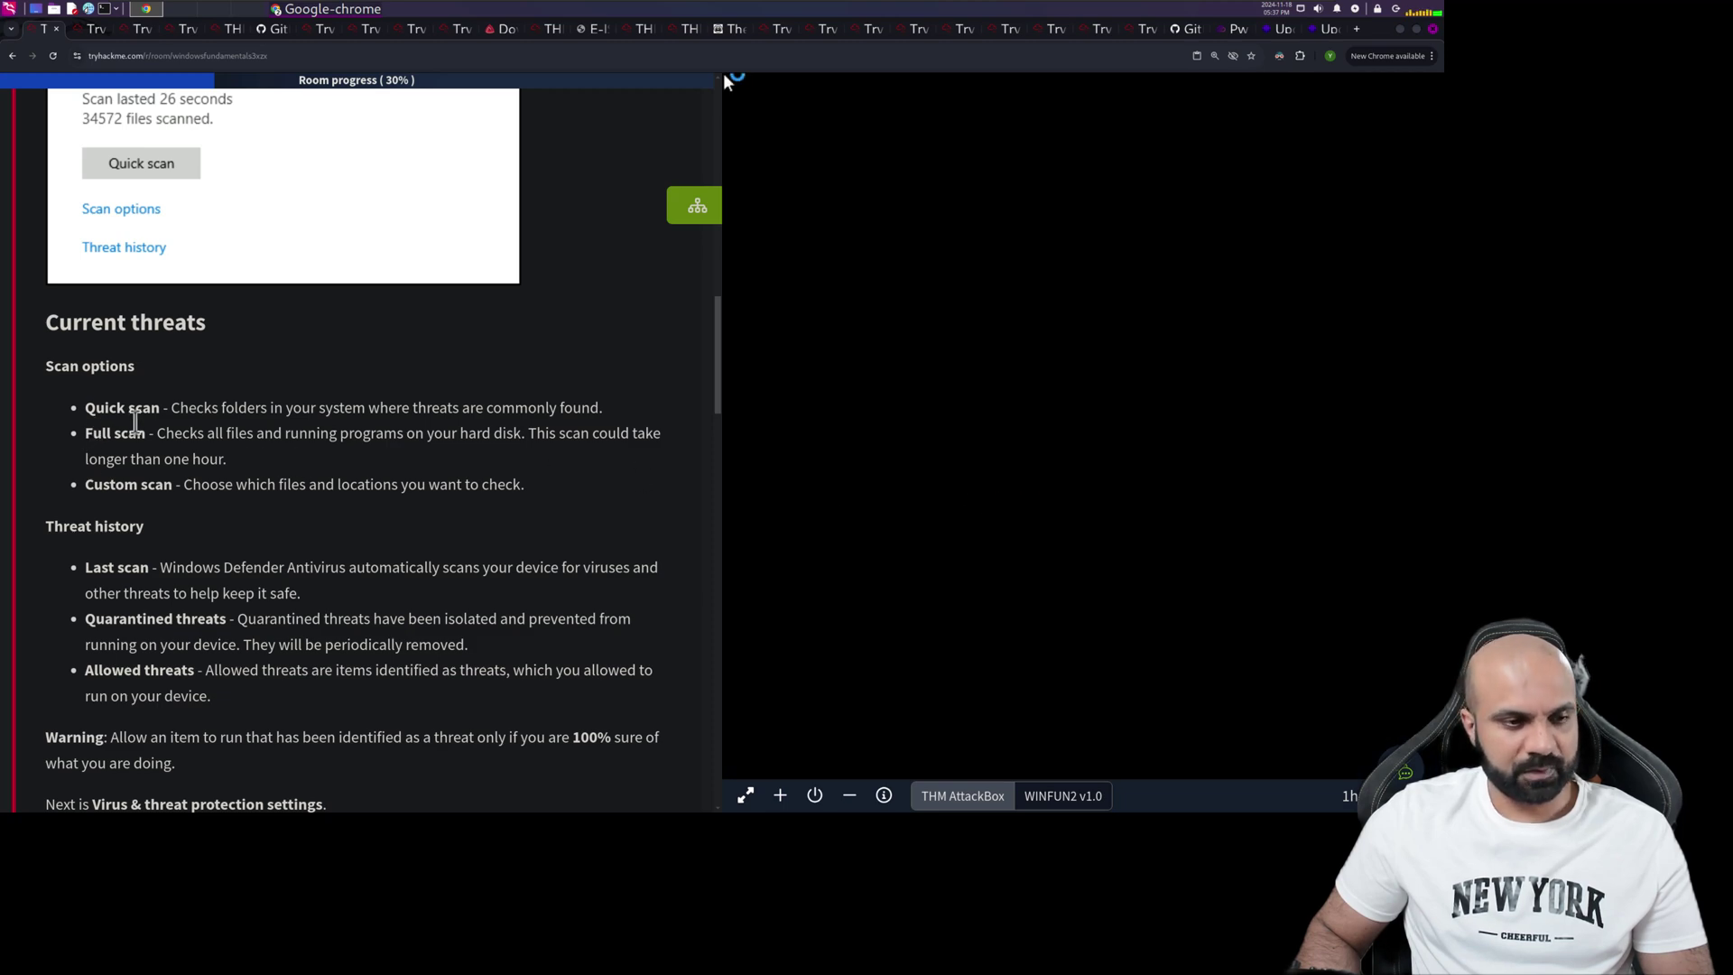
scroll(195, 381, down, 2)
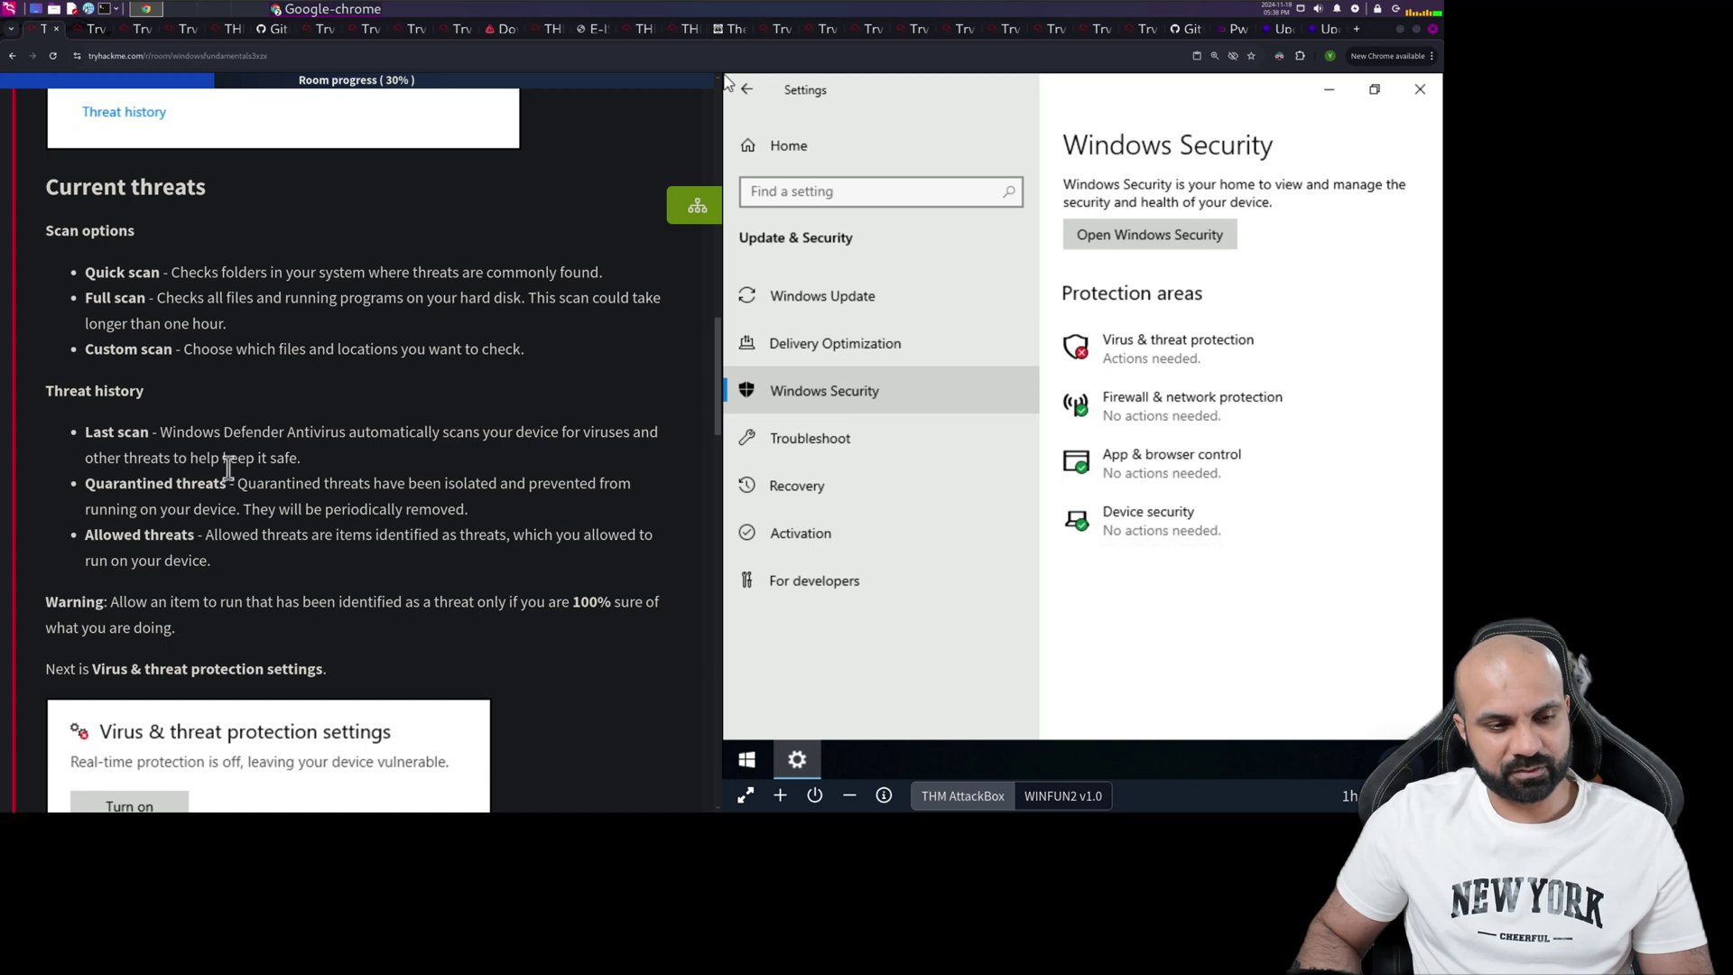
scroll(284, 469, down, 1)
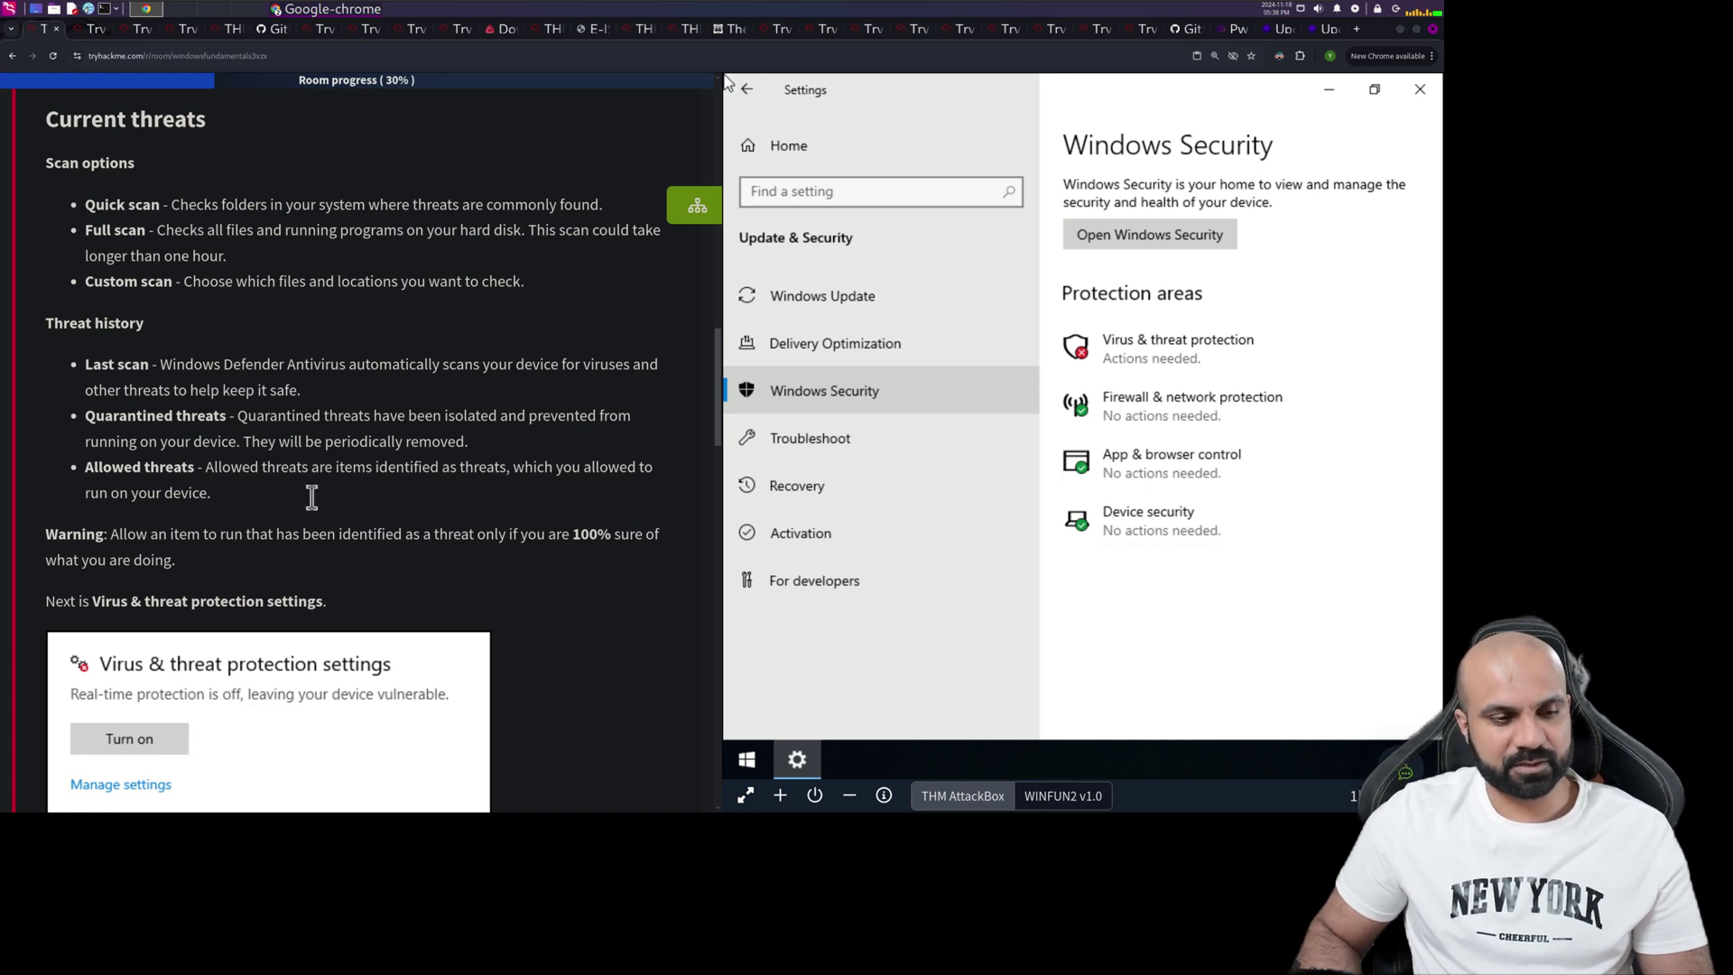
scroll(311, 496, down, 2)
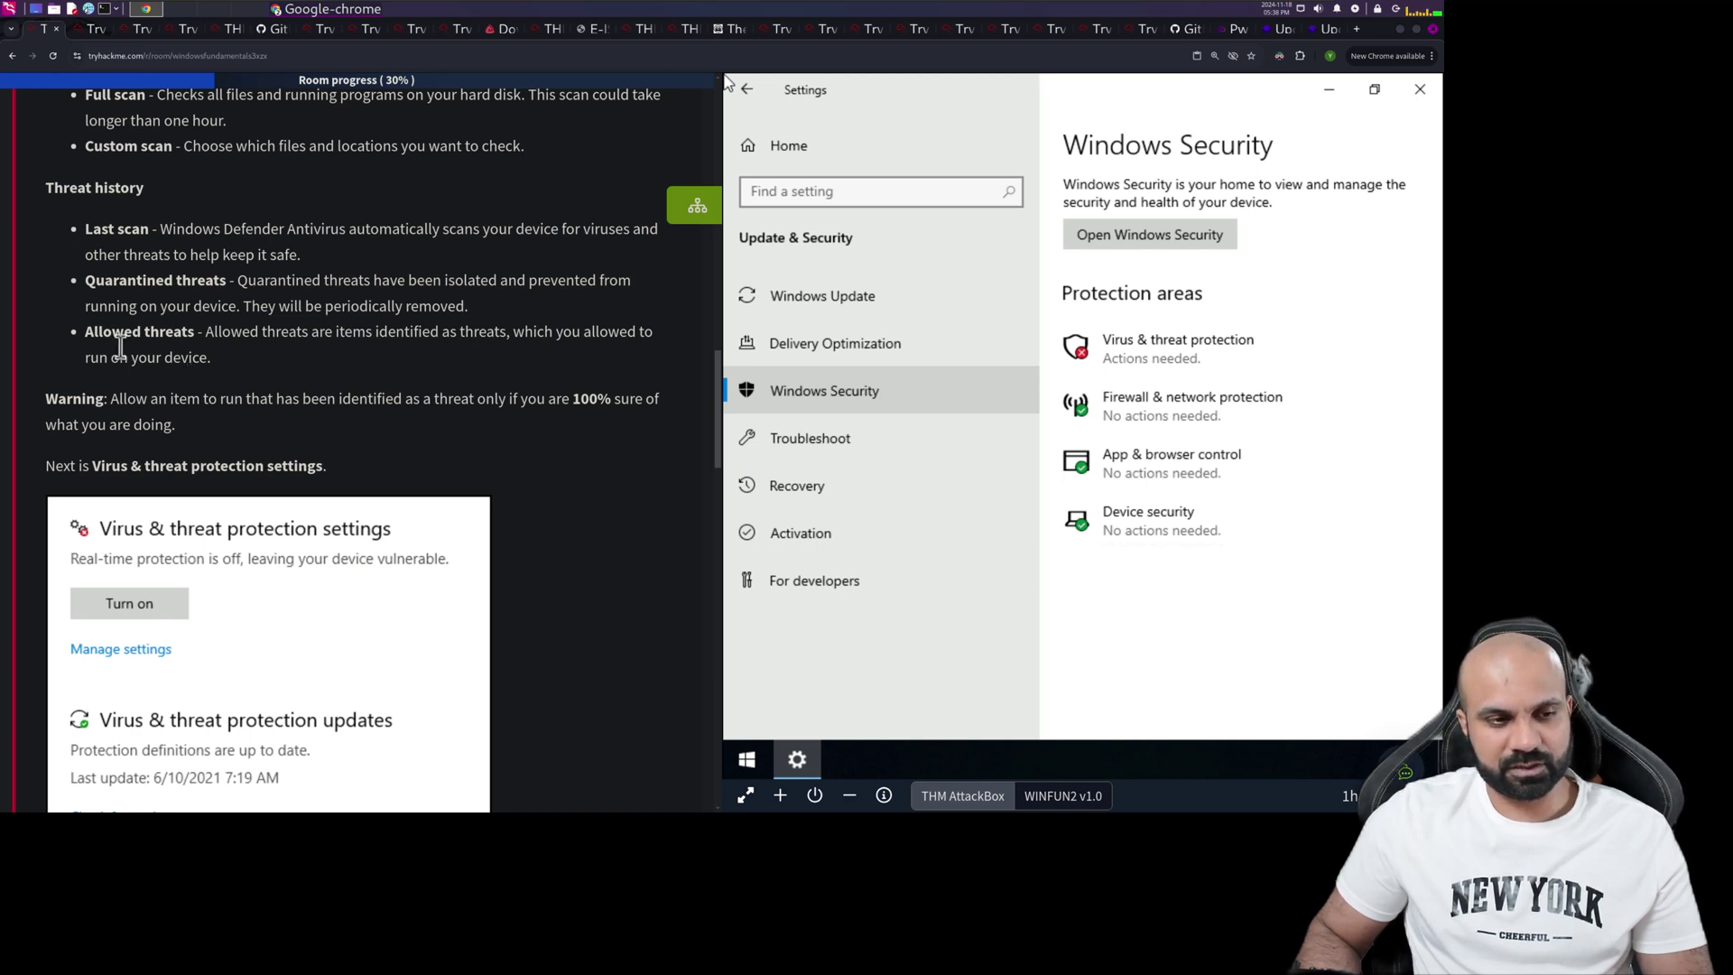
scroll(120, 345, down, 1)
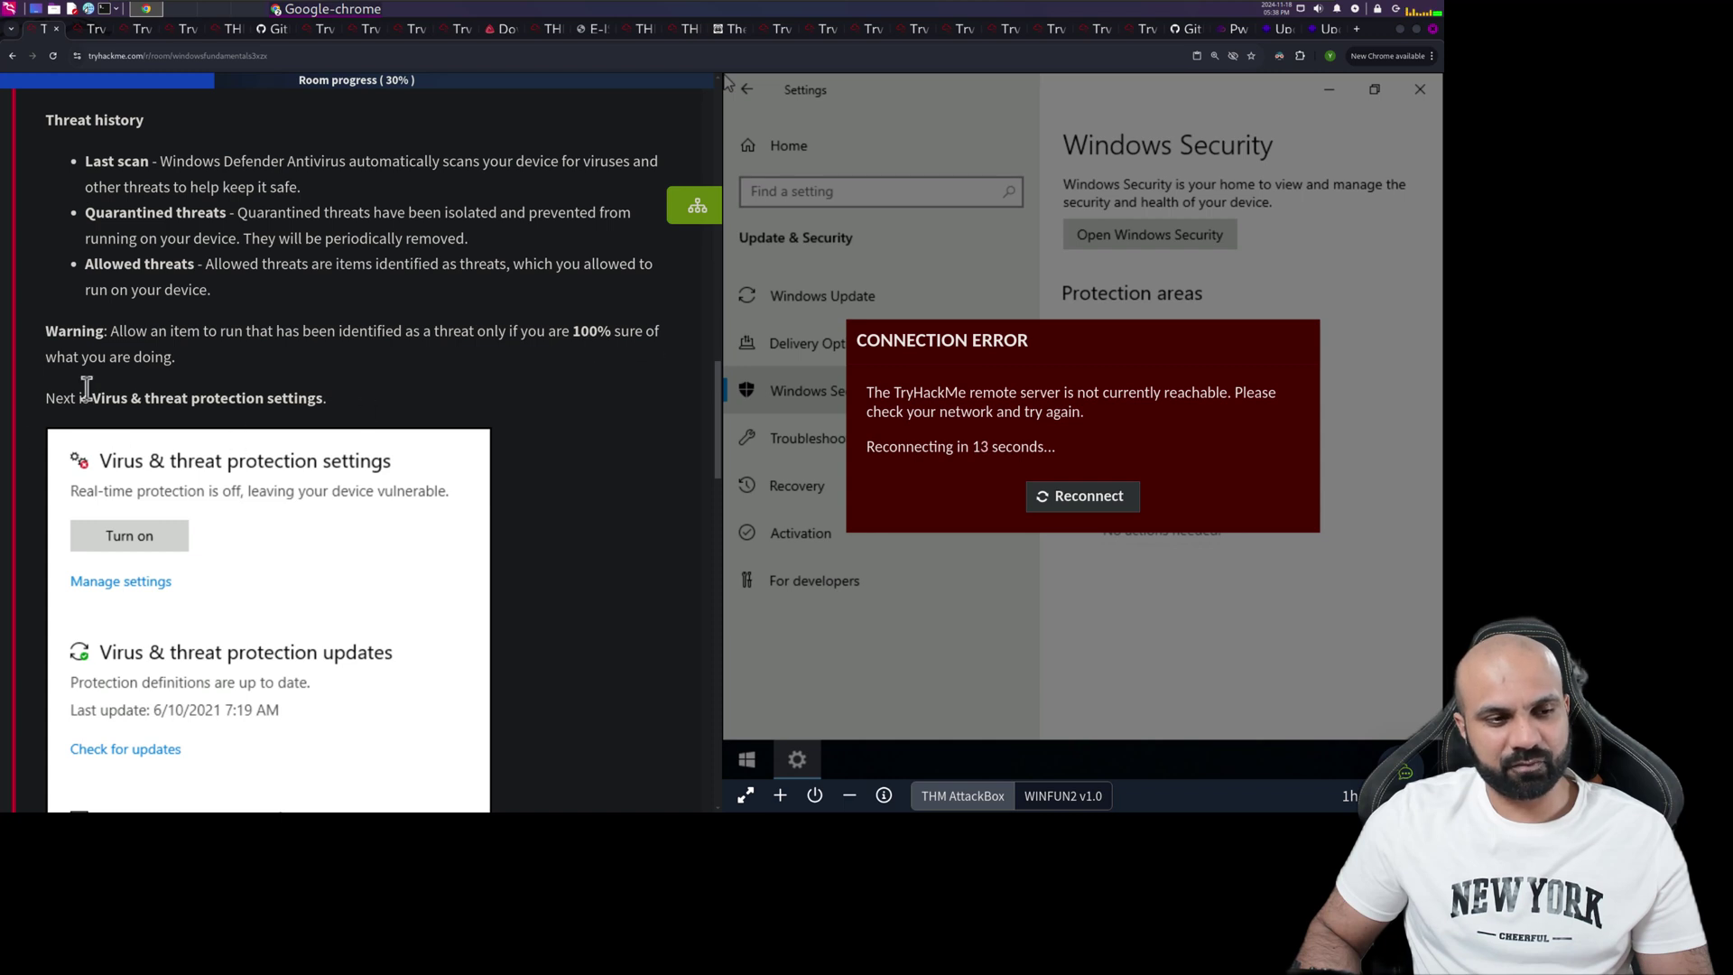
Restore the dropped remote session and read on to Task 4's Virus & threat protection settings explanations
click(1117, 504)
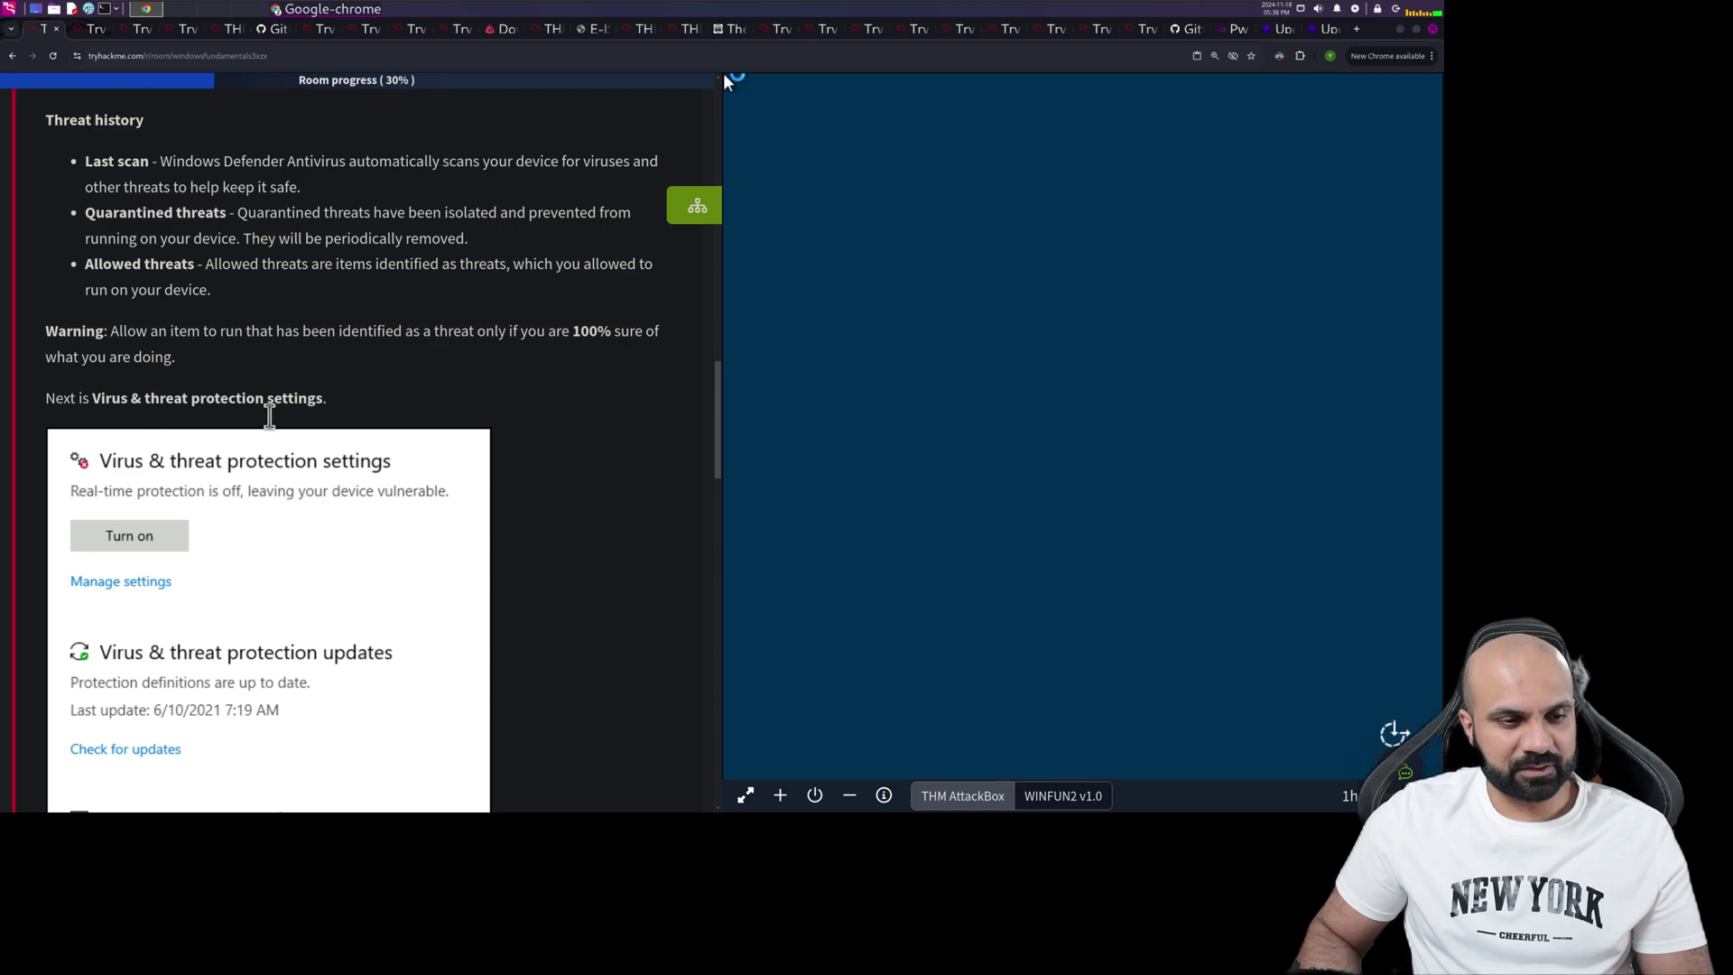
scroll(307, 442, down, 1)
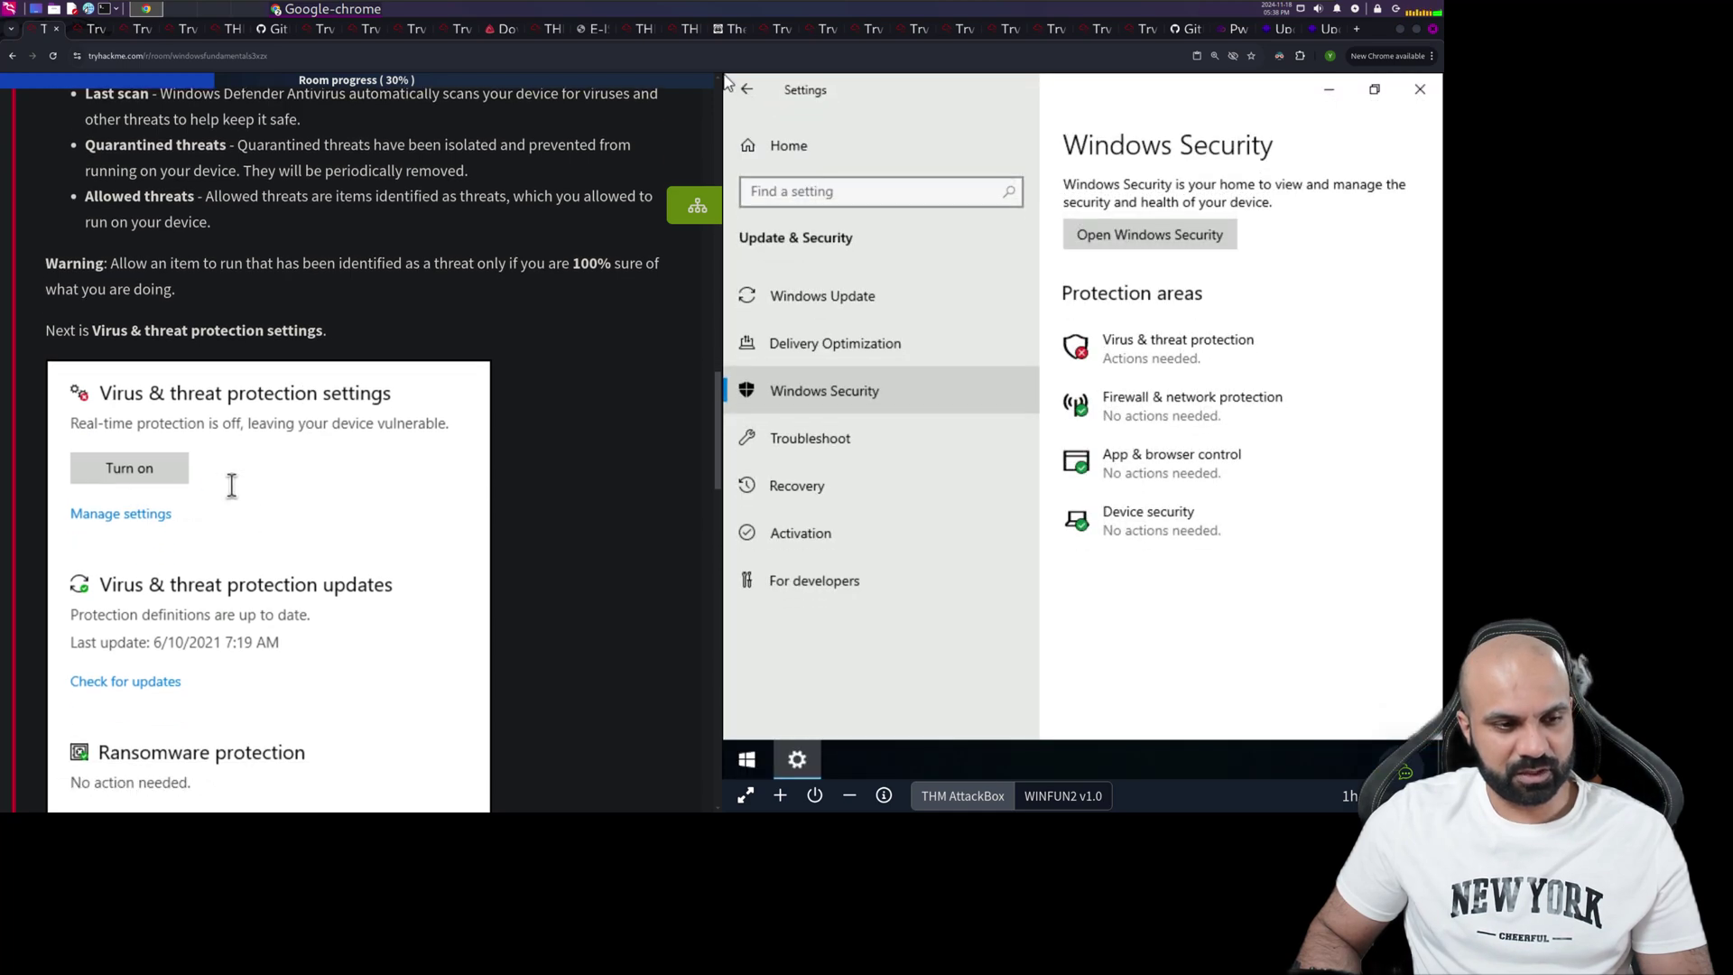
scroll(236, 487, down, 3)
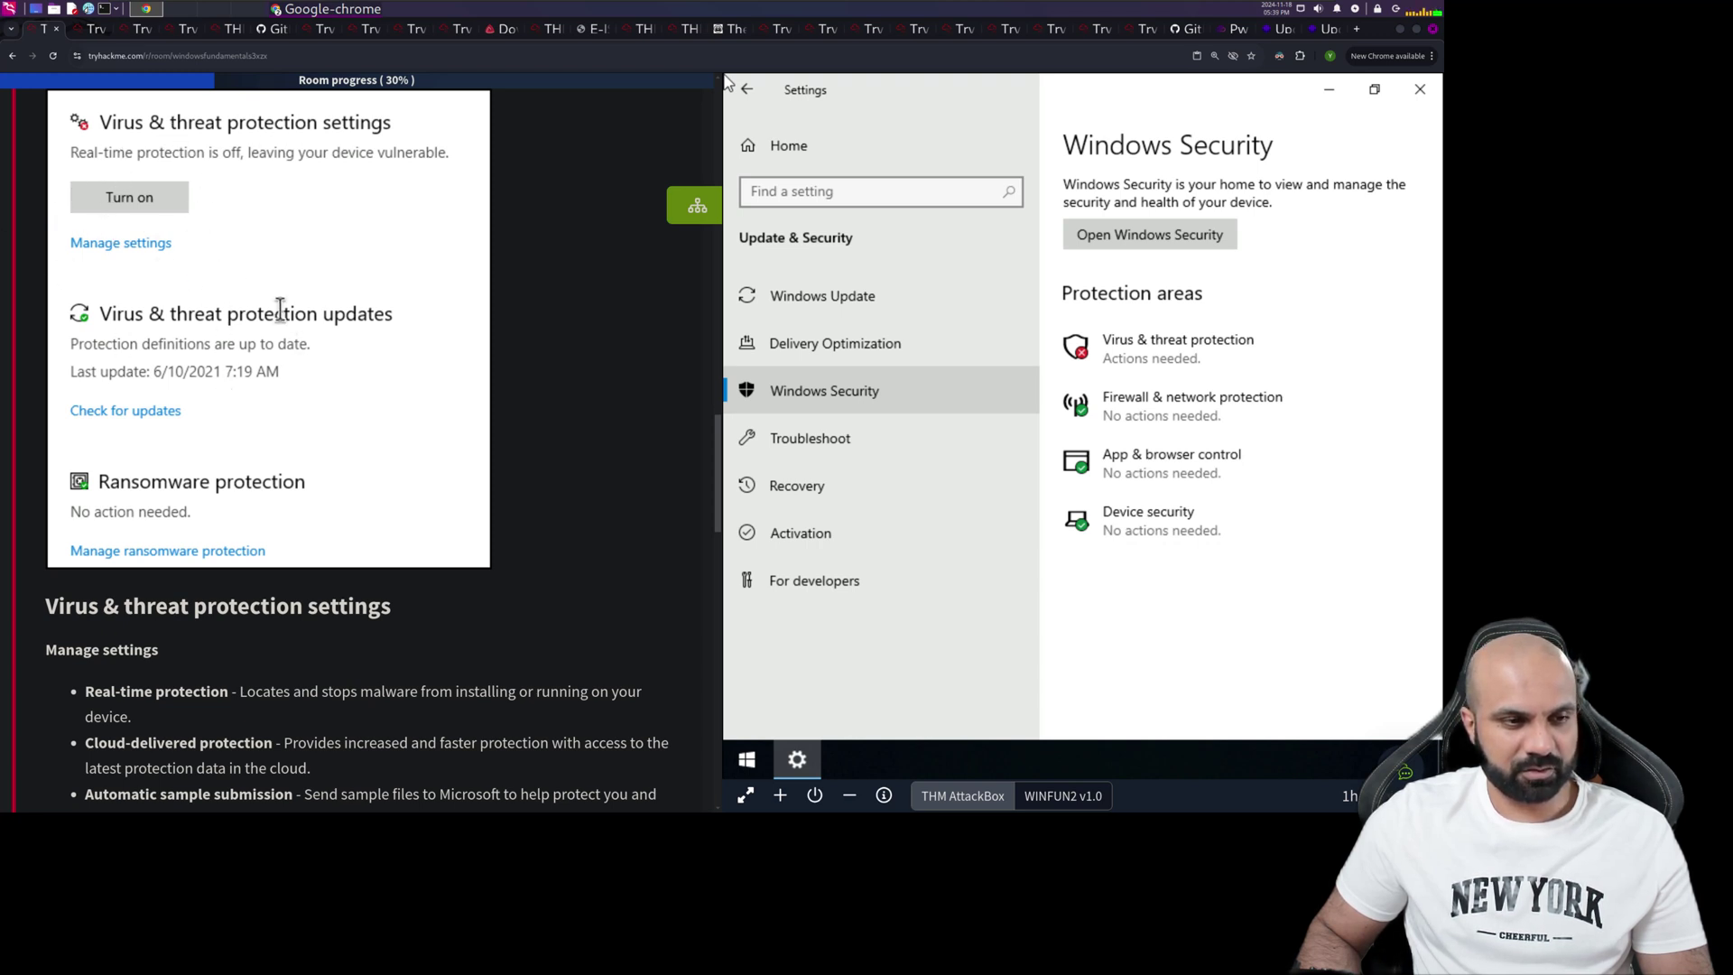
scroll(474, 547, down, 4)
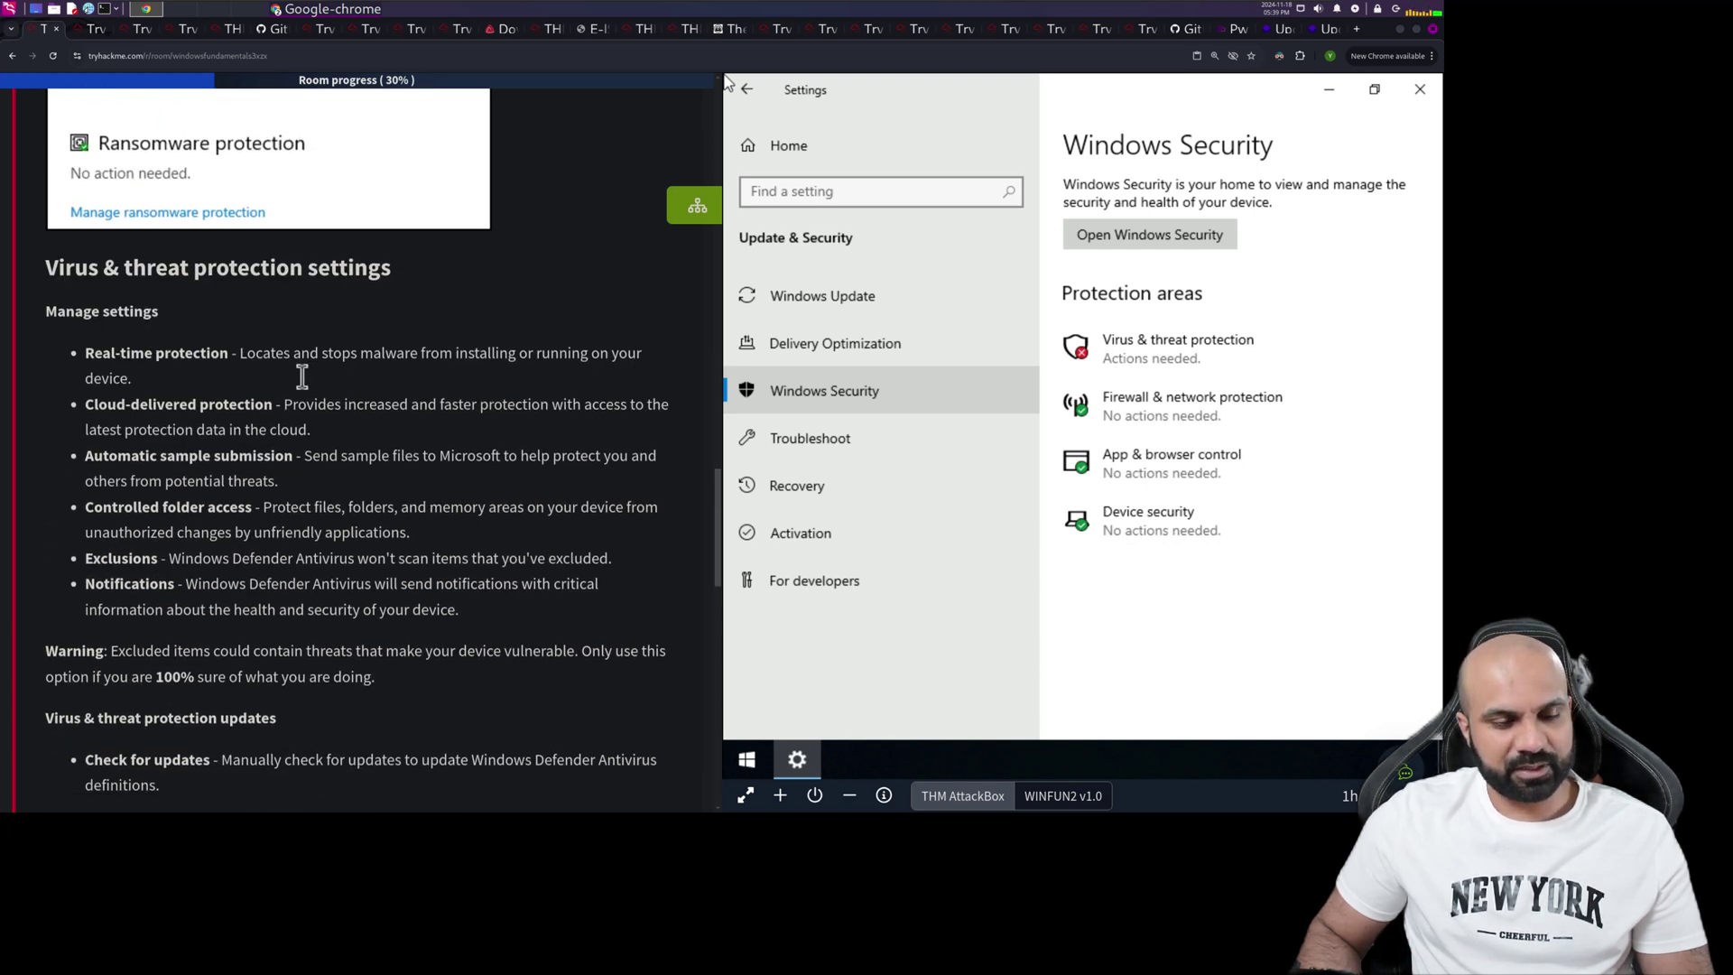
Open Virus & threat protection in the virtual machine and review its threats, settings, updates and ransomware protection sections
click(1242, 343)
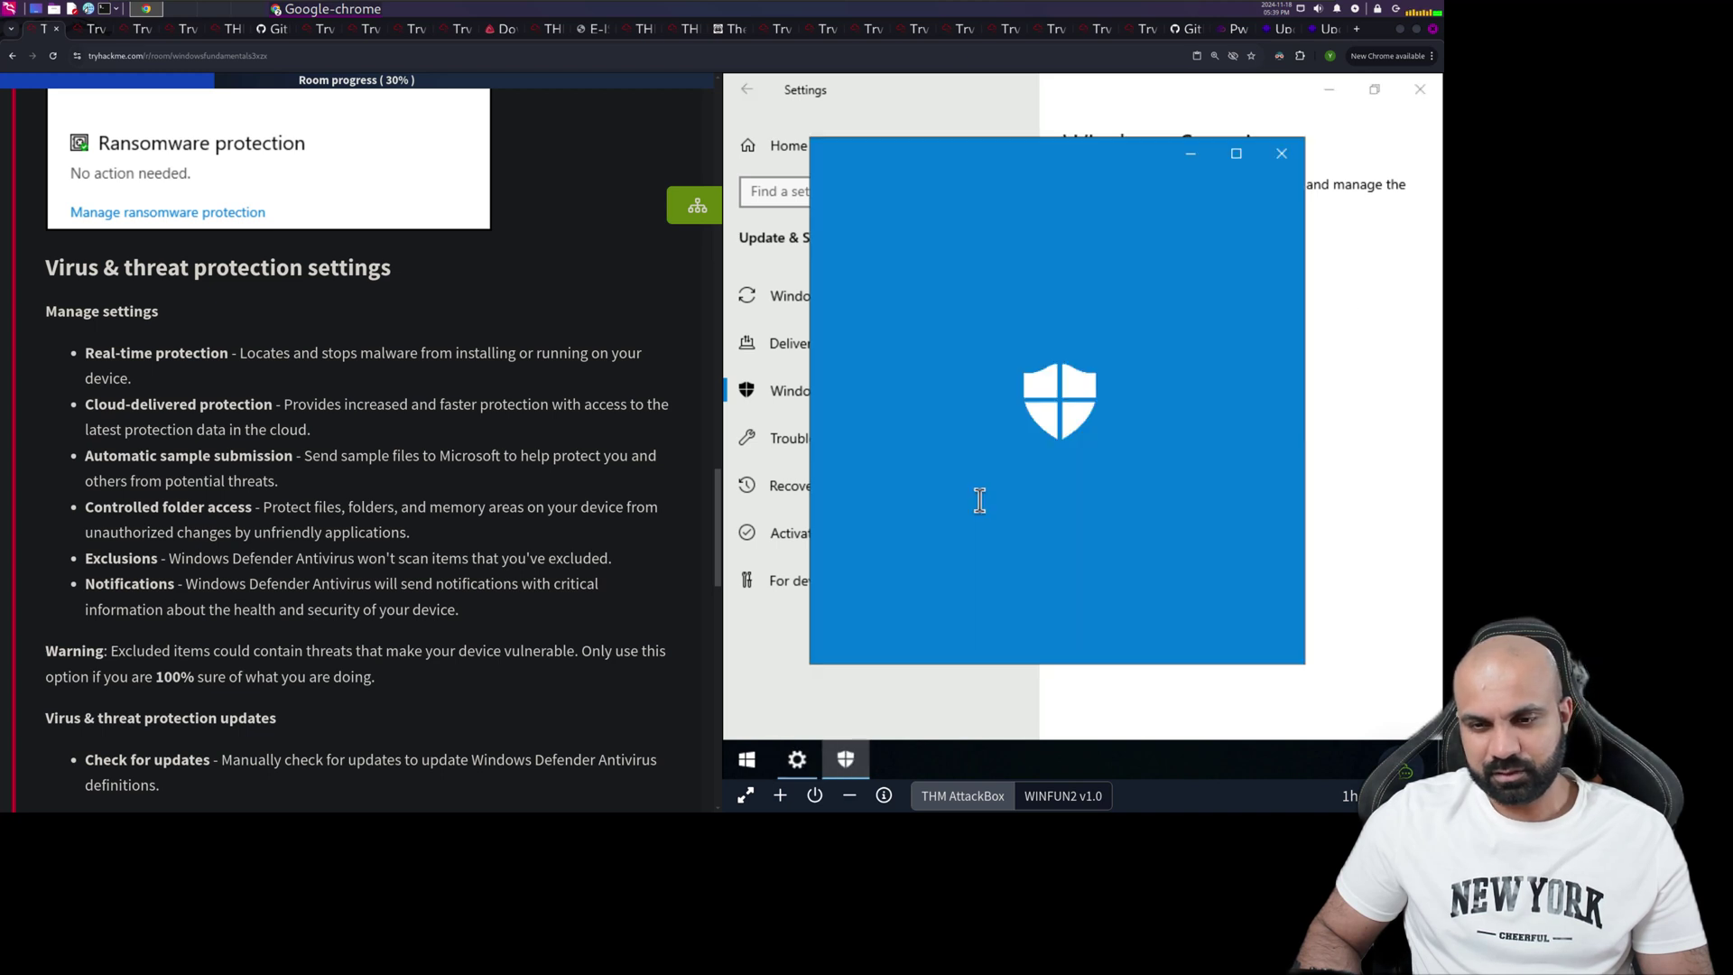
scroll(1029, 434, down, 5)
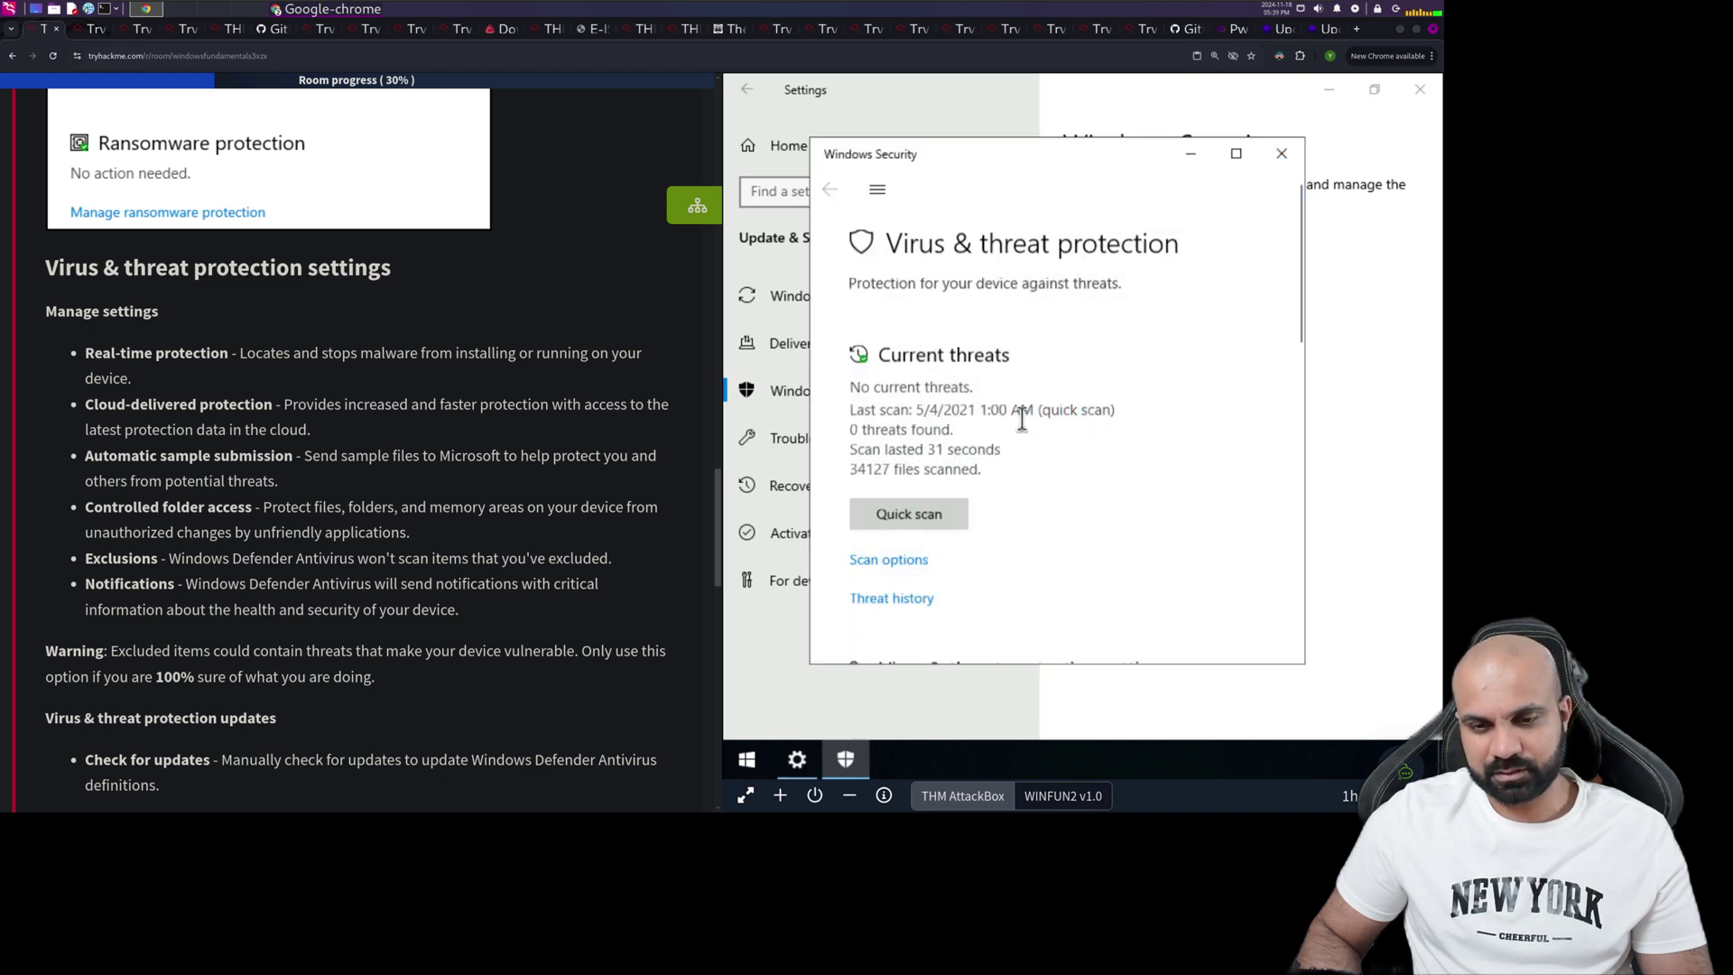
scroll(1025, 418, down, 8)
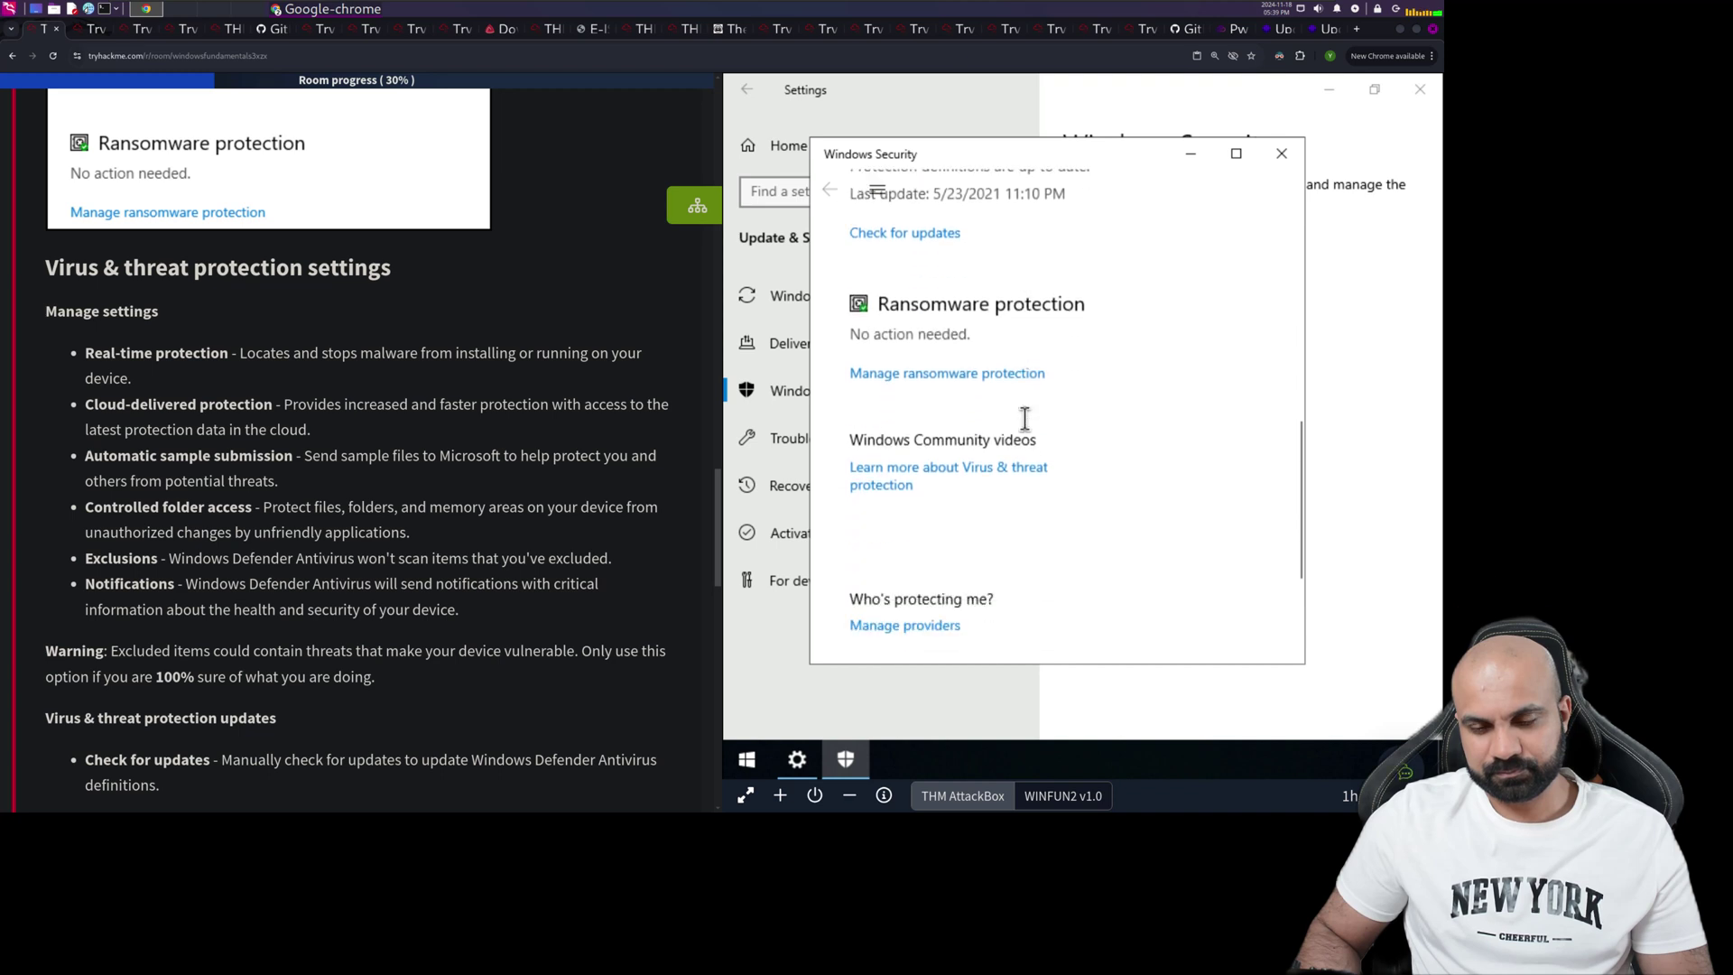
scroll(1024, 418, up, 6)
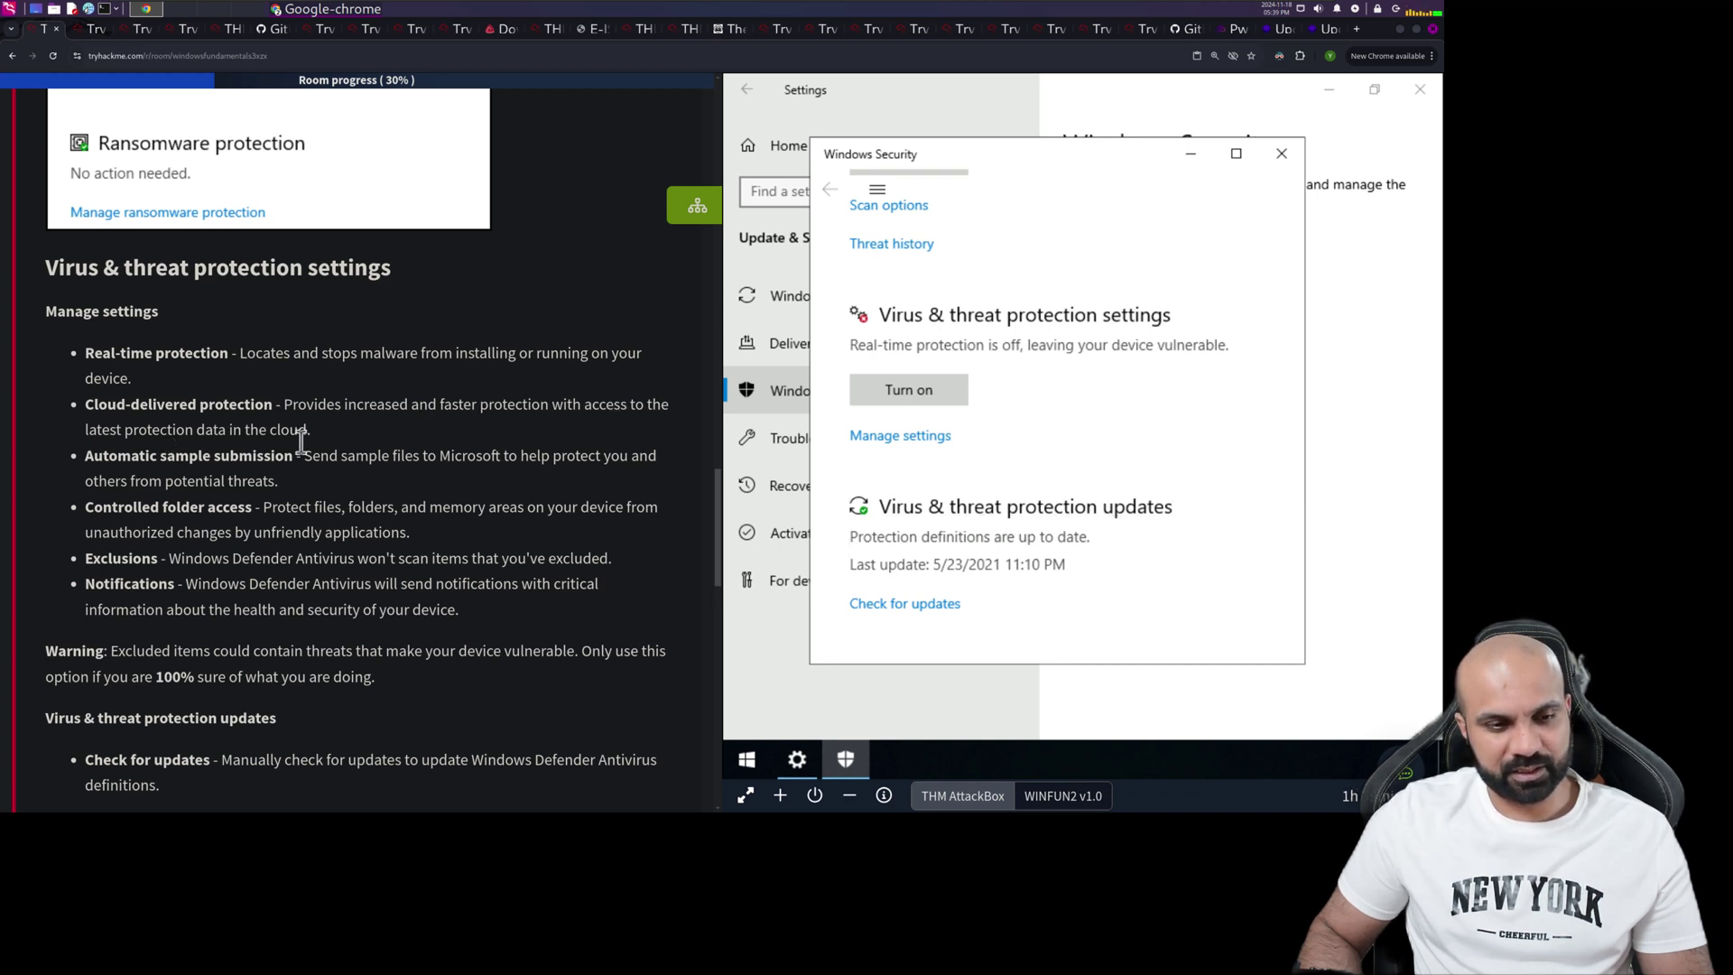
scroll(959, 442, down, 2)
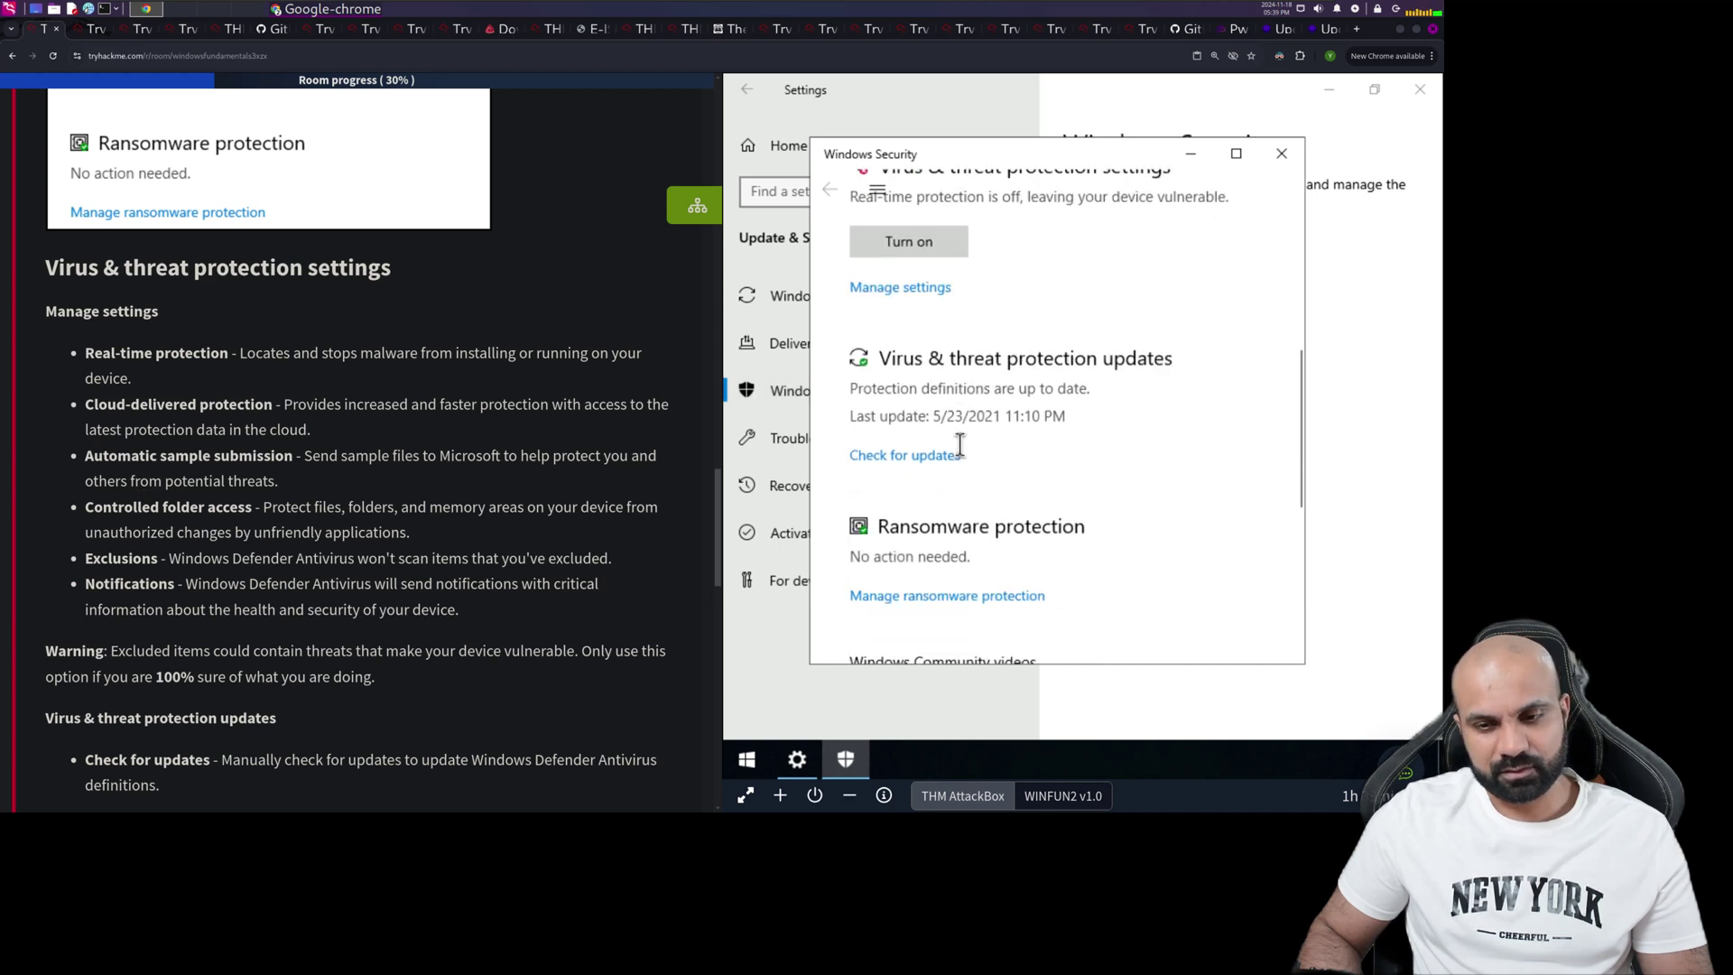
scroll(960, 442, down, 3)
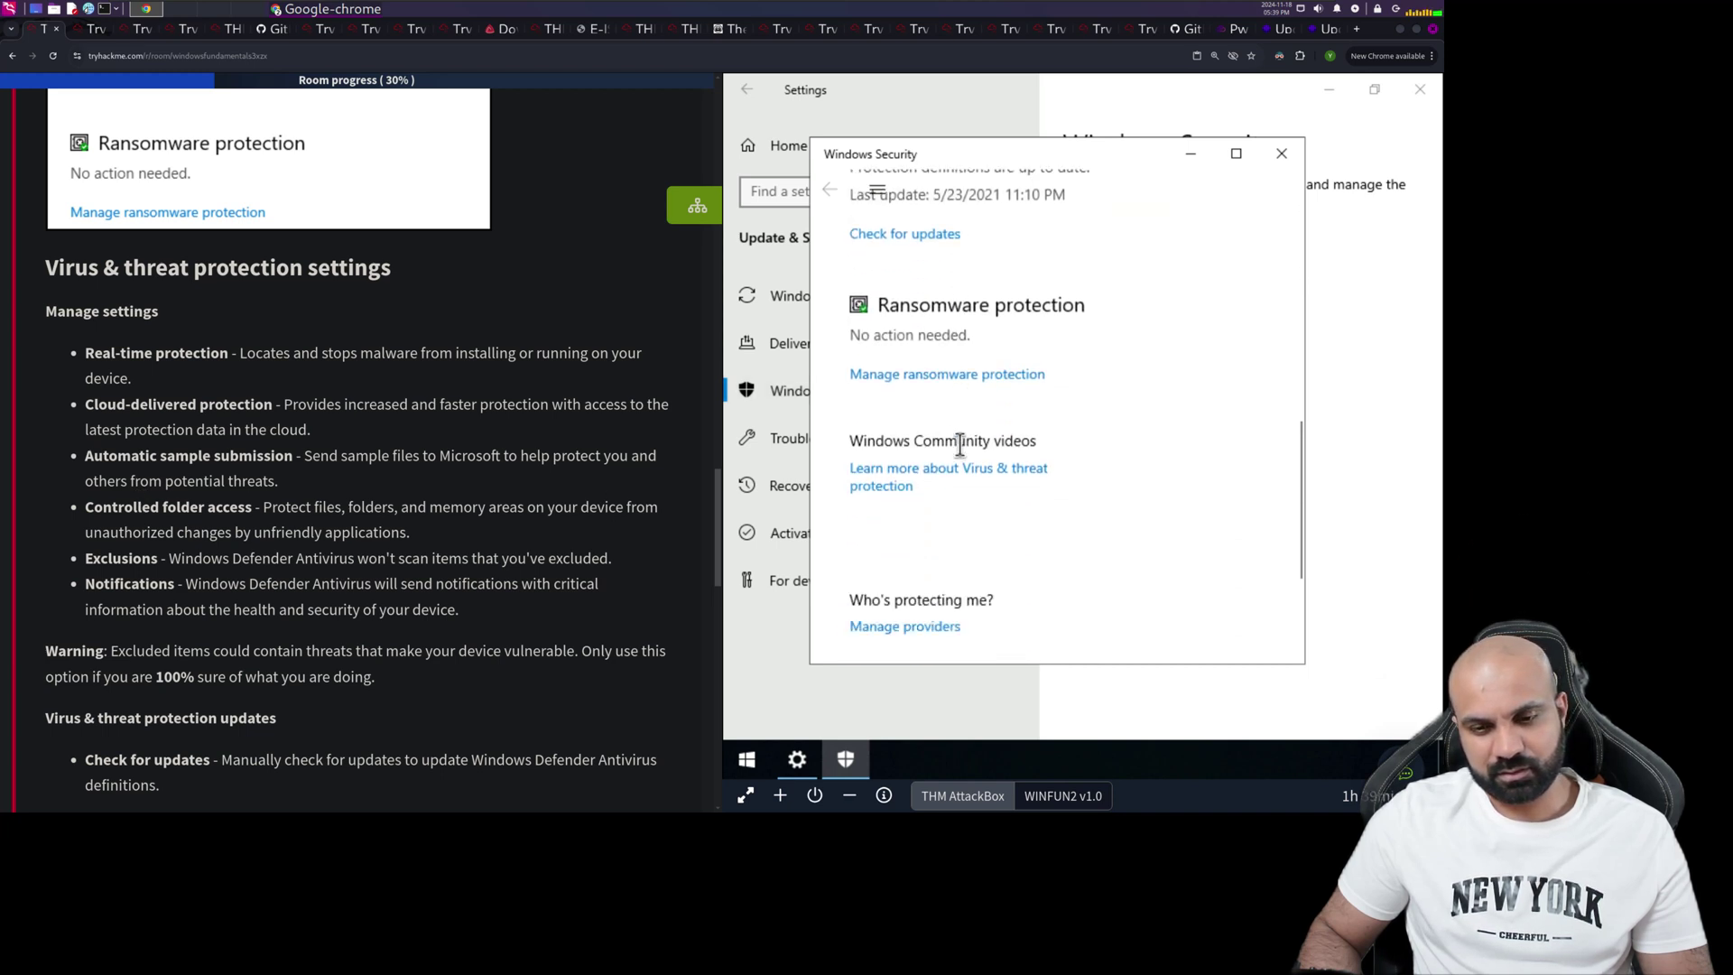
scroll(960, 442, up, 4)
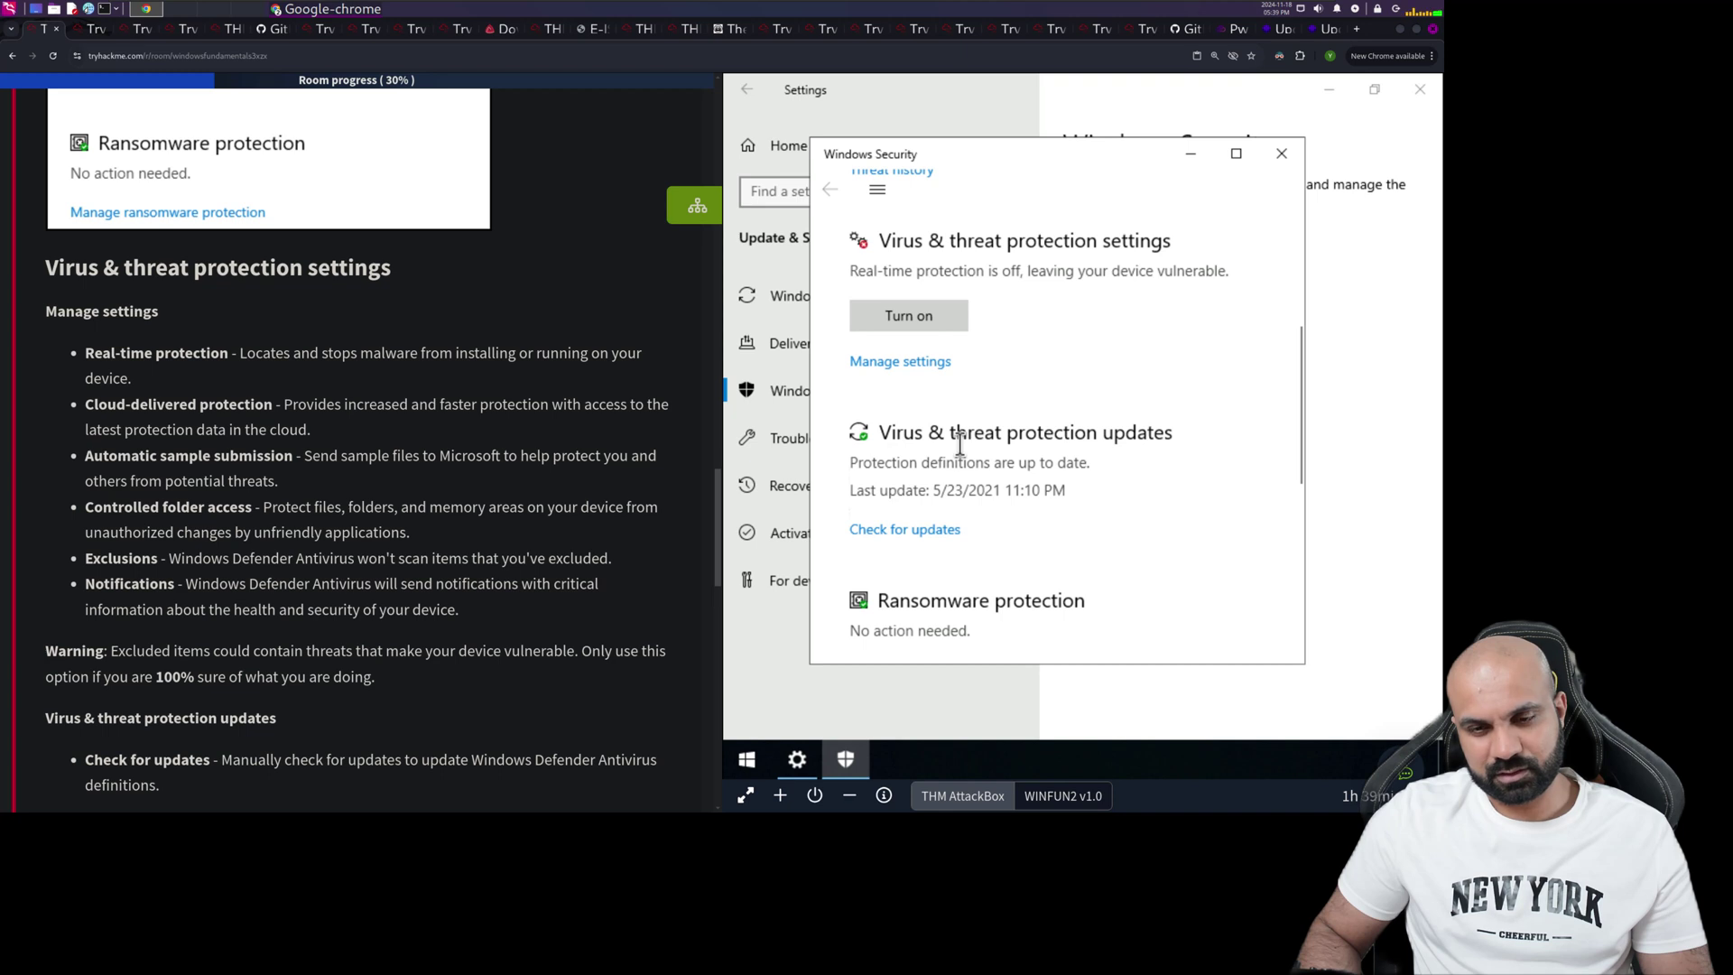
Open the Virus & threat protection settings in the virtual machine and review real-time and cloud-delivered protection
click(915, 362)
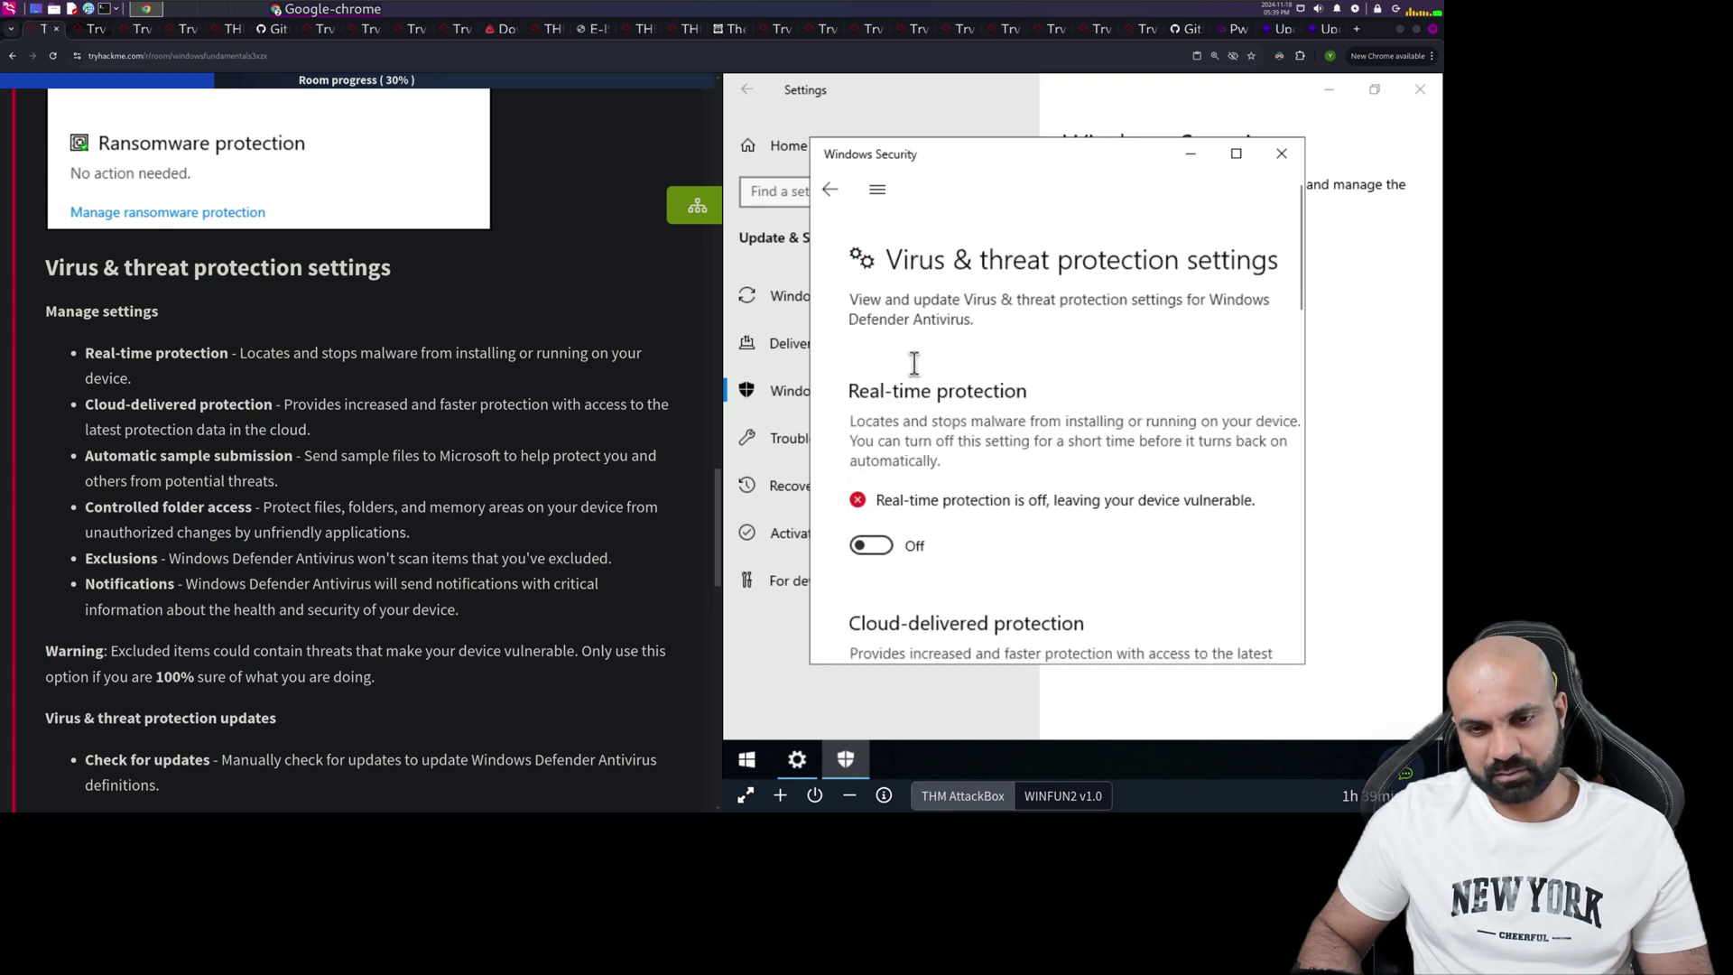
scroll(1058, 408, down, 1)
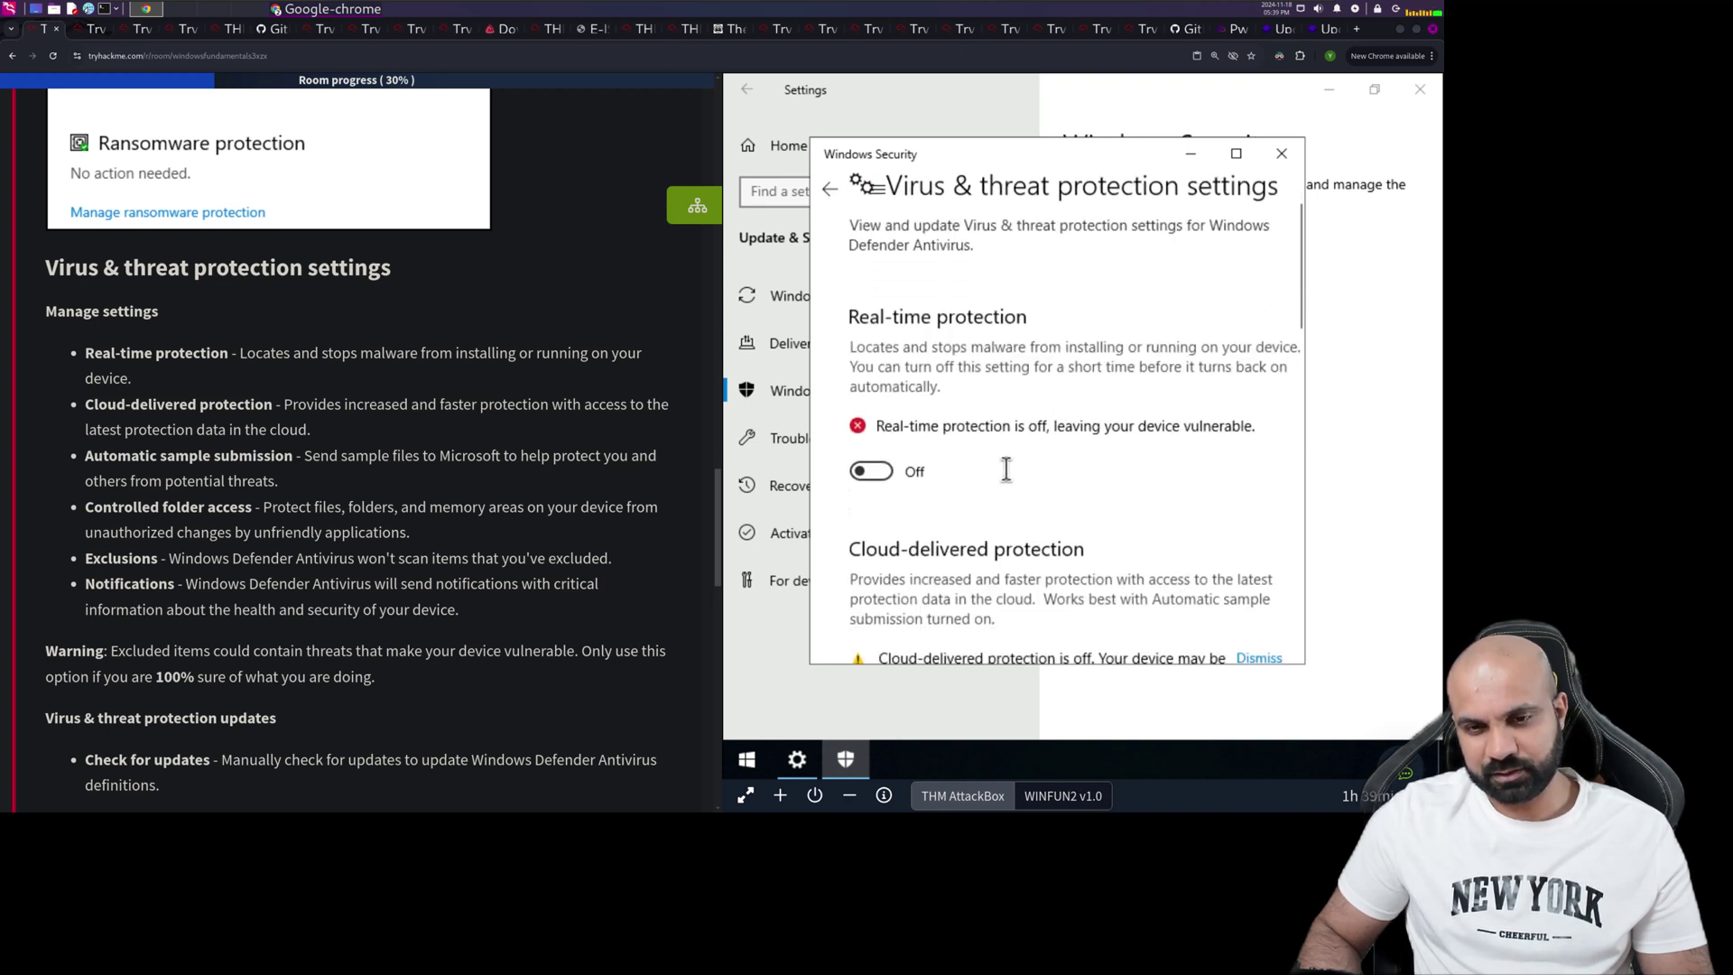
scroll(1006, 469, down, 2)
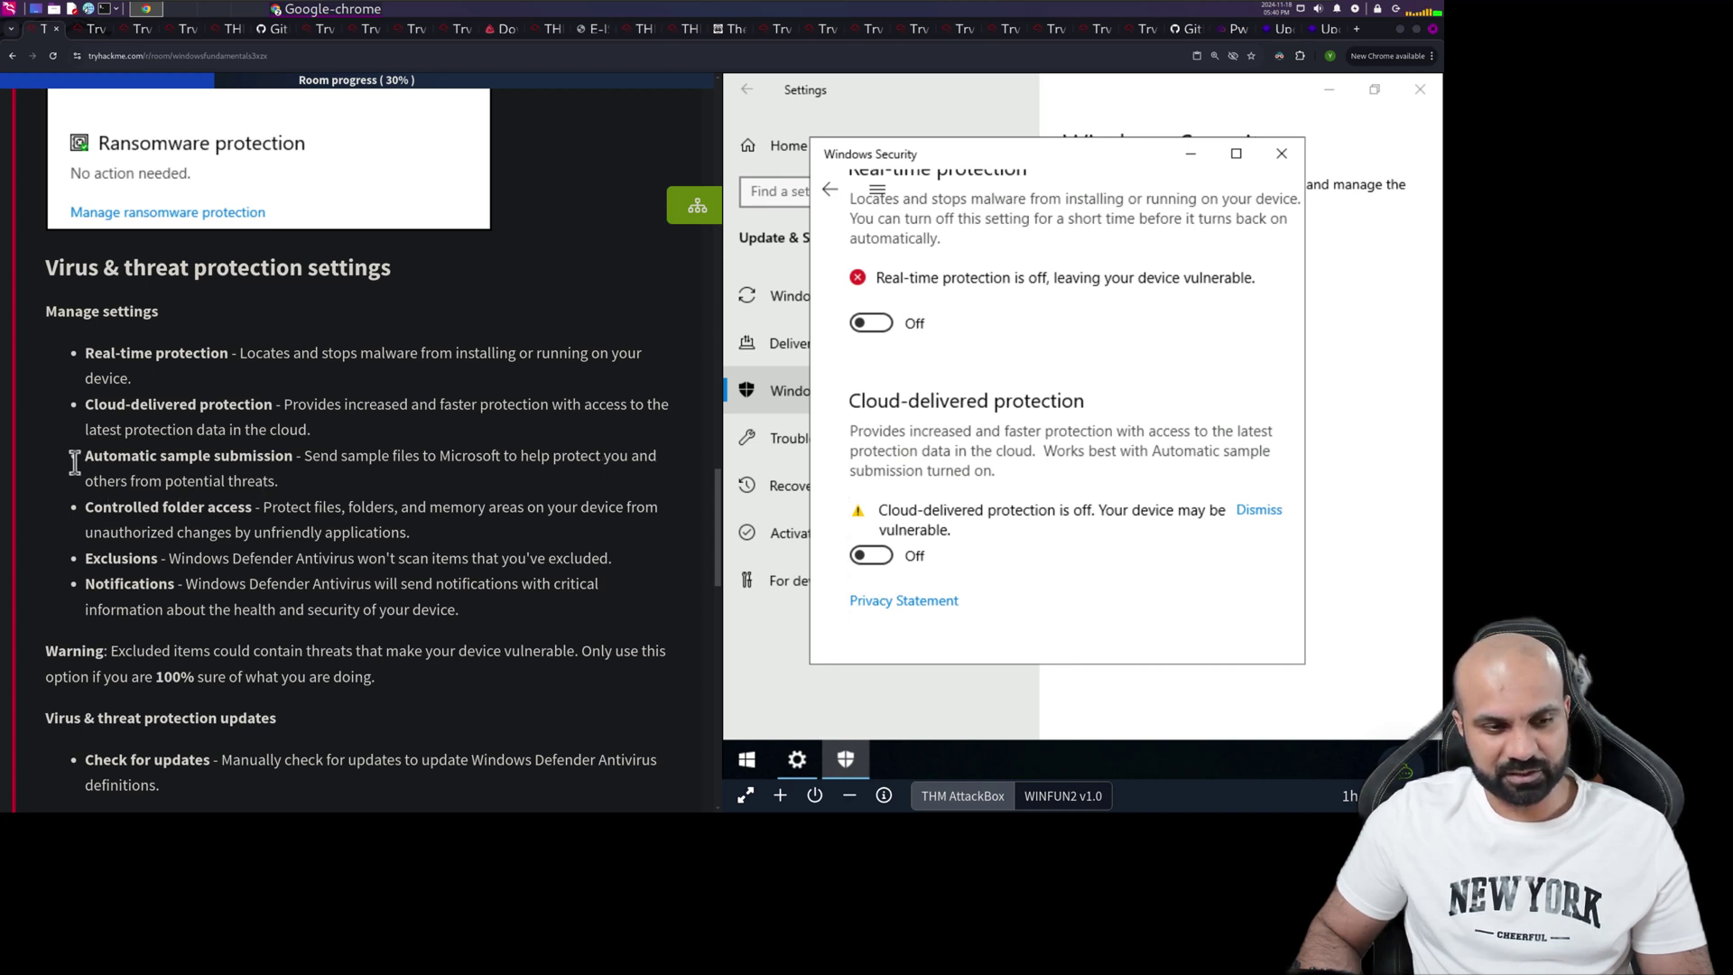
Read Task 4 from Automatic sample submission through updates, ransomware protection and the on-demand scan tip to its question
drag(89, 462, 278, 481)
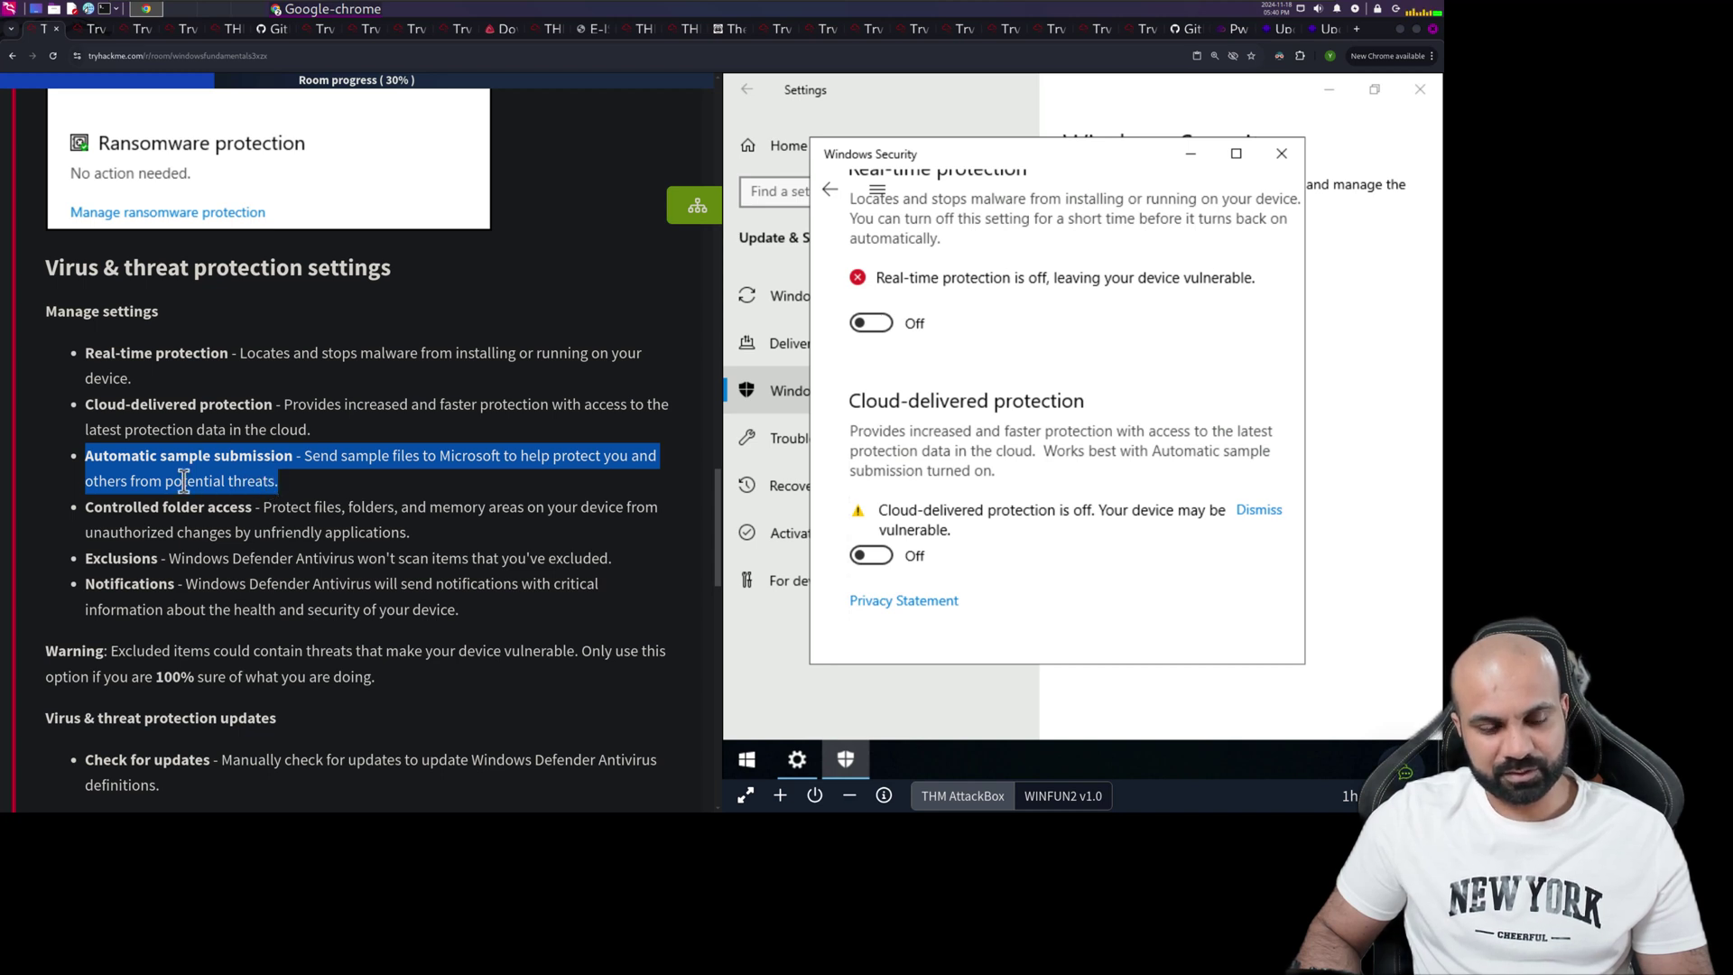
scroll(244, 476, down, 1)
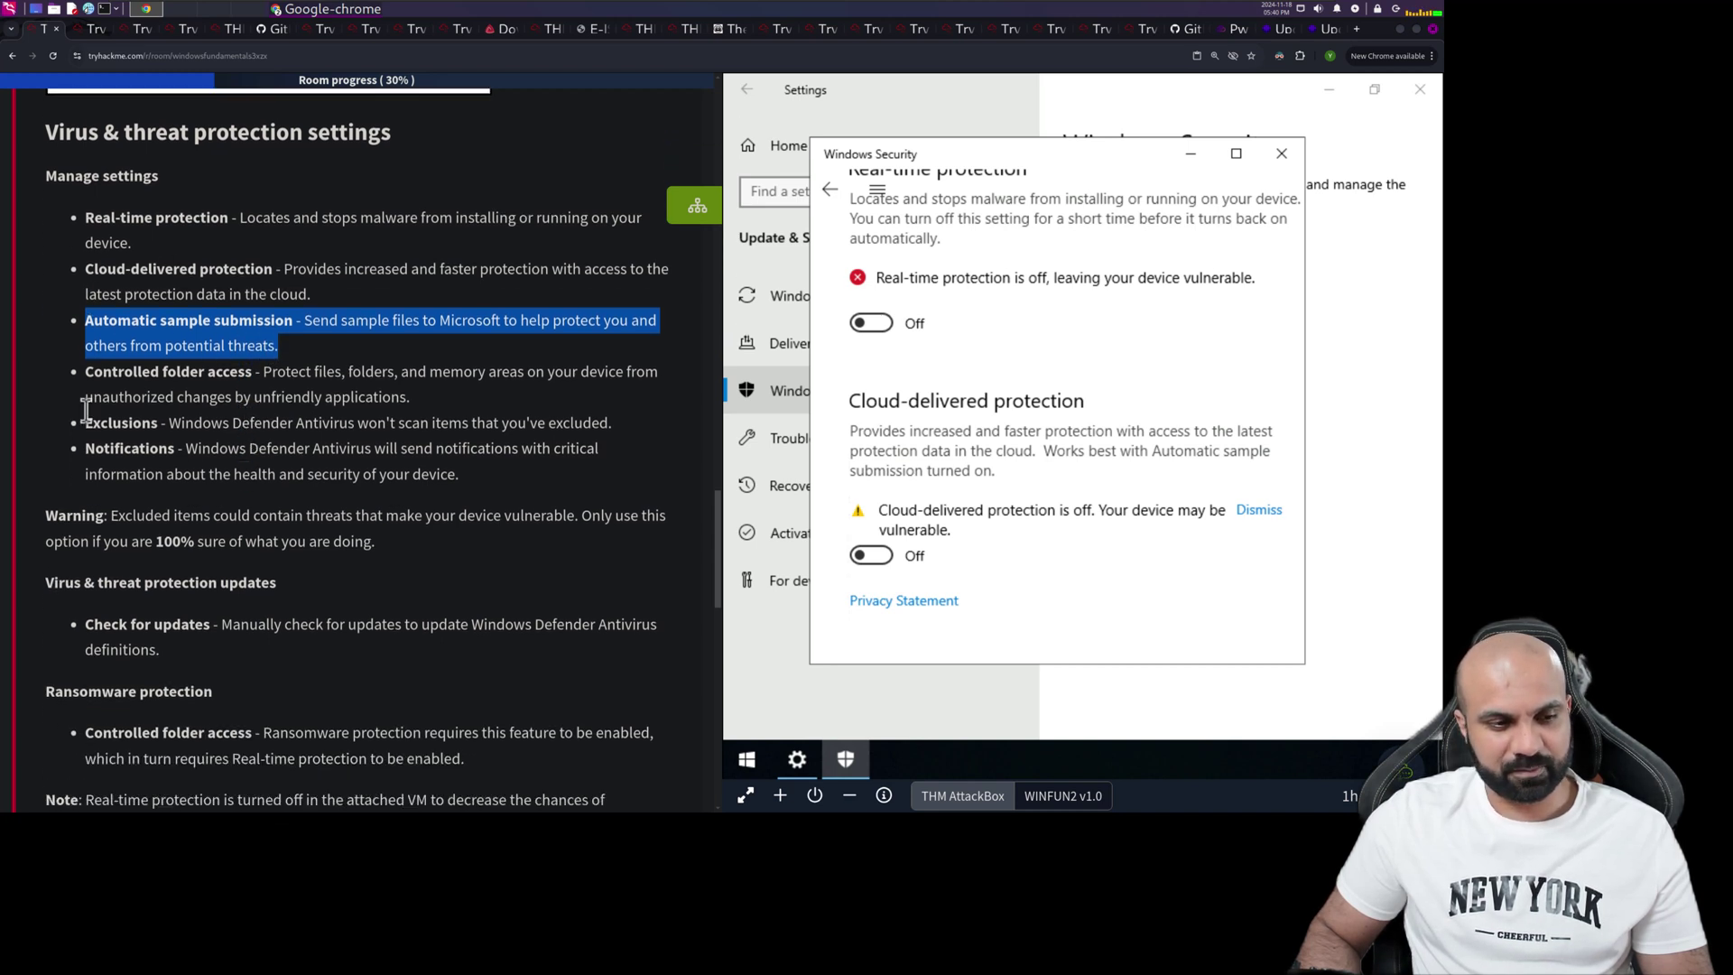
click(239, 393)
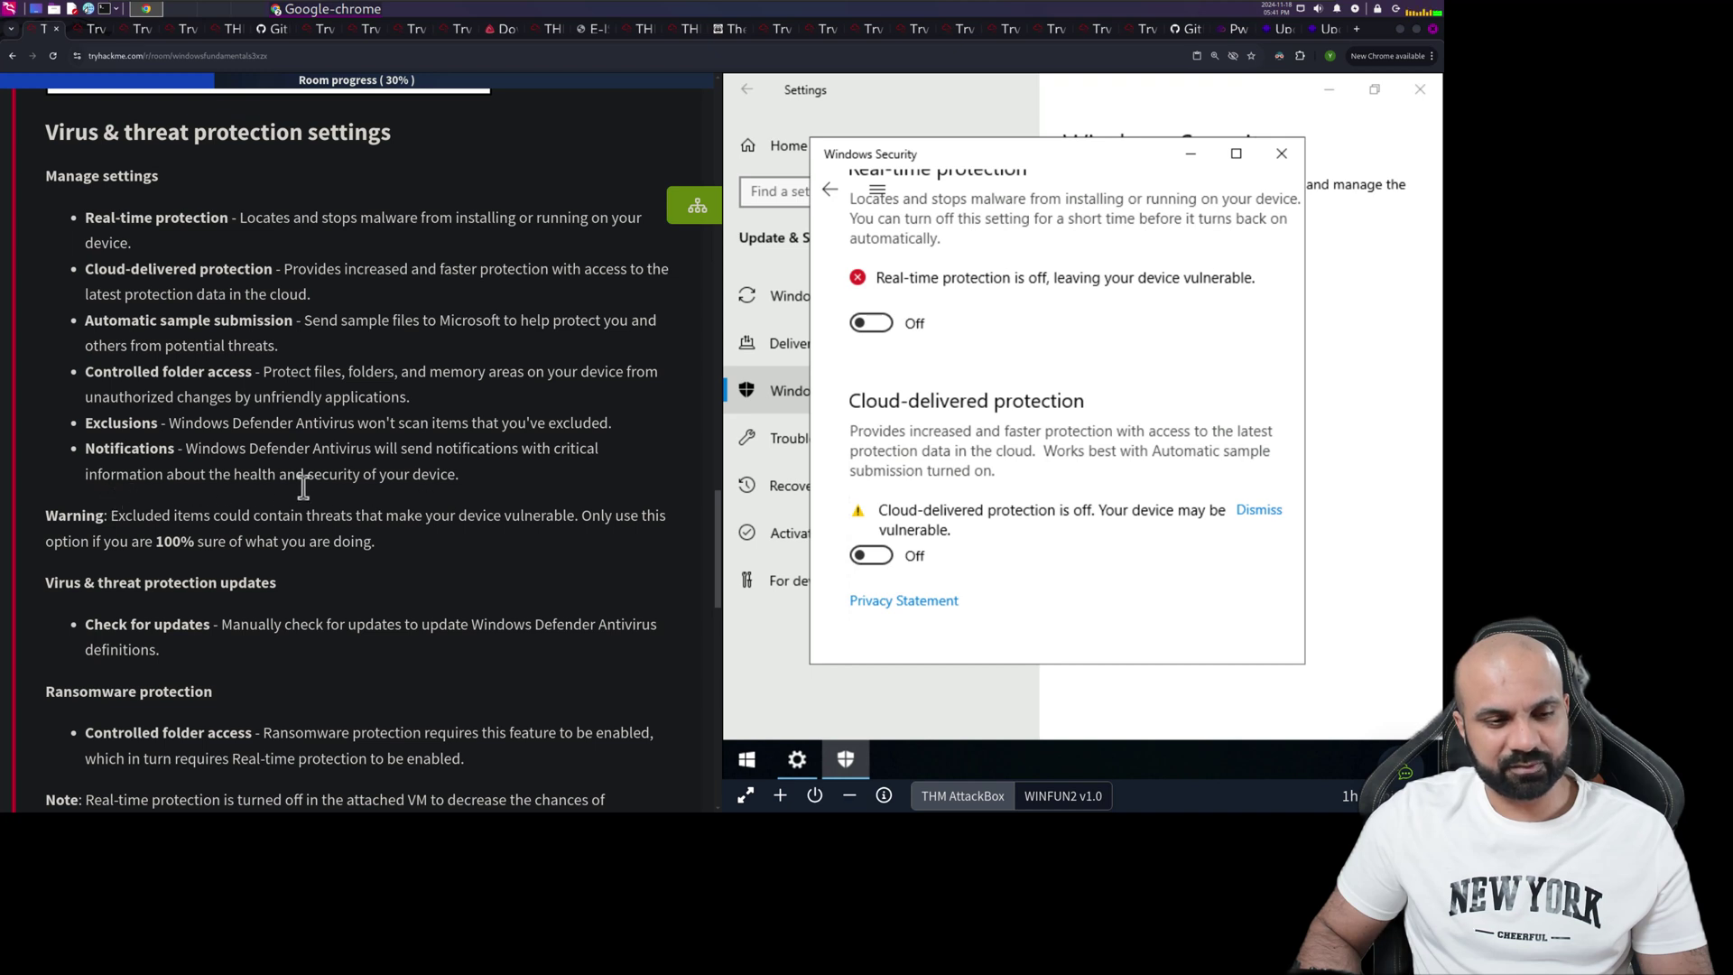
scroll(506, 488, down, 3)
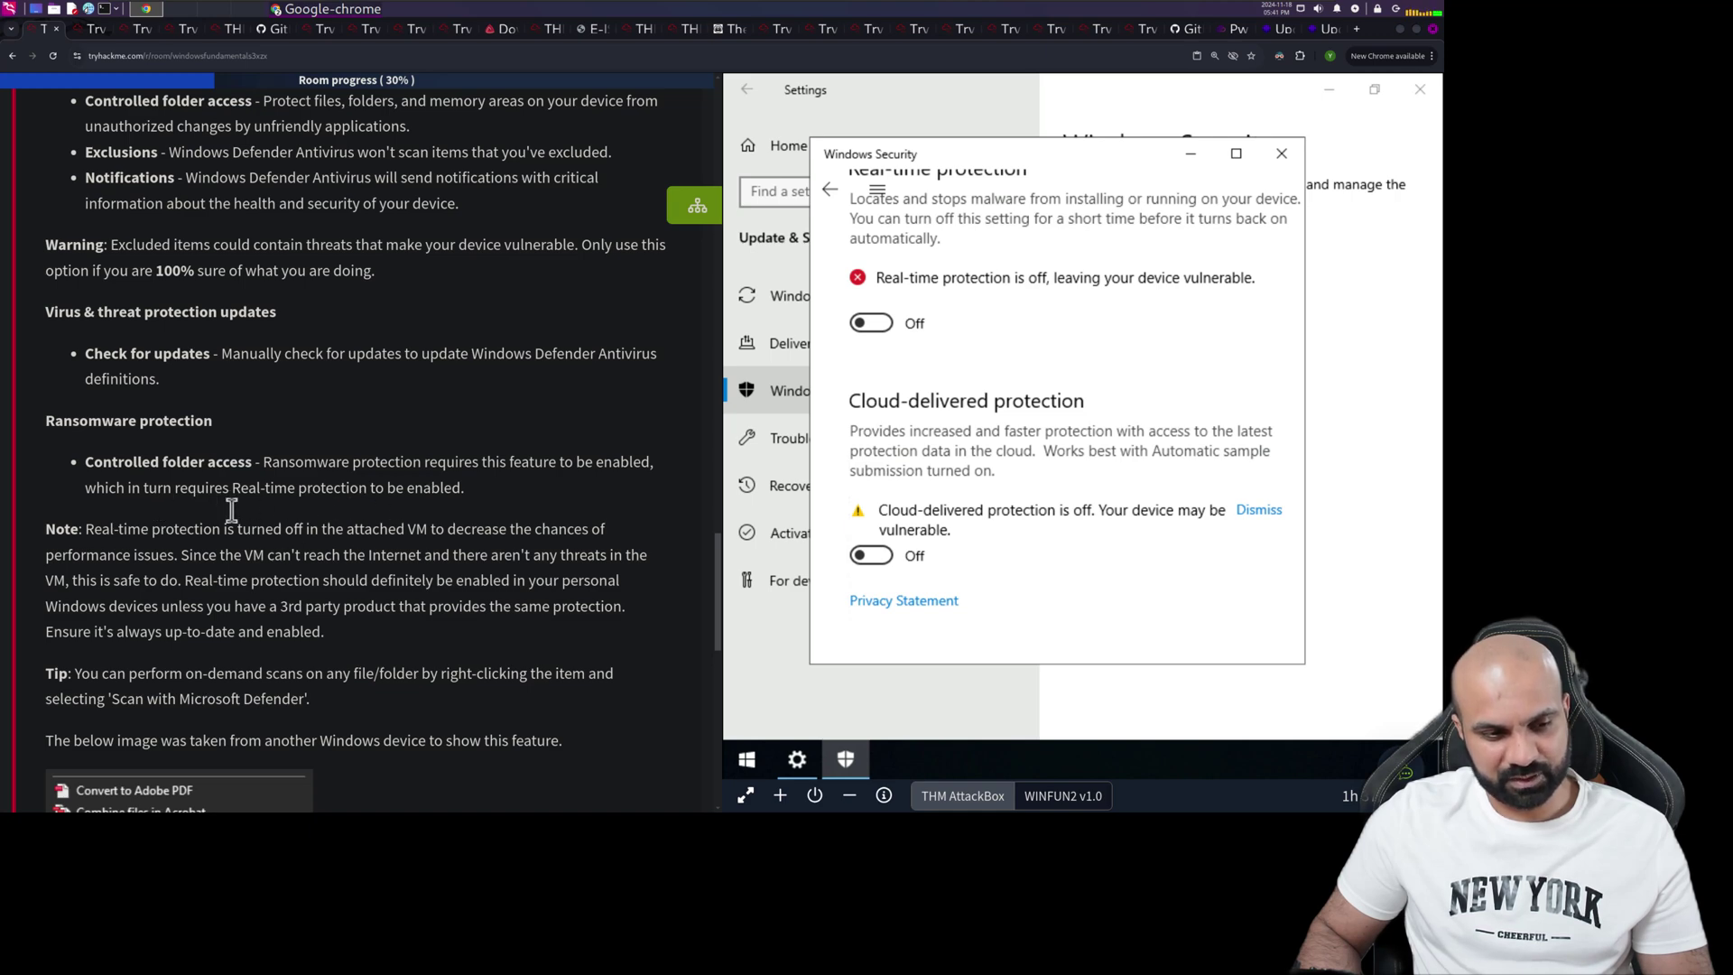
scroll(232, 503, down, 2)
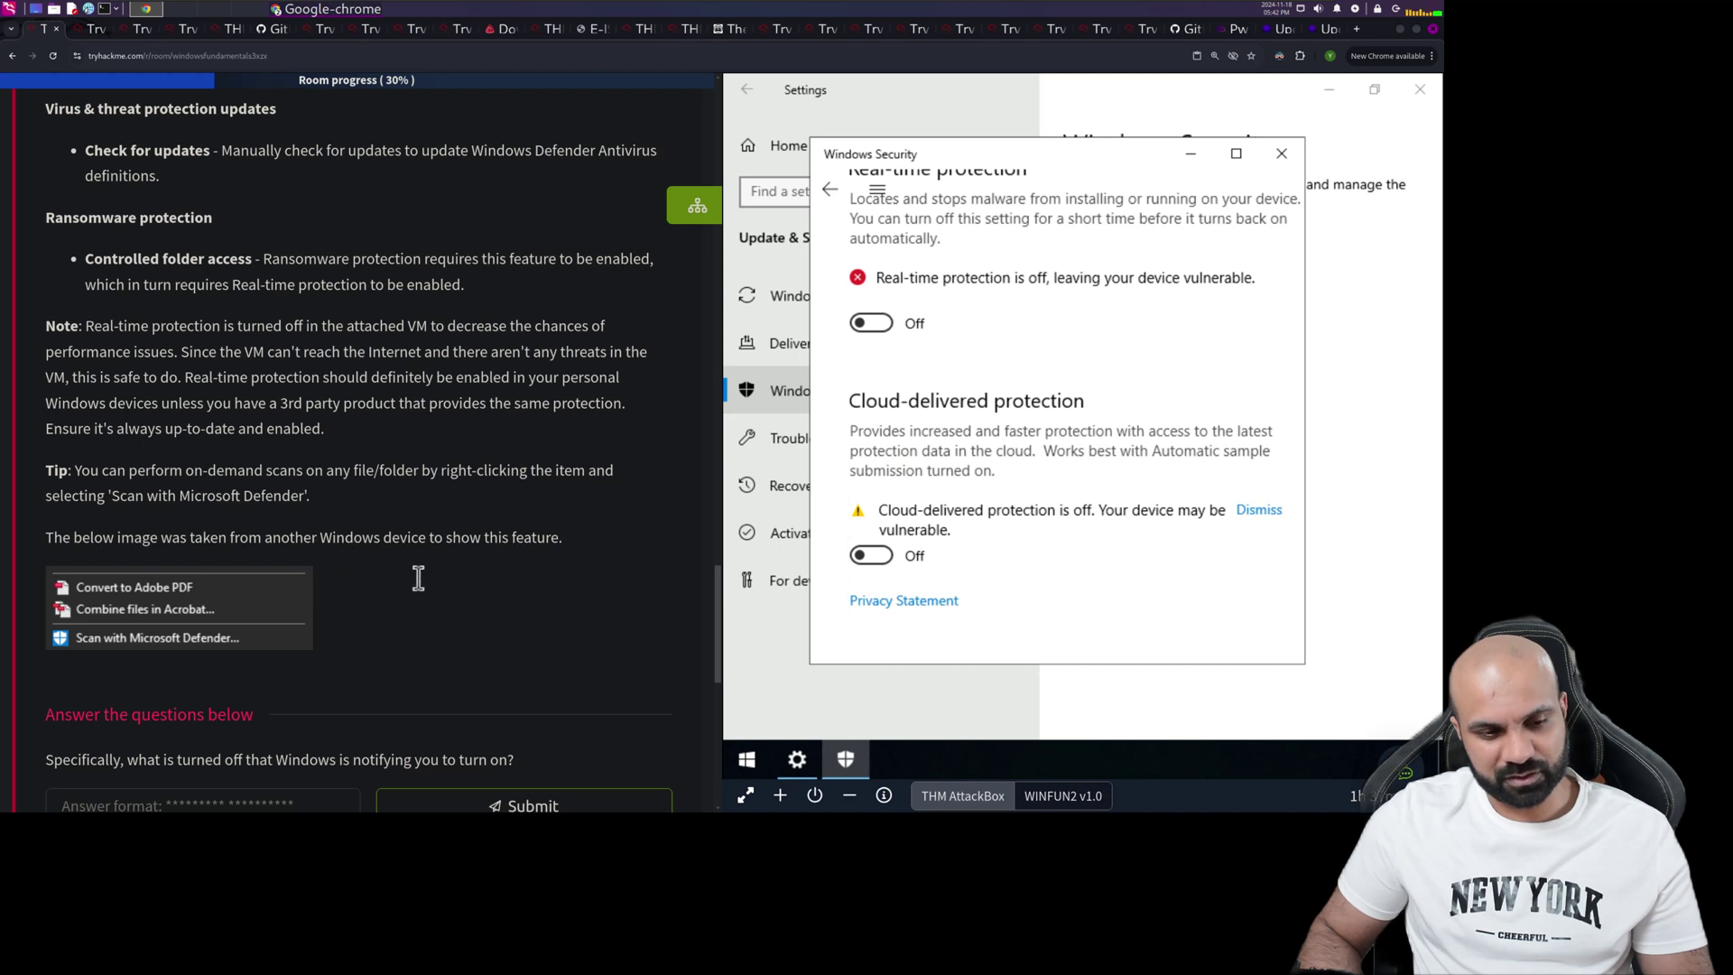
scroll(417, 578, down, 3)
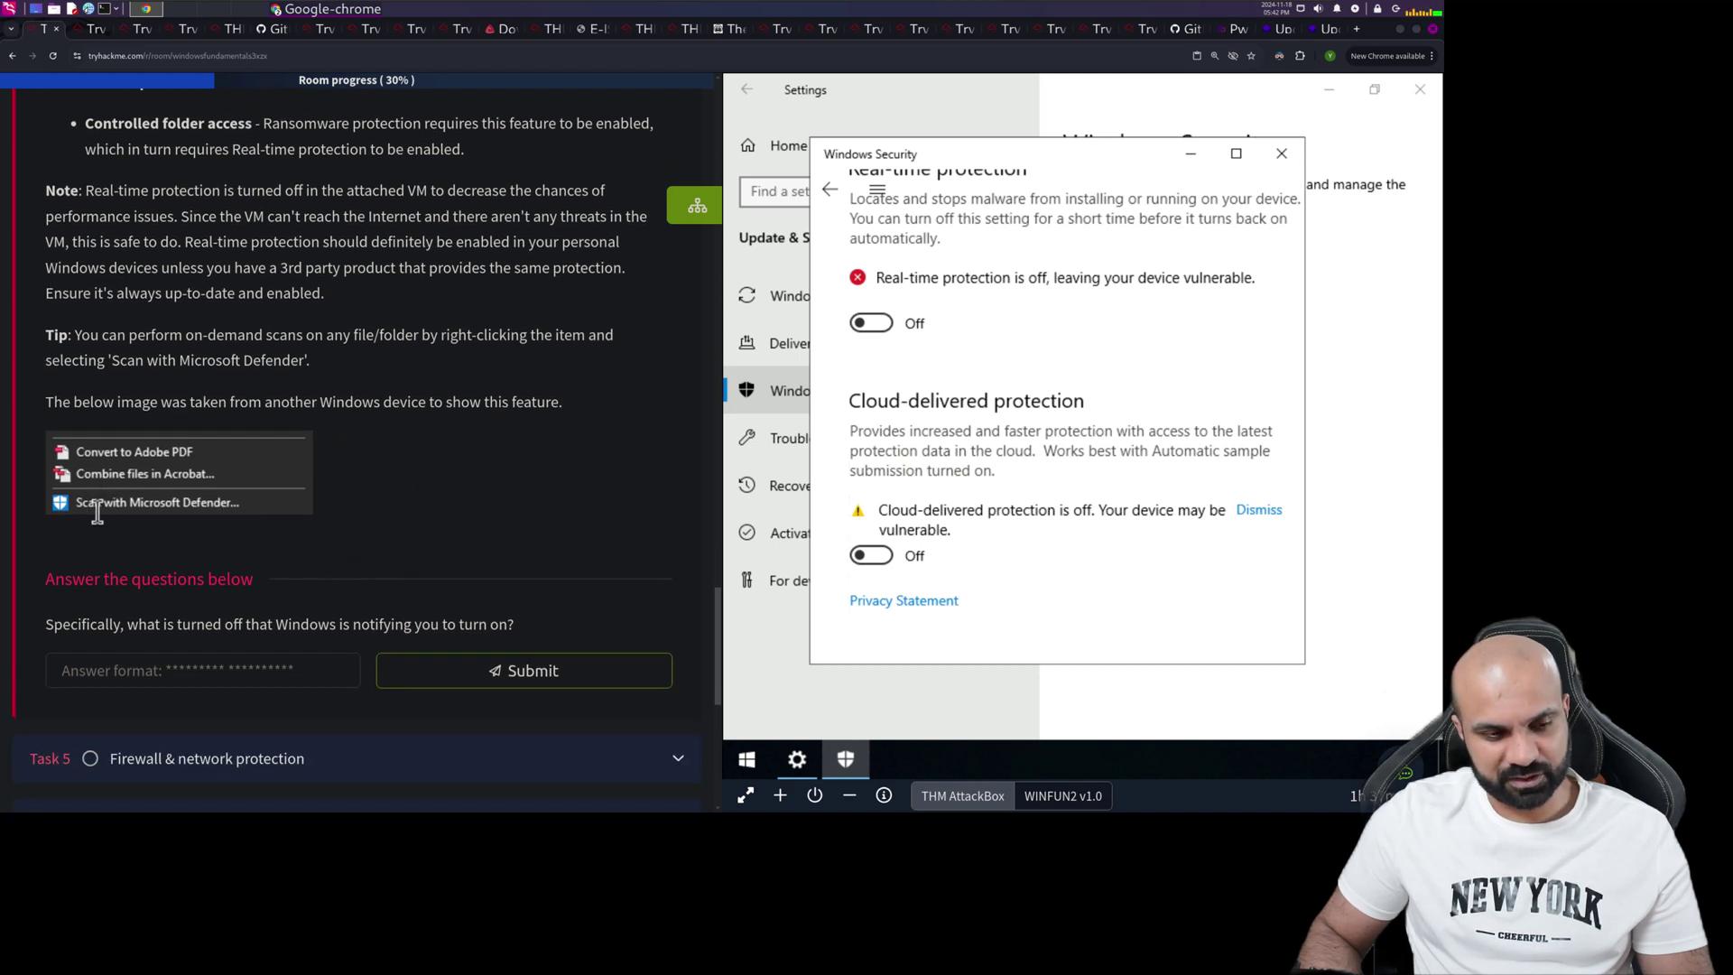
scroll(124, 598, down, 3)
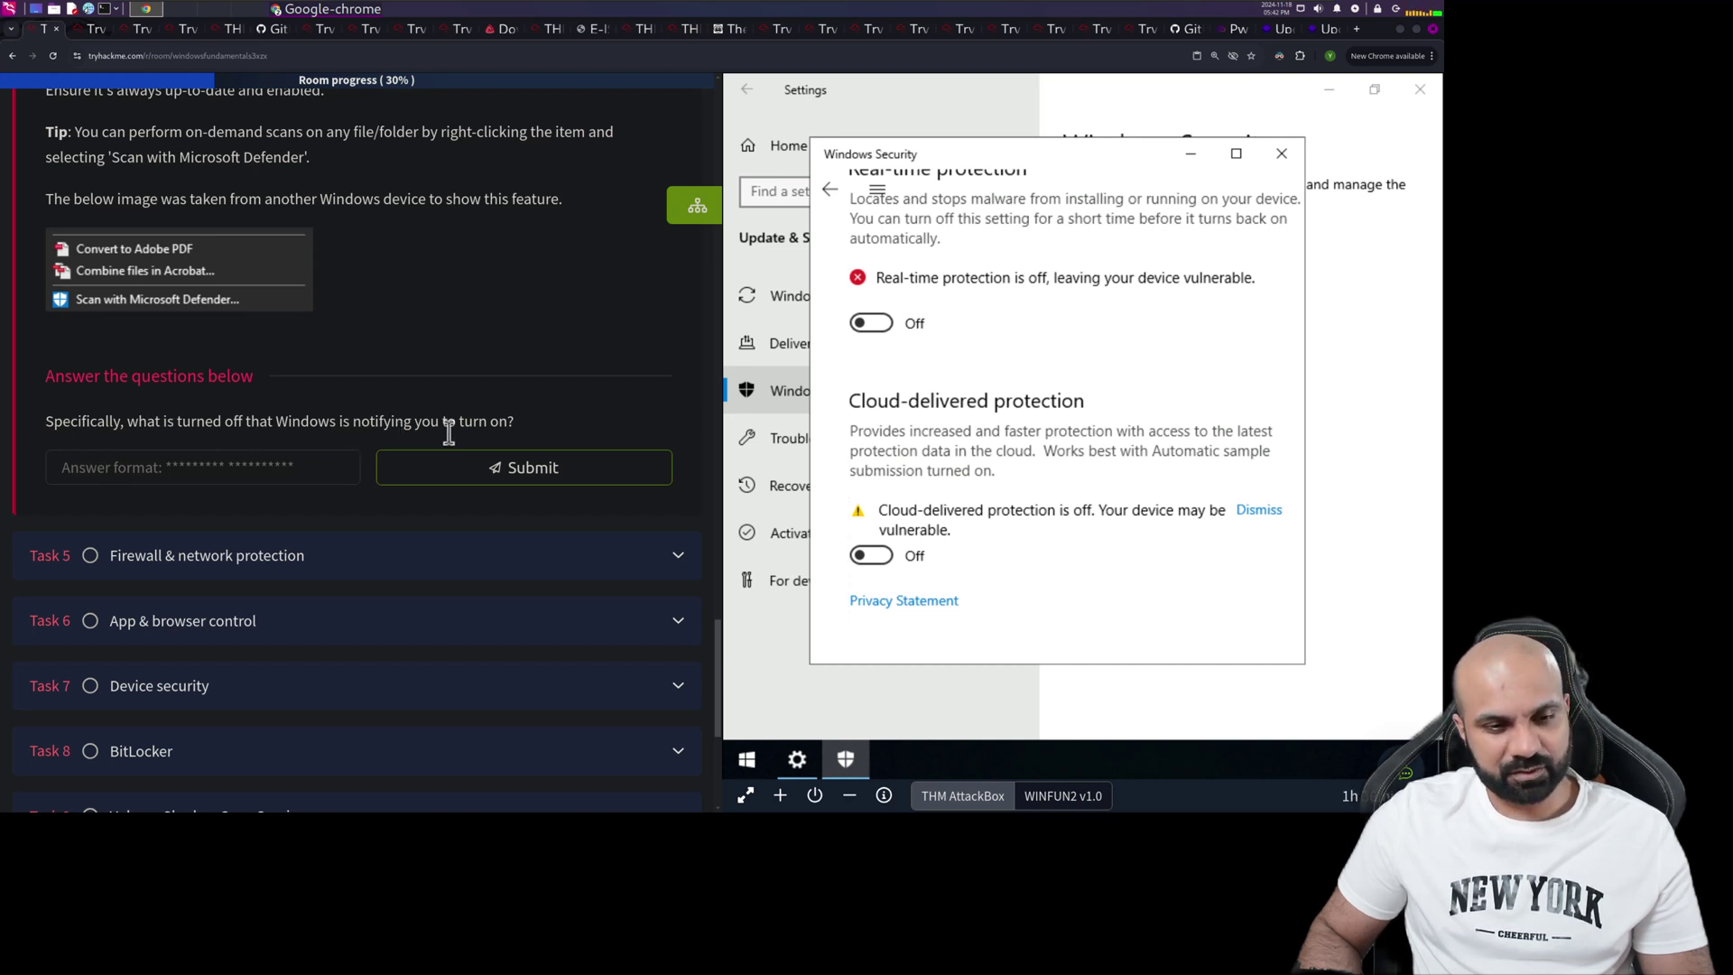
Check the real-time protection setting in the virtual machine and submit "real-time protection" as Task 4's answer
scroll(914, 406, up, 5)
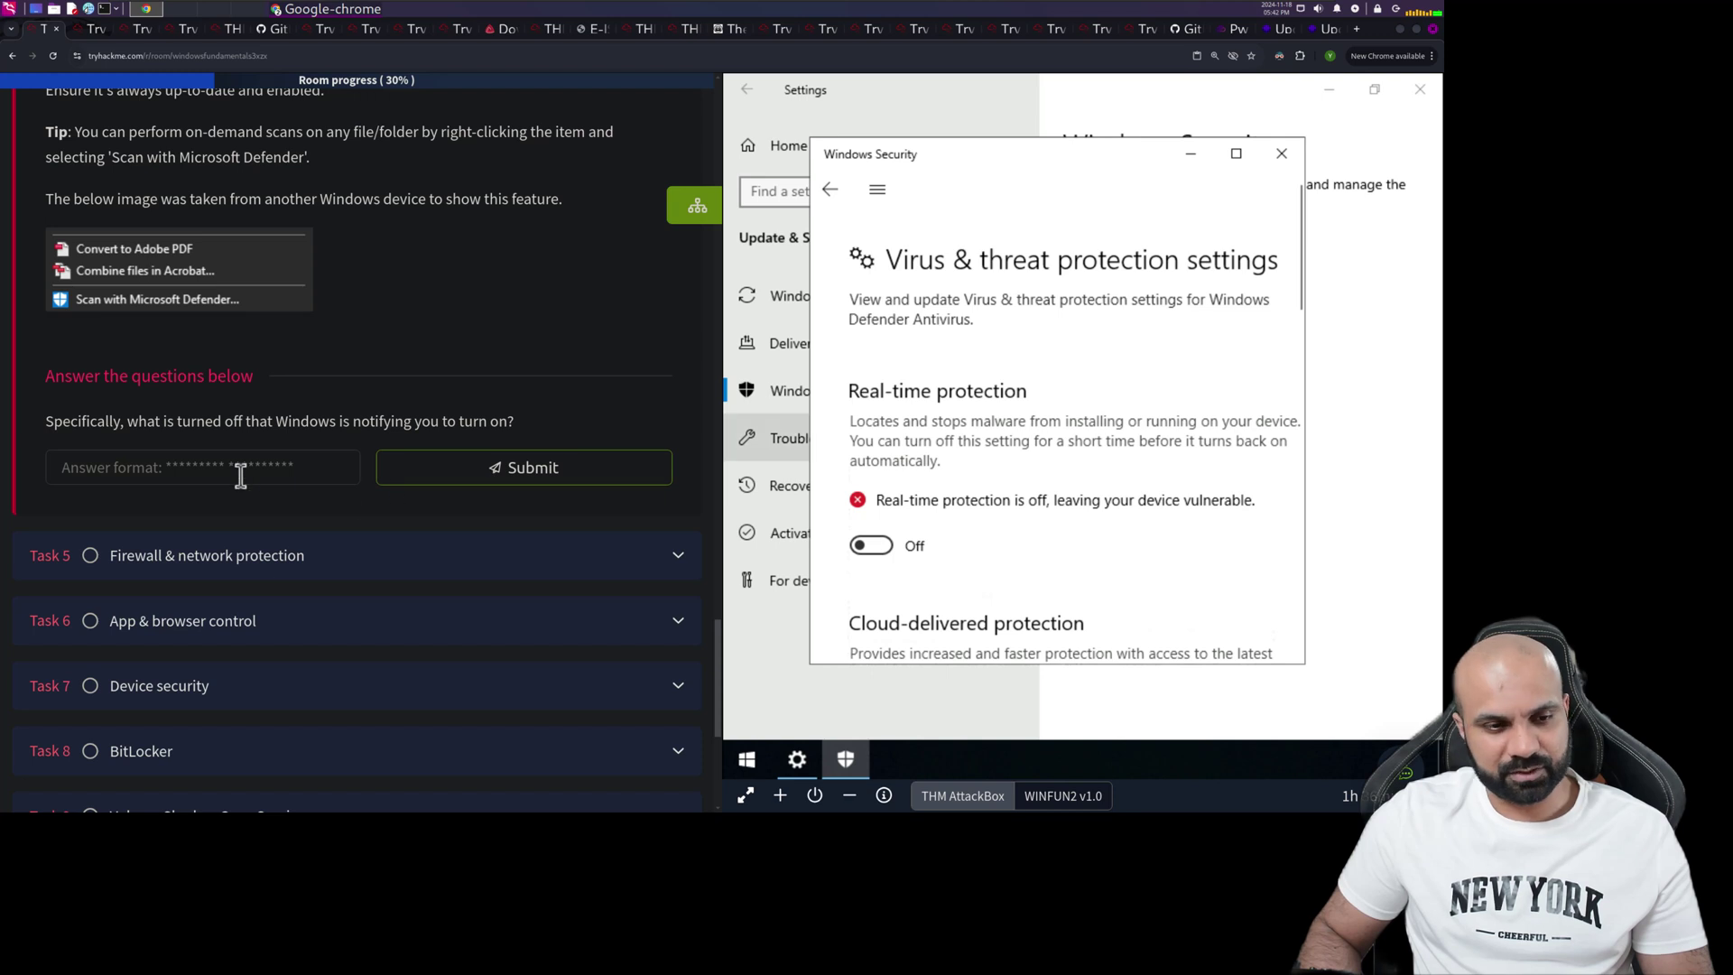
text(real-t)
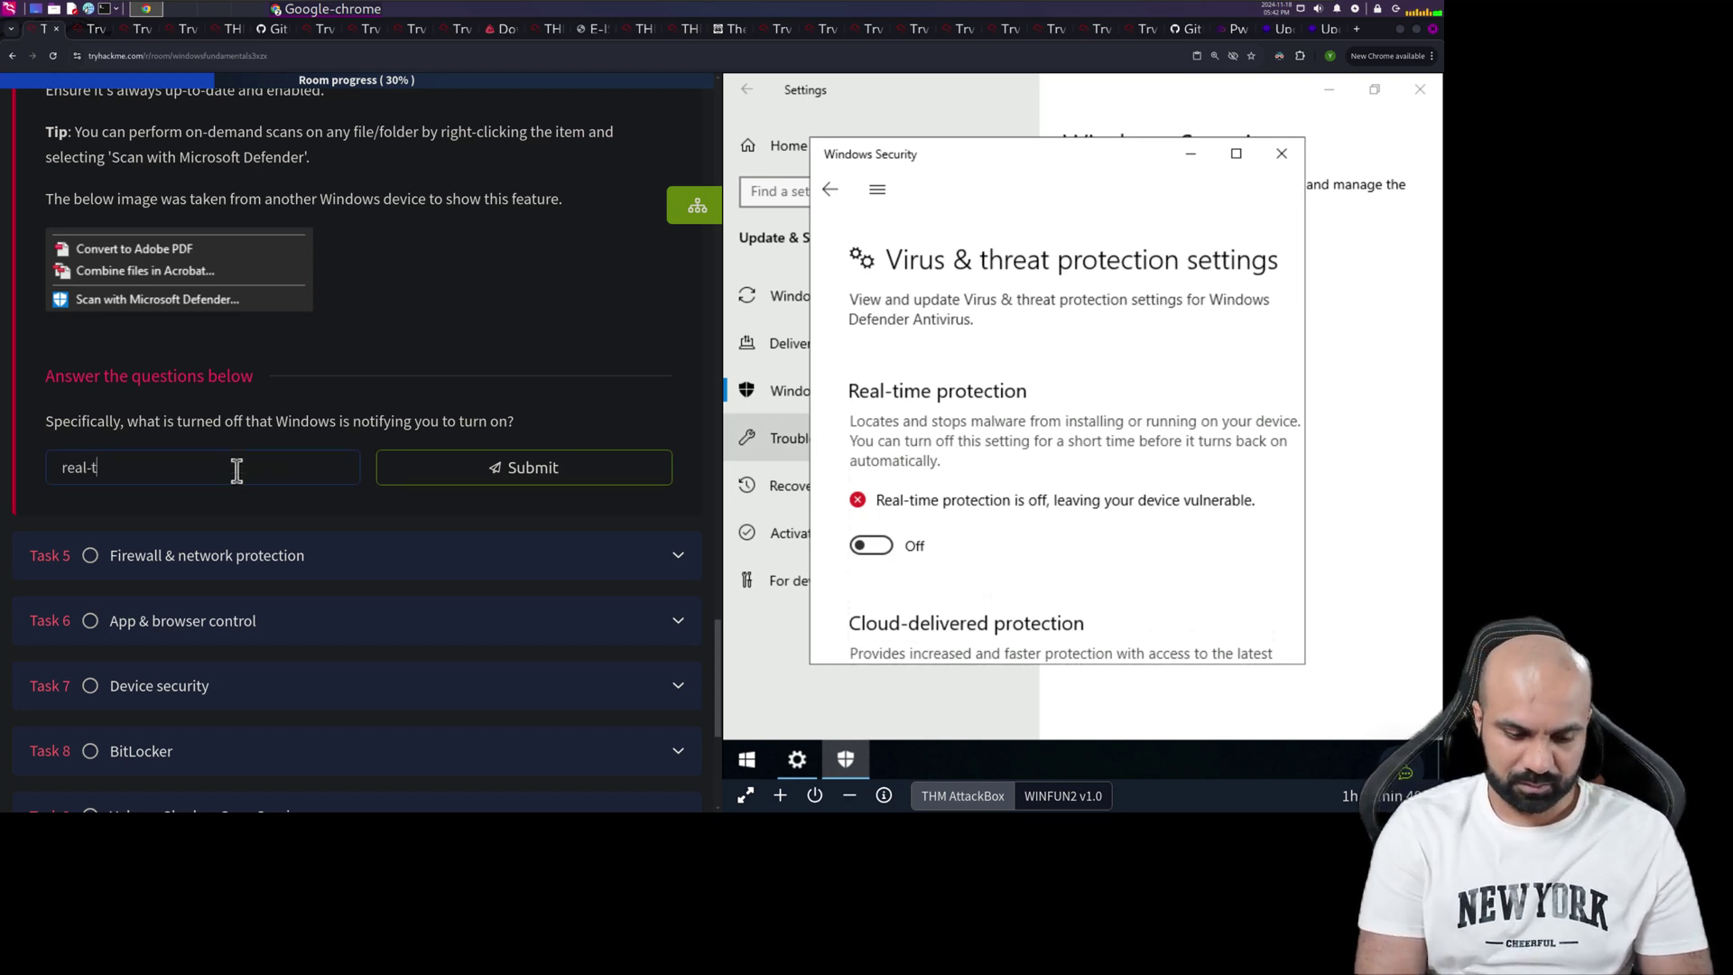
text(ime protection)
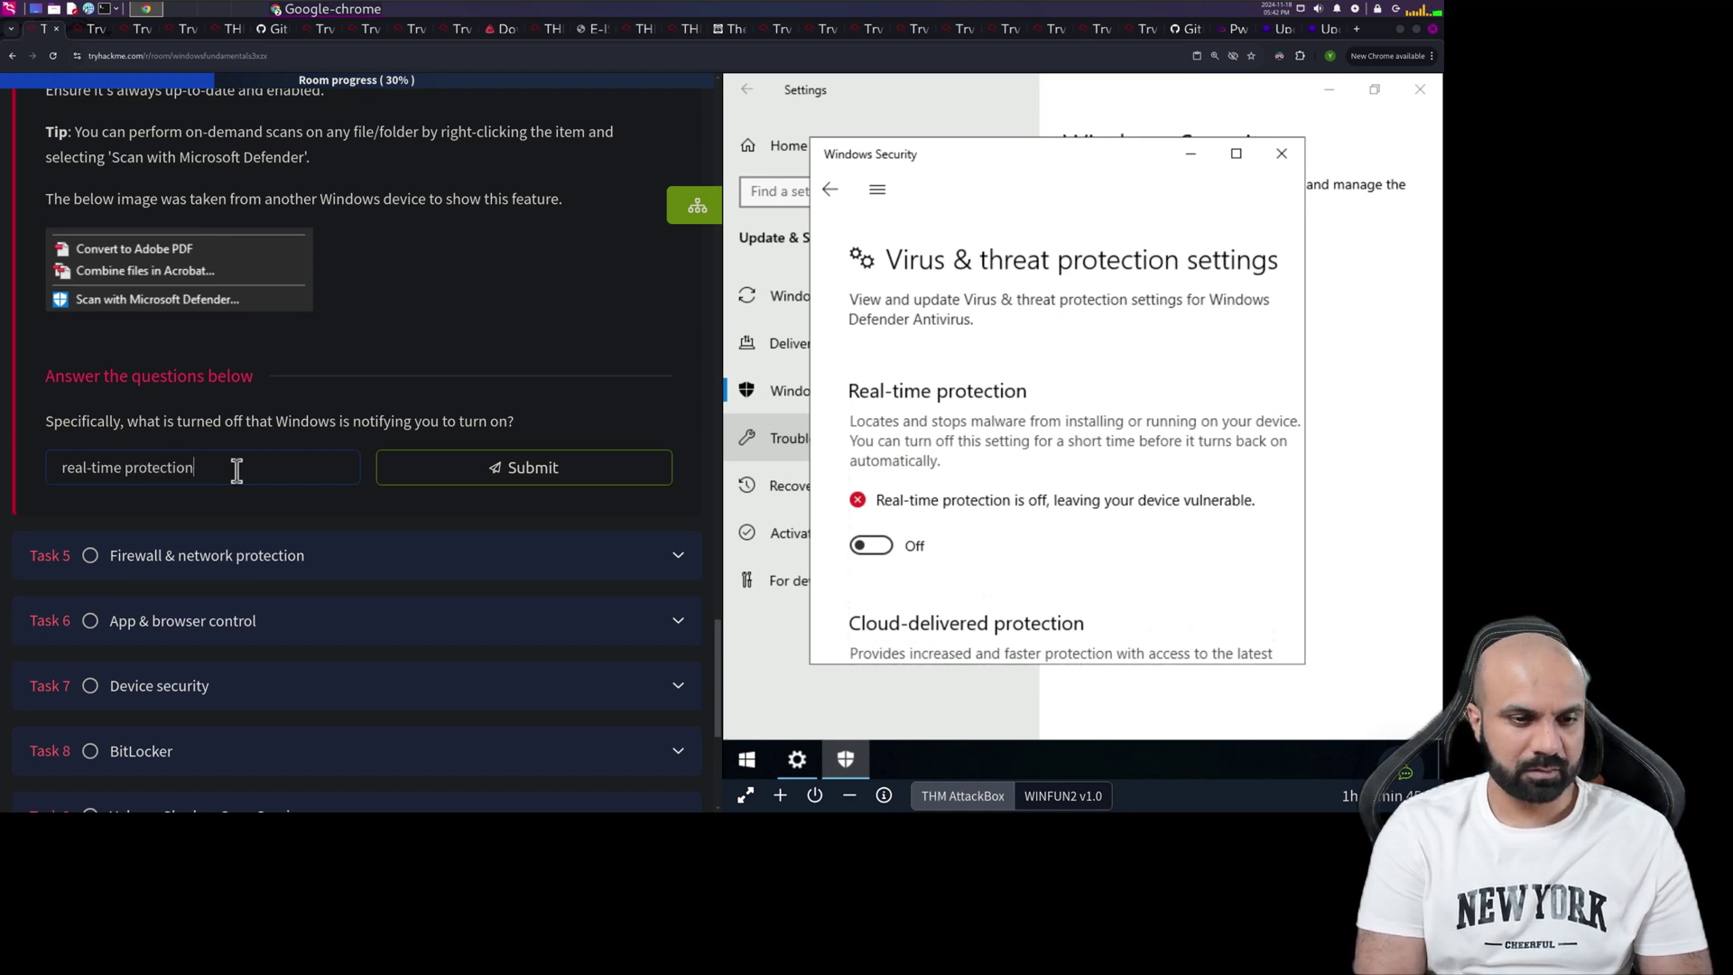
key(Return)
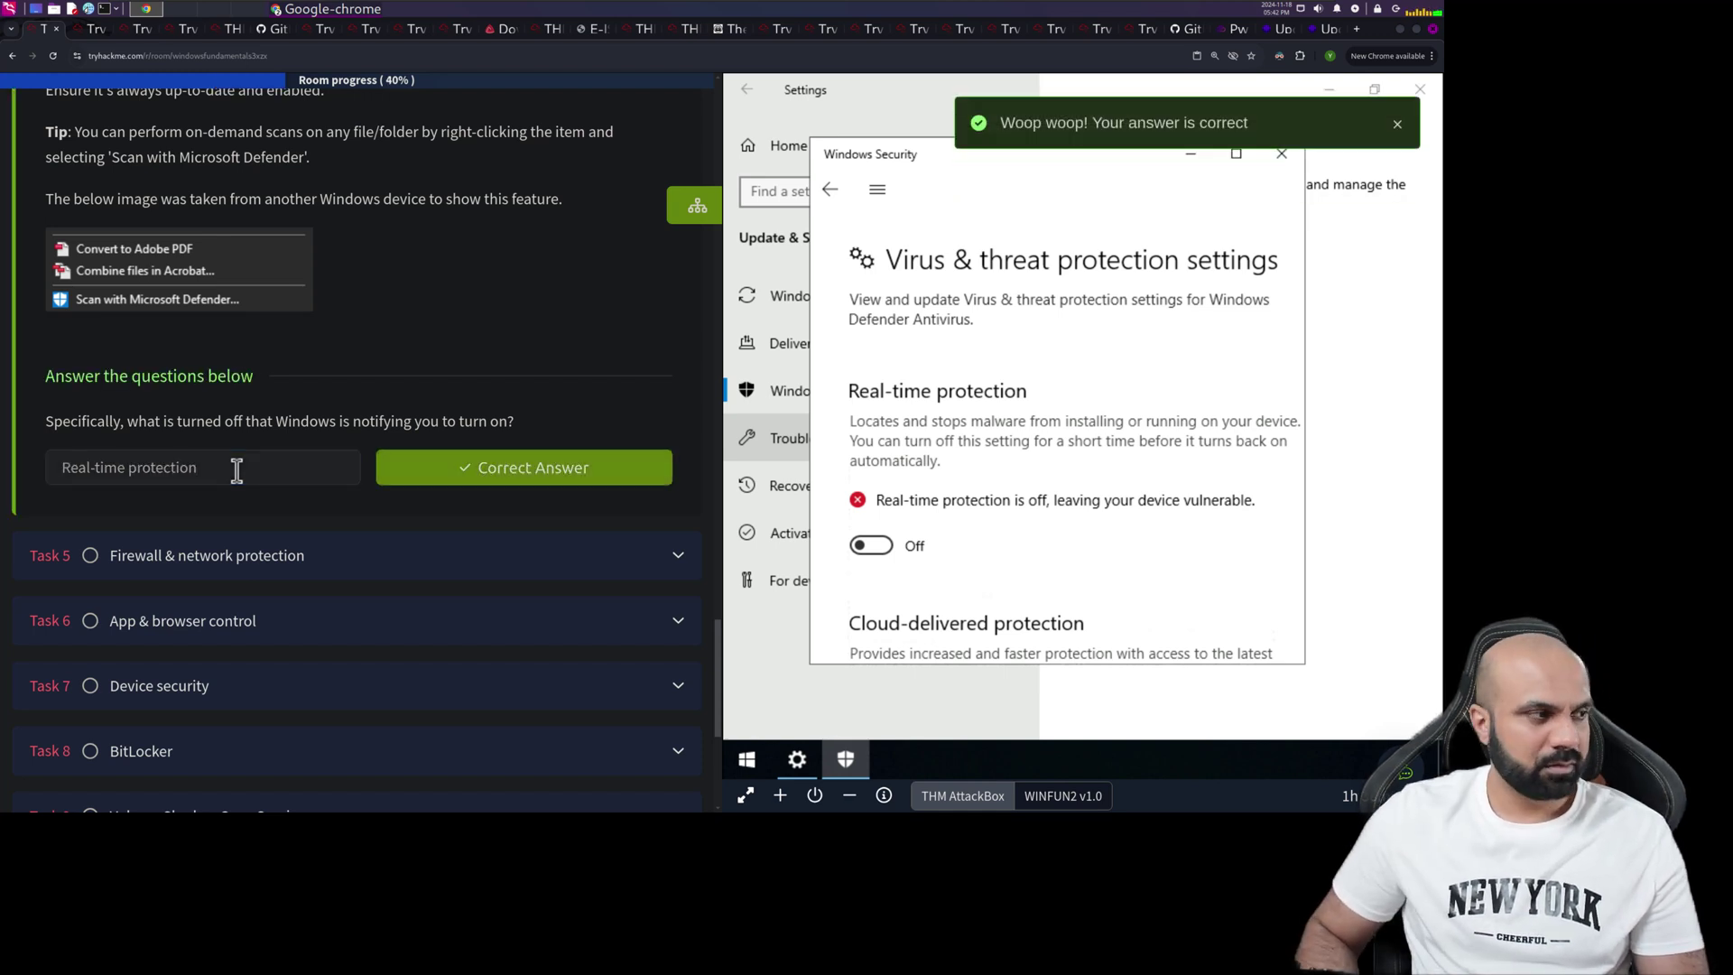
Expand Task 5, Firewall & network protection, and read its firewall definition and the overview of network profiles
scroll(439, 322, down, 3)
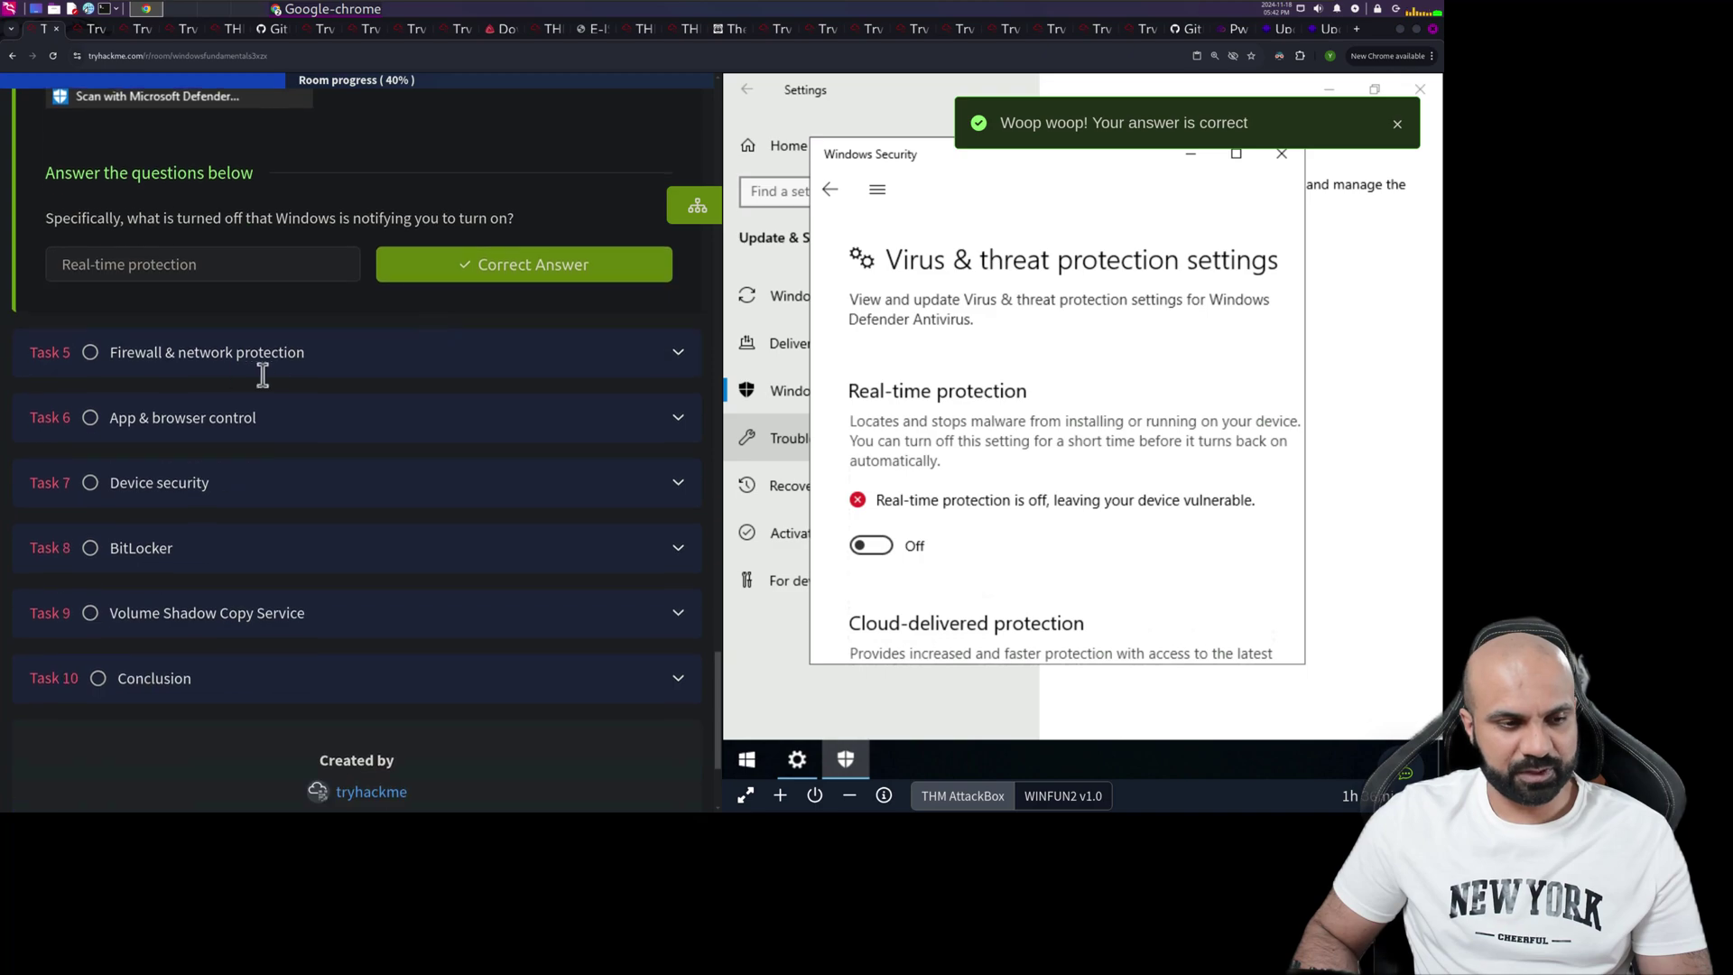
click(226, 352)
scroll(292, 437, up, 10)
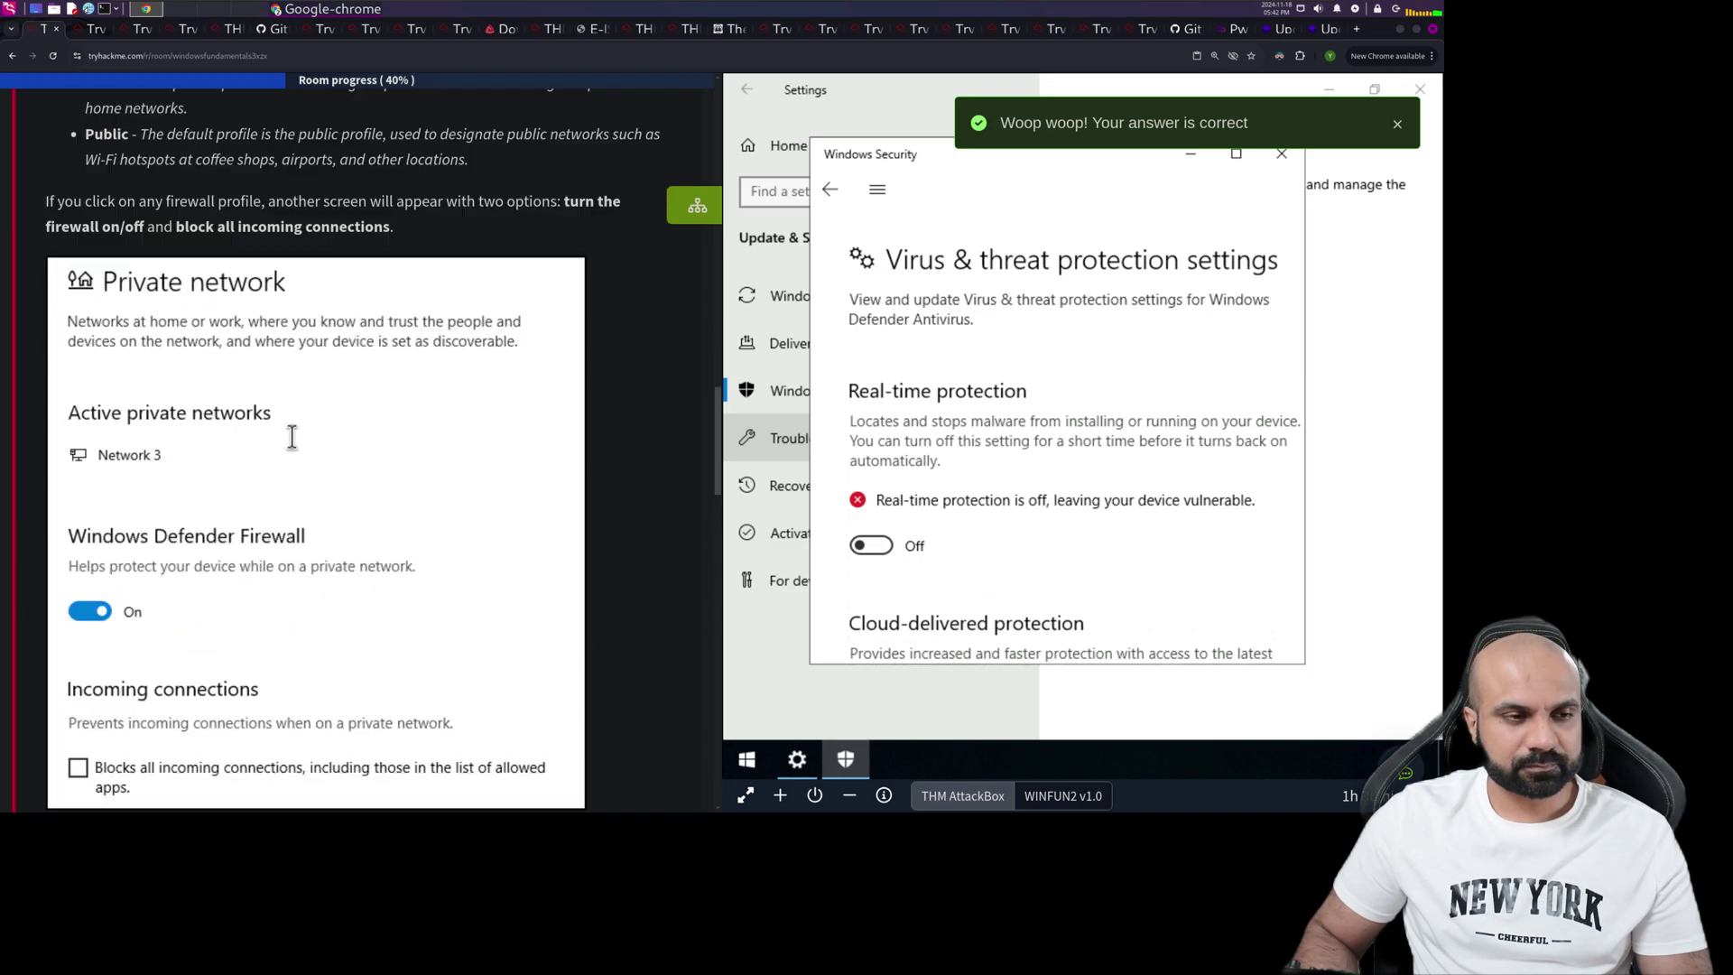
scroll(292, 437, up, 10)
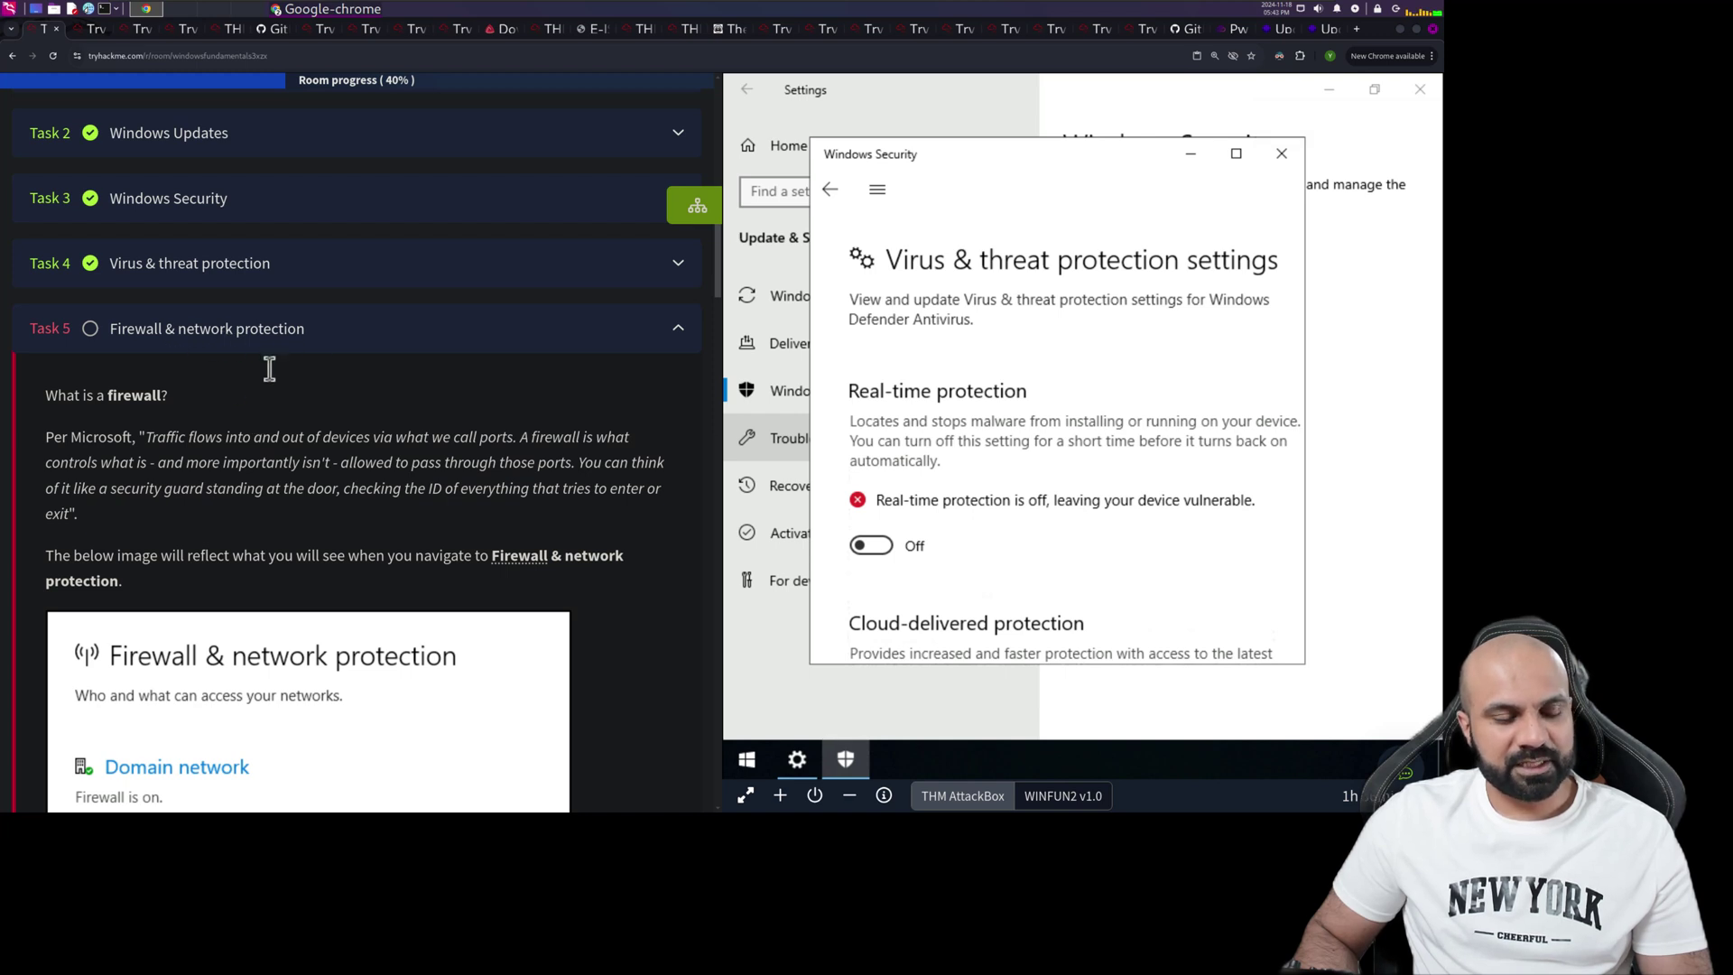
scroll(99, 416, down, 1)
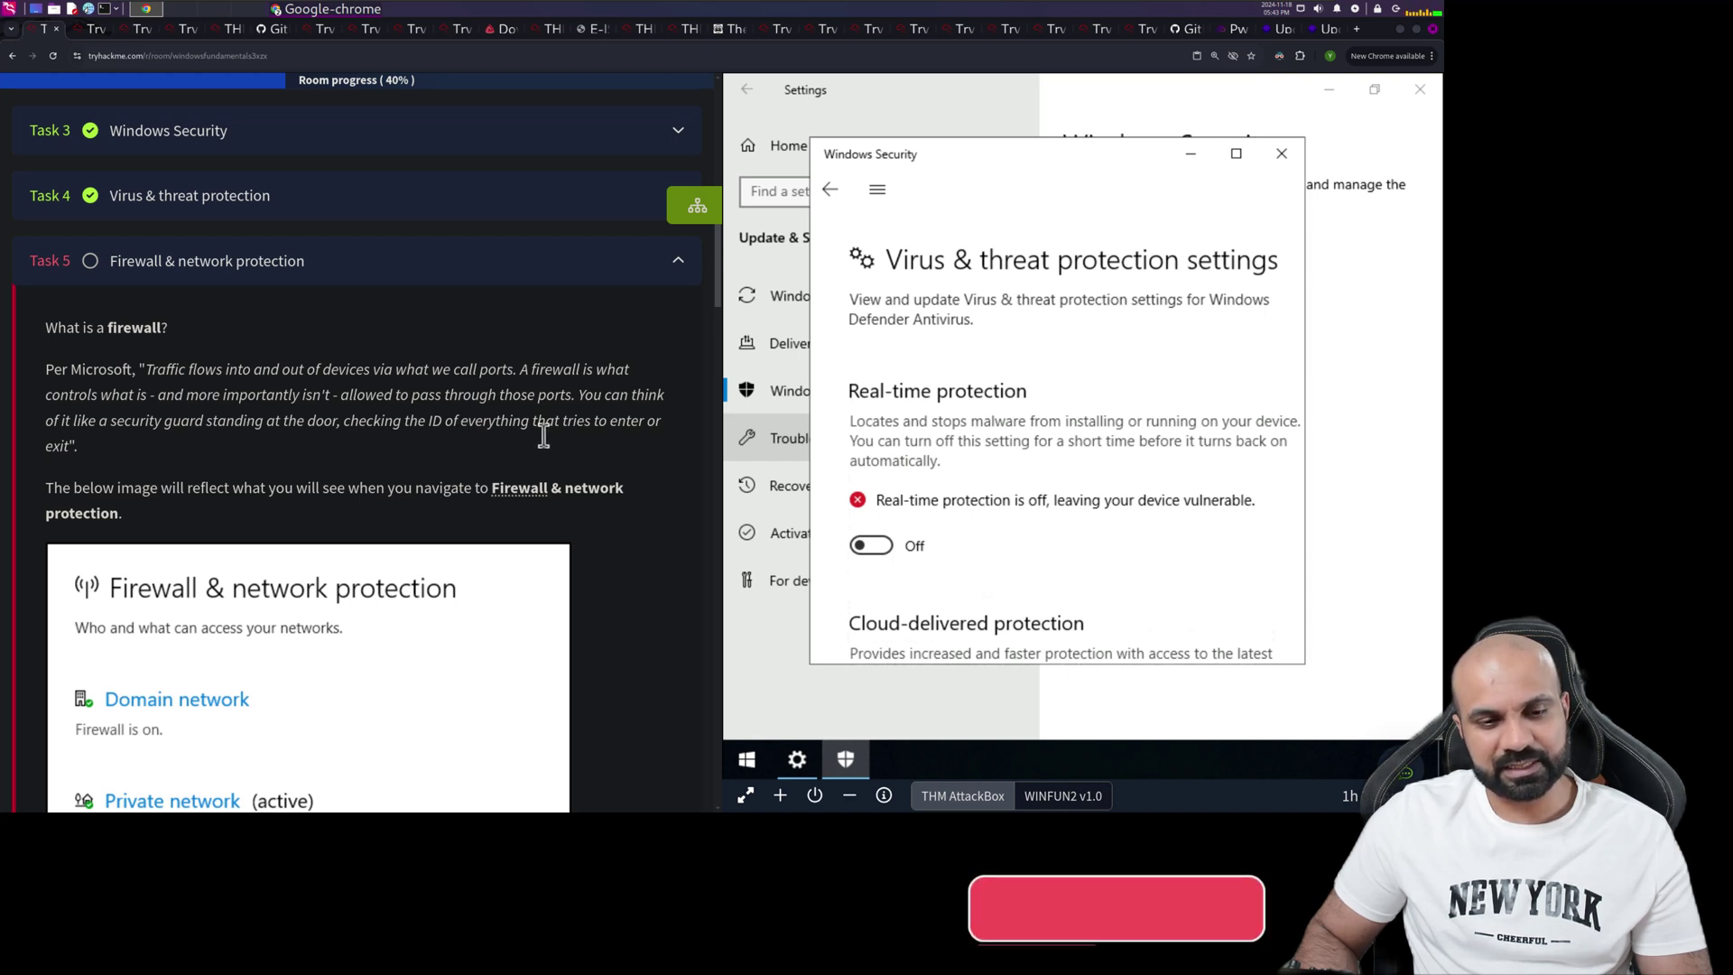
scroll(277, 467, down, 3)
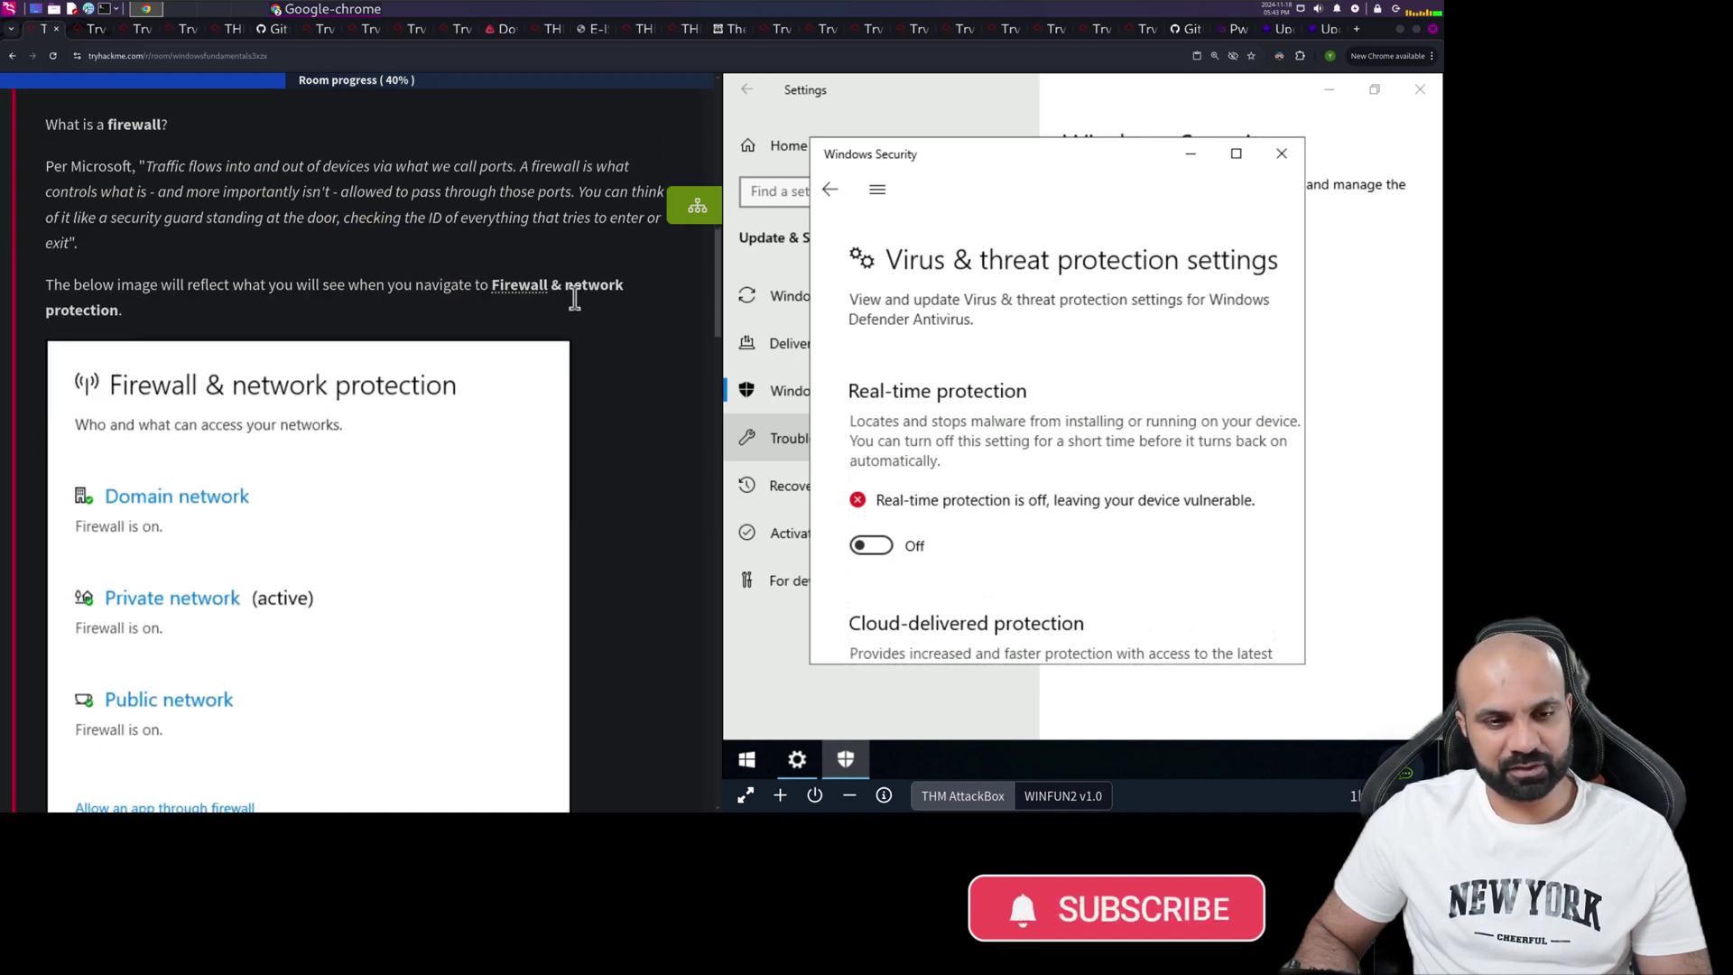
Close the Virus & threat protection window in the virtual machine and open Firewall & network protection
click(829, 188)
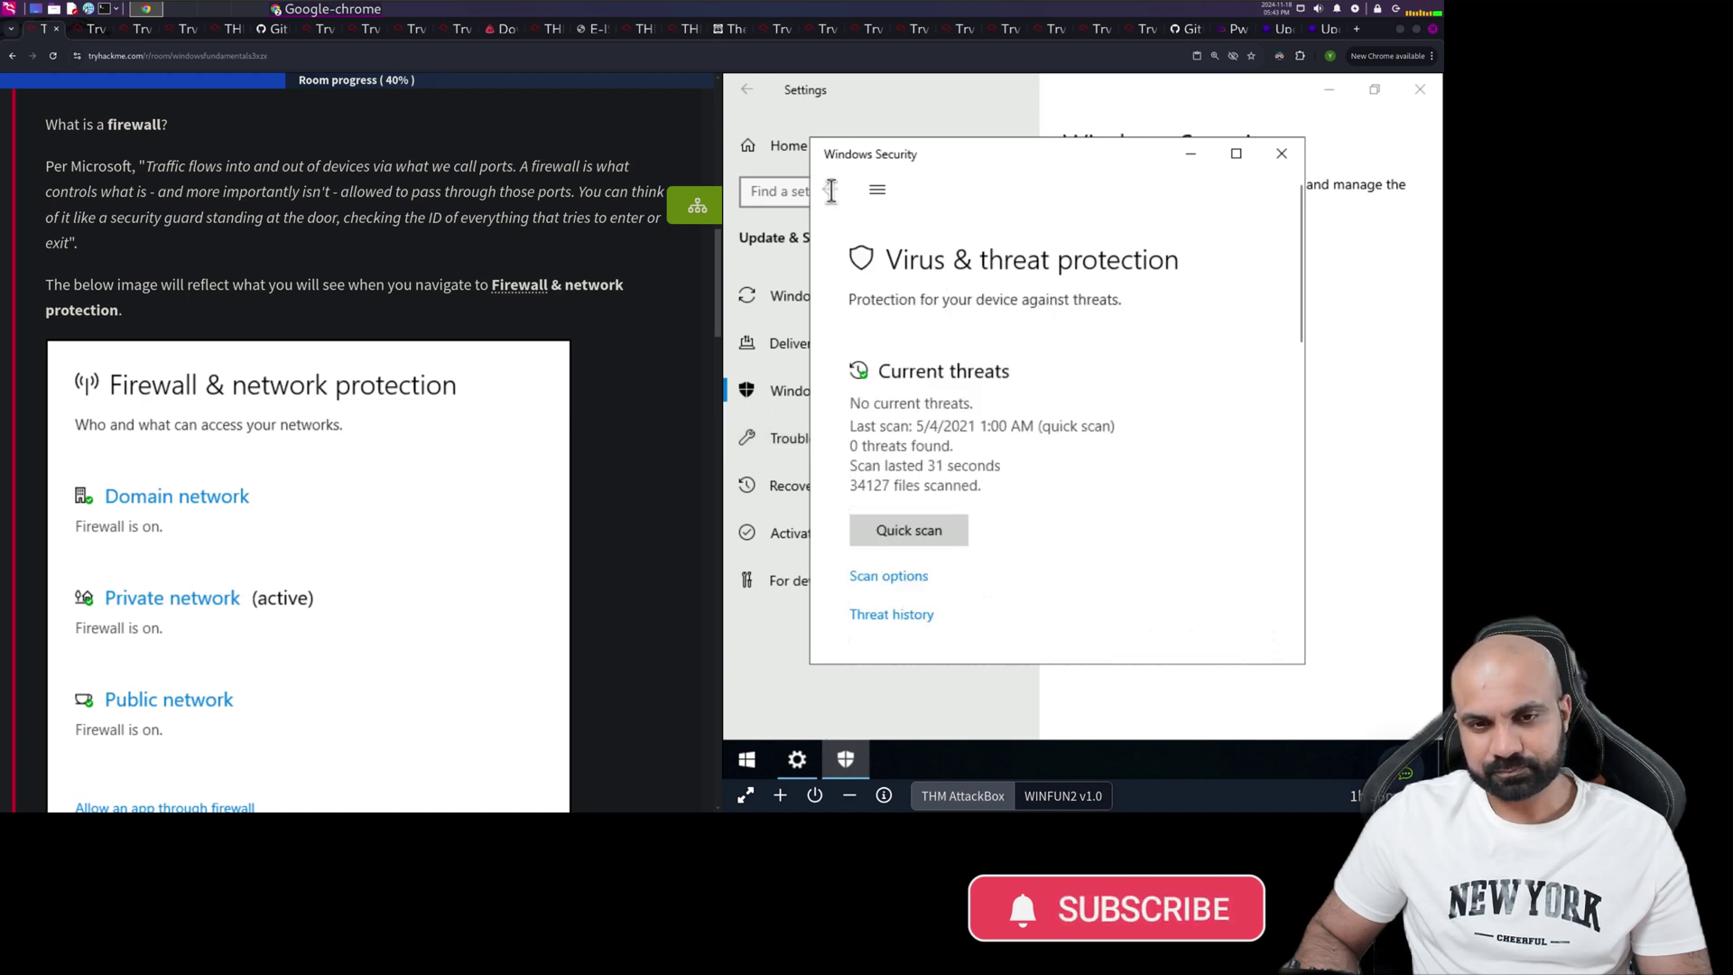
click(1281, 154)
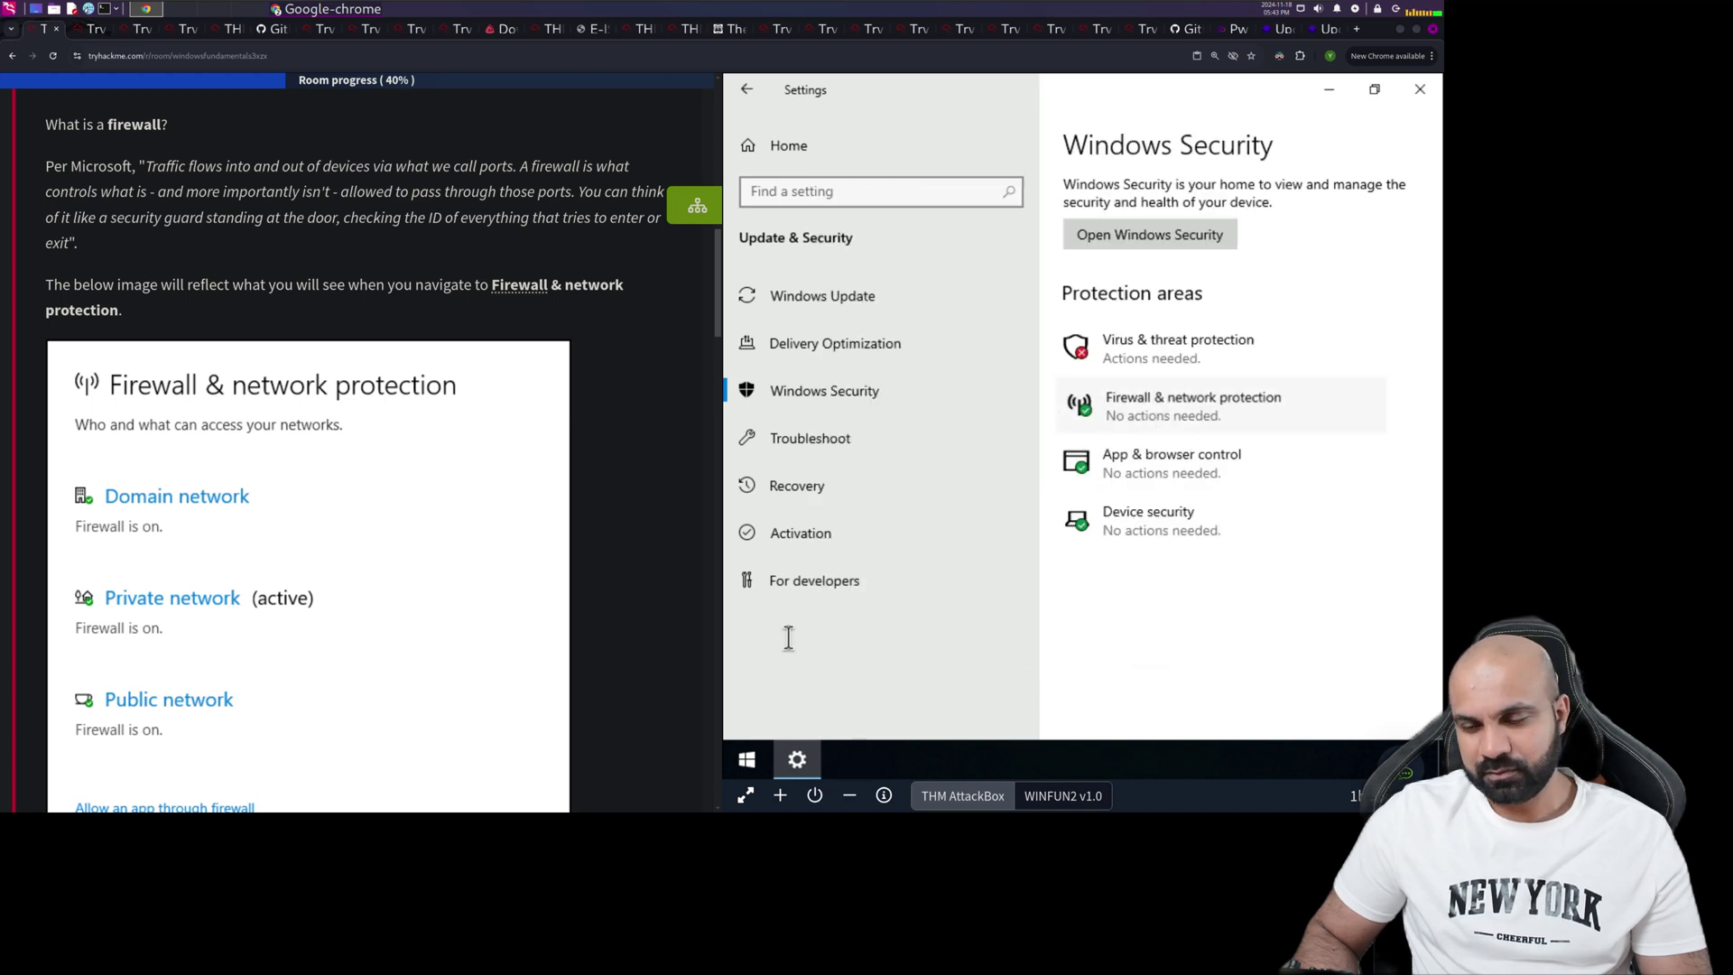
click(1162, 406)
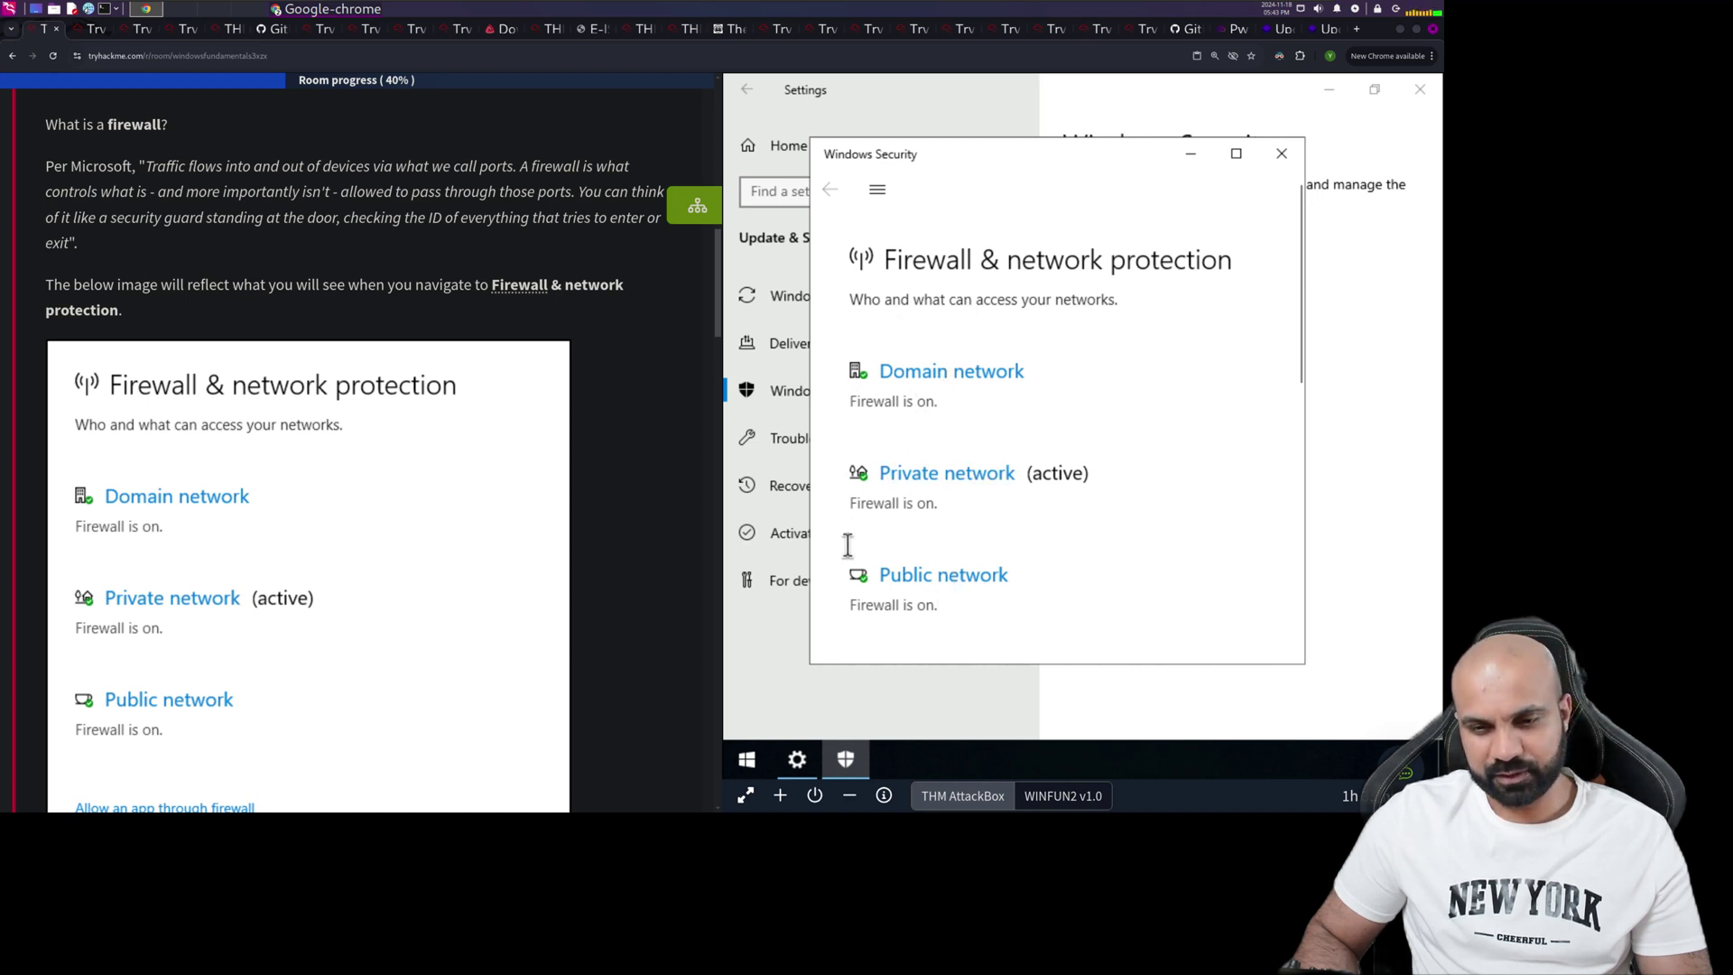
Read Task 5's explanation of the Domain, Private and Public firewall profiles and the options each one offers
scroll(433, 470, down, 2)
scroll(434, 471, down, 5)
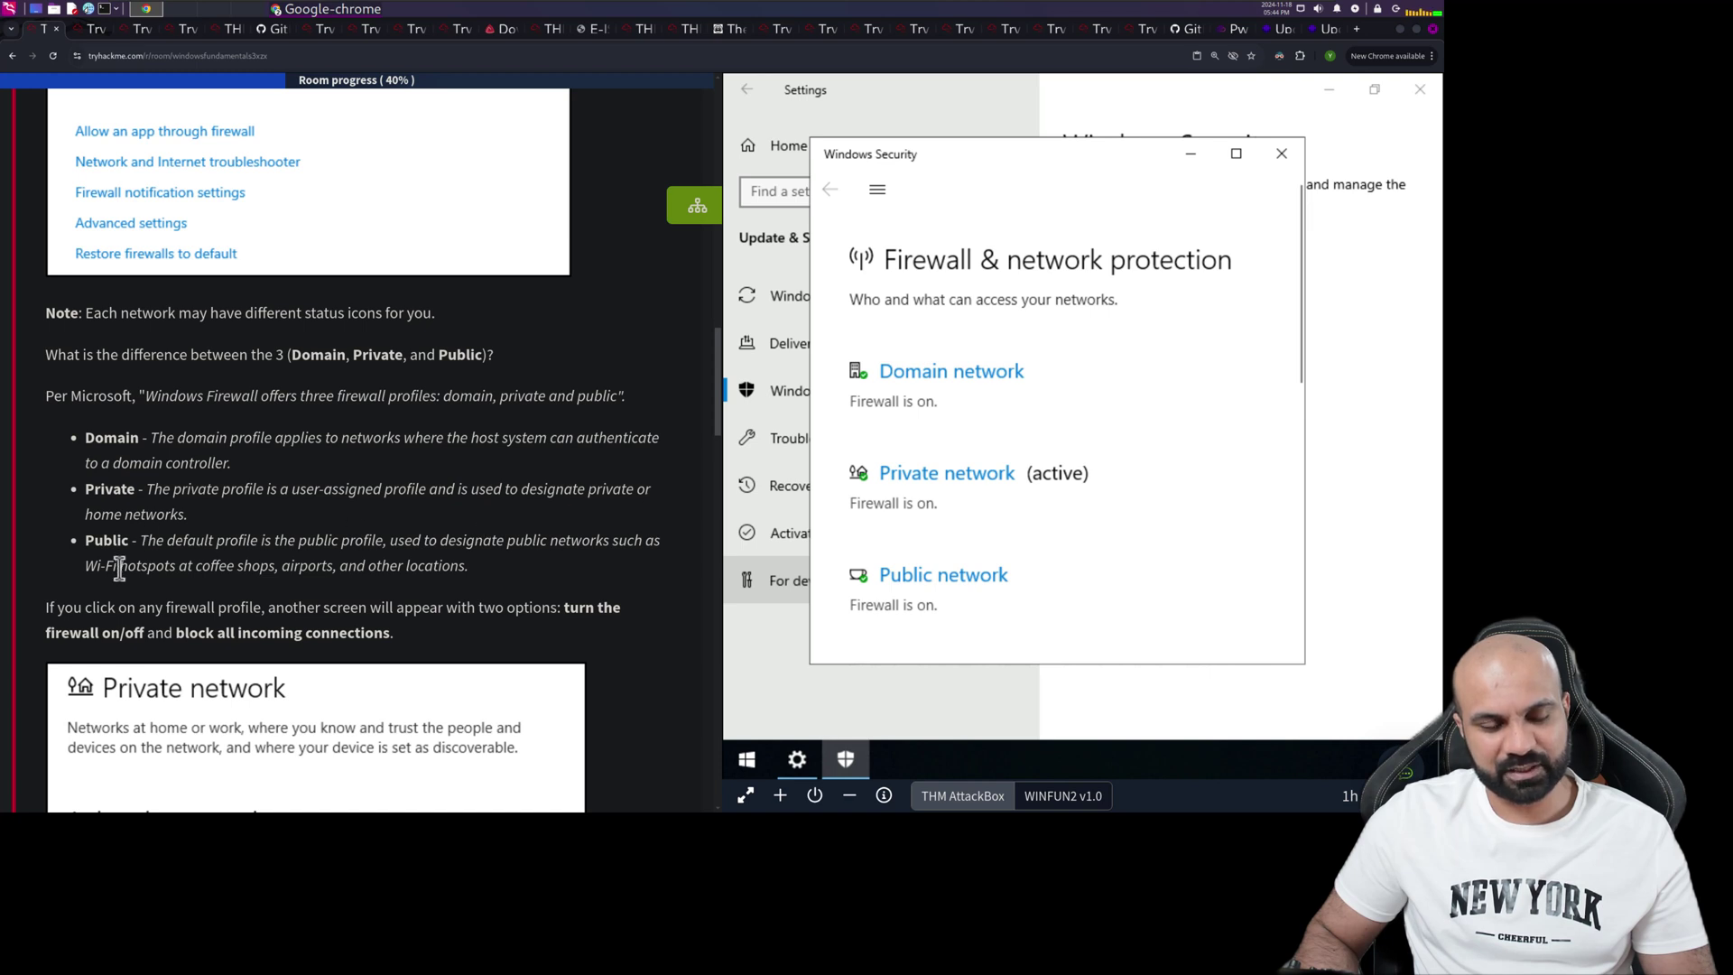
scroll(120, 567, down, 3)
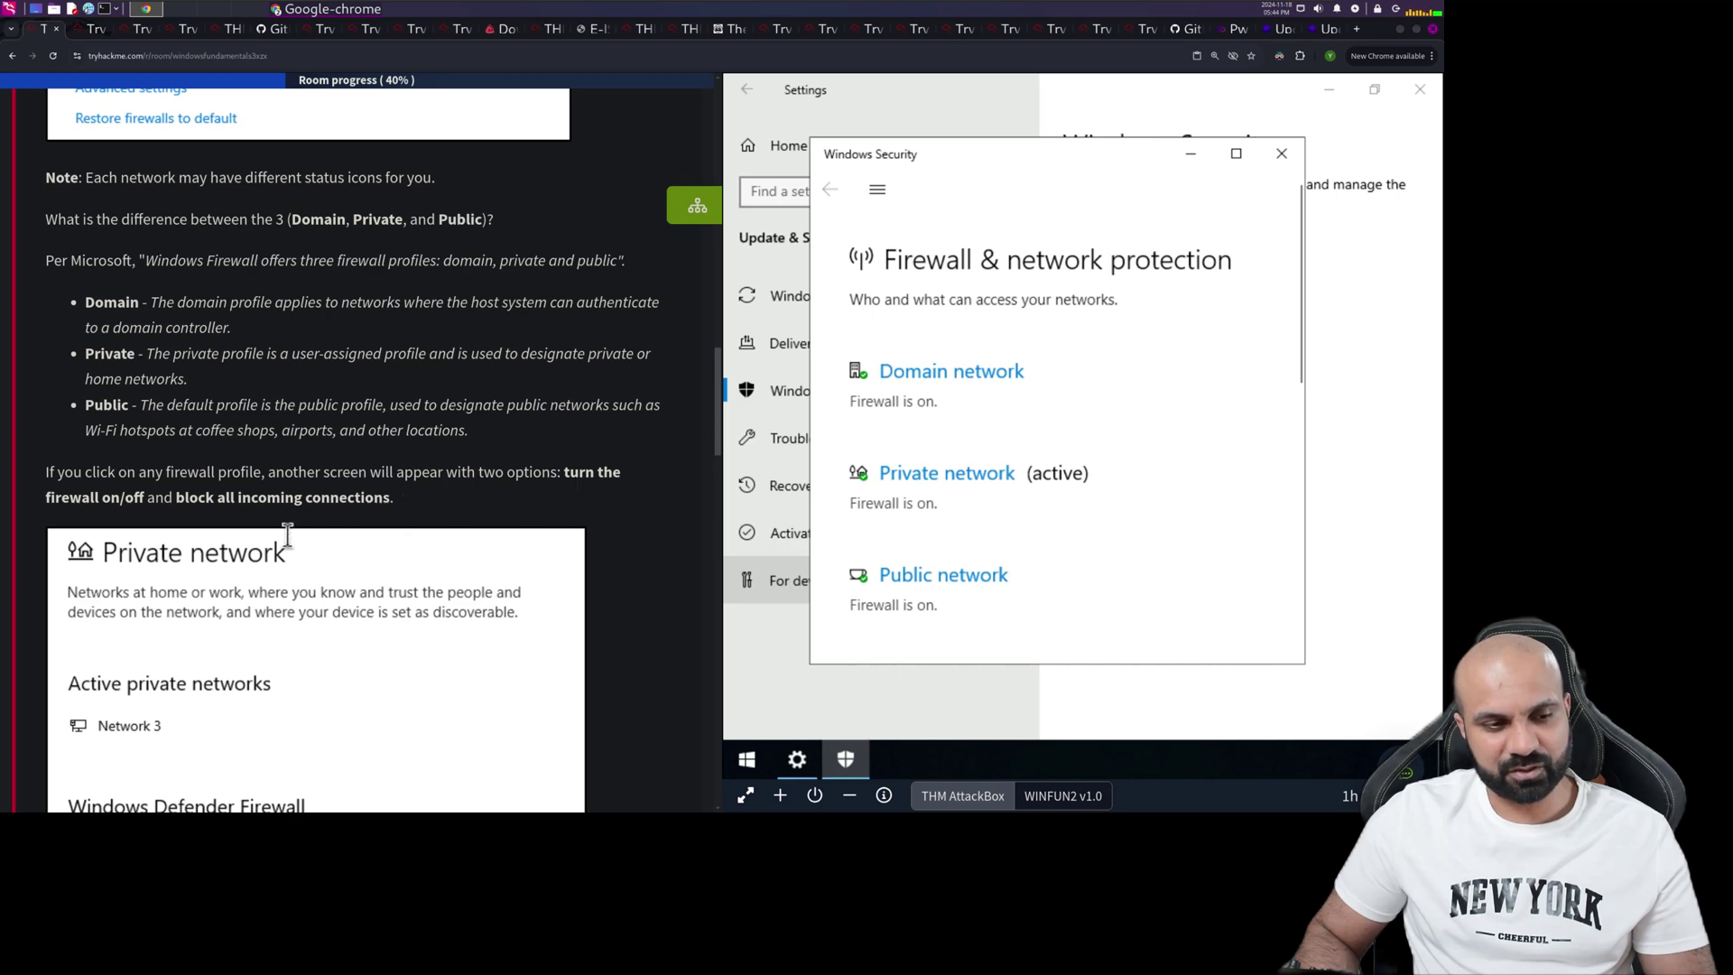
scroll(152, 510, down, 3)
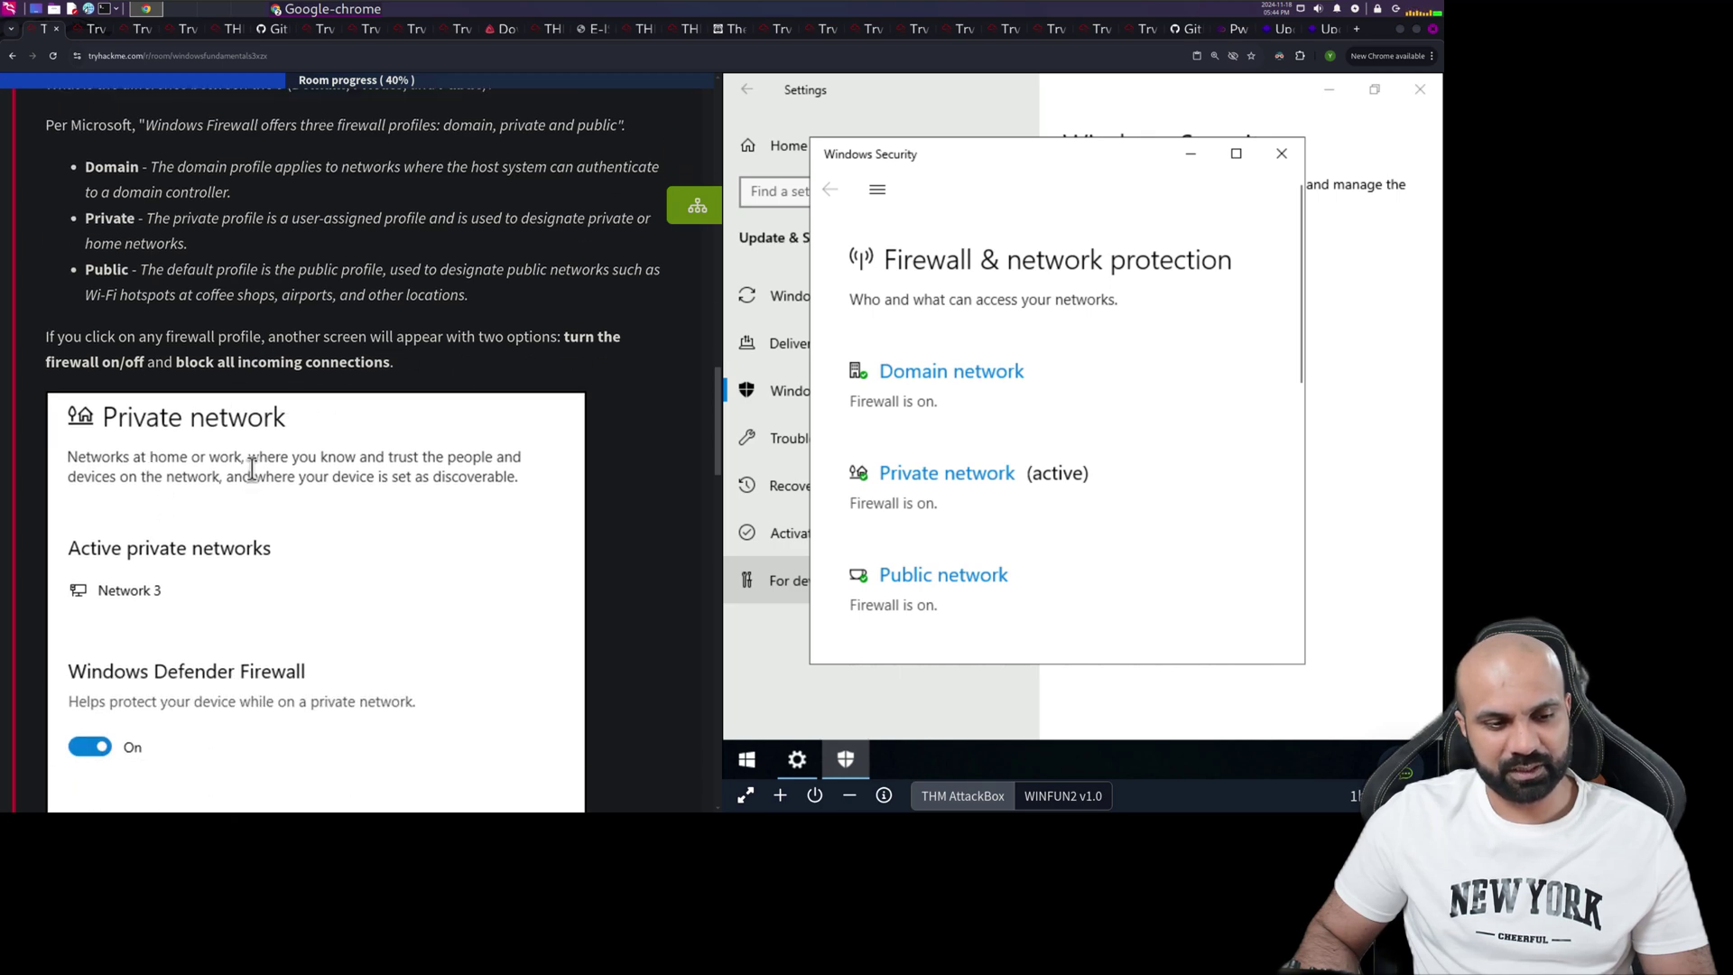
scroll(252, 468, down, 4)
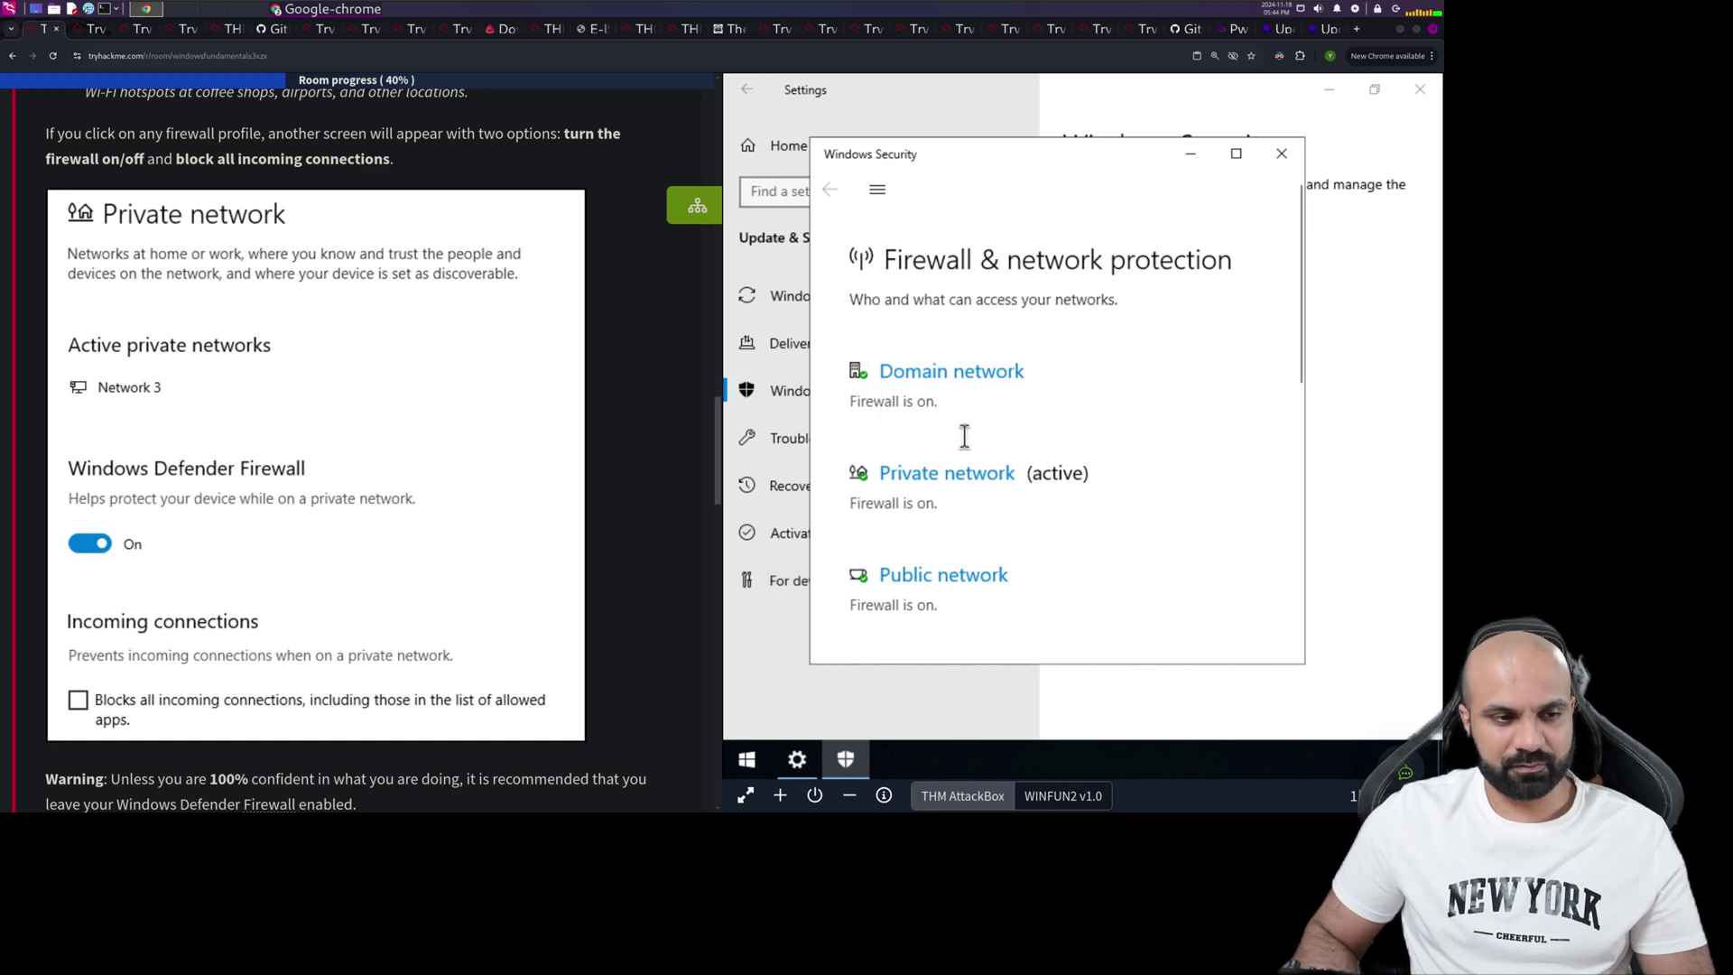
Open the Private network profile in the virtual machine and compare its firewall and incoming connections options with Task 5
click(971, 473)
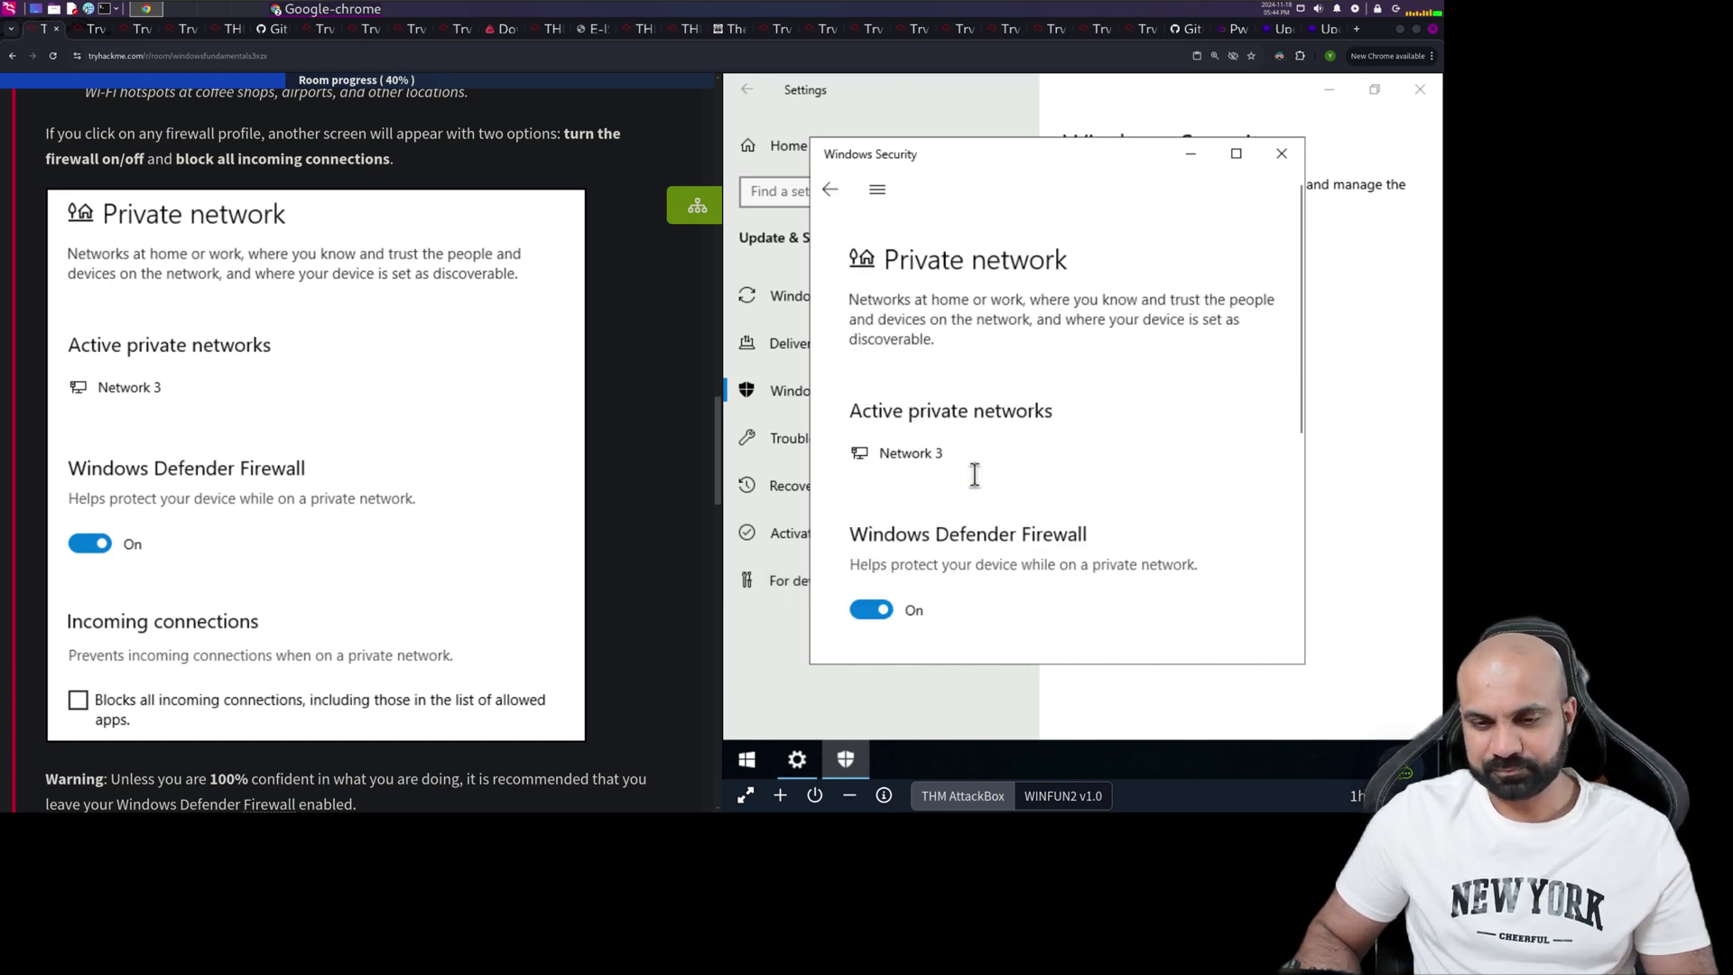
scroll(1068, 398, down, 5)
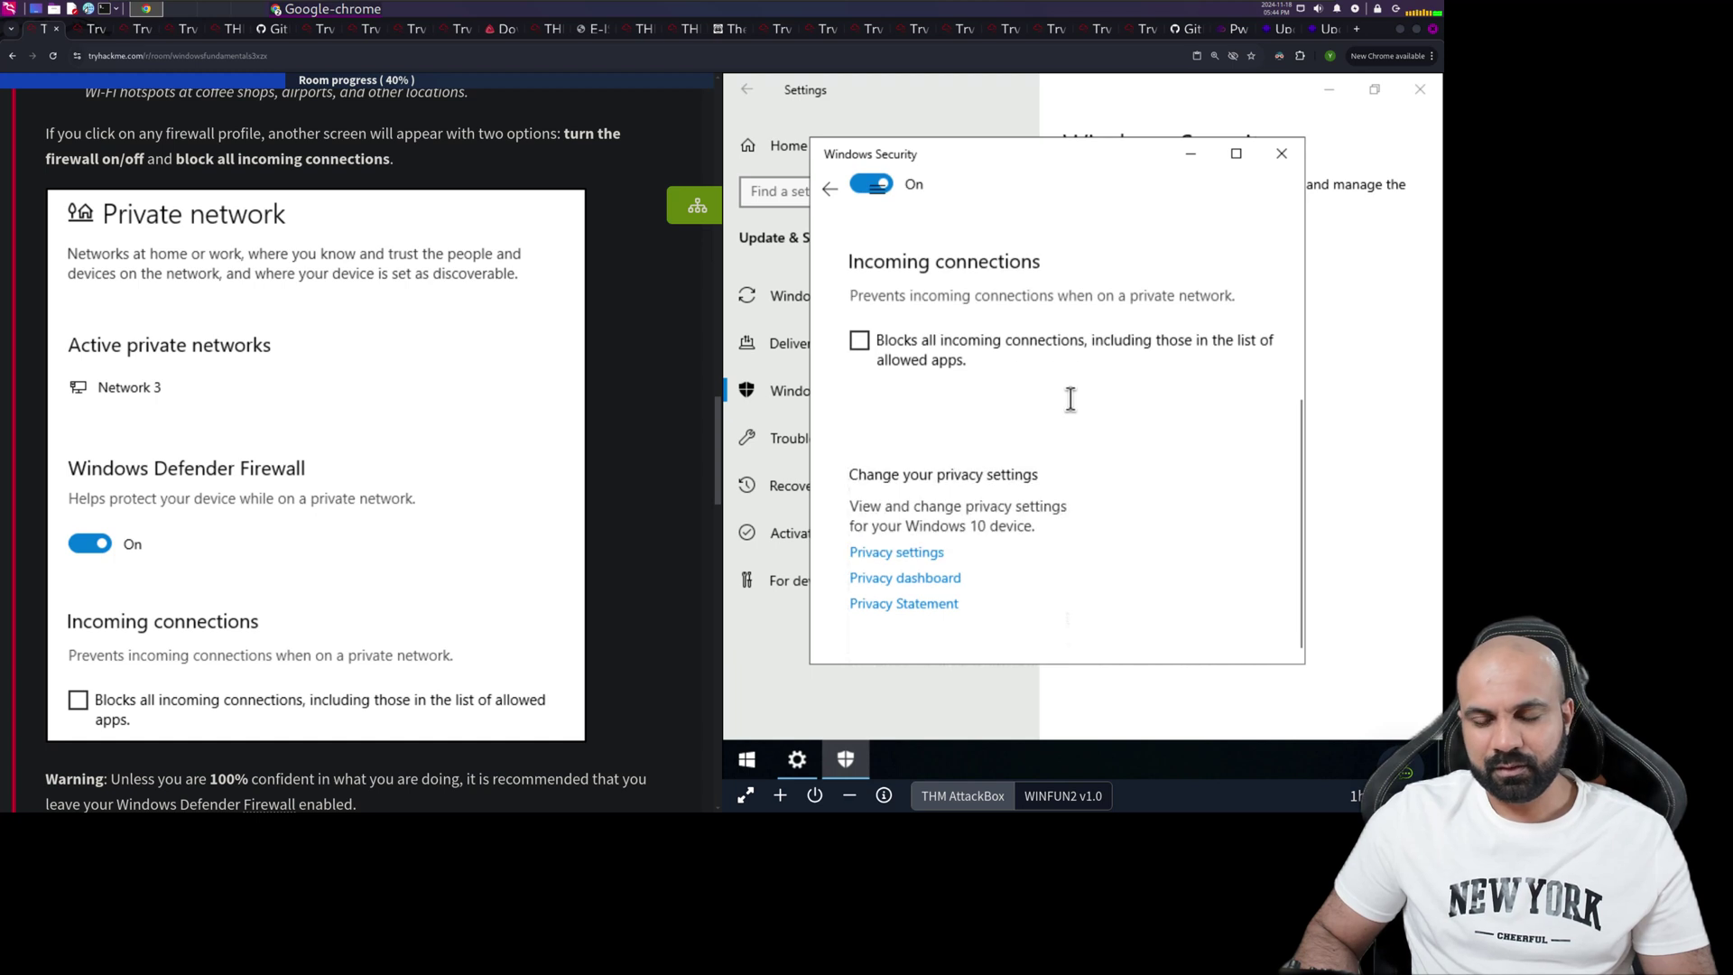
scroll(1071, 398, up, 2)
scroll(323, 502, down, 4)
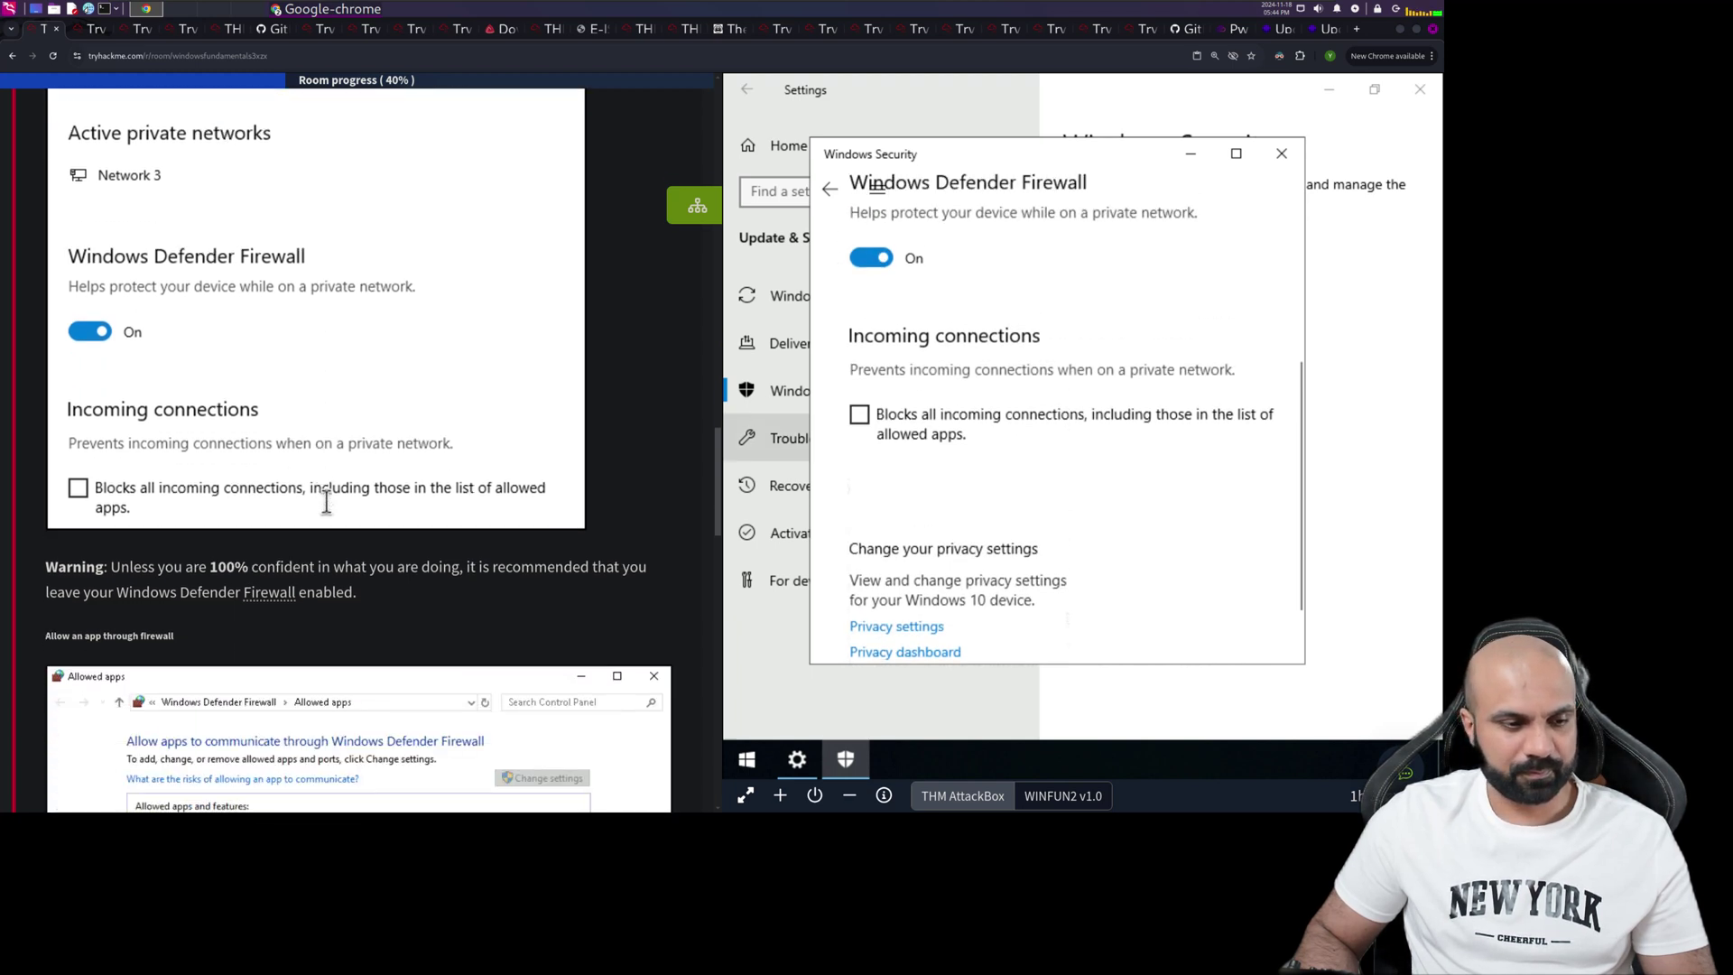
scroll(327, 502, down, 1)
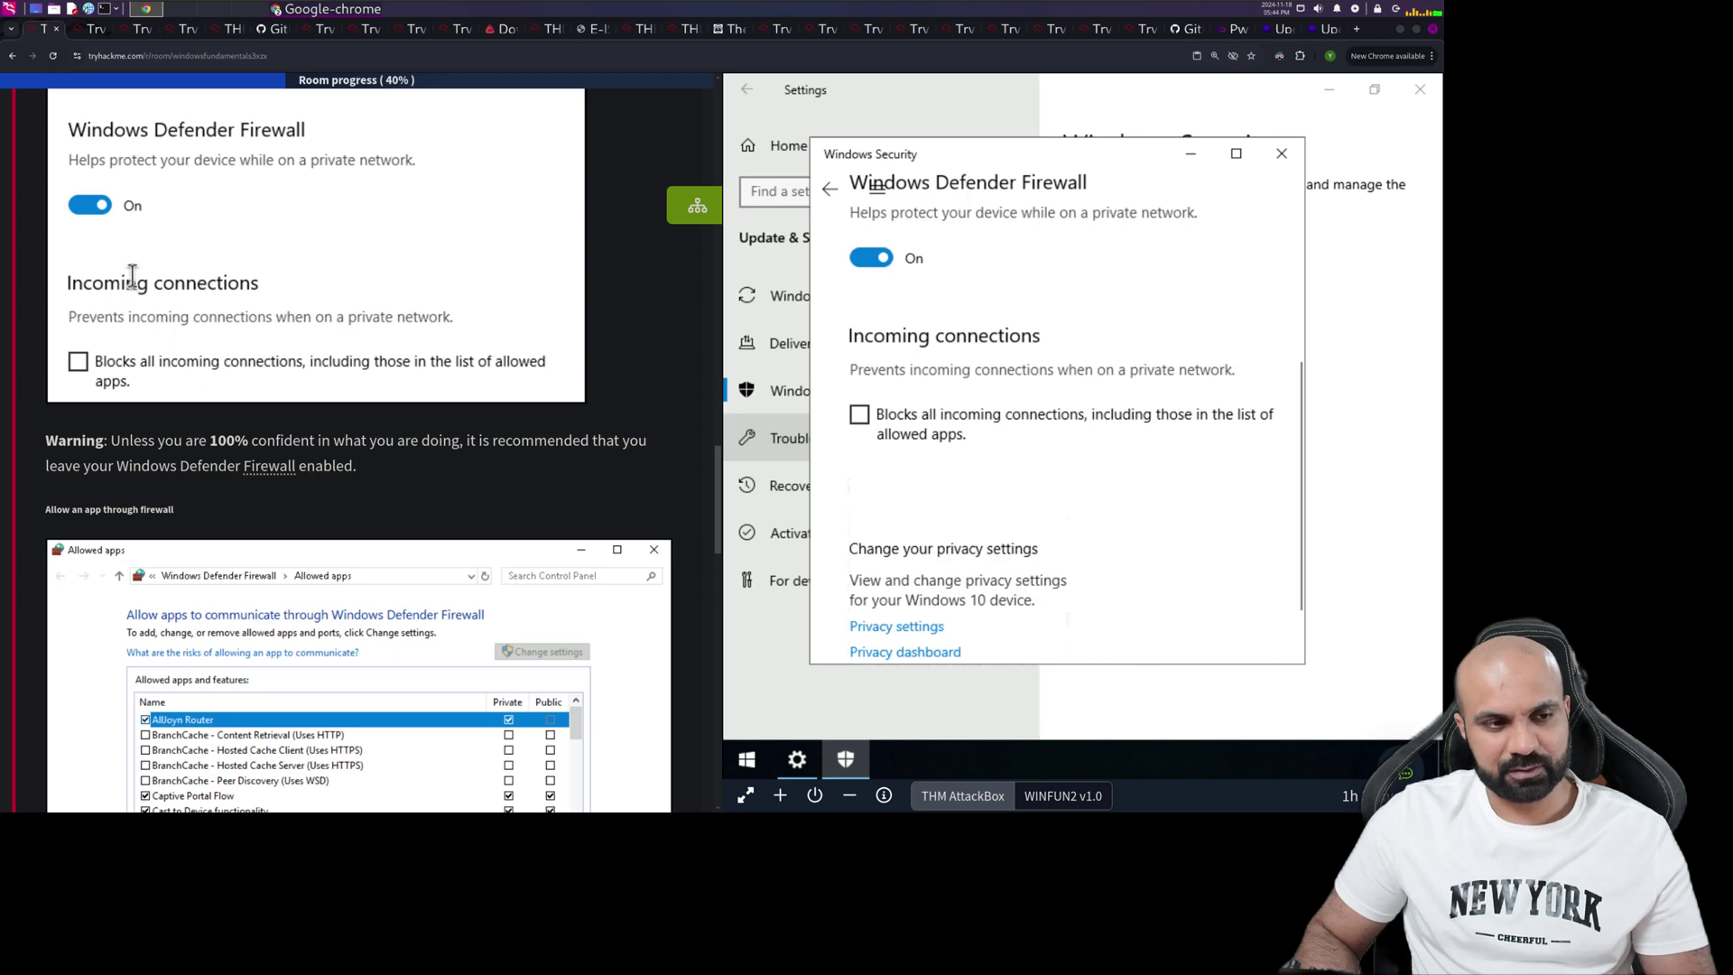
scroll(998, 493, down, 2)
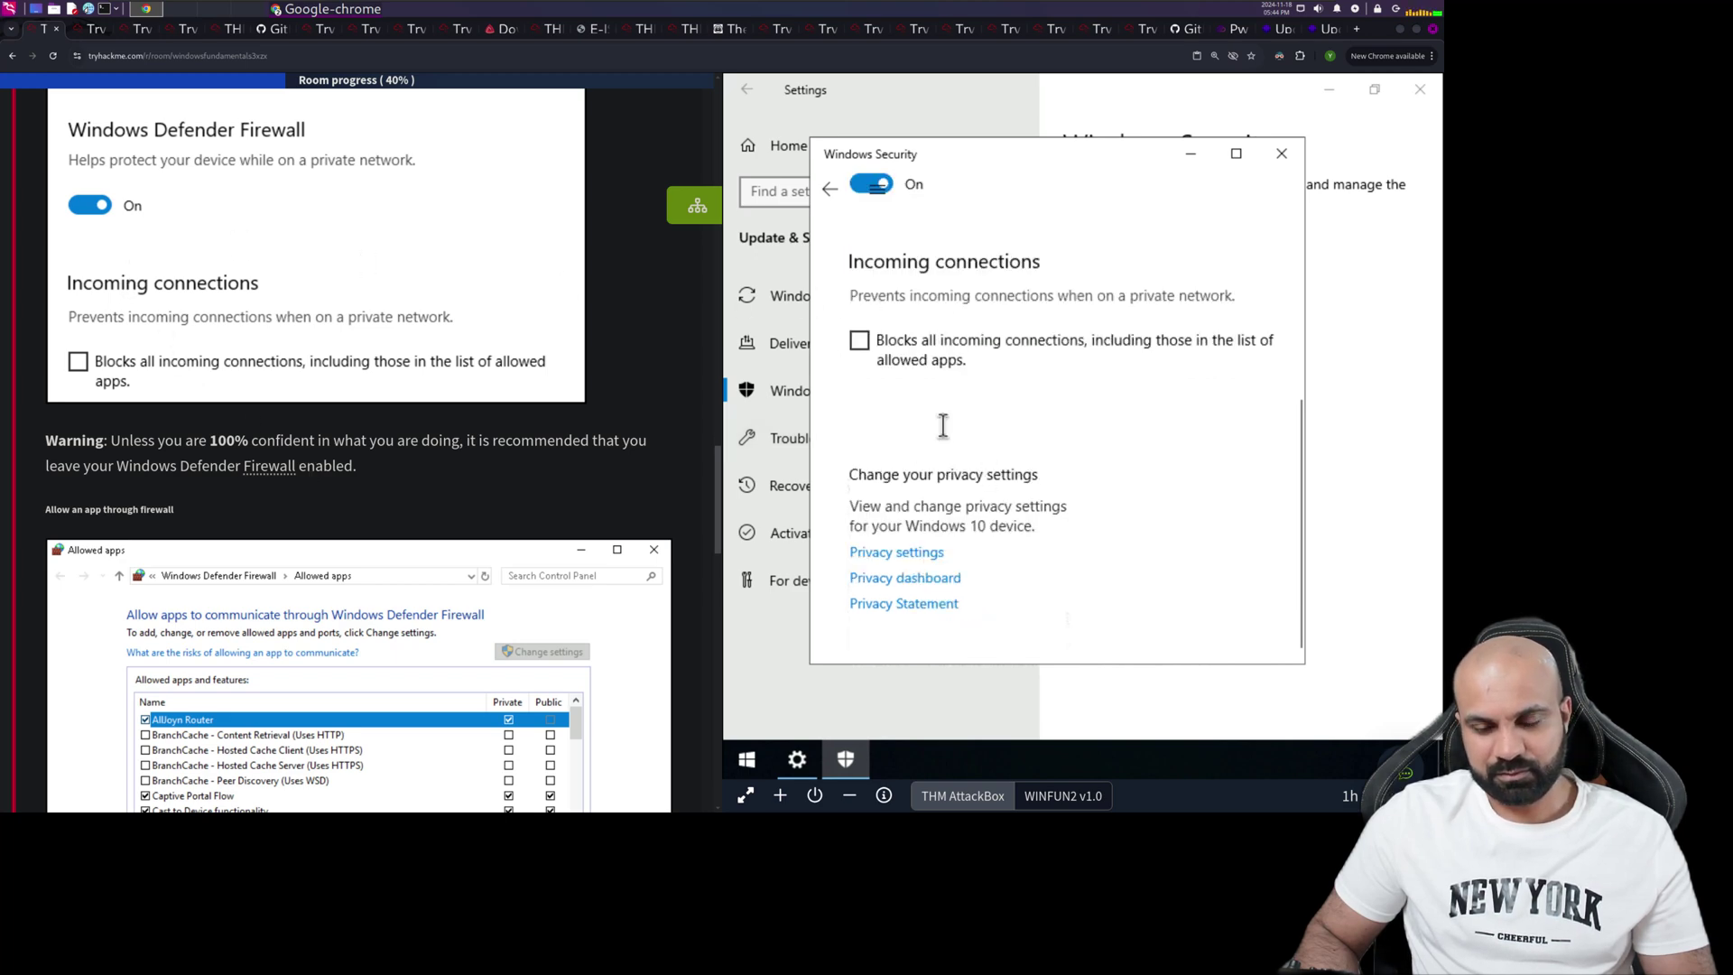
Read Task 5's section on allowing an app through the firewall and recheck the Private network page for related options
scroll(43, 487, down, 2)
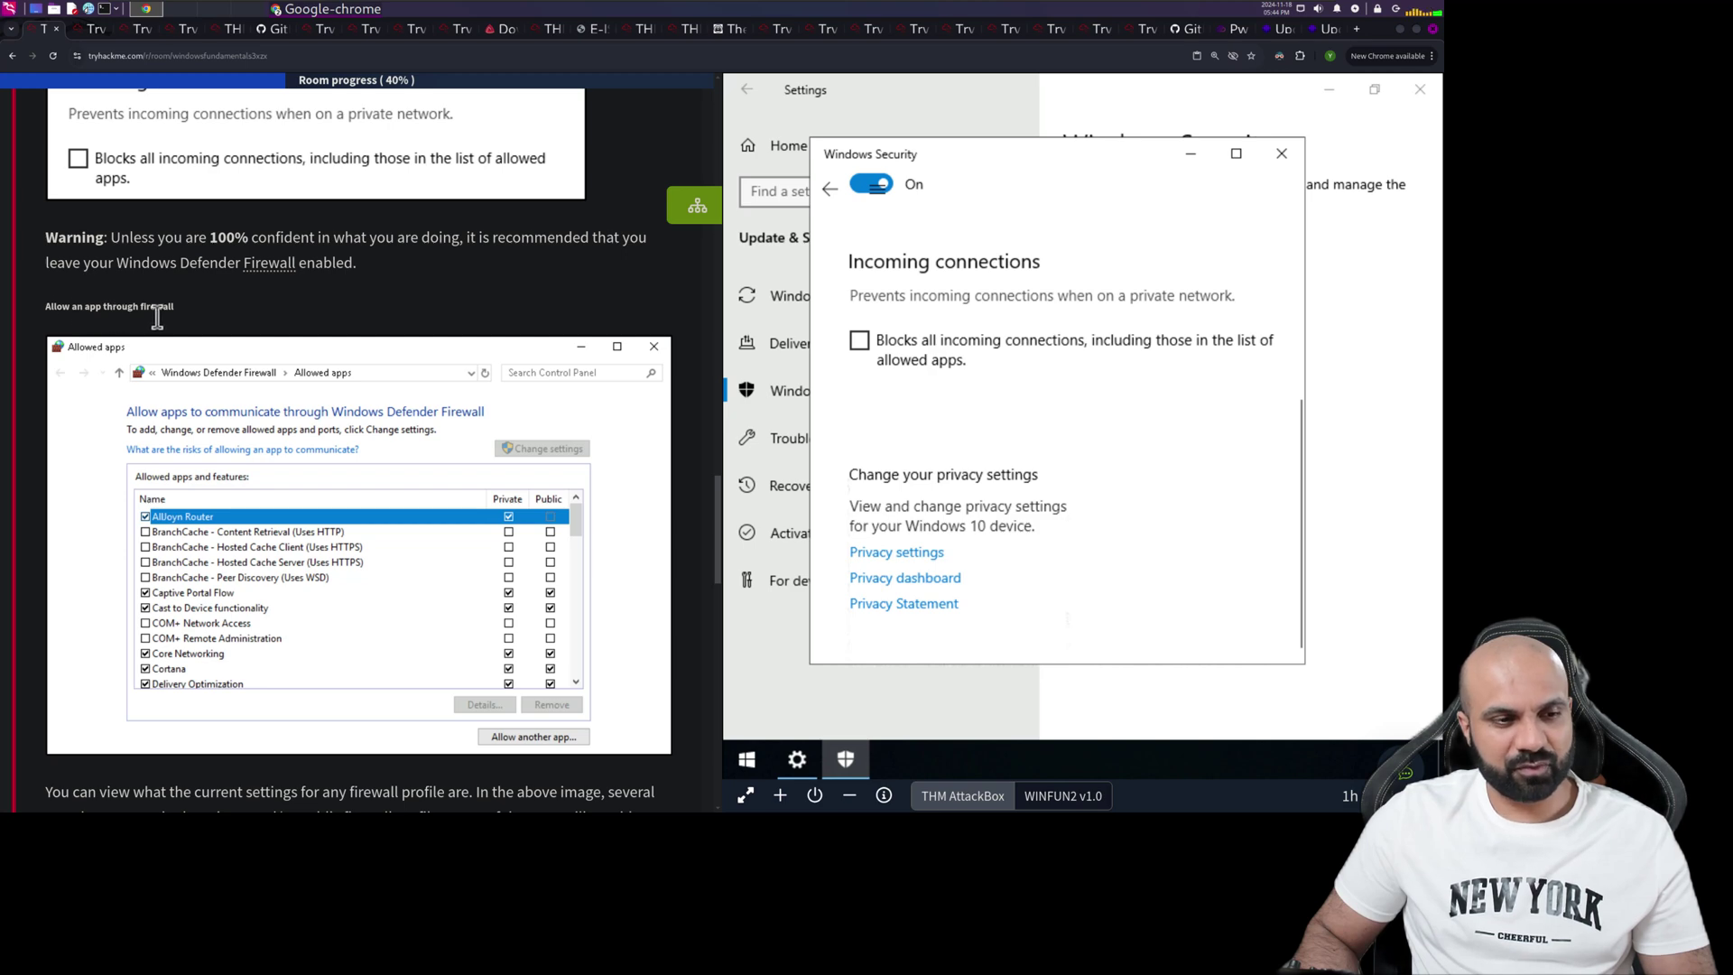
scroll(141, 311, down, 3)
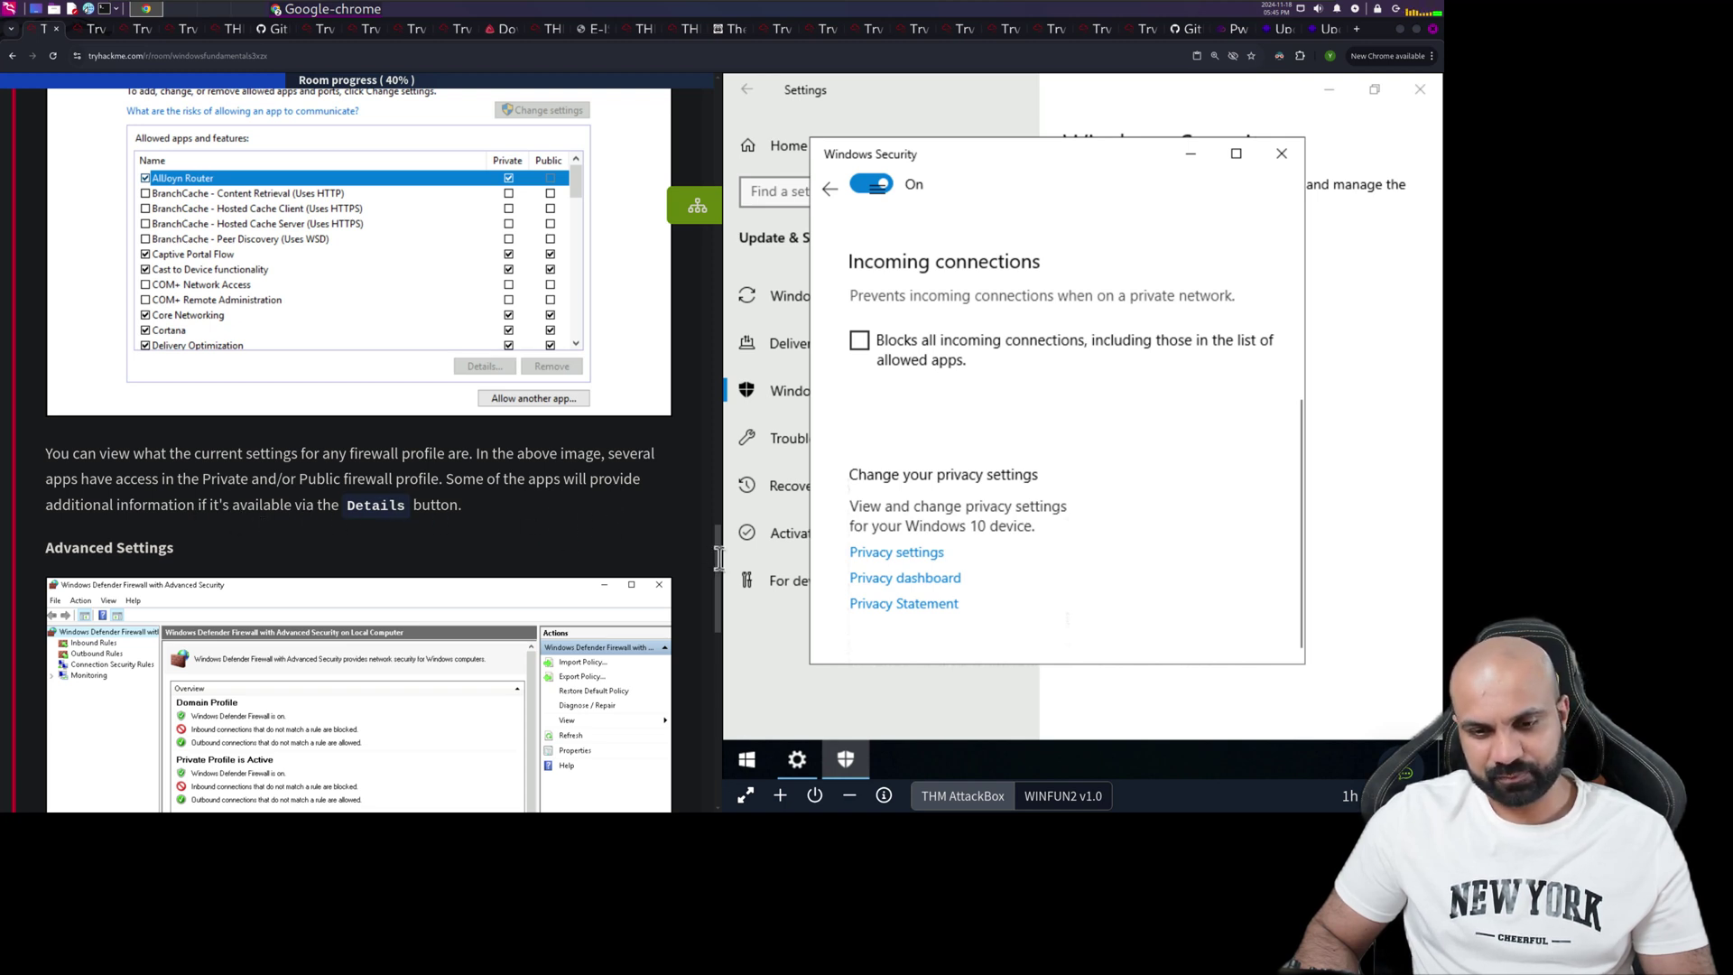
scroll(1128, 488, up, 5)
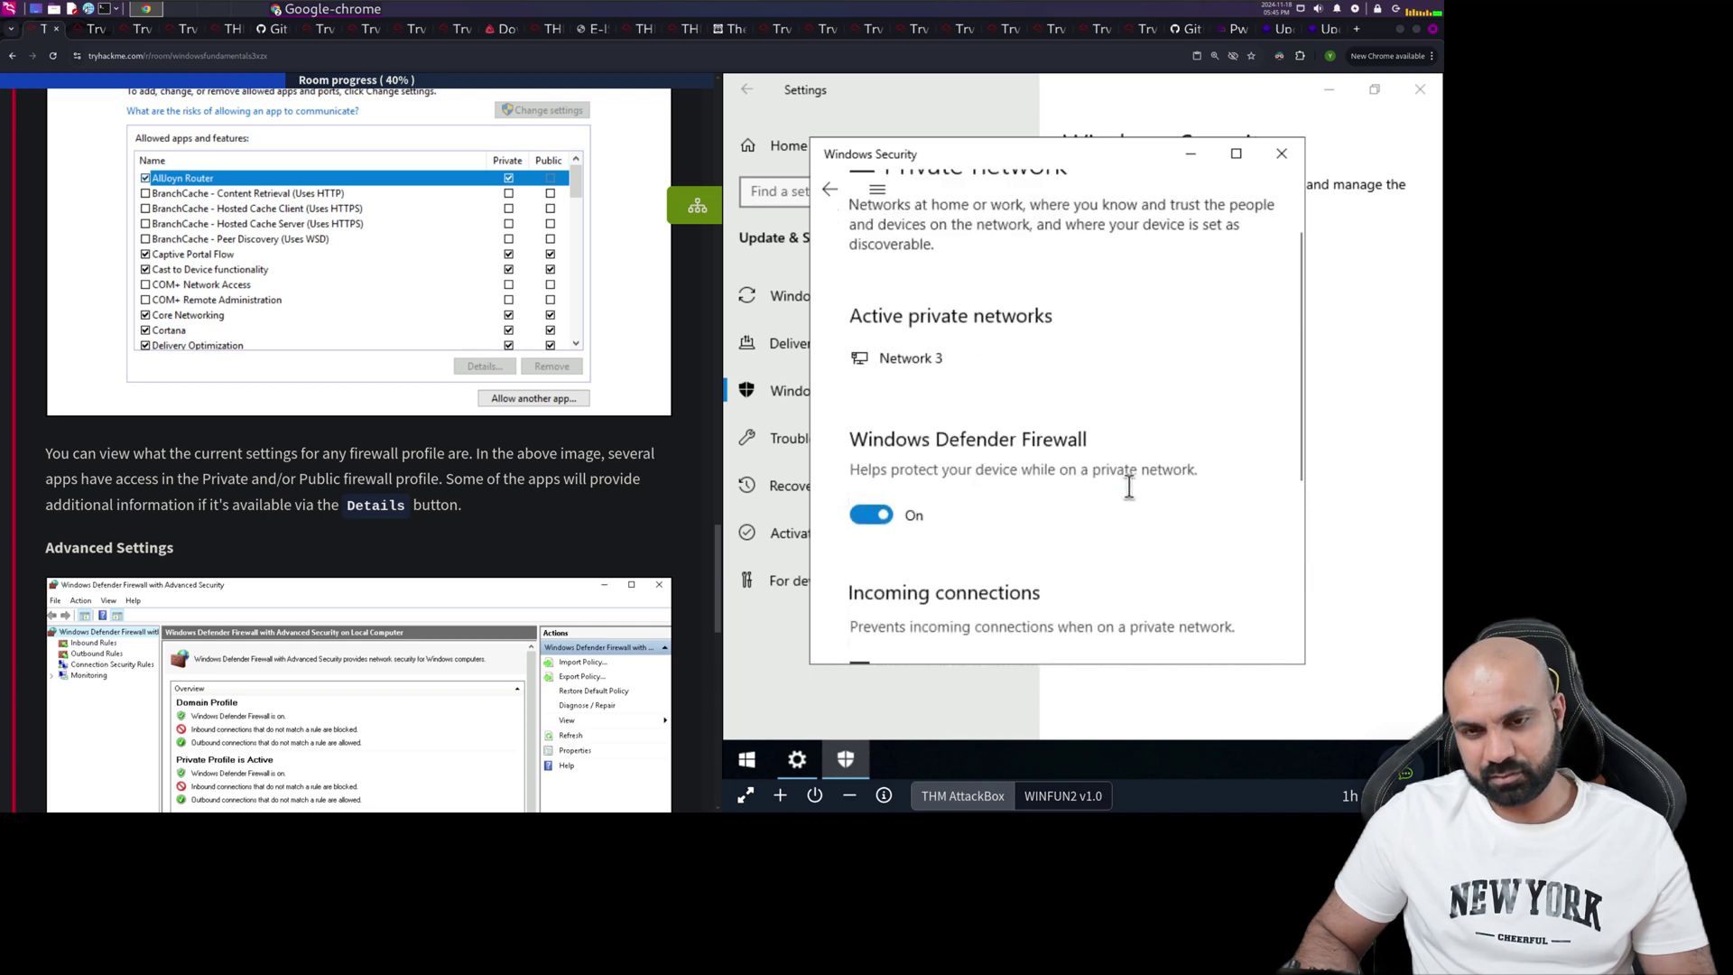
scroll(1128, 487, down, 3)
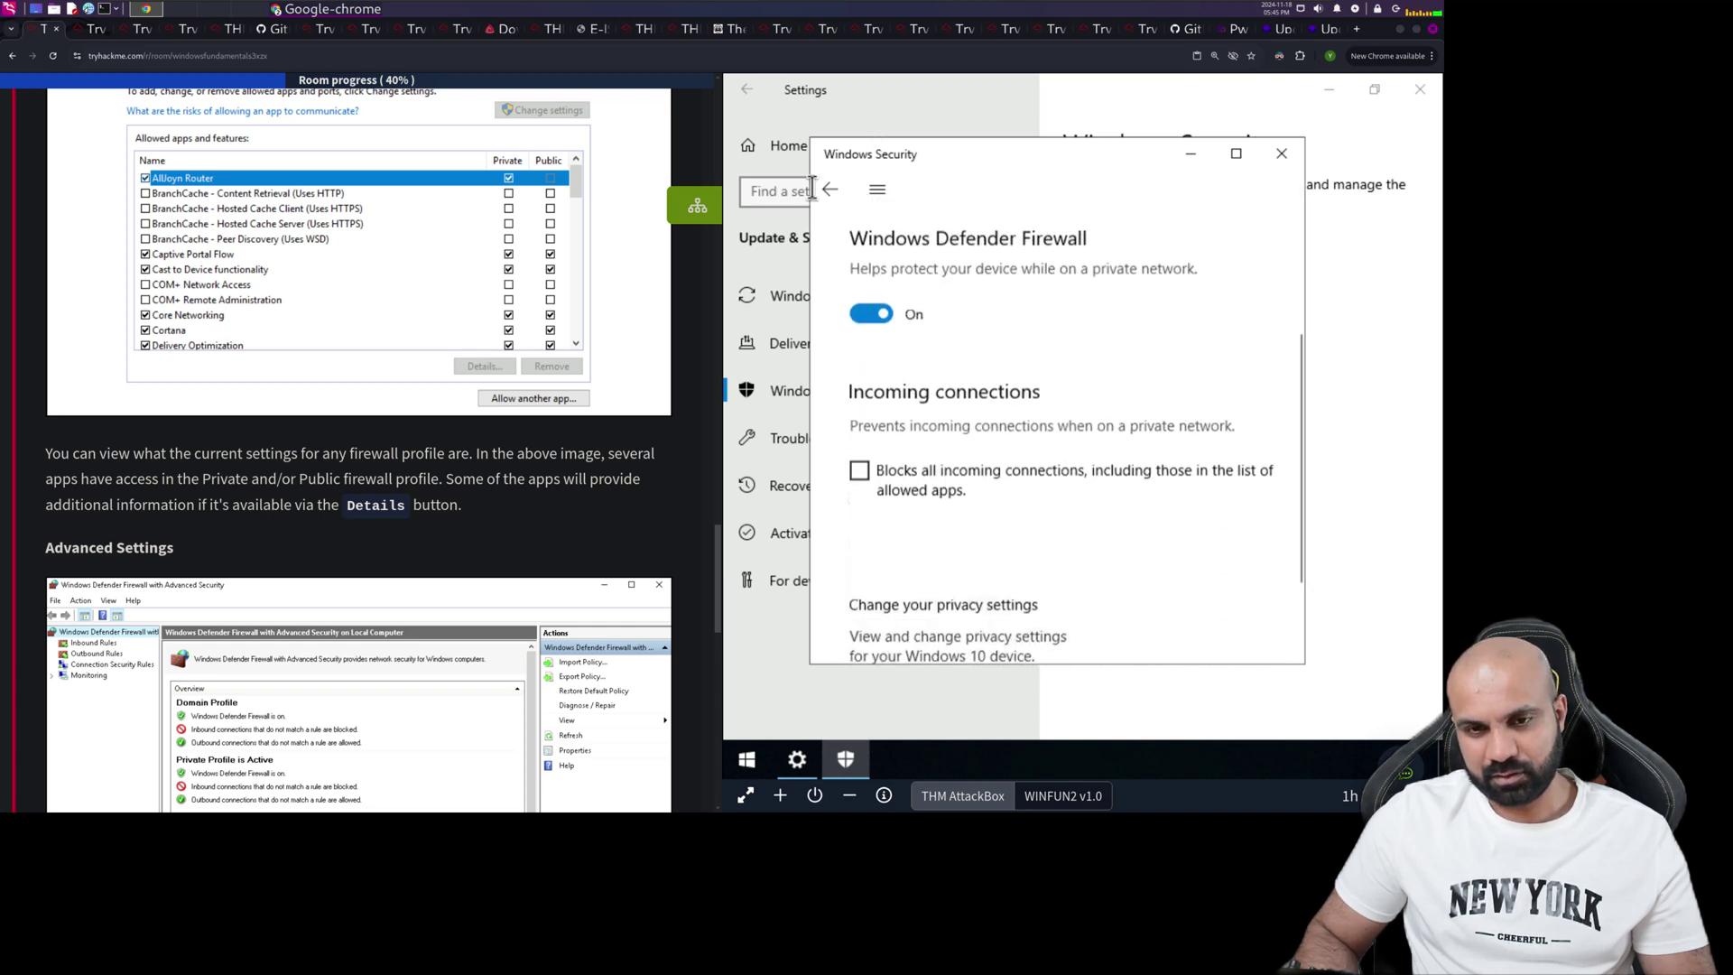
Return to the Firewall & network protection overview in the virtual machine and open the list of apps allowed through the firewall
click(829, 193)
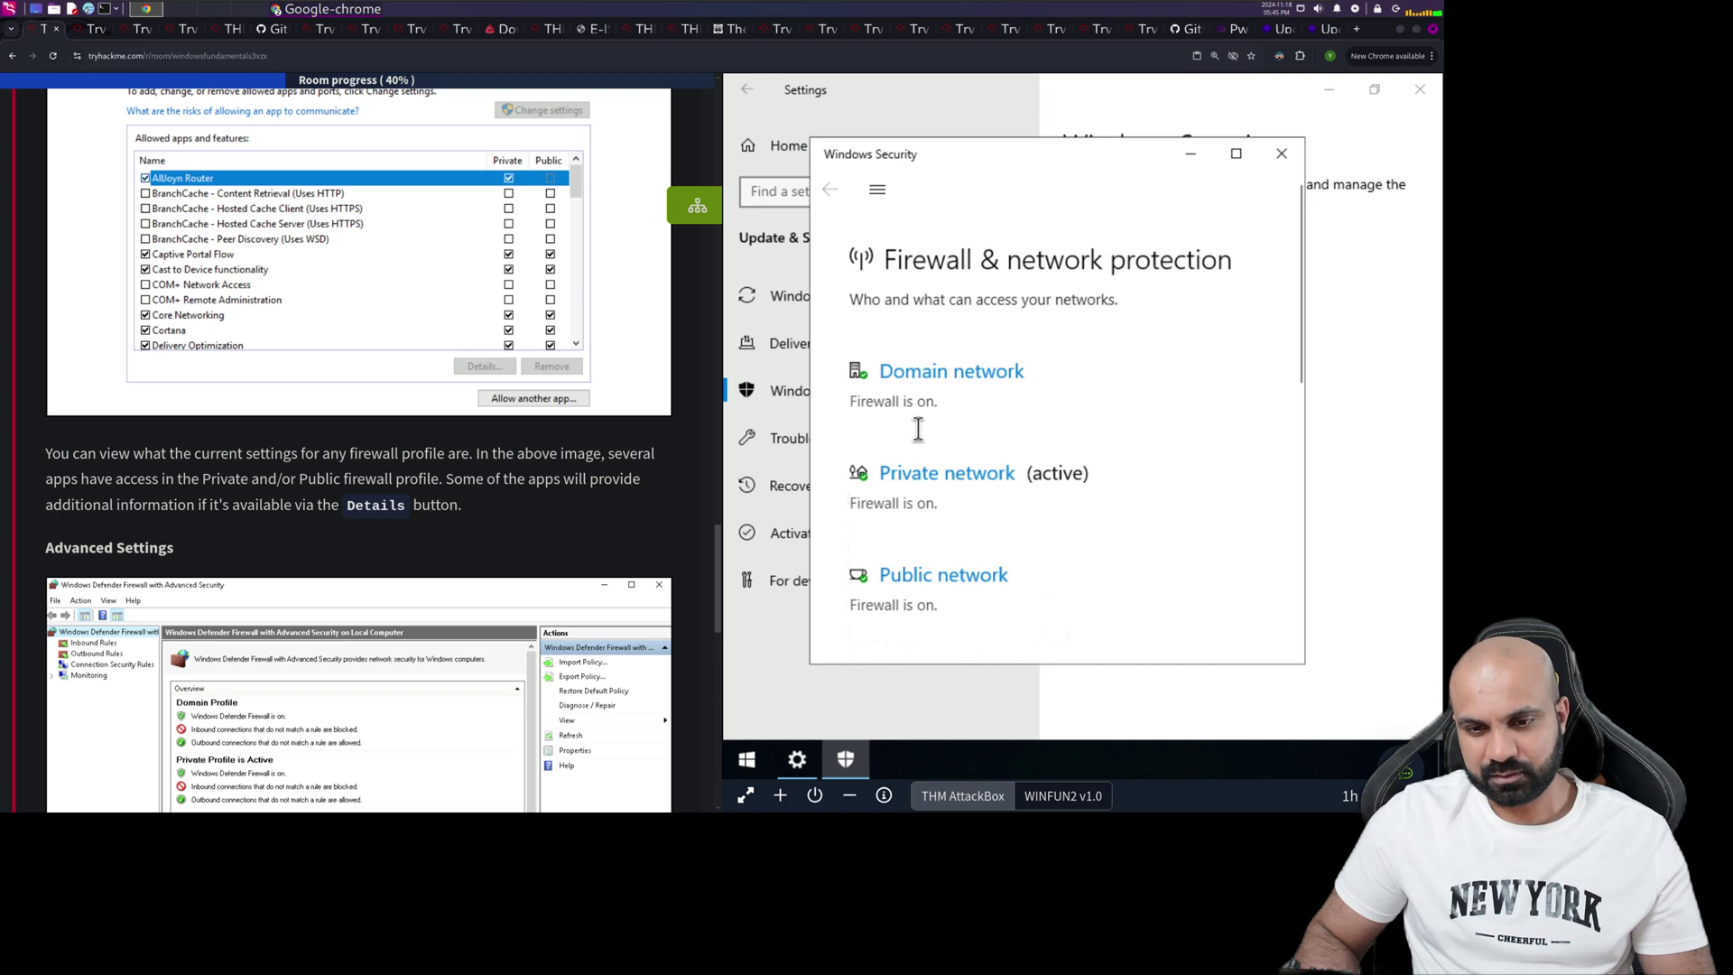
click(944, 573)
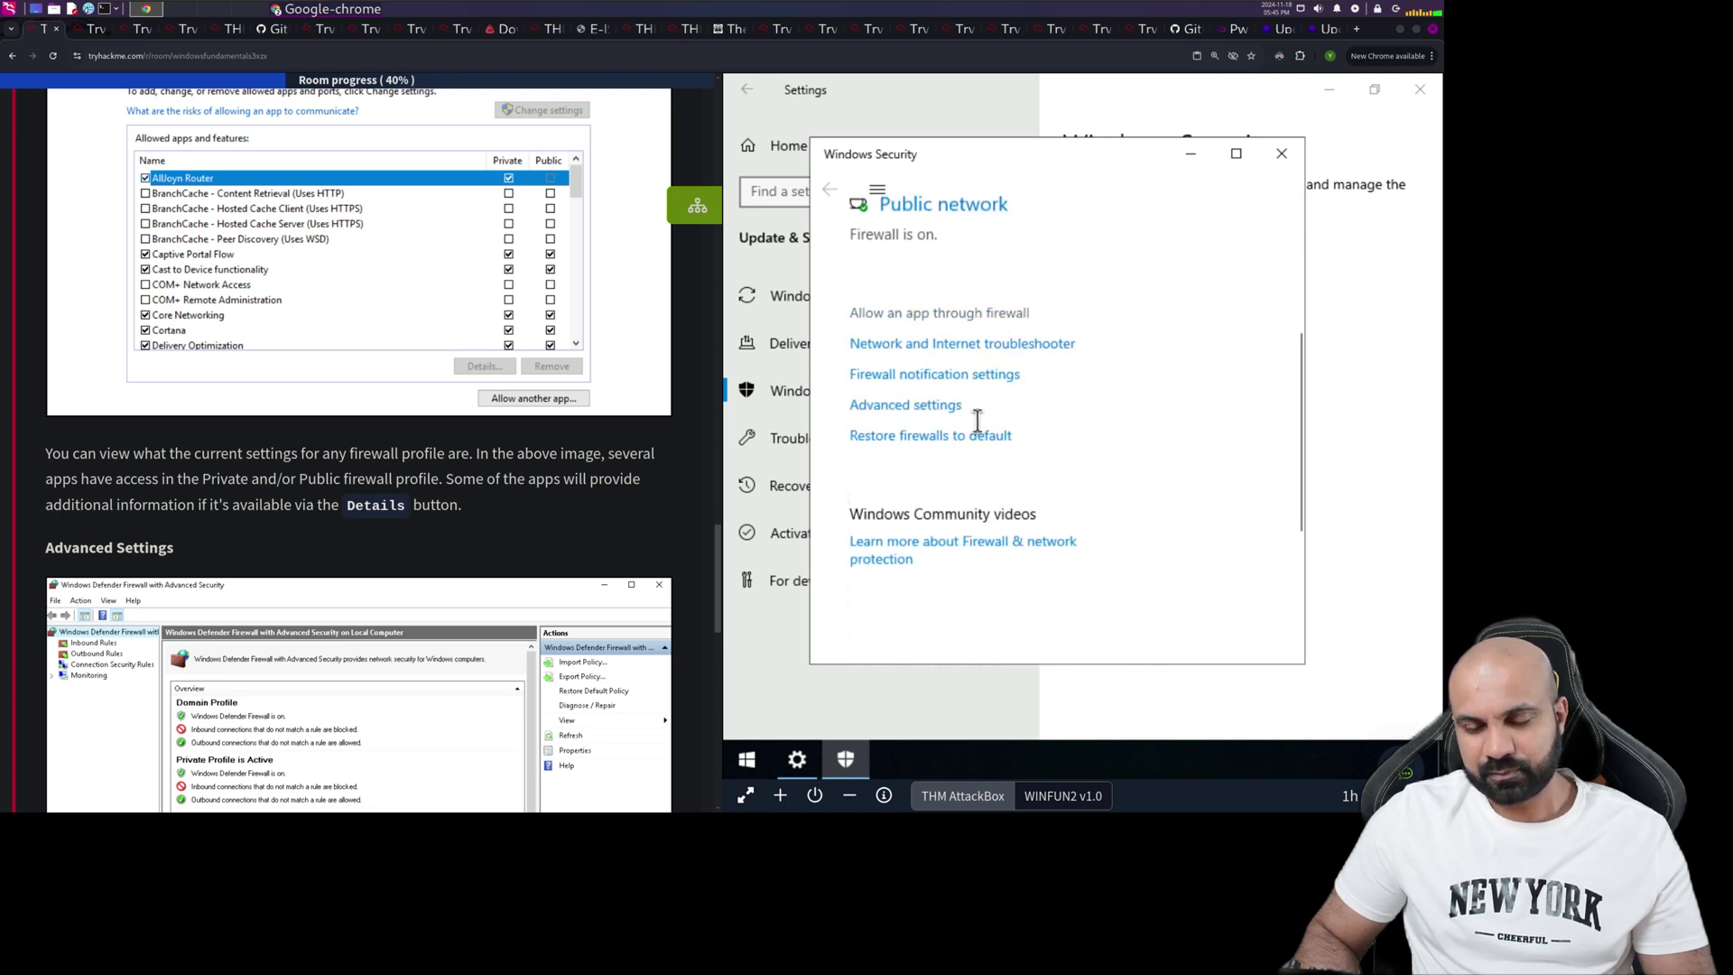
click(874, 313)
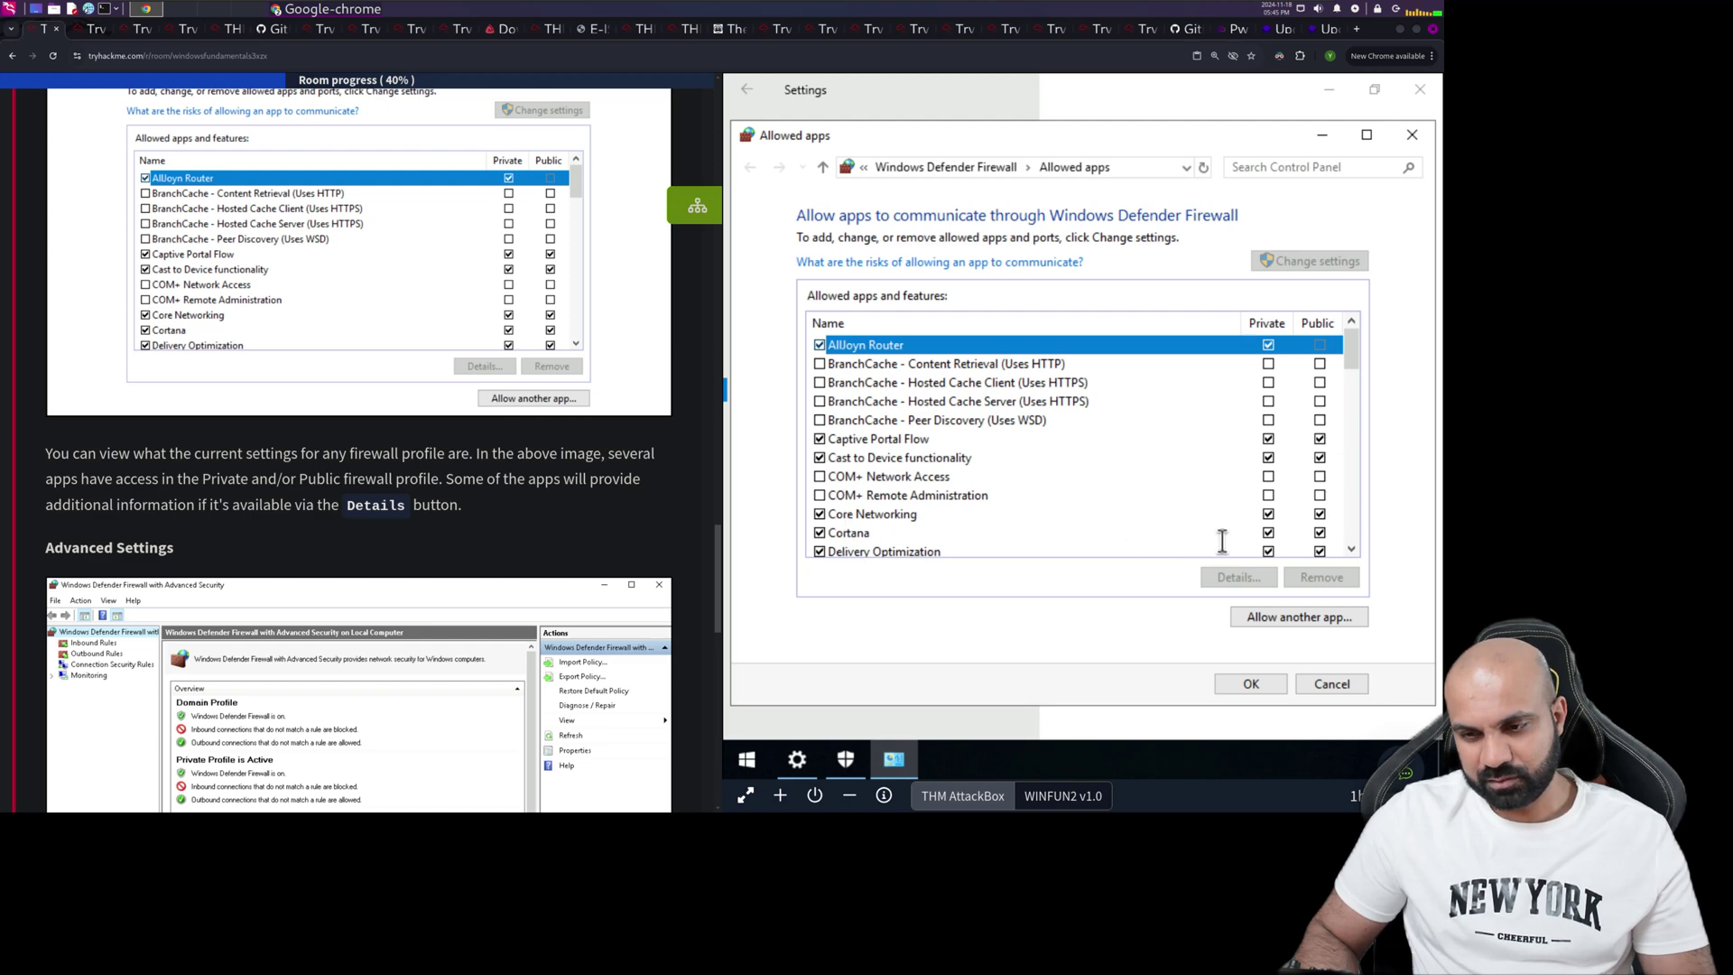
scroll(499, 424, down, 3)
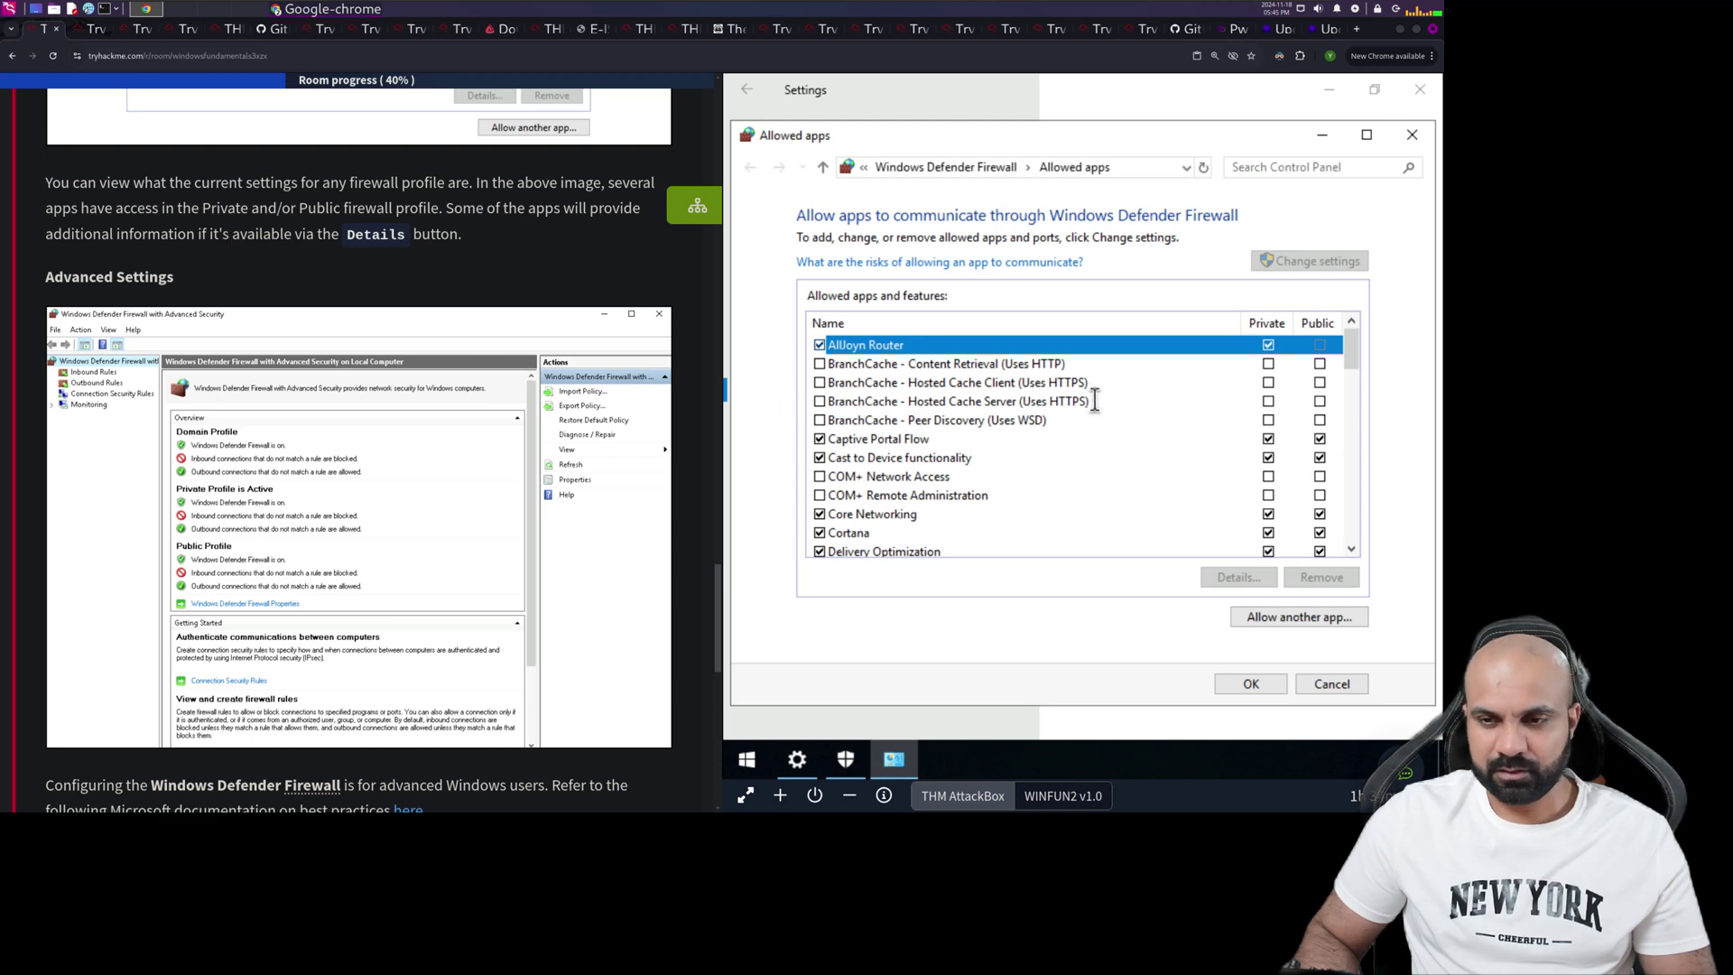
View the details of the Cast to Device functionality entry in the allowed apps list, leaving its properties dialog closed
click(895, 438)
click(914, 456)
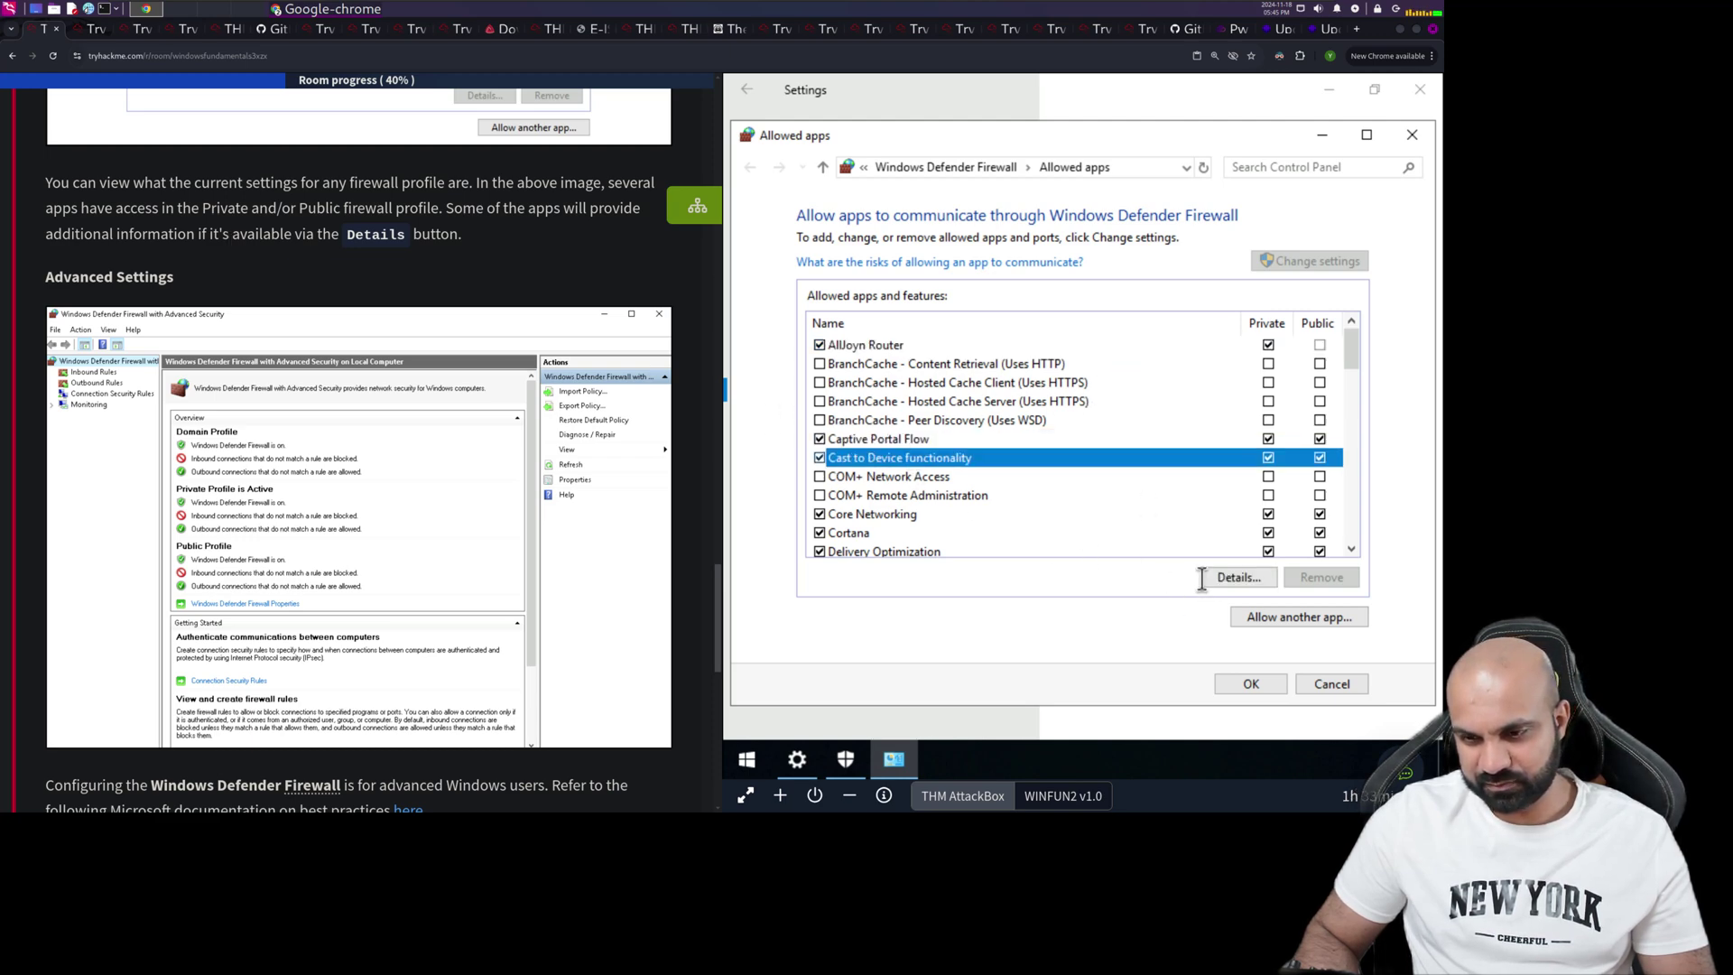
click(1212, 577)
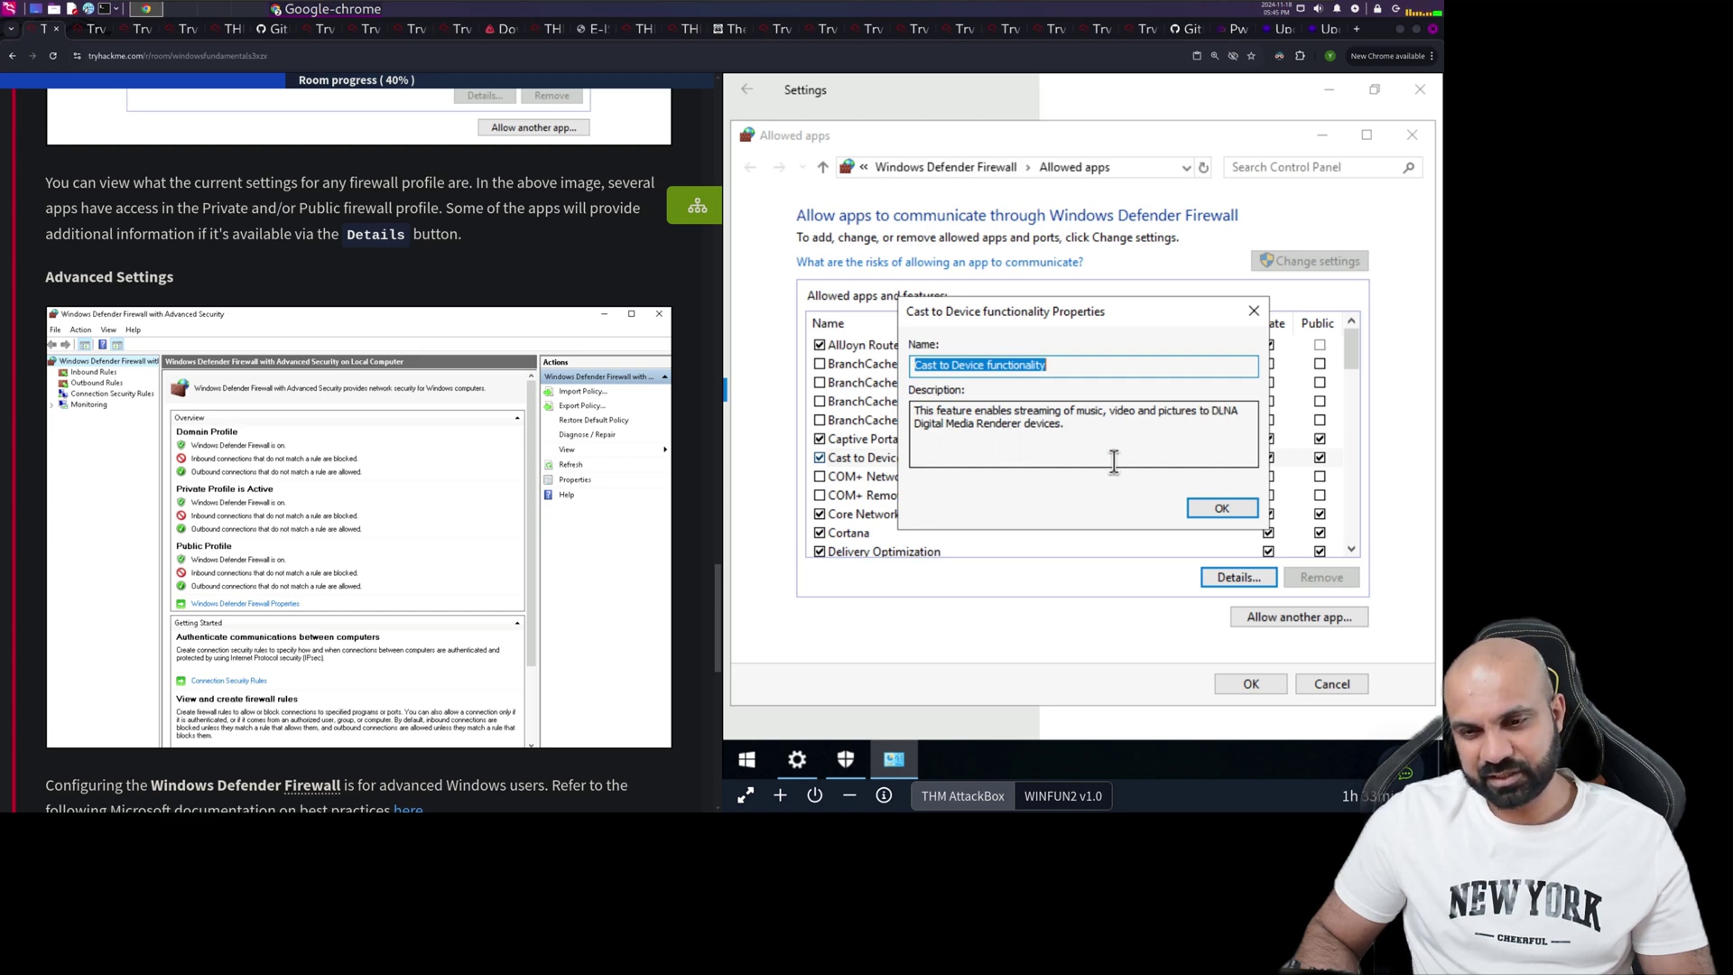
click(1219, 508)
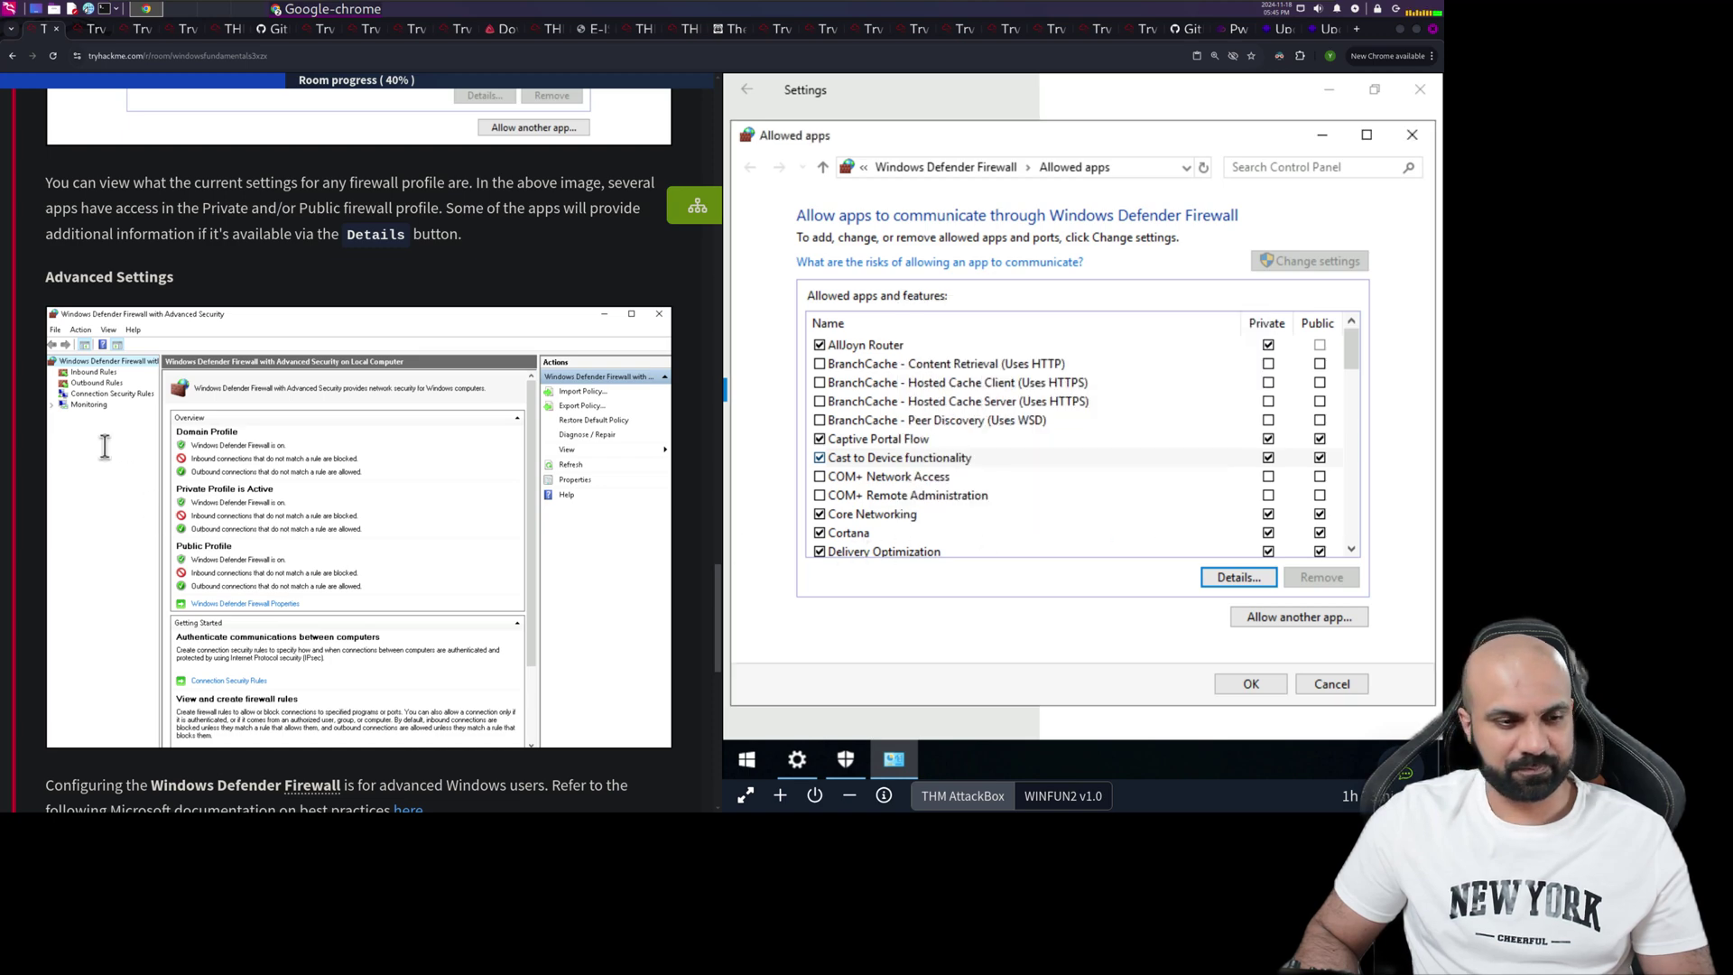
Read Task 5's Advanced Settings section down to its question, and close the Allowed apps window in the virtual machine
scroll(187, 397, down, 3)
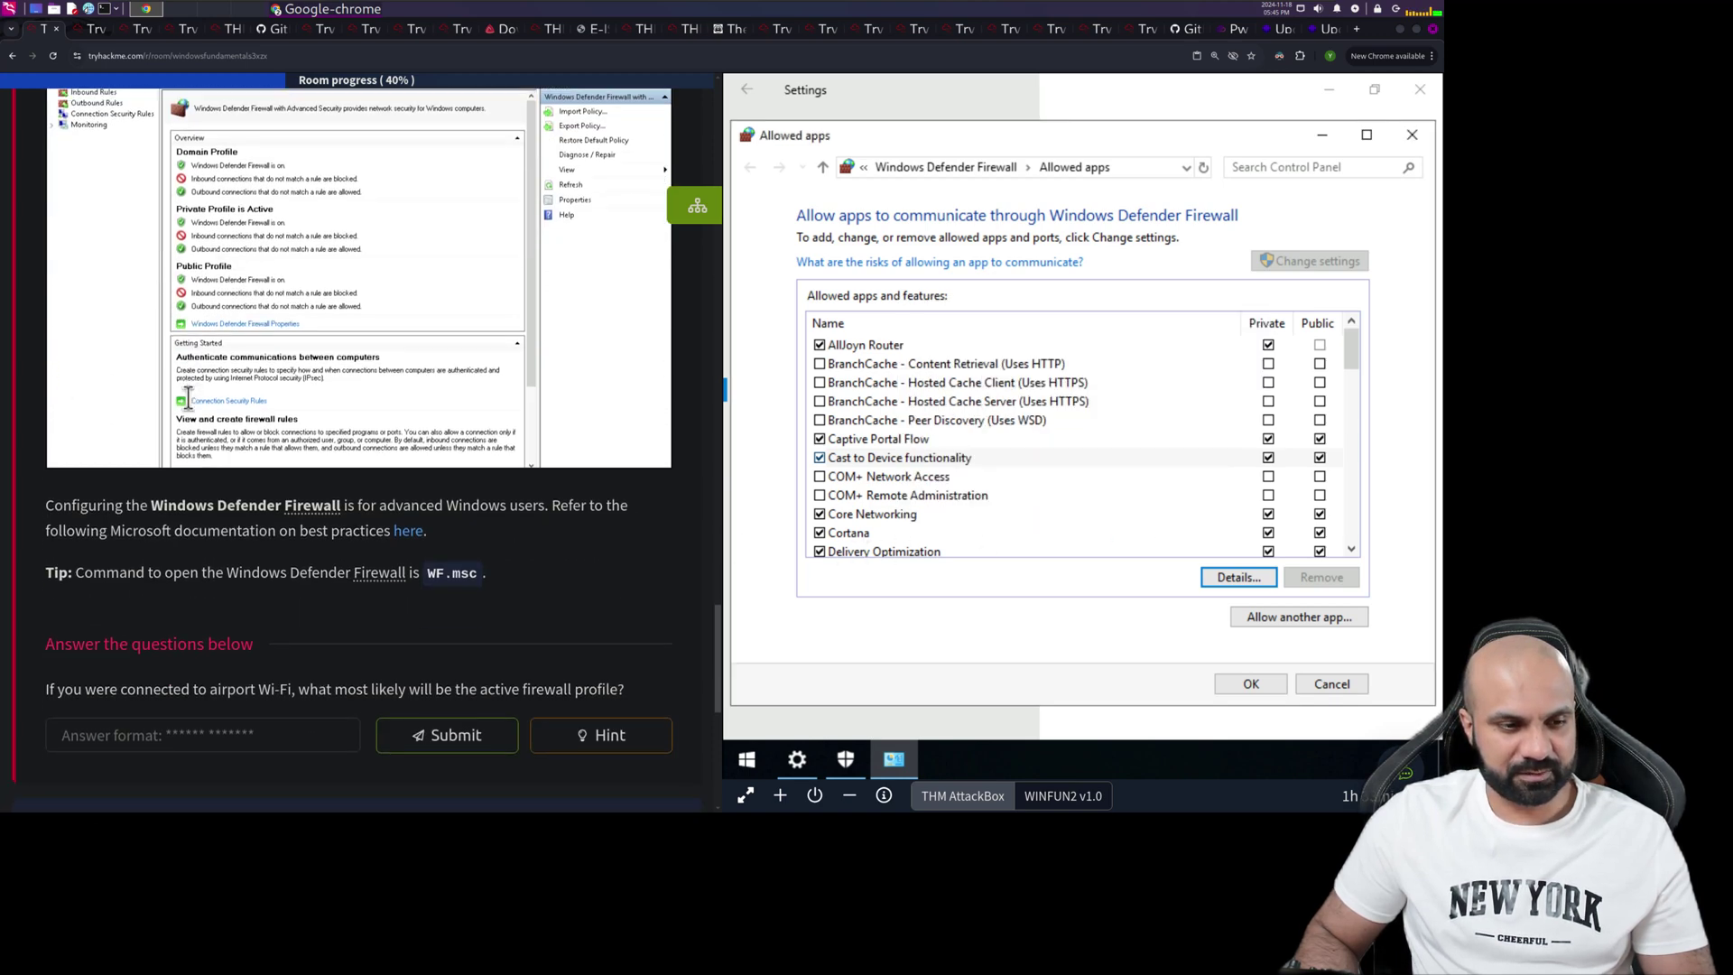
scroll(187, 397, down, 1)
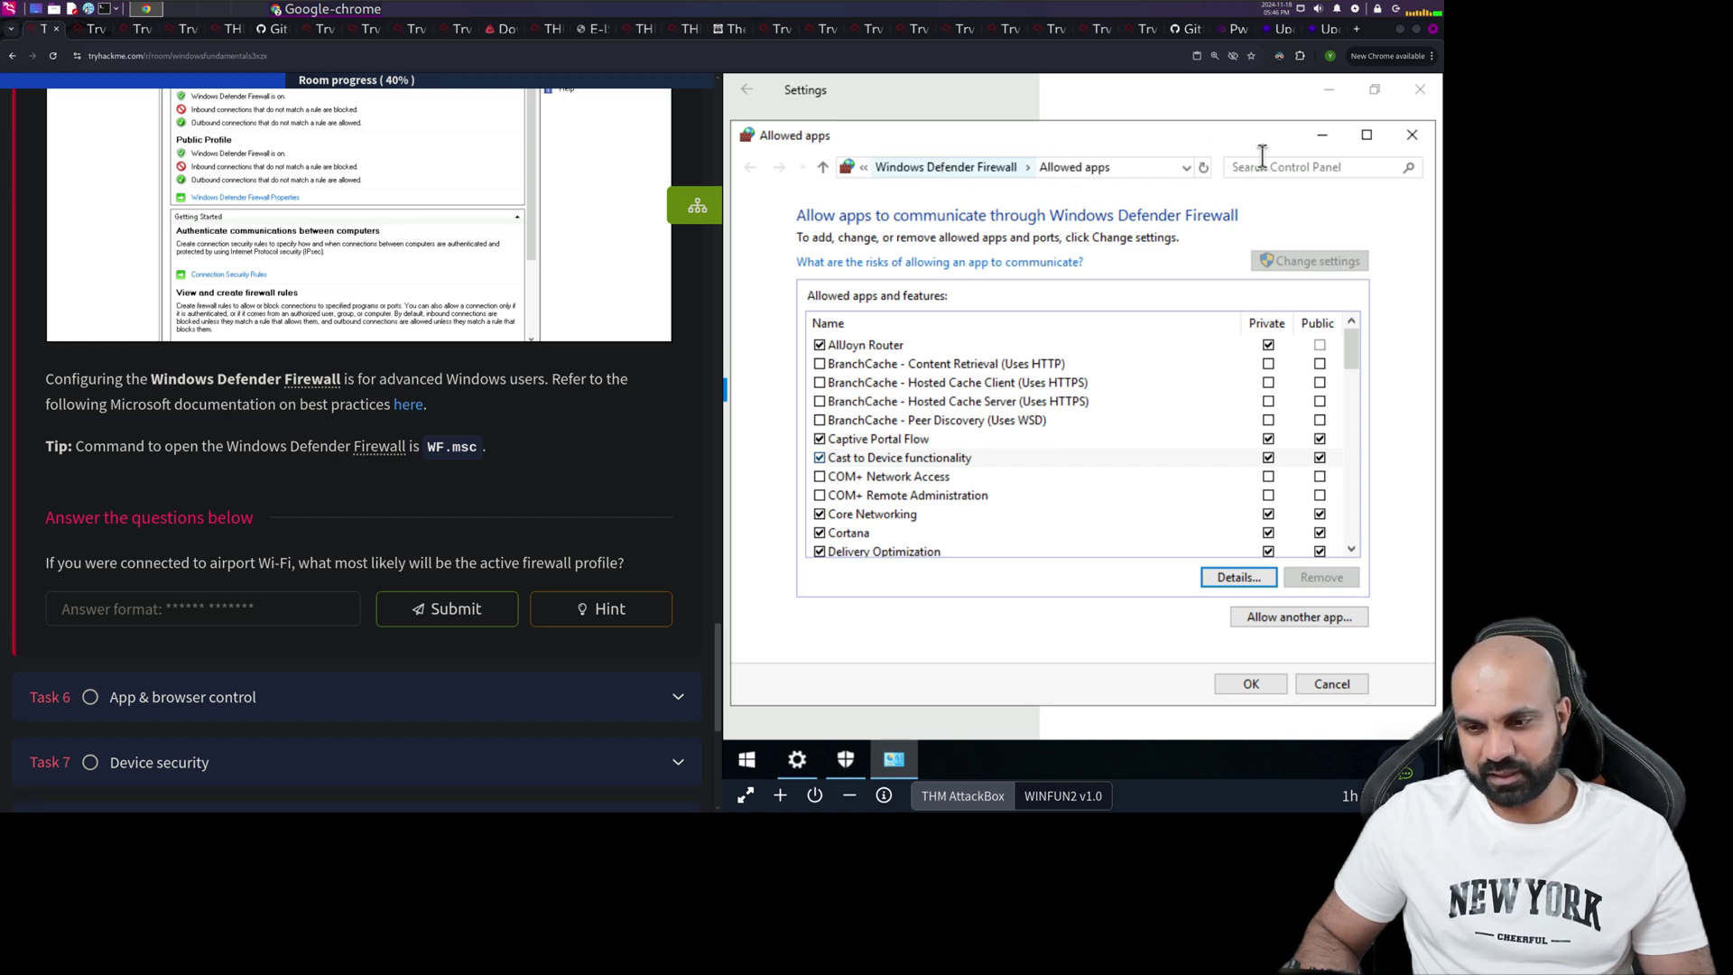
click(1410, 133)
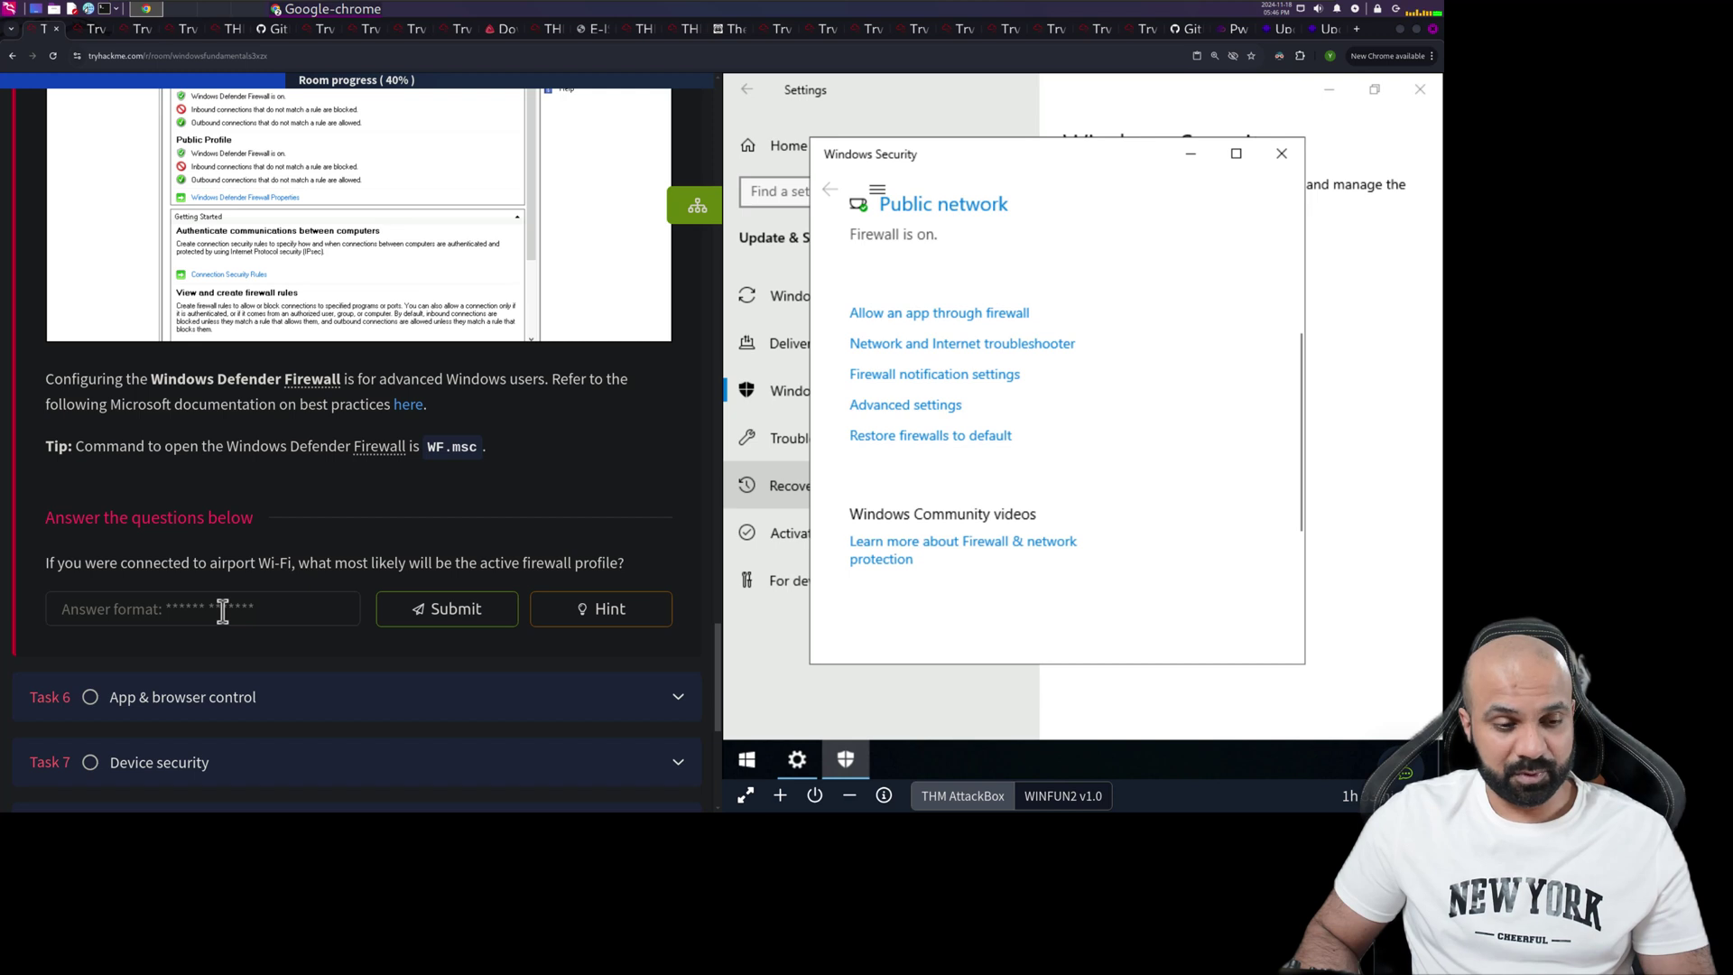
Submit "public network" as the answer to Task 5's question about the active firewall profile on airport Wi-Fi
text(p)
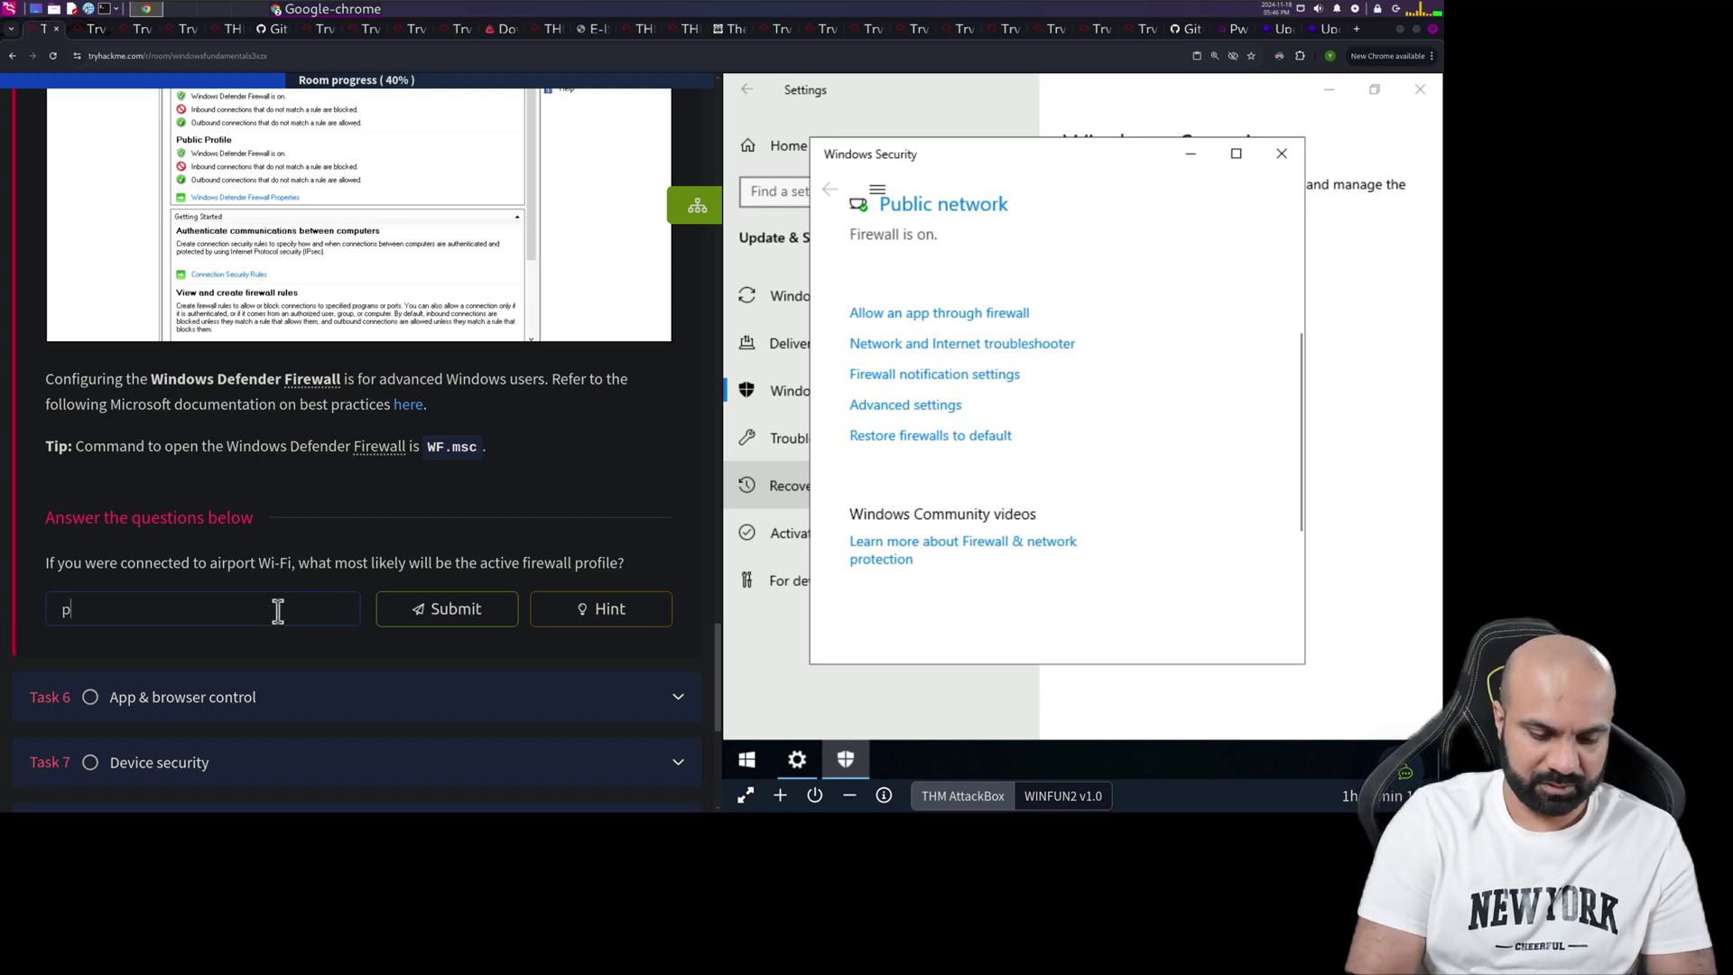
text(ublic ne)
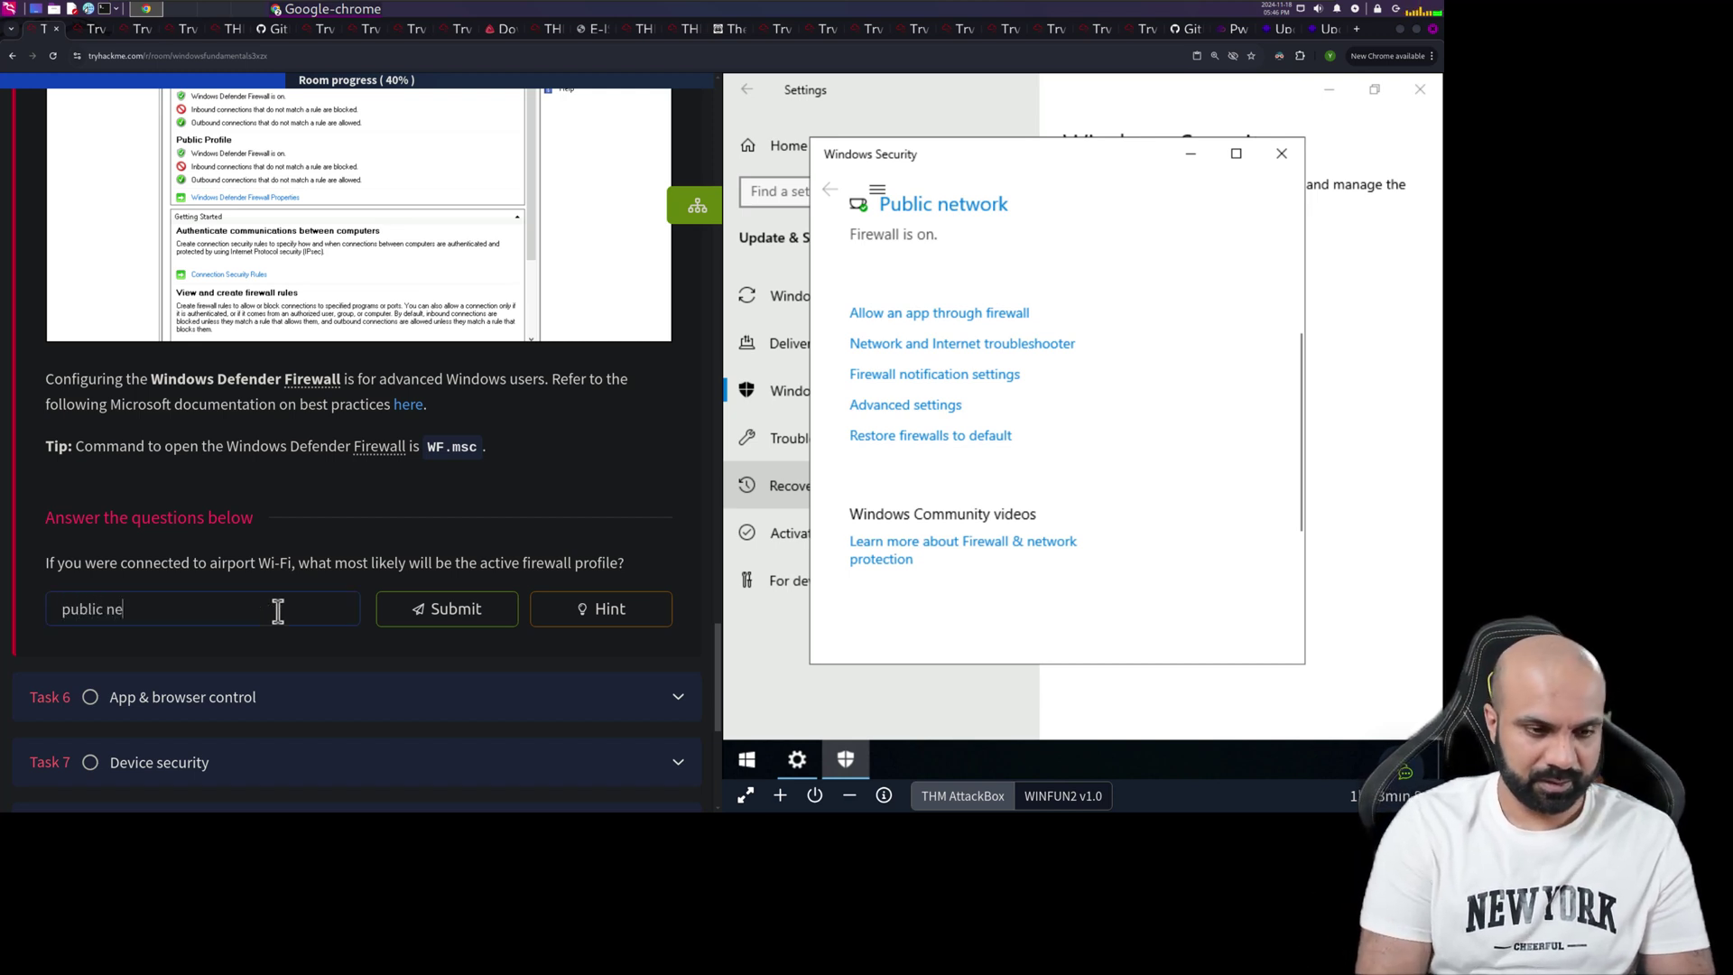
text(twork)
key(Return)
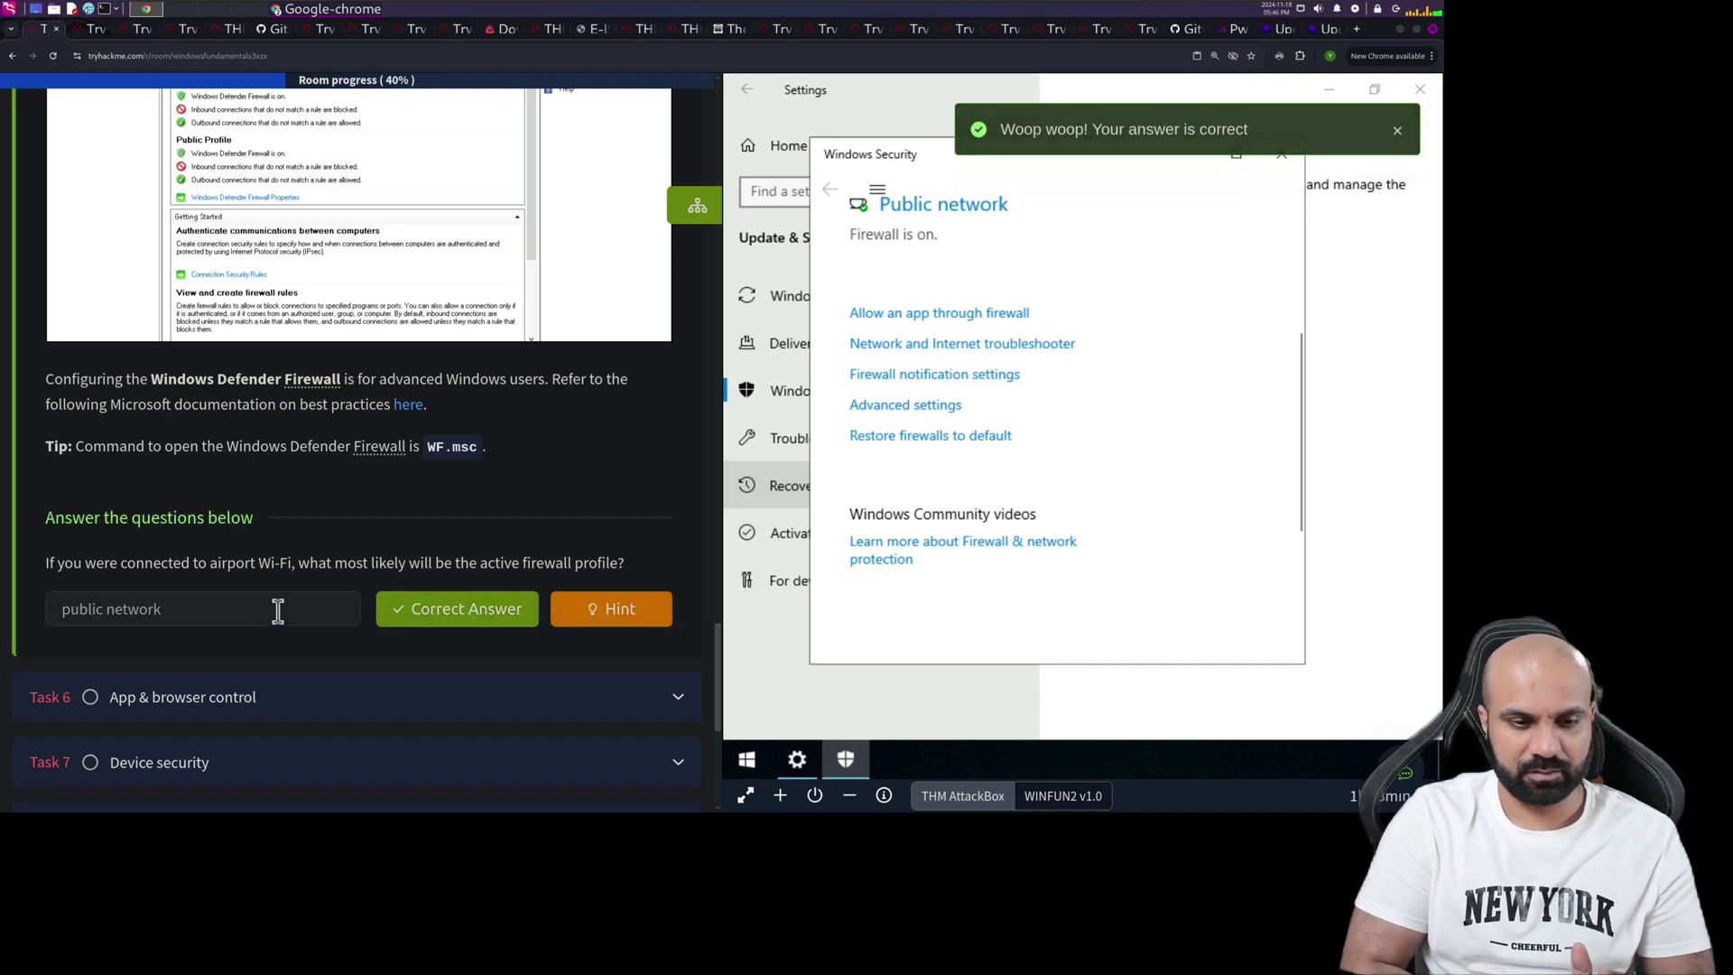
Expand Task 6, App & browser control, read its Microsoft Defender SmartScreen introduction, and close the firewall window in the virtual machine
scroll(299, 444, down, 1)
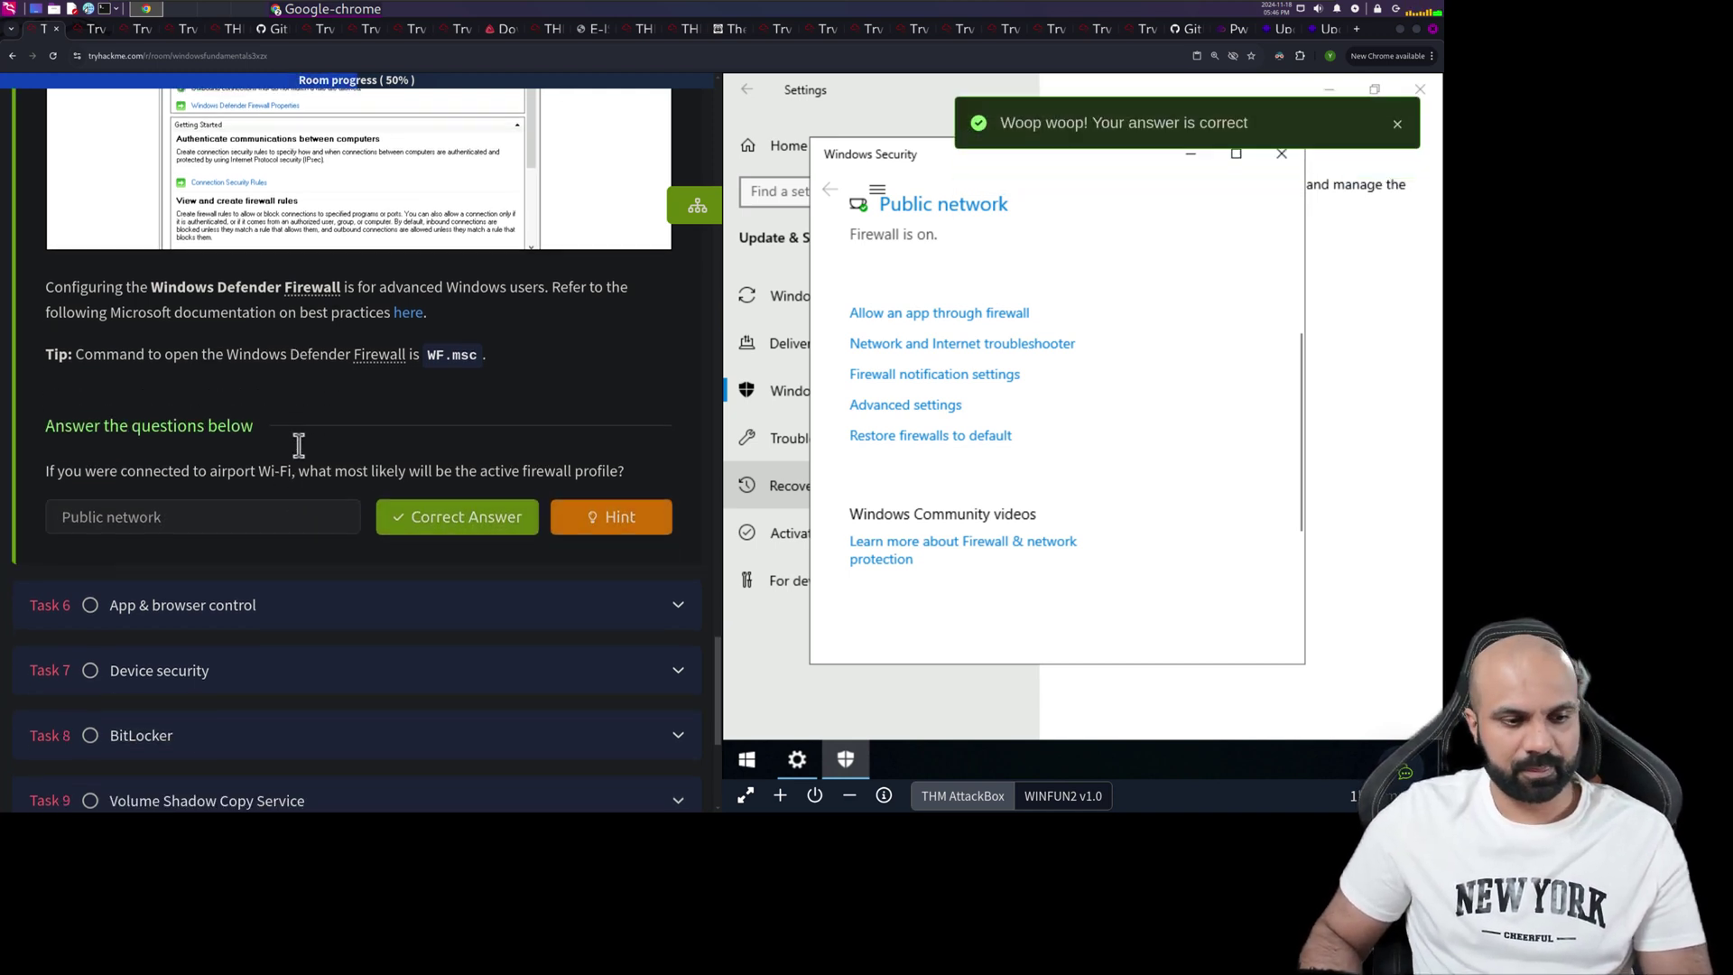
scroll(299, 444, down, 3)
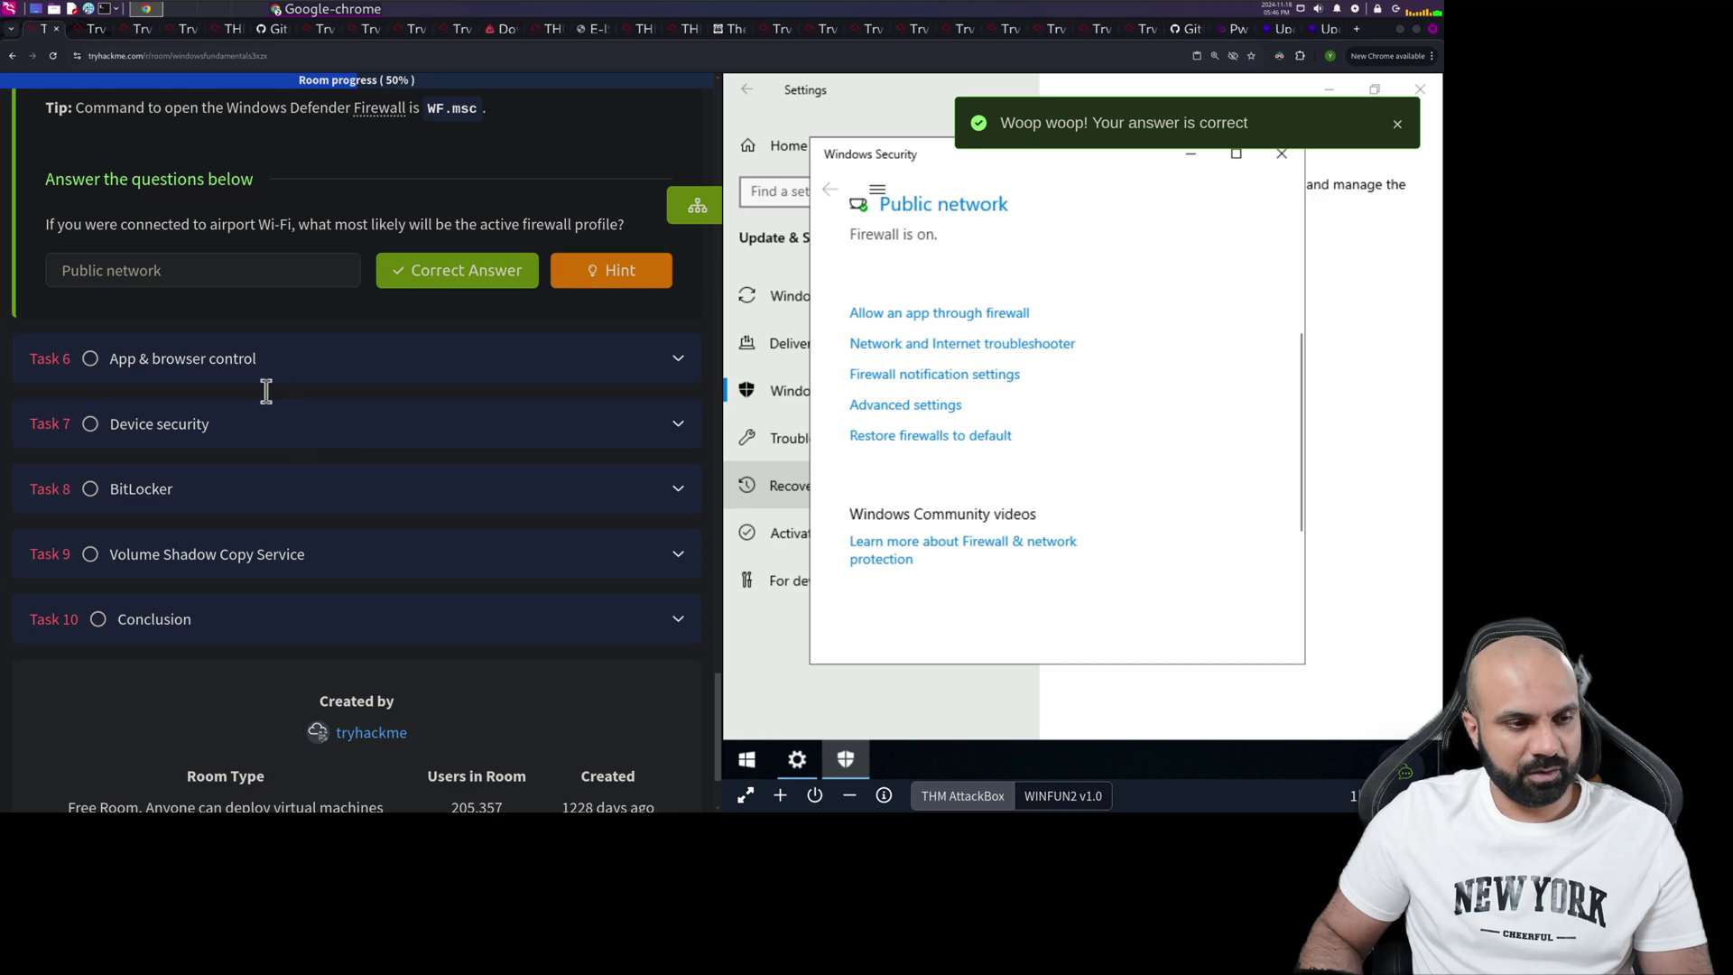
click(231, 366)
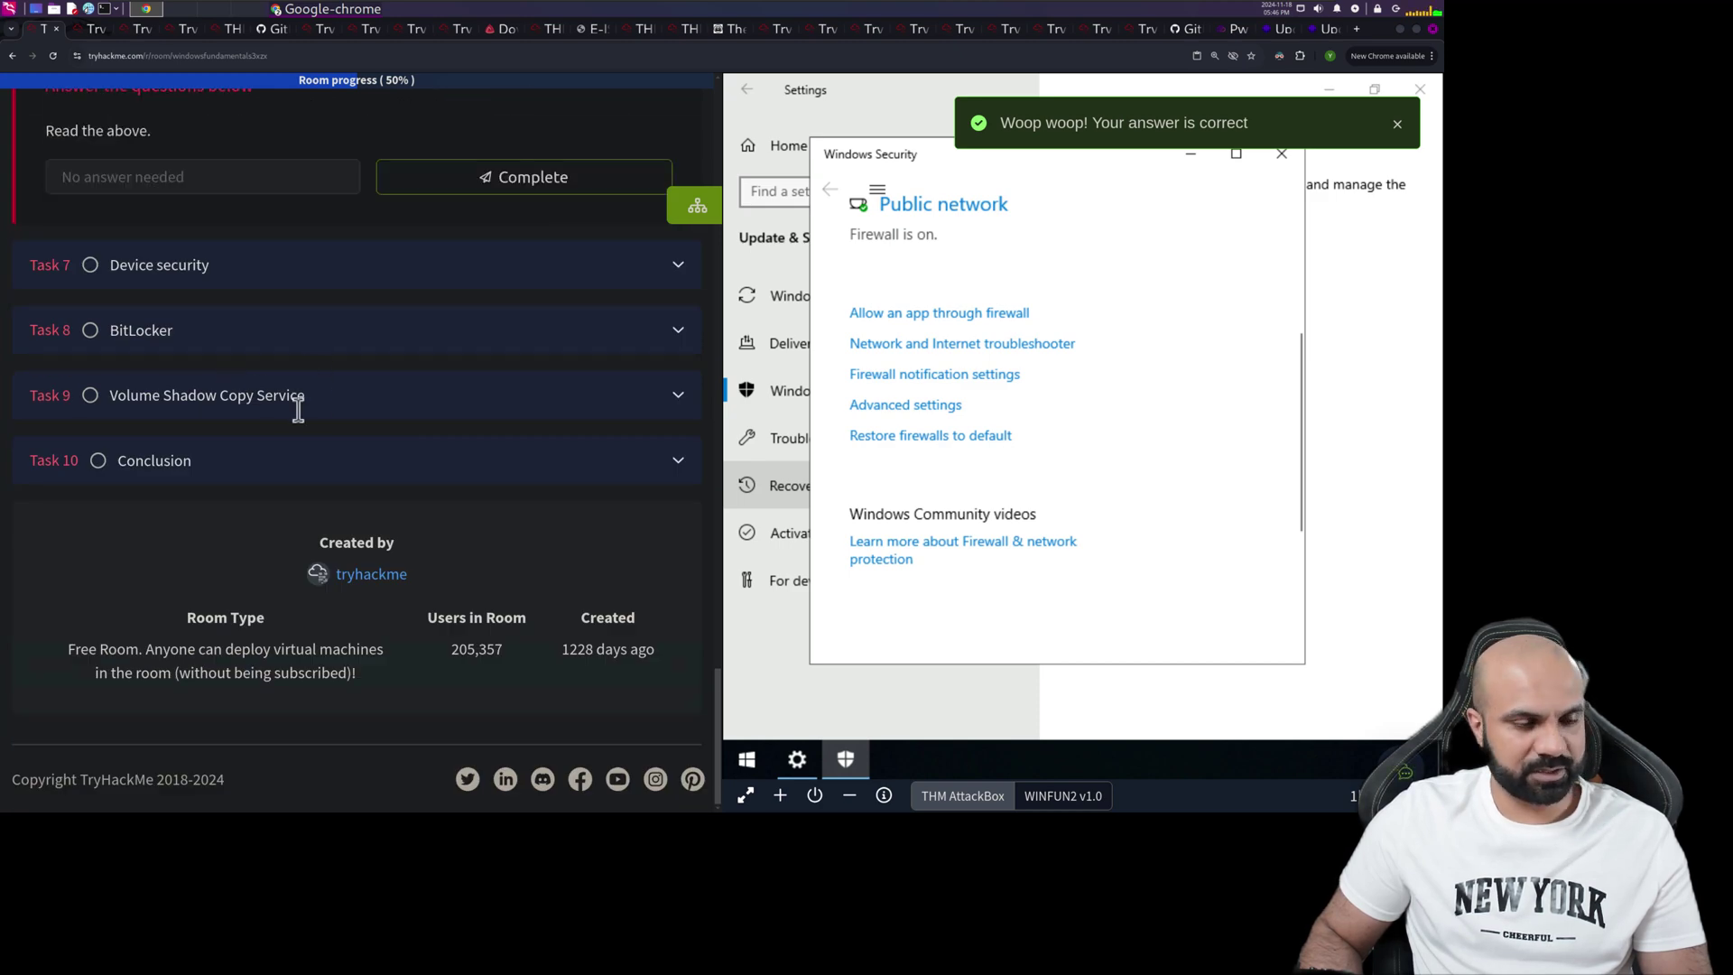
scroll(298, 410, up, 20)
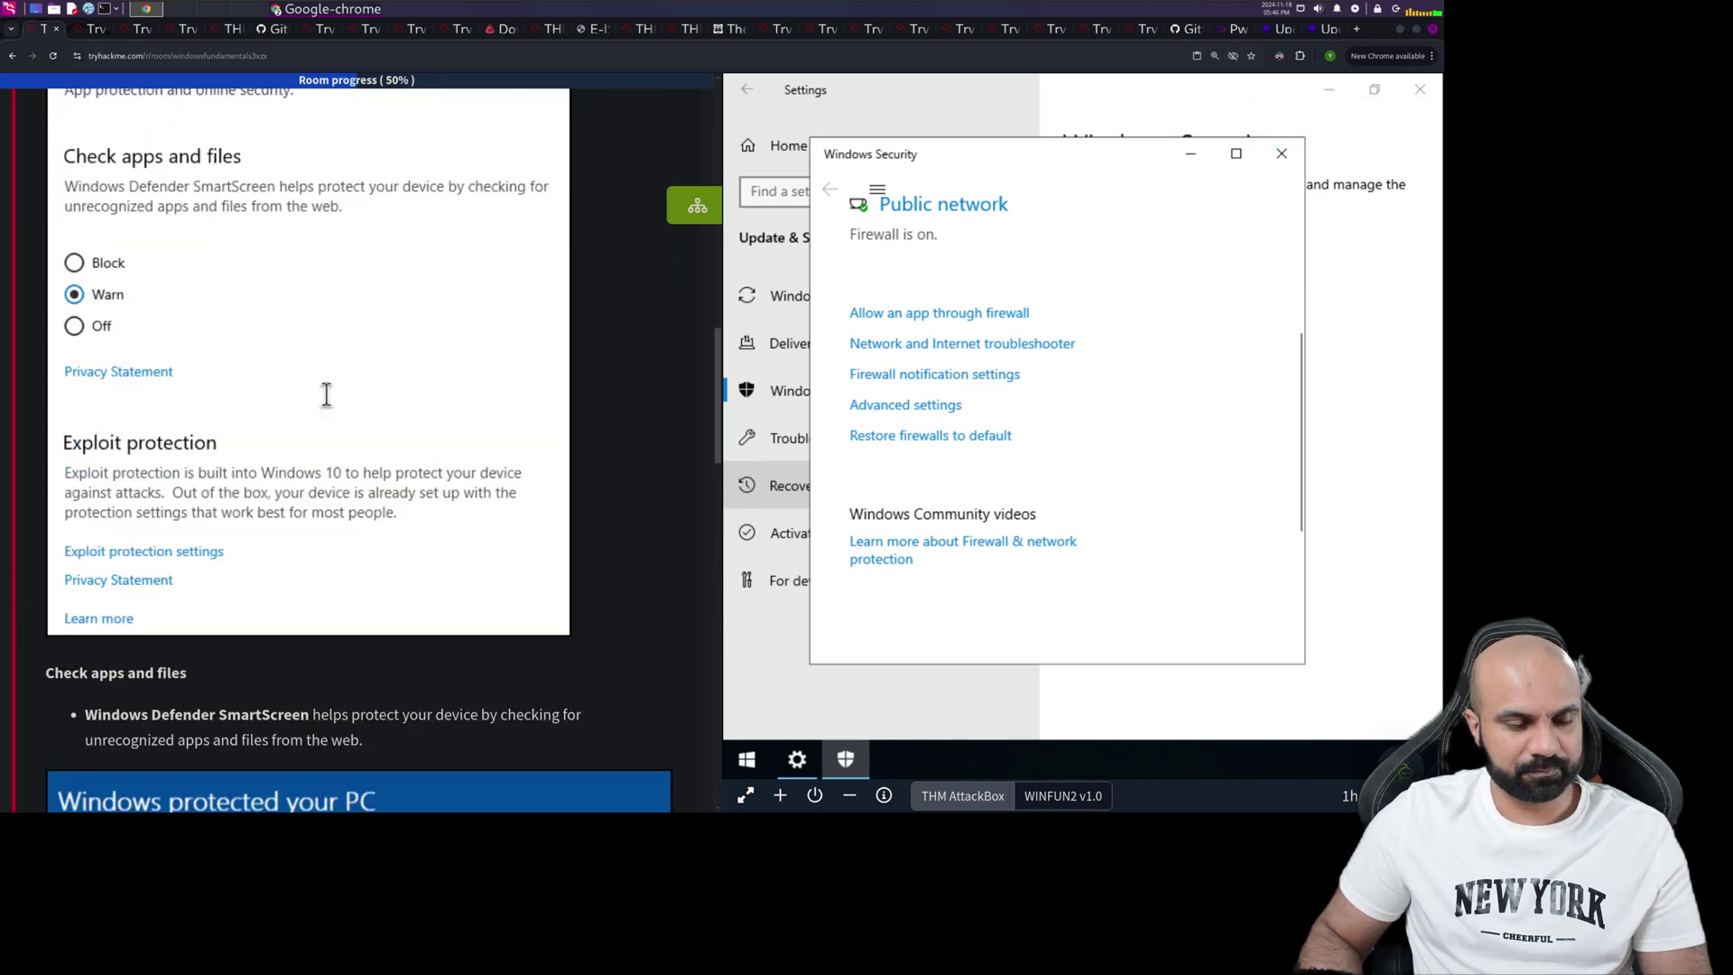
scroll(327, 391, up, 8)
scroll(325, 390, down, 3)
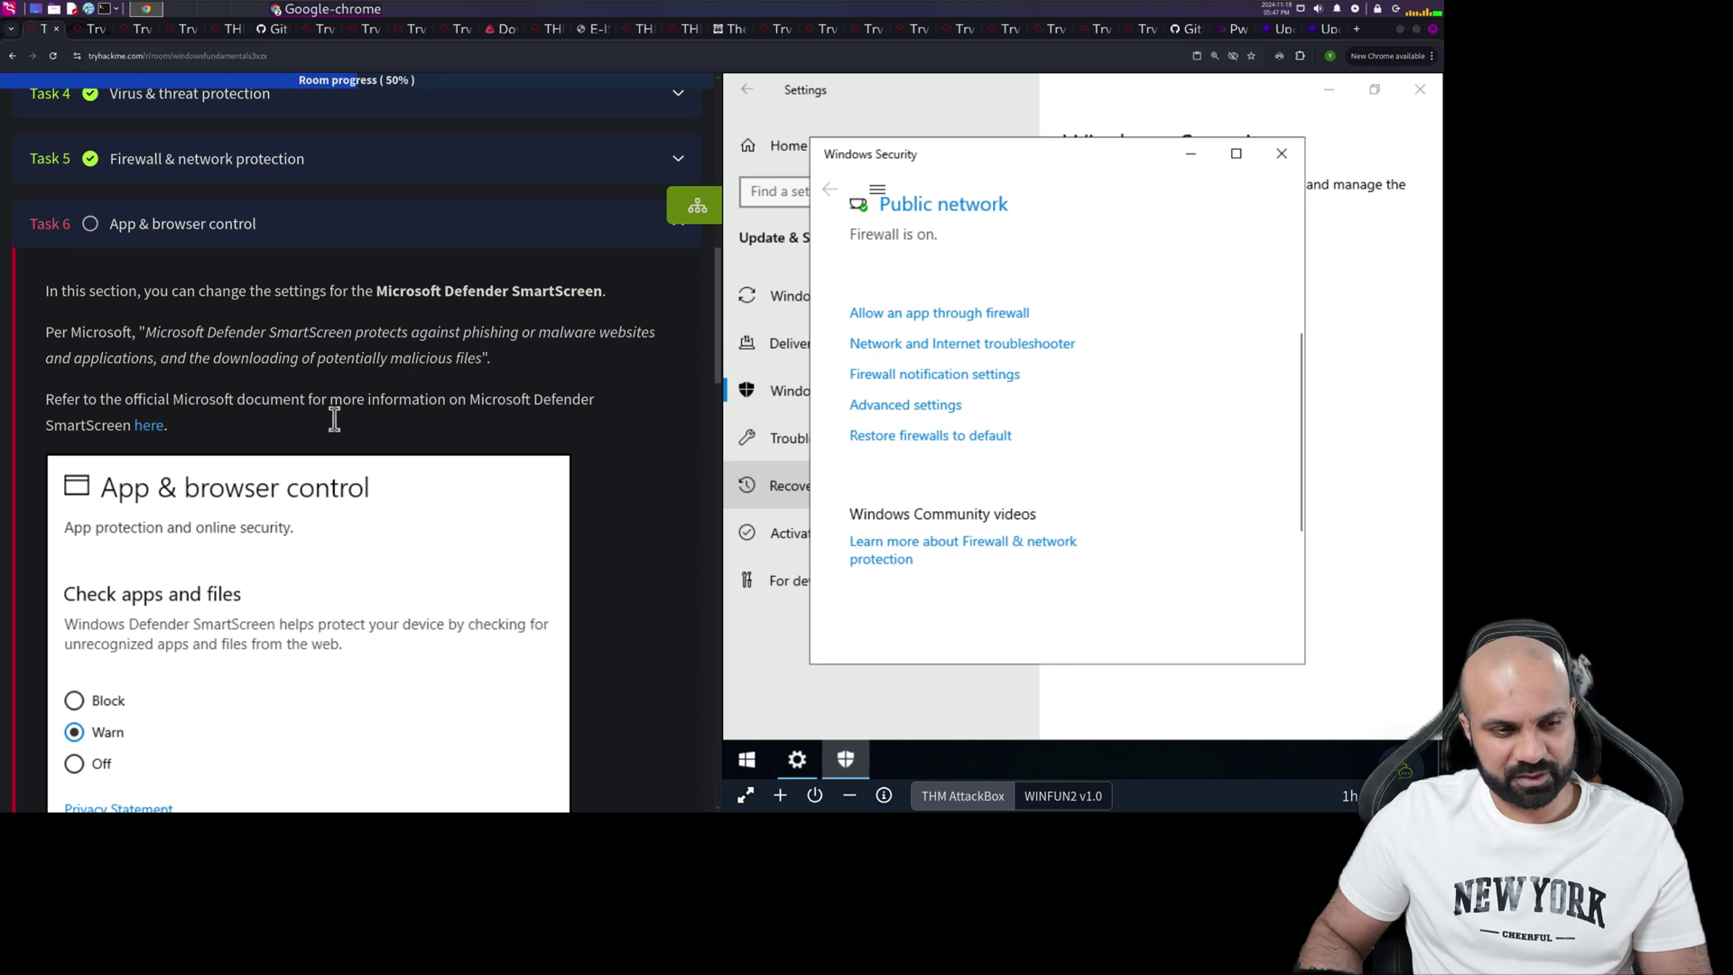
scroll(284, 523, down, 1)
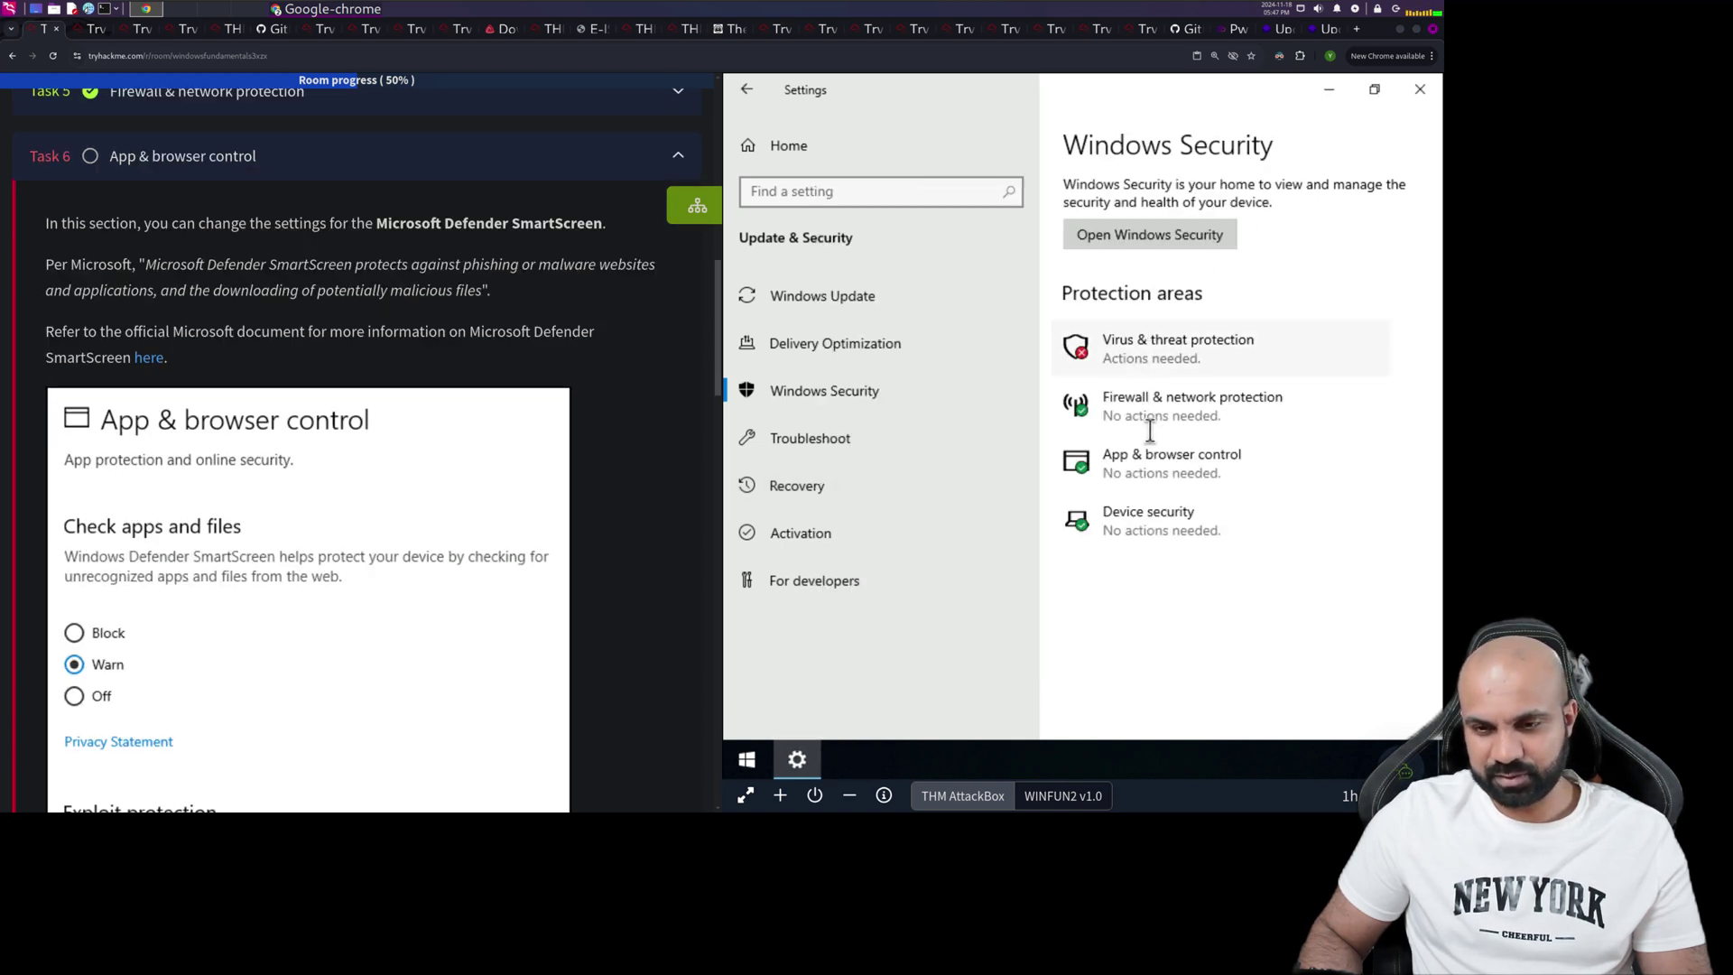
Open App & browser control in the virtual machine and review its Check apps and files and Exploit protection sections
click(1075, 488)
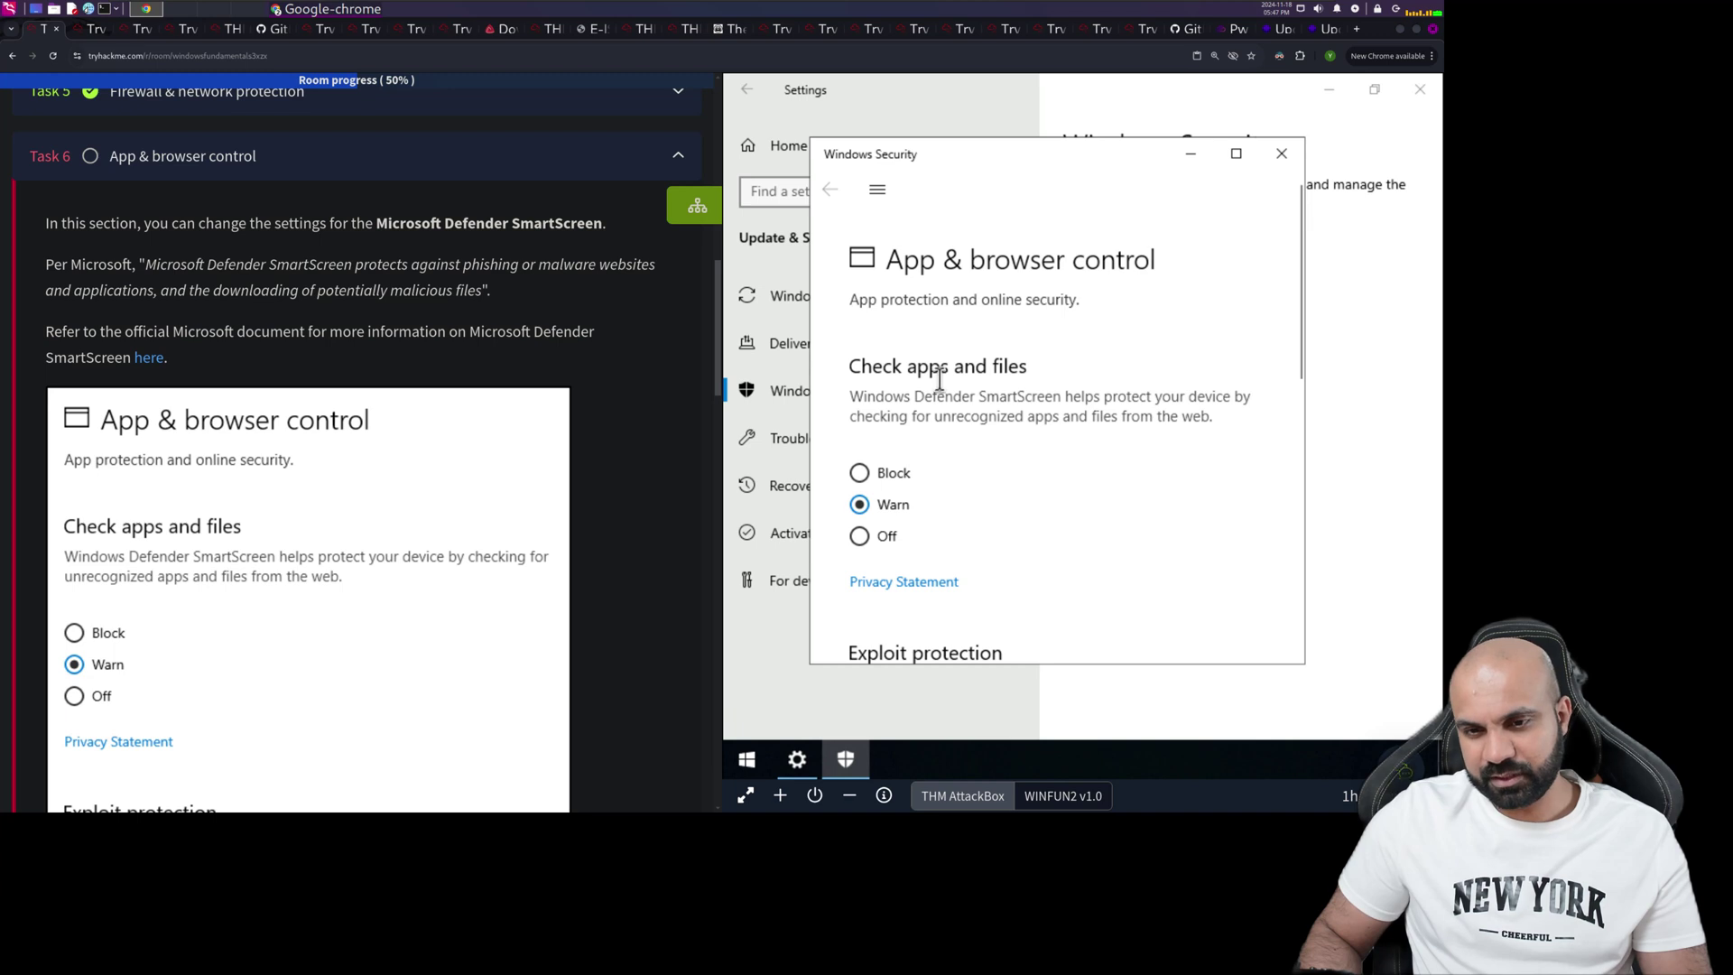
scroll(1006, 426, down, 5)
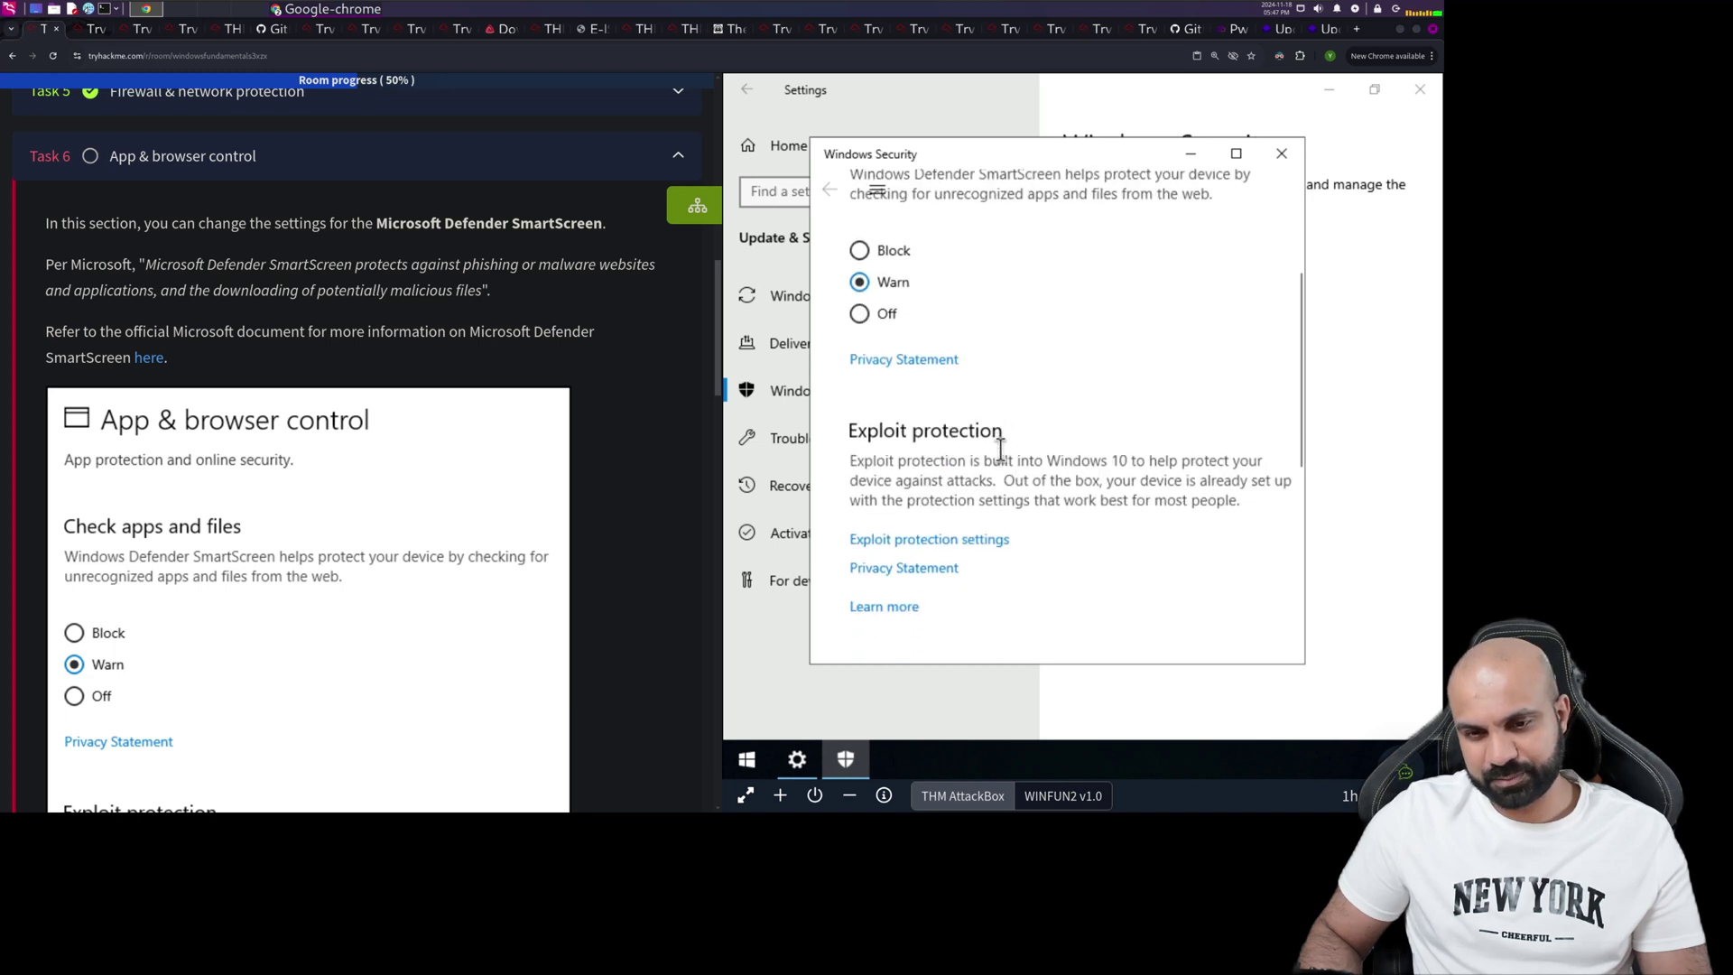
scroll(996, 451, down, 8)
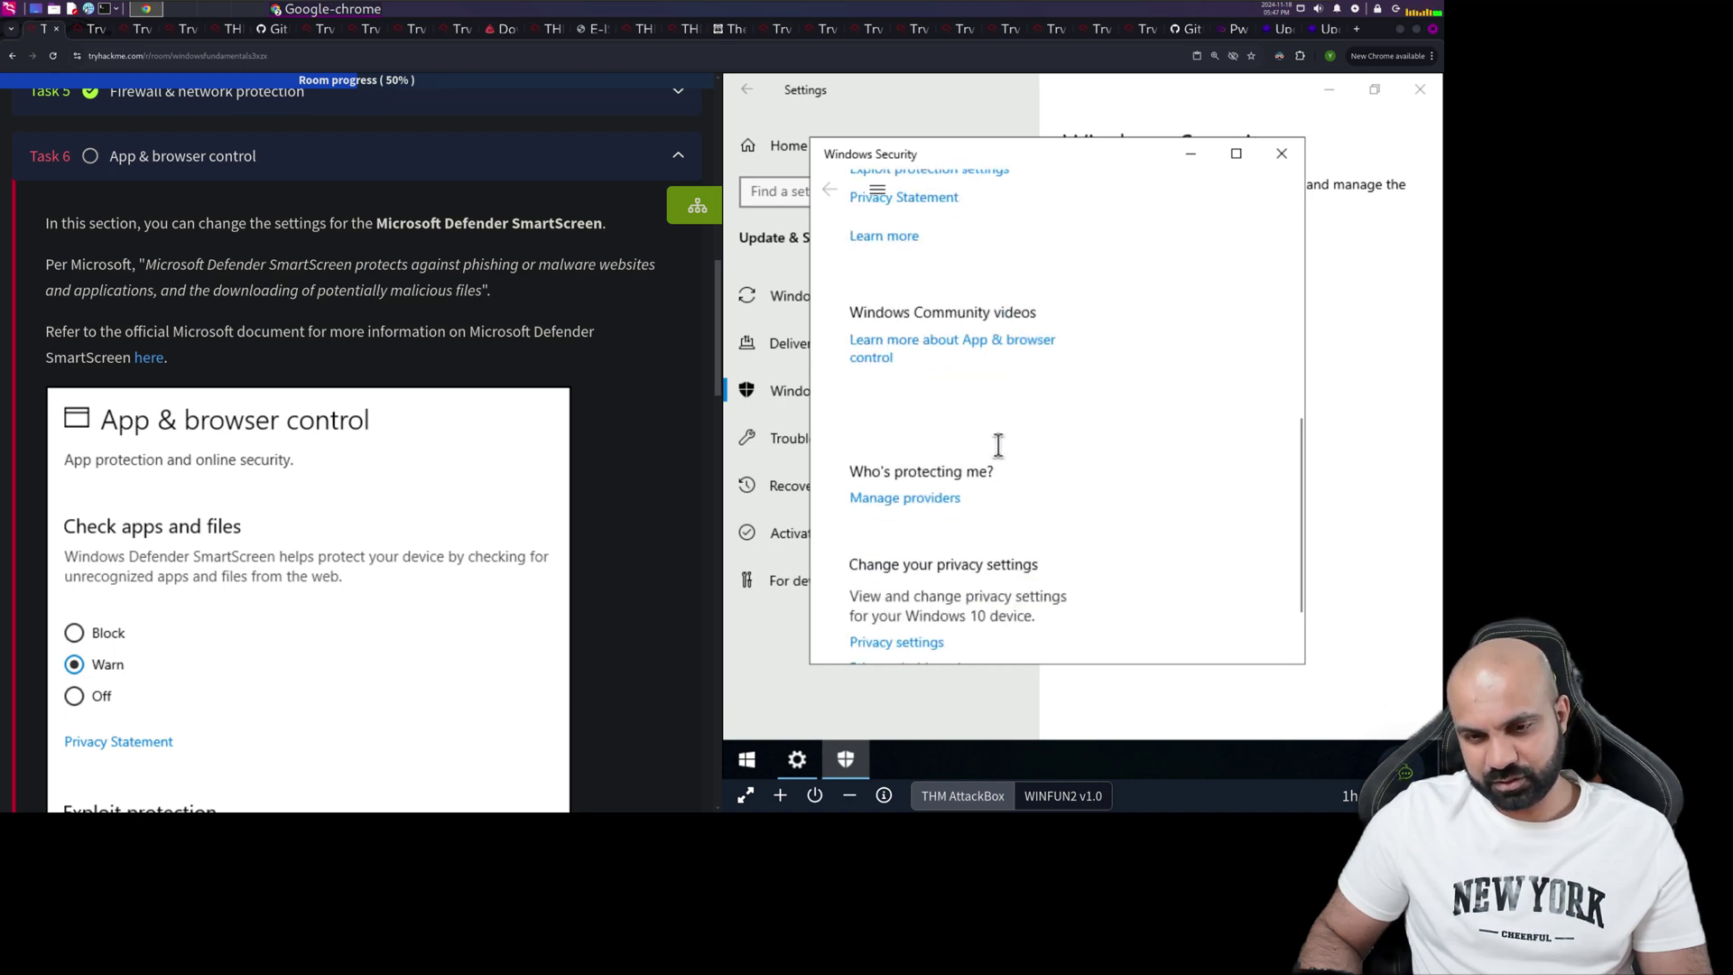
scroll(998, 444, down, 2)
scroll(995, 445, up, 15)
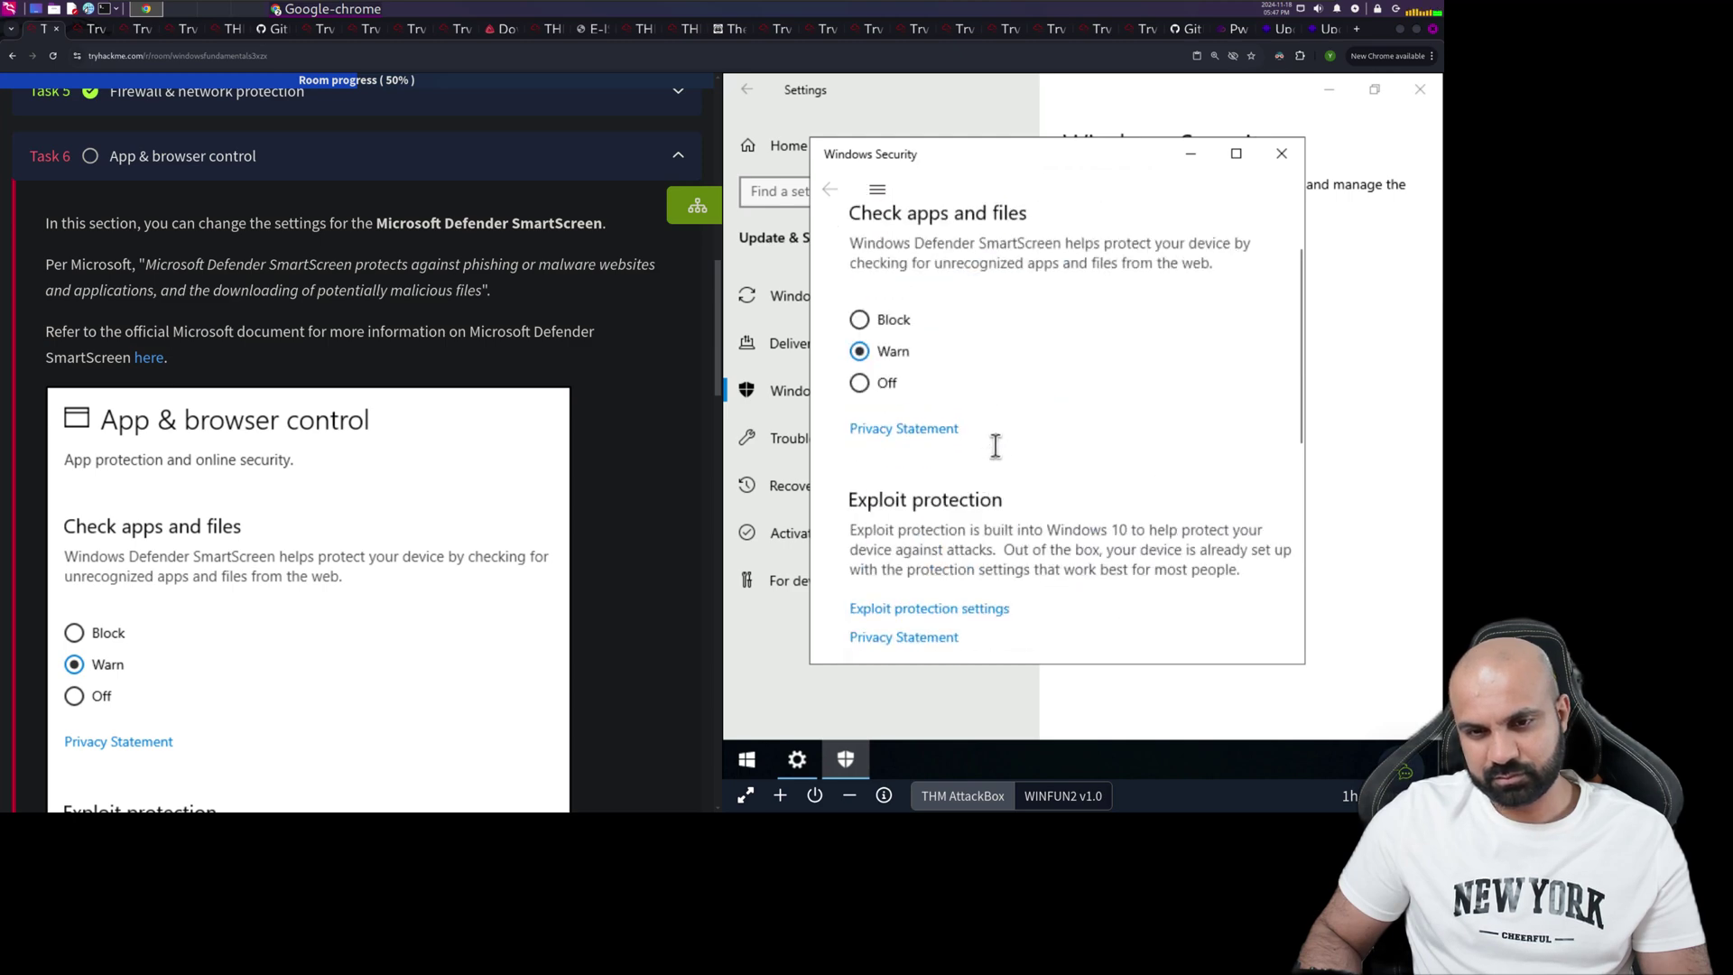
Read Task 6's Check apps and files section, and view the Exploit protection settings in the virtual machine before returning to App & browser control
scroll(416, 464, down, 8)
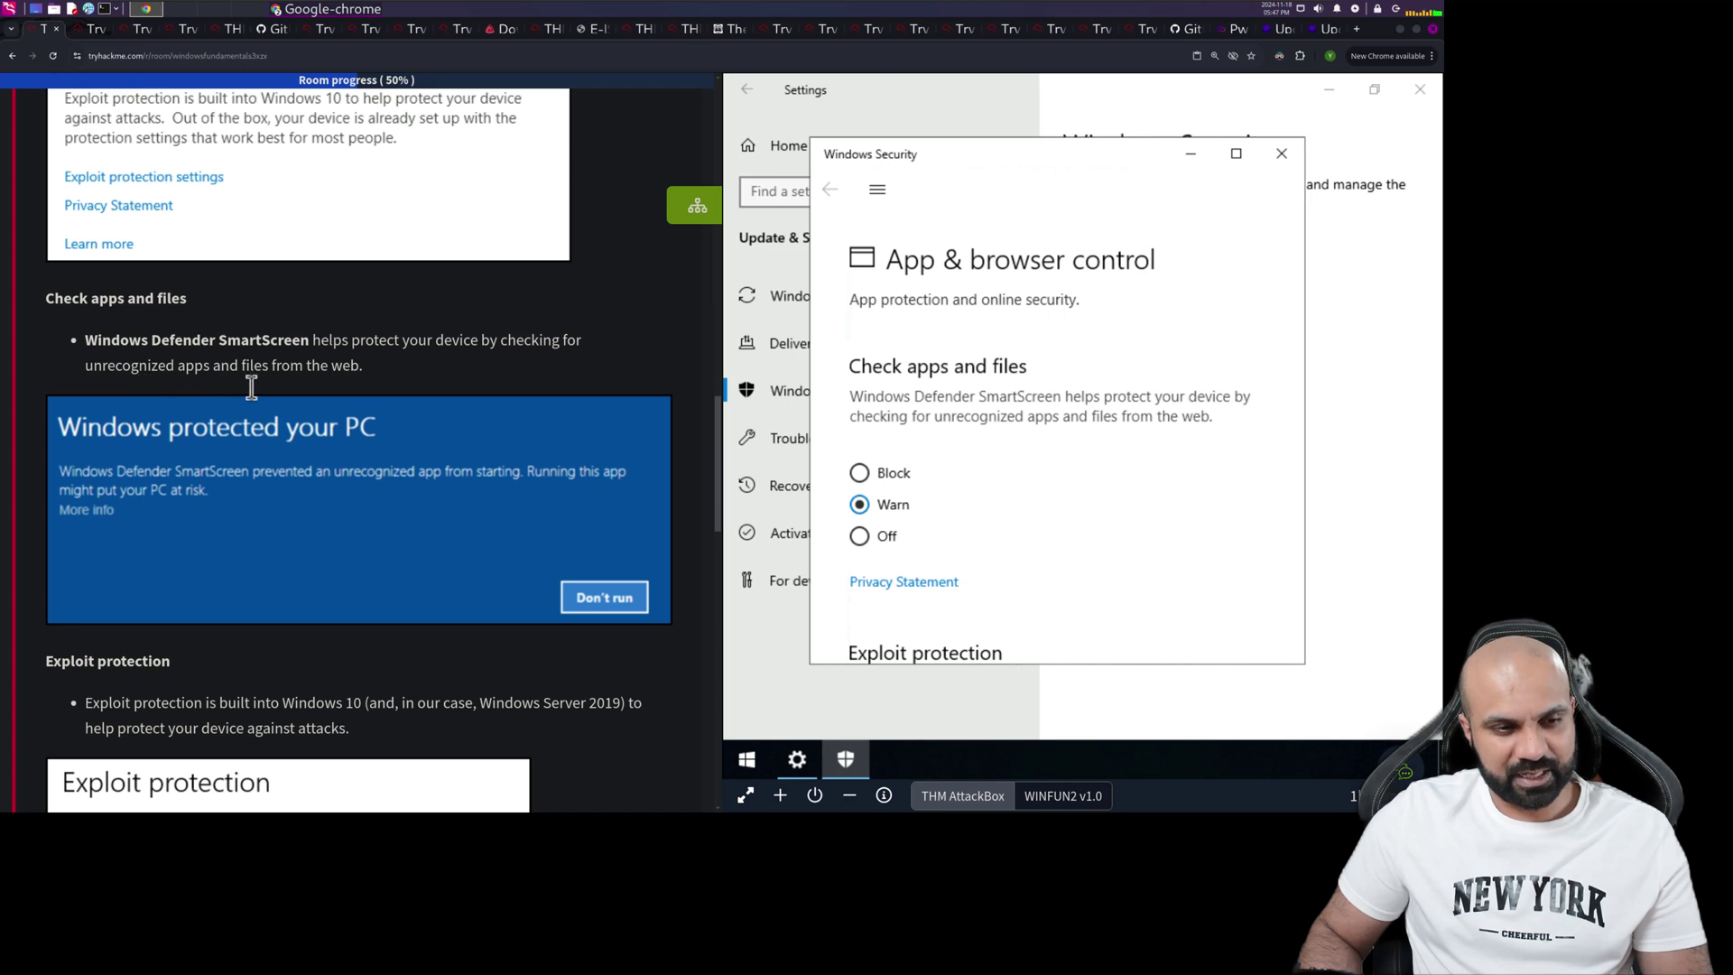
scroll(1033, 411, down, 3)
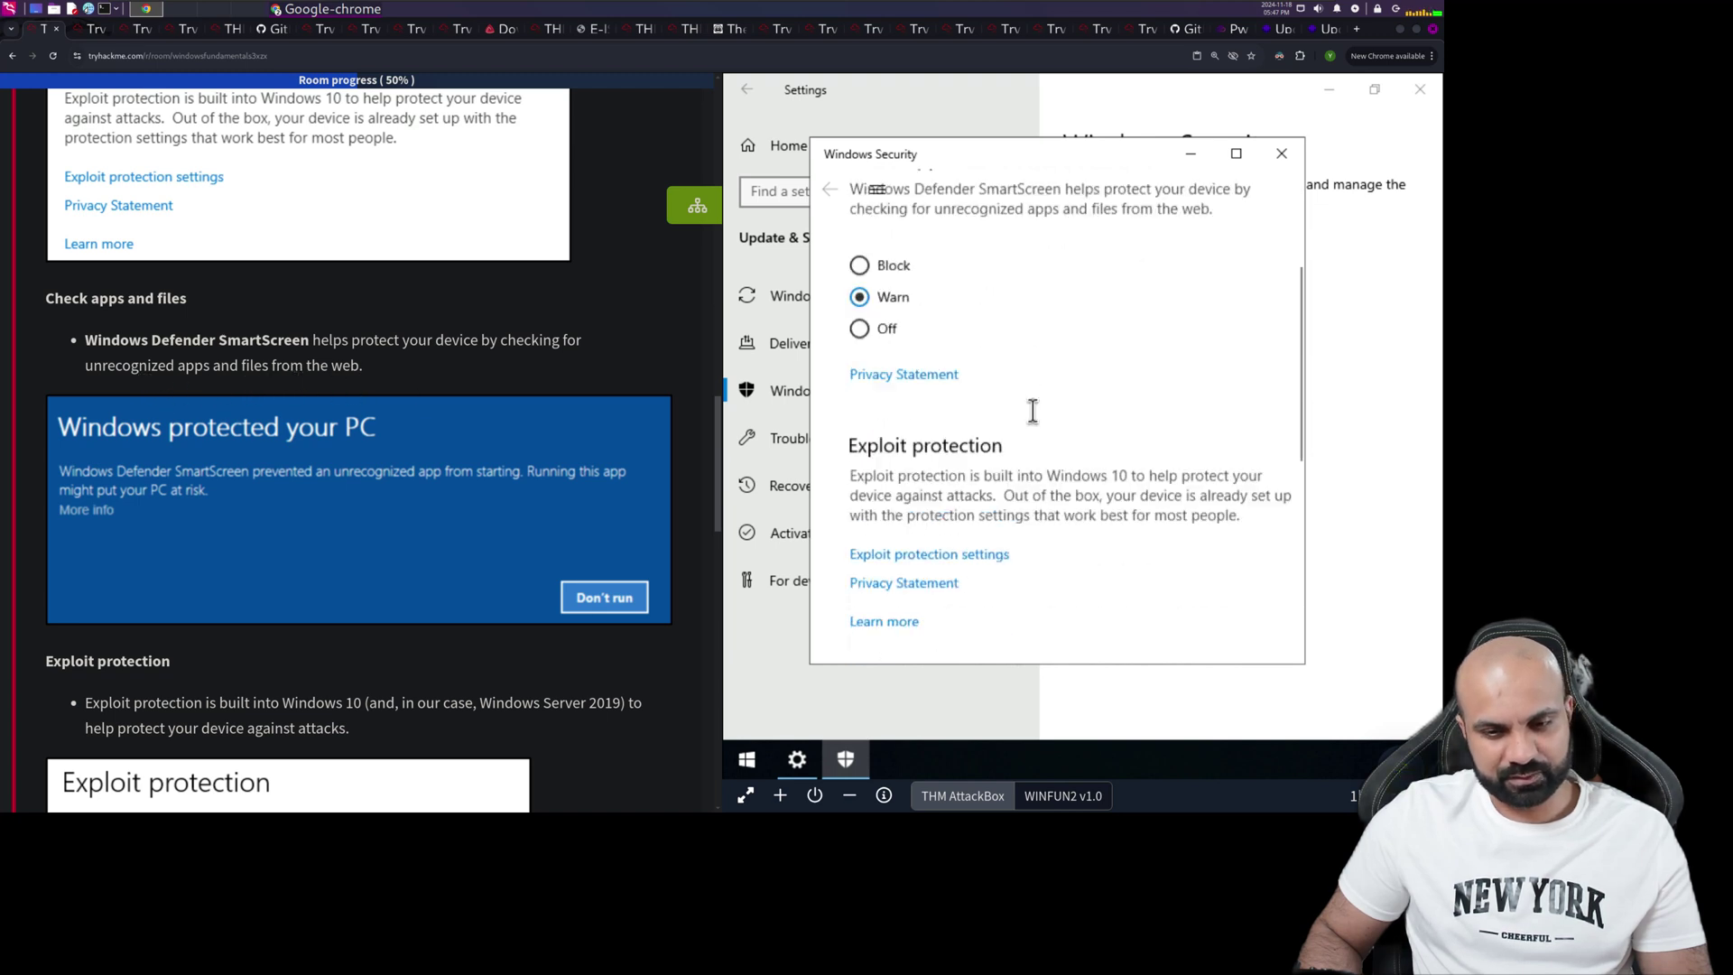
scroll(1033, 411, down, 1)
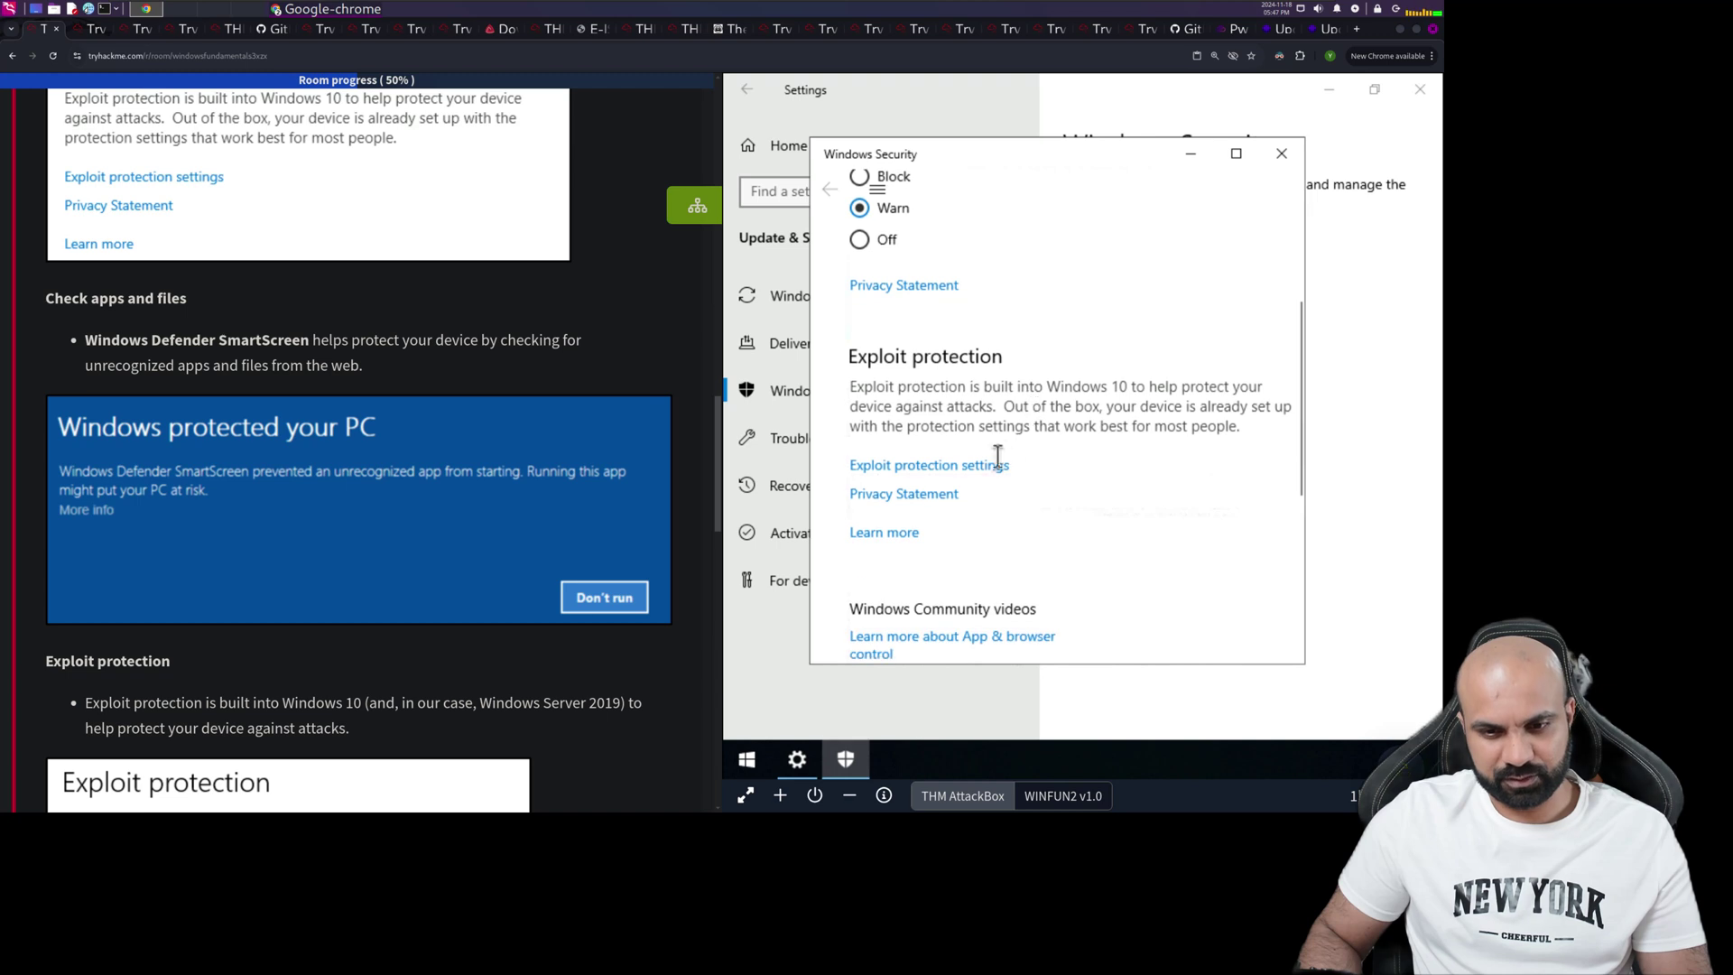
click(958, 466)
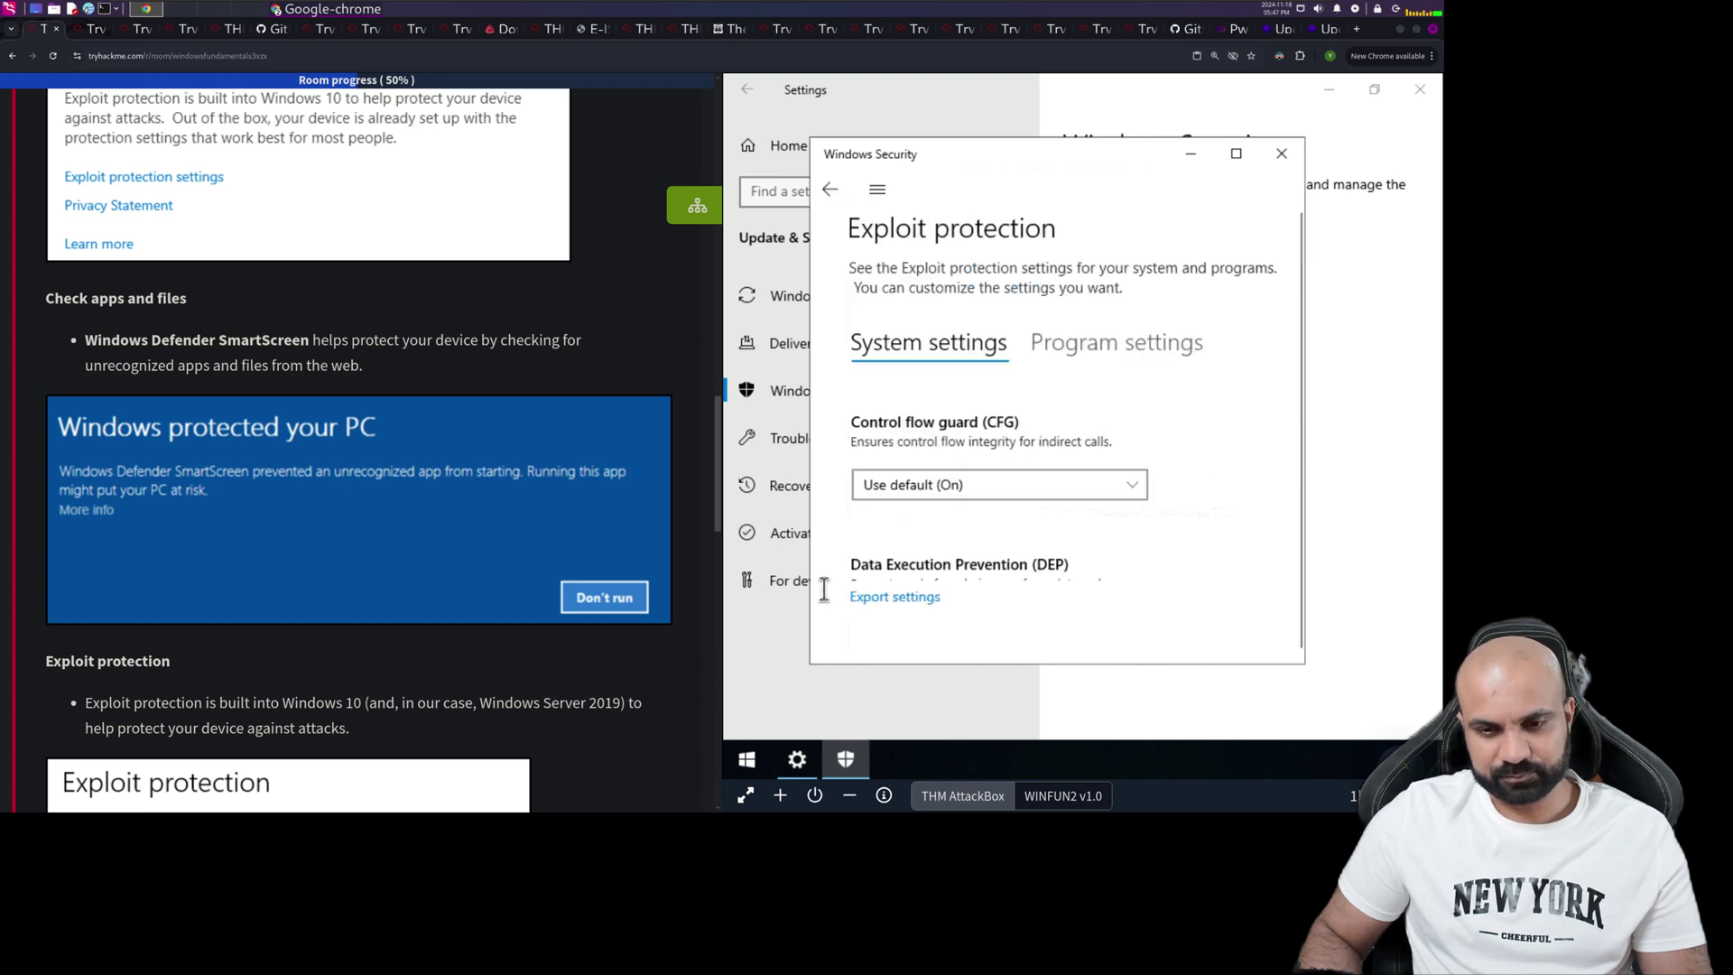
click(829, 189)
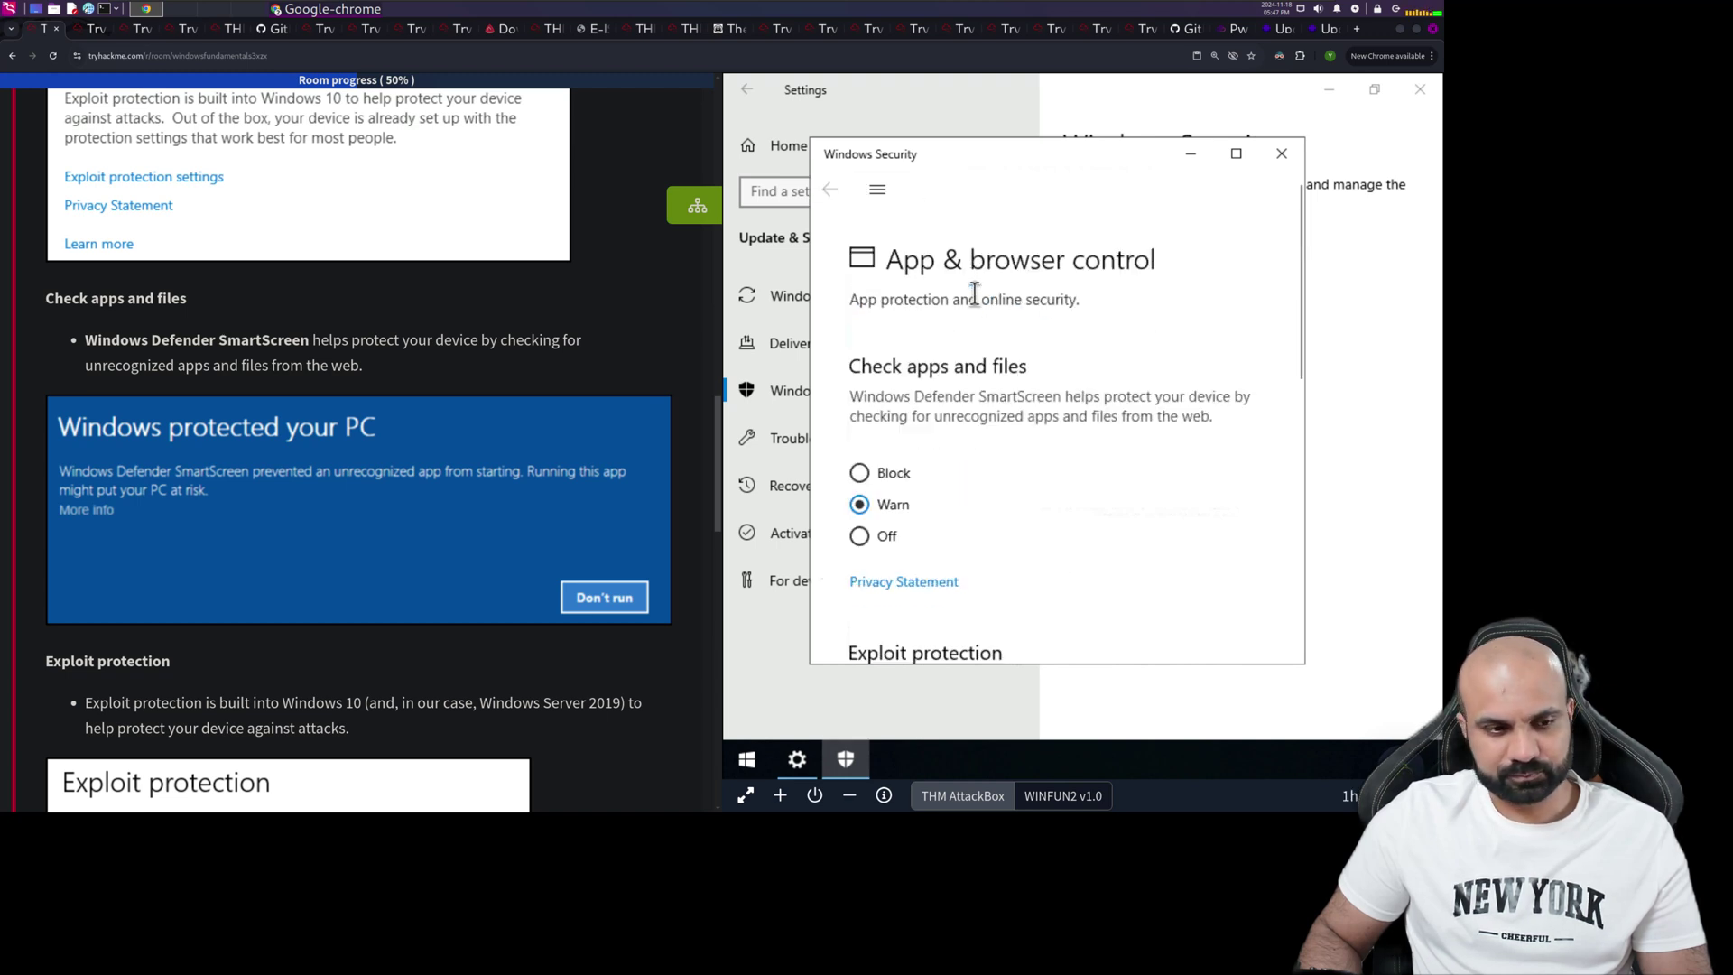
Look through the App & browser control page again, from the SmartScreen options to the privacy settings links
scroll(993, 382, down, 2)
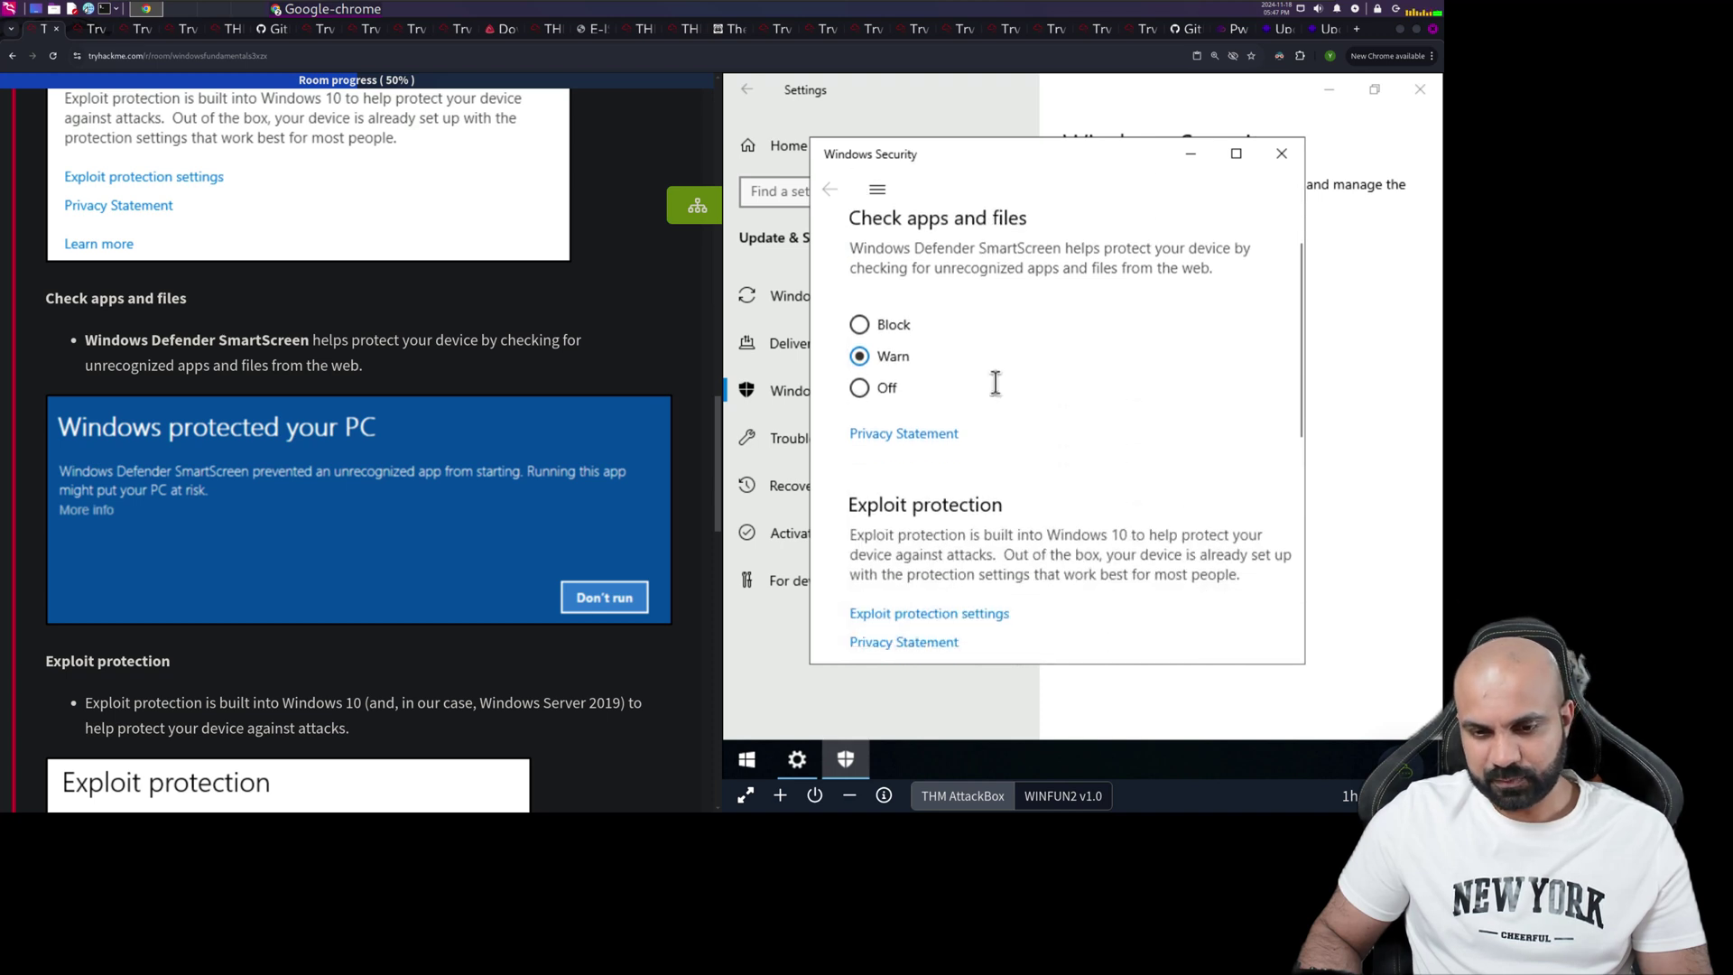
scroll(995, 383, down, 3)
scroll(994, 383, down, 4)
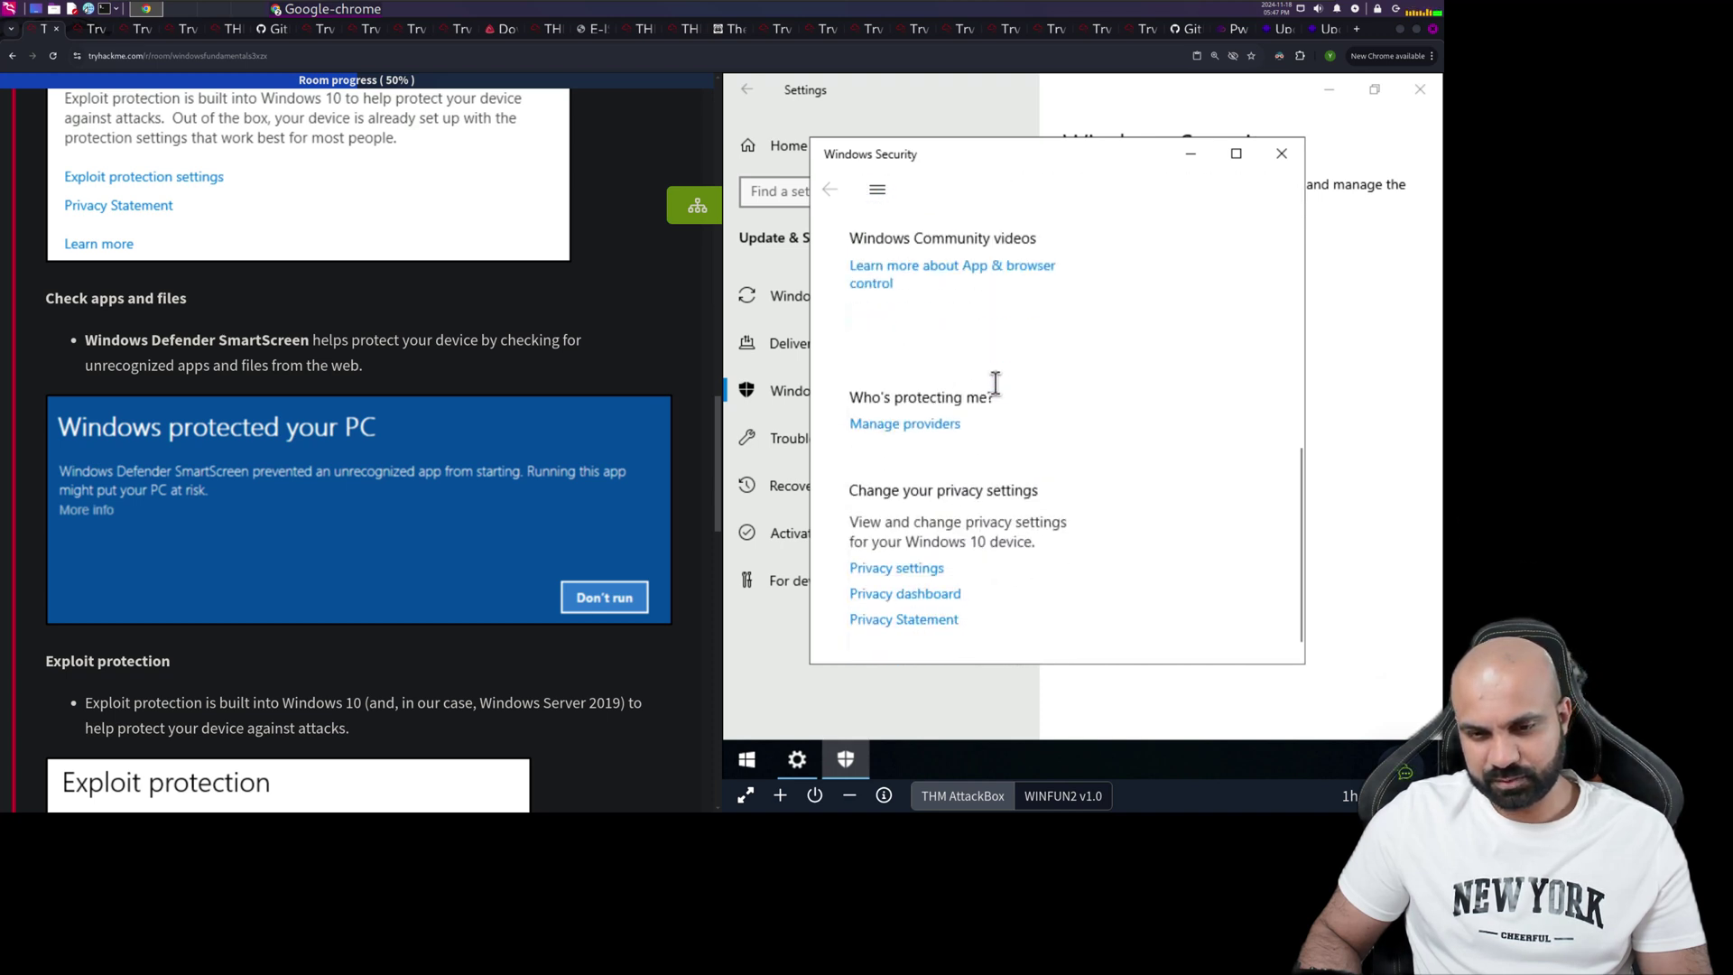
scroll(997, 382, down, 1)
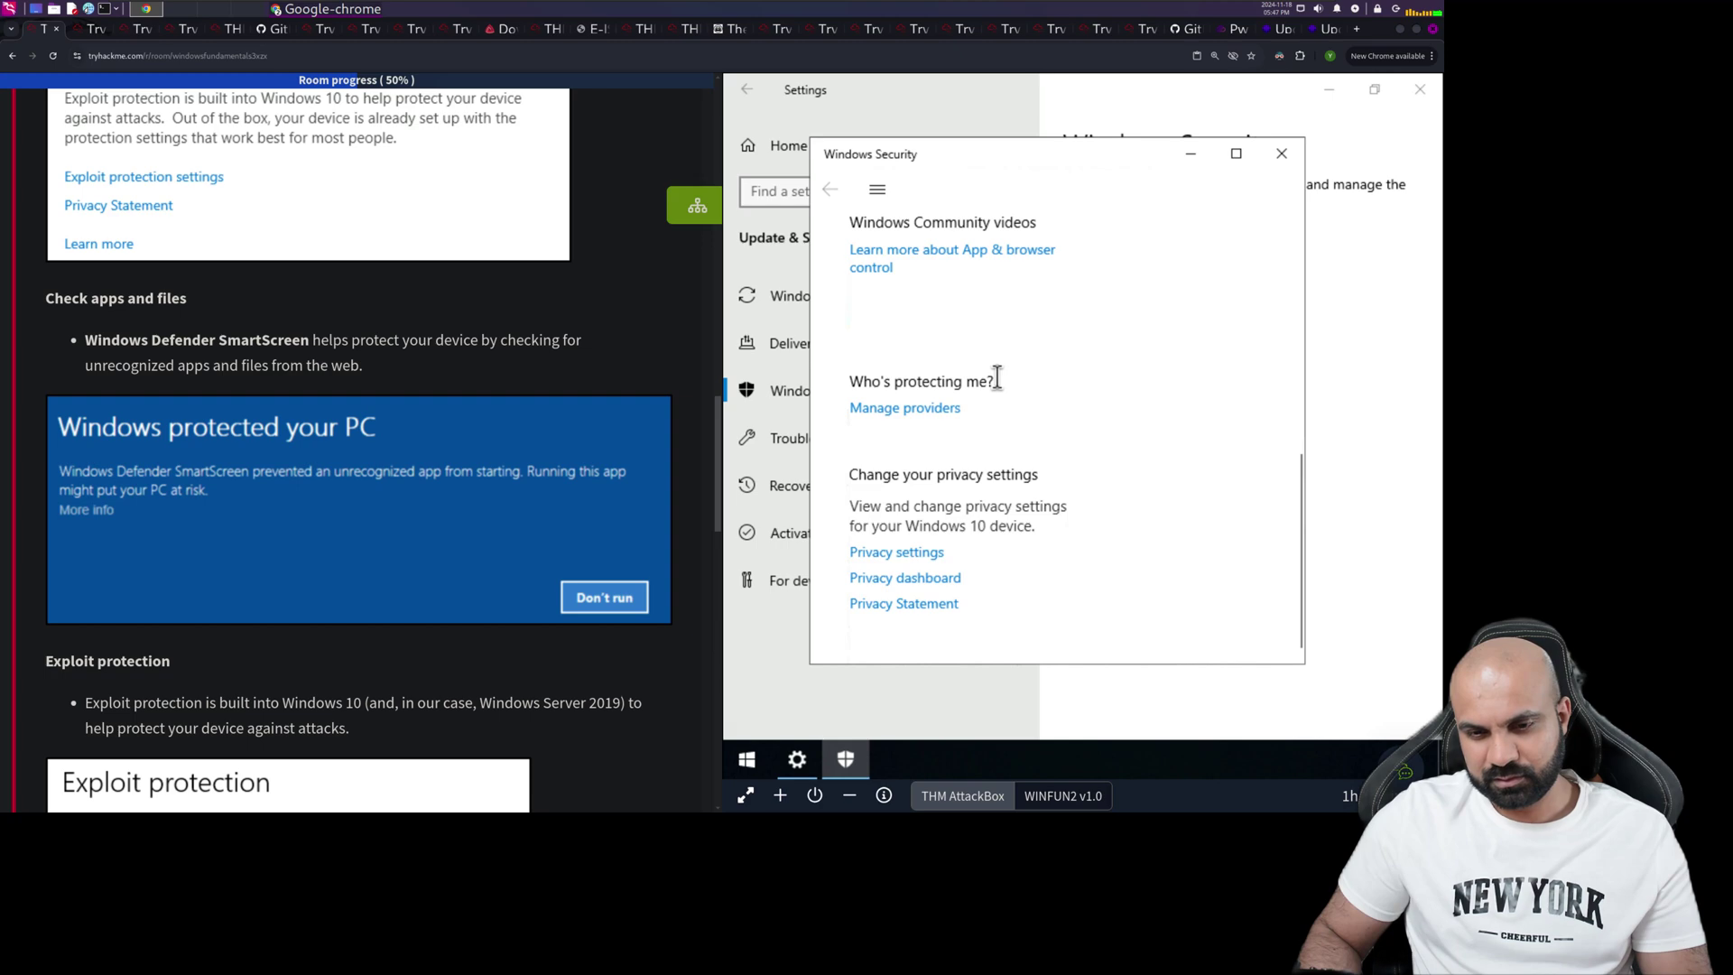
scroll(996, 379, up, 10)
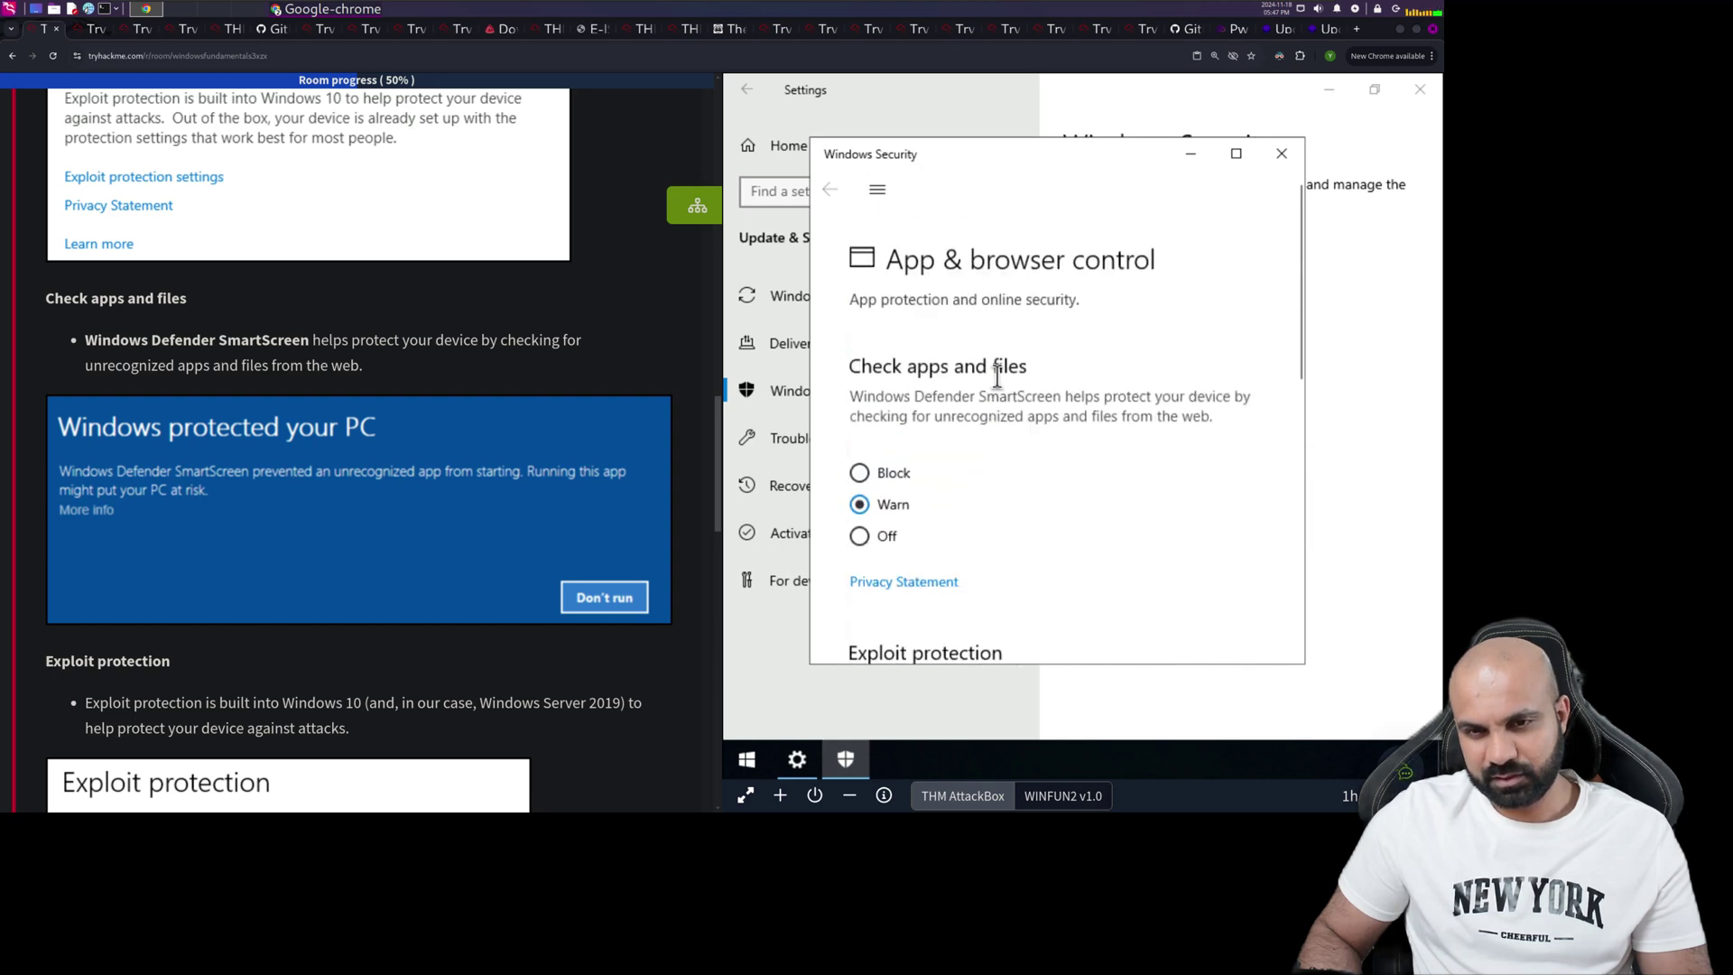
Close the App & browser control window, open Device security in the virtual machine, and review its page
click(1282, 152)
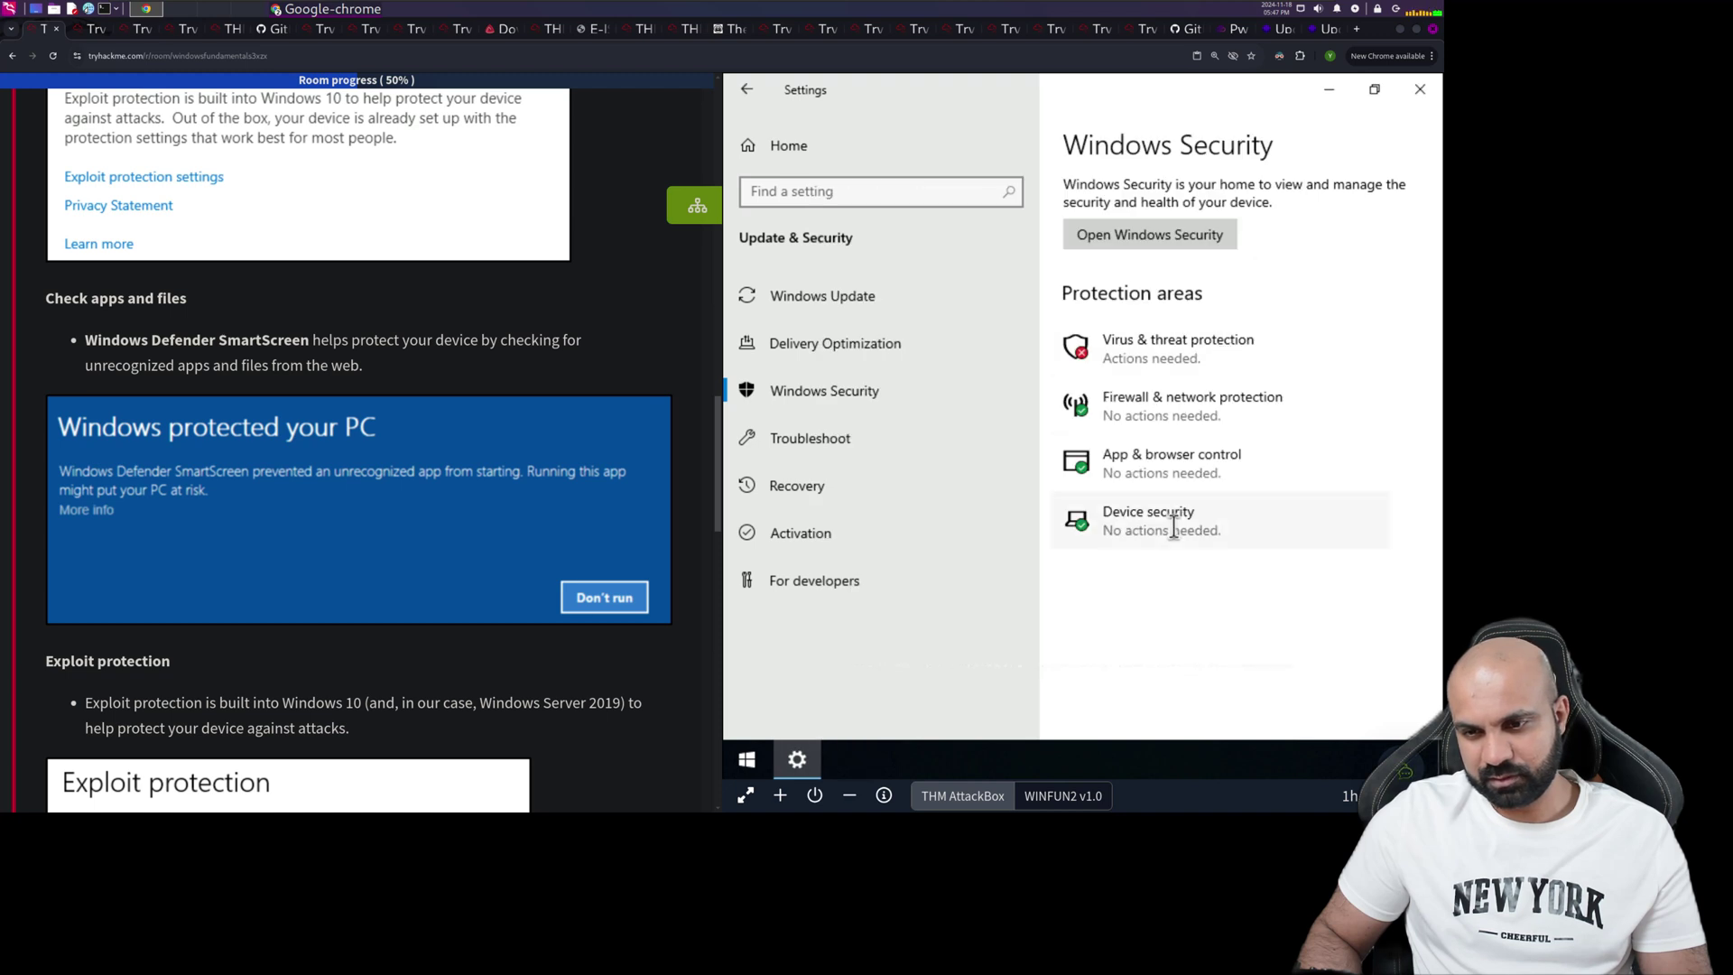
click(1174, 528)
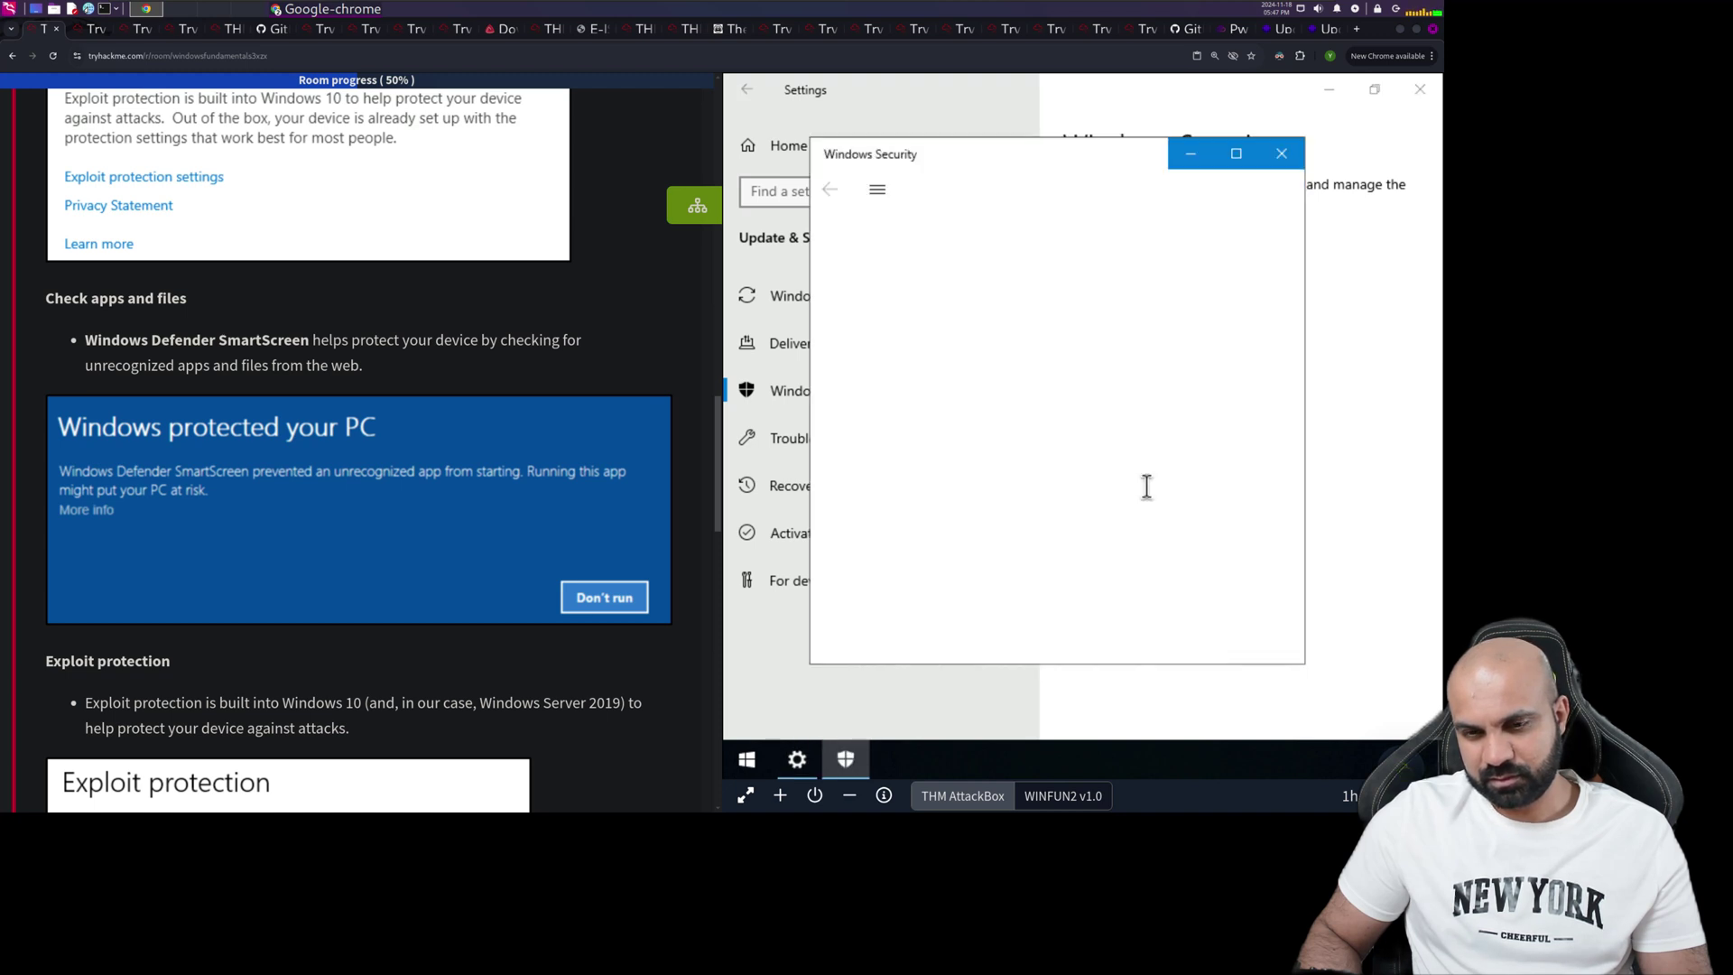
scroll(1146, 487, down, 5)
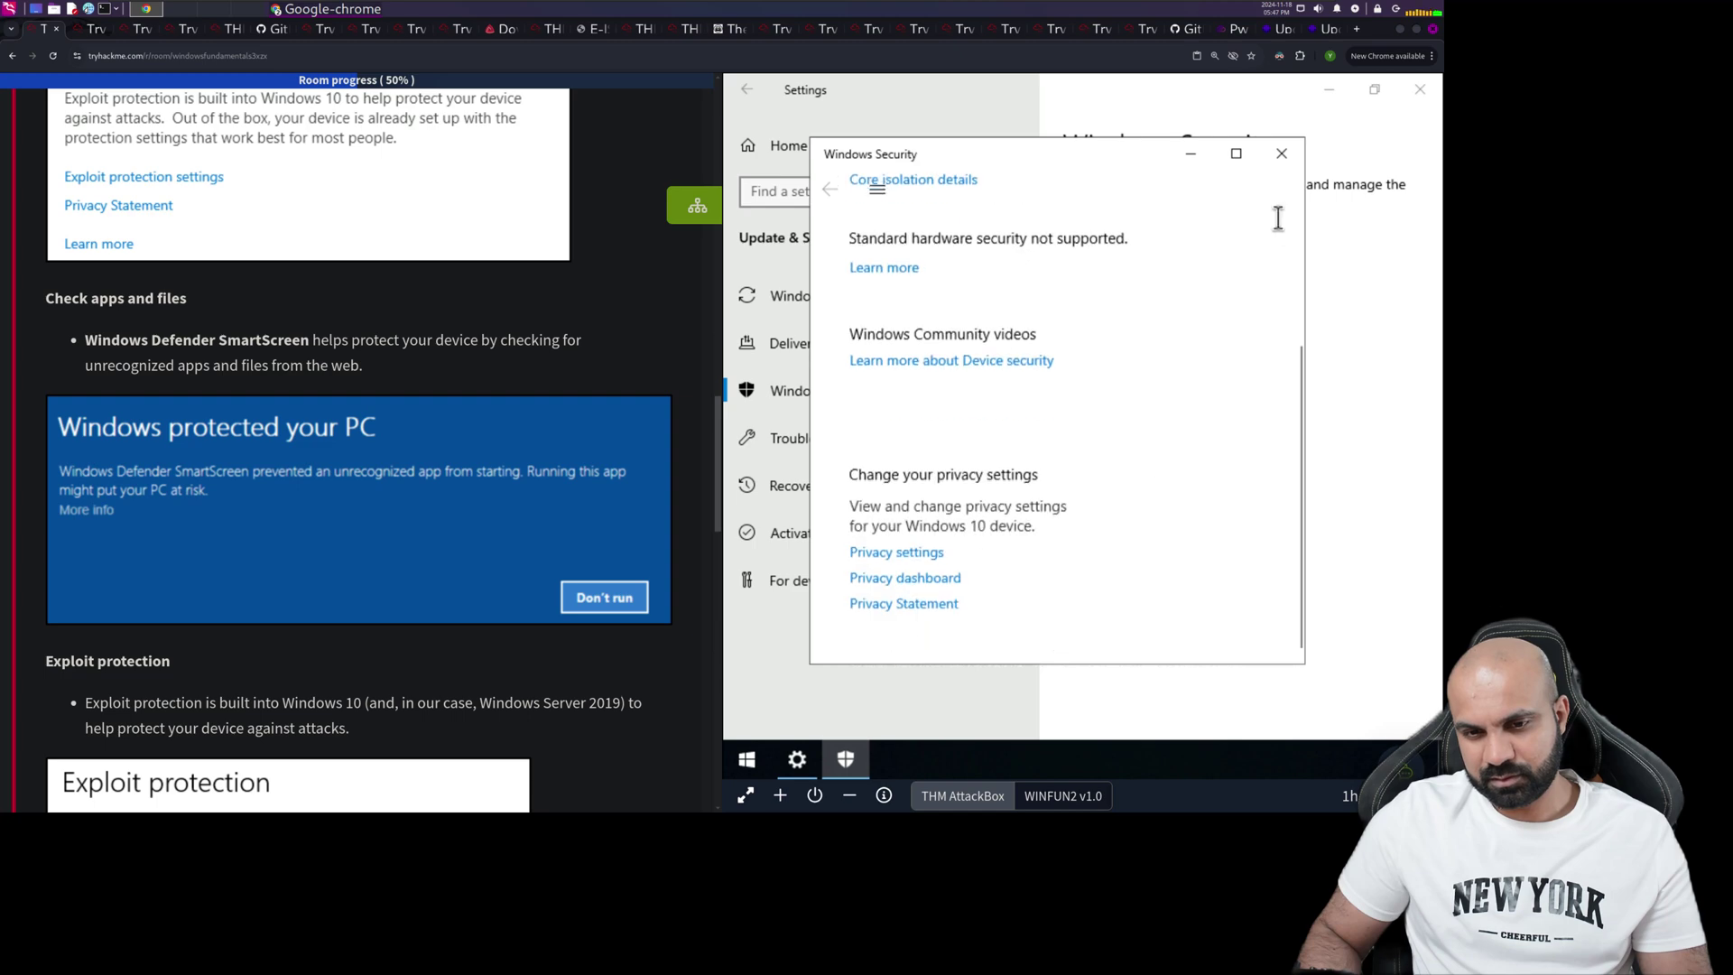
Replace the Device security window with App & browser control in the virtual machine, and review the system settings under Exploit protection settings
click(1279, 153)
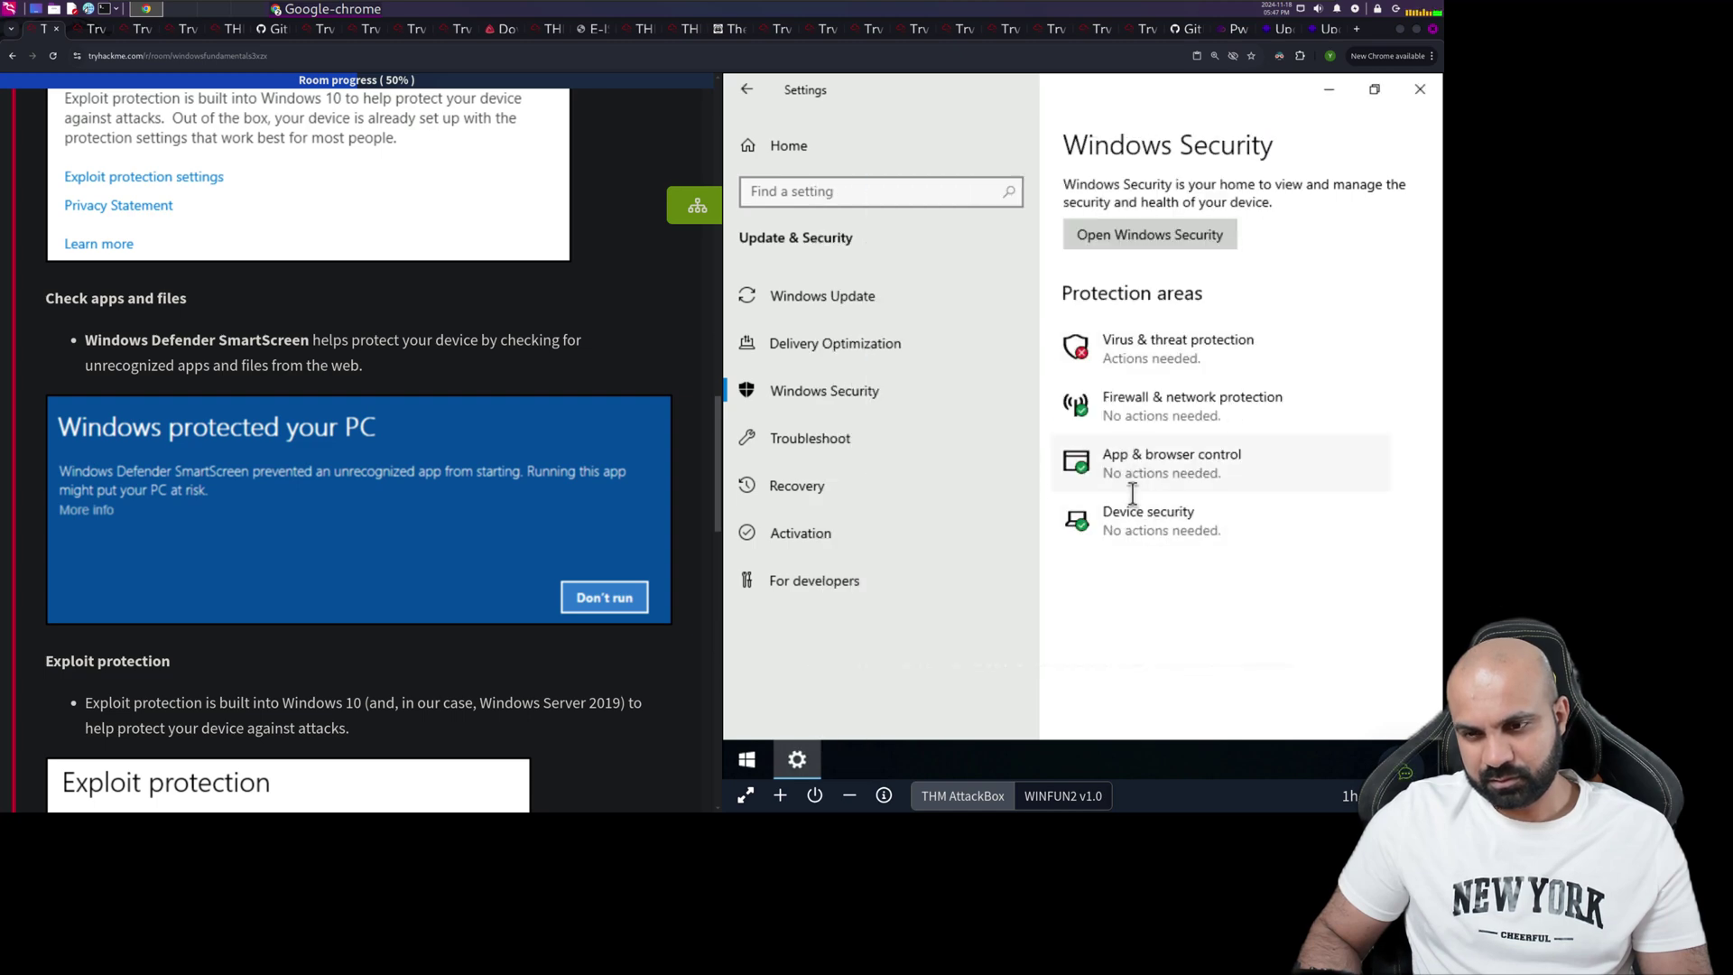
click(1165, 463)
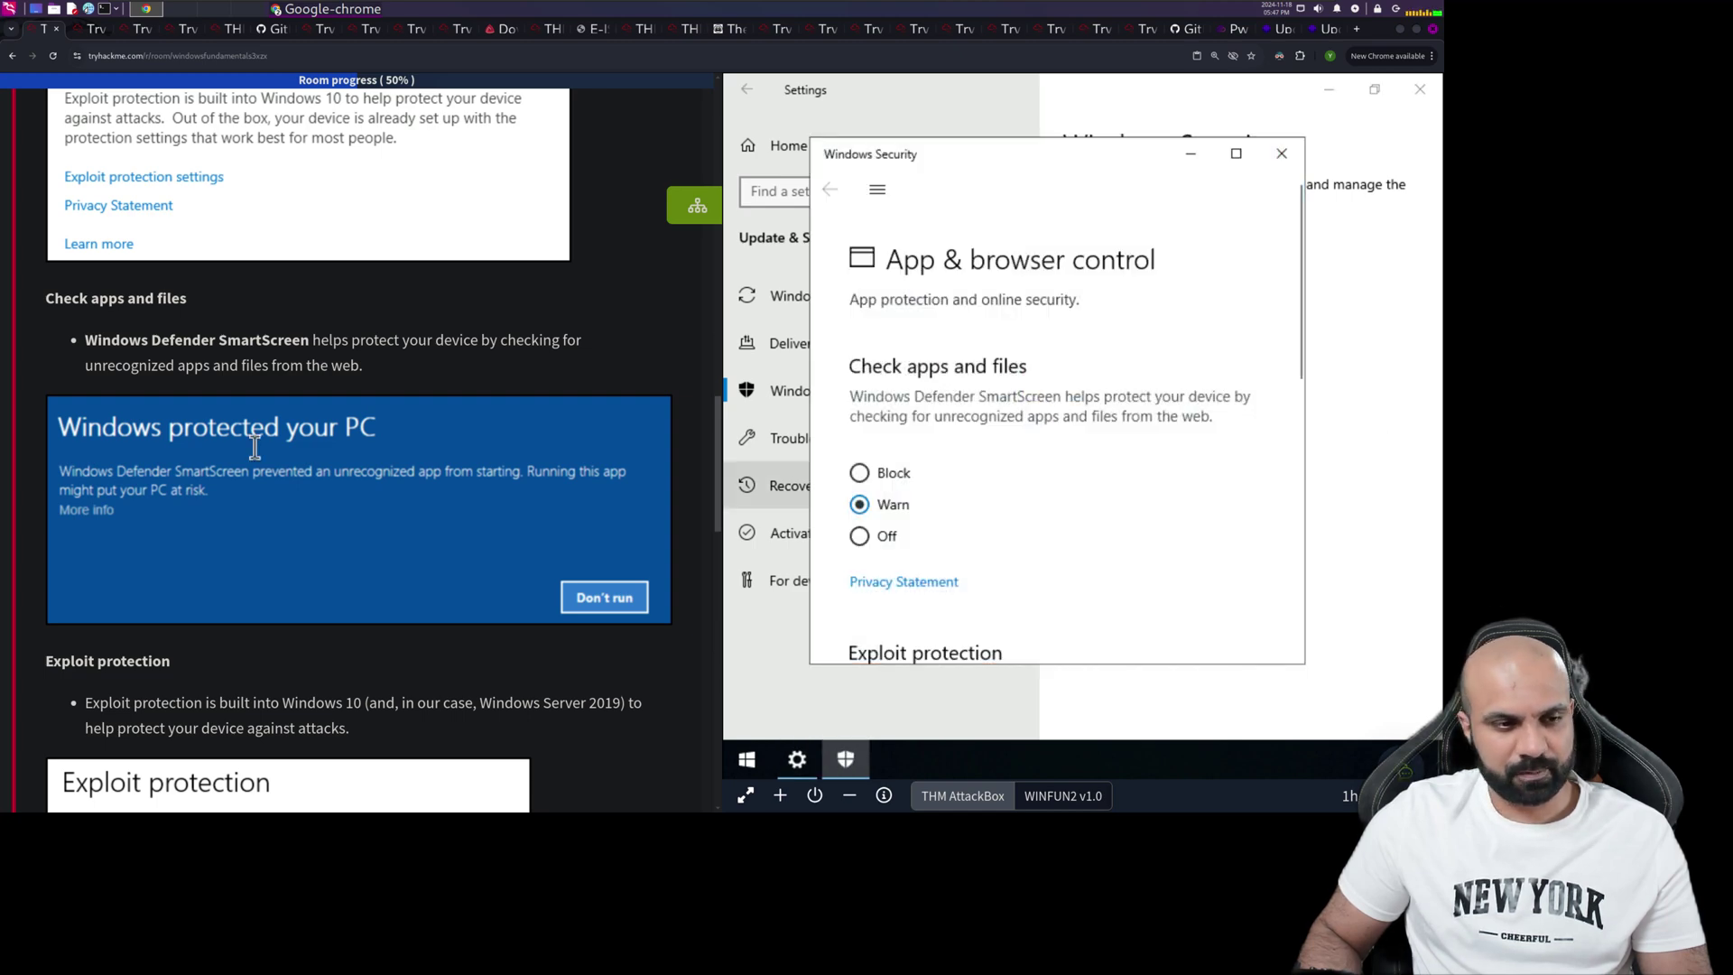
scroll(255, 445, down, 3)
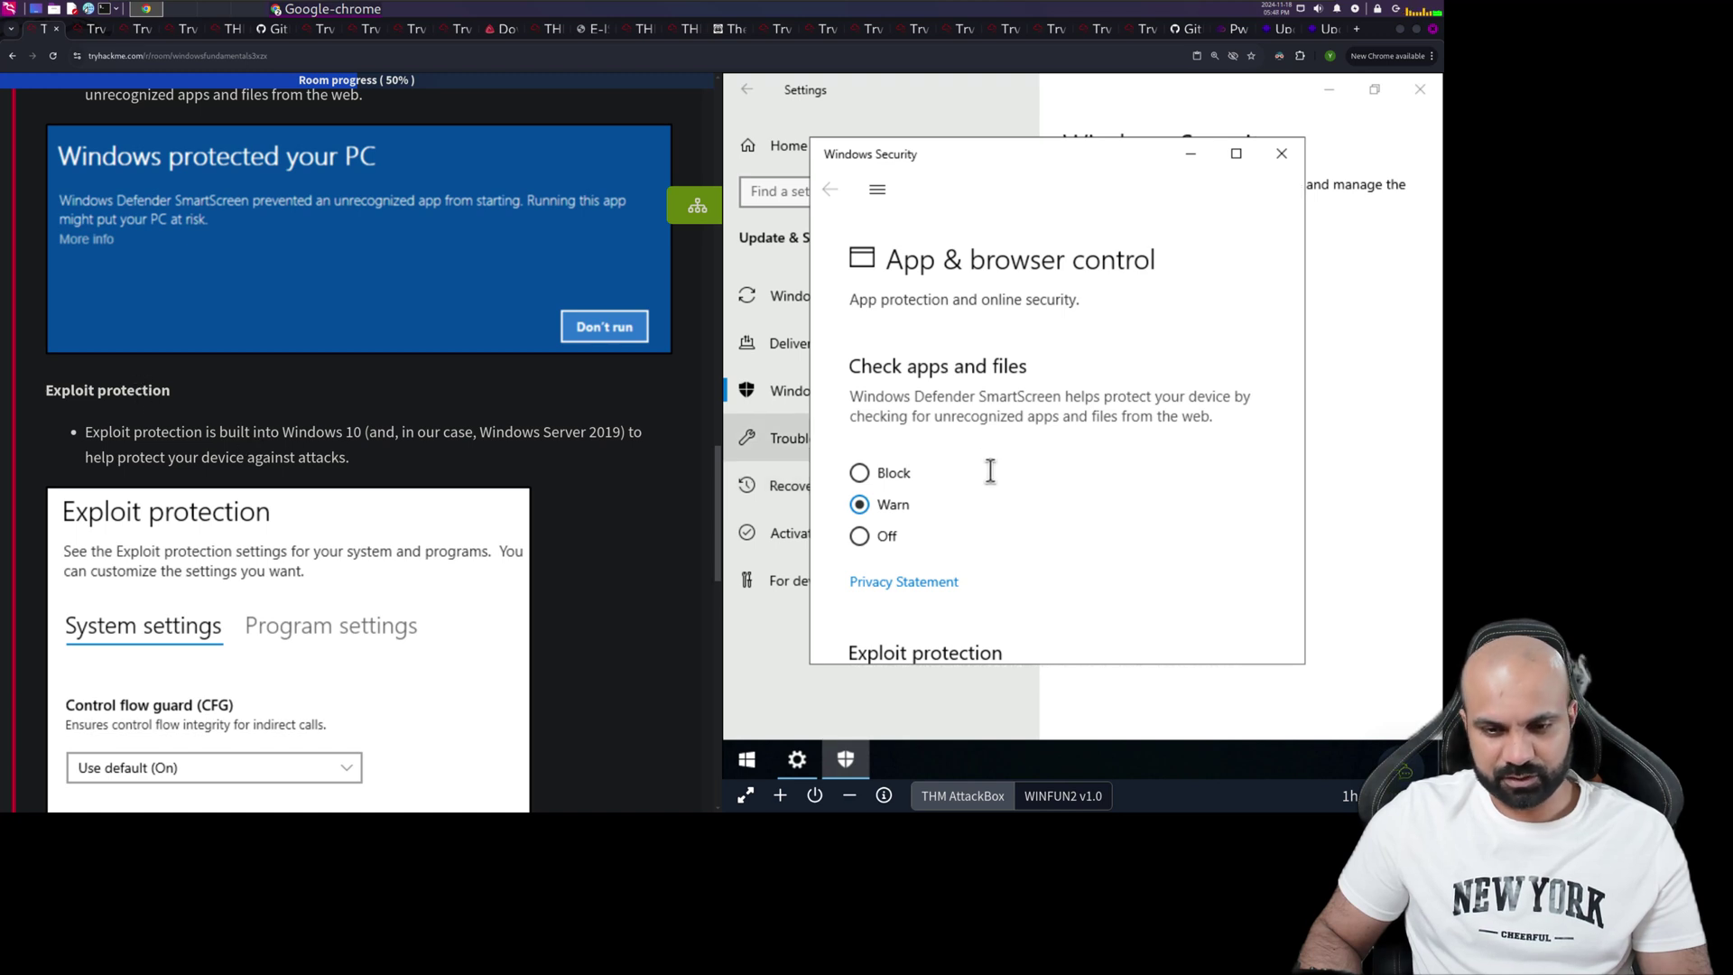
scroll(988, 465, down, 1)
scroll(988, 462, down, 3)
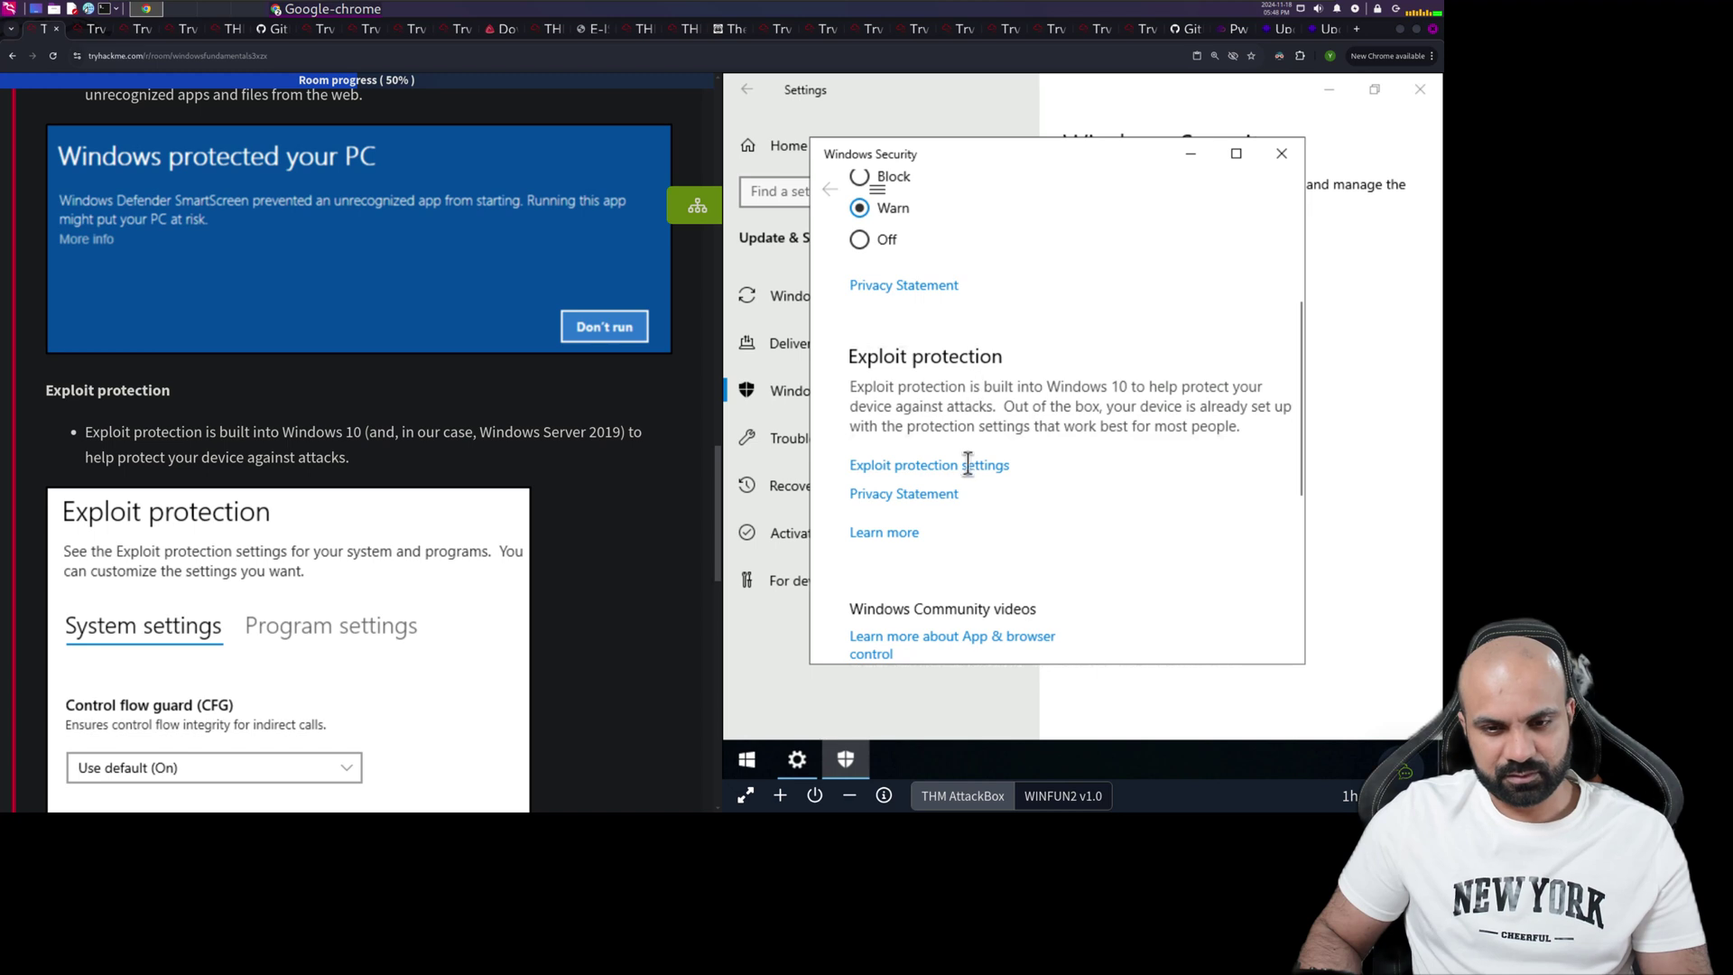
click(937, 466)
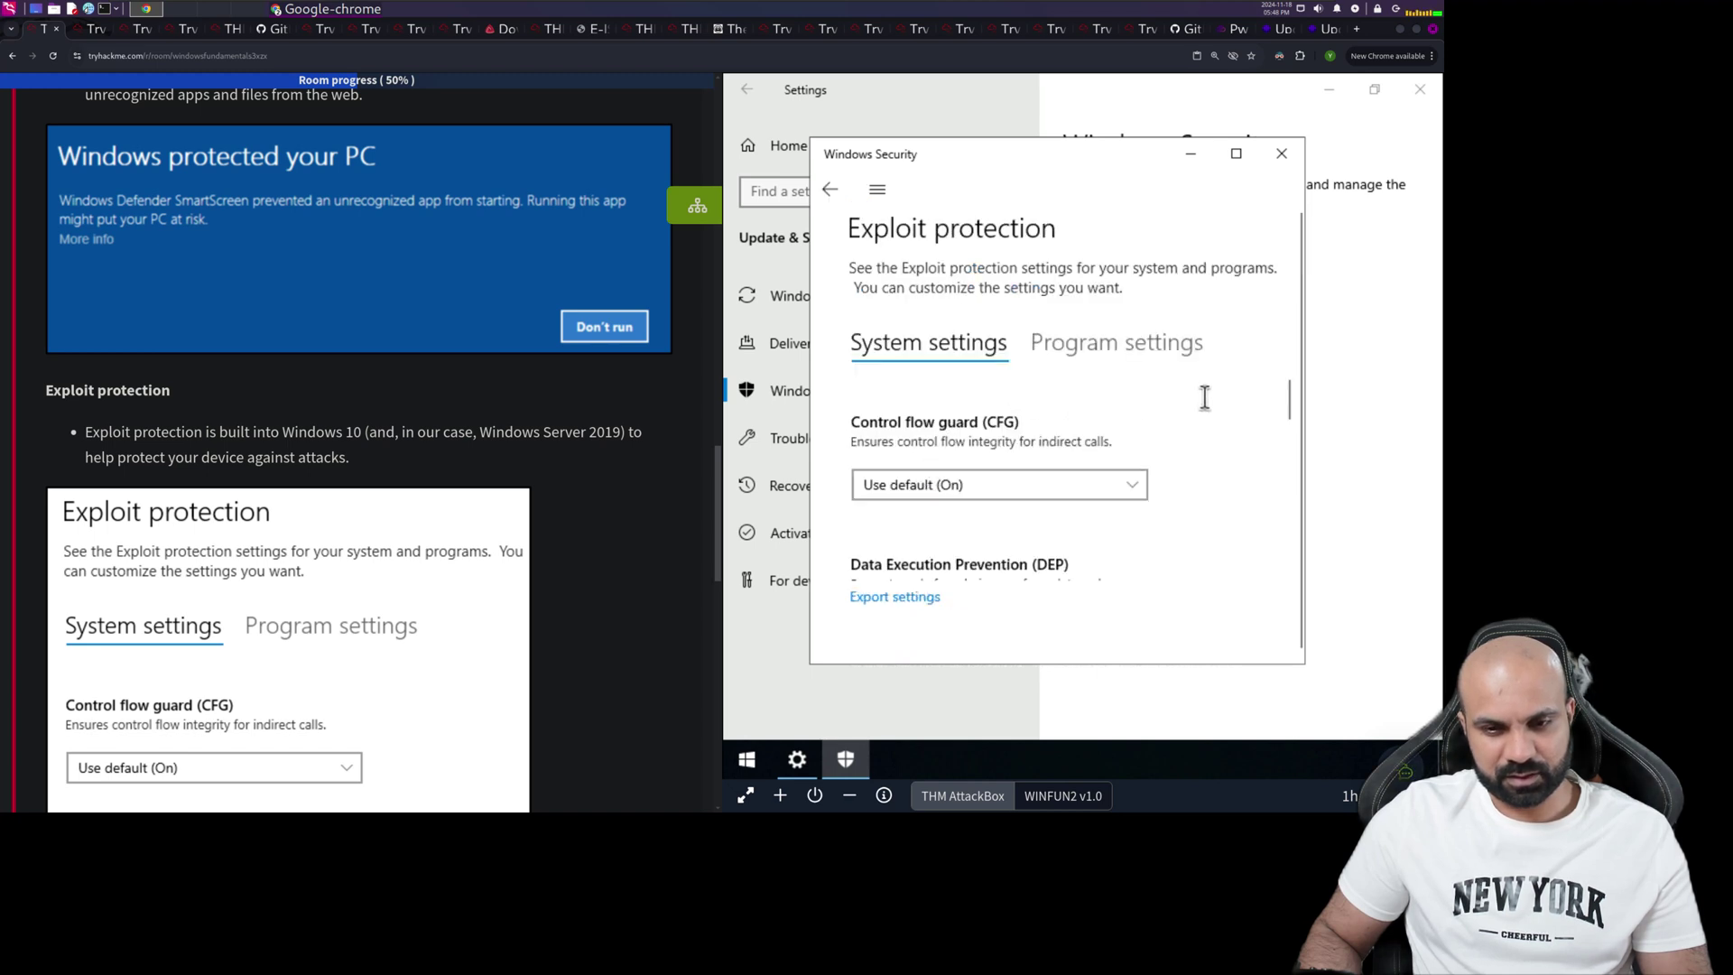
scroll(1204, 397, down, 2)
scroll(1204, 397, down, 3)
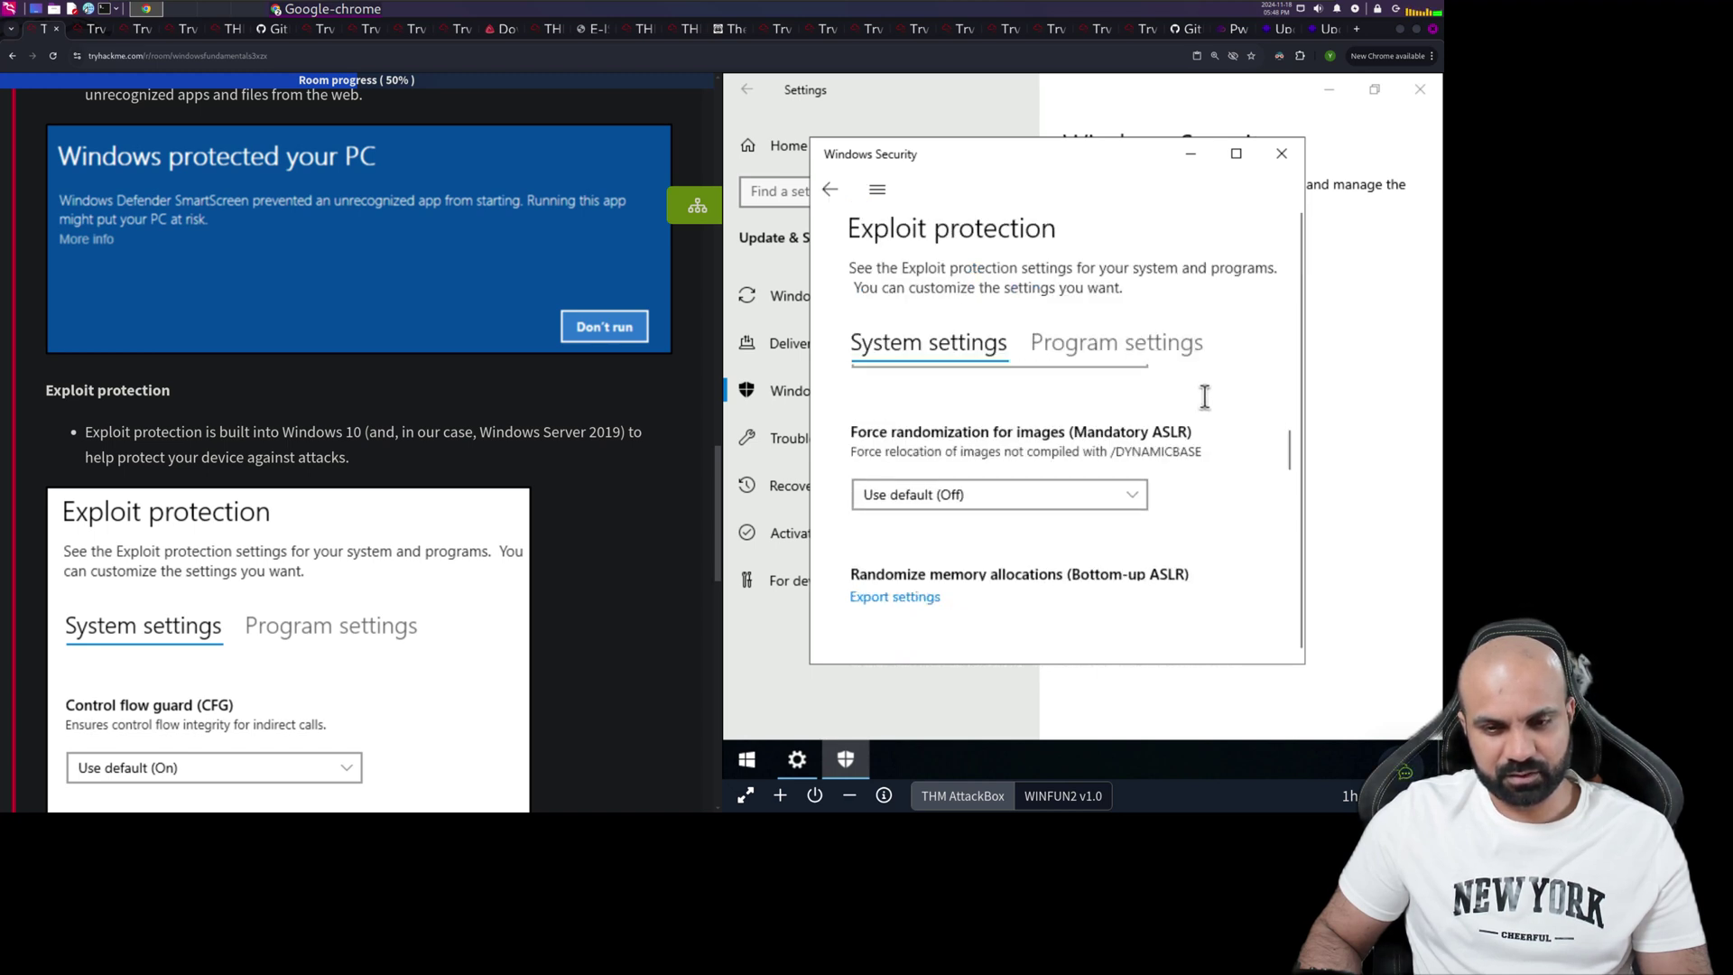
scroll(1201, 401, up, 1)
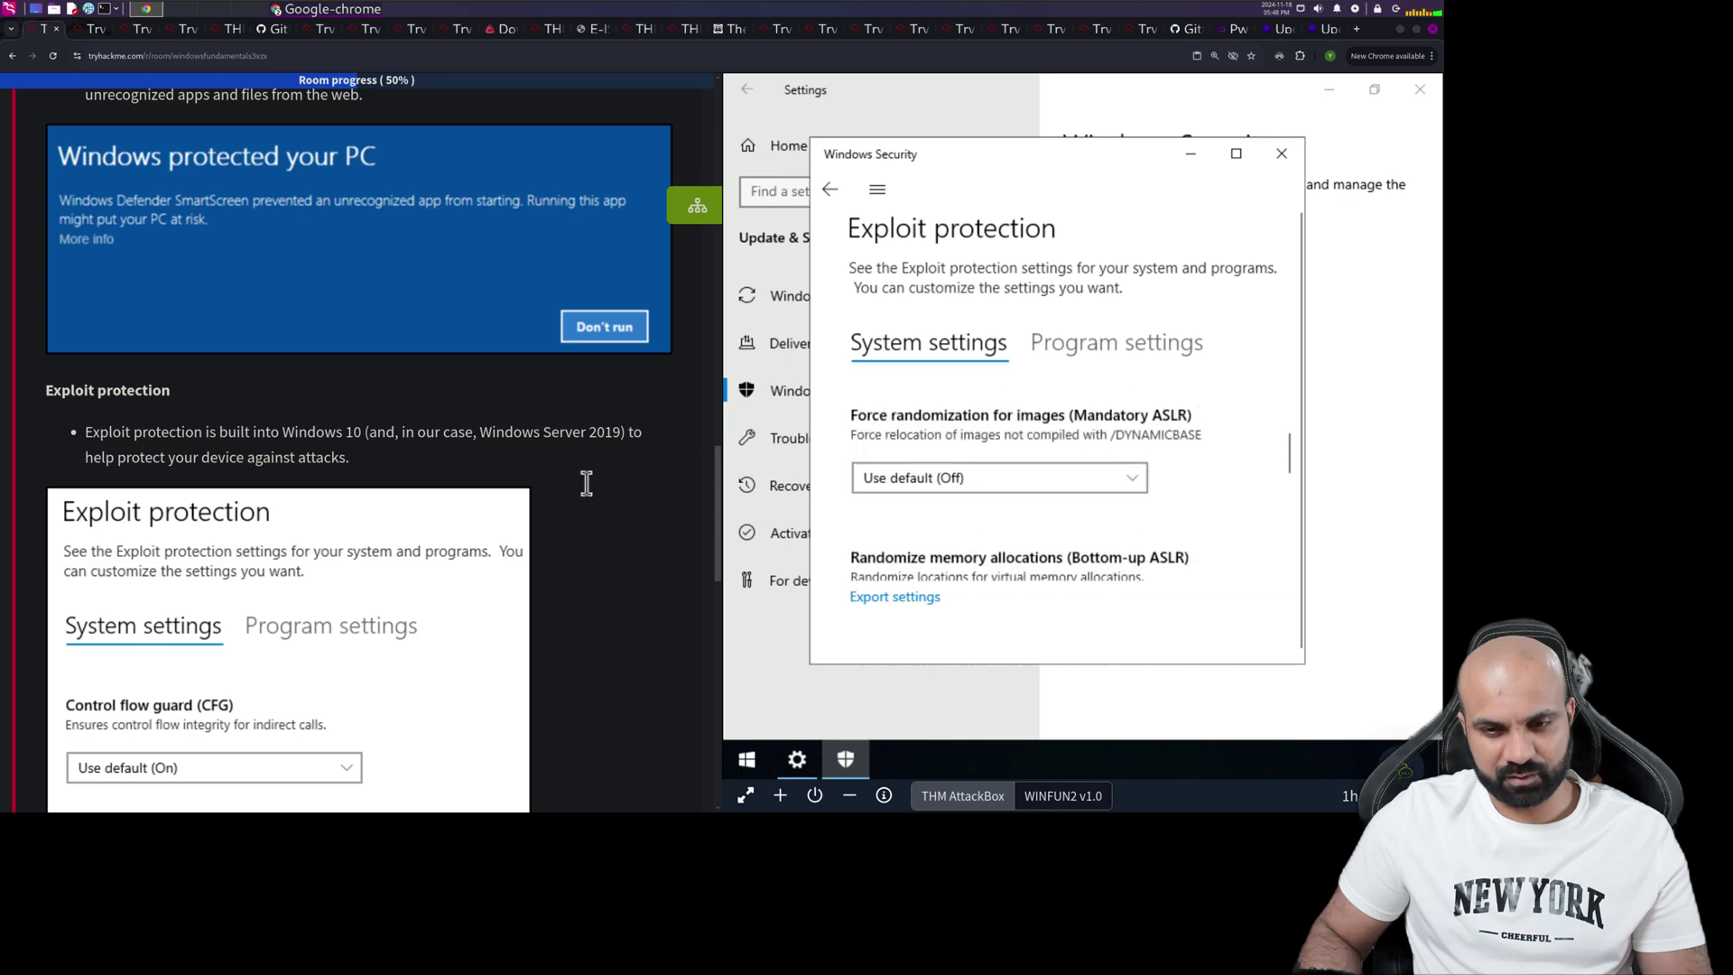
Read the rest of Task 6's Exploit protection section and mark its "Read the above" question as complete
scroll(251, 503, down, 5)
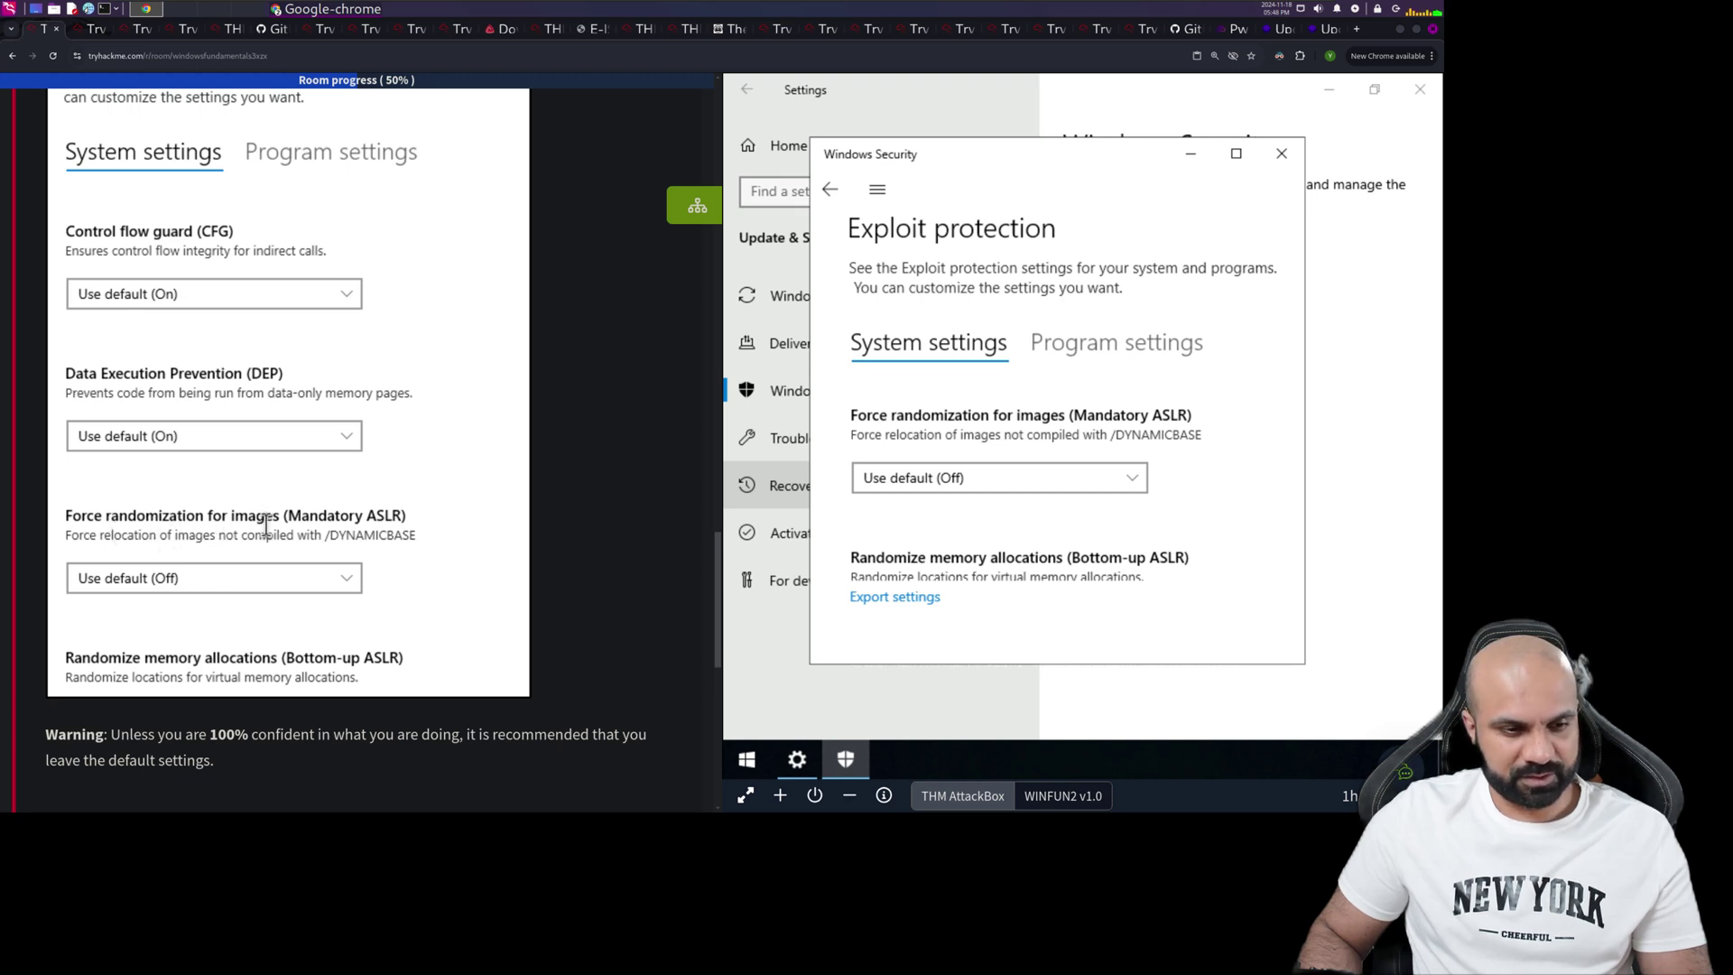
scroll(371, 563, down, 3)
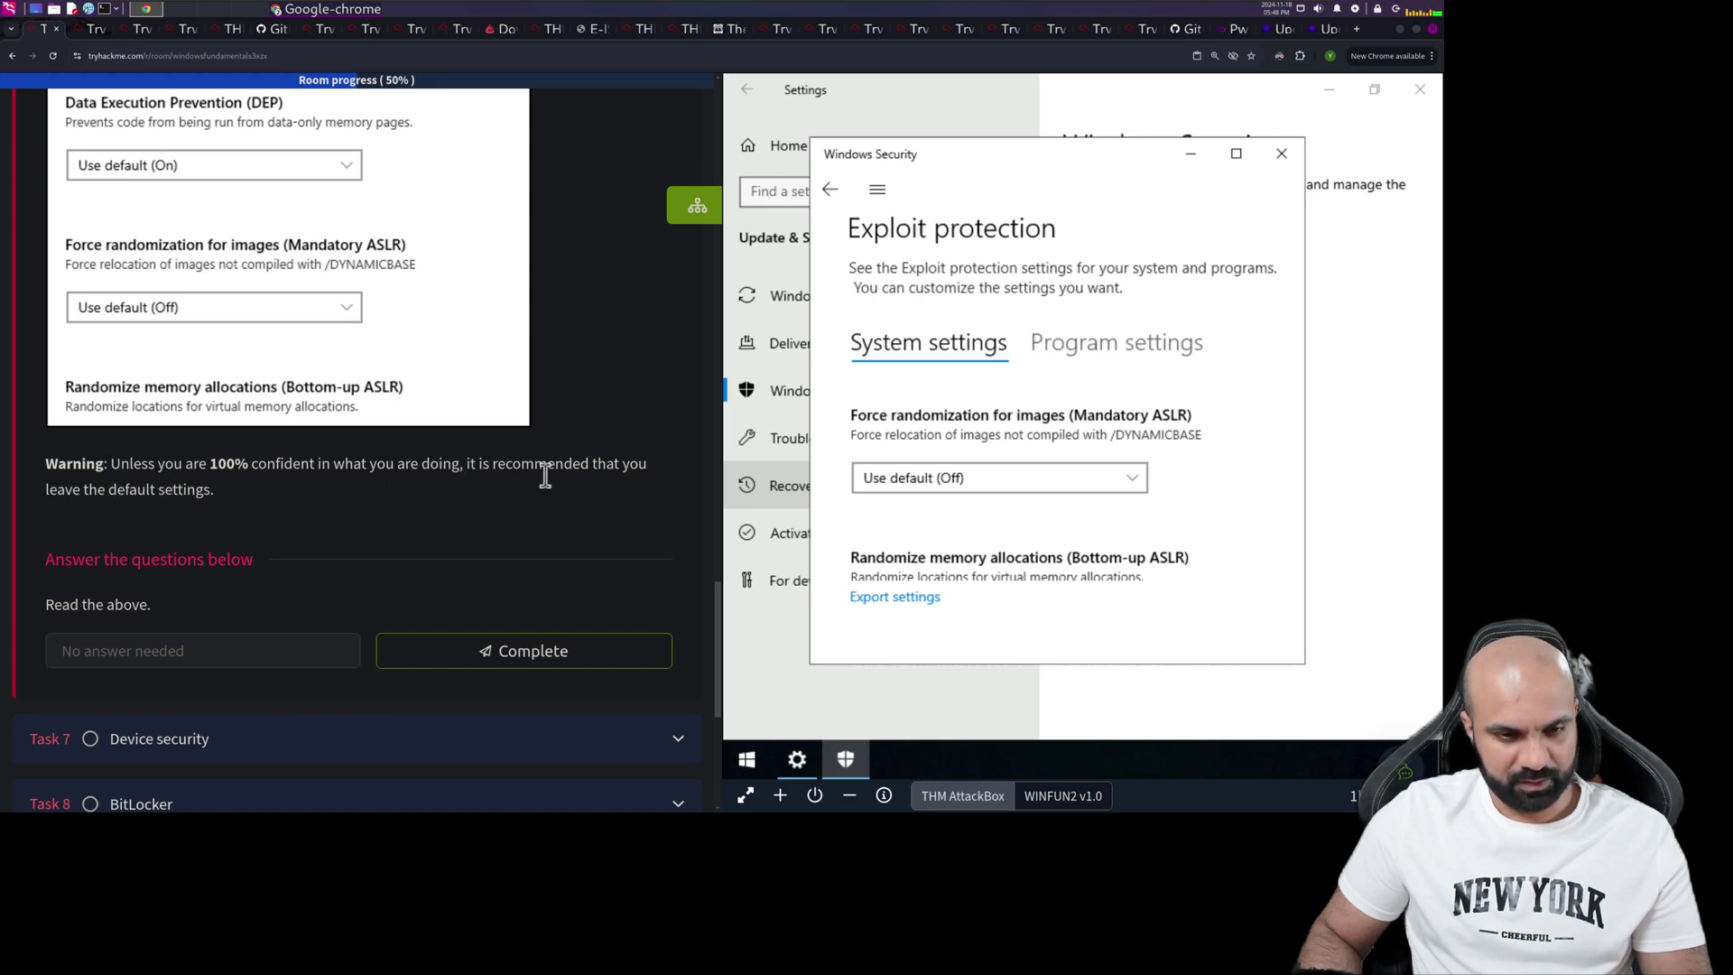
click(420, 643)
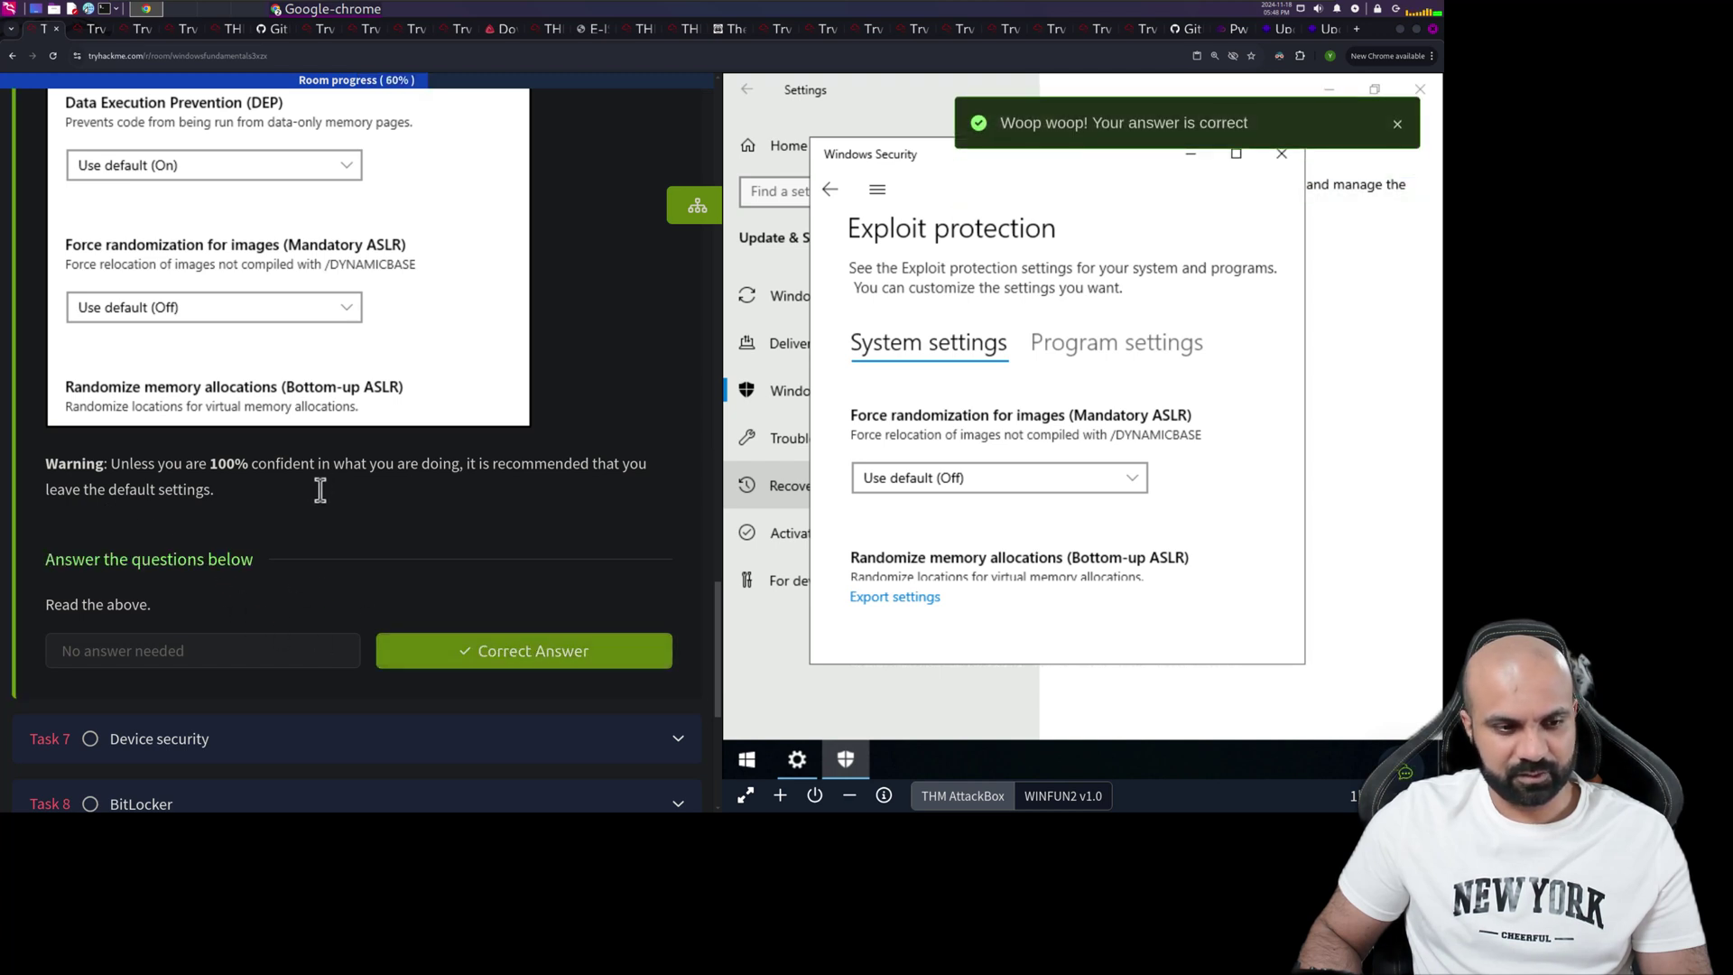
Expand Task 7, Device security, and read from its introduction through the Core isolation and Memory Integrity section
scroll(562, 612, down, 4)
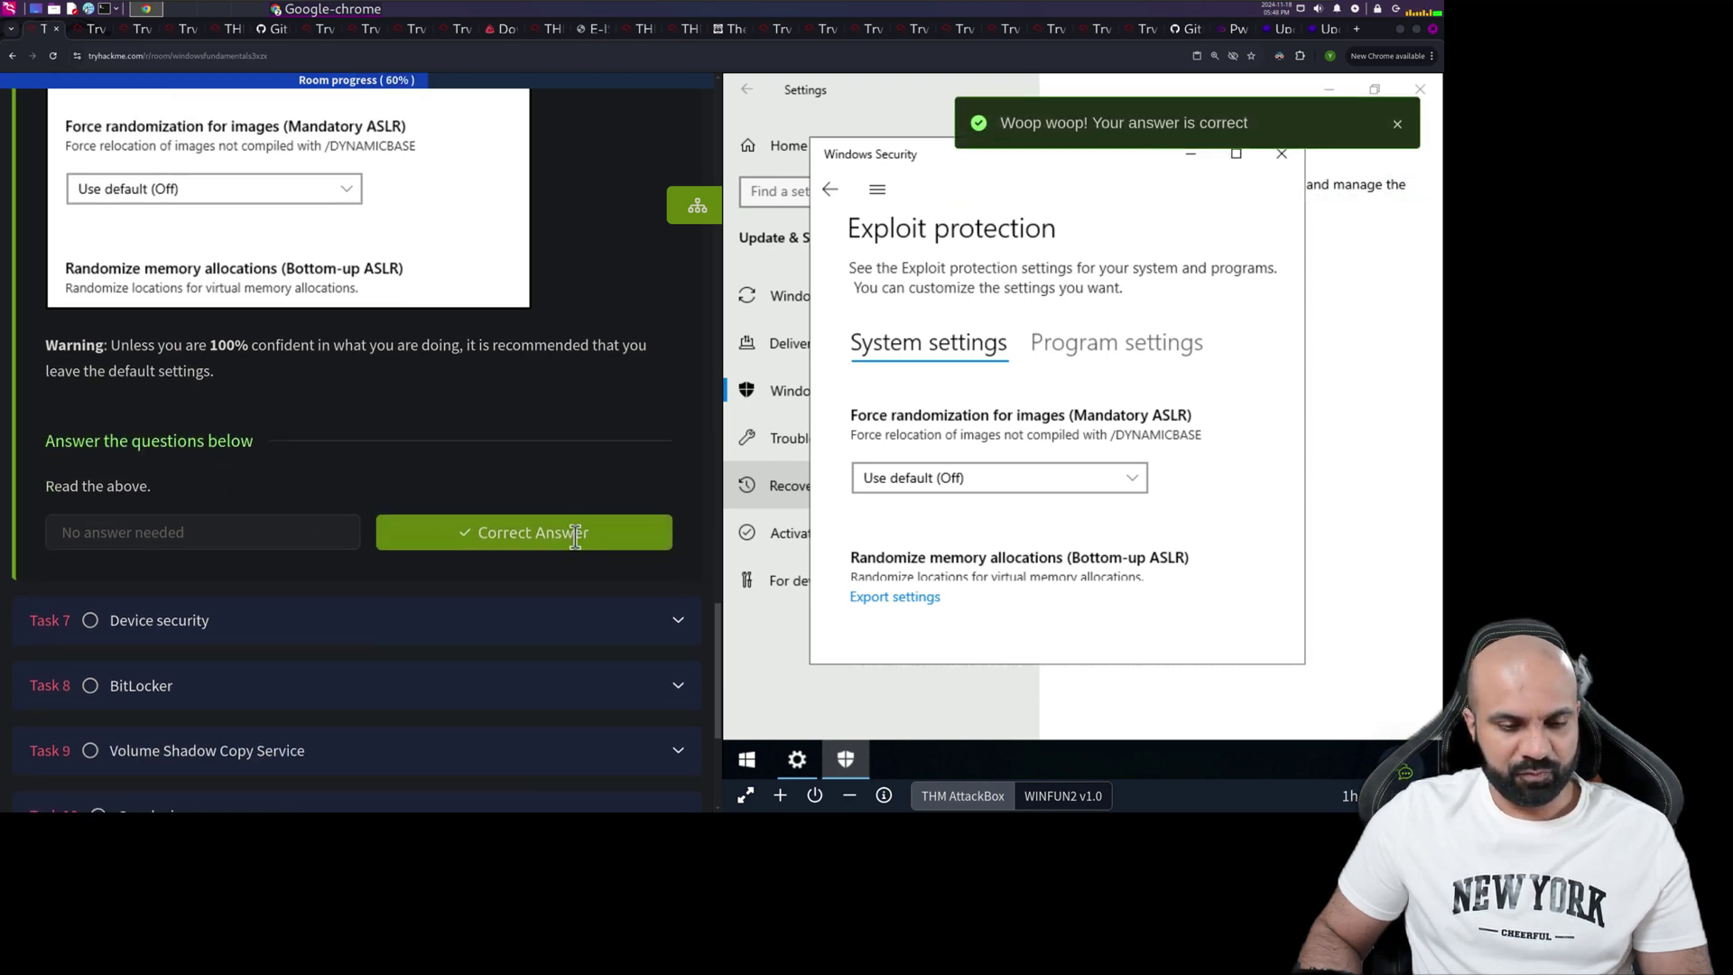
click(236, 405)
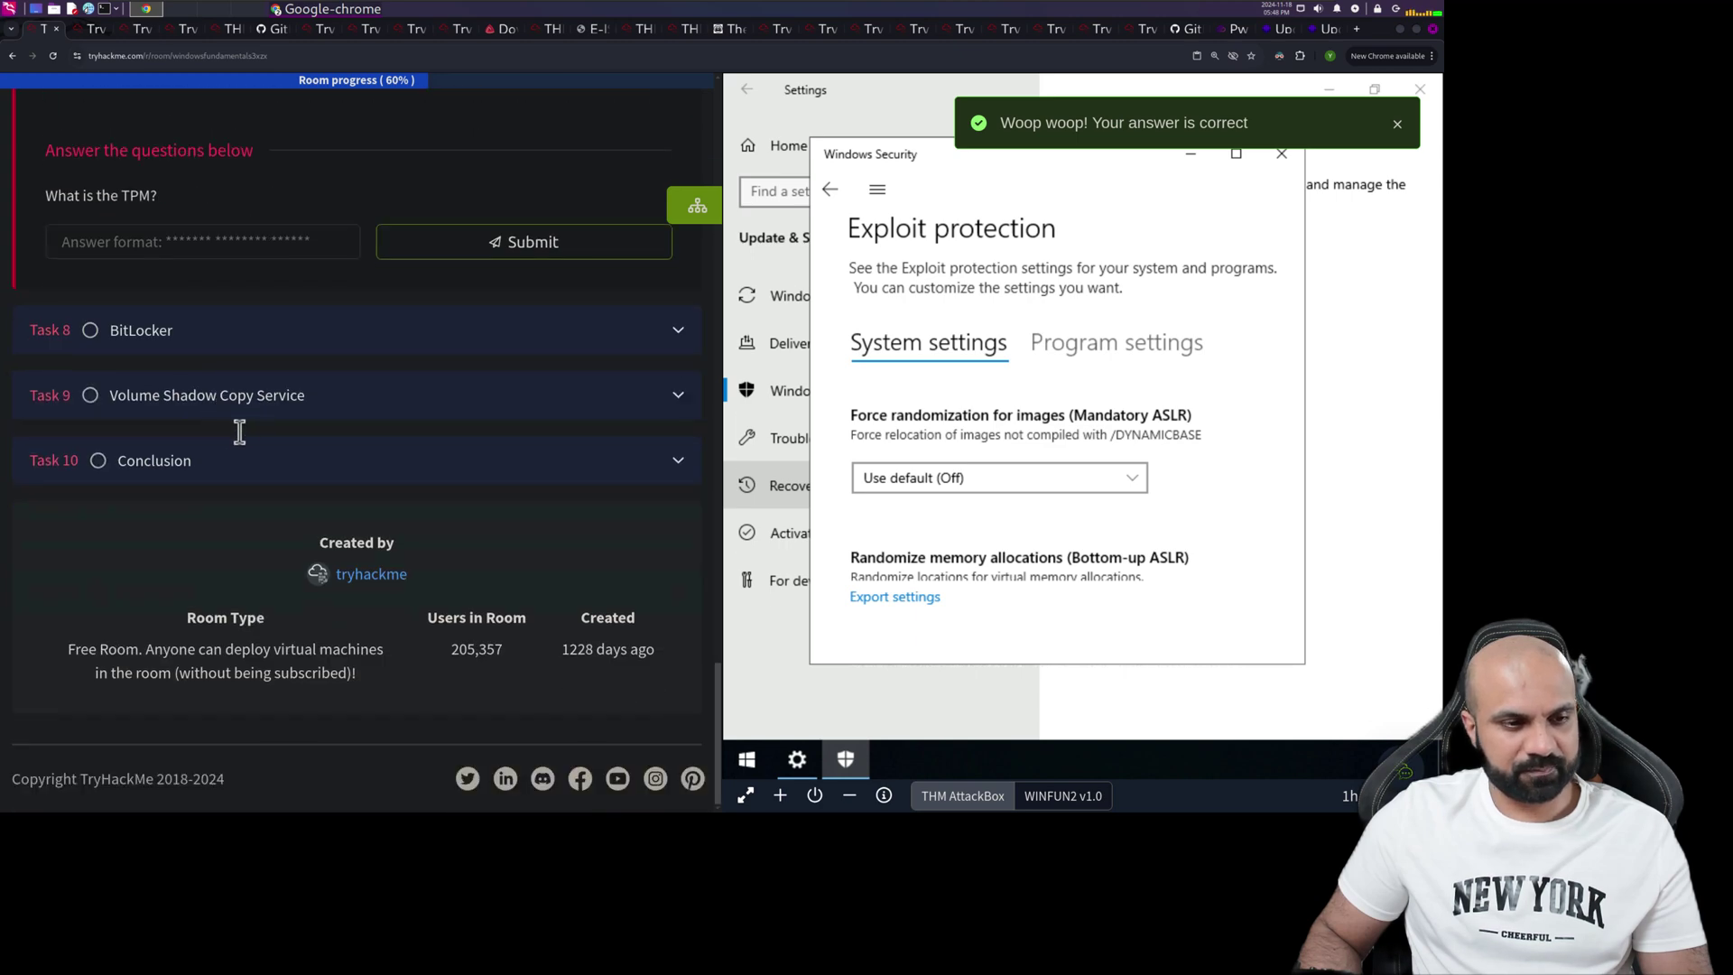
scroll(240, 442, up, 8)
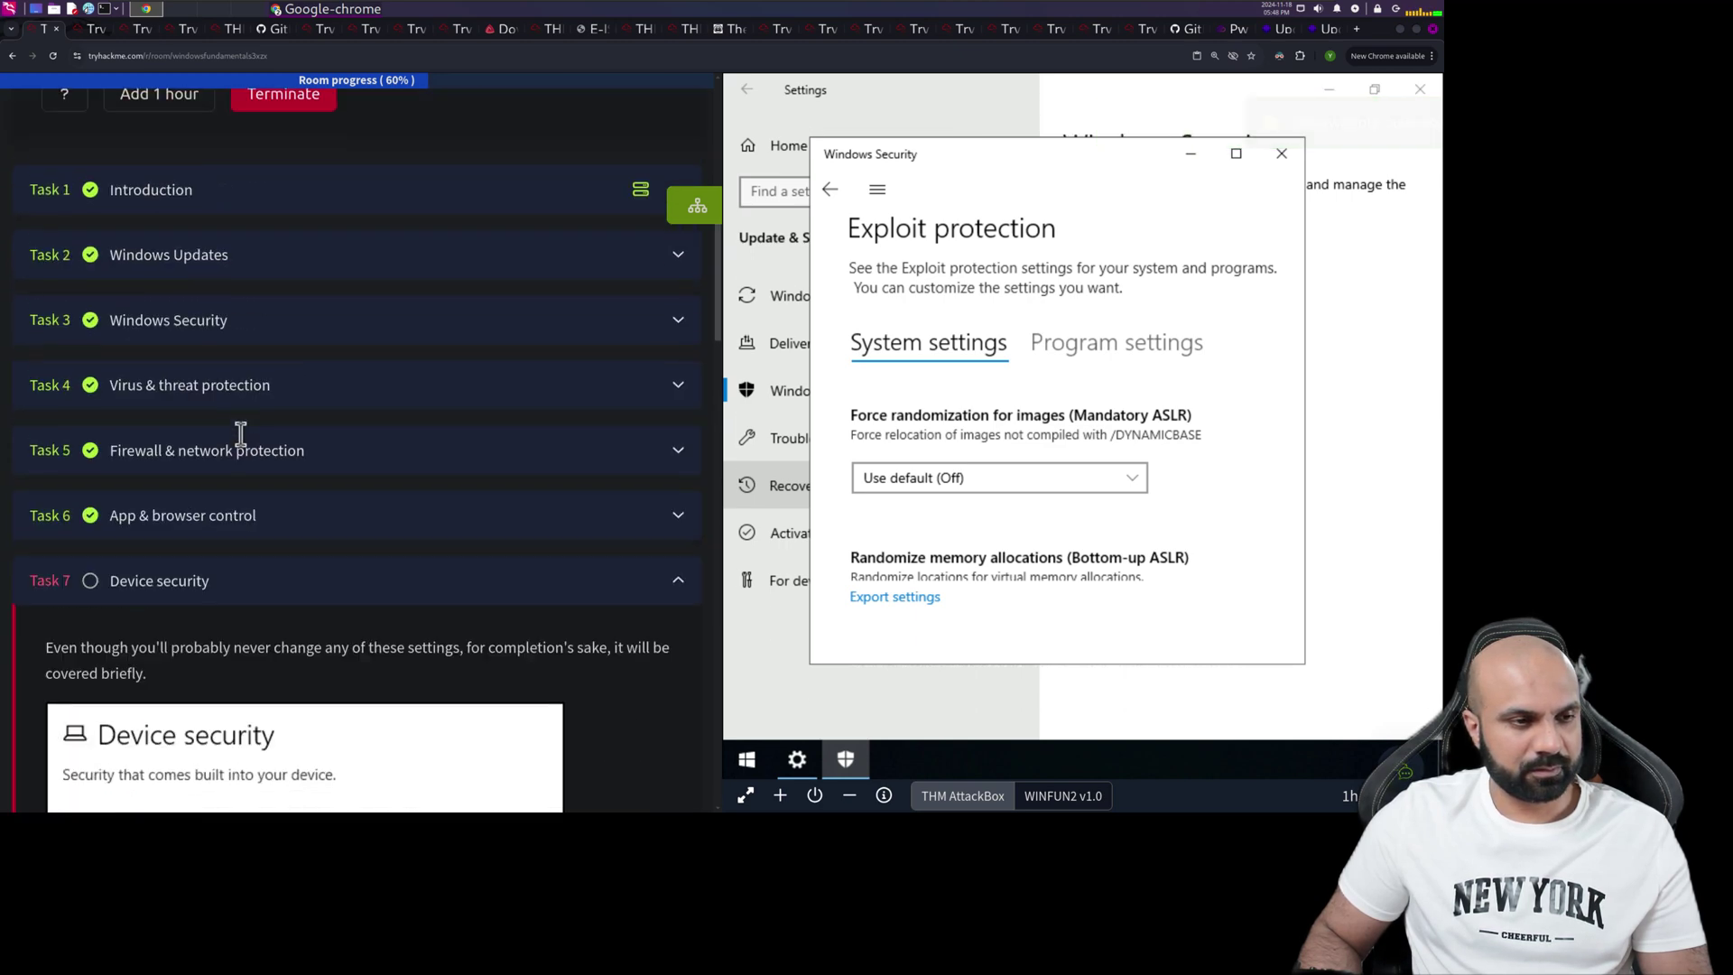
scroll(241, 433, down, 3)
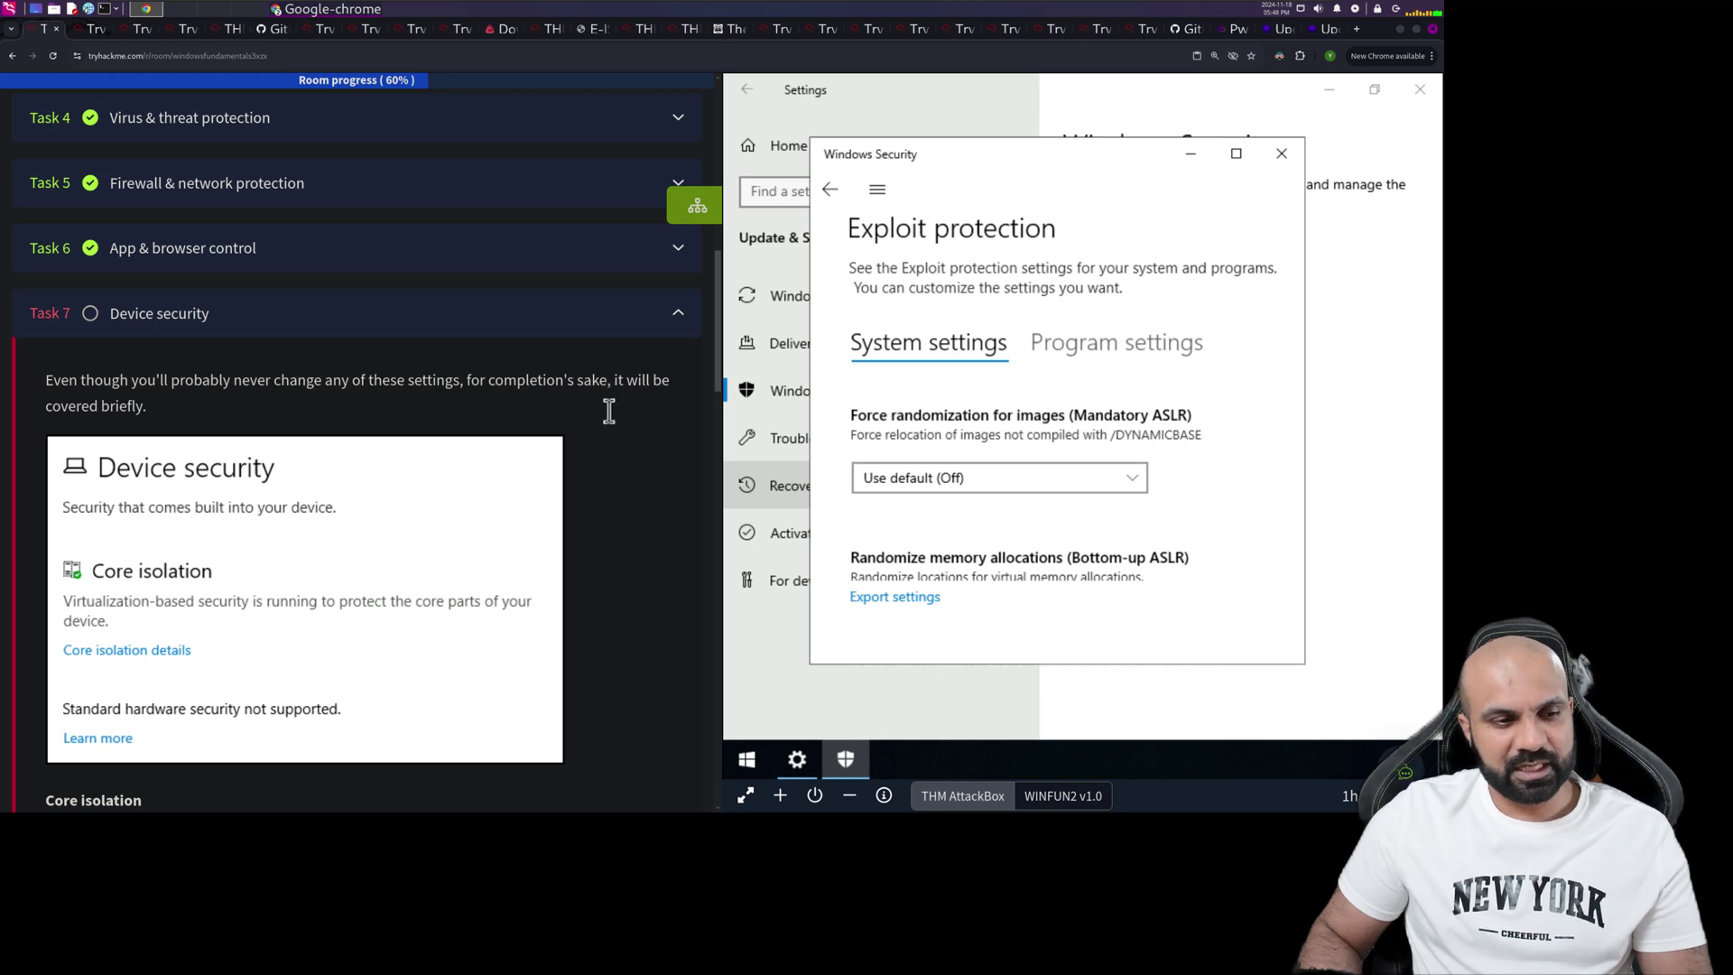
scroll(135, 410, down, 2)
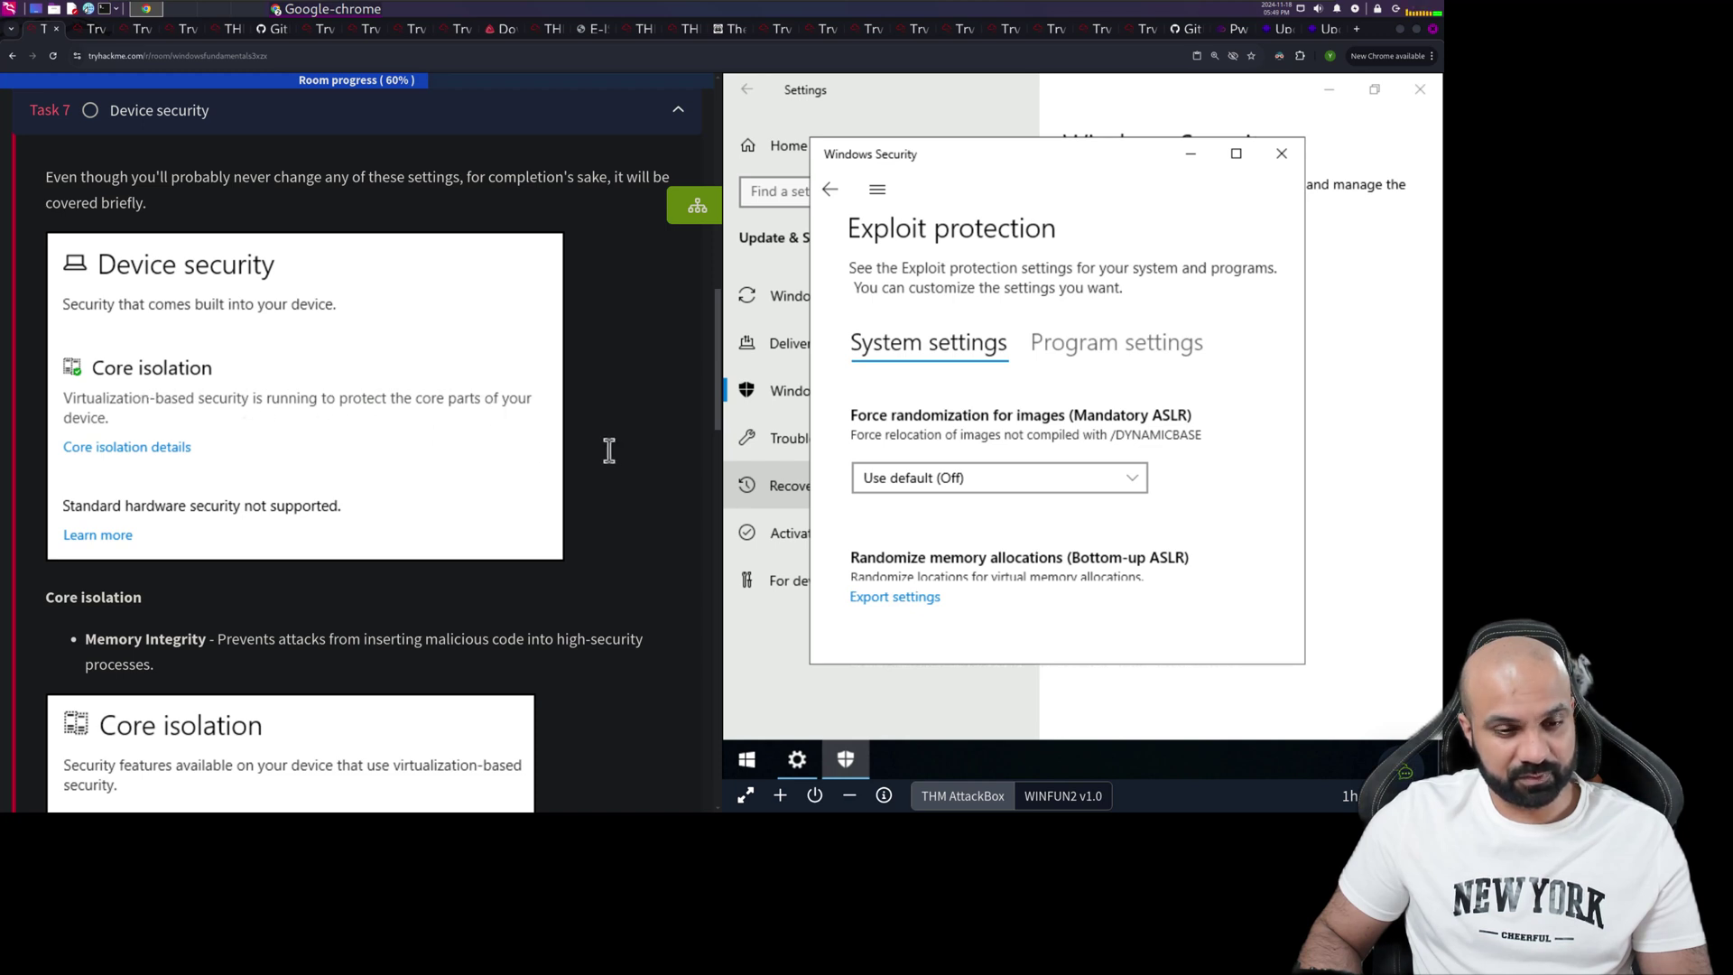
scroll(600, 438, down, 2)
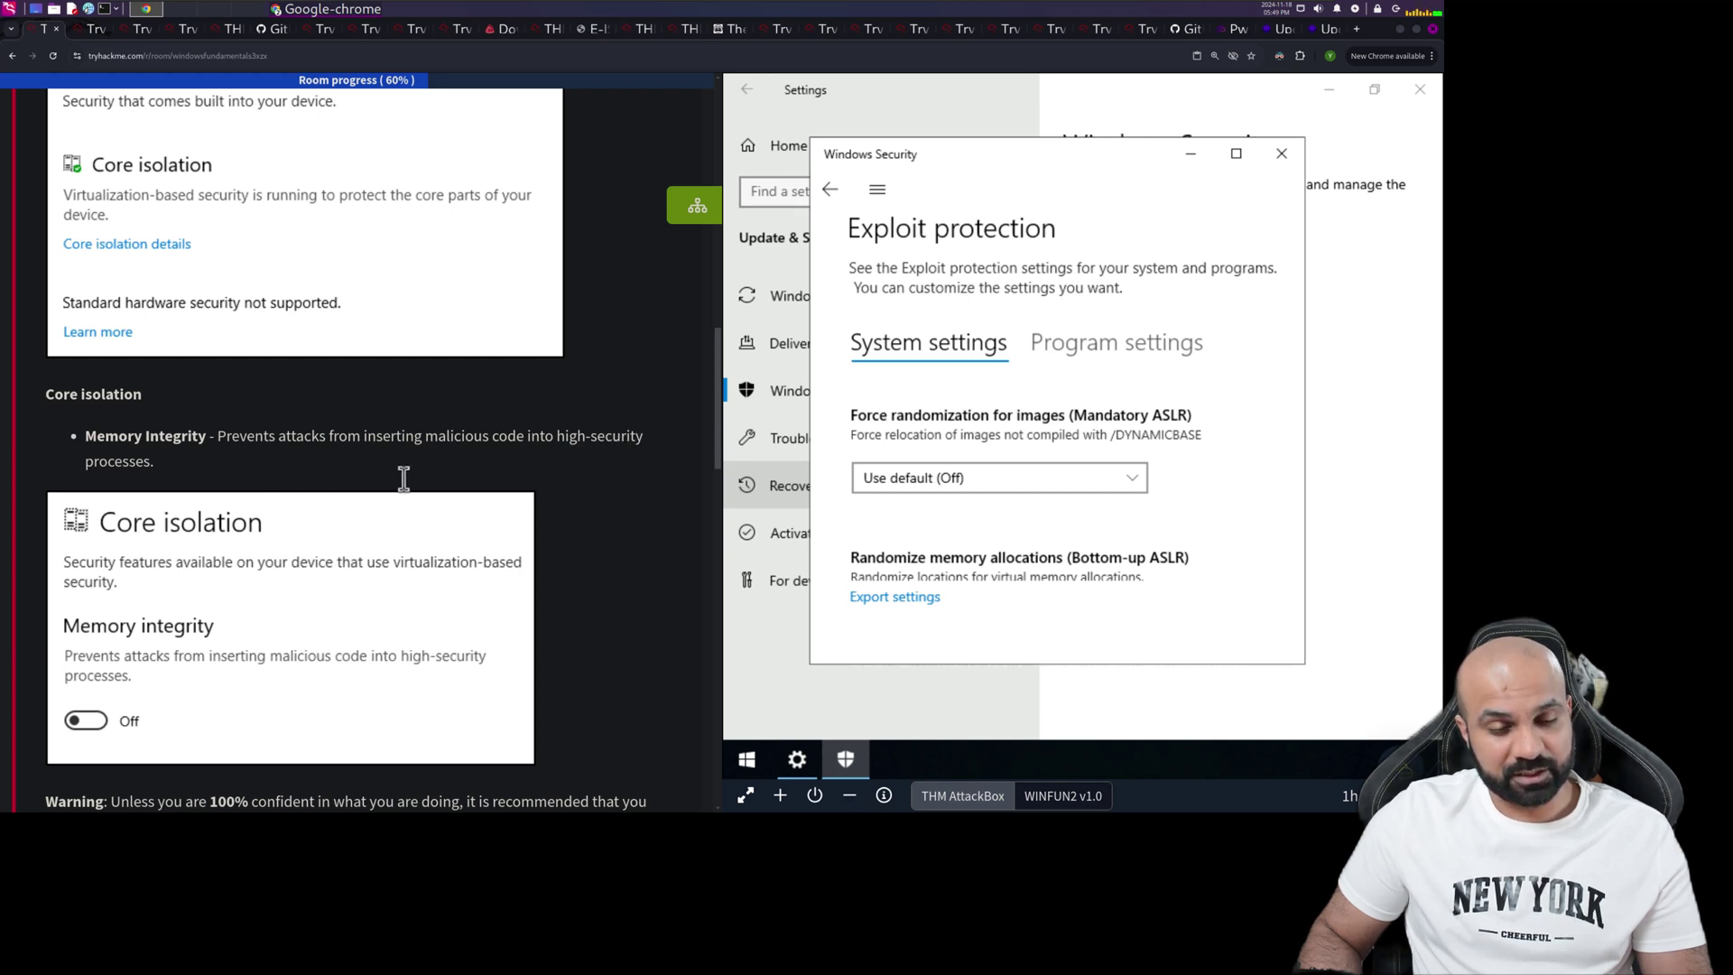
scroll(160, 470, down, 2)
scroll(160, 470, down, 3)
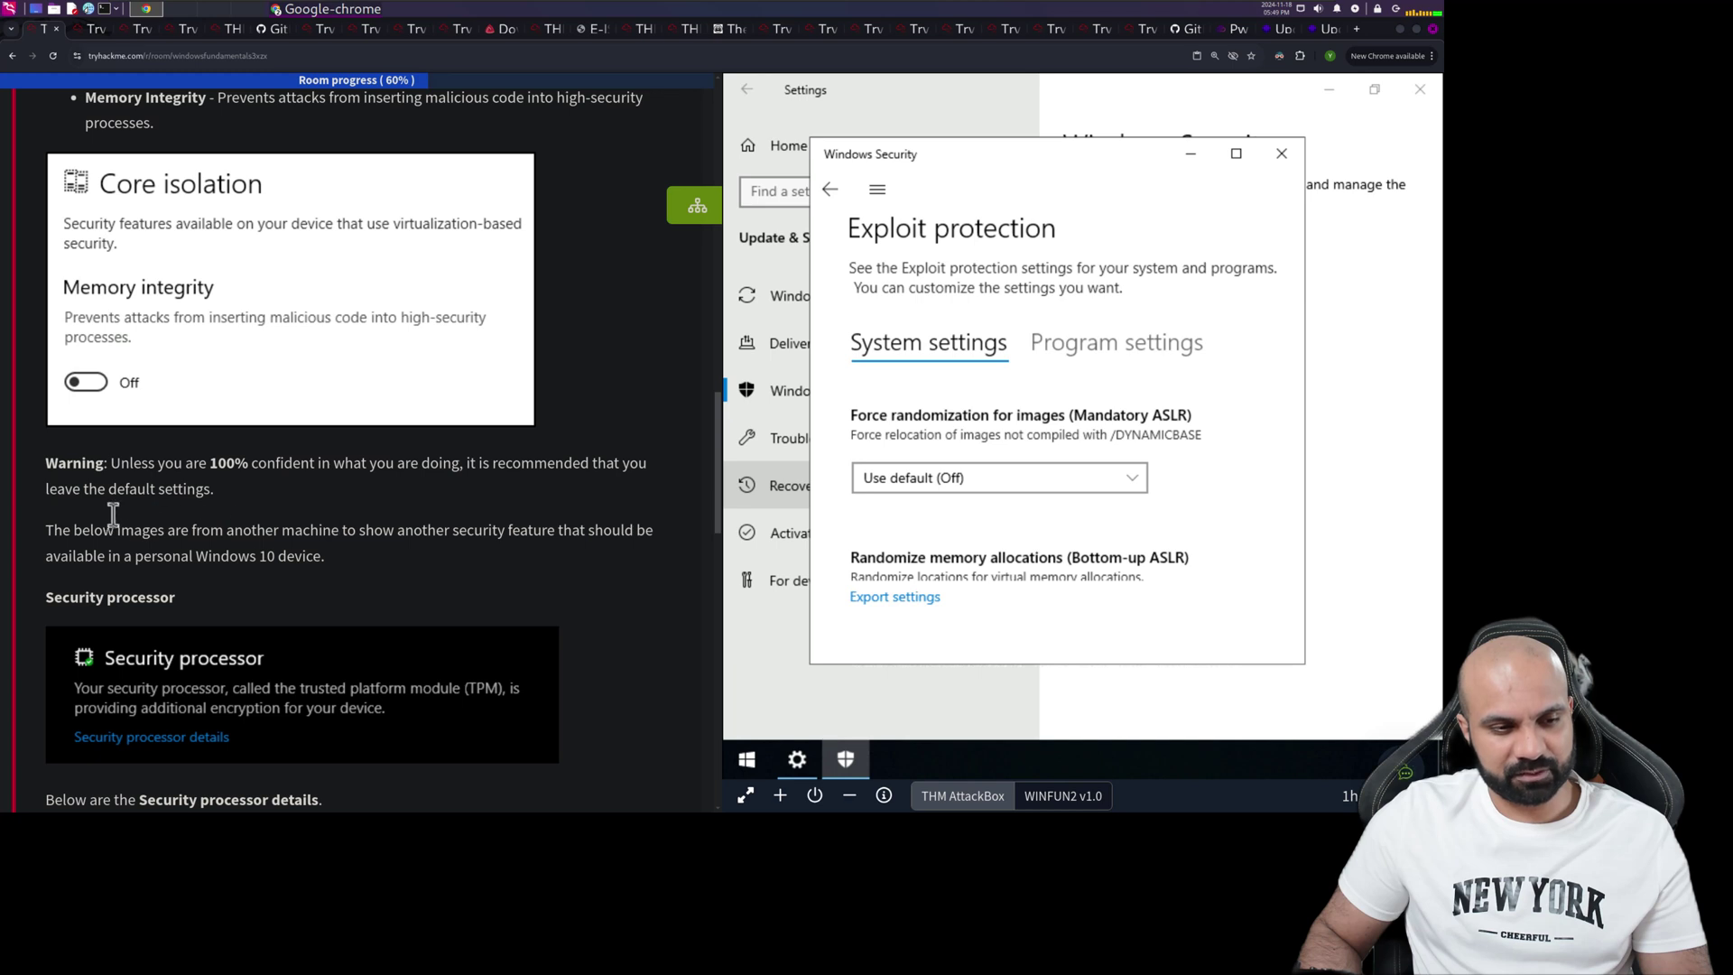
Read Task 7's Security processor section, the security processor details and the explanation of the Trusted Platform Module
scroll(113, 514, down, 3)
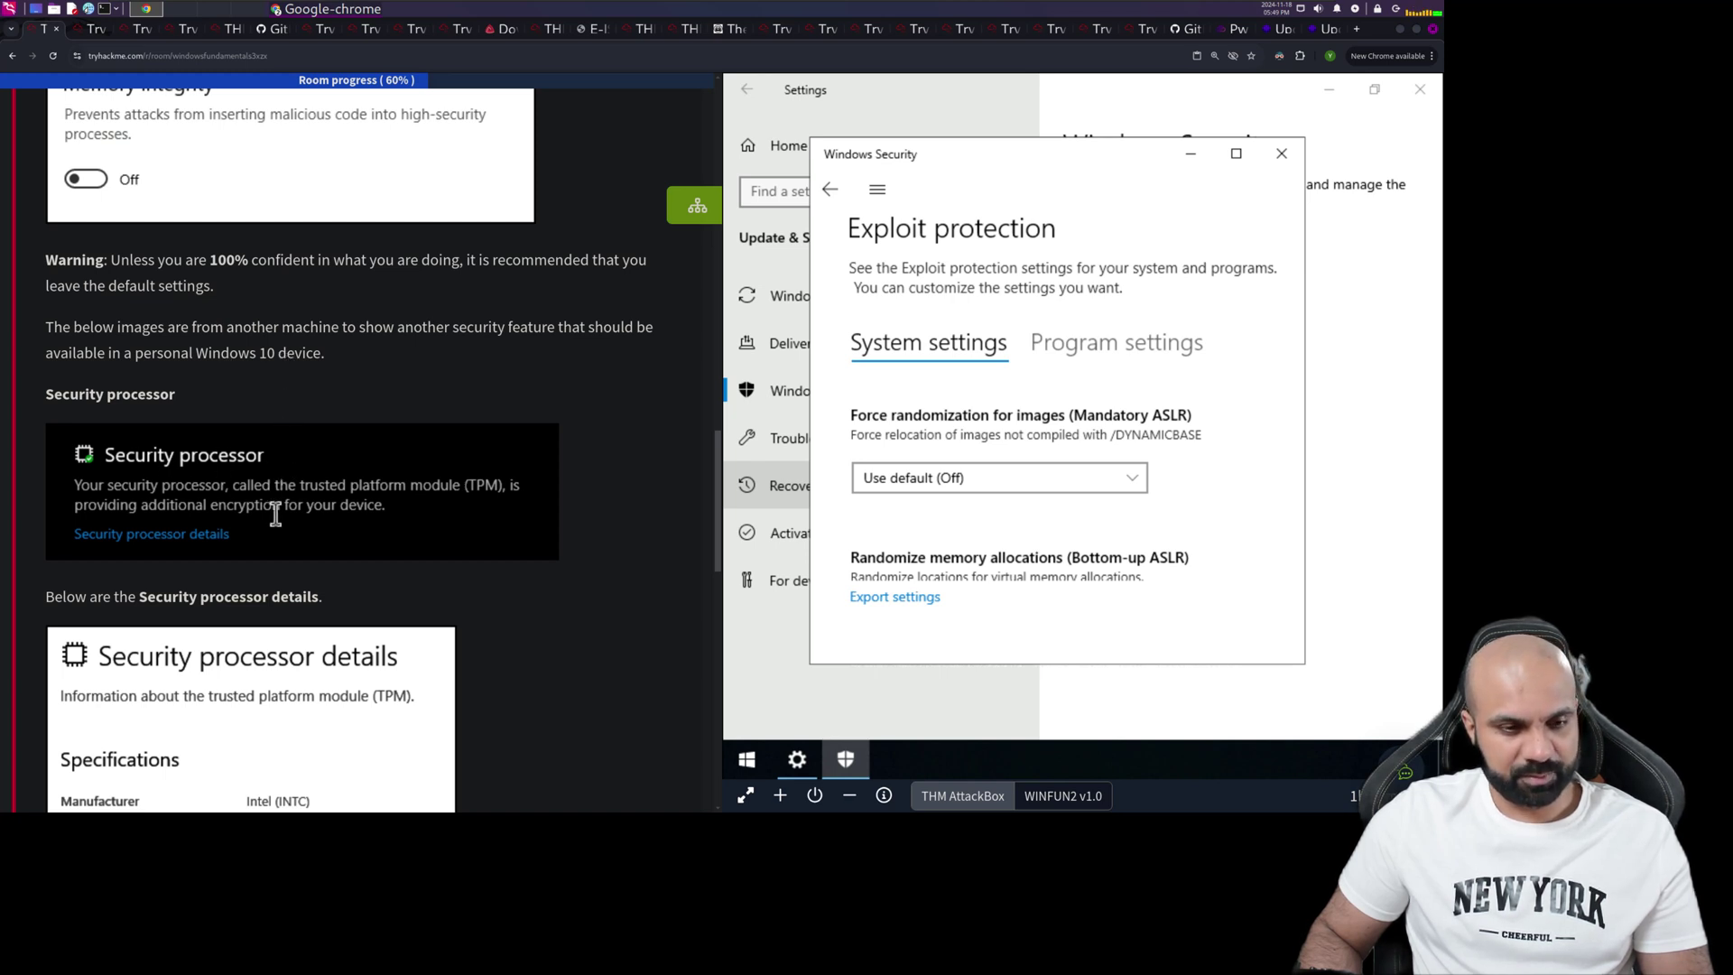
scroll(279, 508, down, 1)
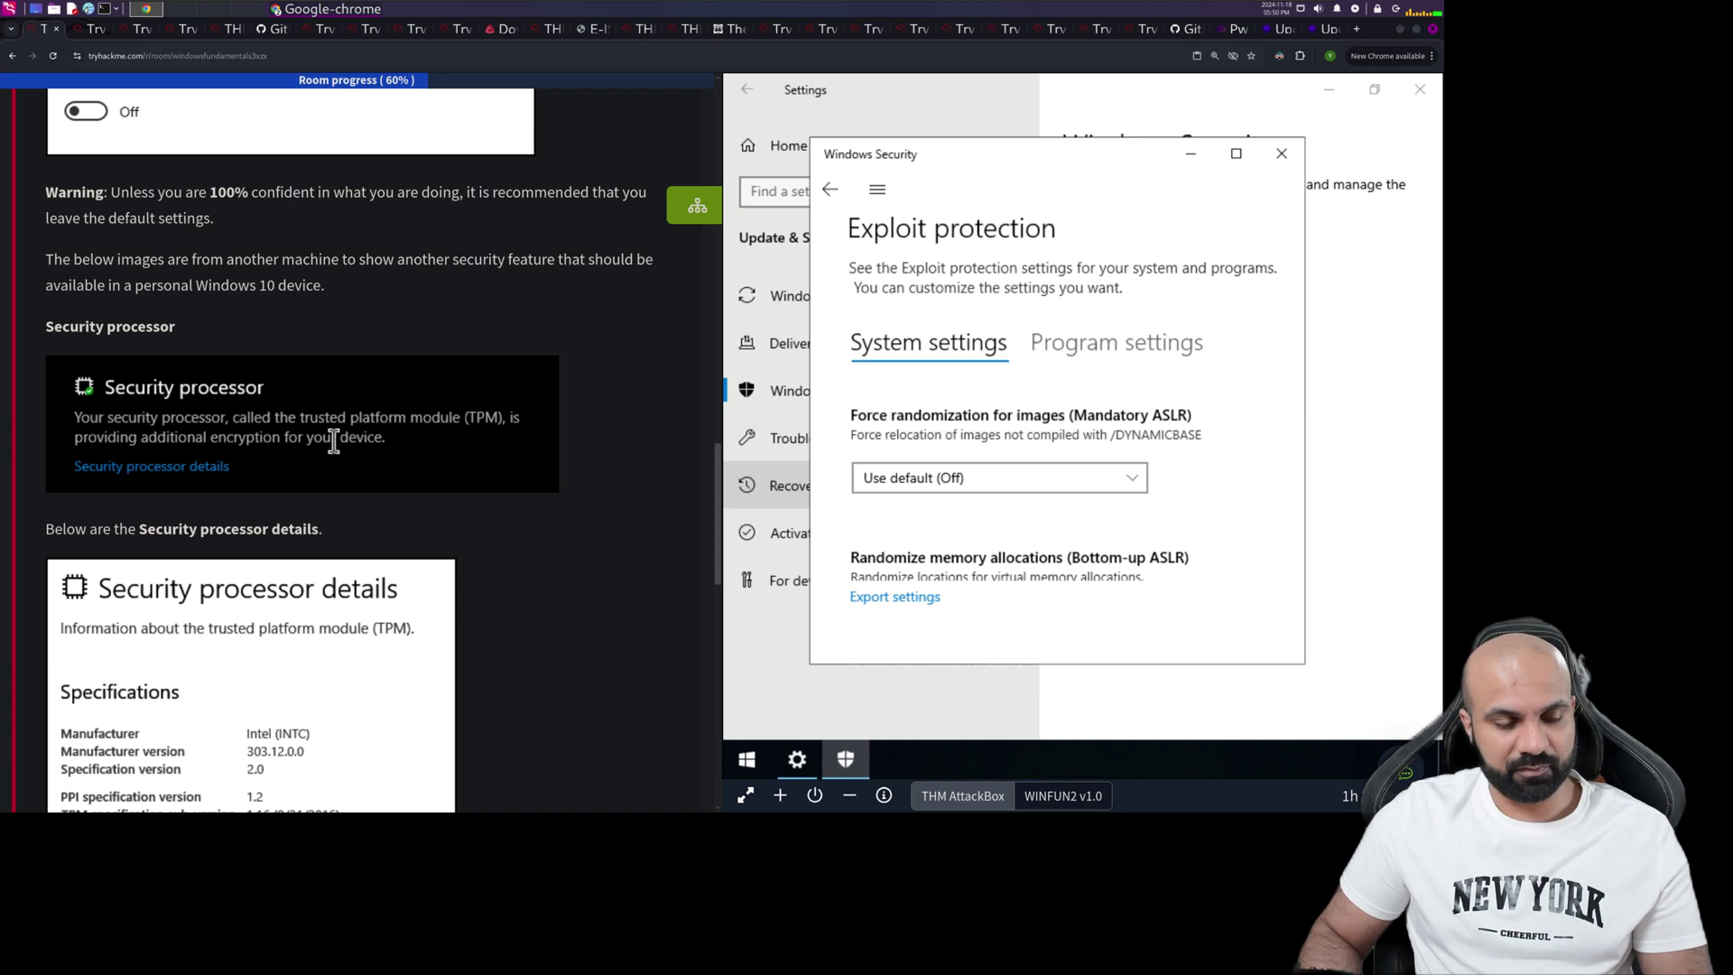
scroll(353, 435, down, 2)
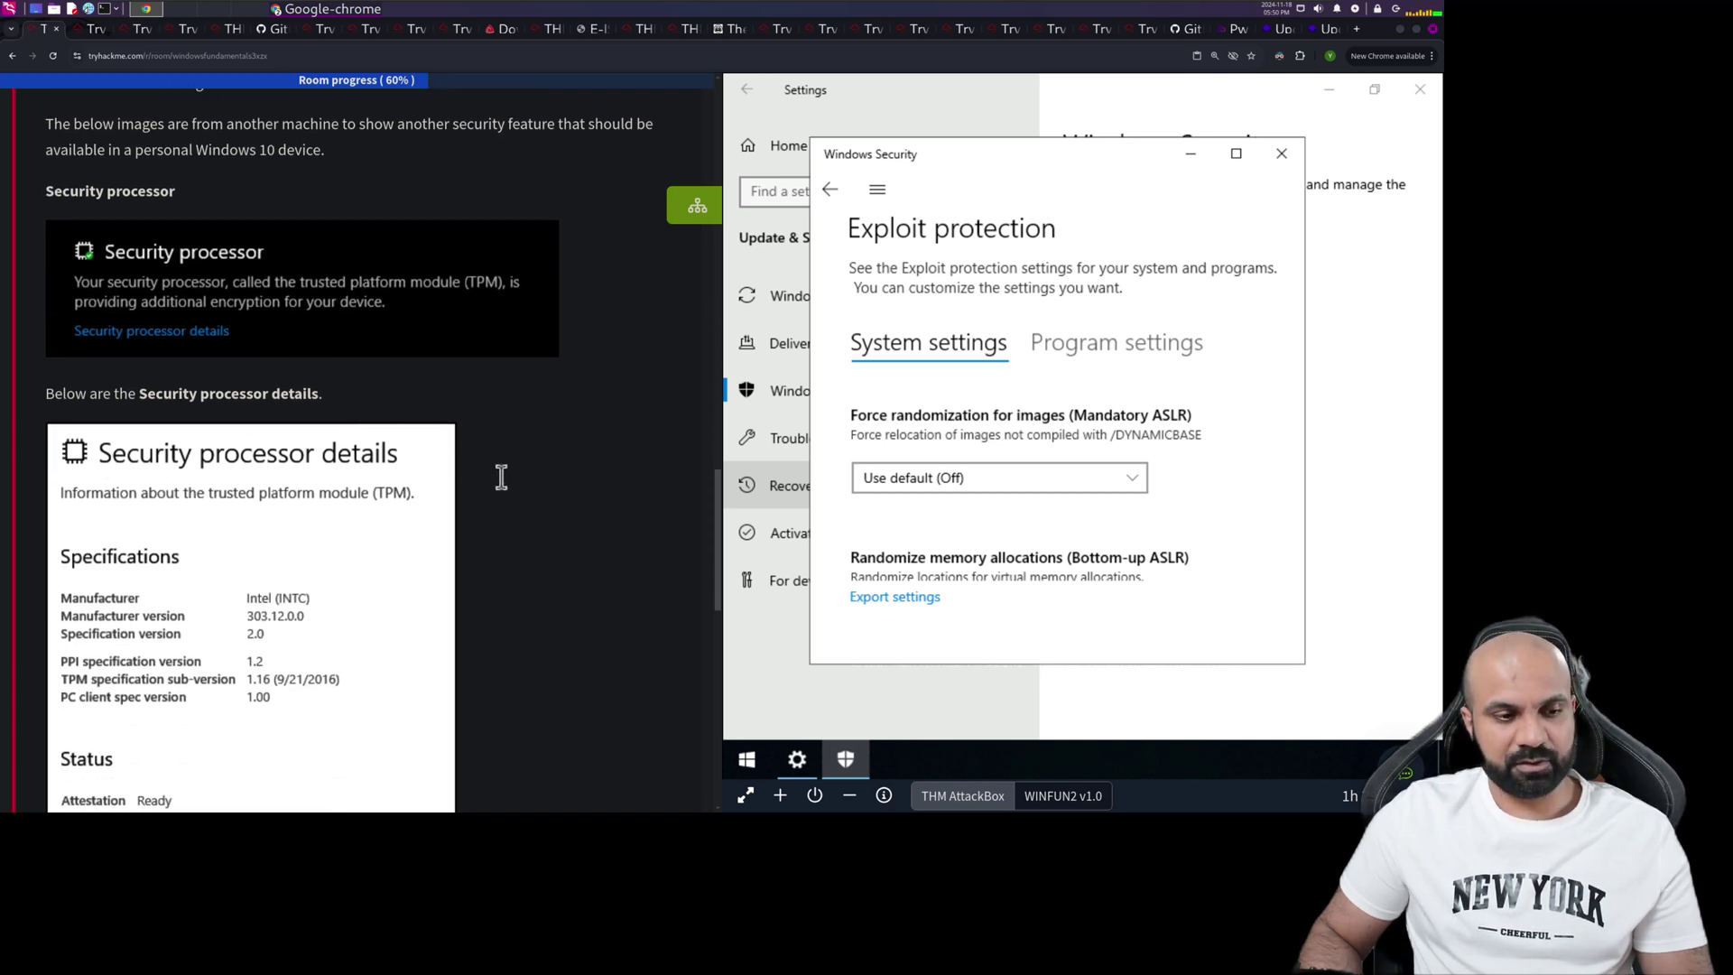
scroll(501, 477, down, 1)
scroll(503, 483, down, 2)
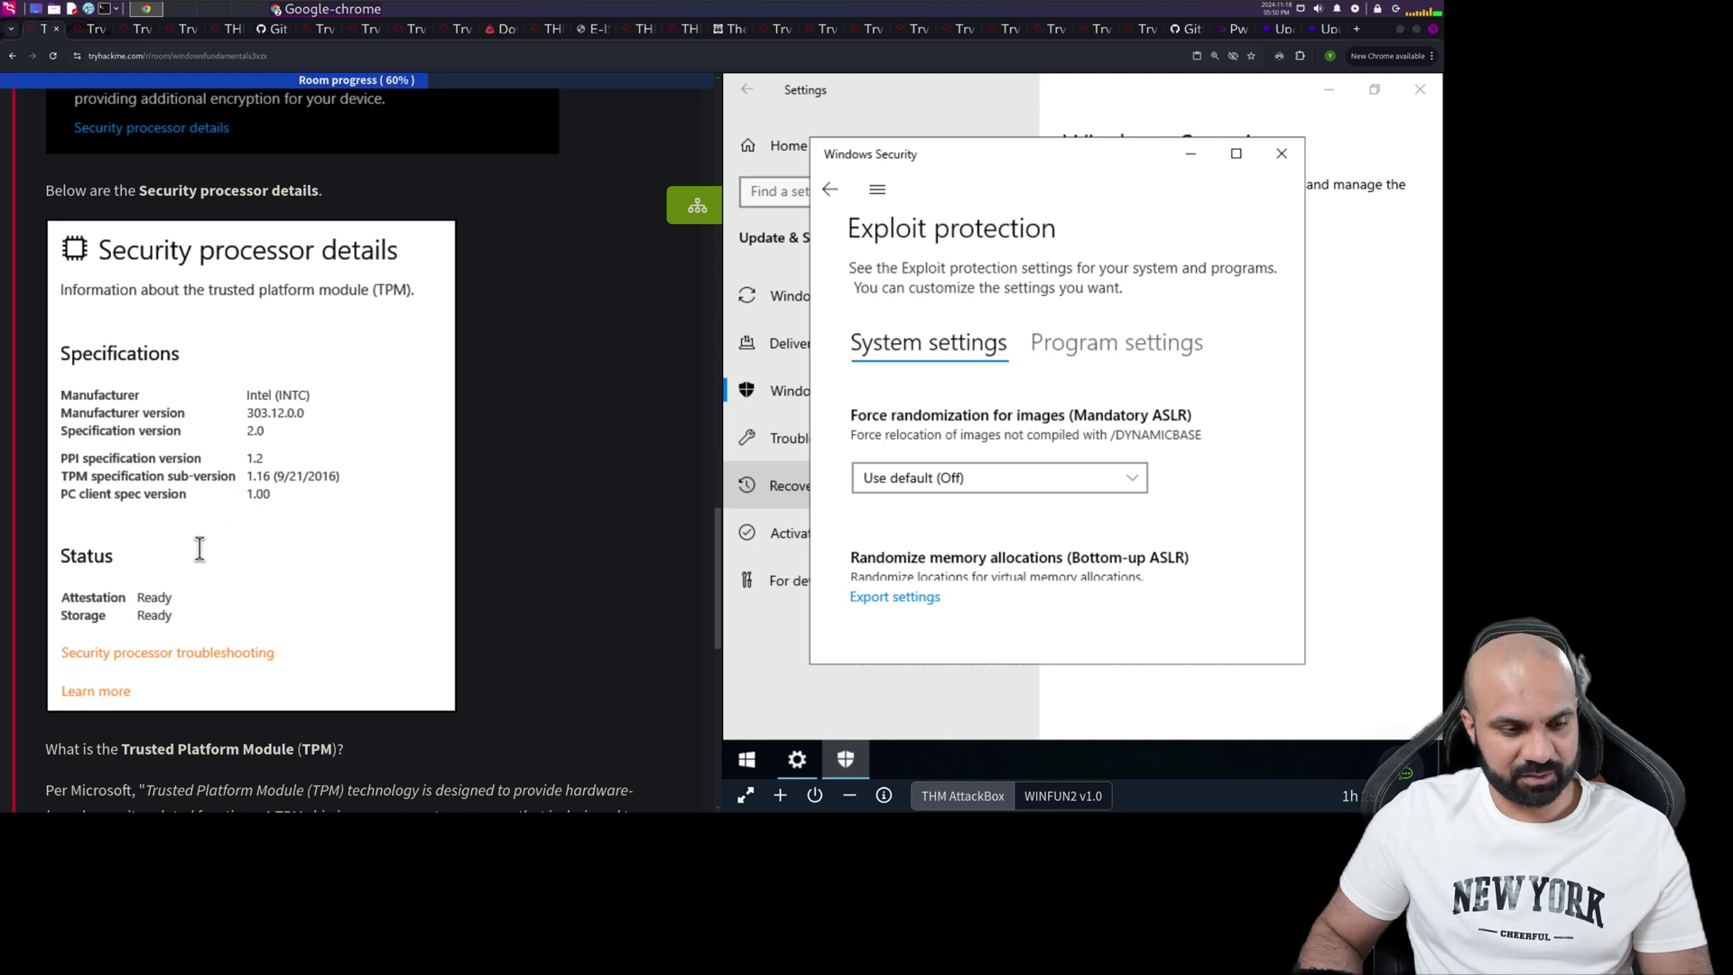
scroll(190, 546, down, 3)
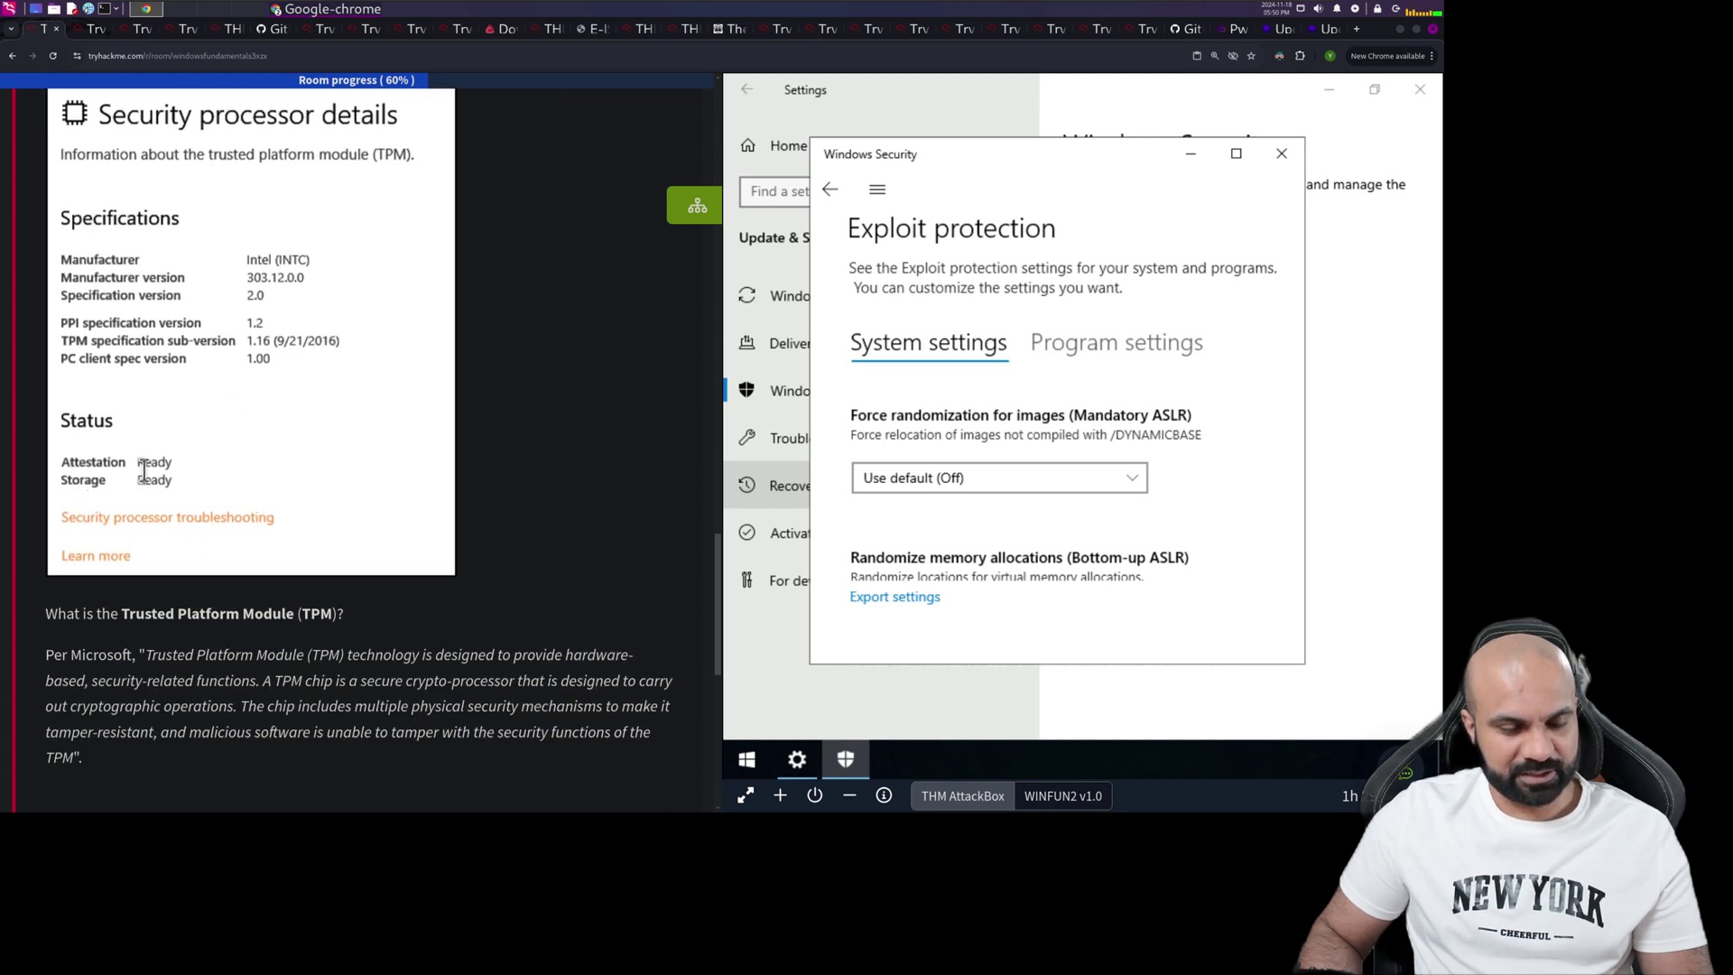
scroll(145, 494, down, 4)
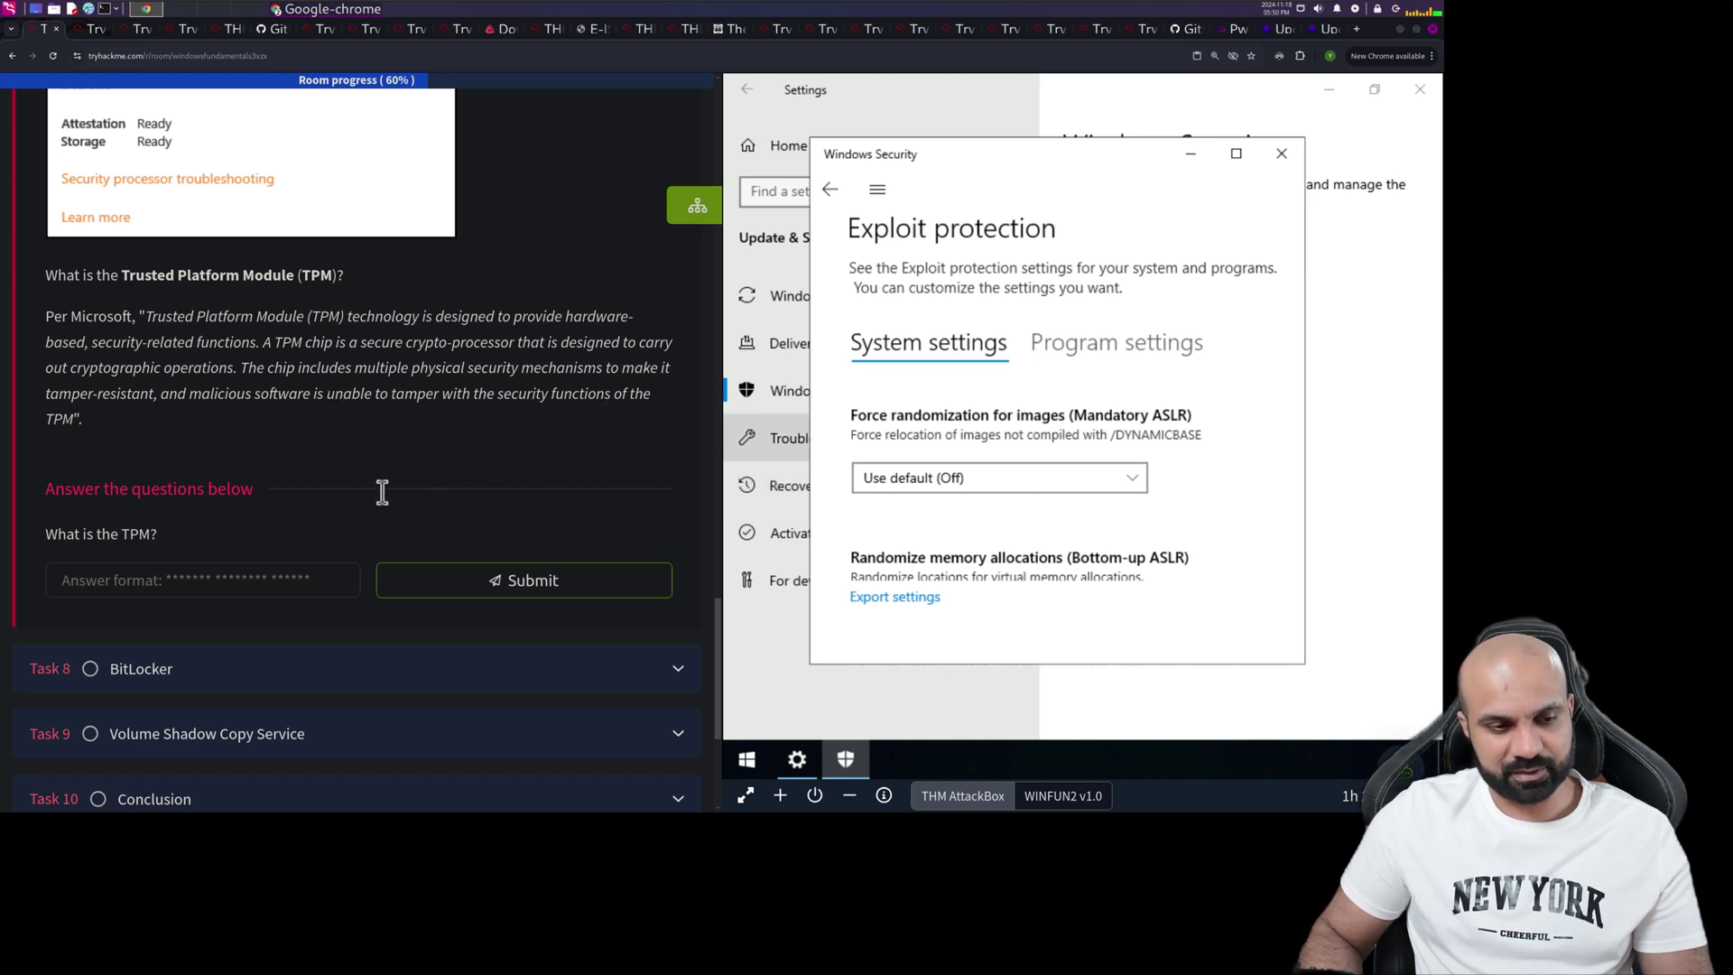
Copy "Trusted Platform Module" from the Task 7 text and submit it as the answer to "What is the TPM?"
scroll(383, 492, down, 1)
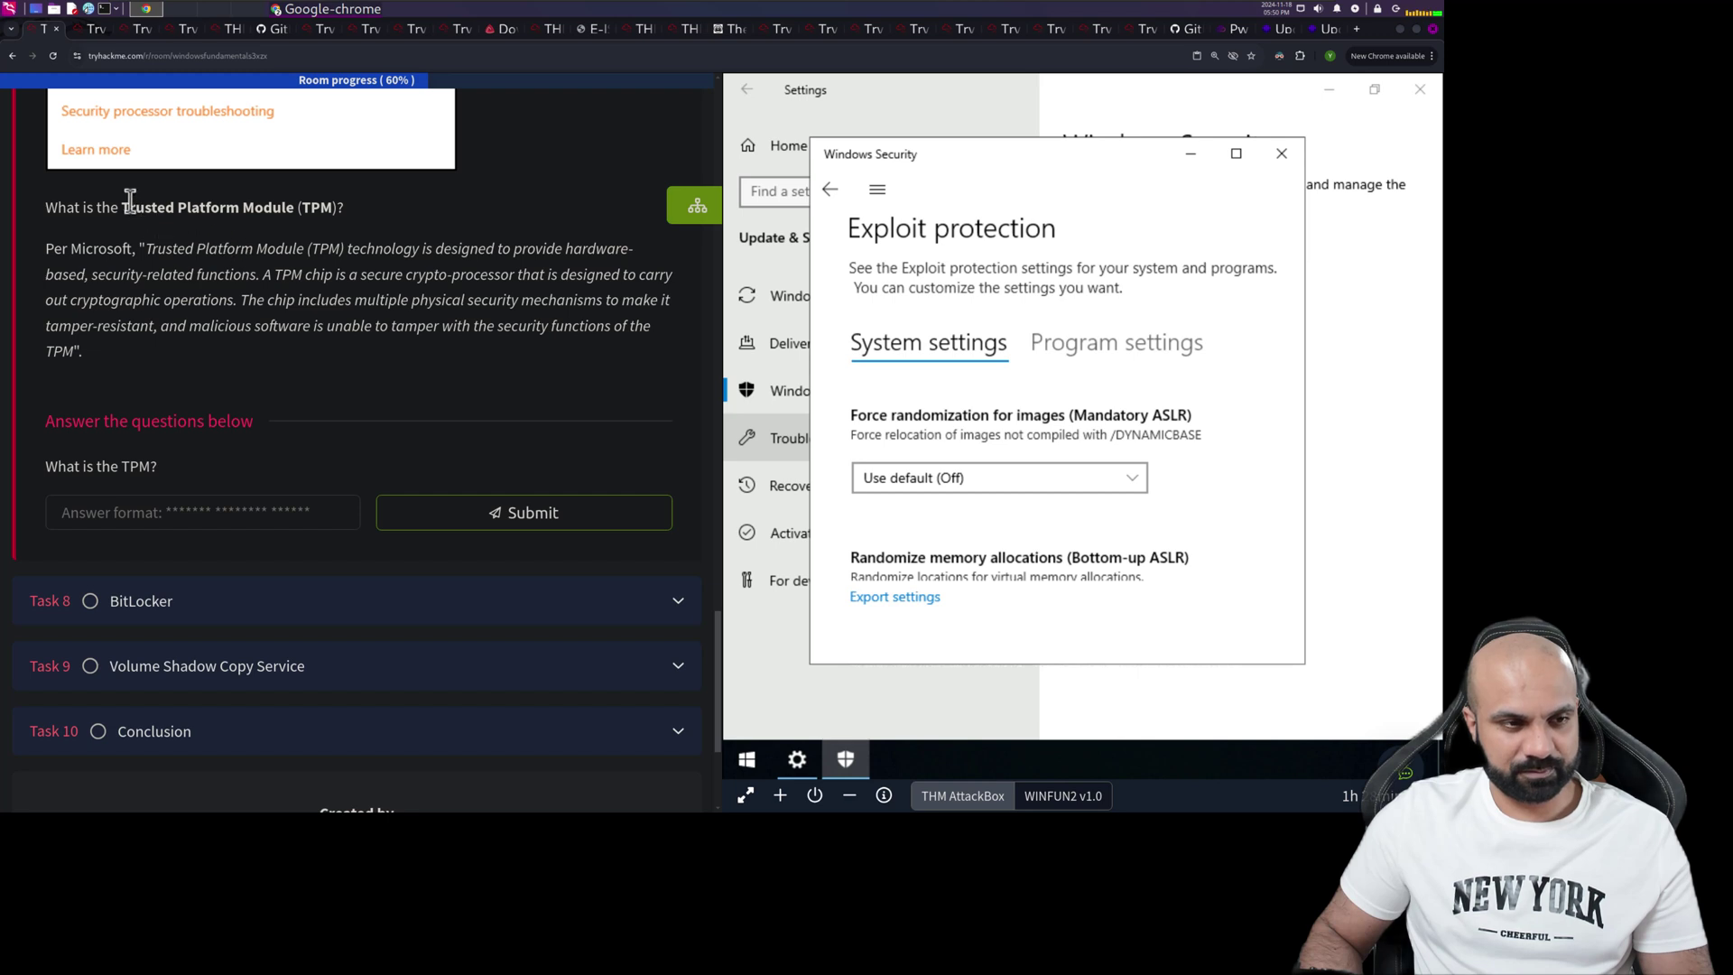
drag(123, 206, 291, 201)
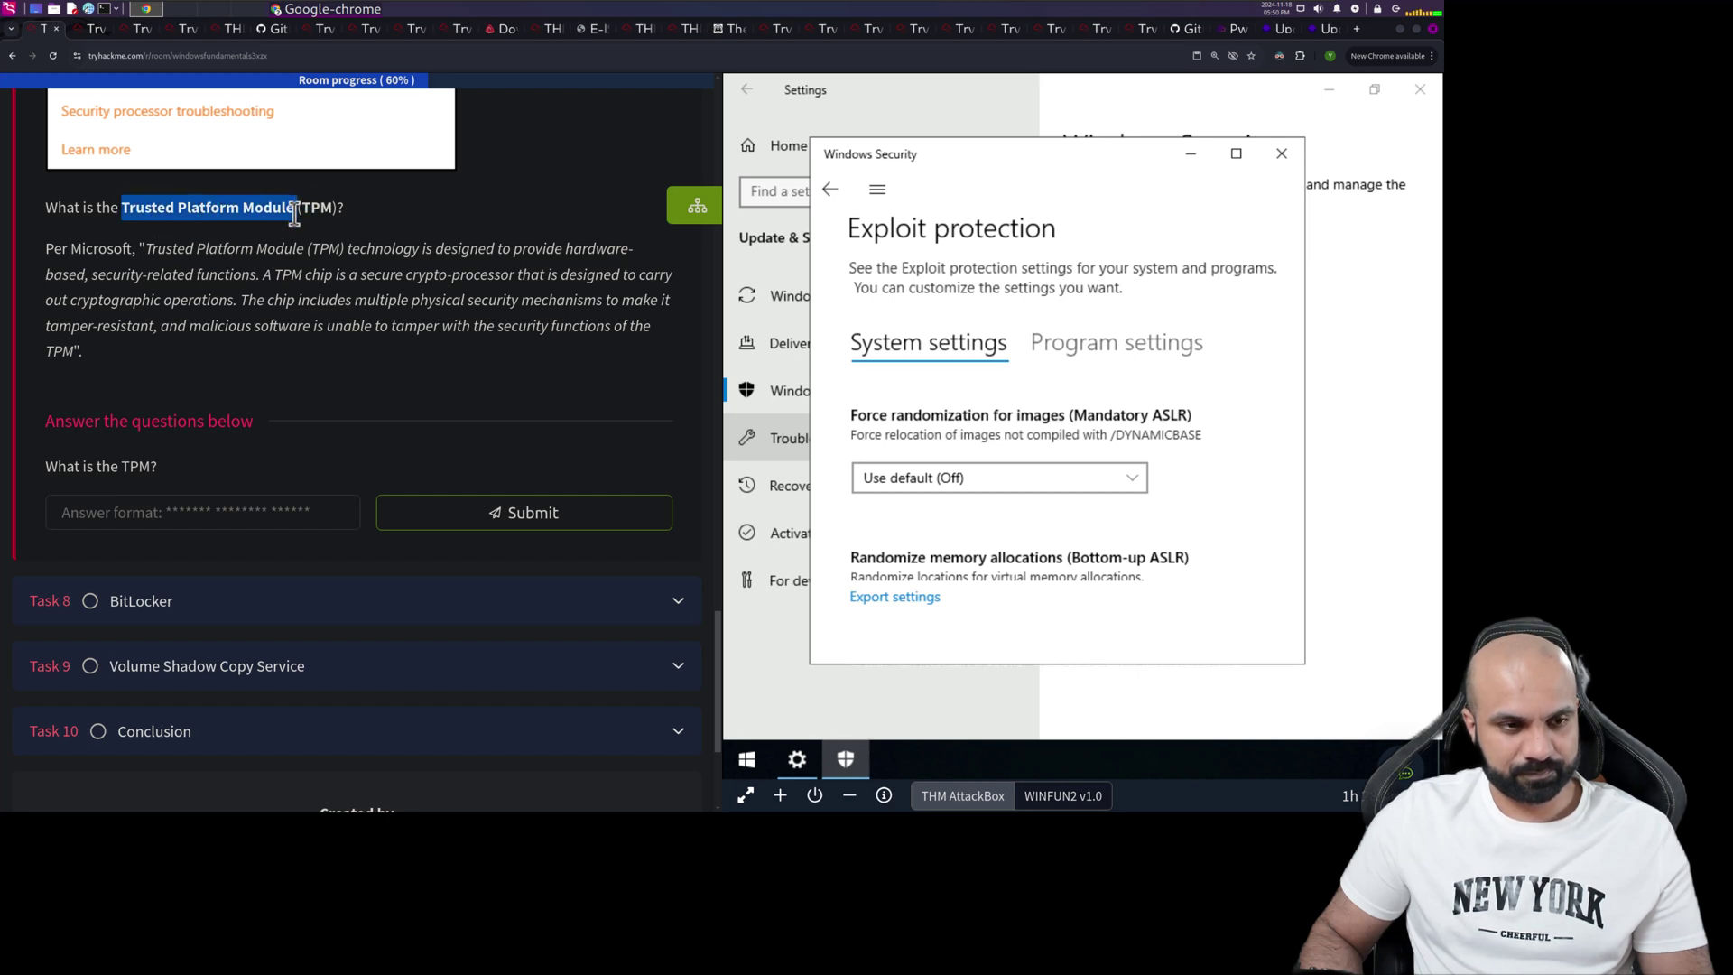
right_click(289, 199)
click(303, 219)
right_click(200, 511)
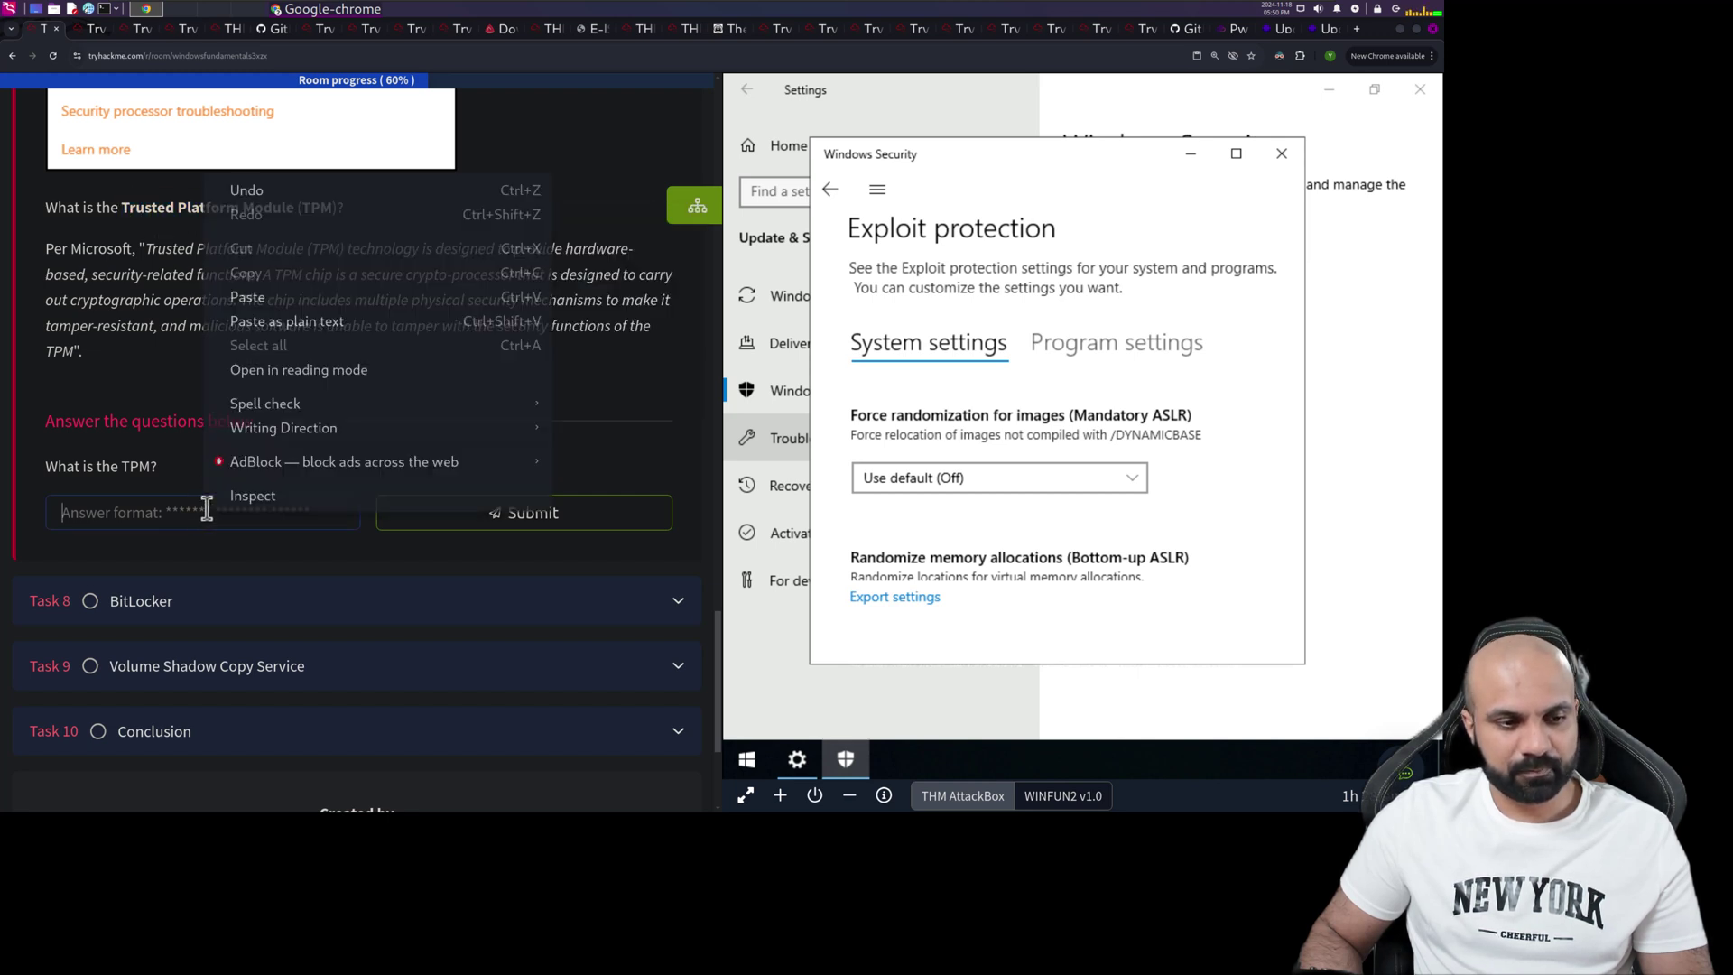
click(249, 298)
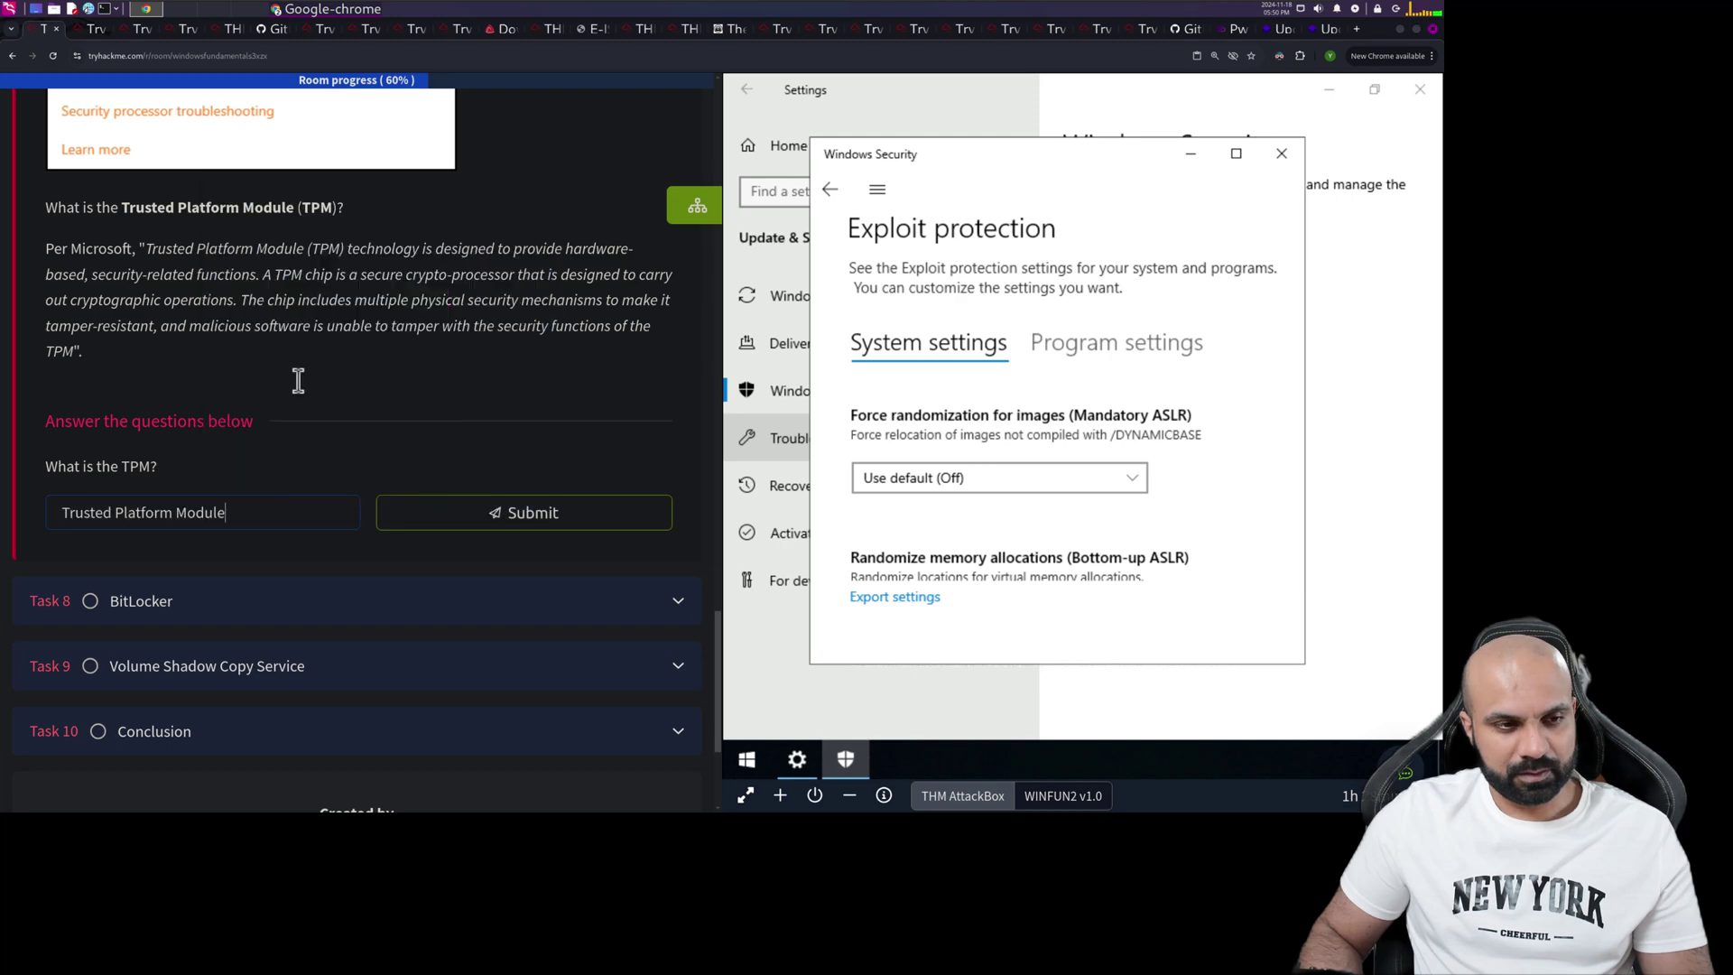
click(455, 496)
Expand Task 8, BitLocker, and read its description and the question about computers without TPM version 1.2 or later
scroll(352, 456, down, 2)
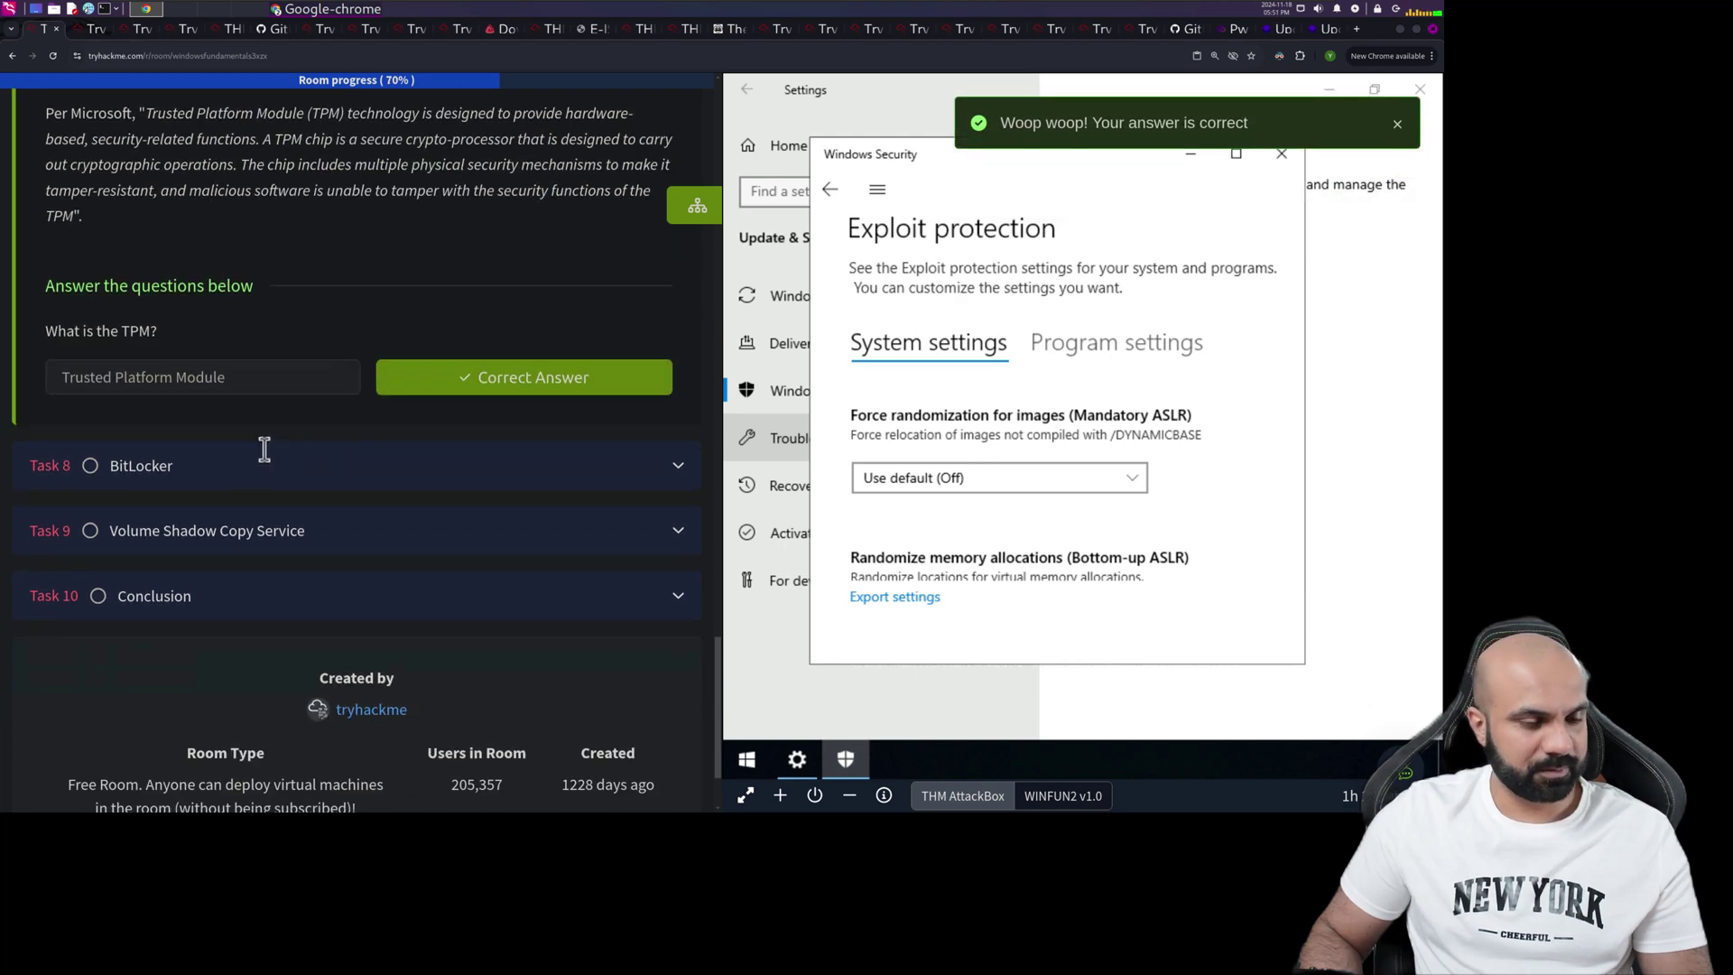
click(226, 466)
scroll(266, 506, up, 5)
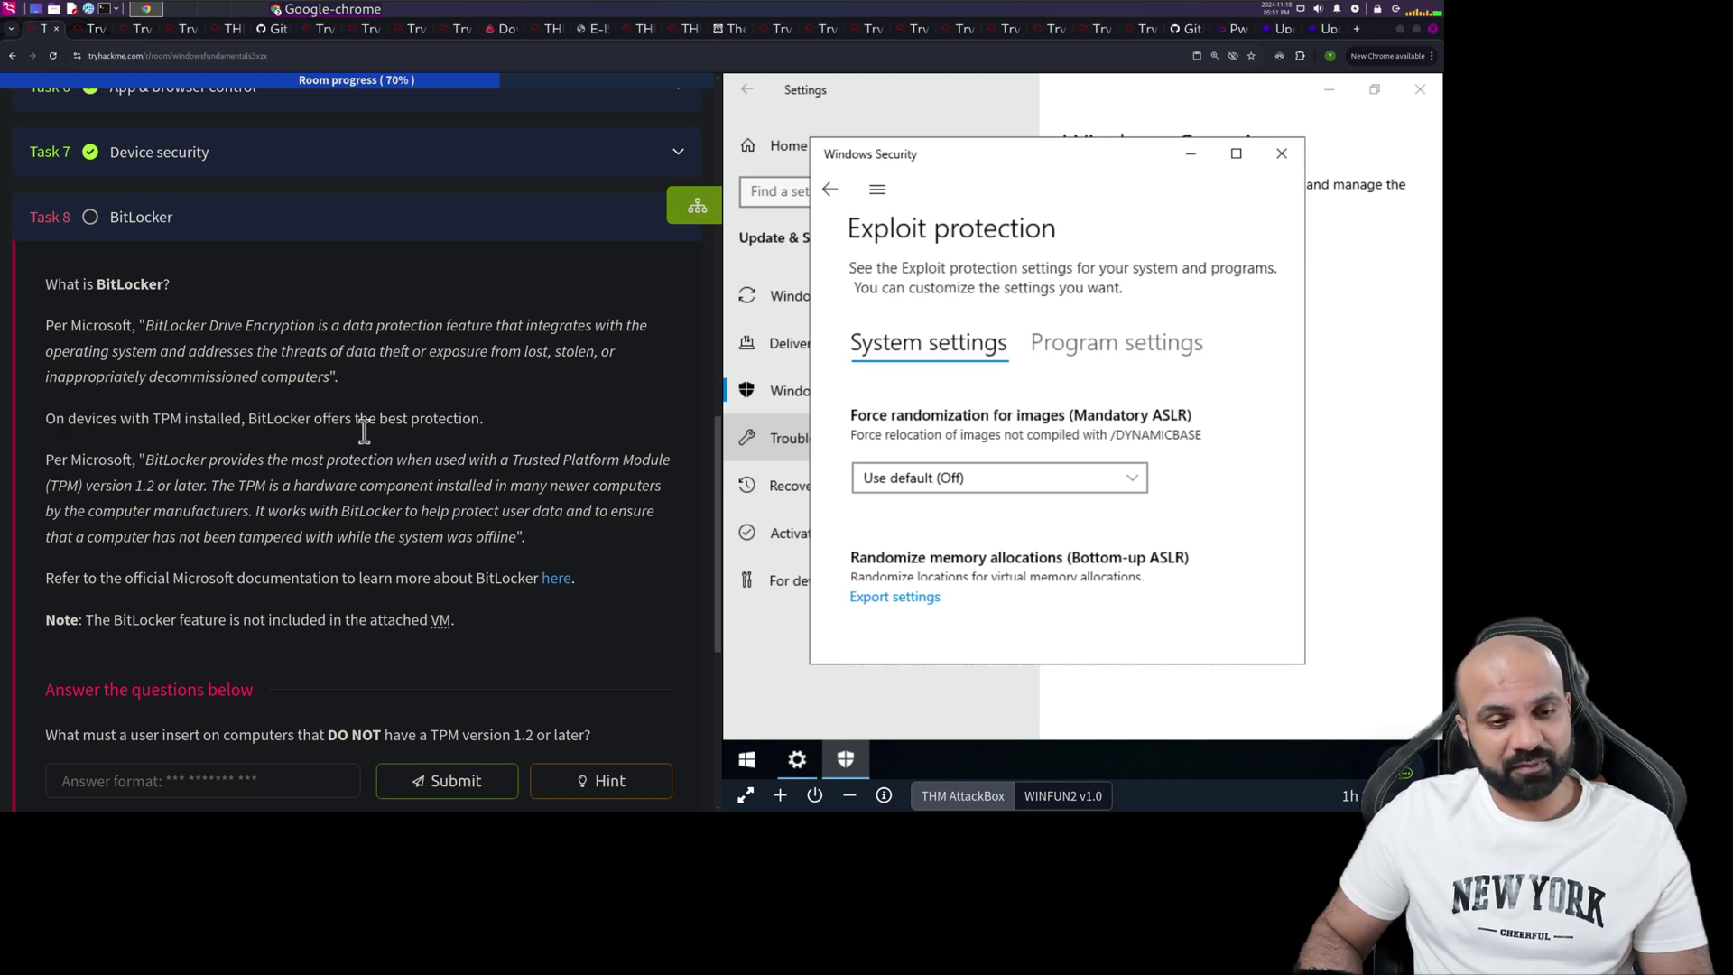
scroll(365, 430, down, 2)
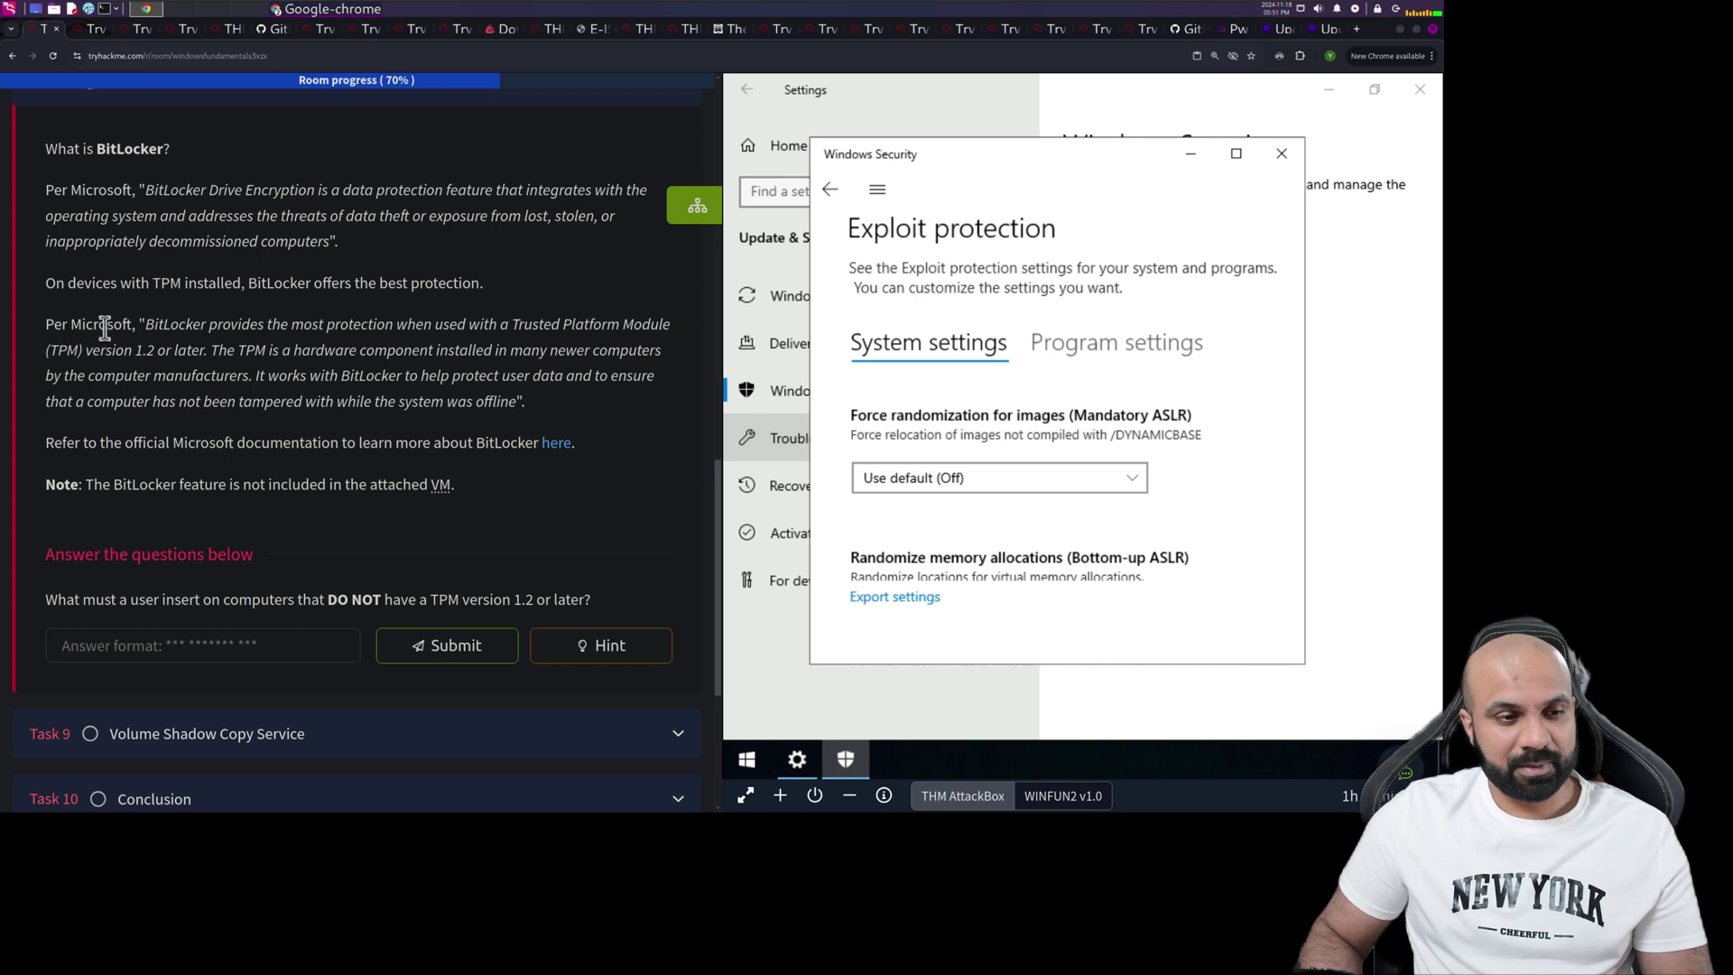
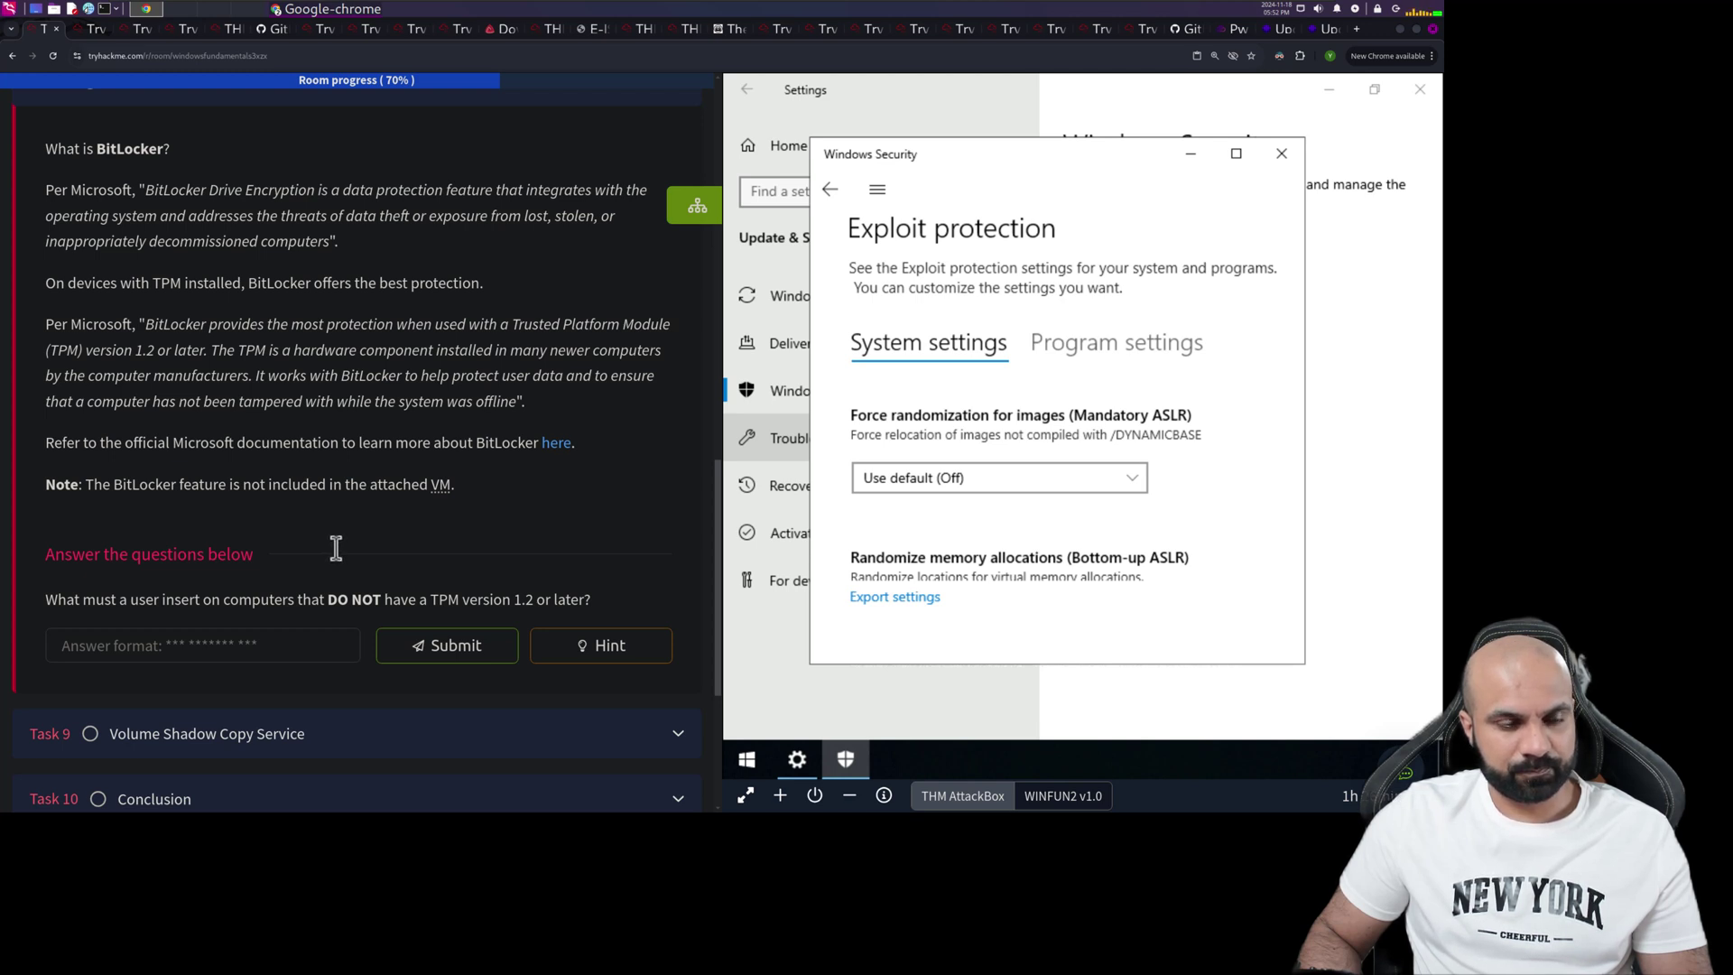
scroll(336, 547, up, 2)
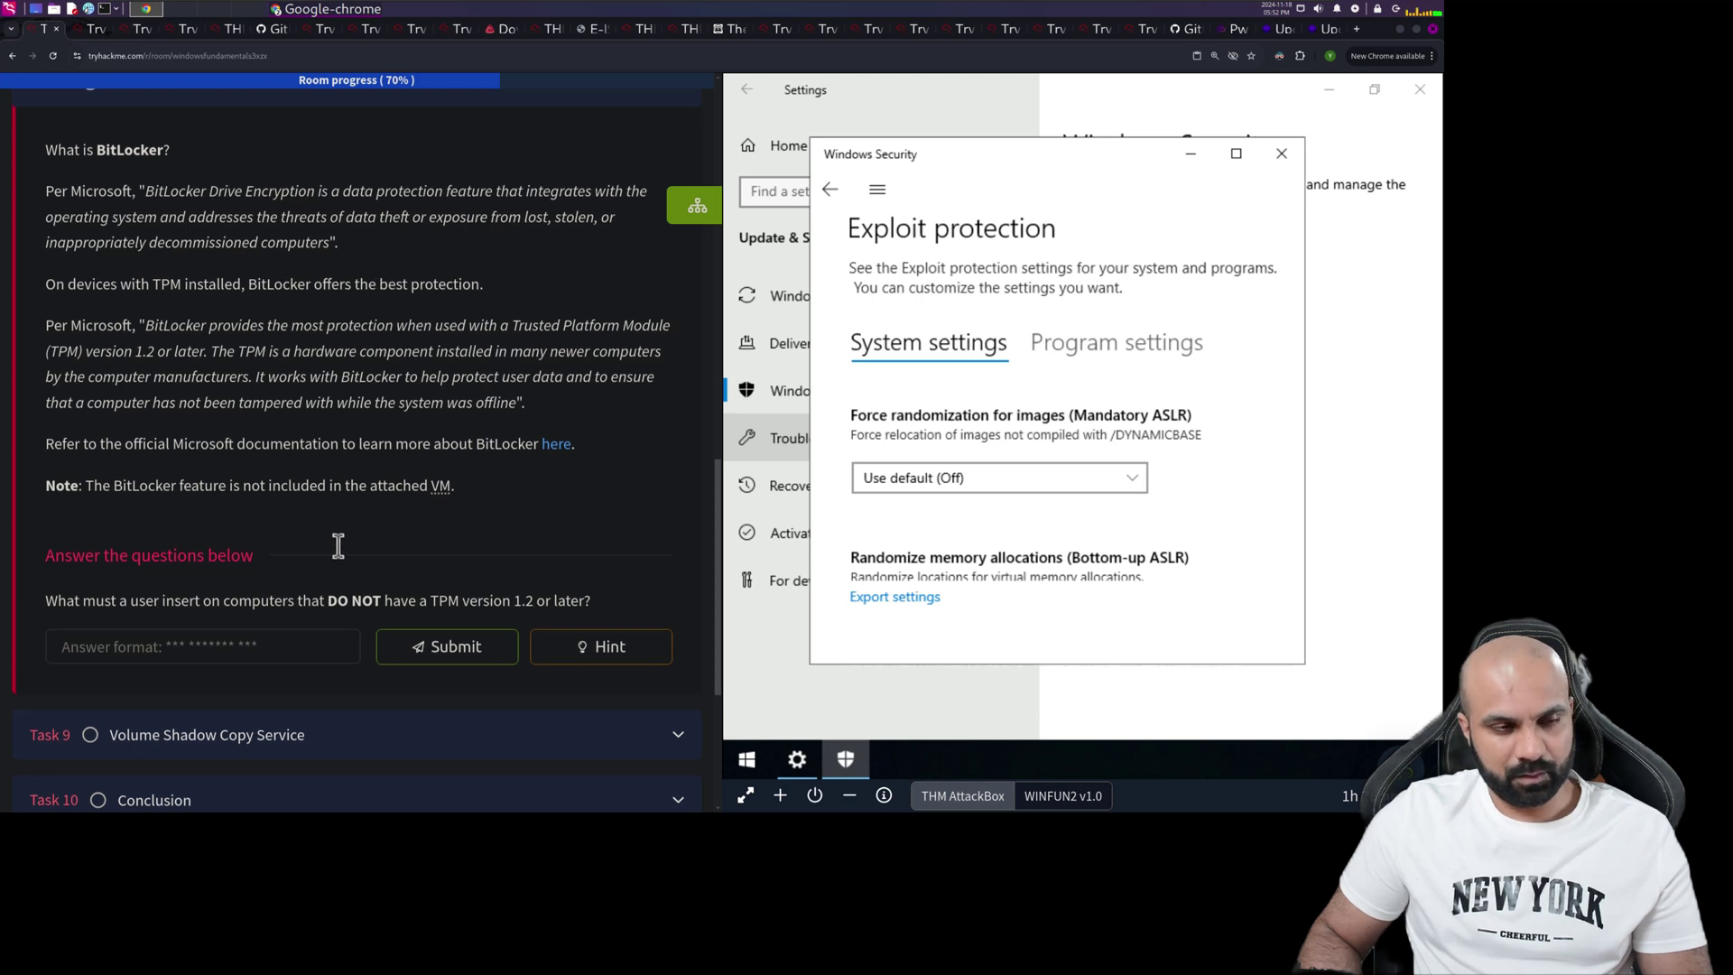
scroll(337, 547, down, 1)
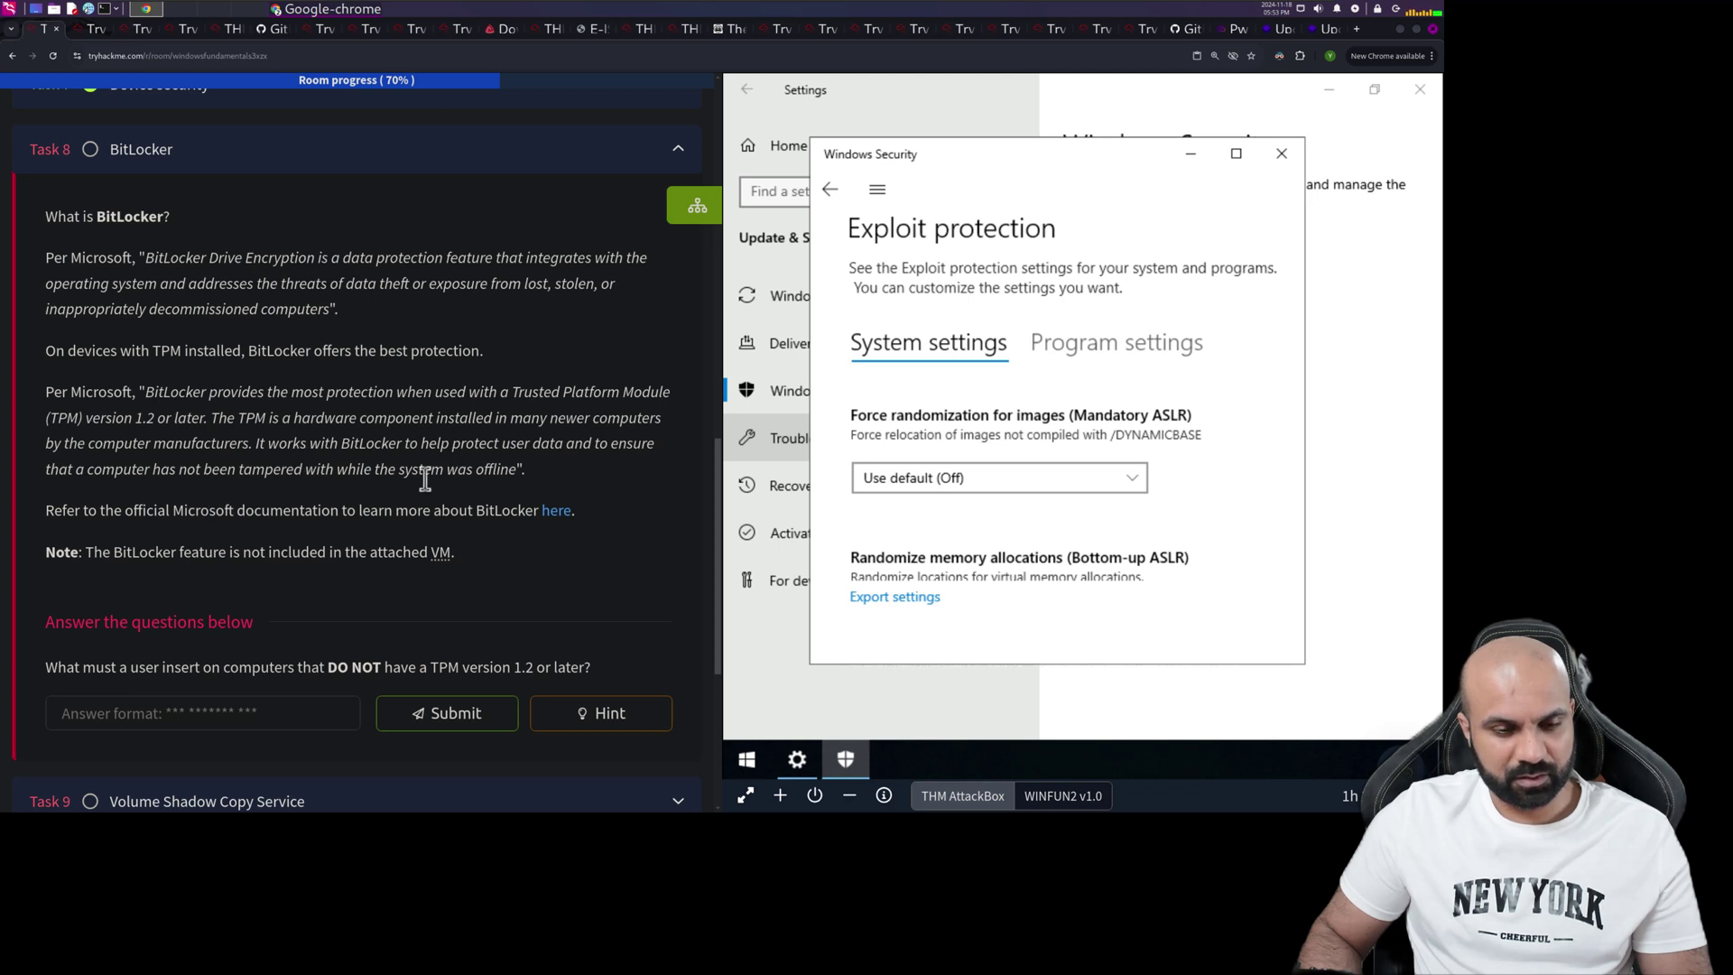
Open the official Microsoft BitLocker documentation linked in Task 8 in a new tab and switch to it
right_click(548, 510)
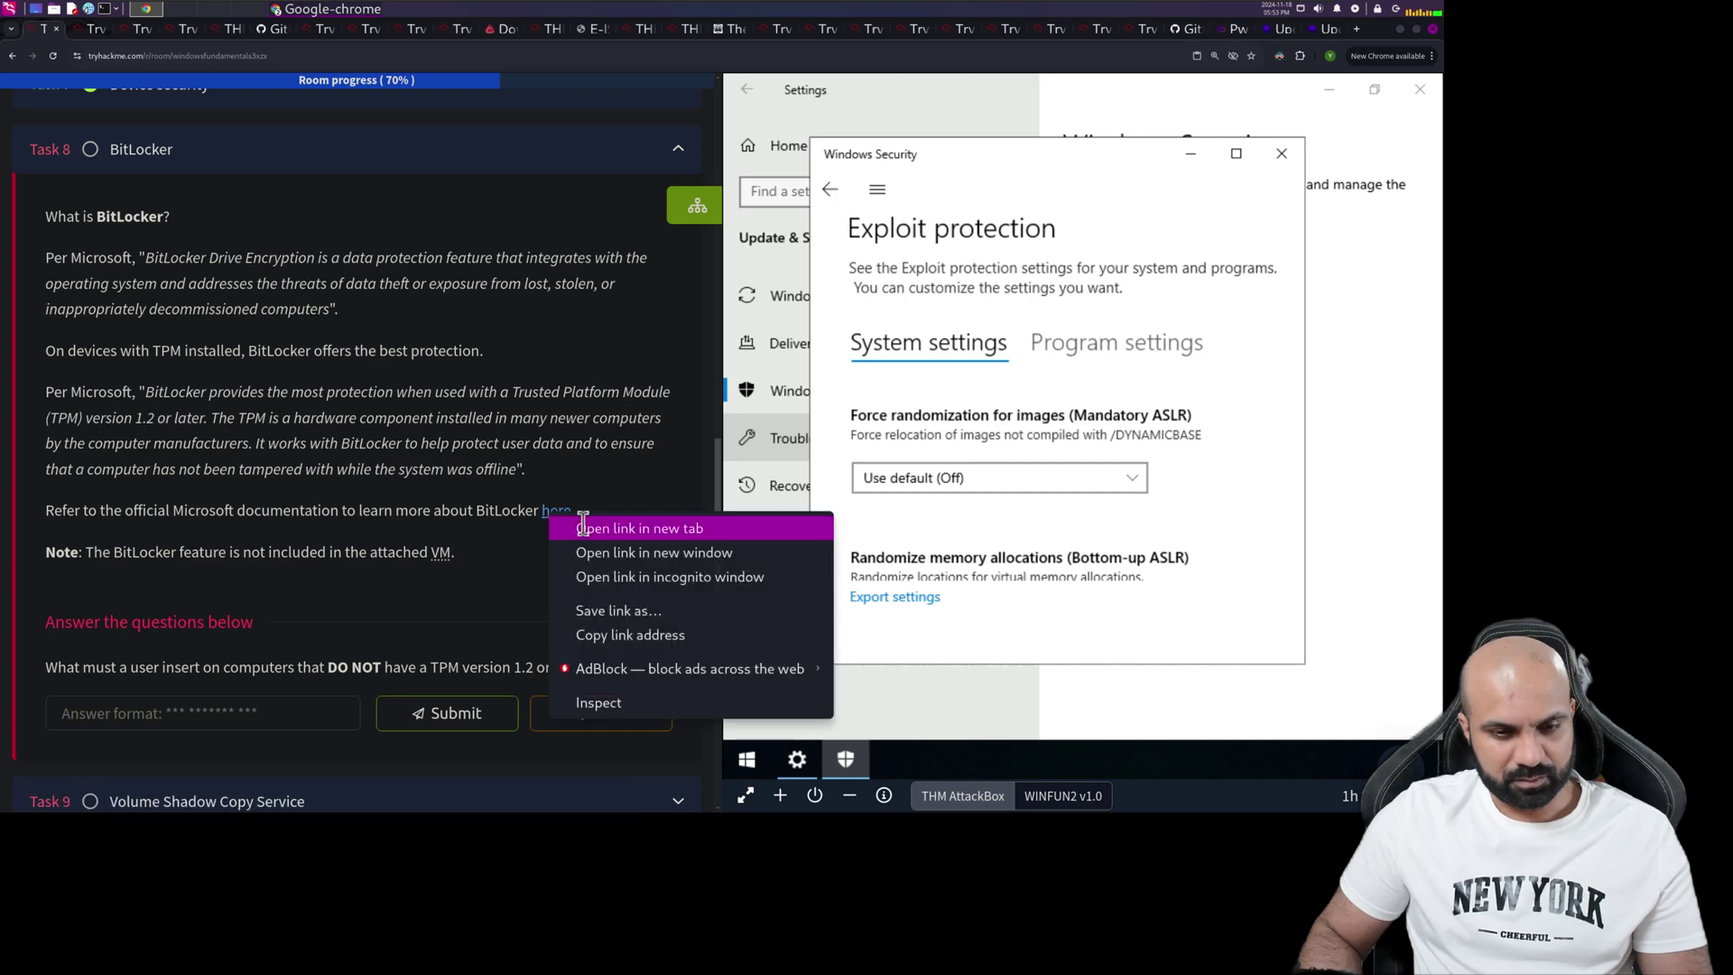
click(582, 526)
click(94, 32)
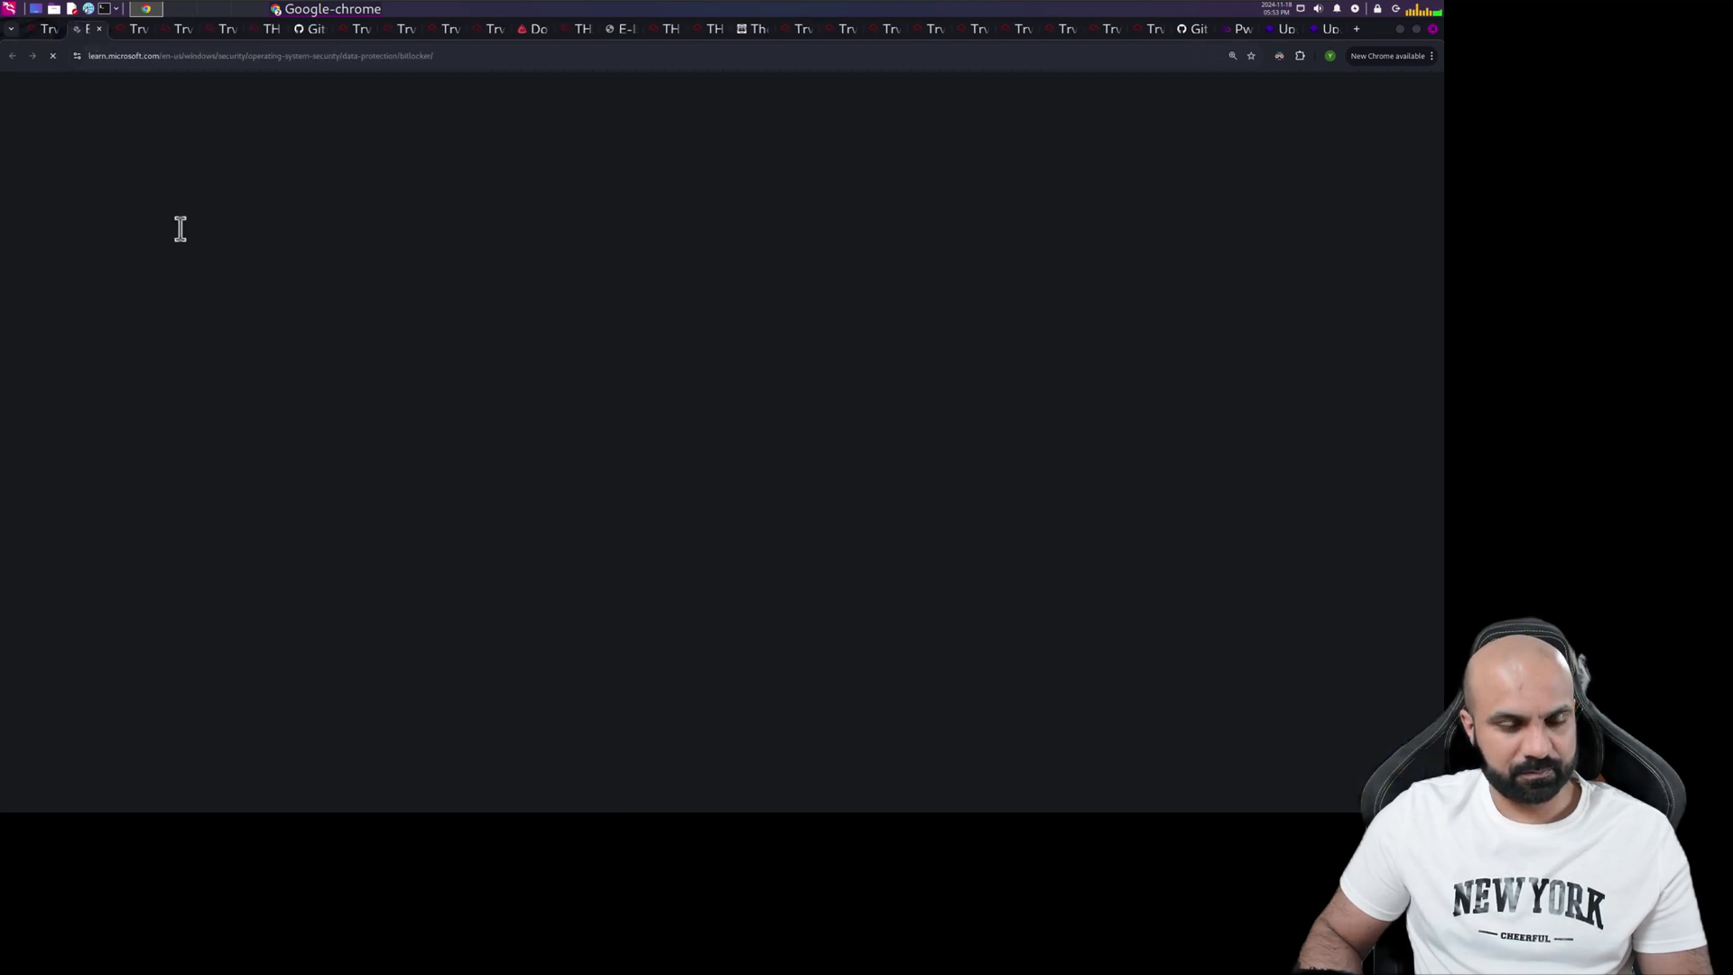
Read the BitLocker overview's practical applications, BitLocker and TPM, and System requirements sections
scroll(712, 441, down, 4)
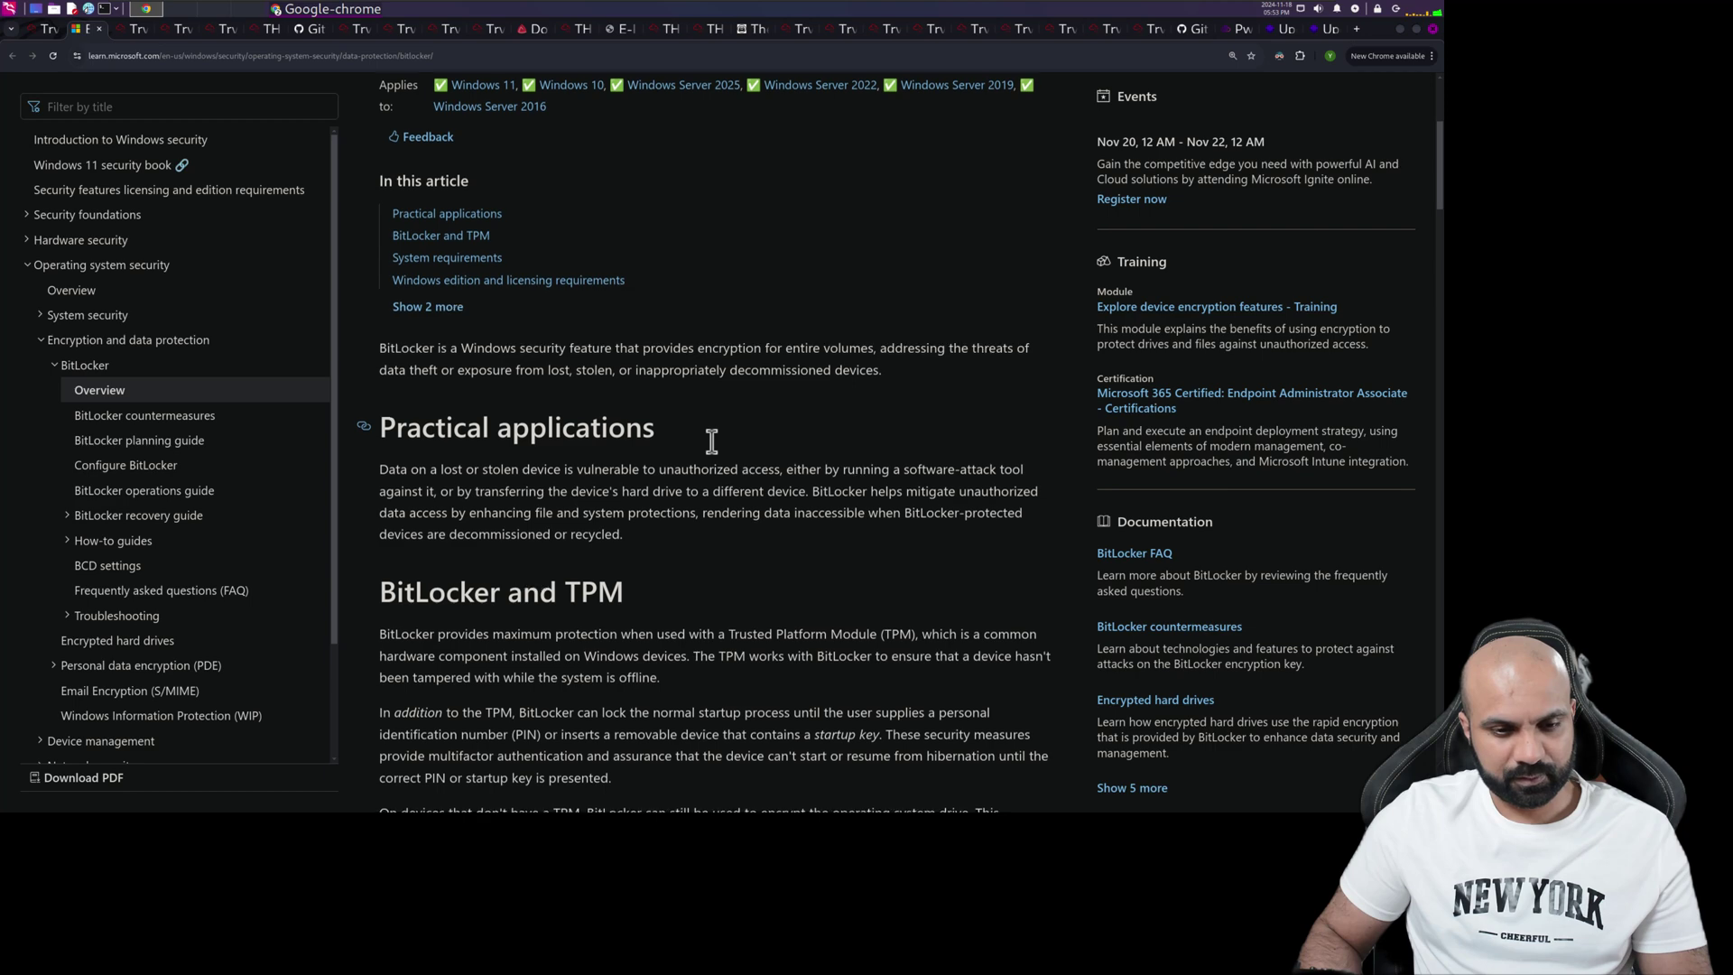
scroll(711, 440, down, 4)
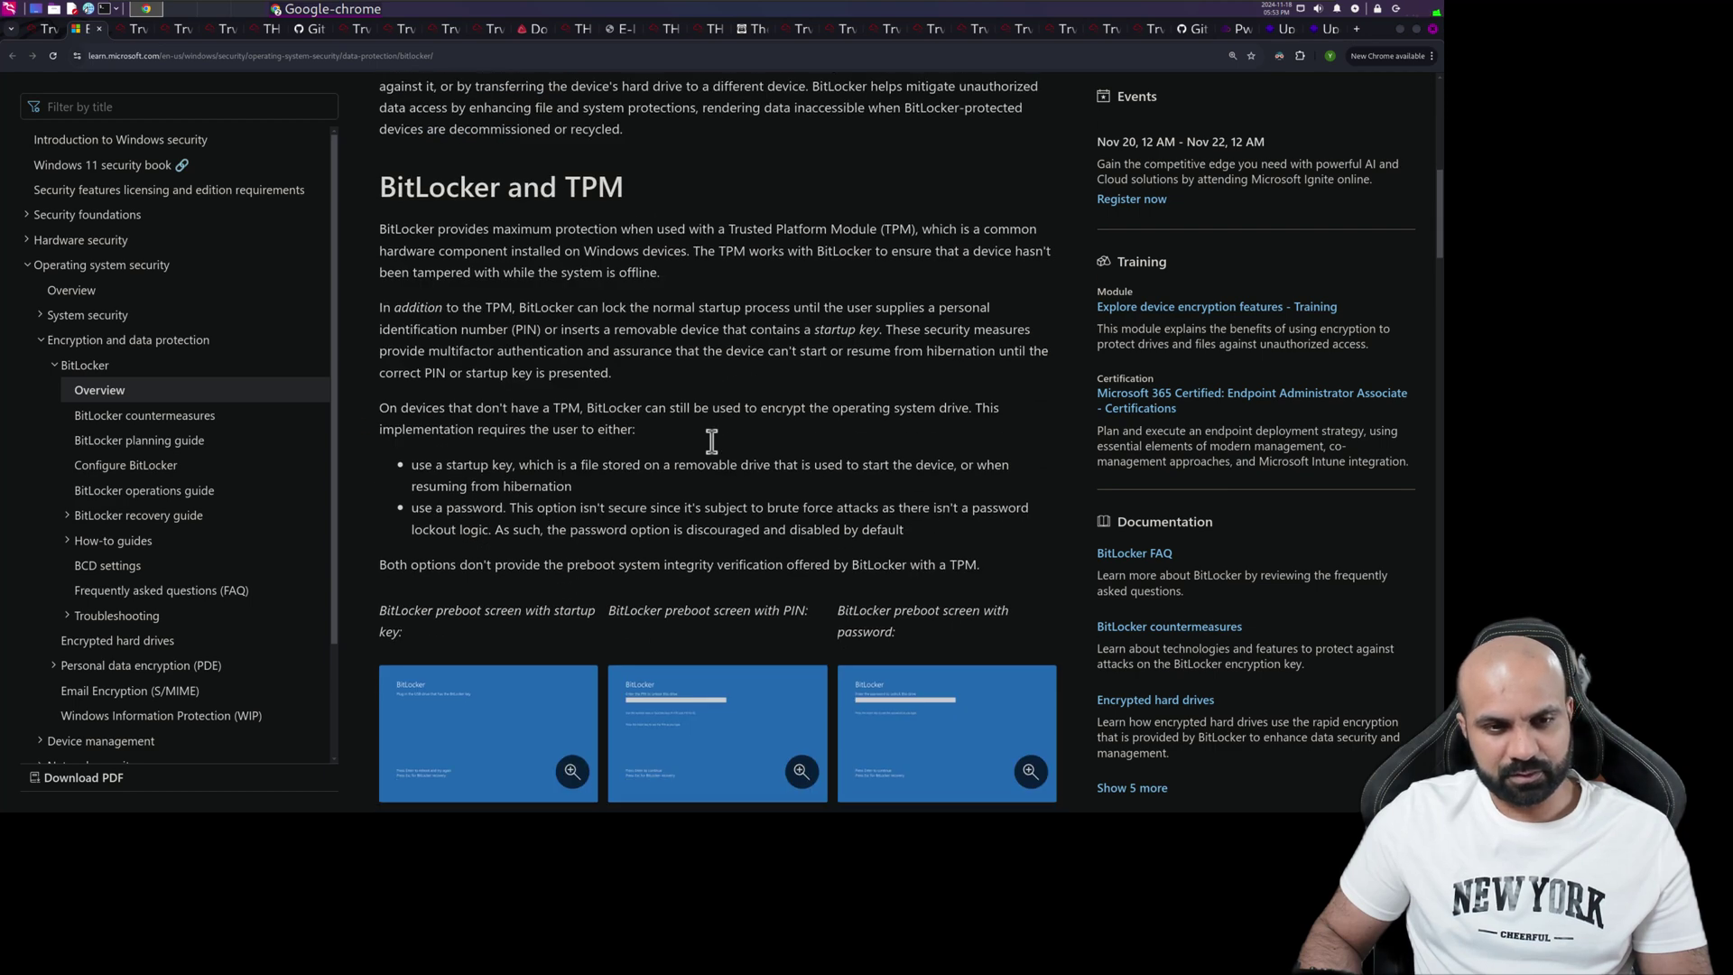
scroll(712, 440, down, 5)
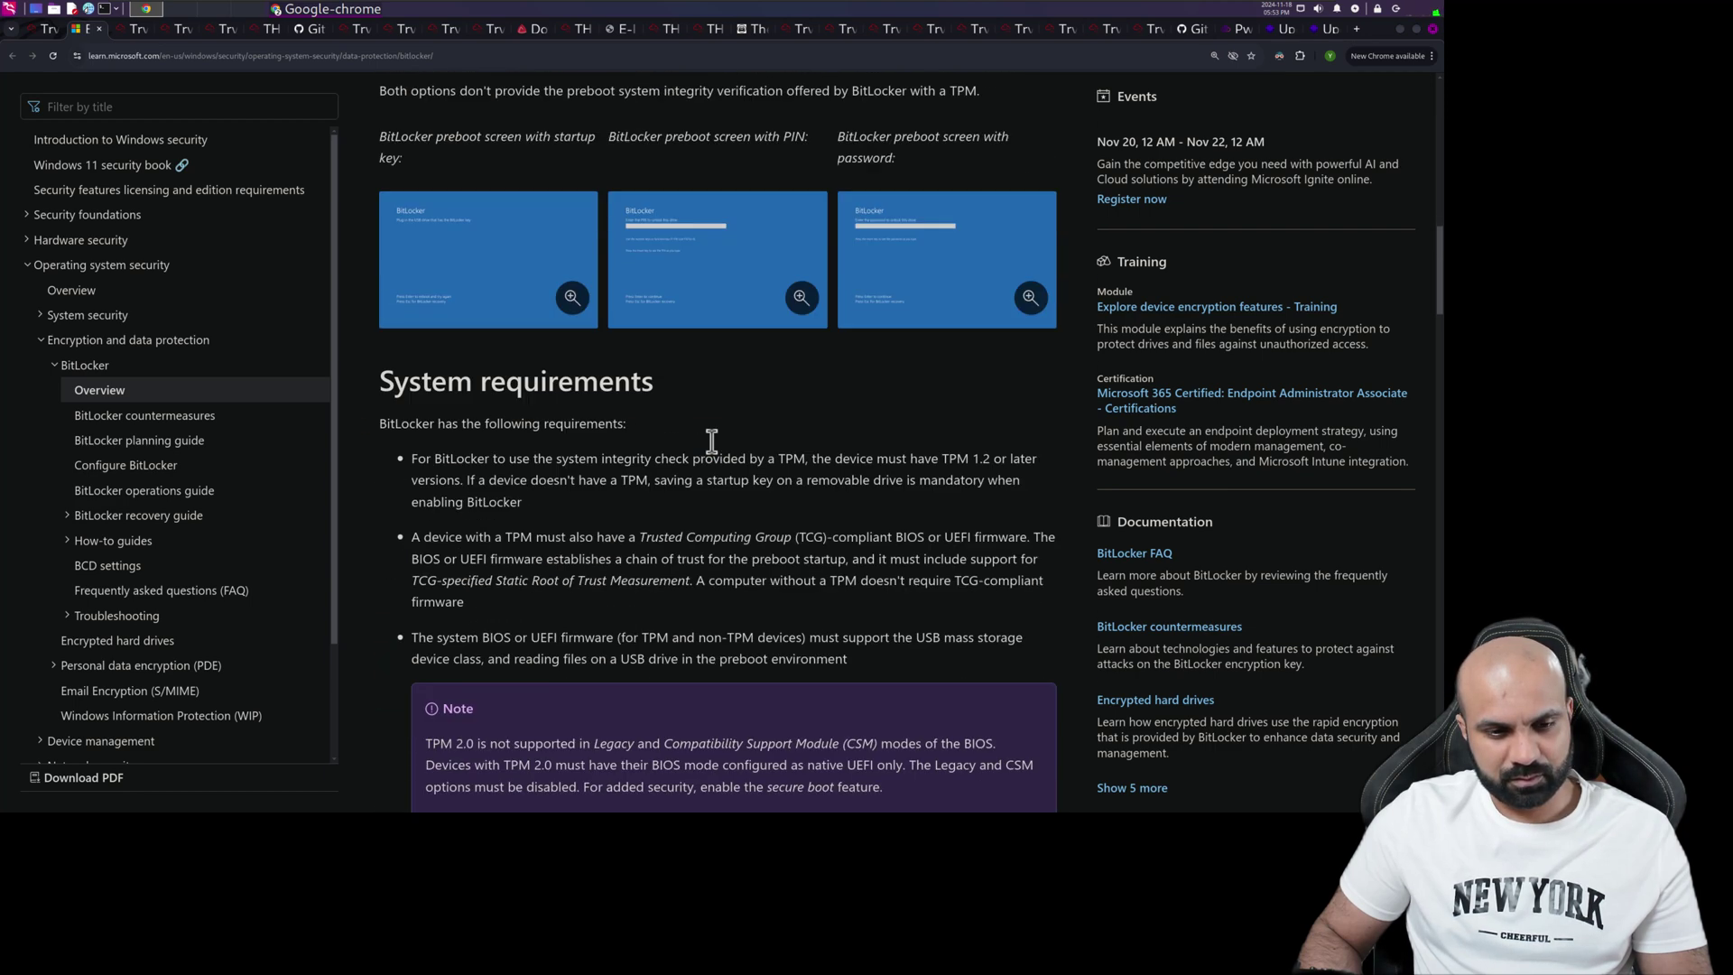
scroll(711, 441, down, 1)
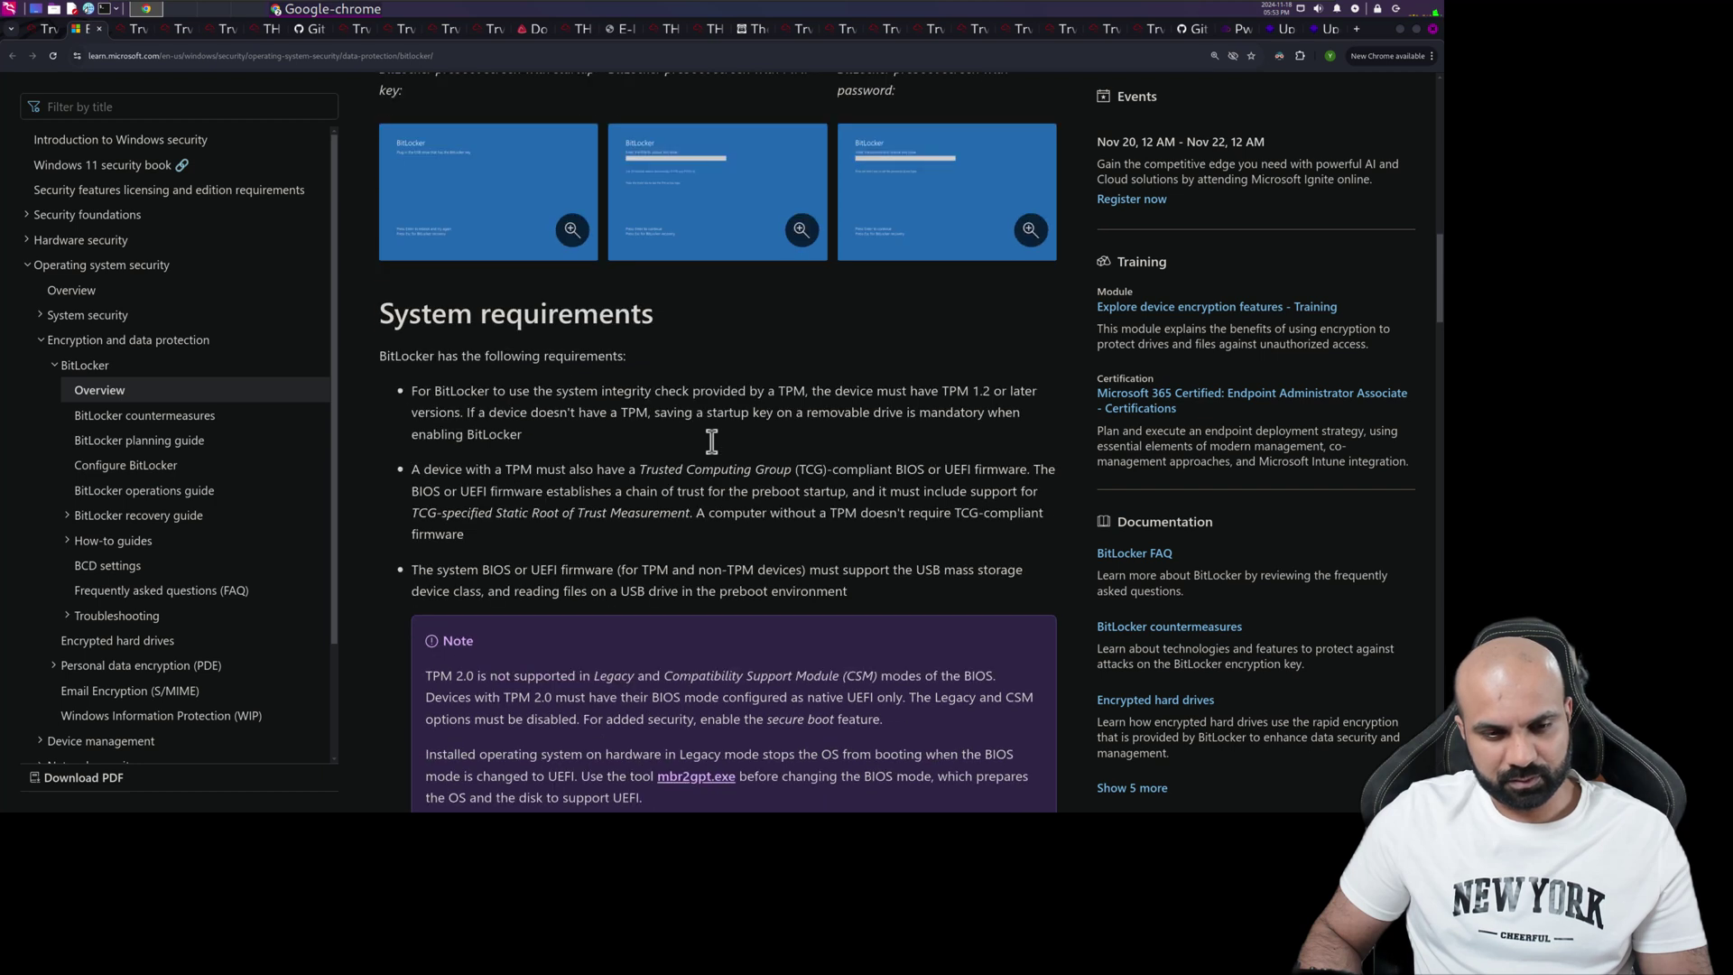
Search the BitLocker documentation for "not" and skim from the System requirements to the Device encryption section
key(ctrl+f)
text(no)
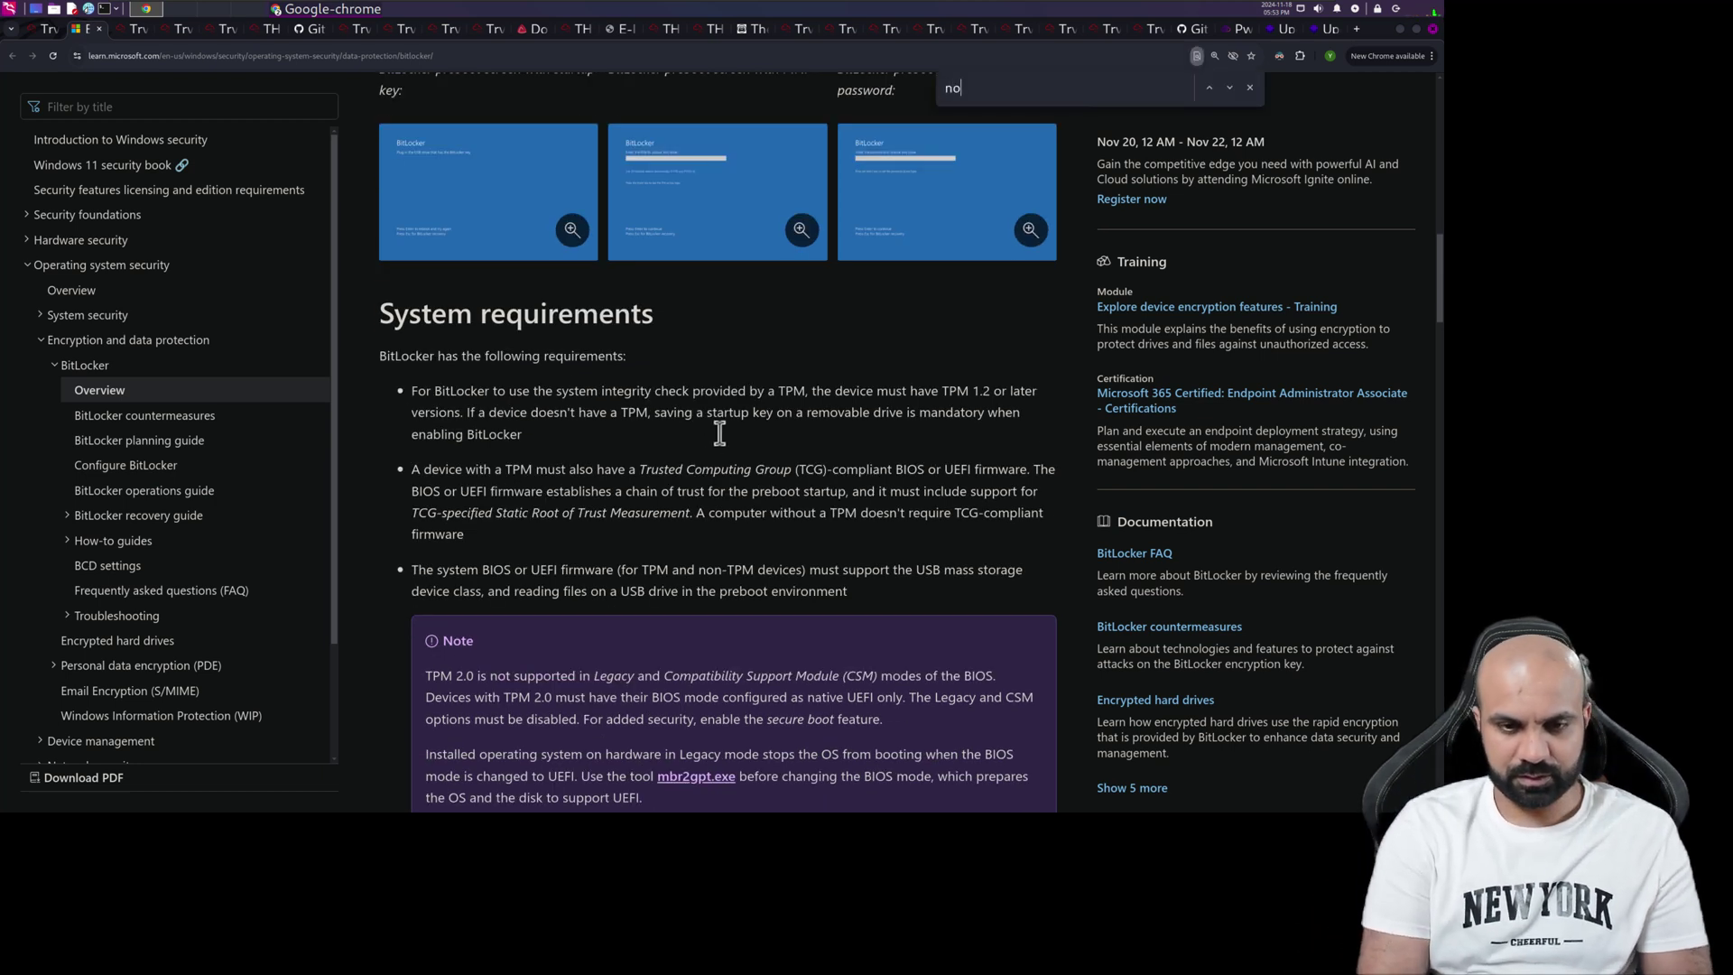
text(t)
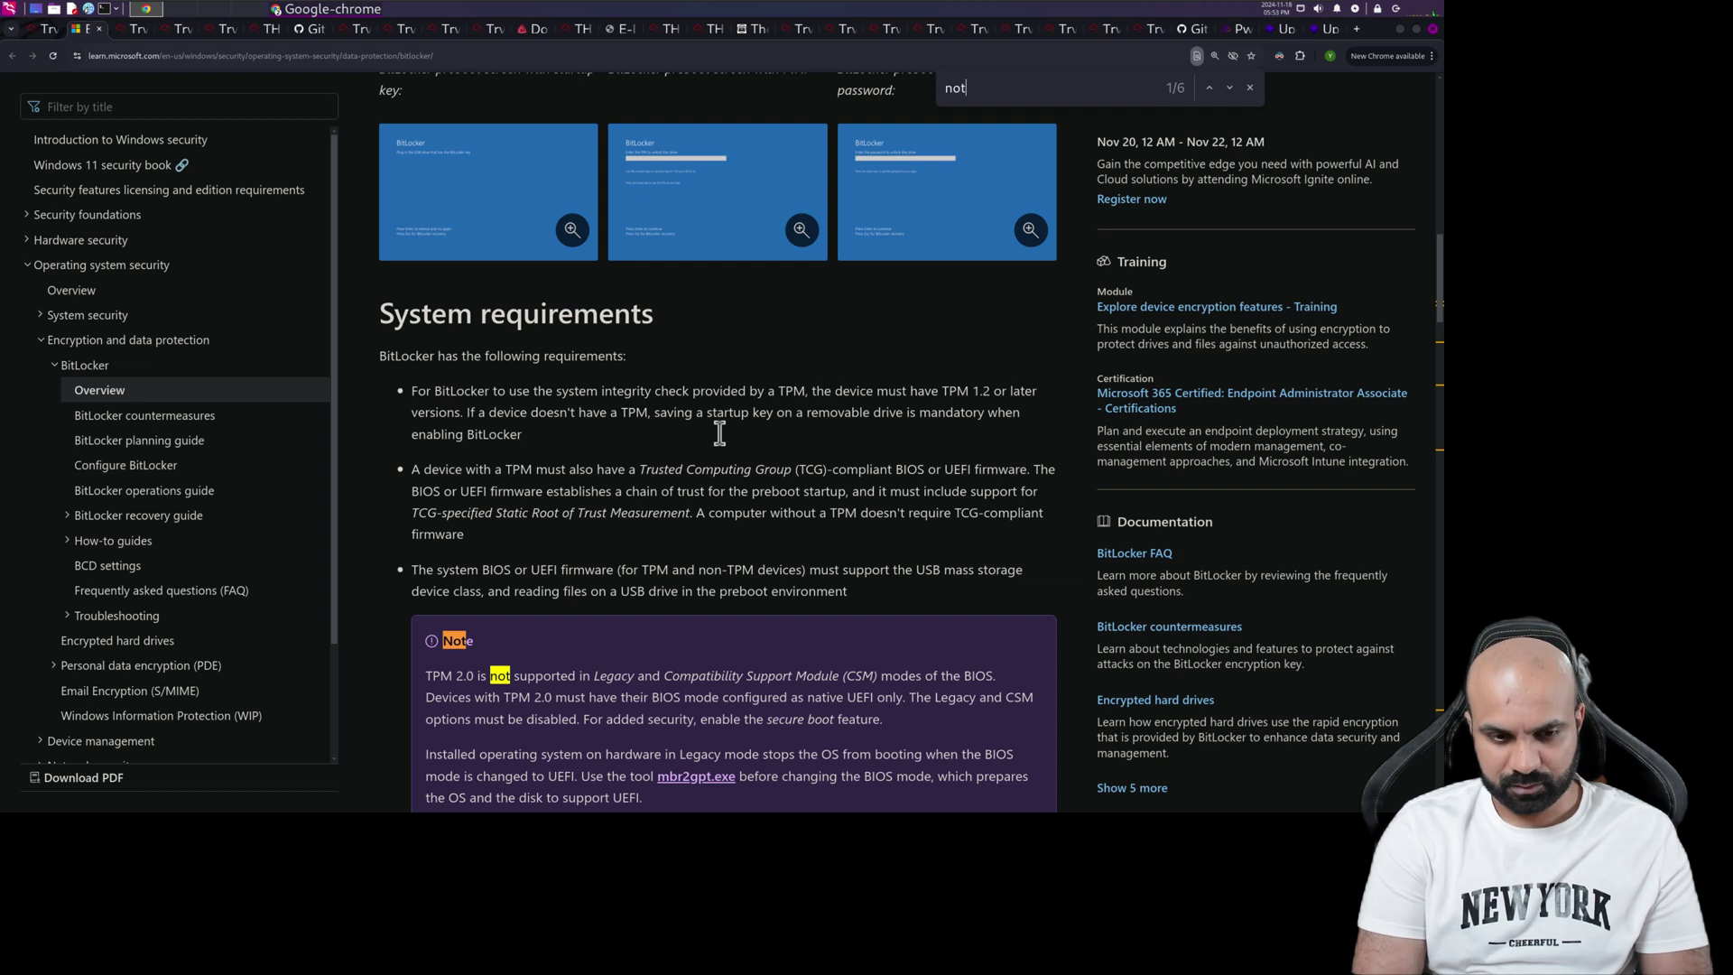
scroll(585, 445, down, 2)
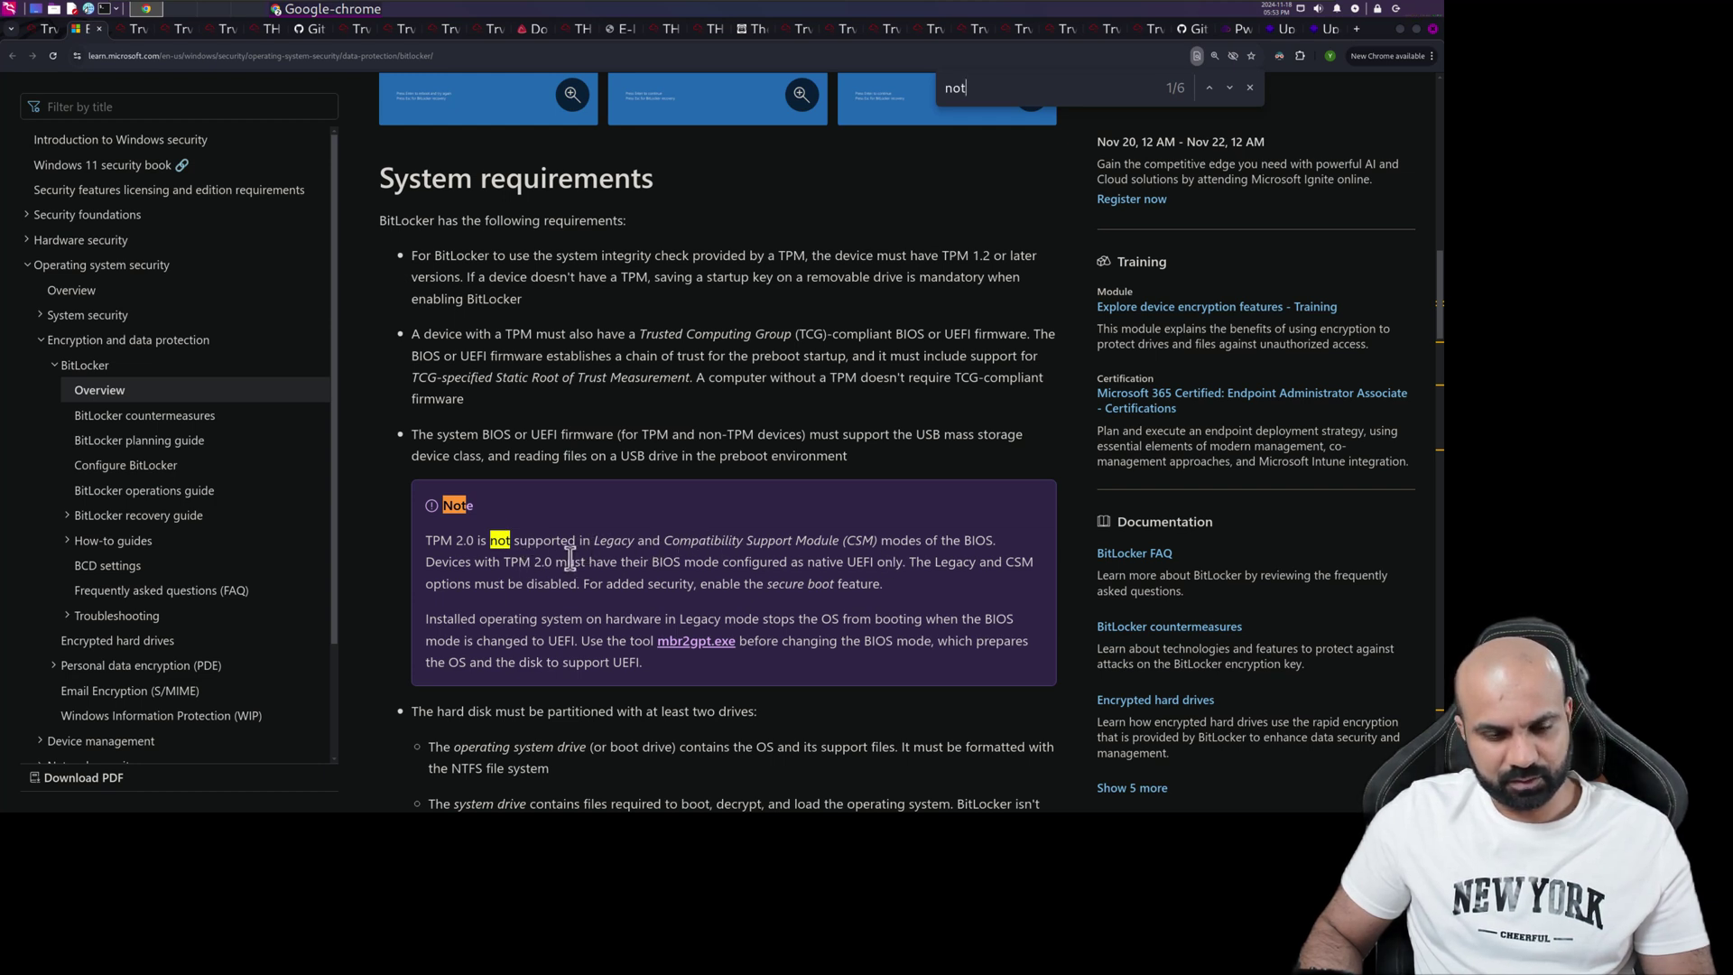
scroll(570, 557, down, 5)
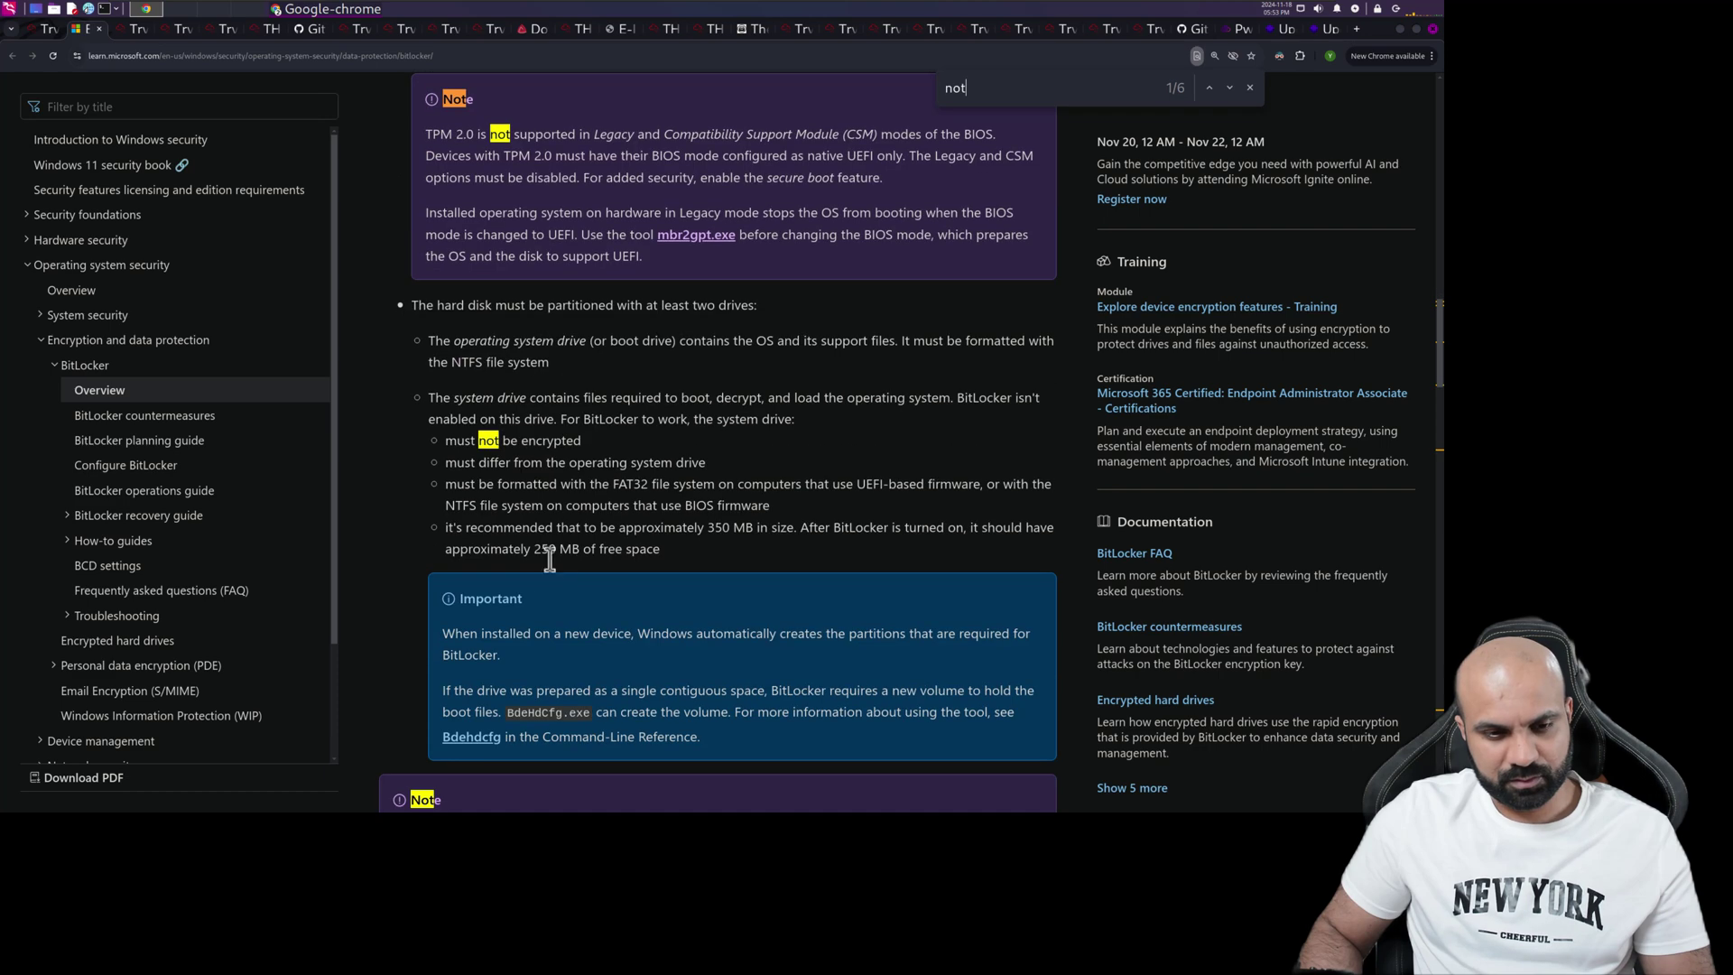
scroll(580, 456, down, 2)
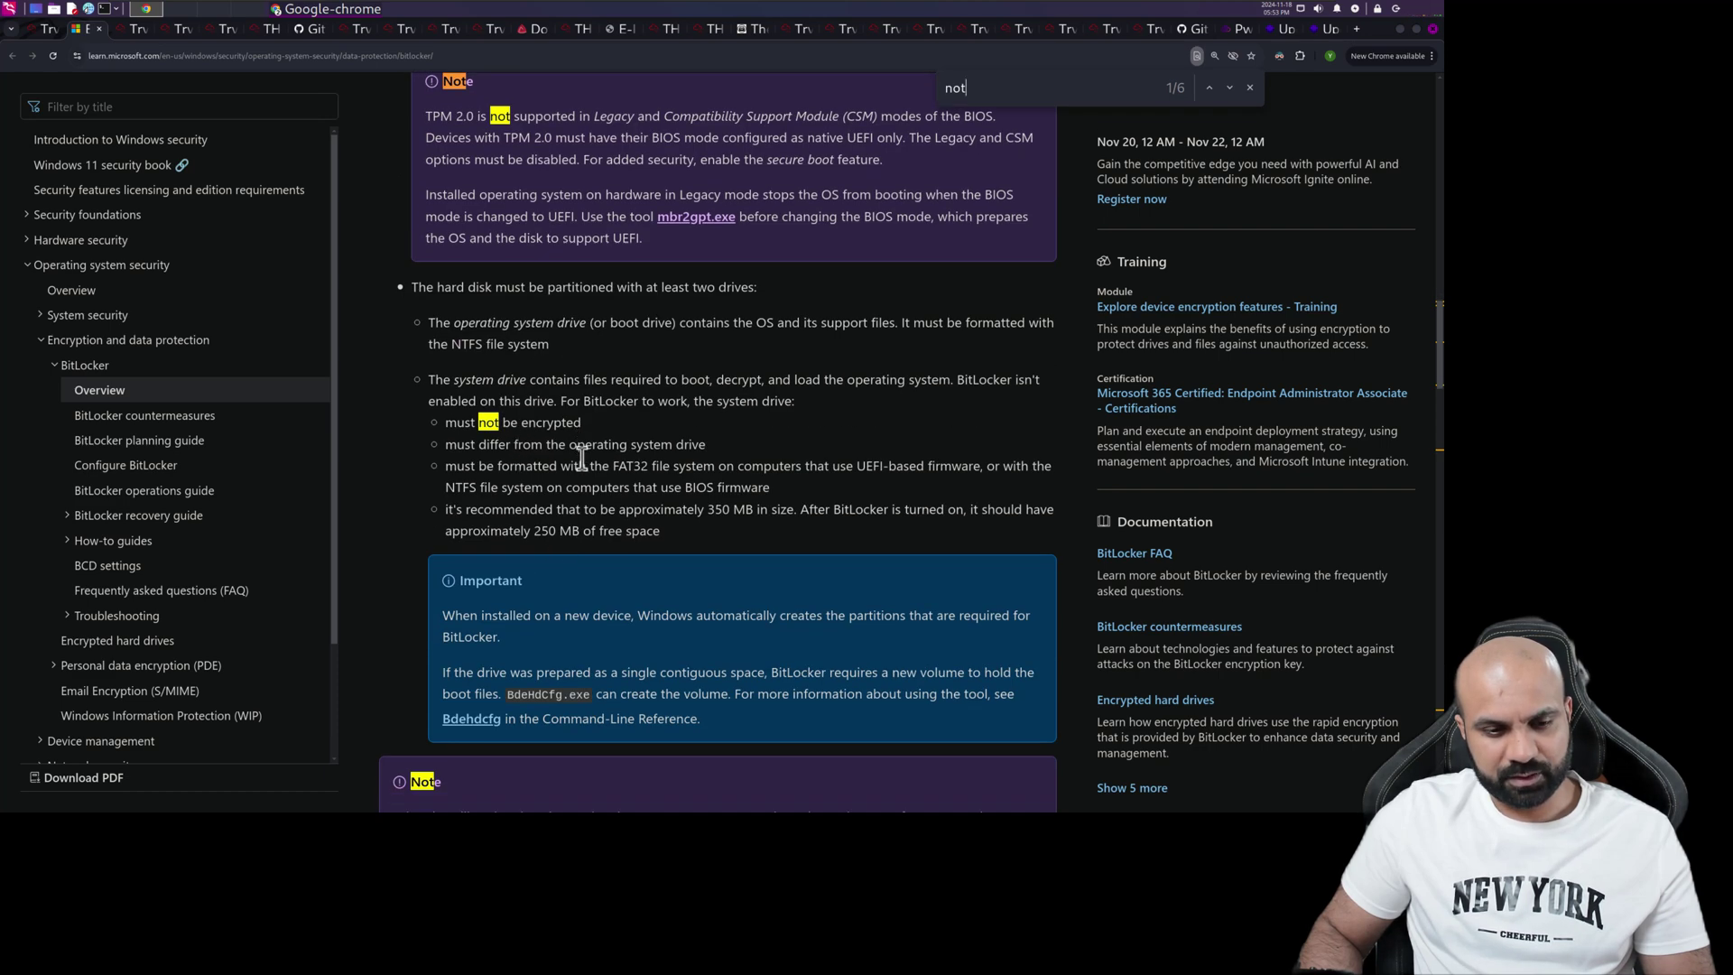
scroll(583, 459, down, 18)
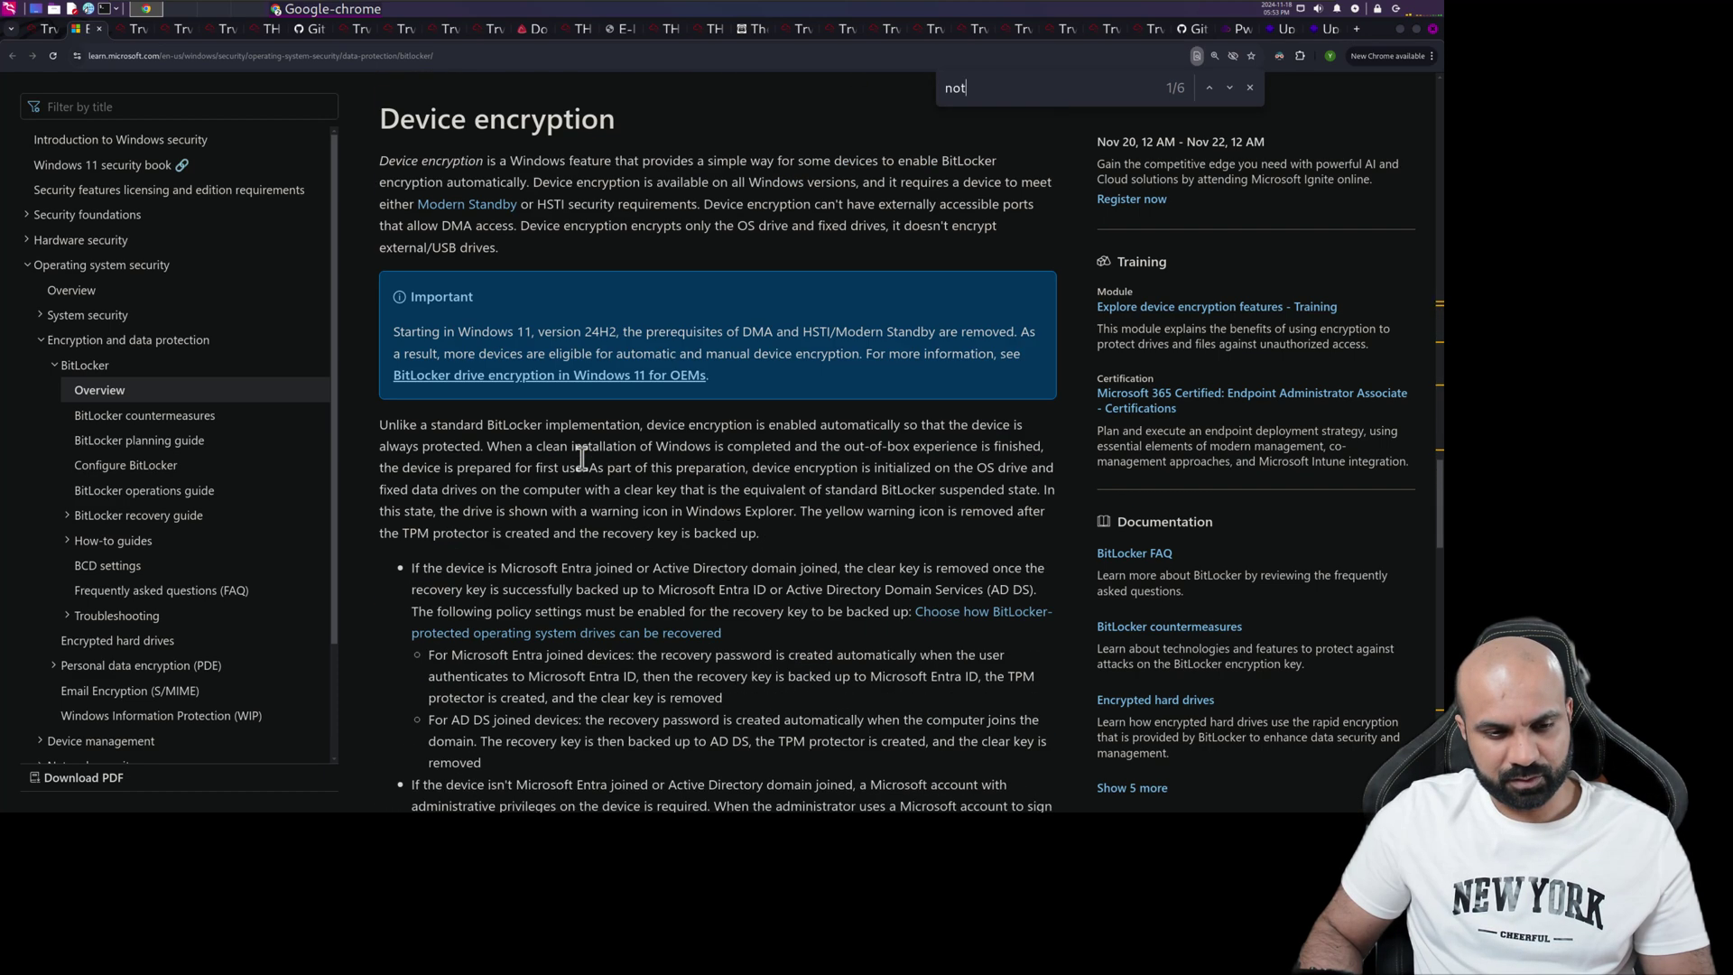
scroll(582, 459, down, 11)
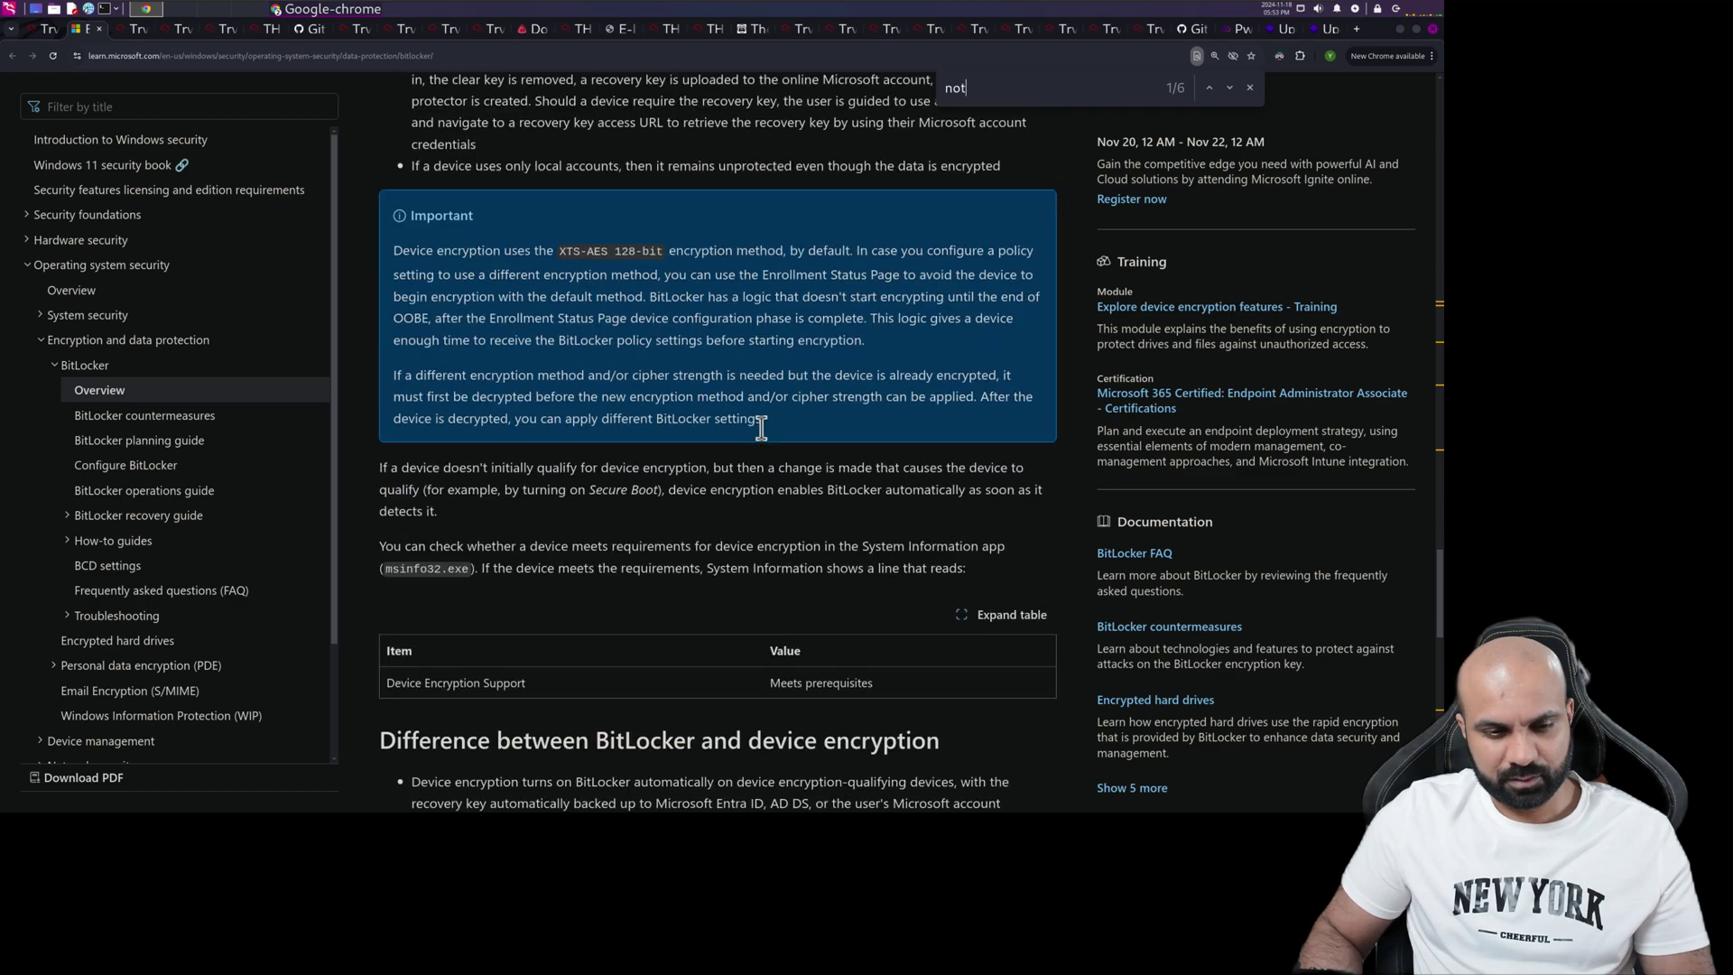
Go through each match for "not" and reread the TPM note and hard disk partition requirements
click(1229, 88)
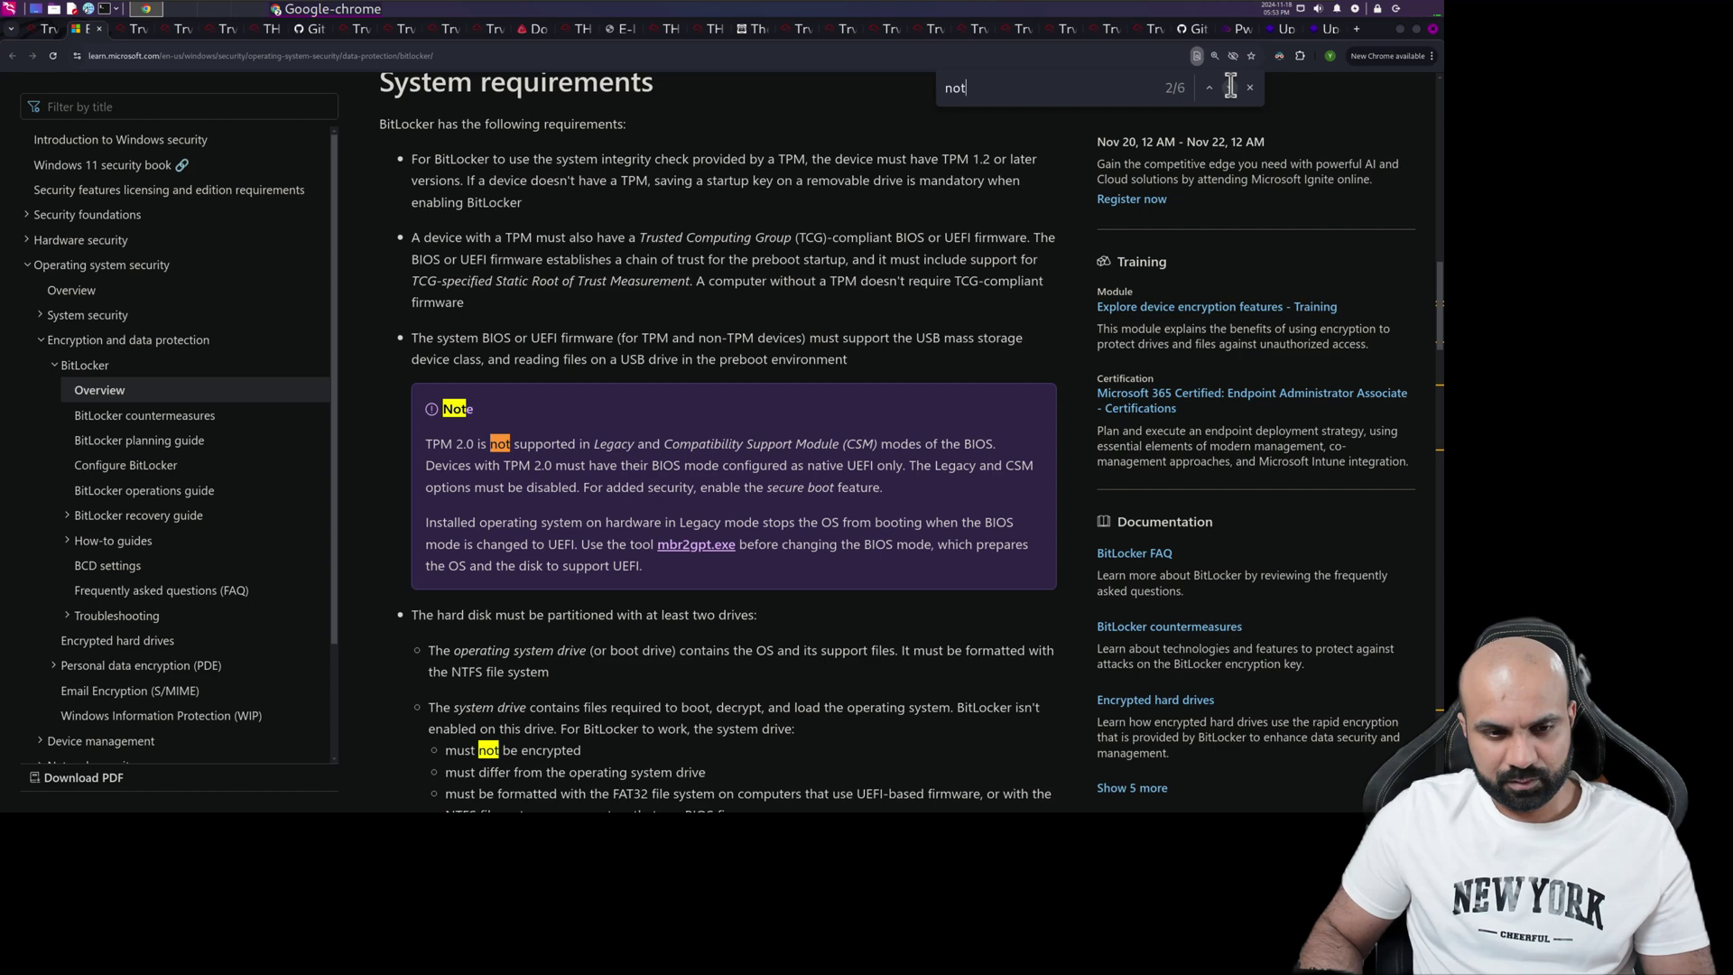
click(1230, 88)
click(1230, 87)
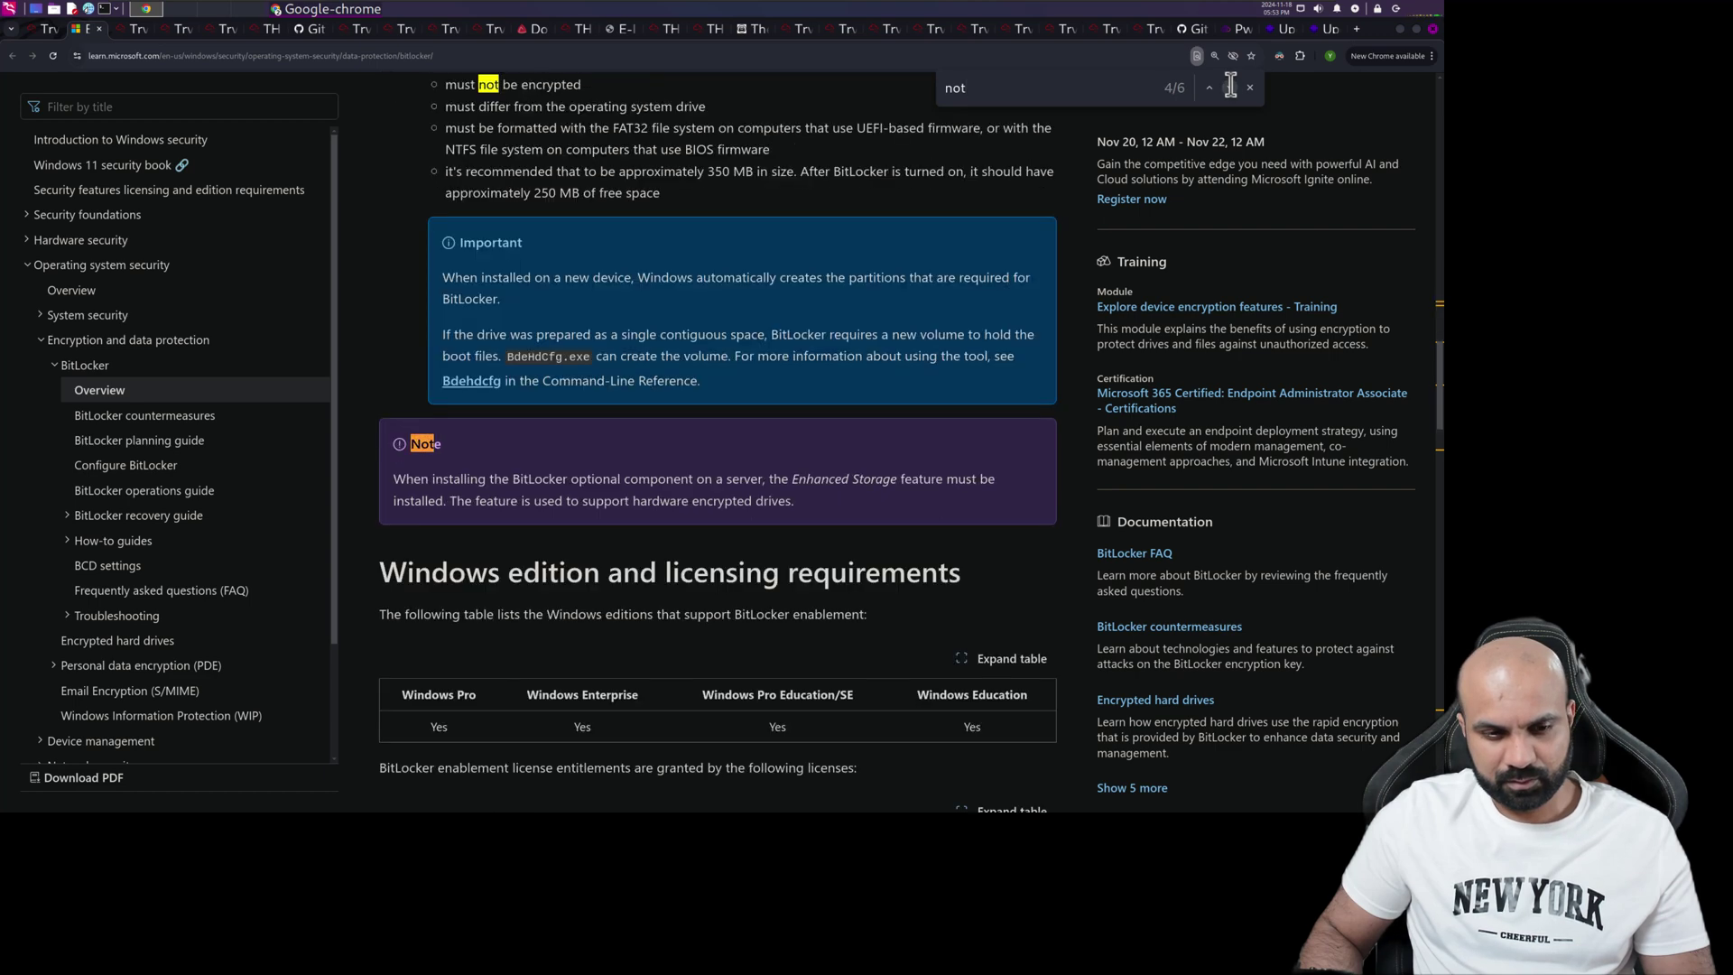
click(1229, 88)
click(1230, 87)
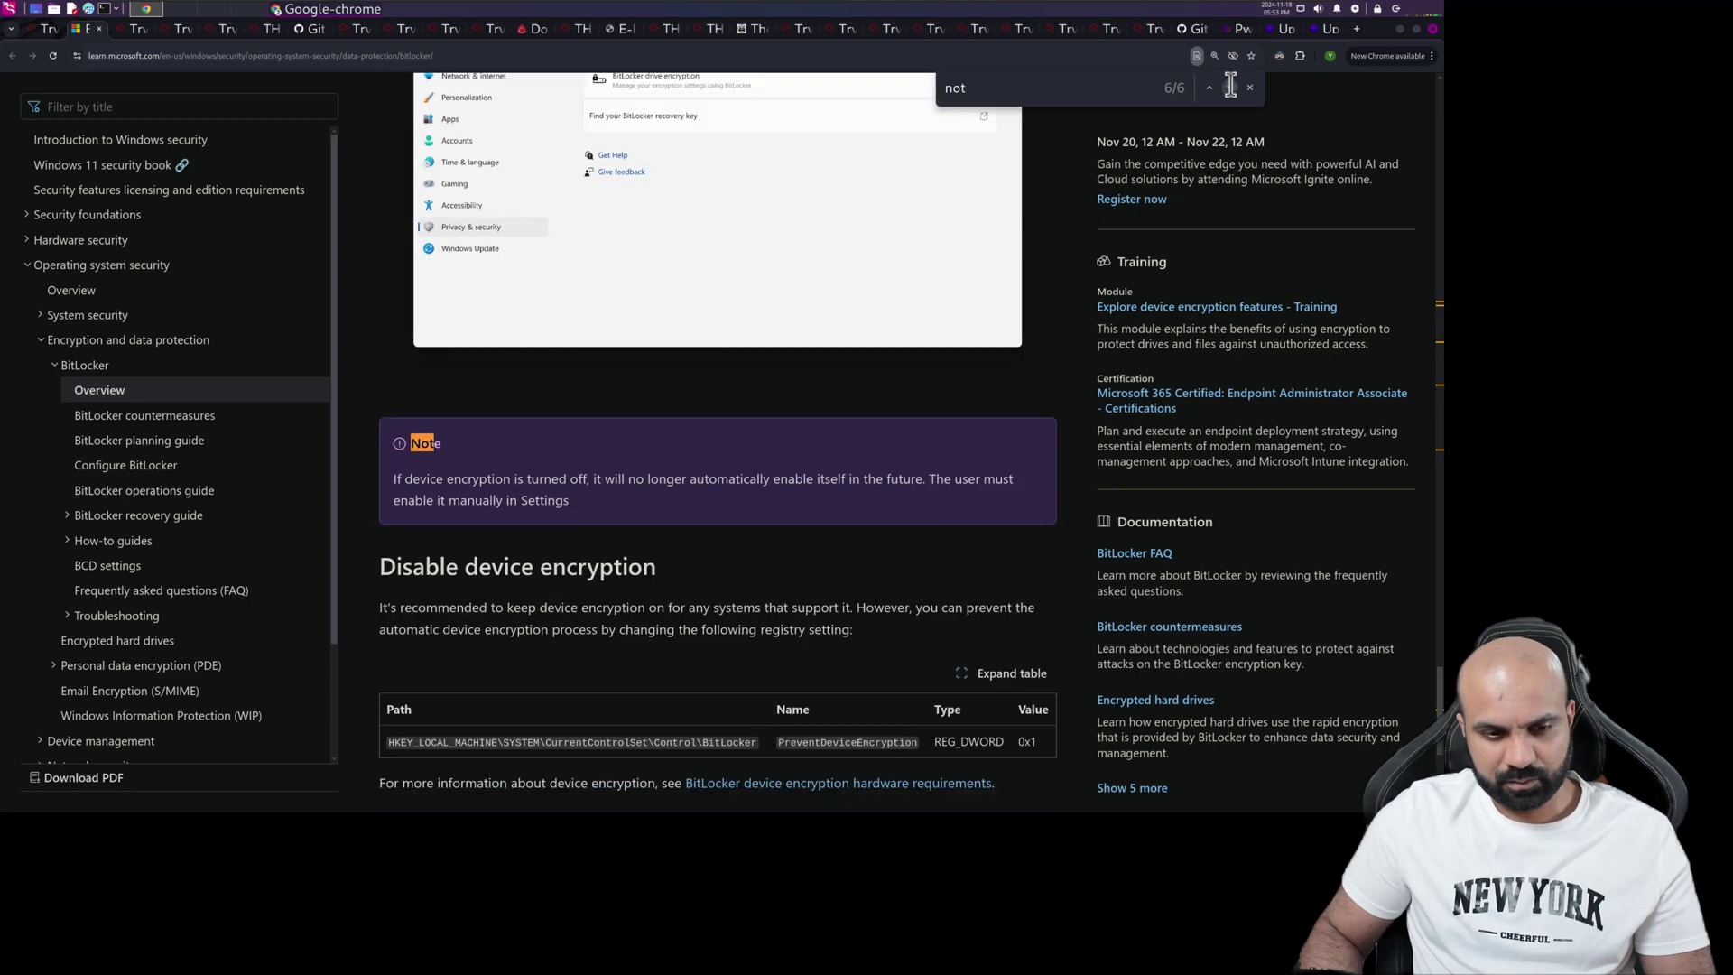
click(1229, 88)
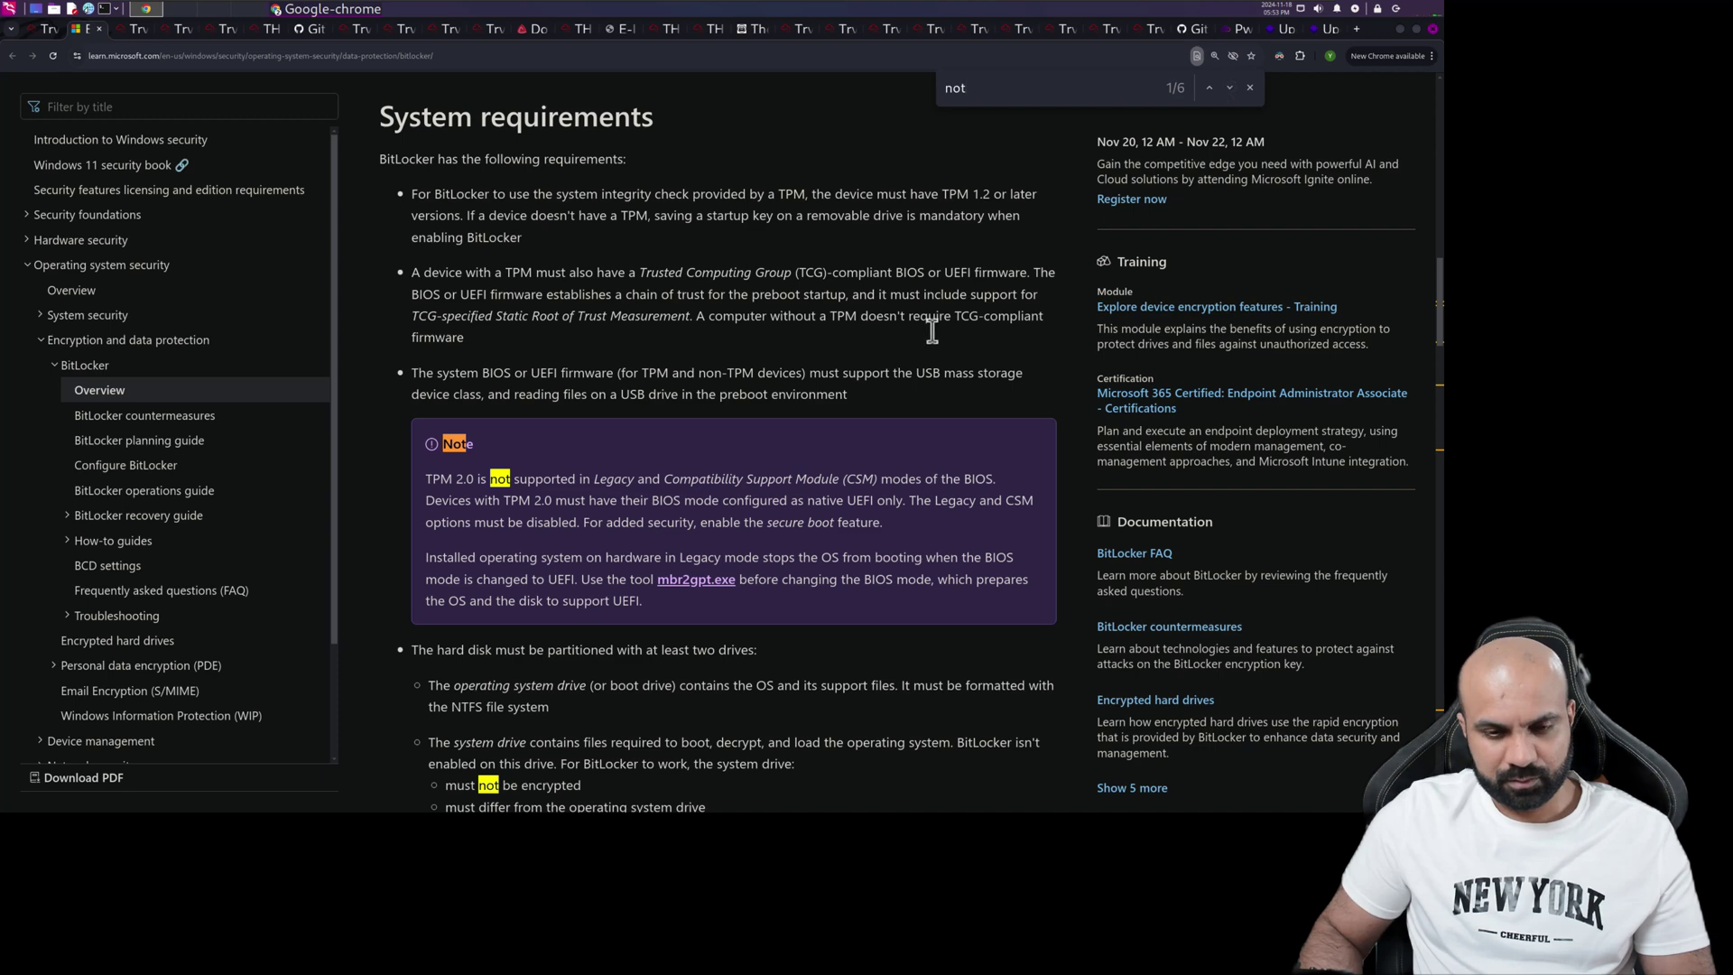
scroll(903, 380, down, 2)
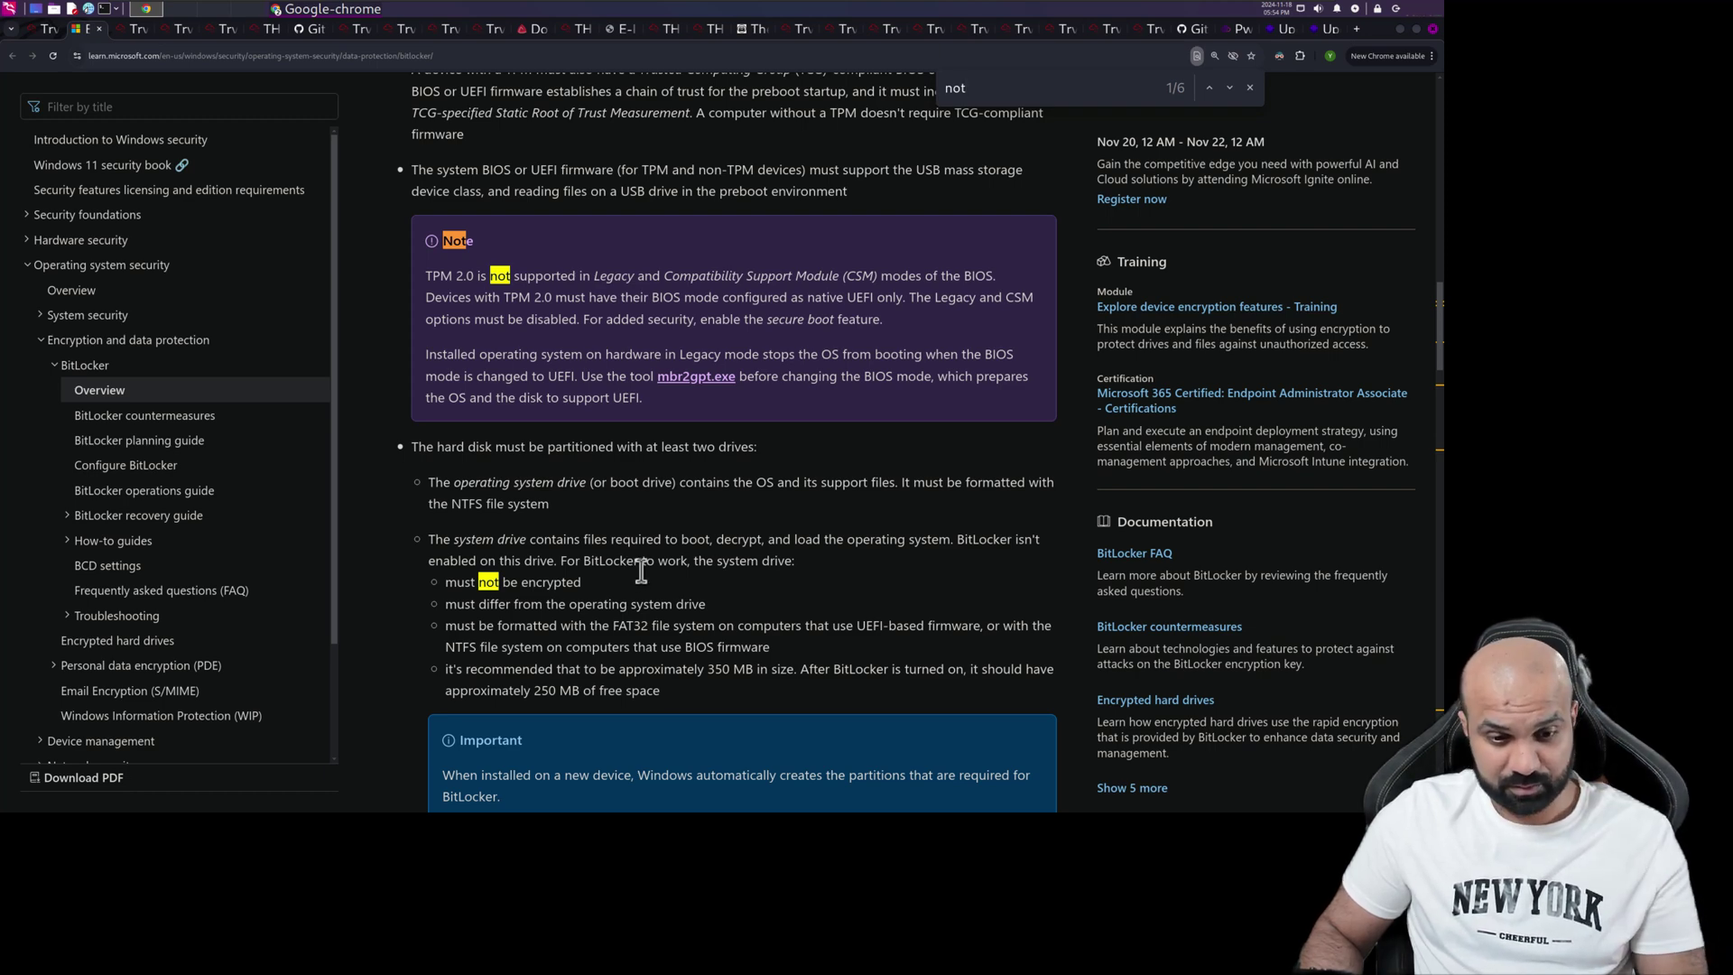
scroll(640, 571, down, 2)
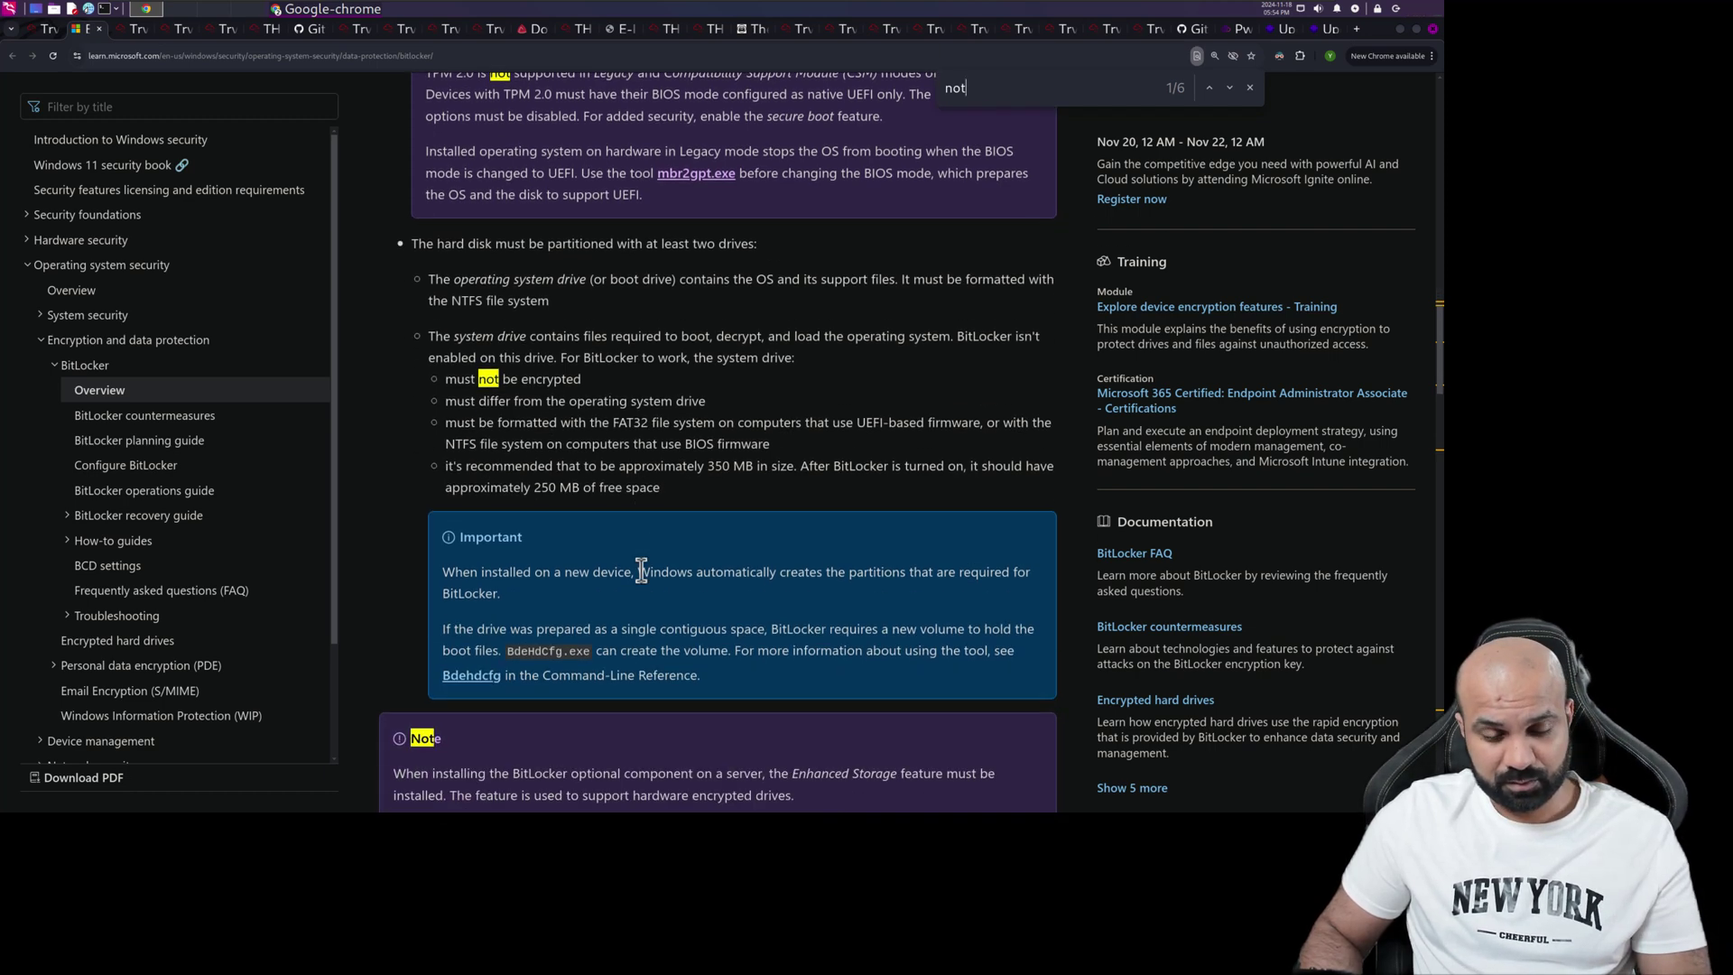
Return to the TryHackMe room and view the hint for Task 8's BitLocker question, then close it
click(46, 32)
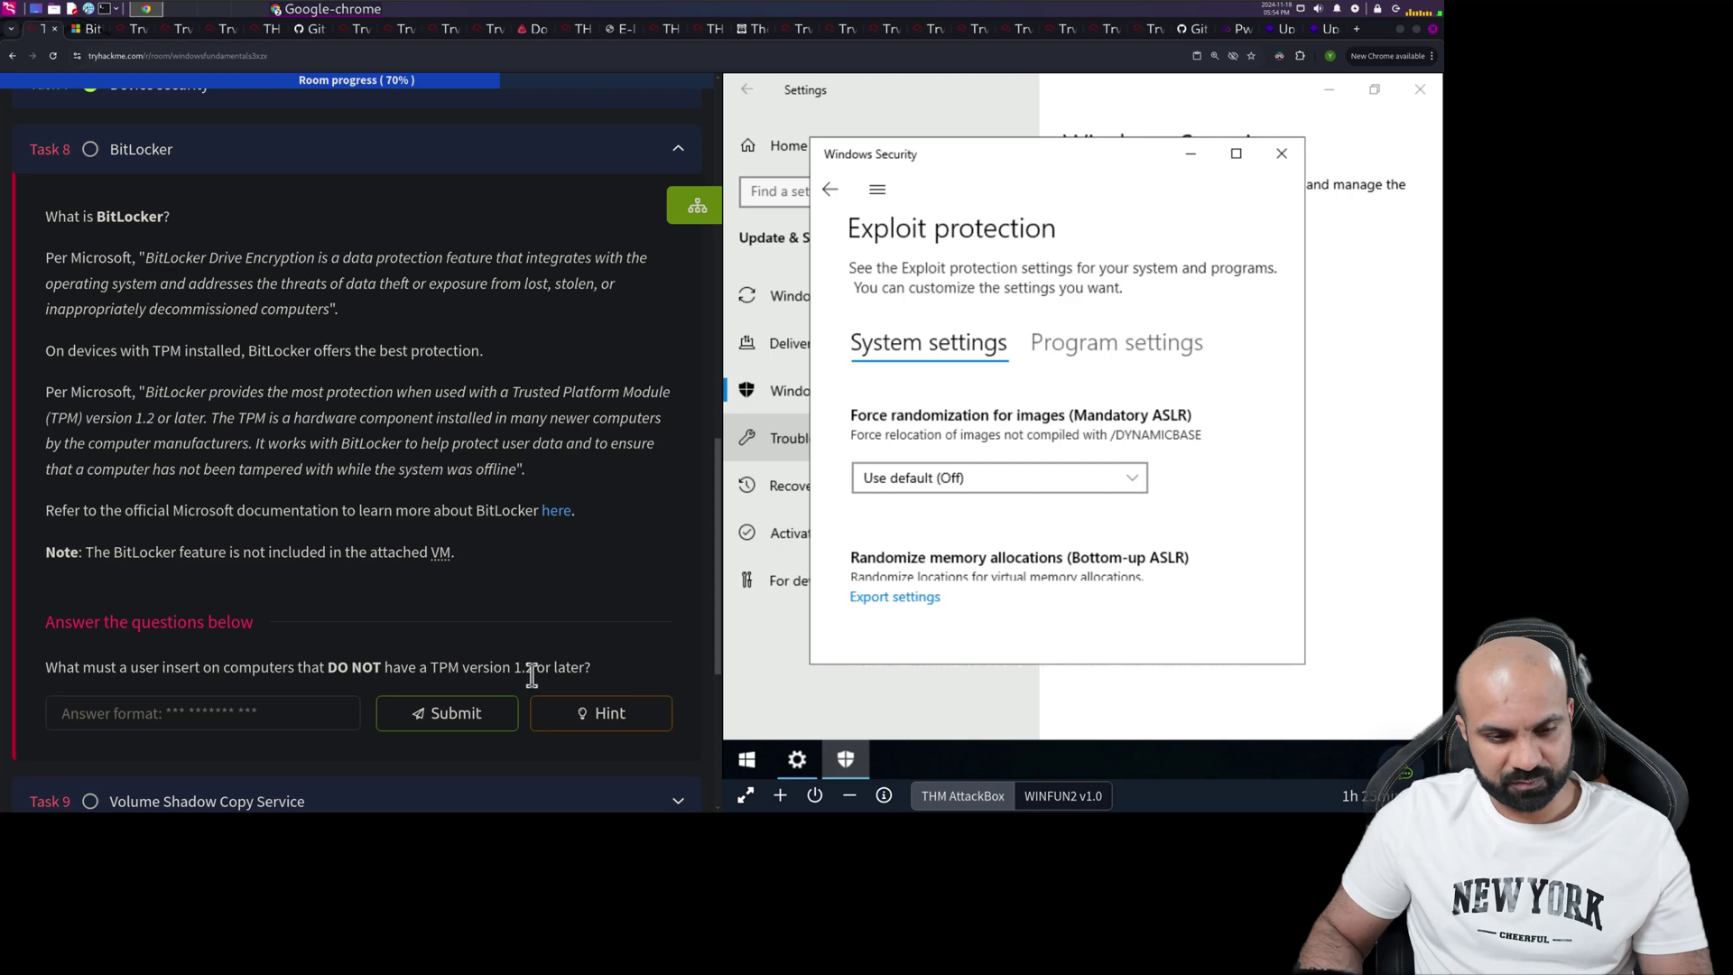
click(595, 711)
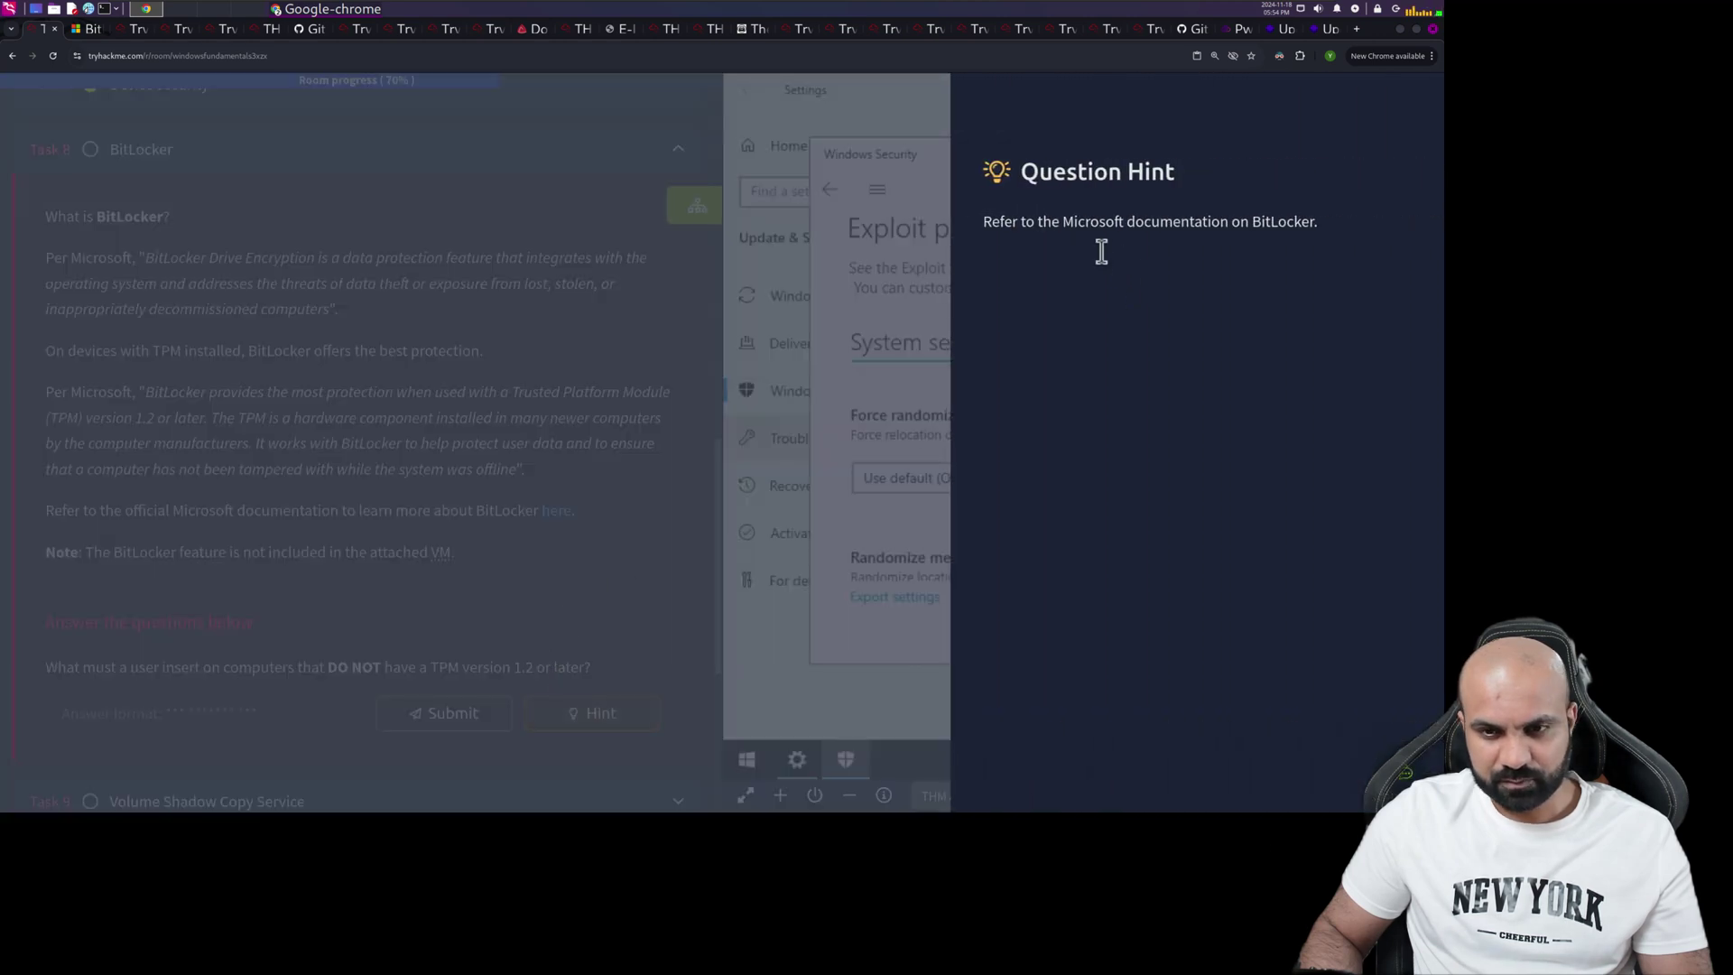
click(612, 169)
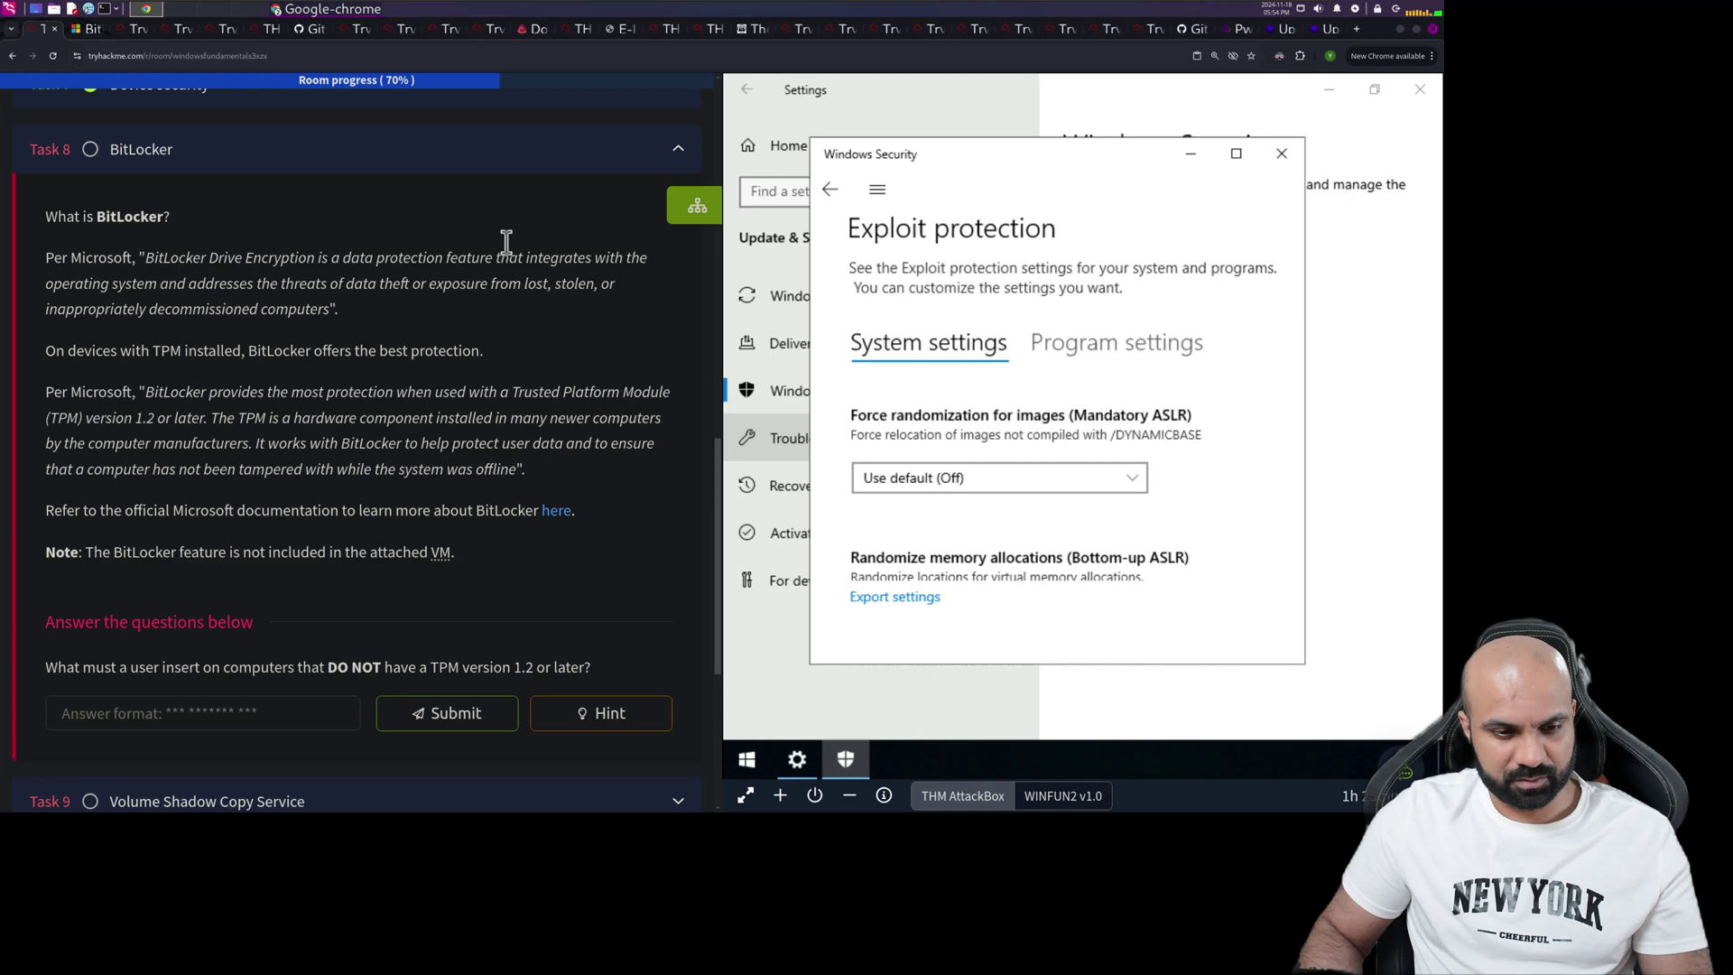
Switch back to the Microsoft BitLocker documentation and search the page for "insert"
click(92, 28)
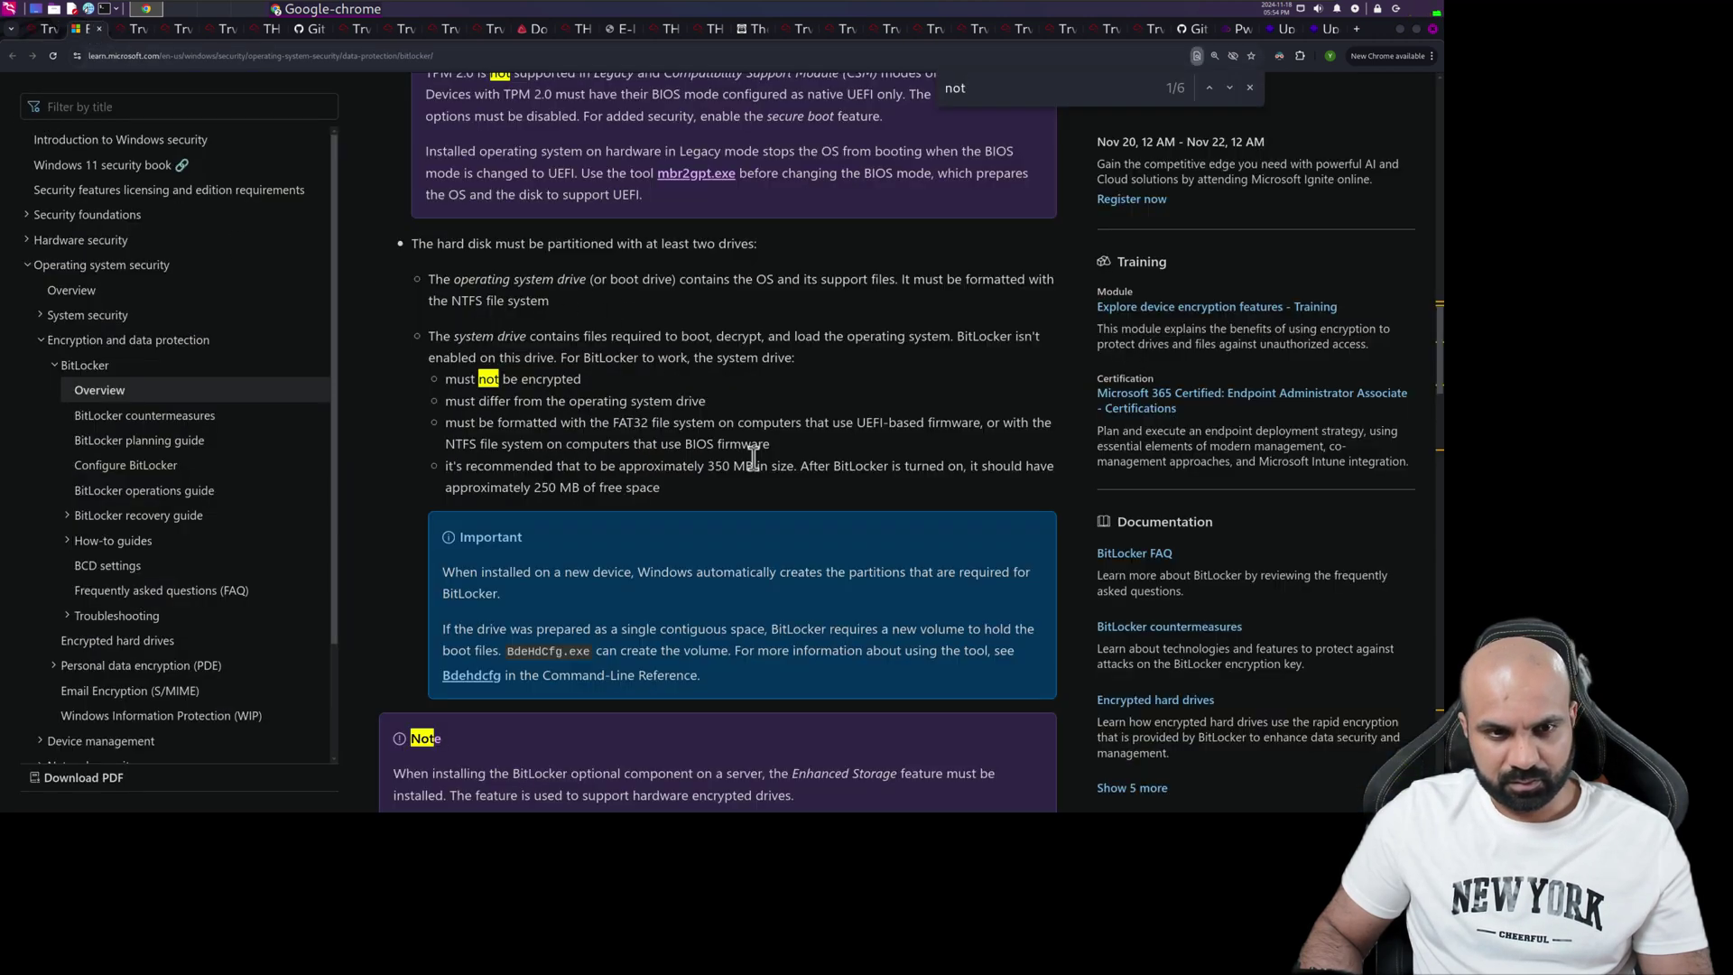
scroll(754, 458, up, 1)
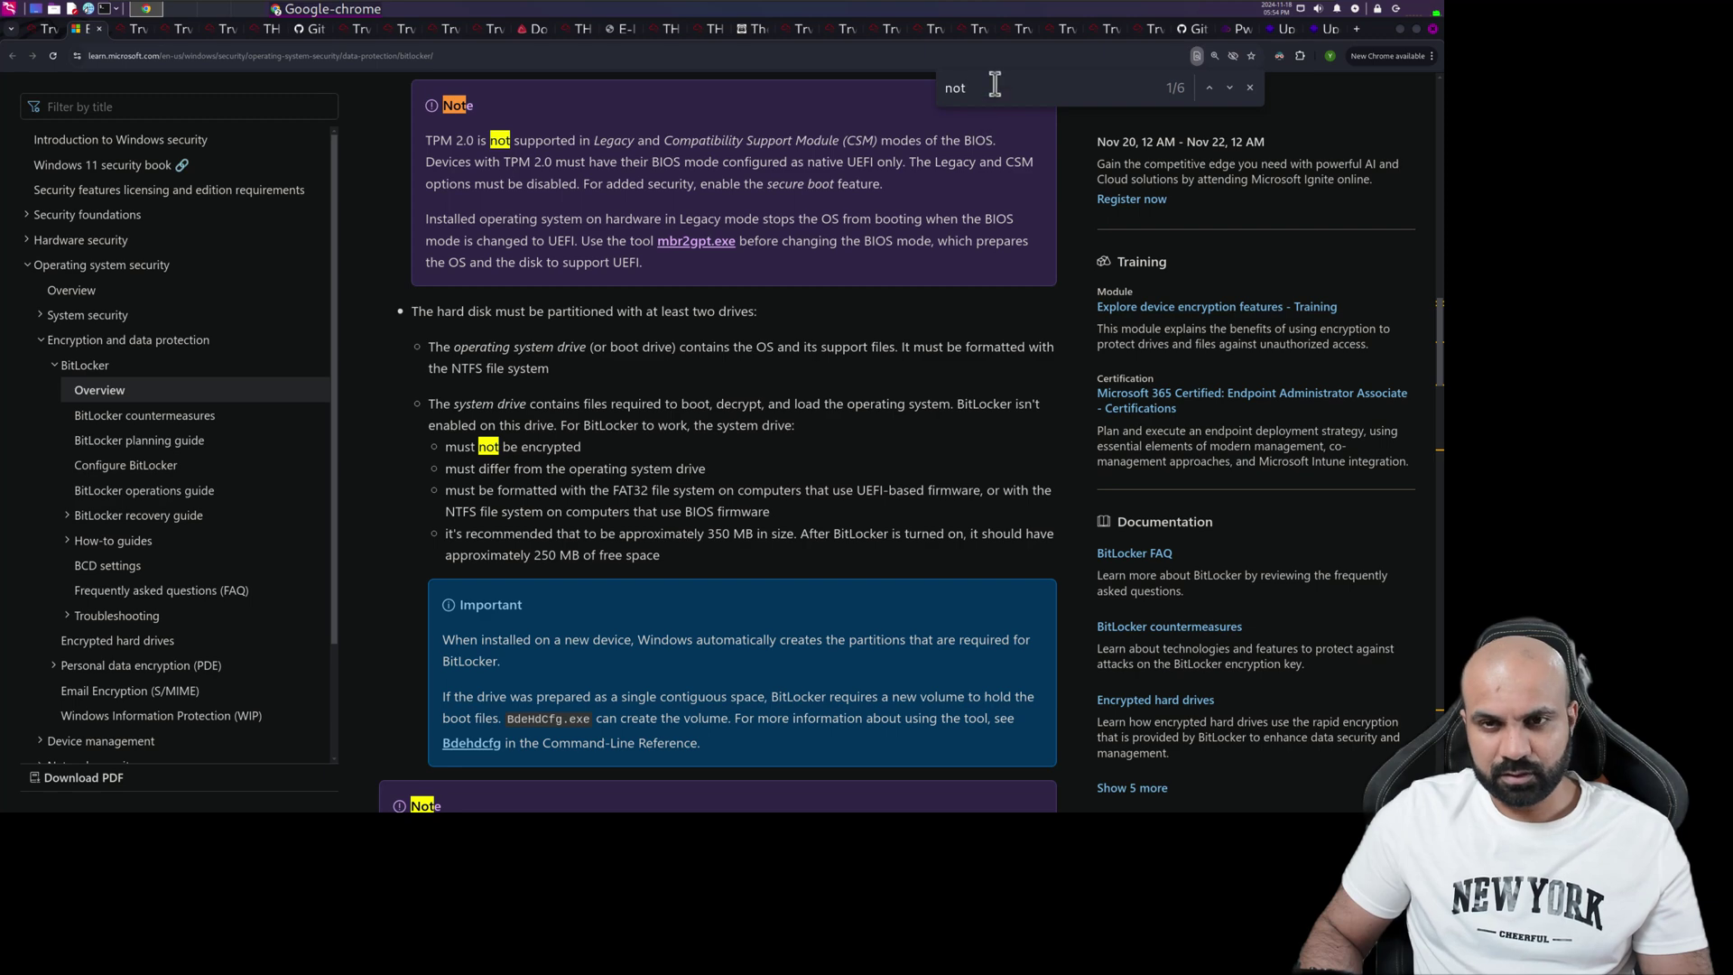
key(ctrl+f)
text(inser)
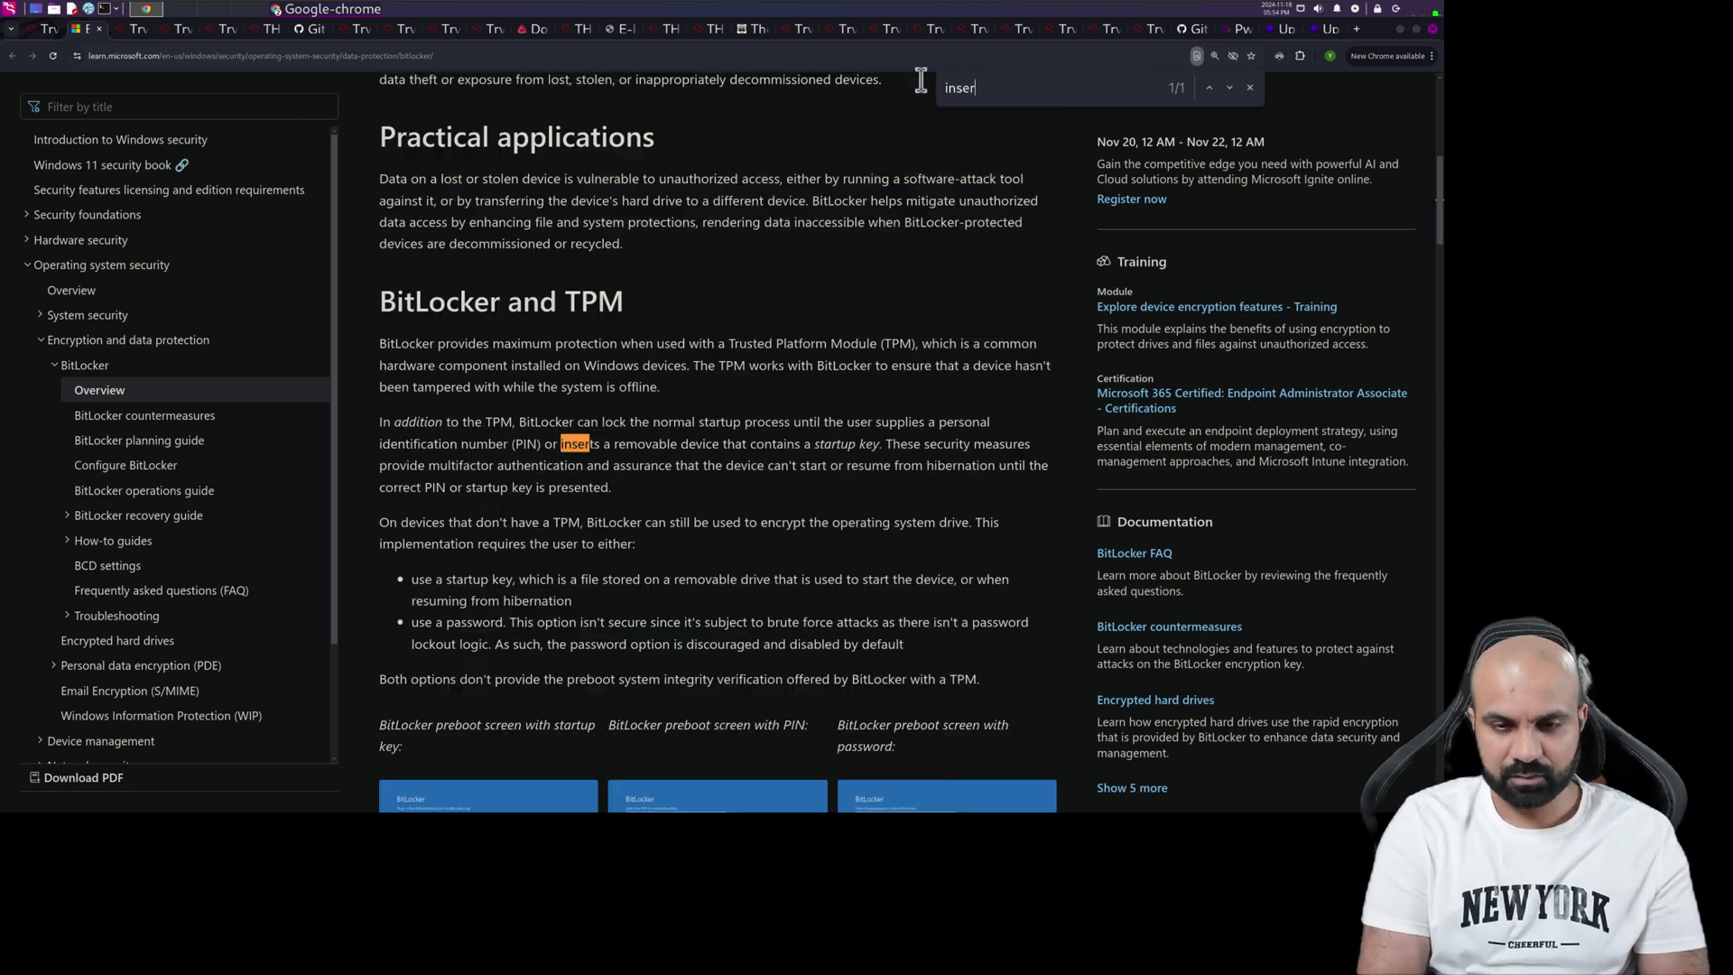
text(t)
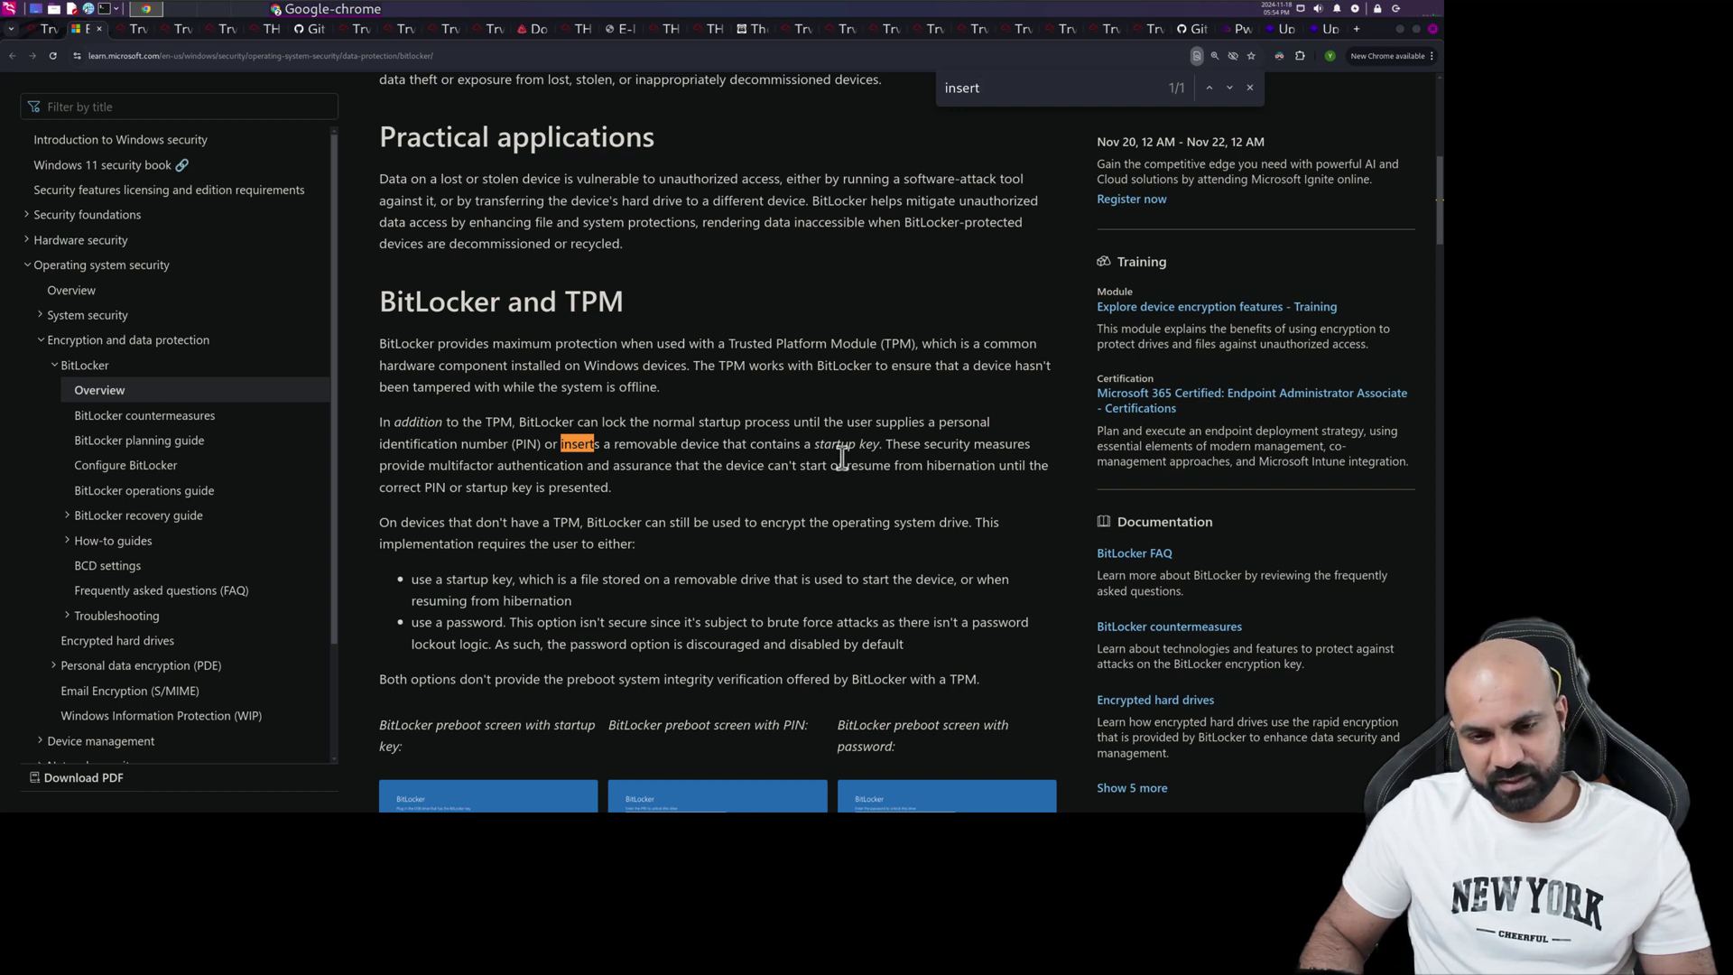
Compare Task 8's question and answer format with the documentation's BitLocker and TPM paragraphs on startup keys and removable devices
click(41, 29)
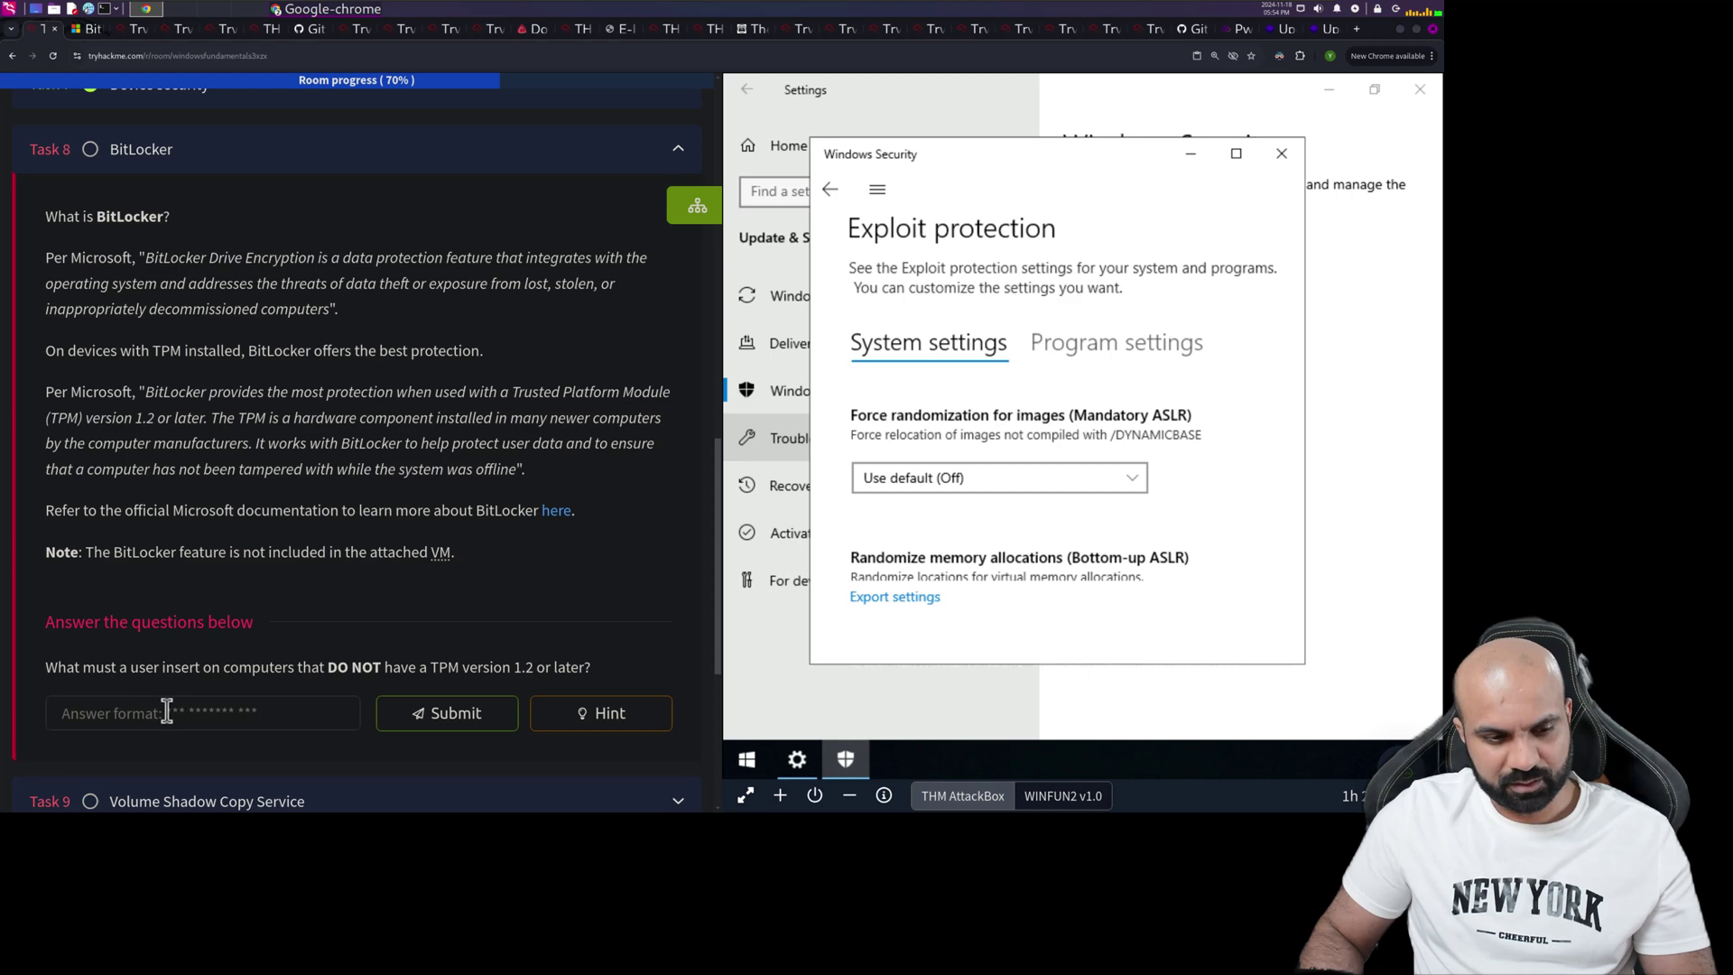
click(87, 28)
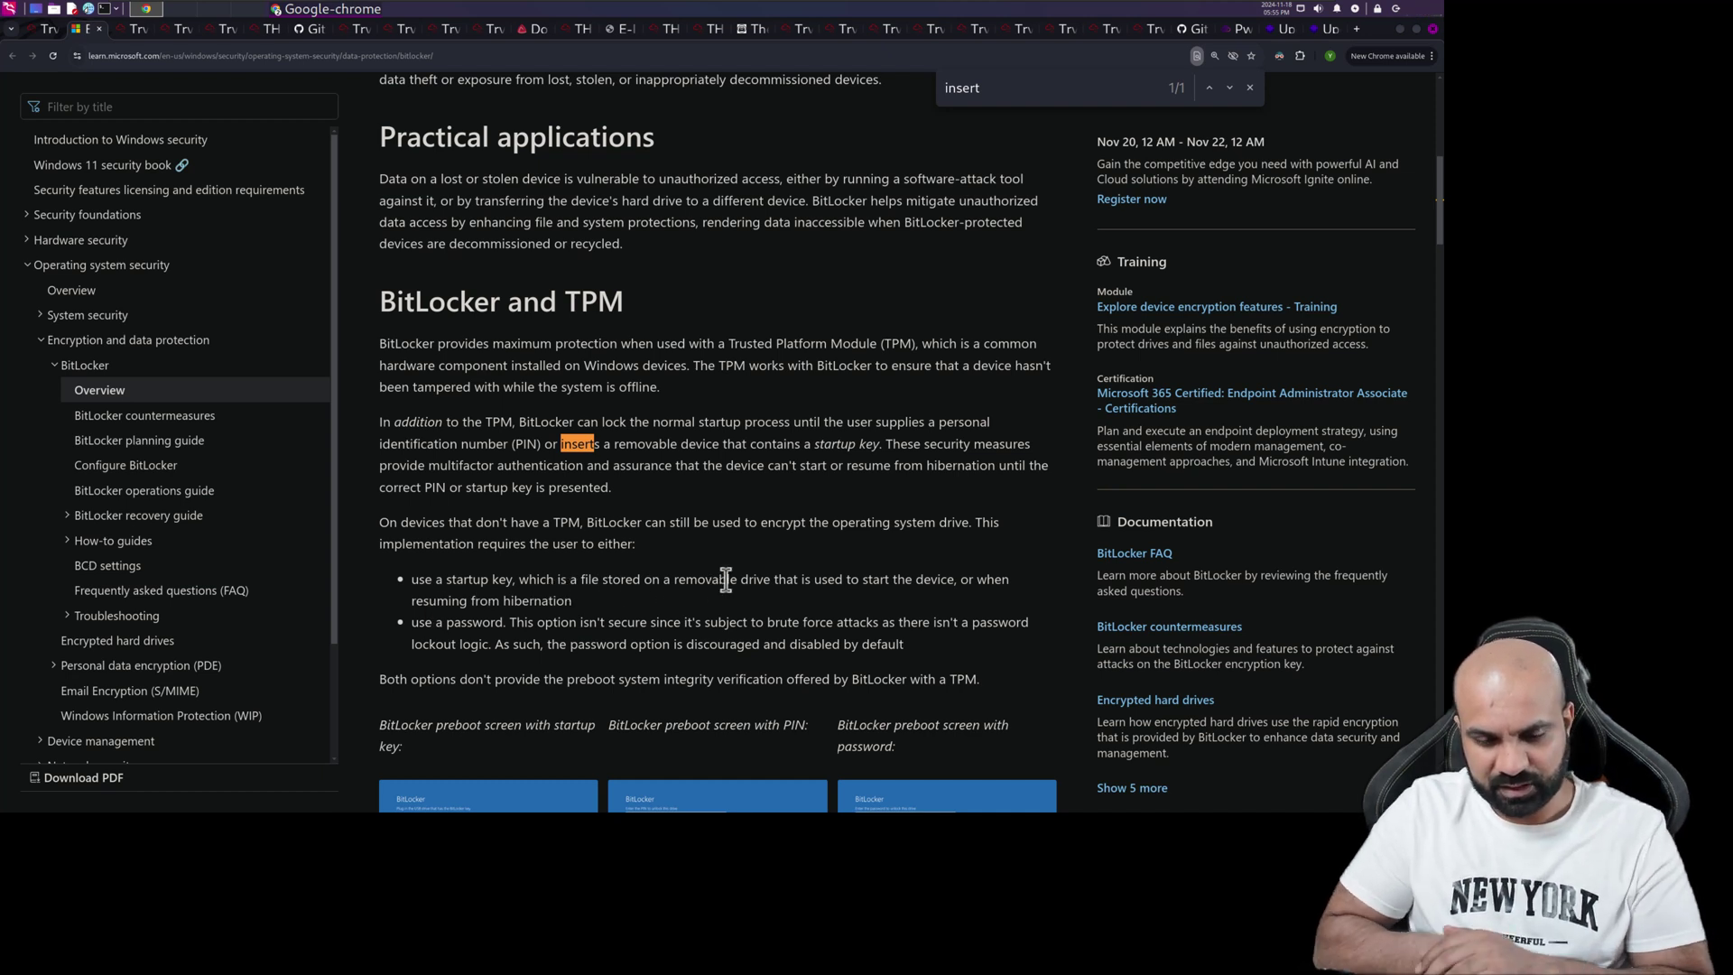
scroll(731, 560, down, 1)
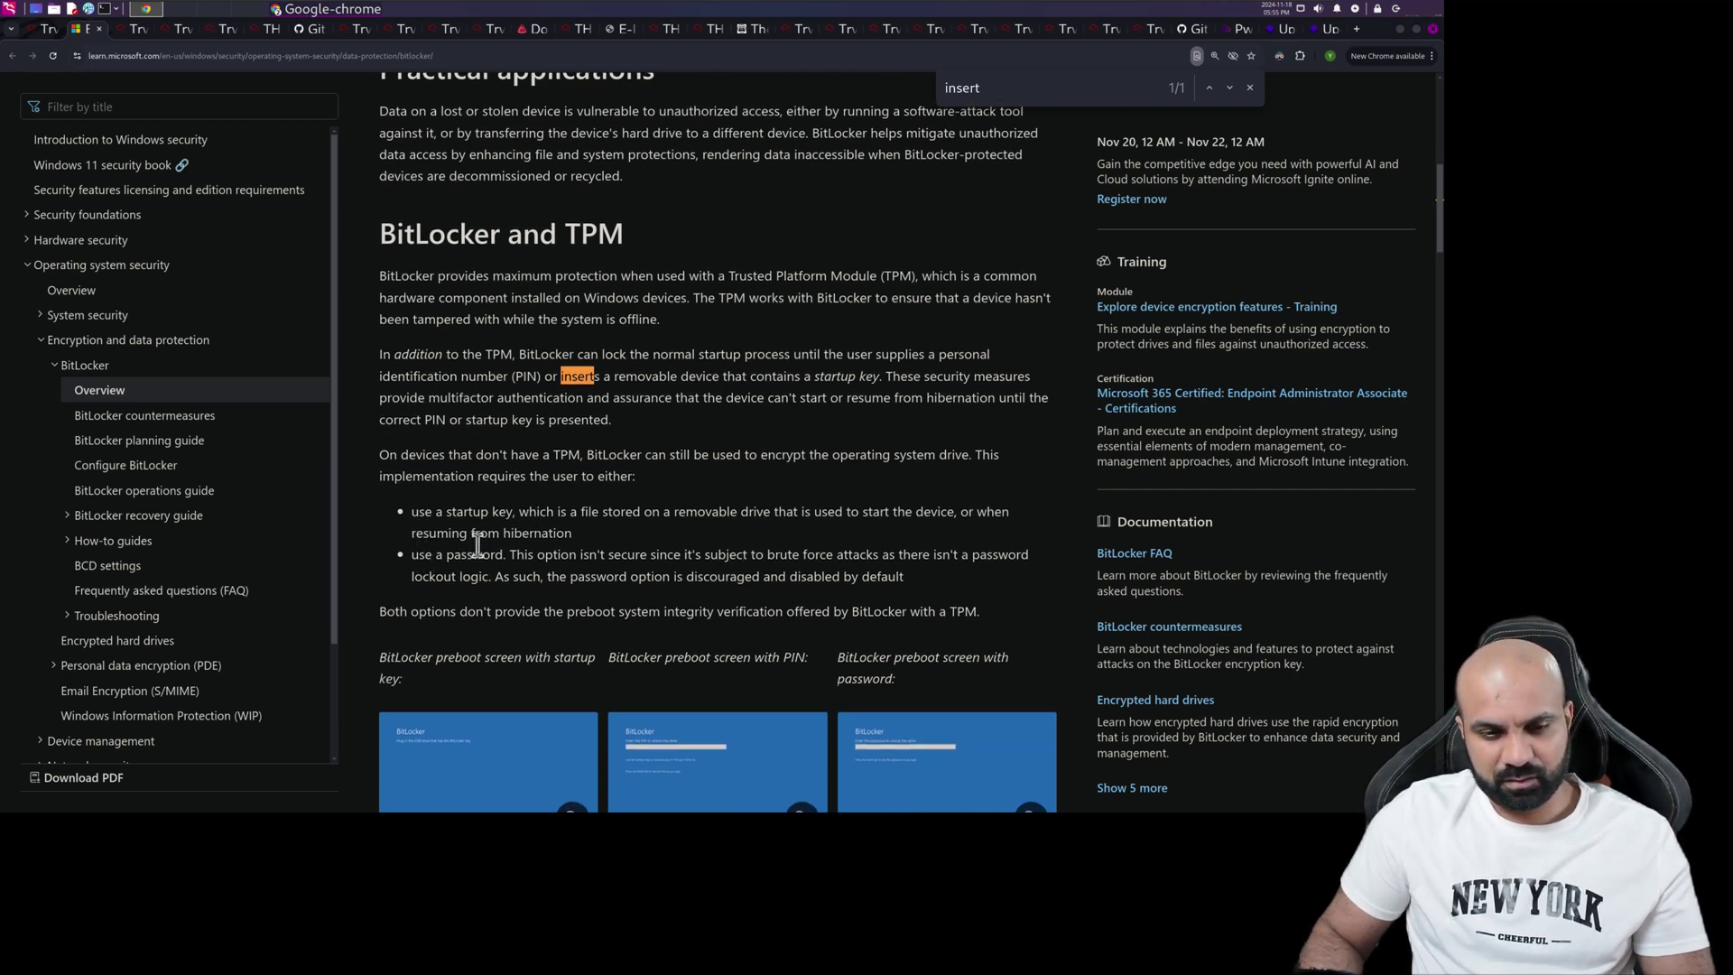
scroll(474, 551, down, 1)
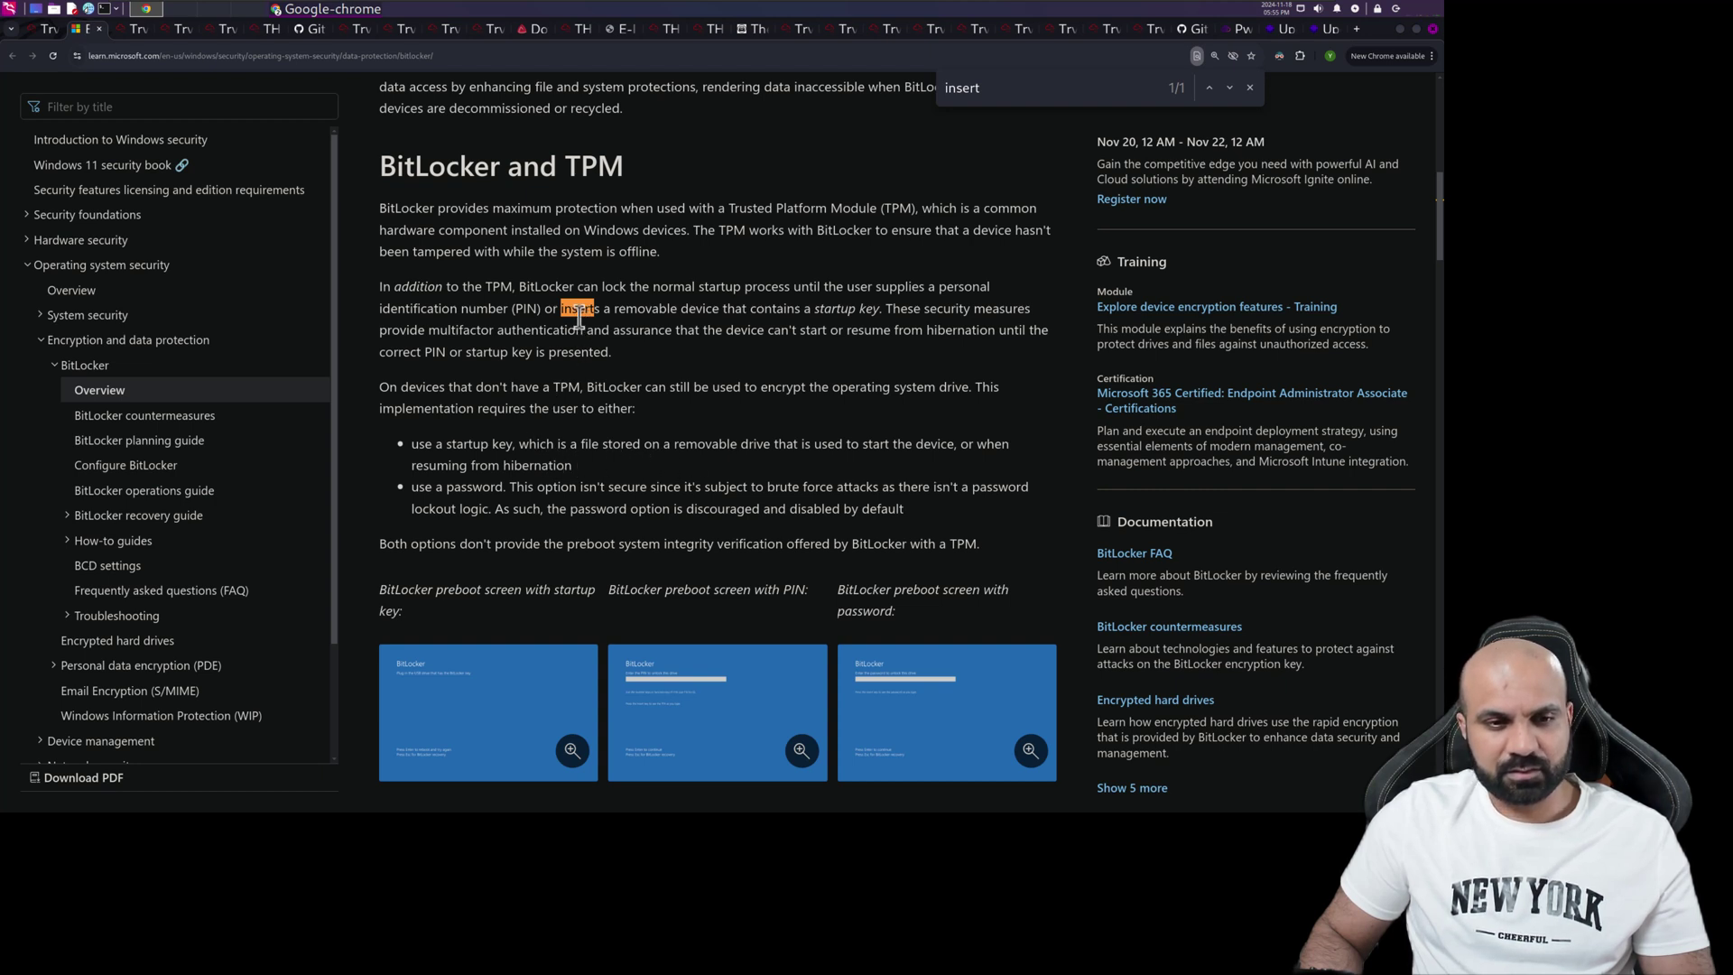
triple_click(695, 327)
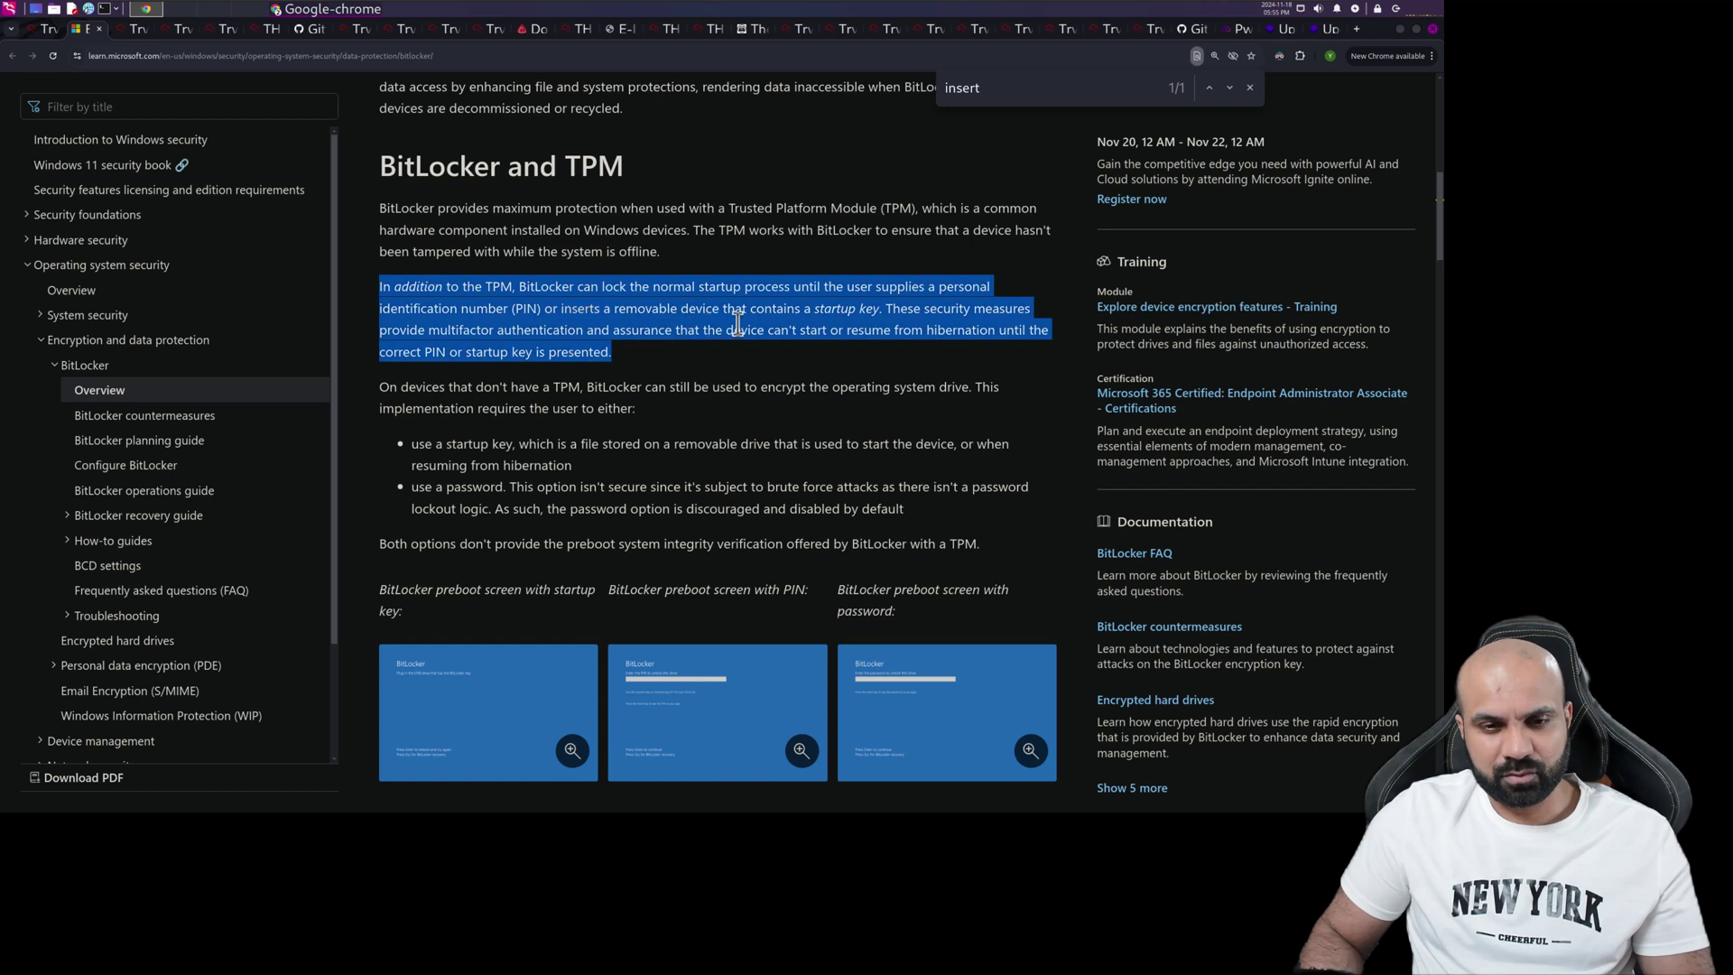
click(794, 311)
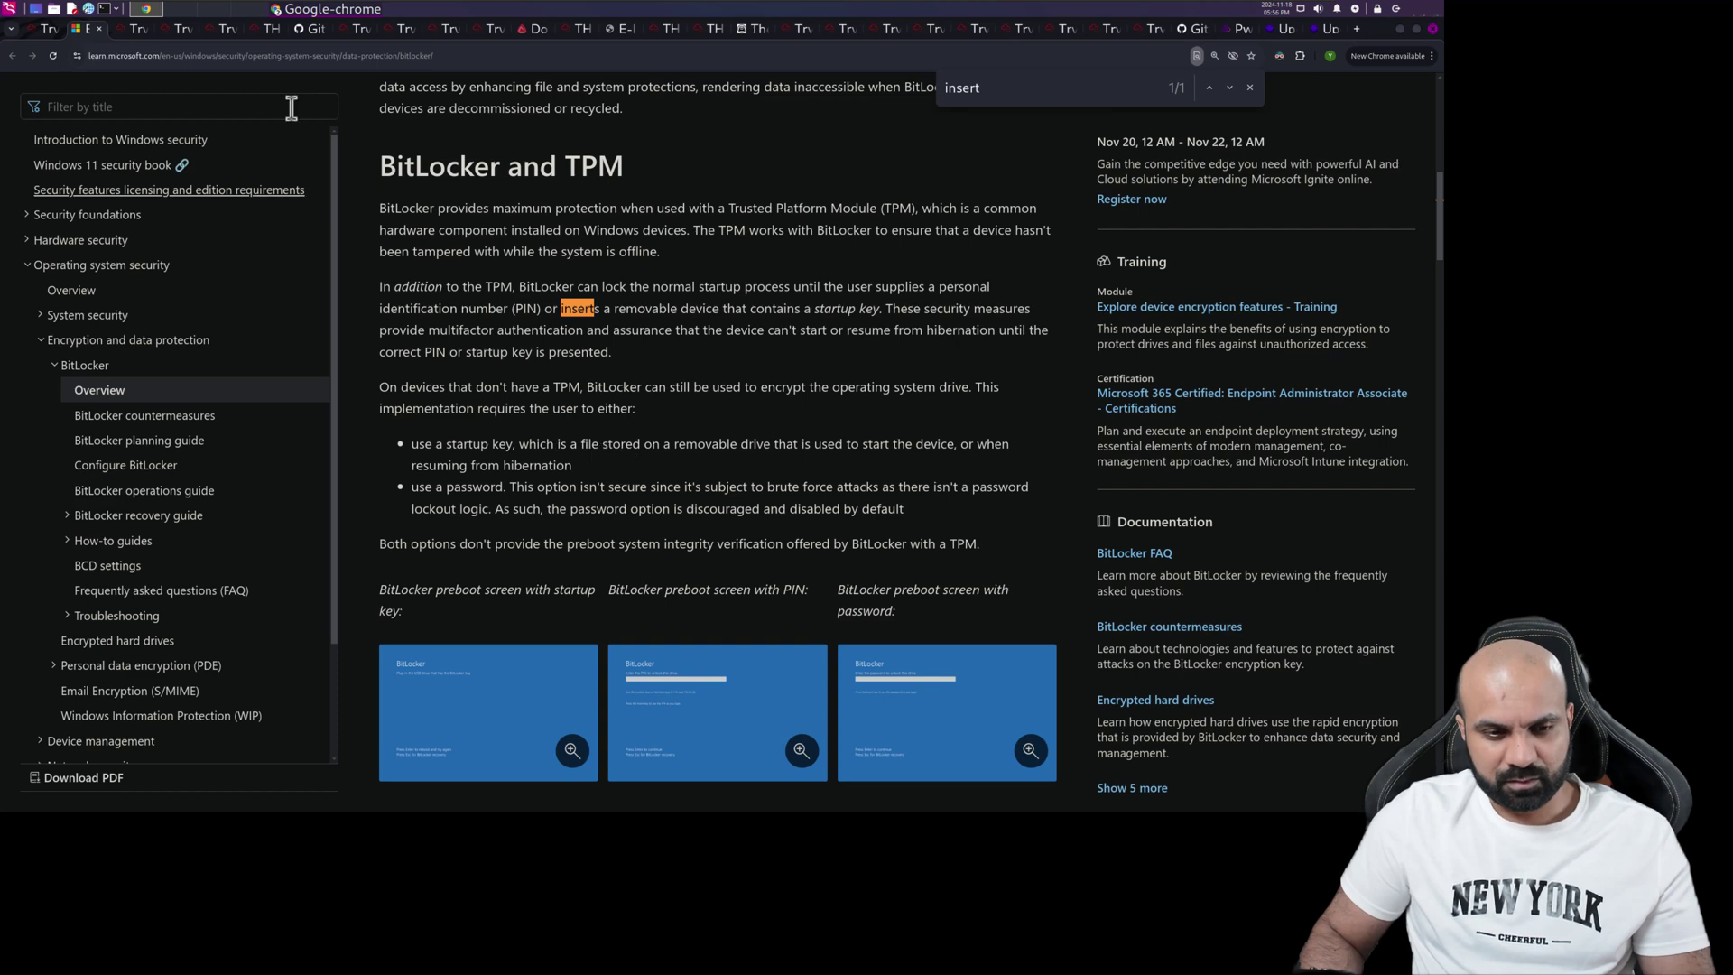
Try "the startup key" as the answer to Task 8's question about computers without TPM version 1.2 or later
click(45, 28)
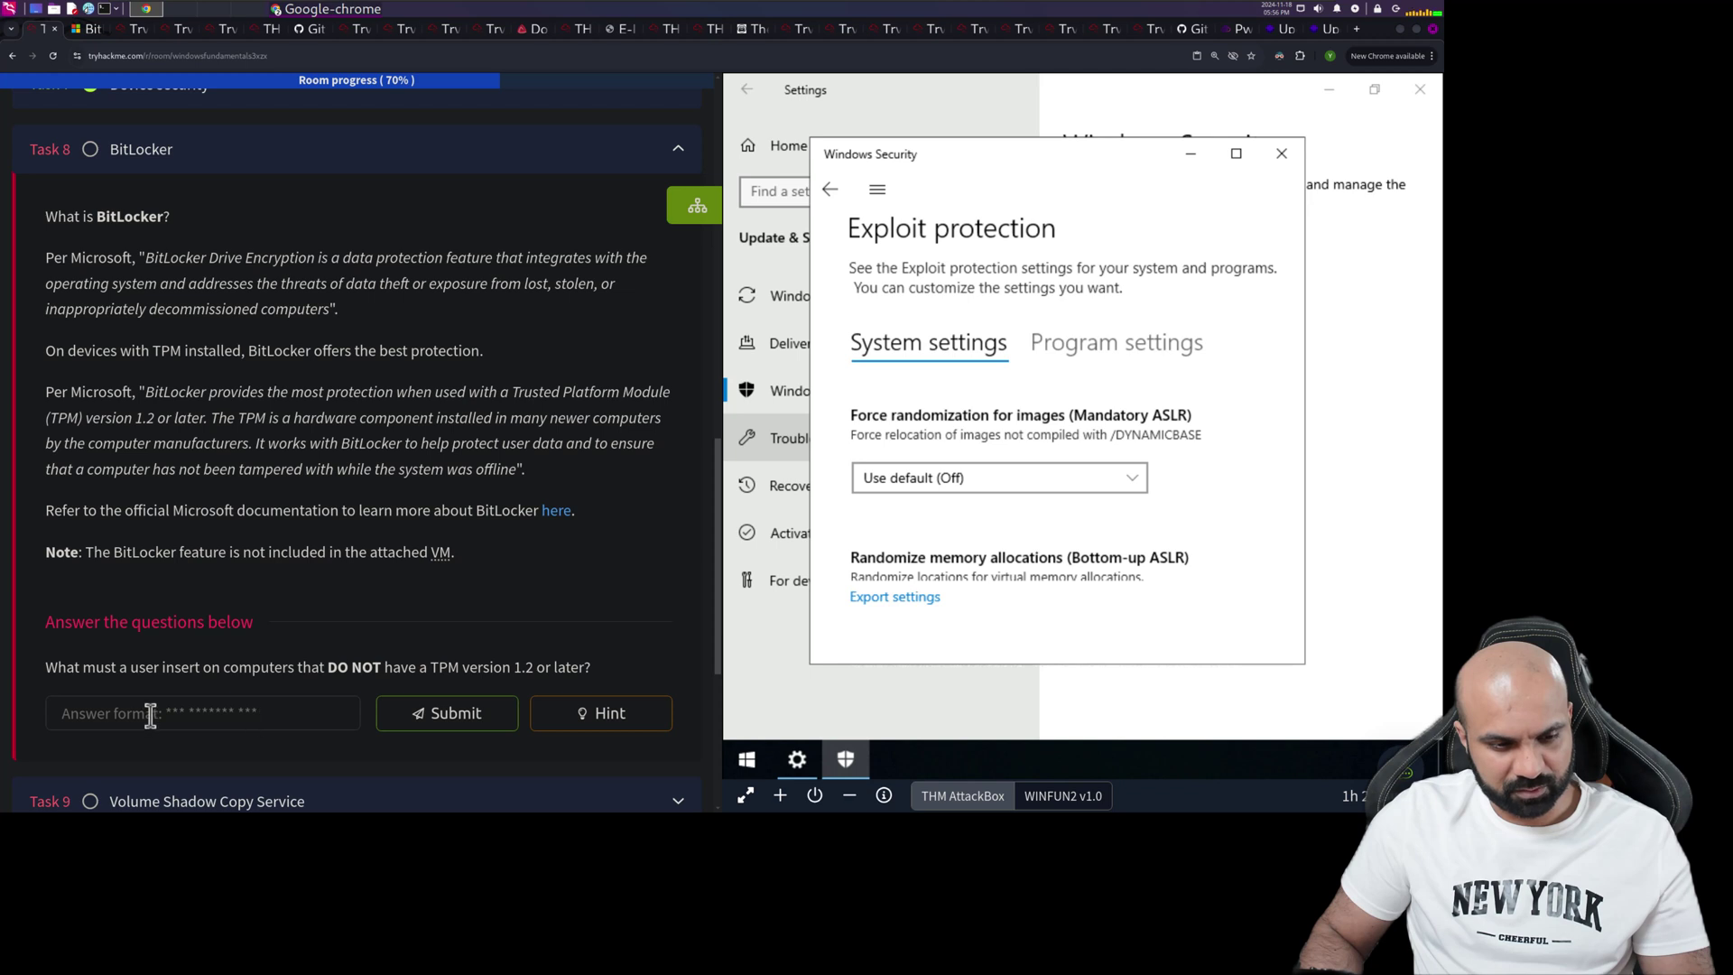
click(210, 709)
text(th)
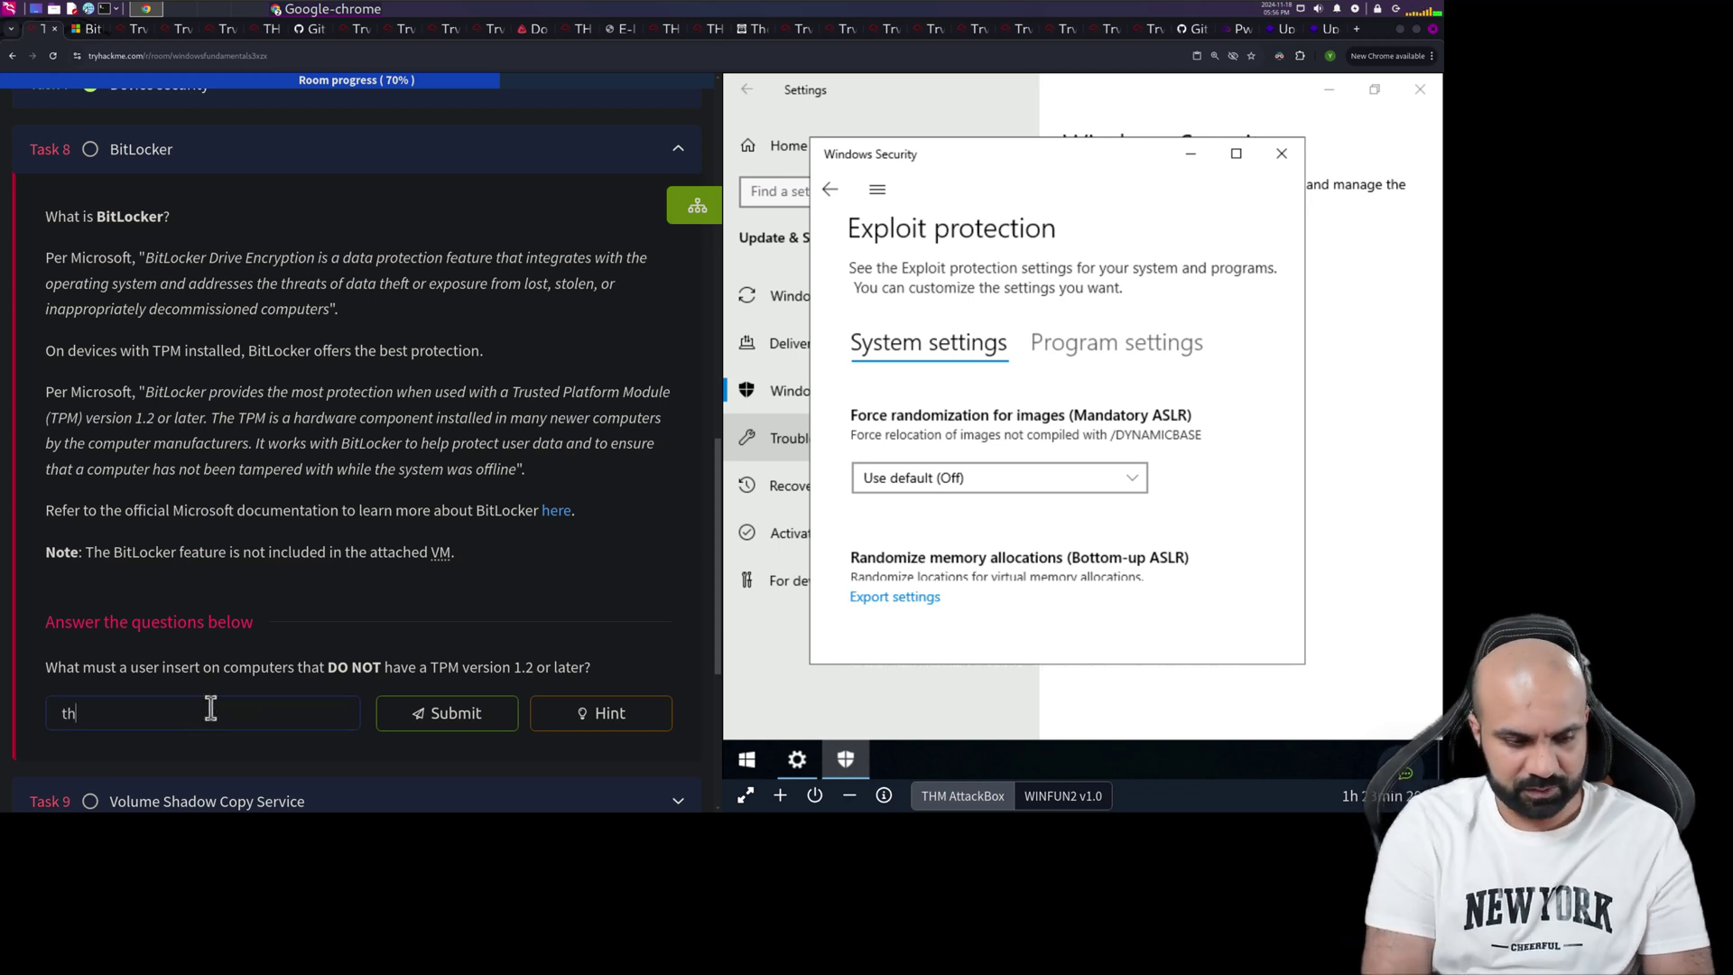
text(e startup key)
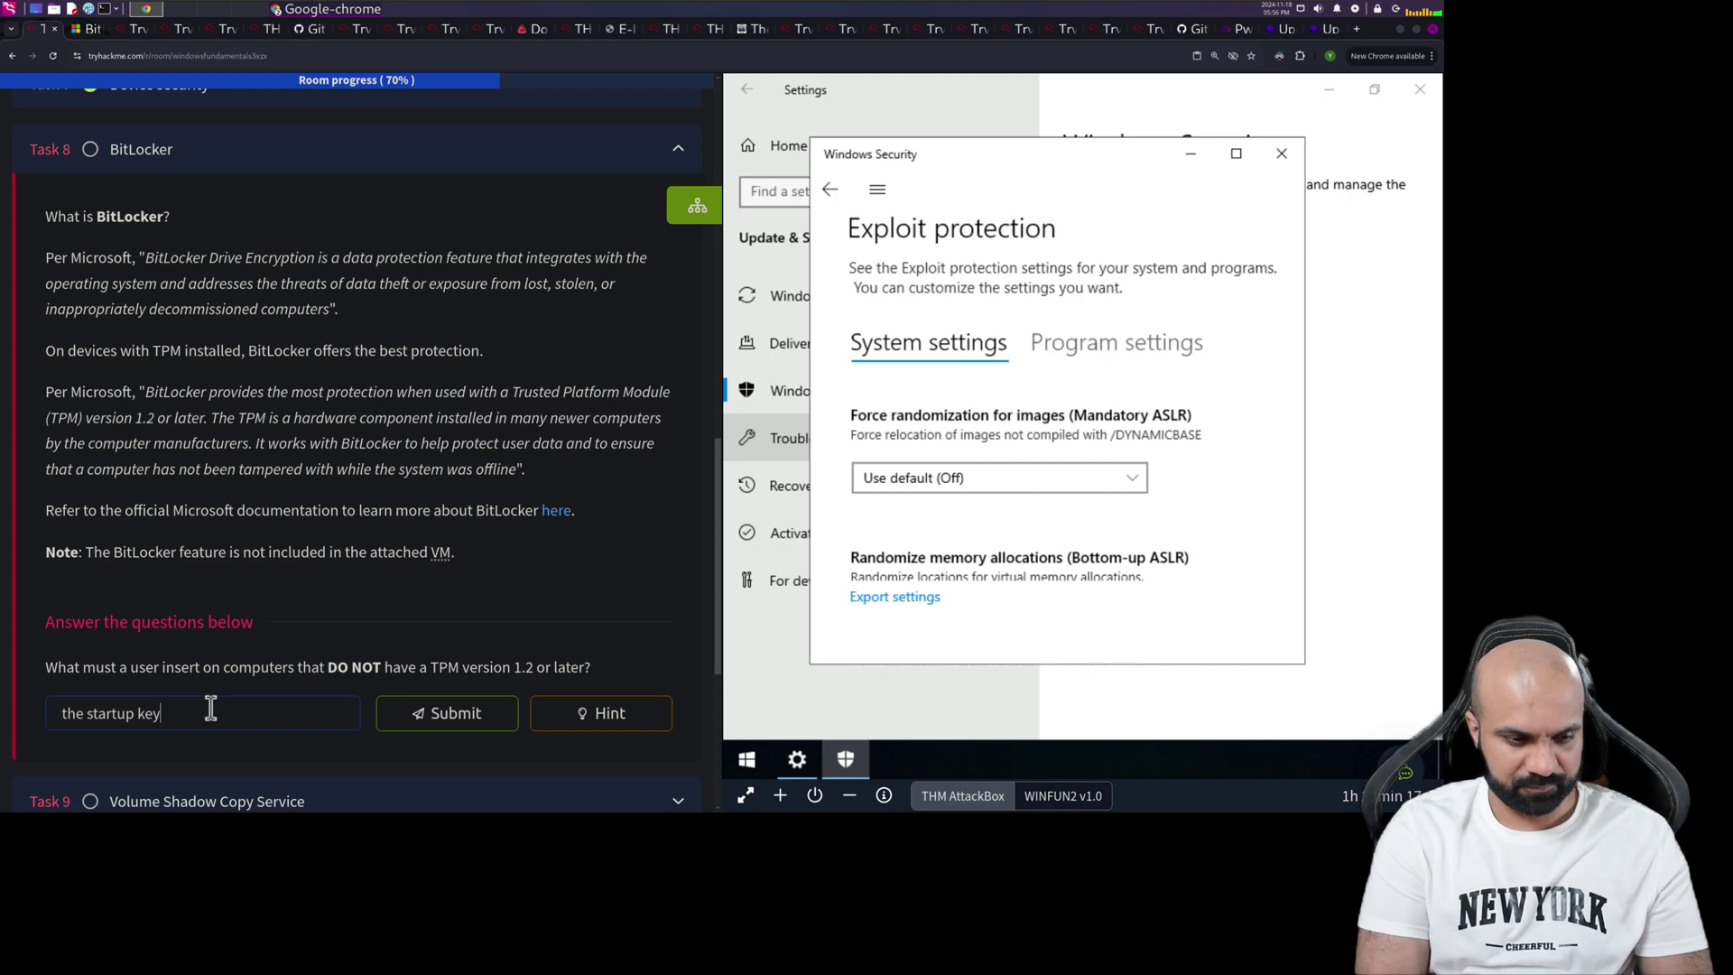
key(Return)
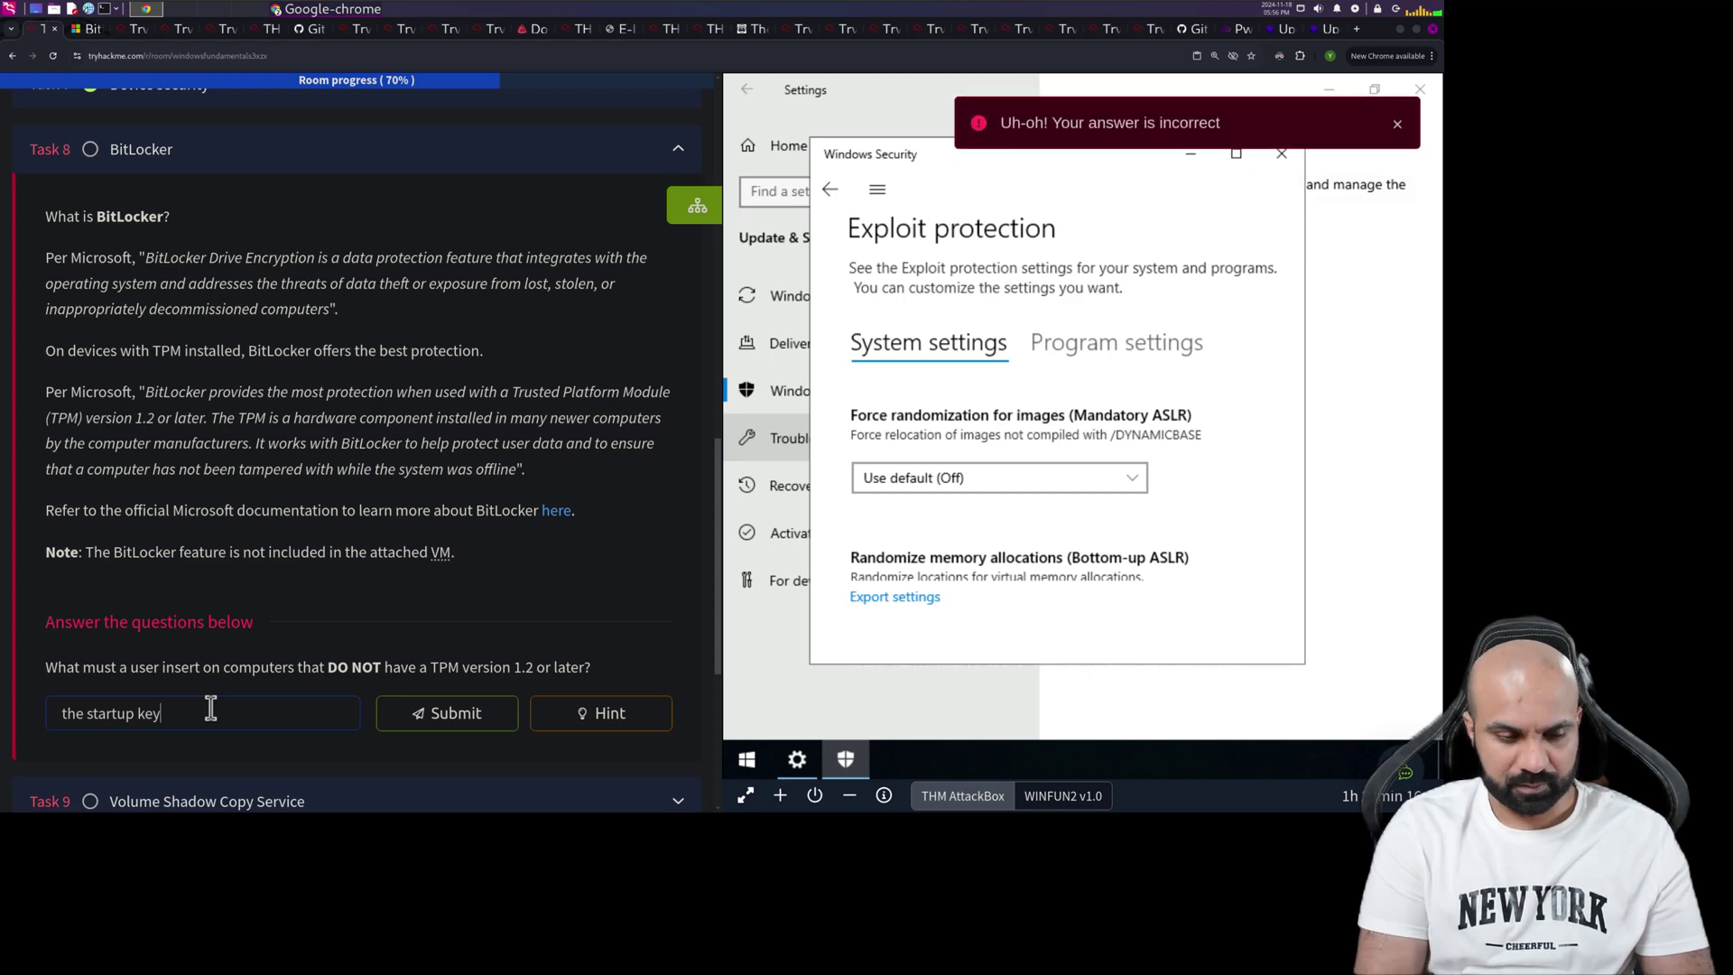
Examine the Microsoft BitLocker documentation from the TPM section through system and licensing requirements for what computers without a TPM need
click(89, 28)
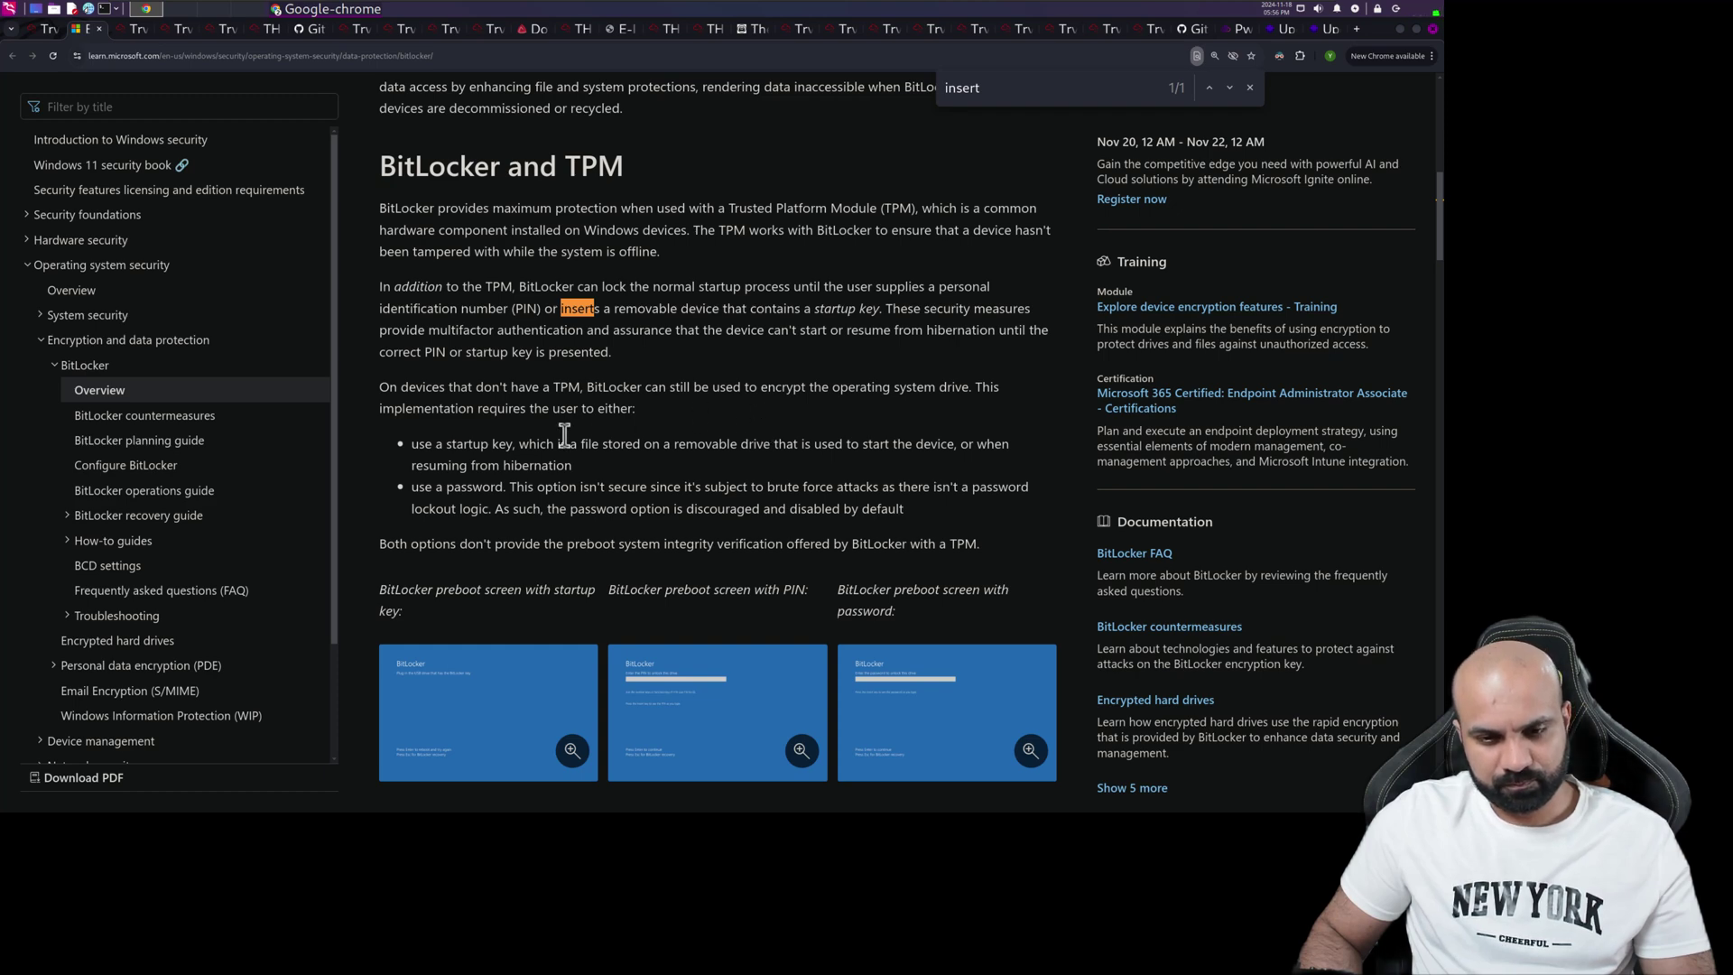
scroll(564, 435, down, 2)
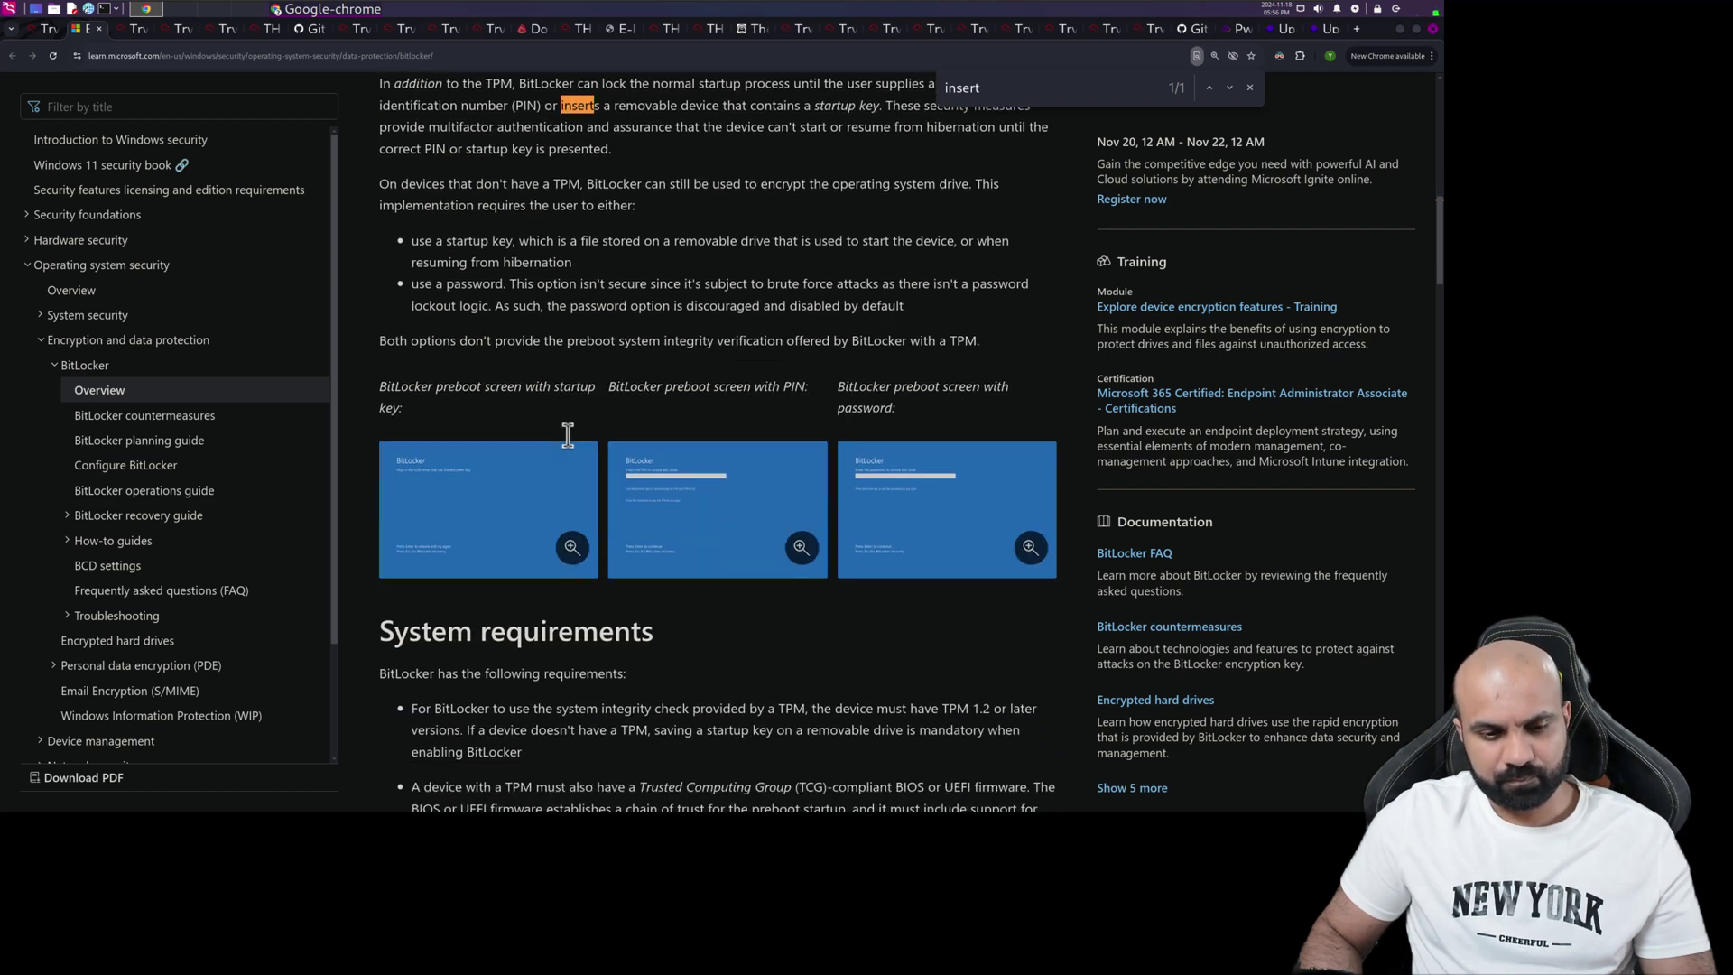
scroll(568, 435, down, 3)
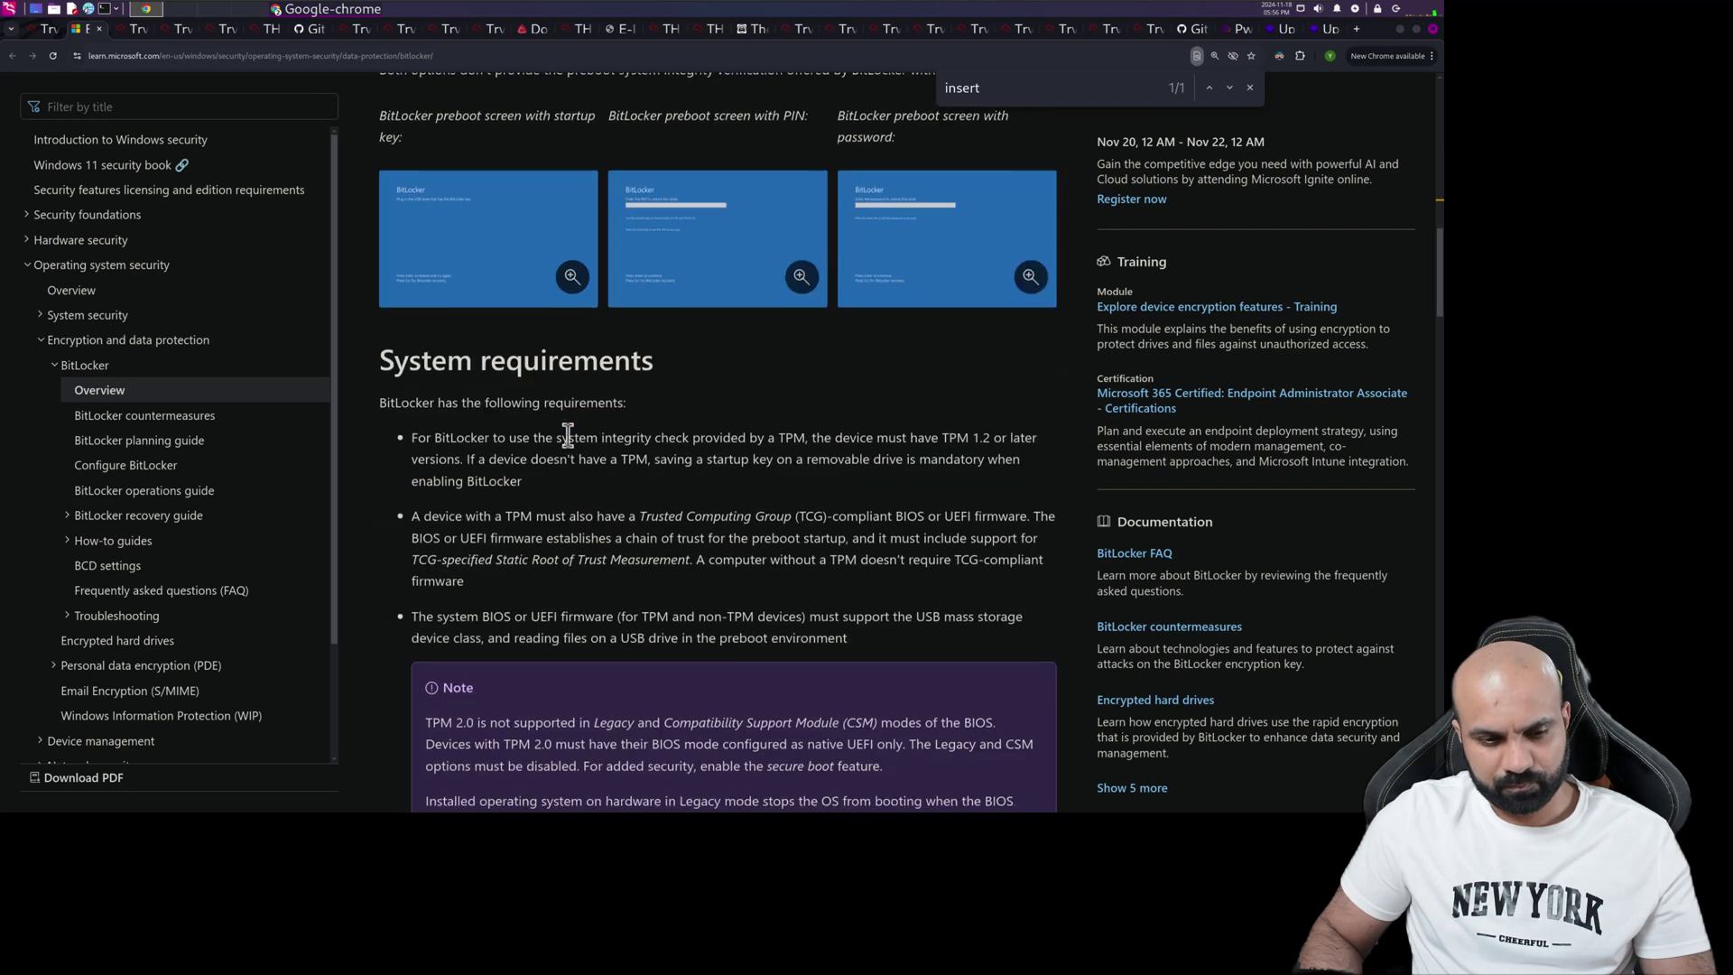
scroll(567, 435, down, 4)
scroll(568, 437, down, 7)
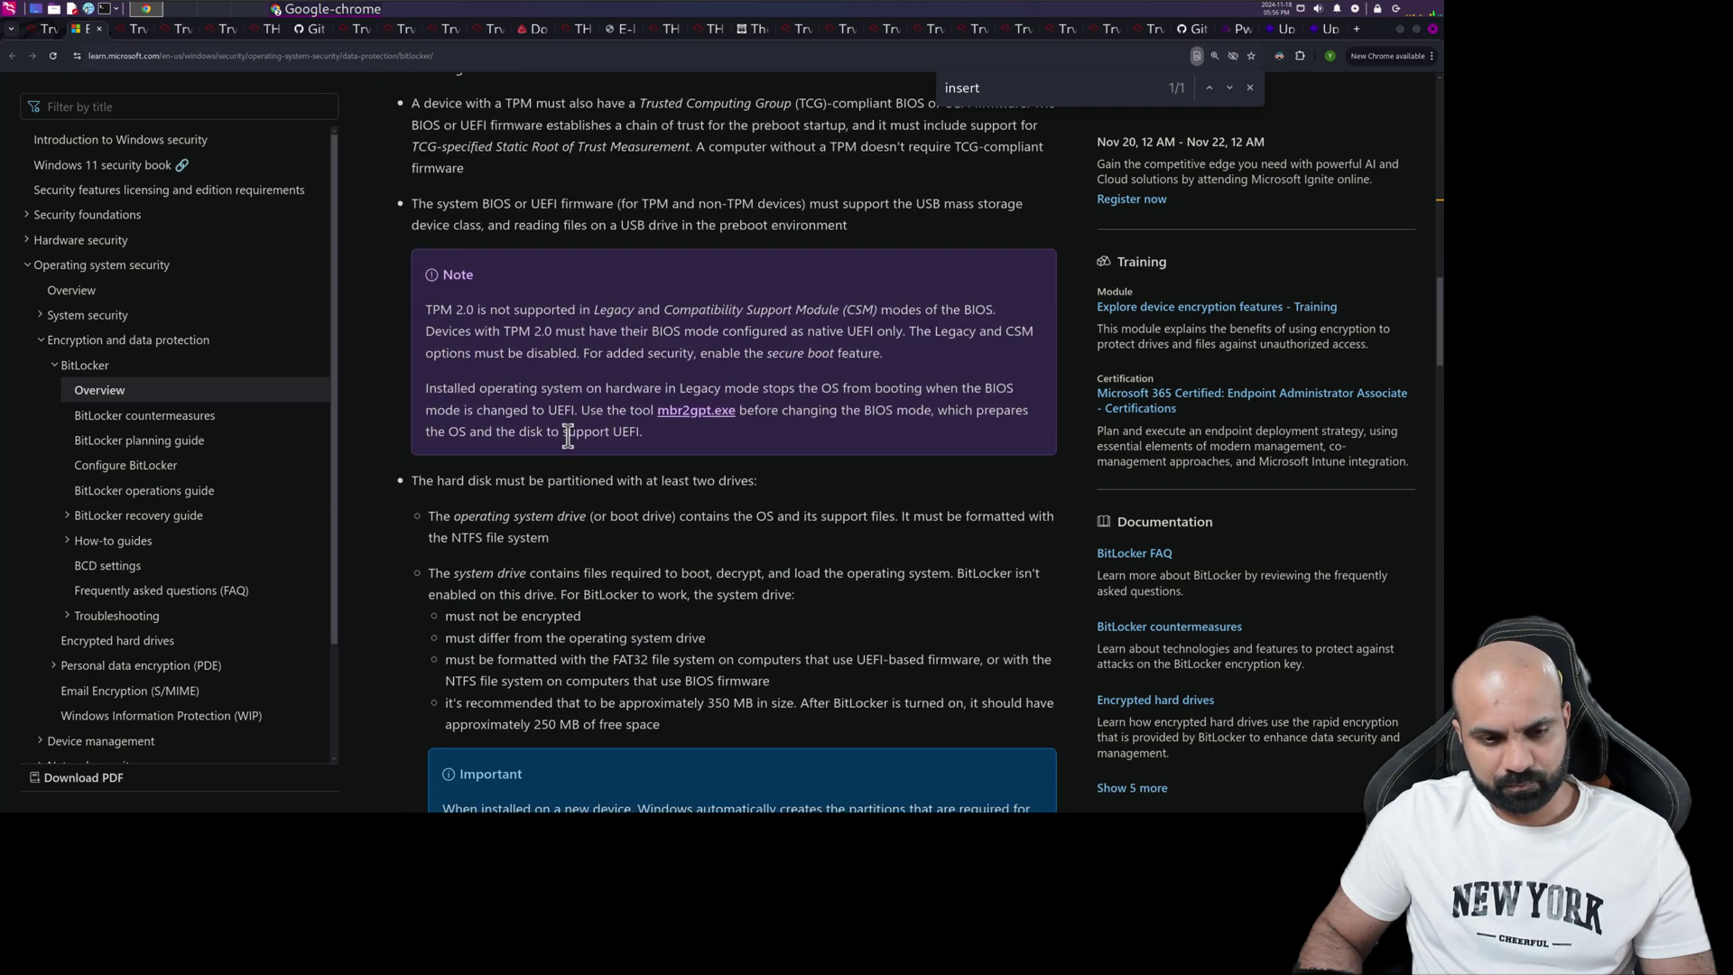
scroll(568, 436, down, 5)
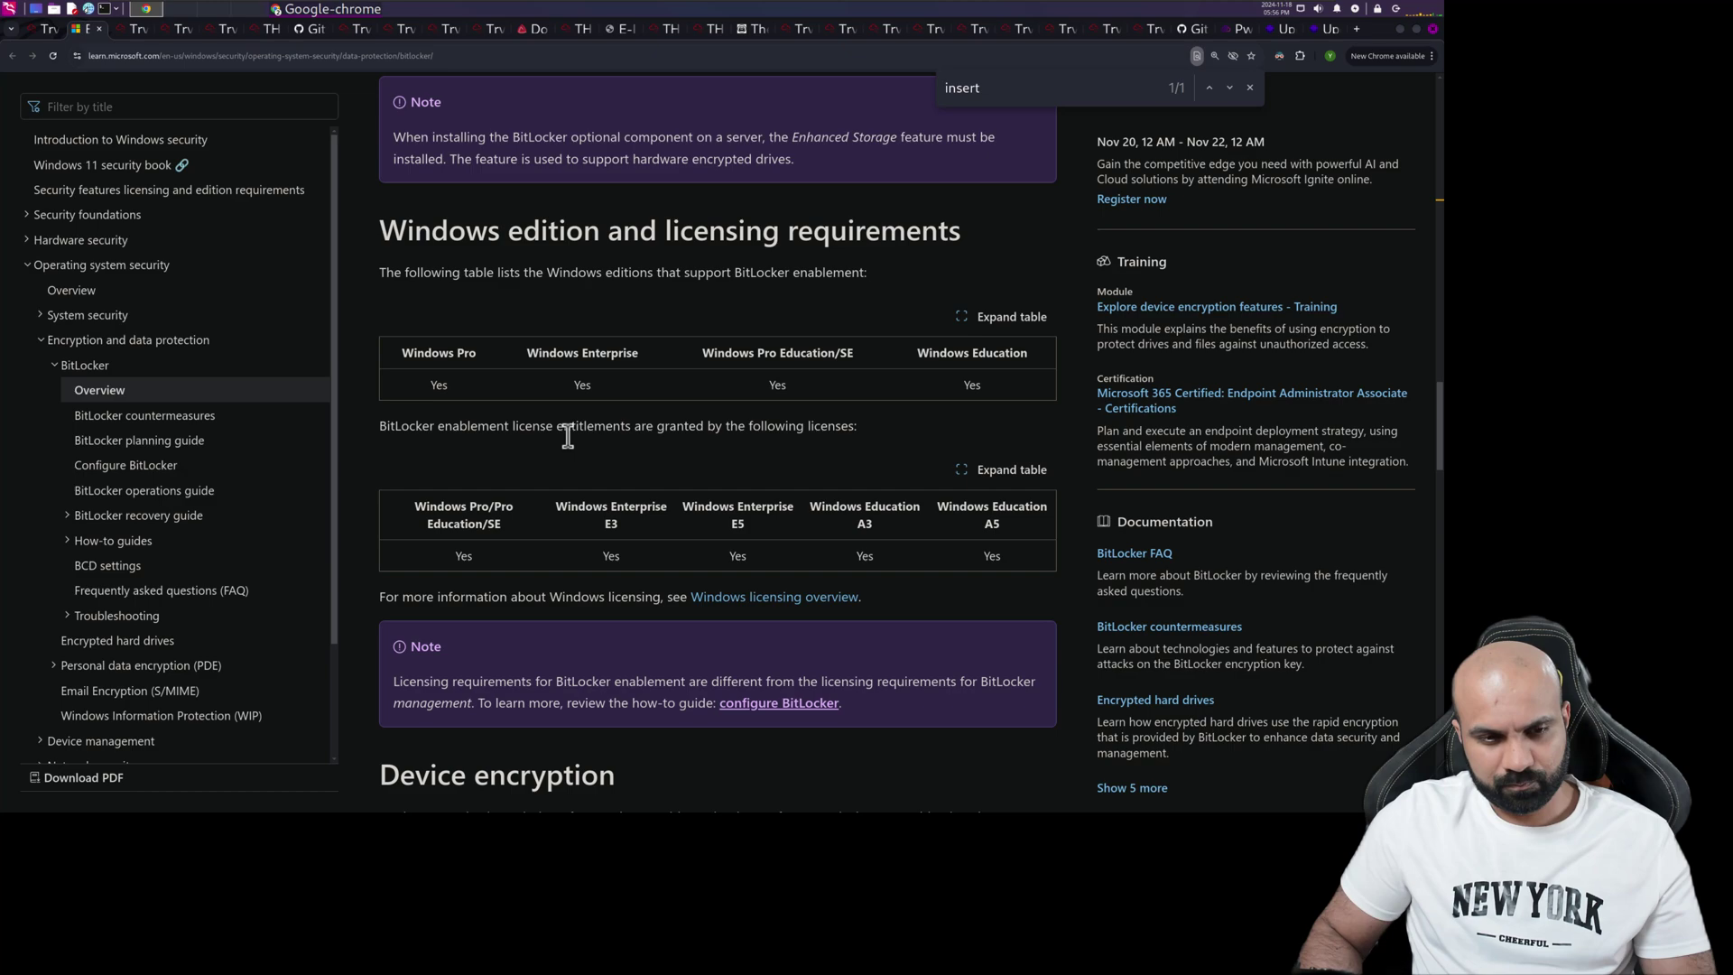
scroll(568, 437, down, 5)
scroll(568, 435, up, 20)
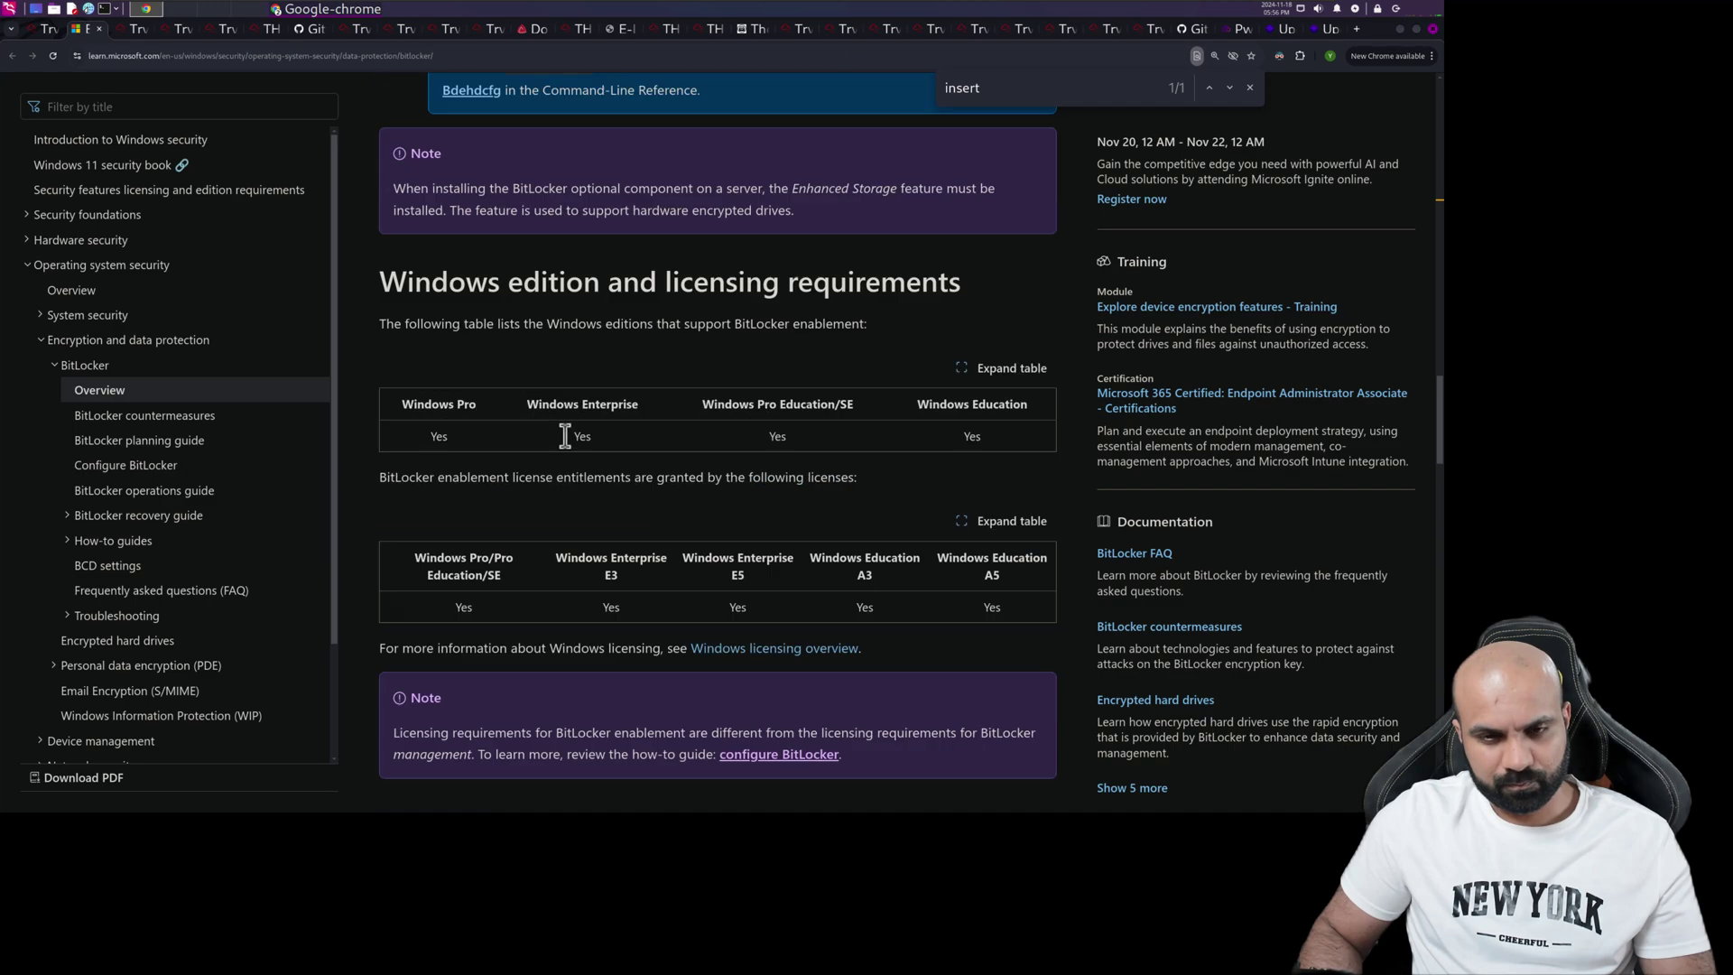
scroll(565, 436, up, 2)
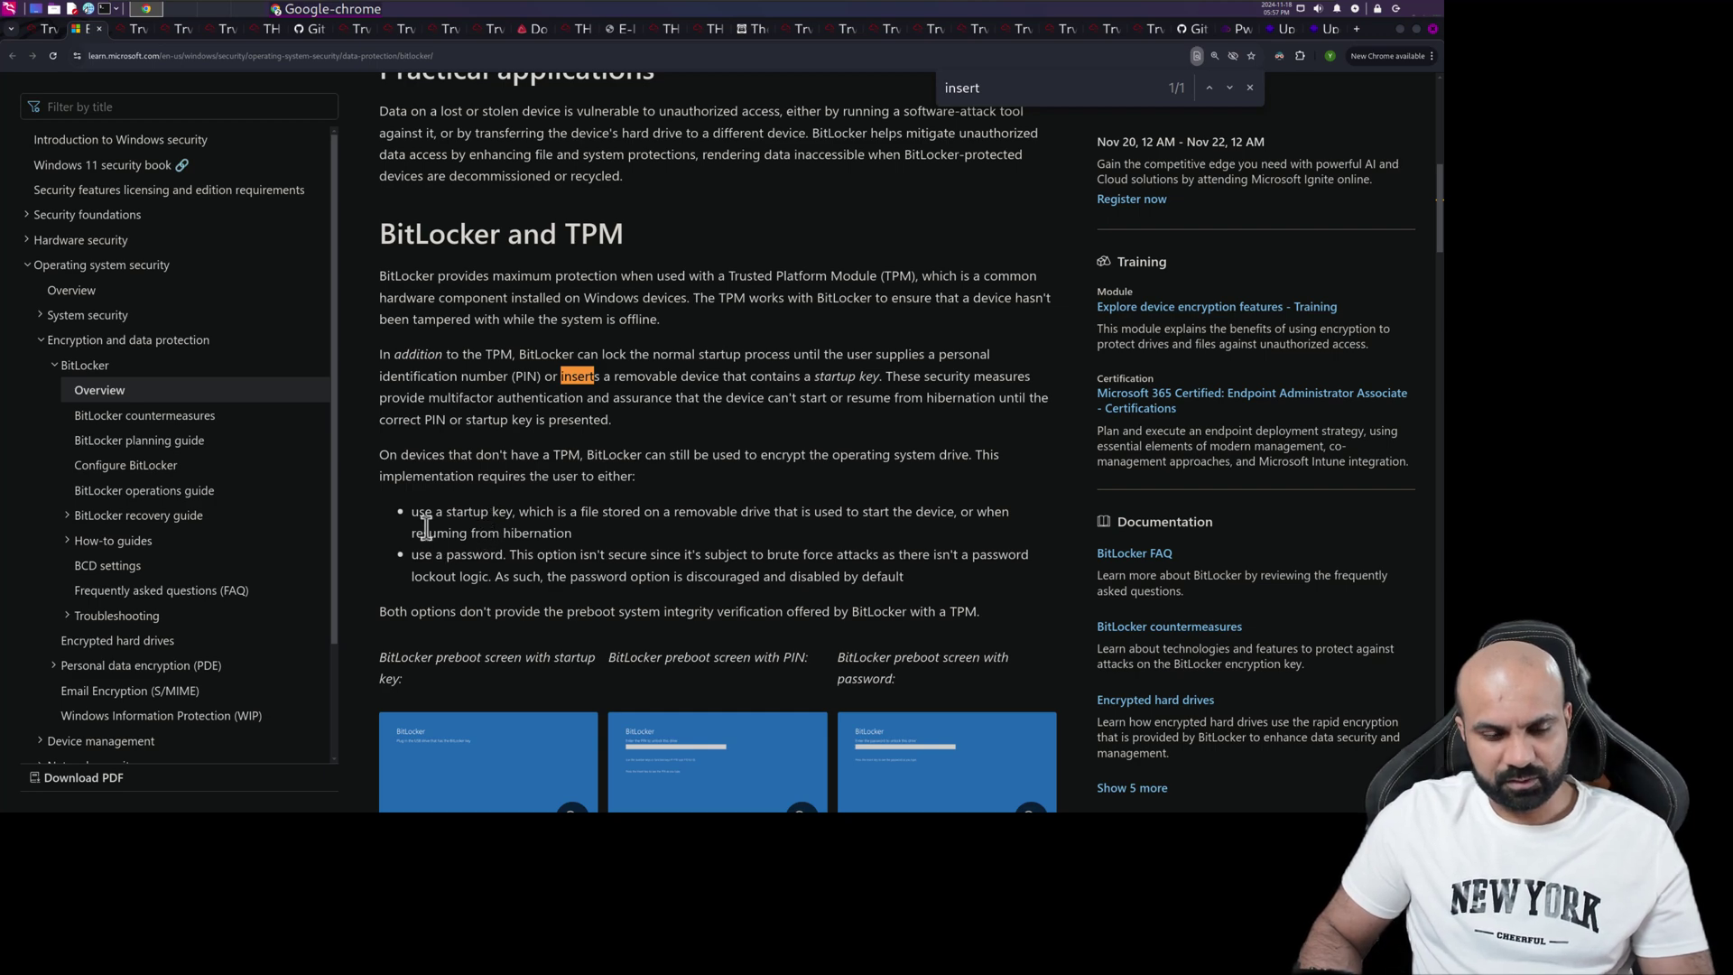
Return to the TryHackMe room and try "use startup key" as the answer to Task 8's BitLocker question
click(40, 29)
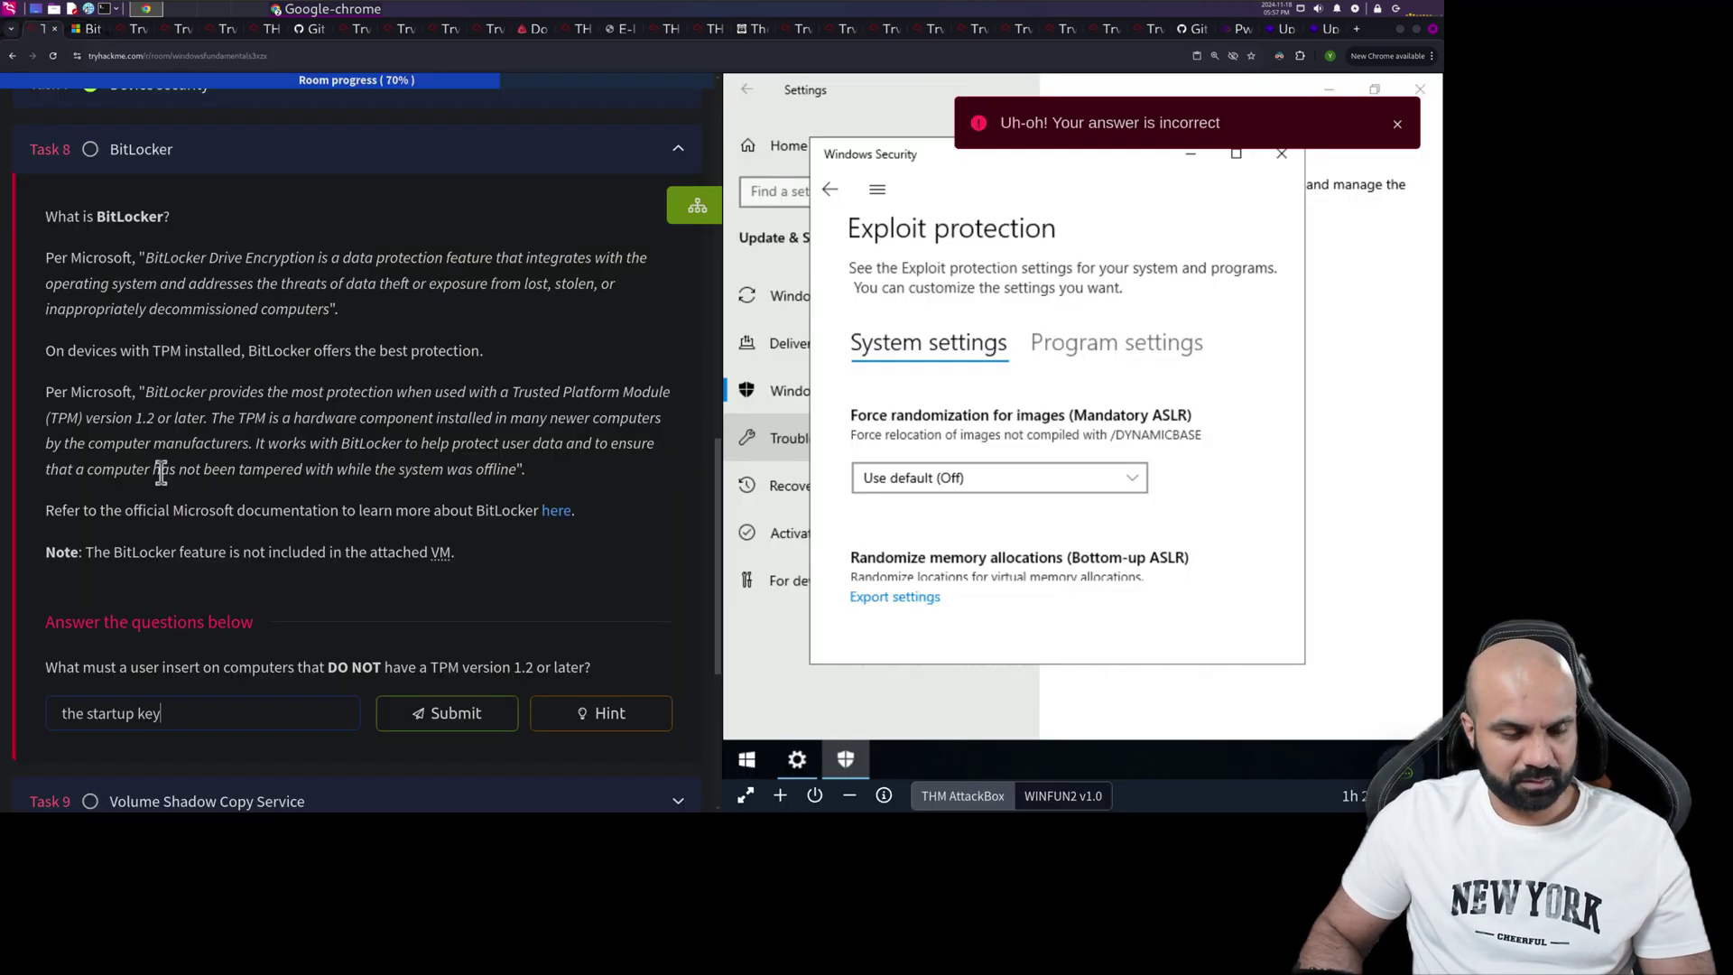
double_click(72, 713)
text(use)
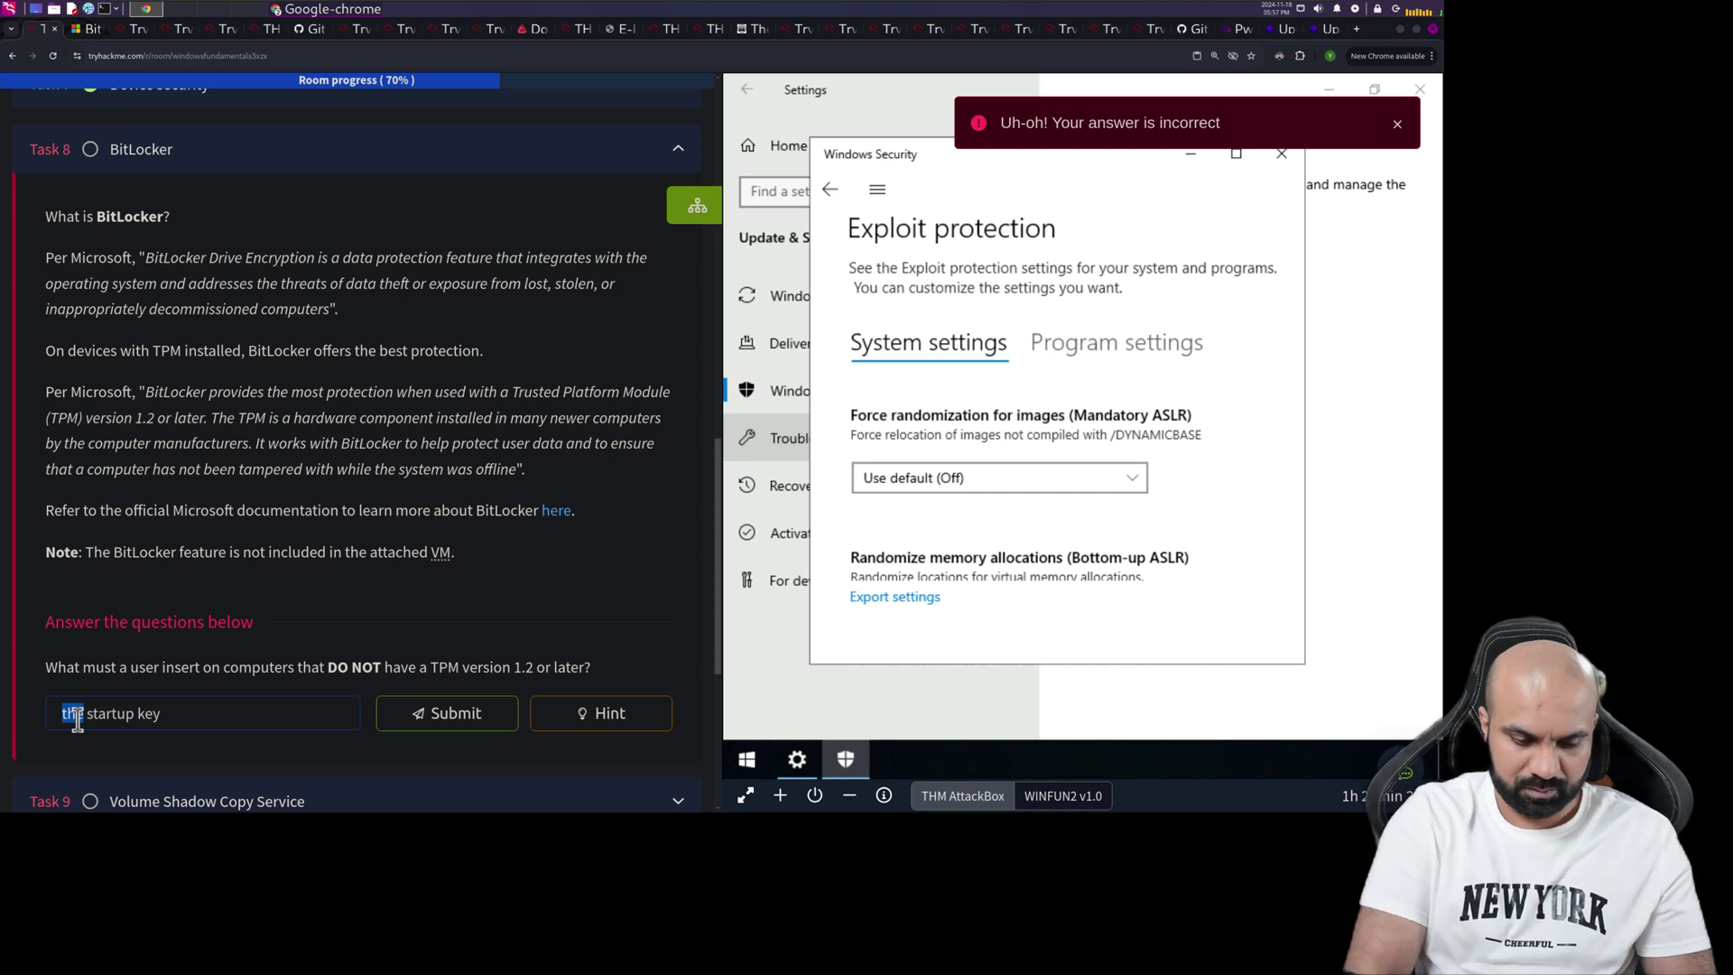
key(Return)
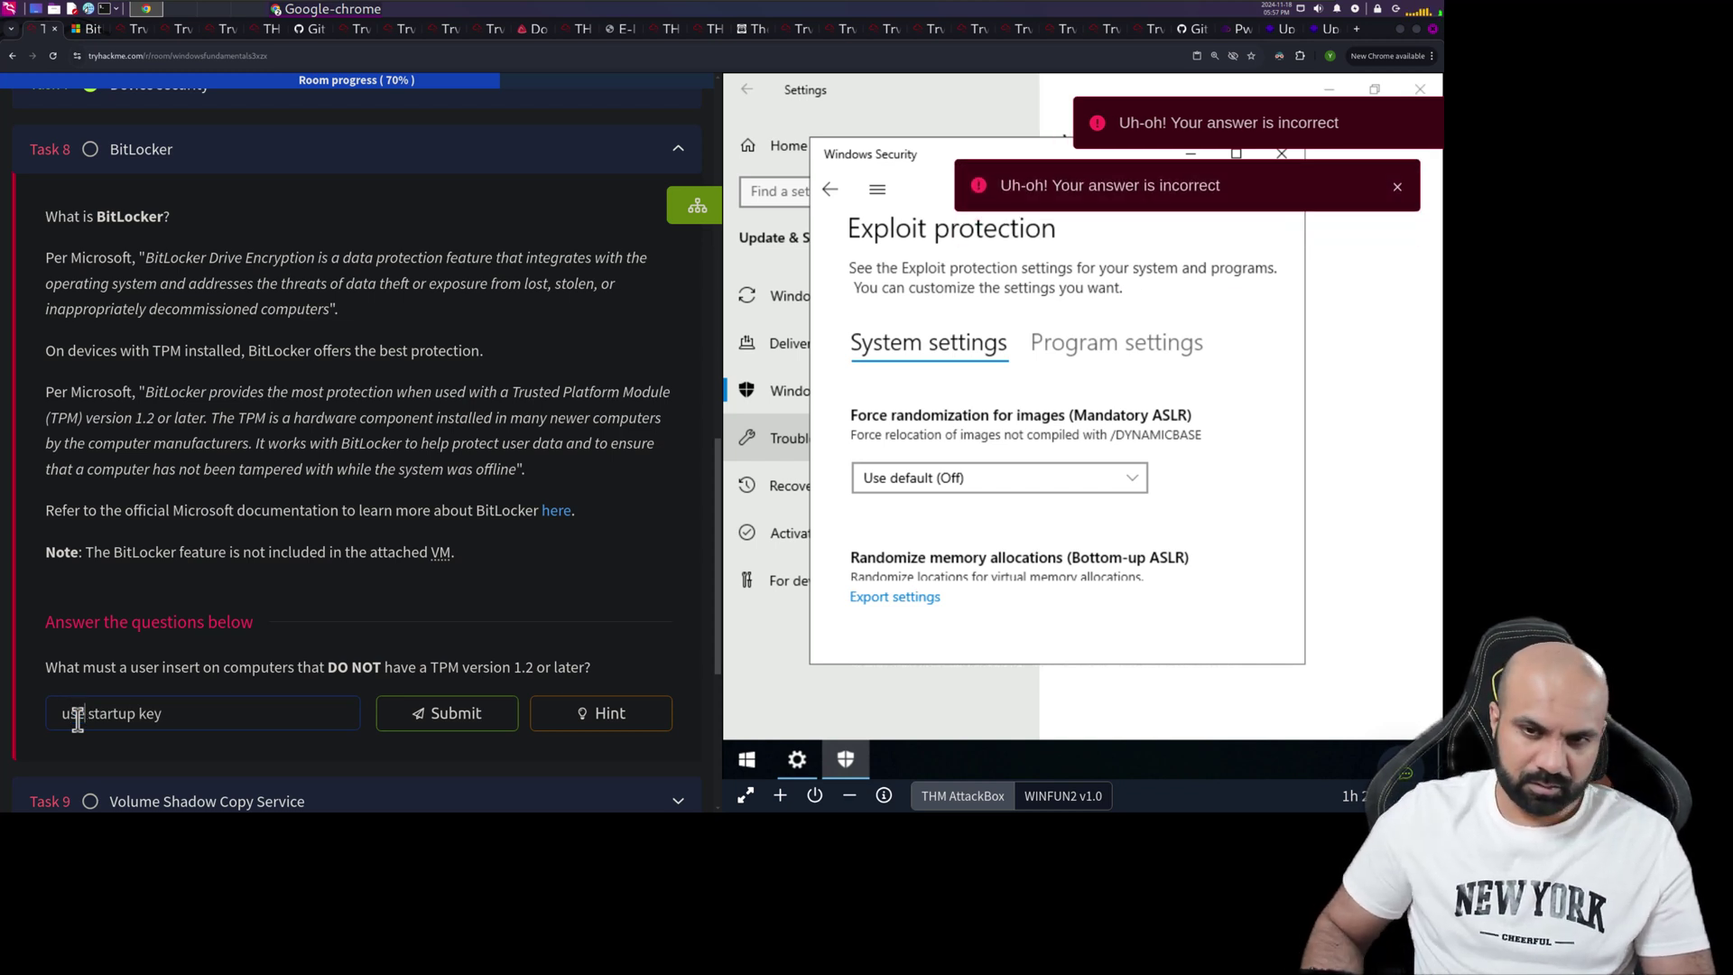
View Task 8's hint again and close it, then search the Microsoft BitLocker documentation page for "1.2"
click(578, 713)
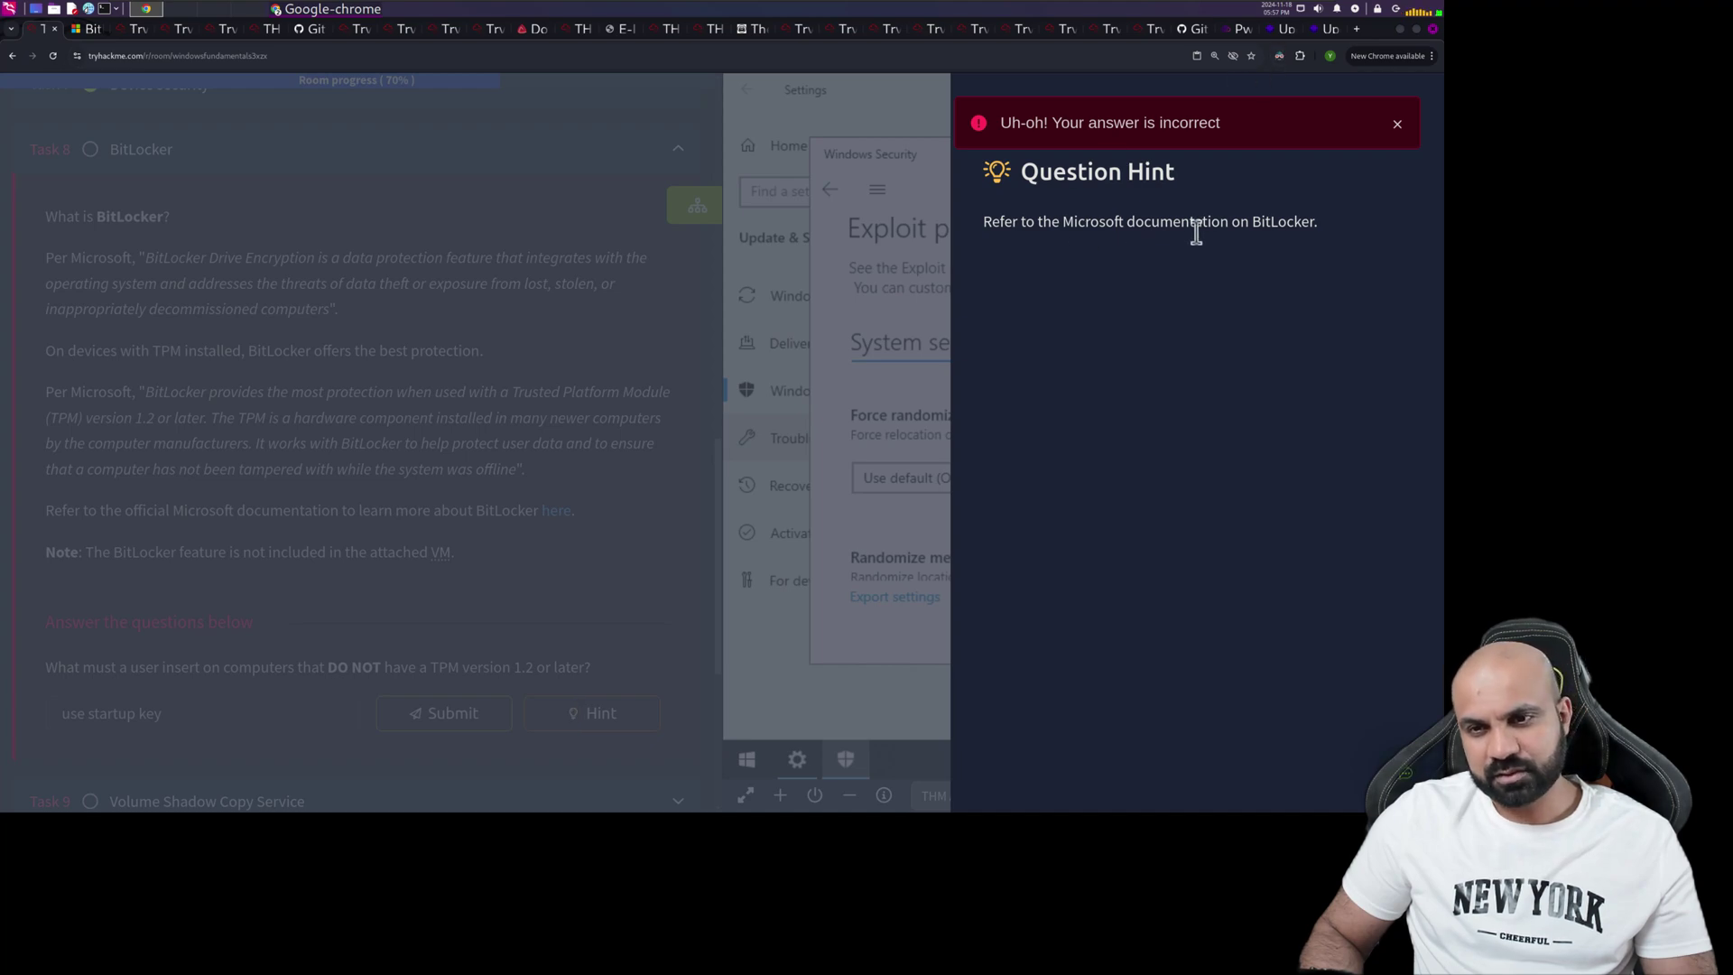
click(525, 474)
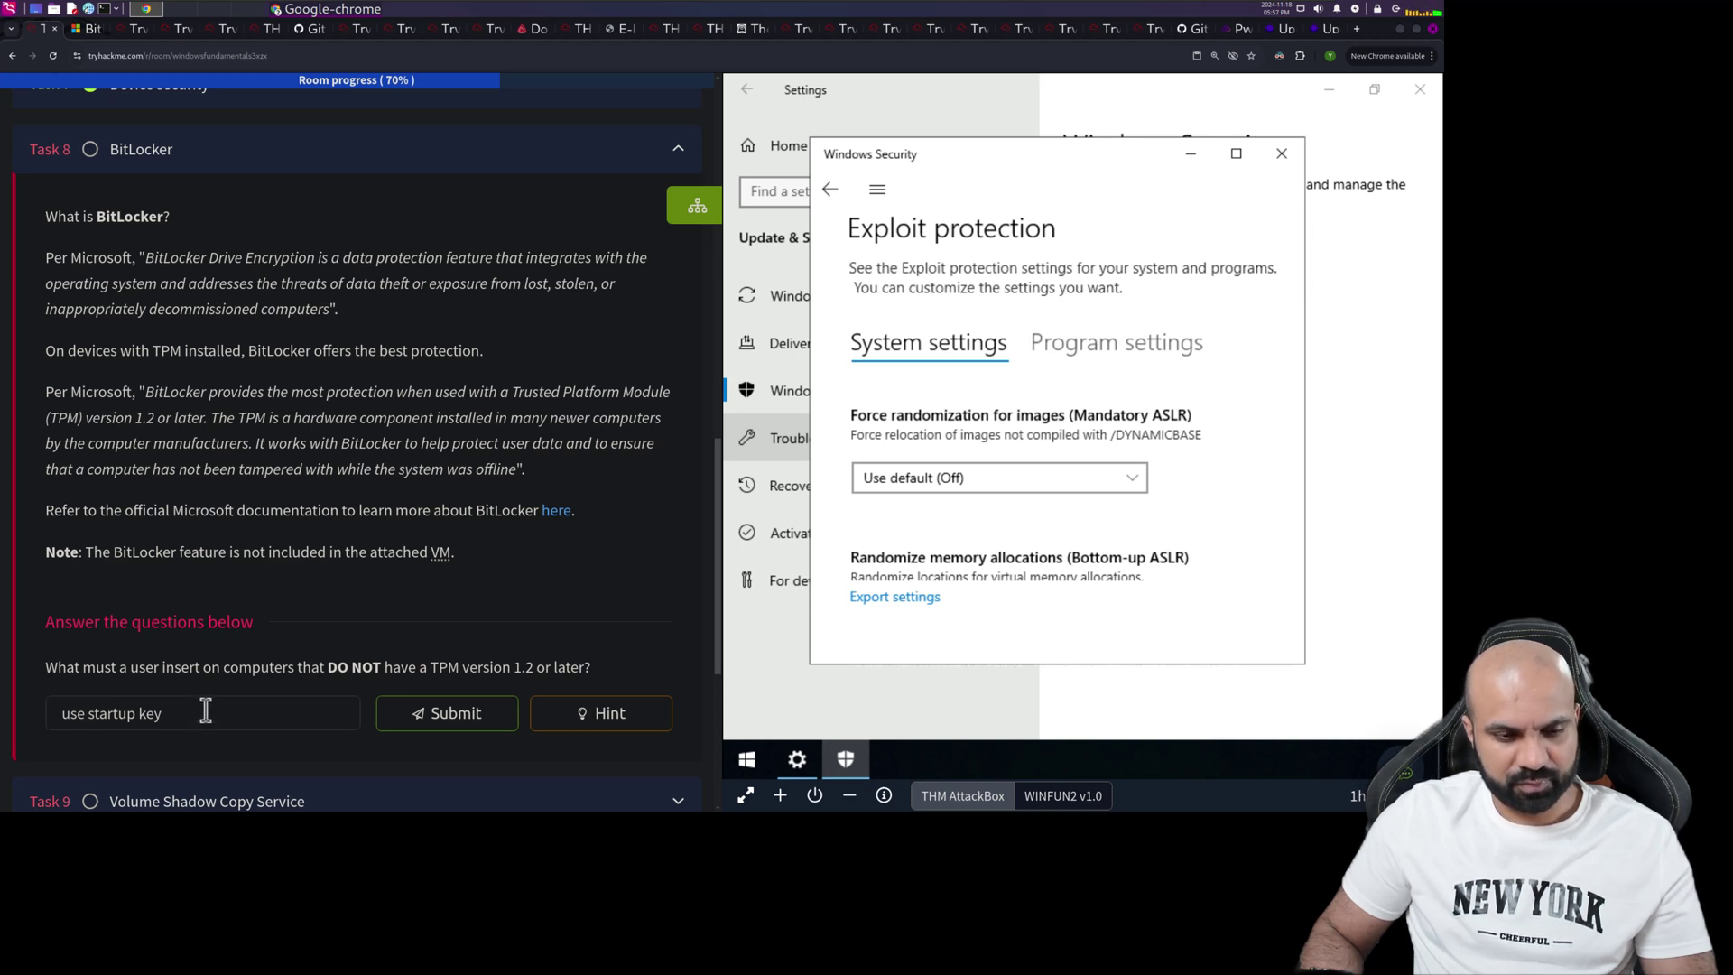
click(88, 28)
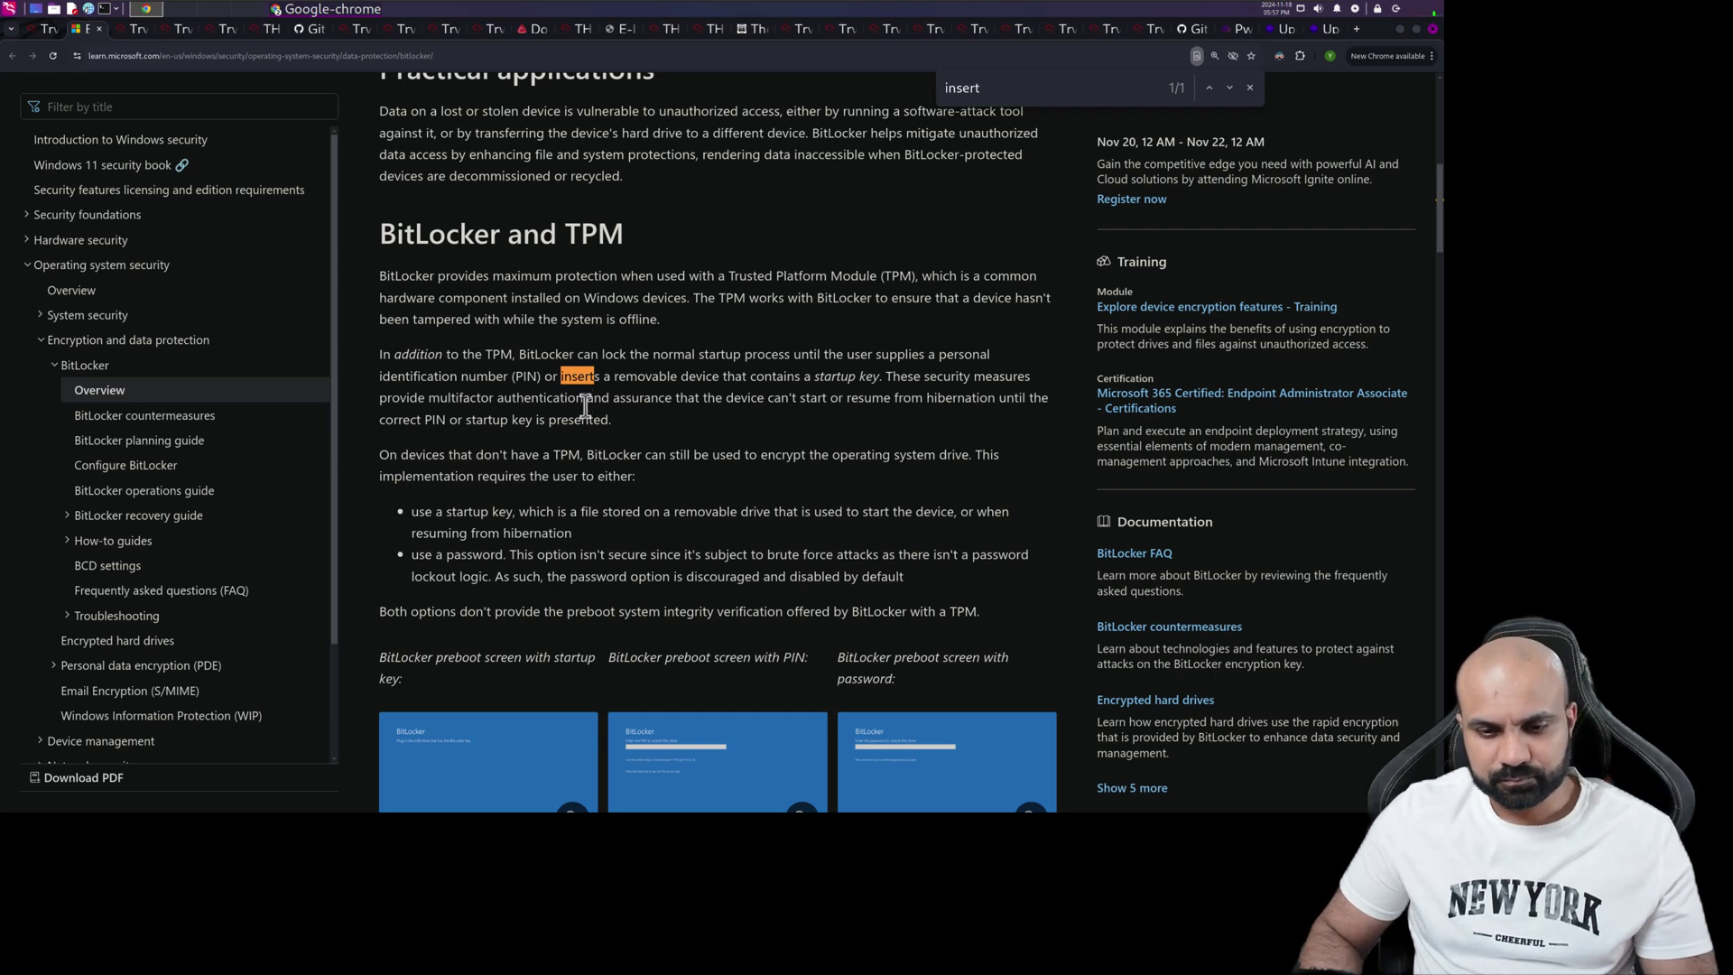
scroll(582, 406, up, 5)
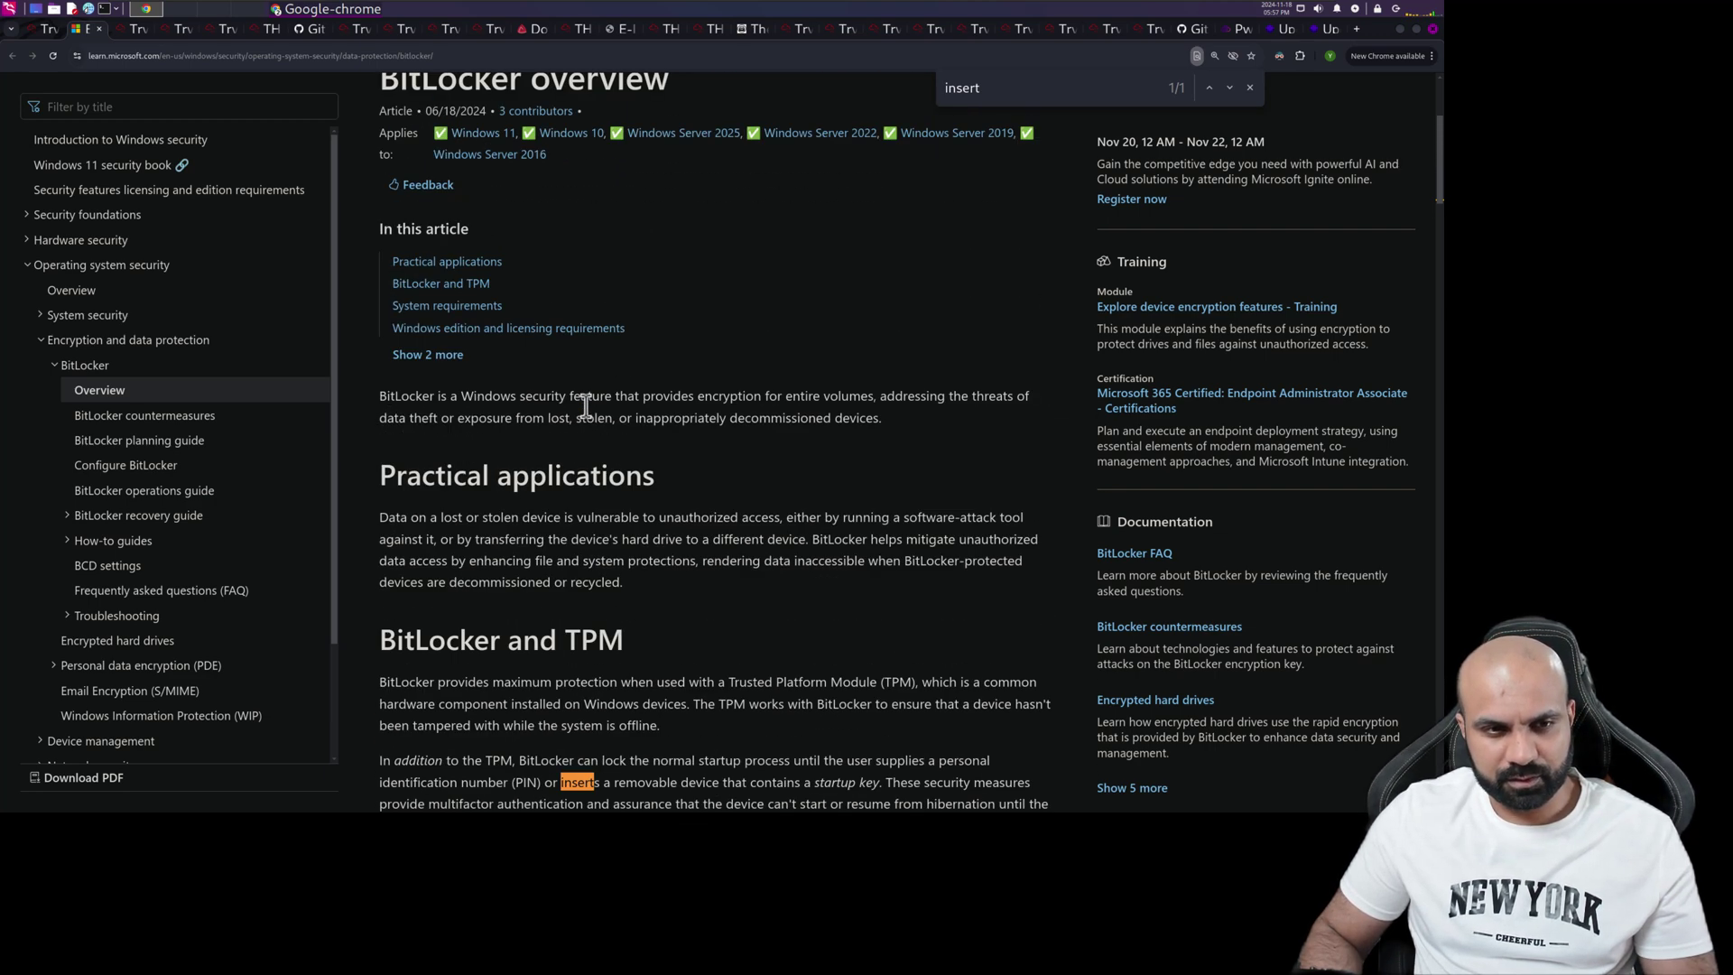
drag(1009, 93, 885, 93)
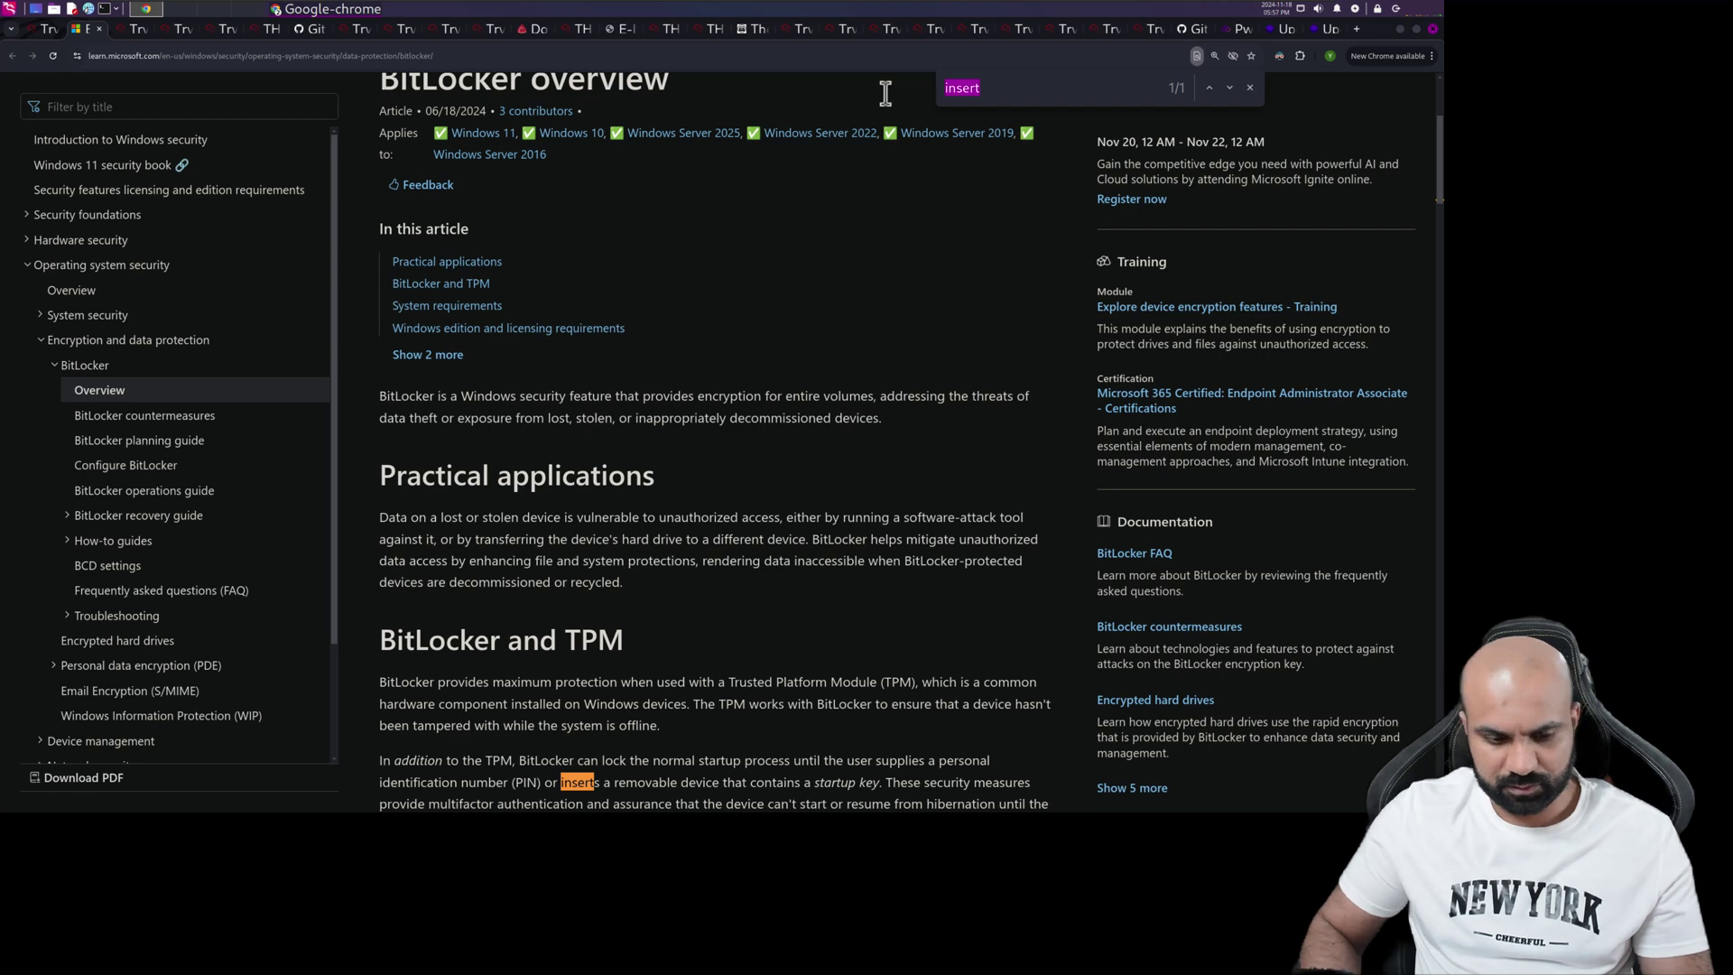
text(i.2)
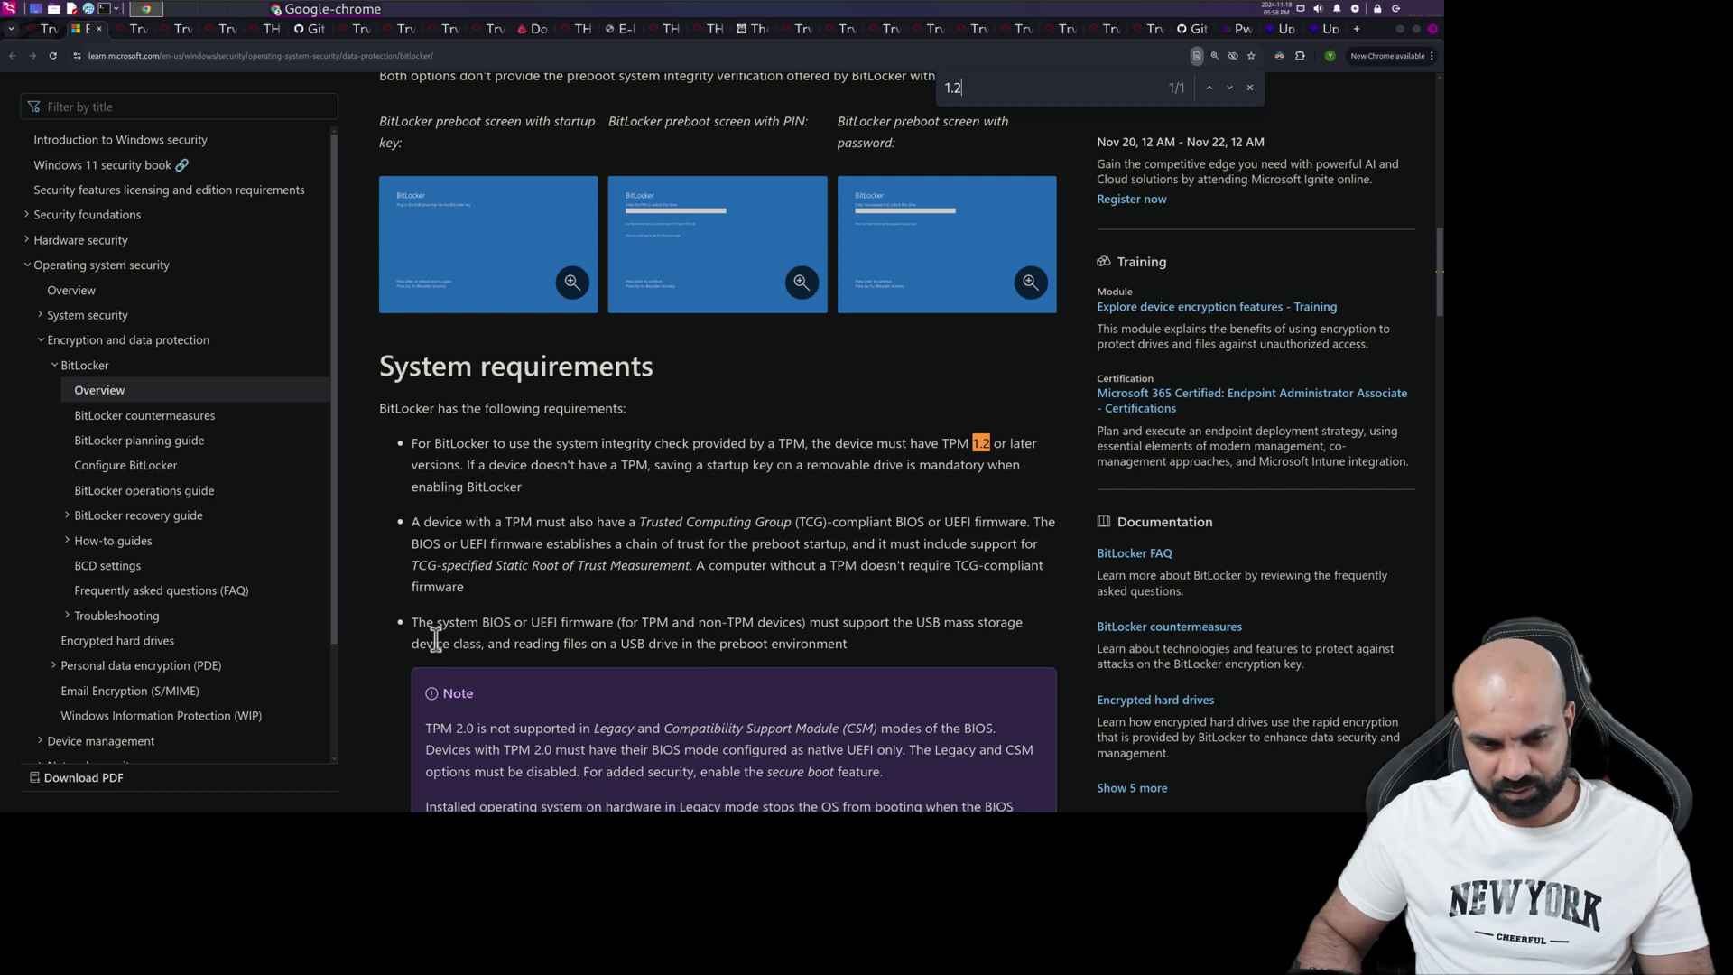
Read the BitLocker overview from System requirements to Next steps for non-TPM instructions, then return to the TPM 1.2 requirement
scroll(436, 639, down, 1)
scroll(582, 576, down, 2)
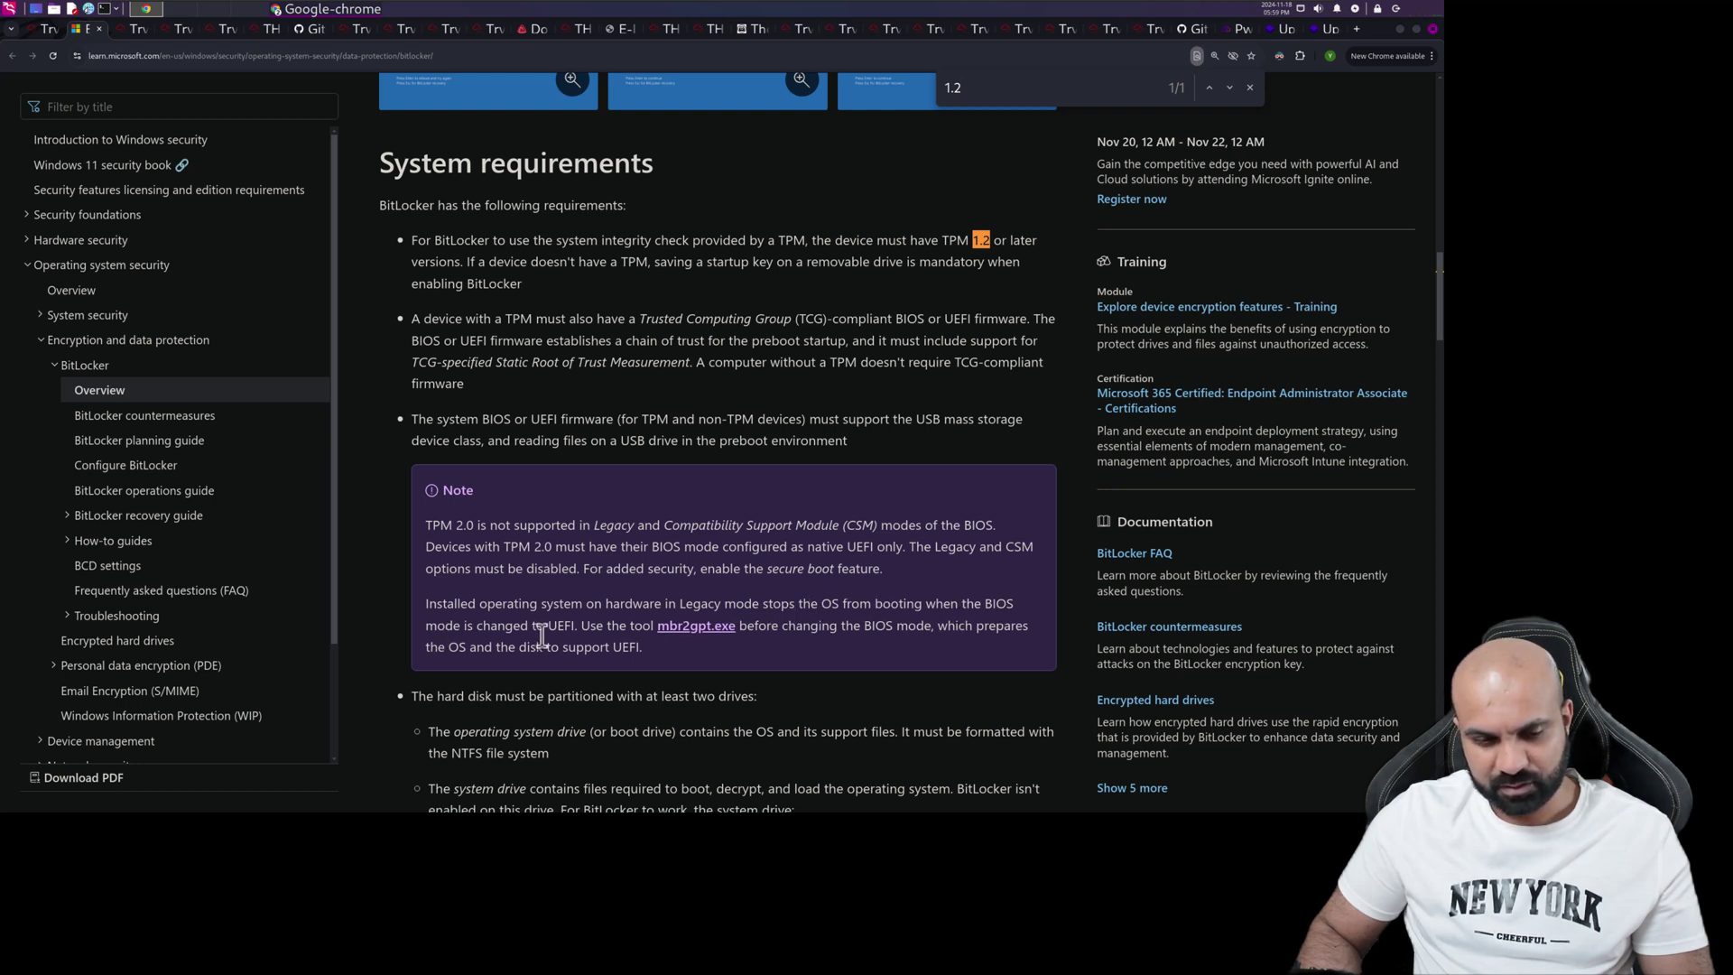
scroll(664, 690, down, 2)
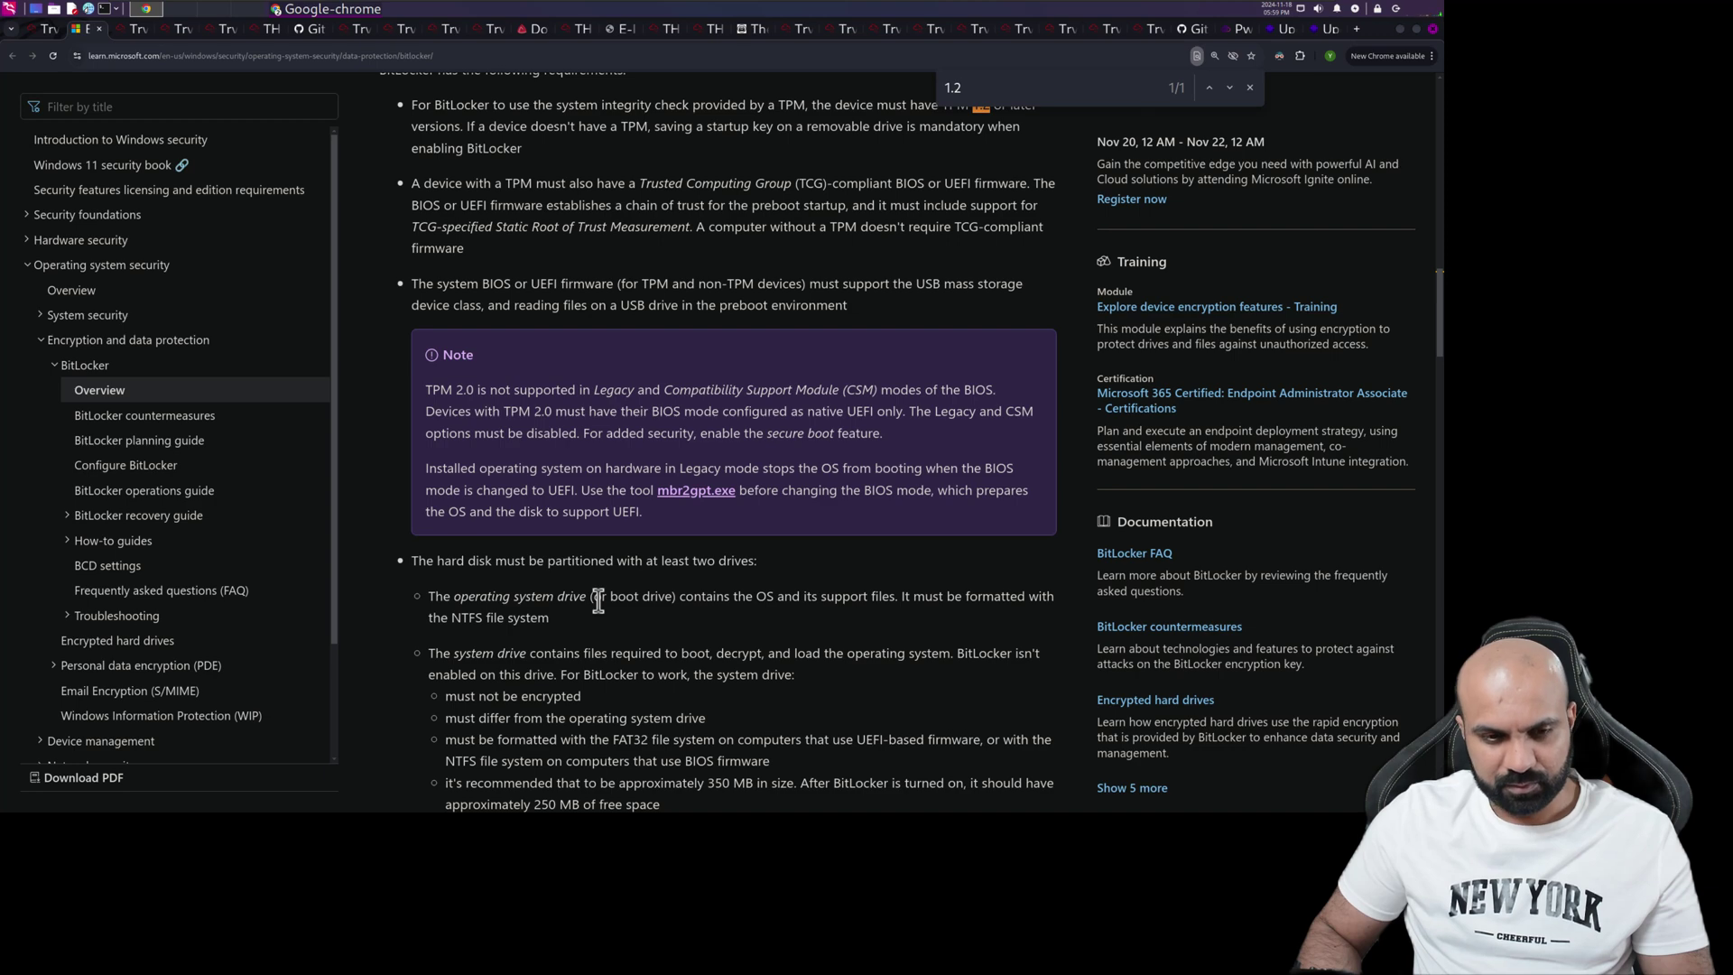
scroll(599, 602, down, 3)
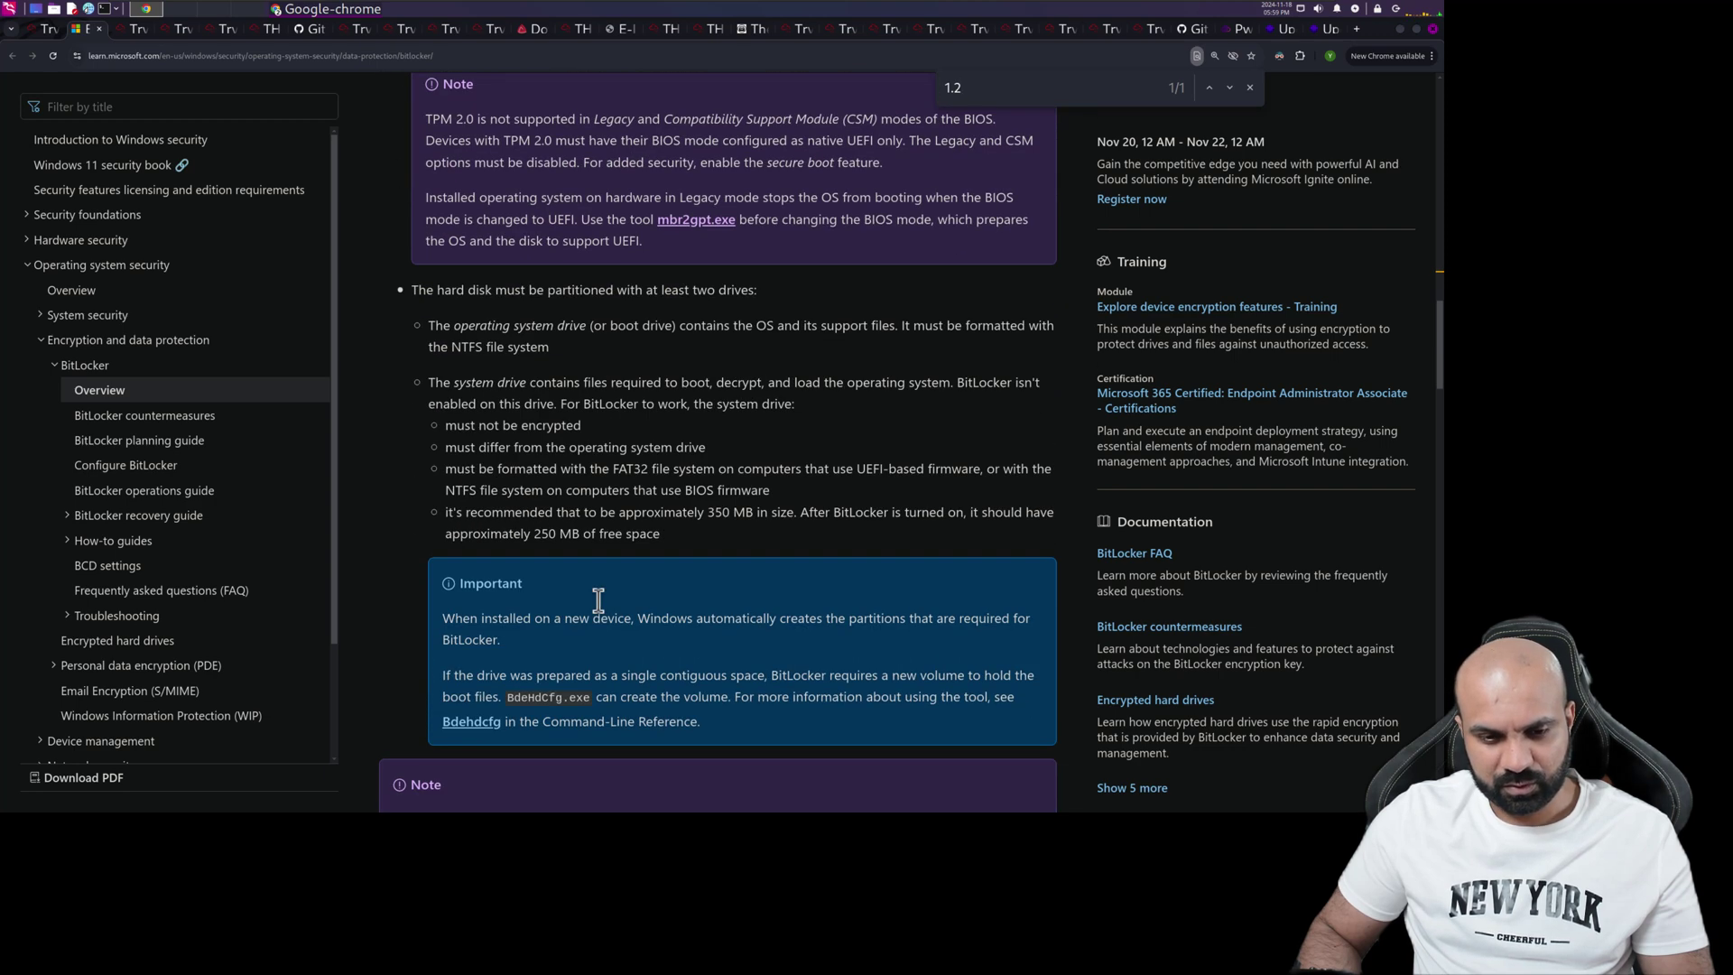
scroll(598, 602, down, 3)
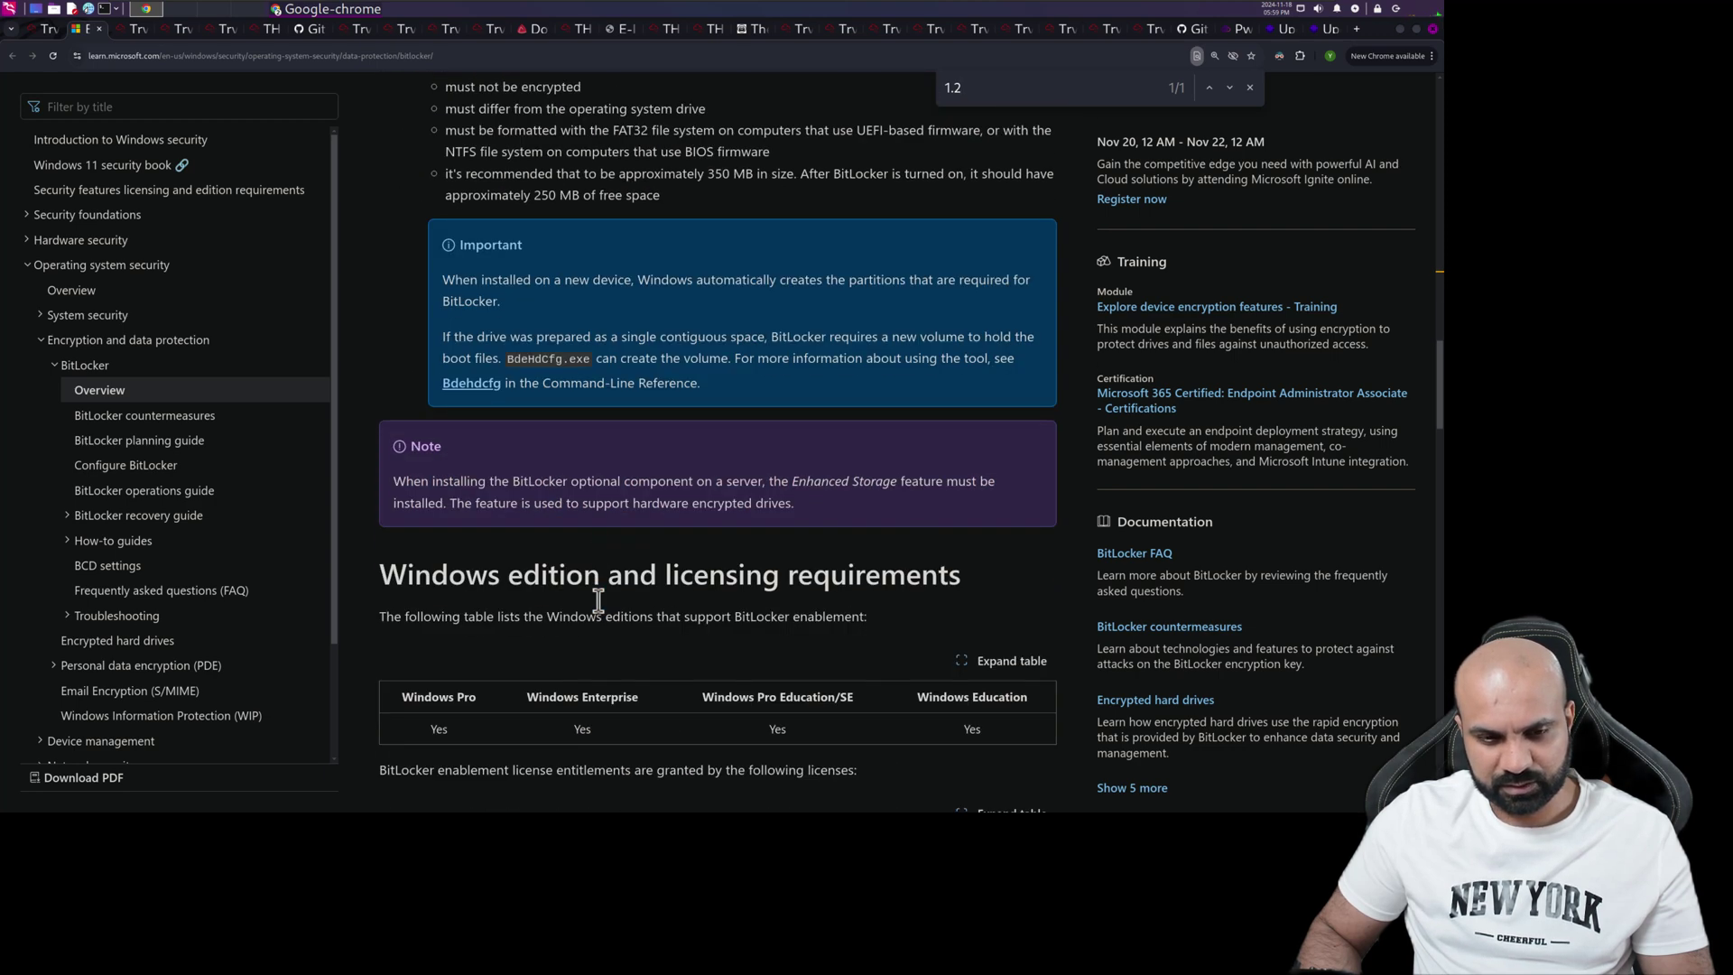
scroll(598, 602, down, 5)
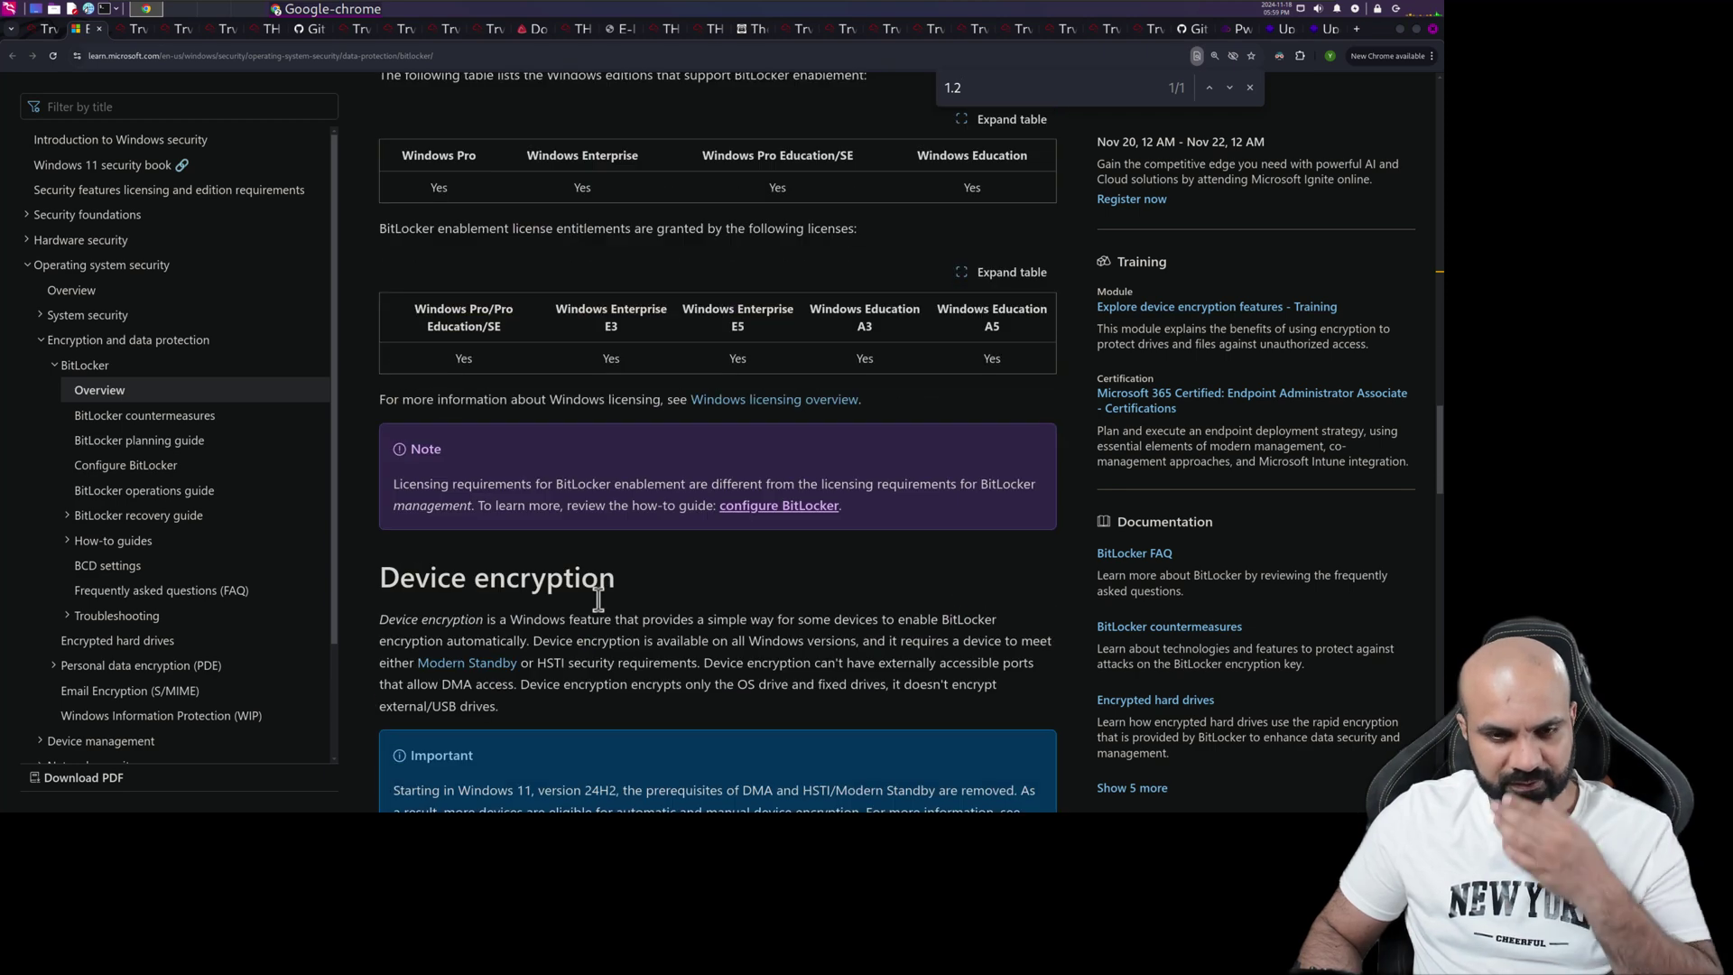
scroll(599, 601, down, 3)
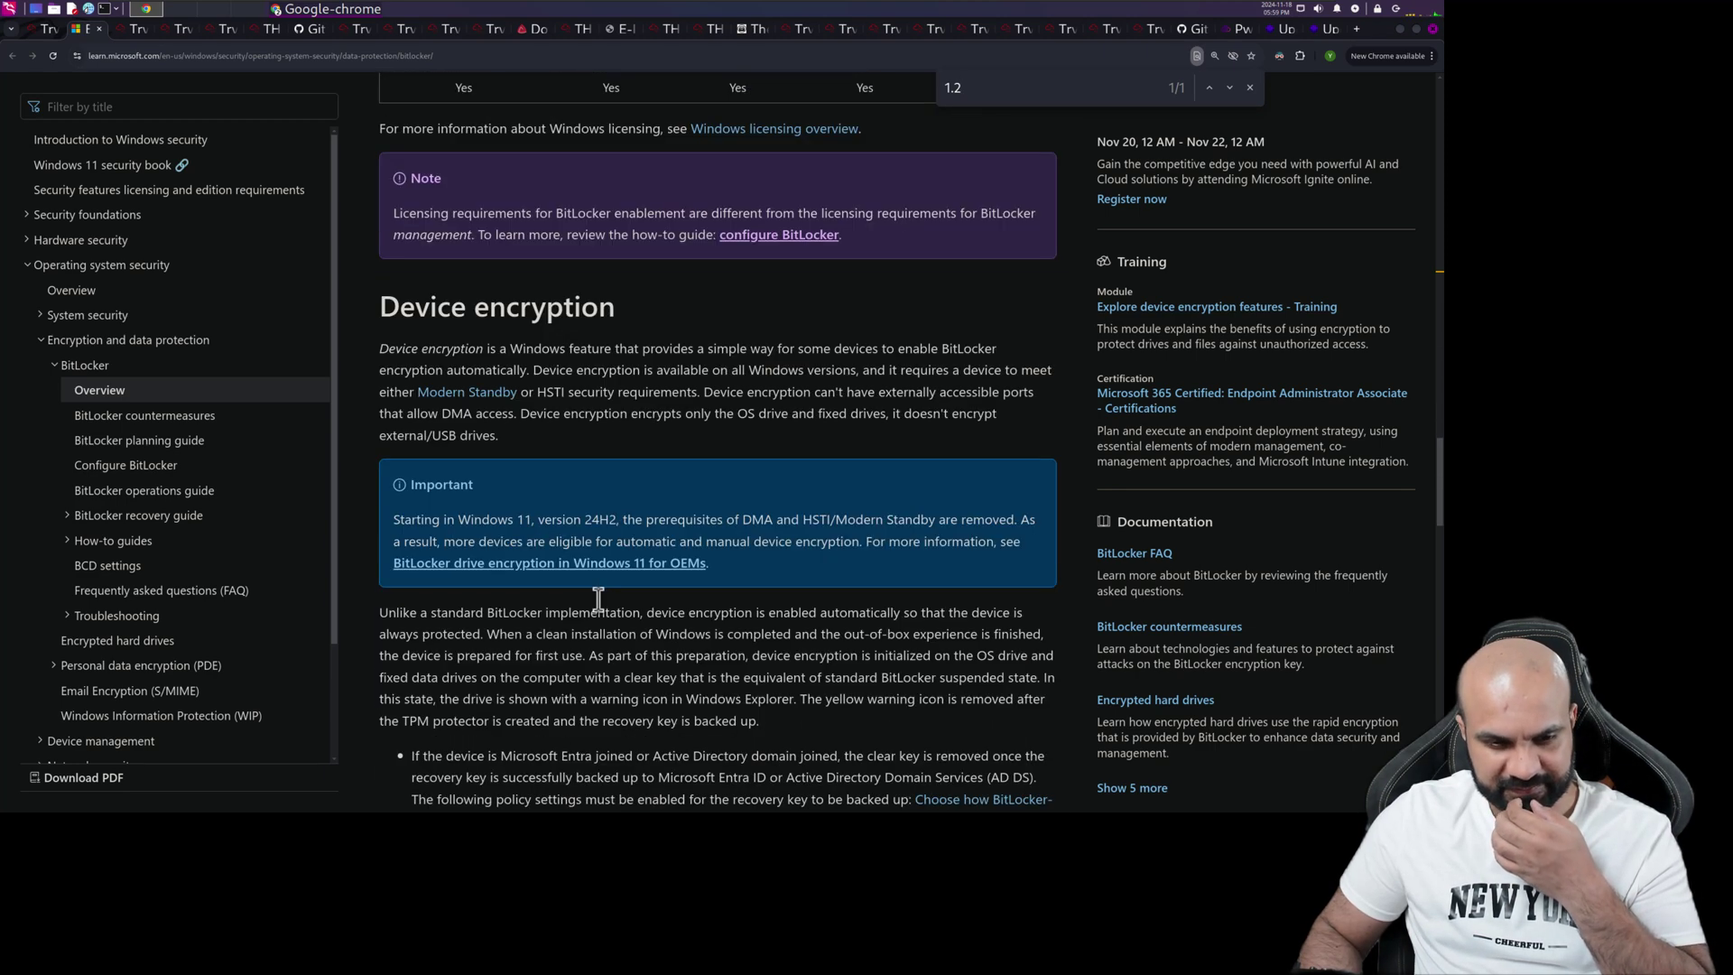
scroll(598, 600, down, 6)
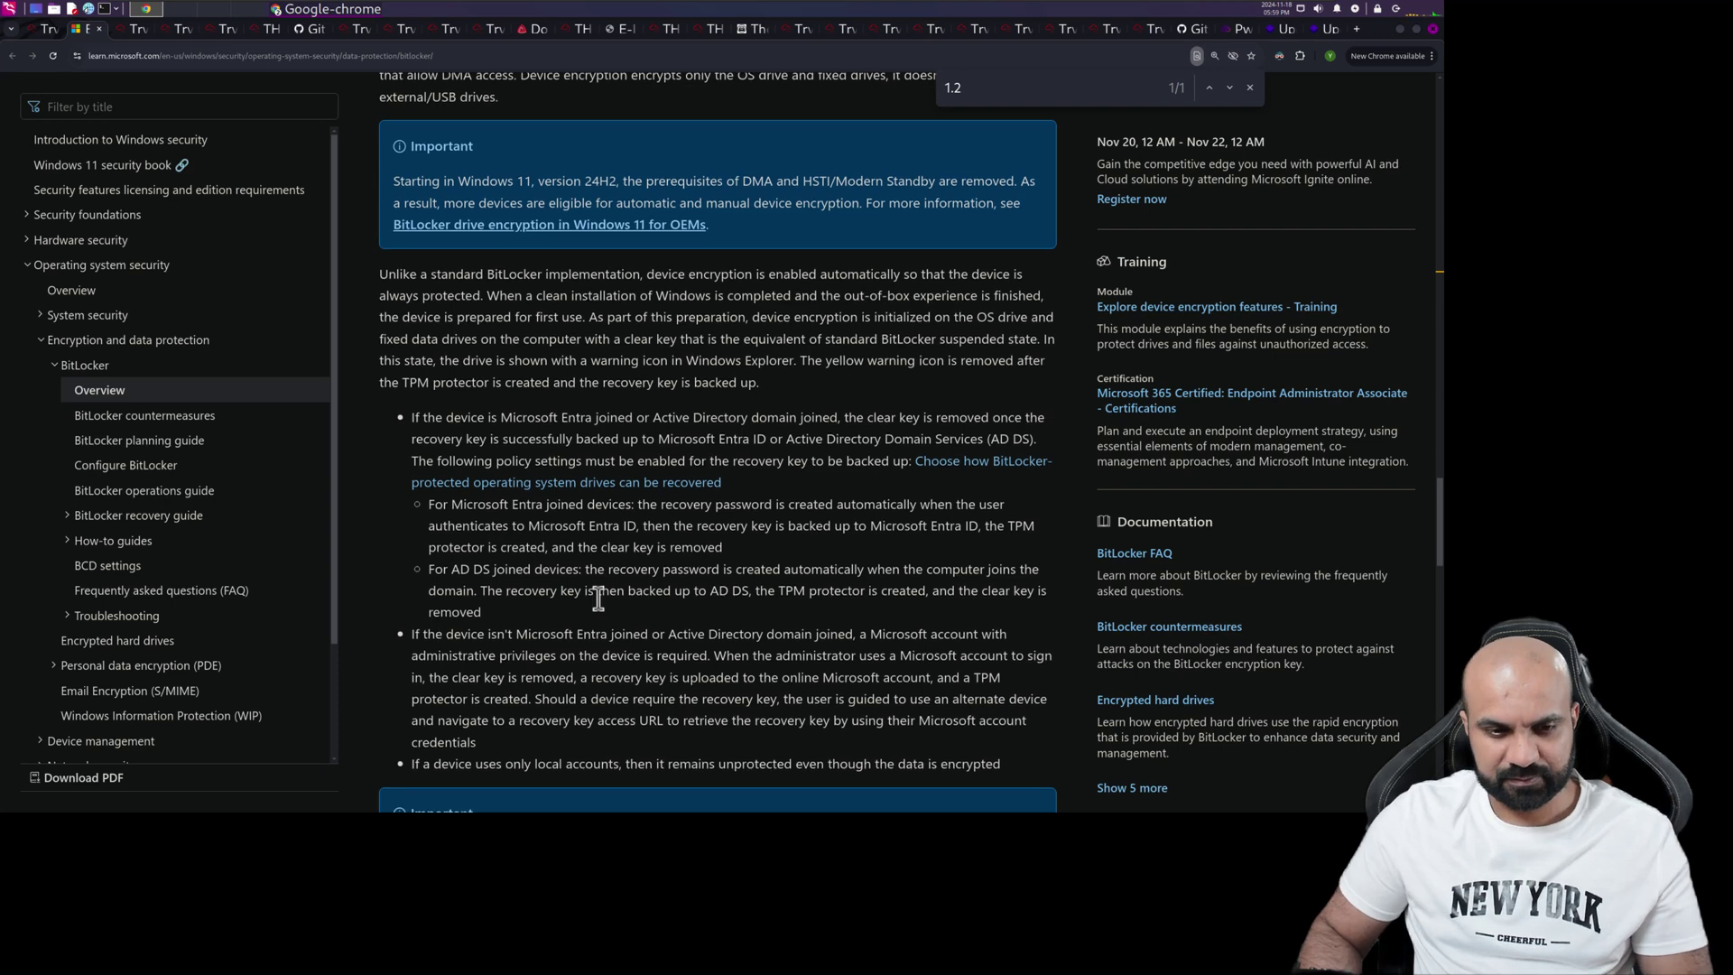
scroll(598, 602, down, 5)
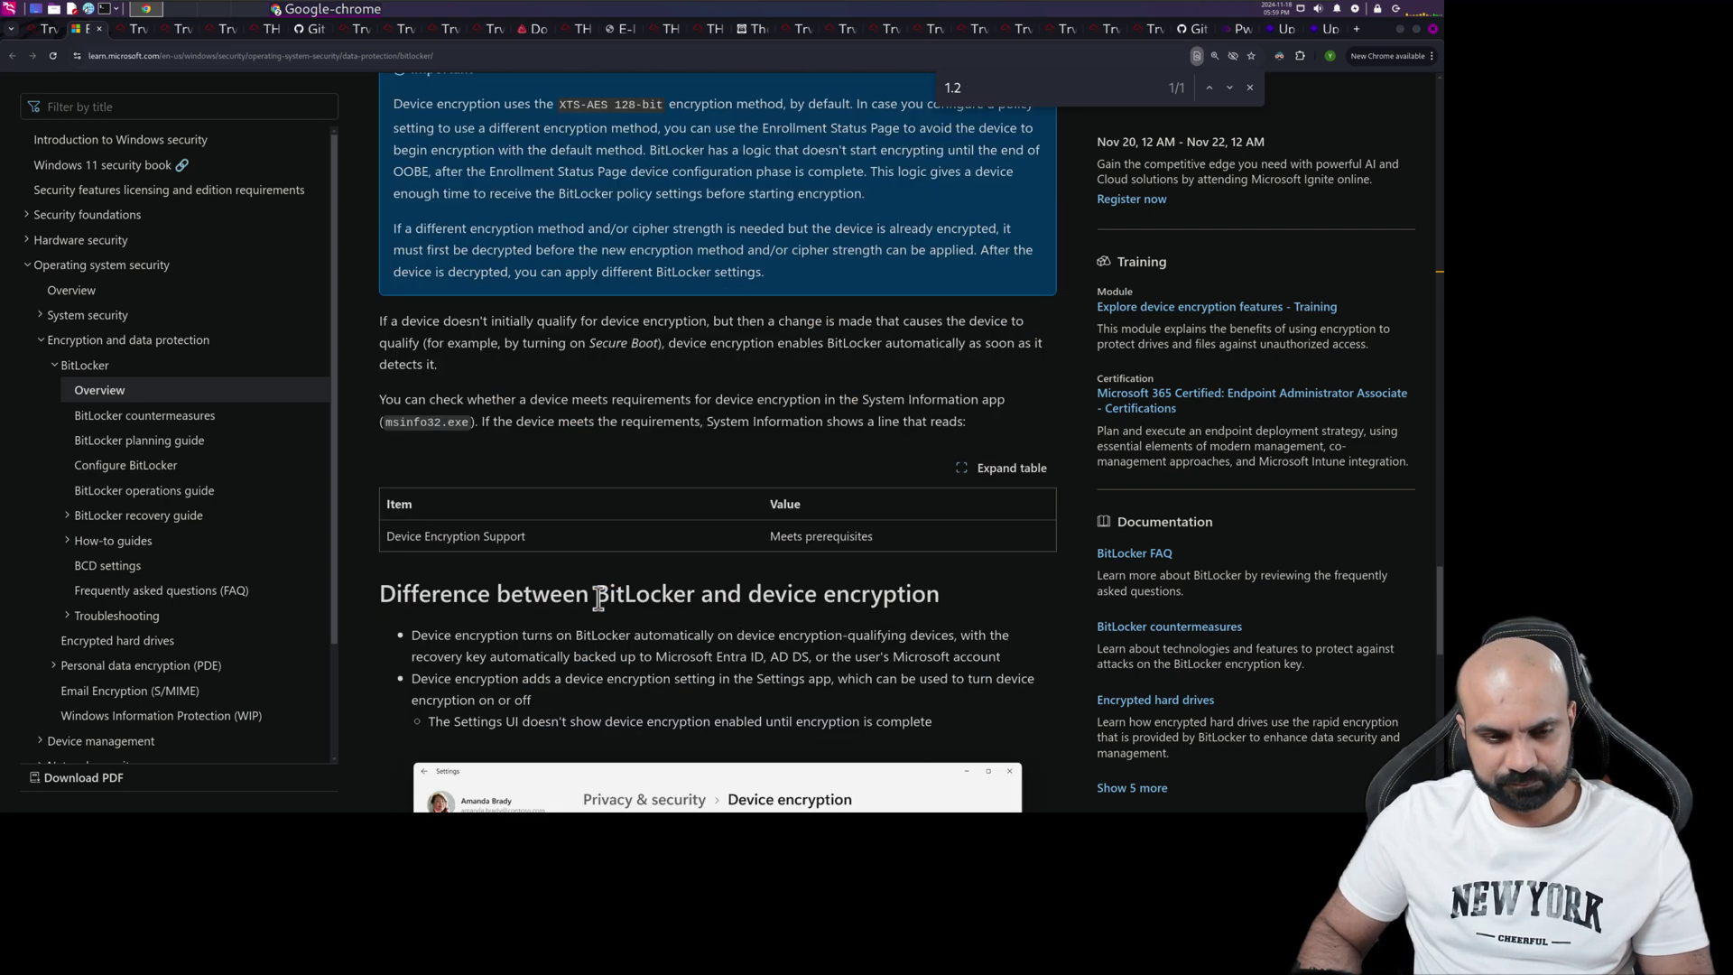
scroll(598, 601, down, 4)
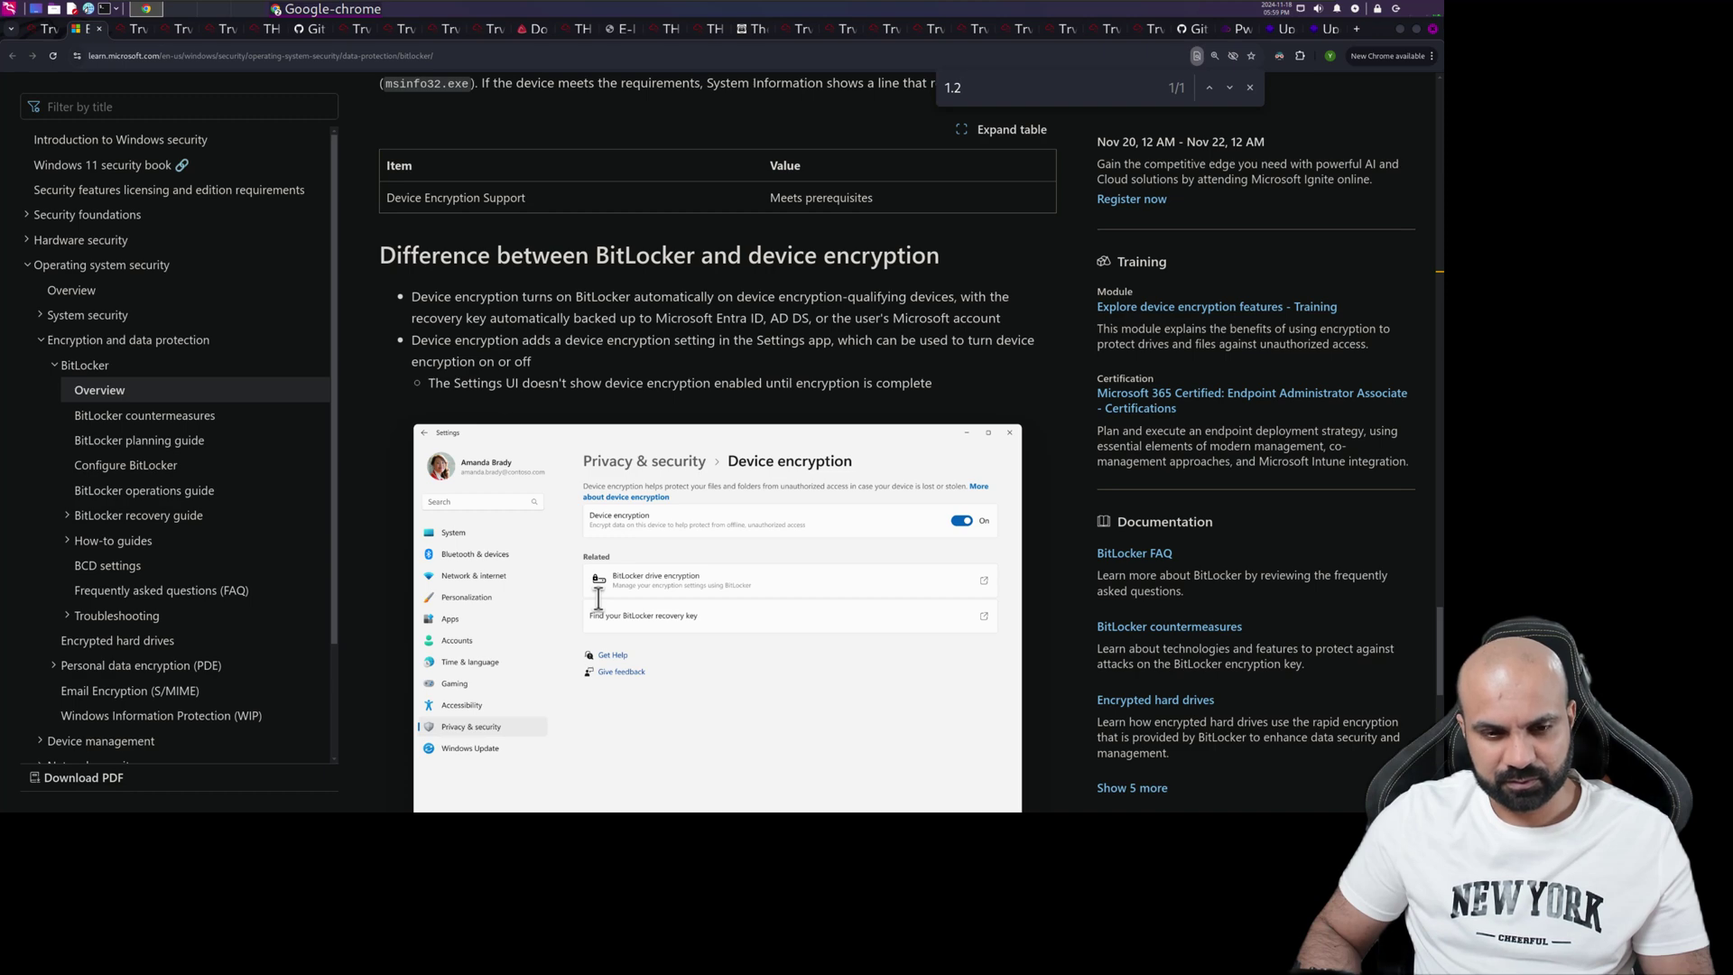
scroll(599, 600, down, 8)
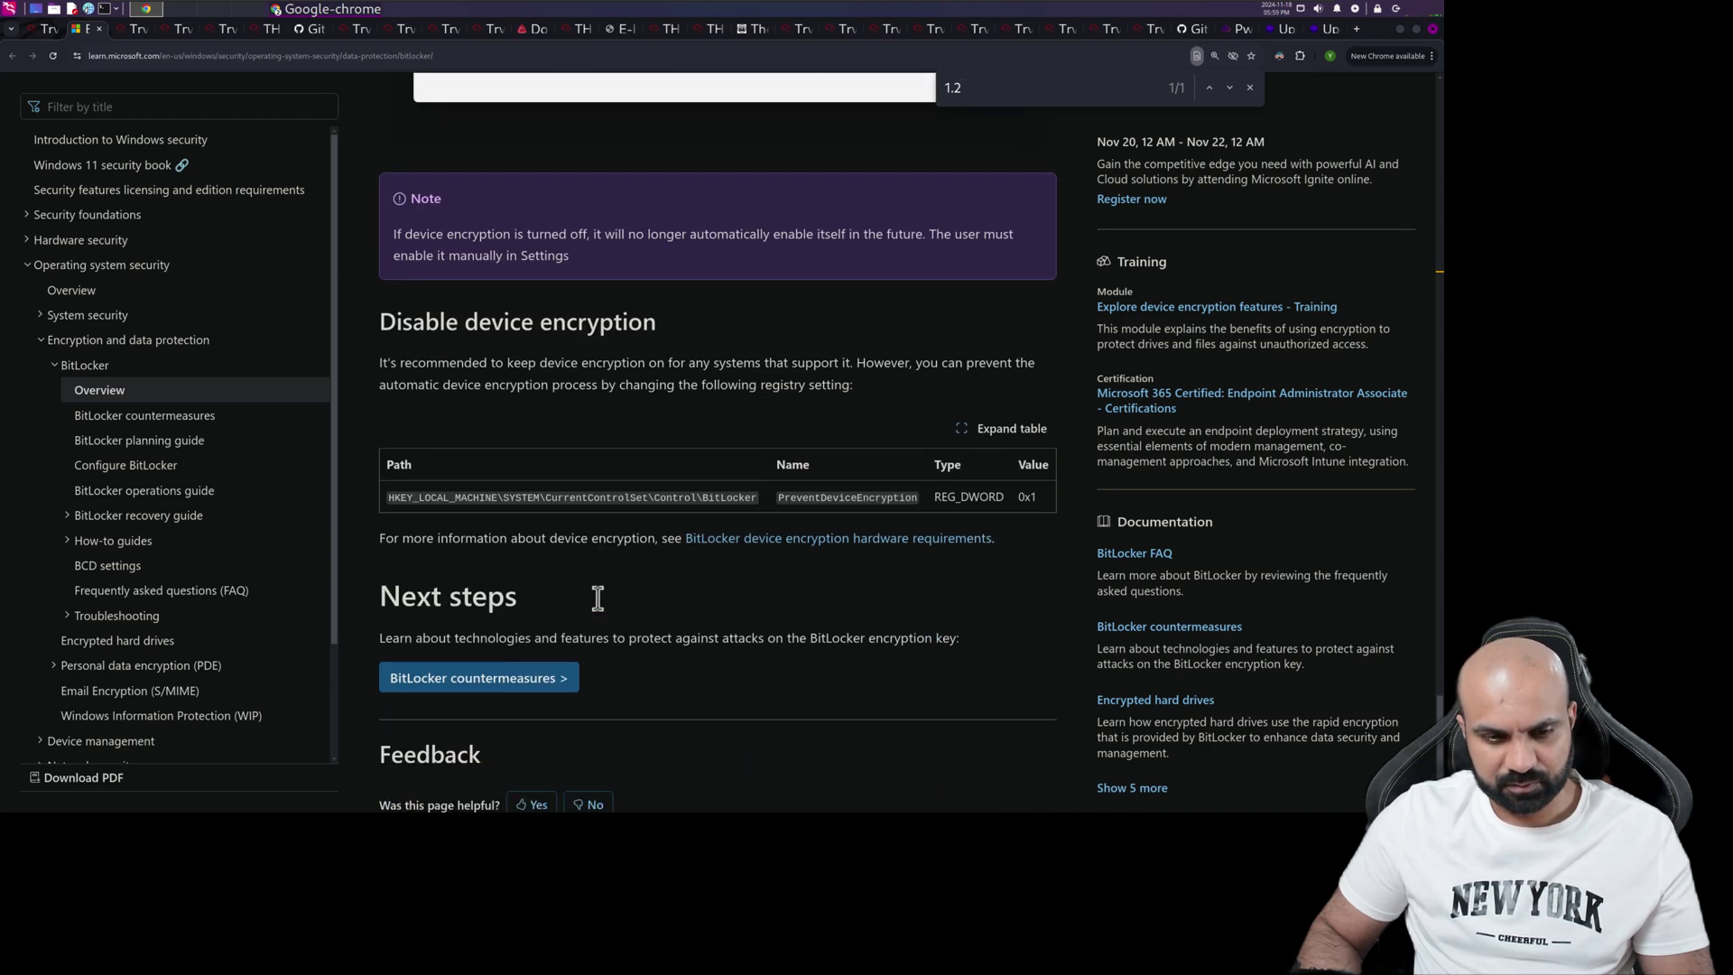
scroll(597, 597, down, 2)
scroll(596, 600, up, 15)
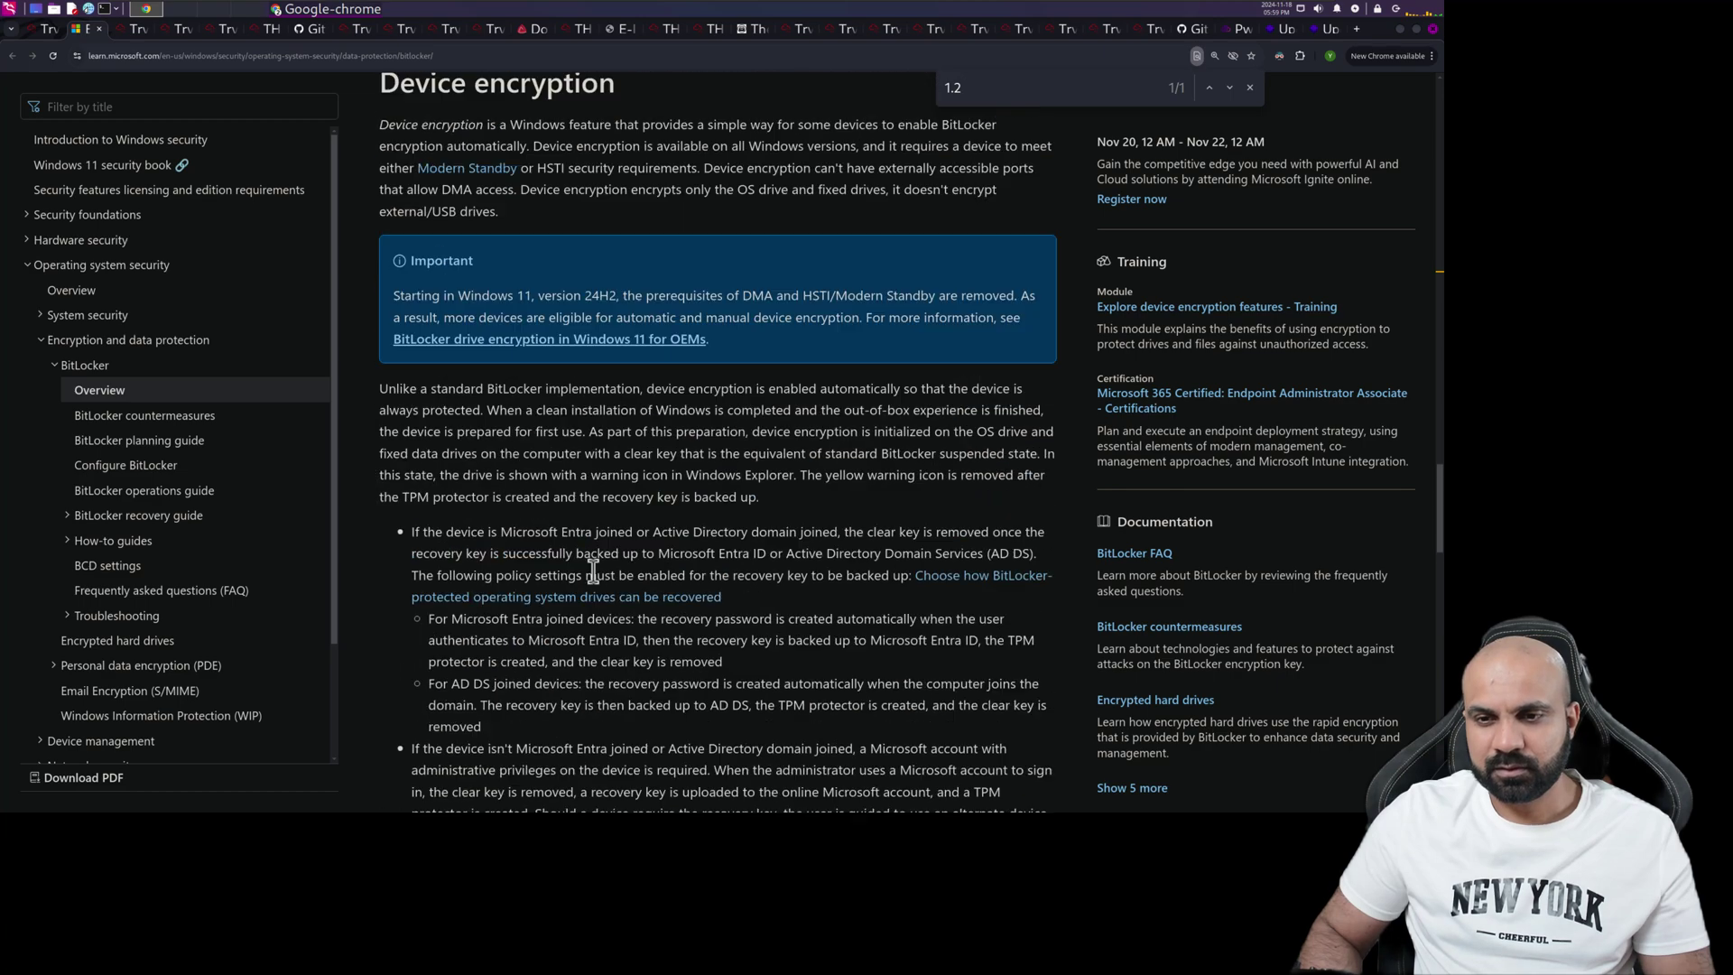
scroll(593, 573, up, 10)
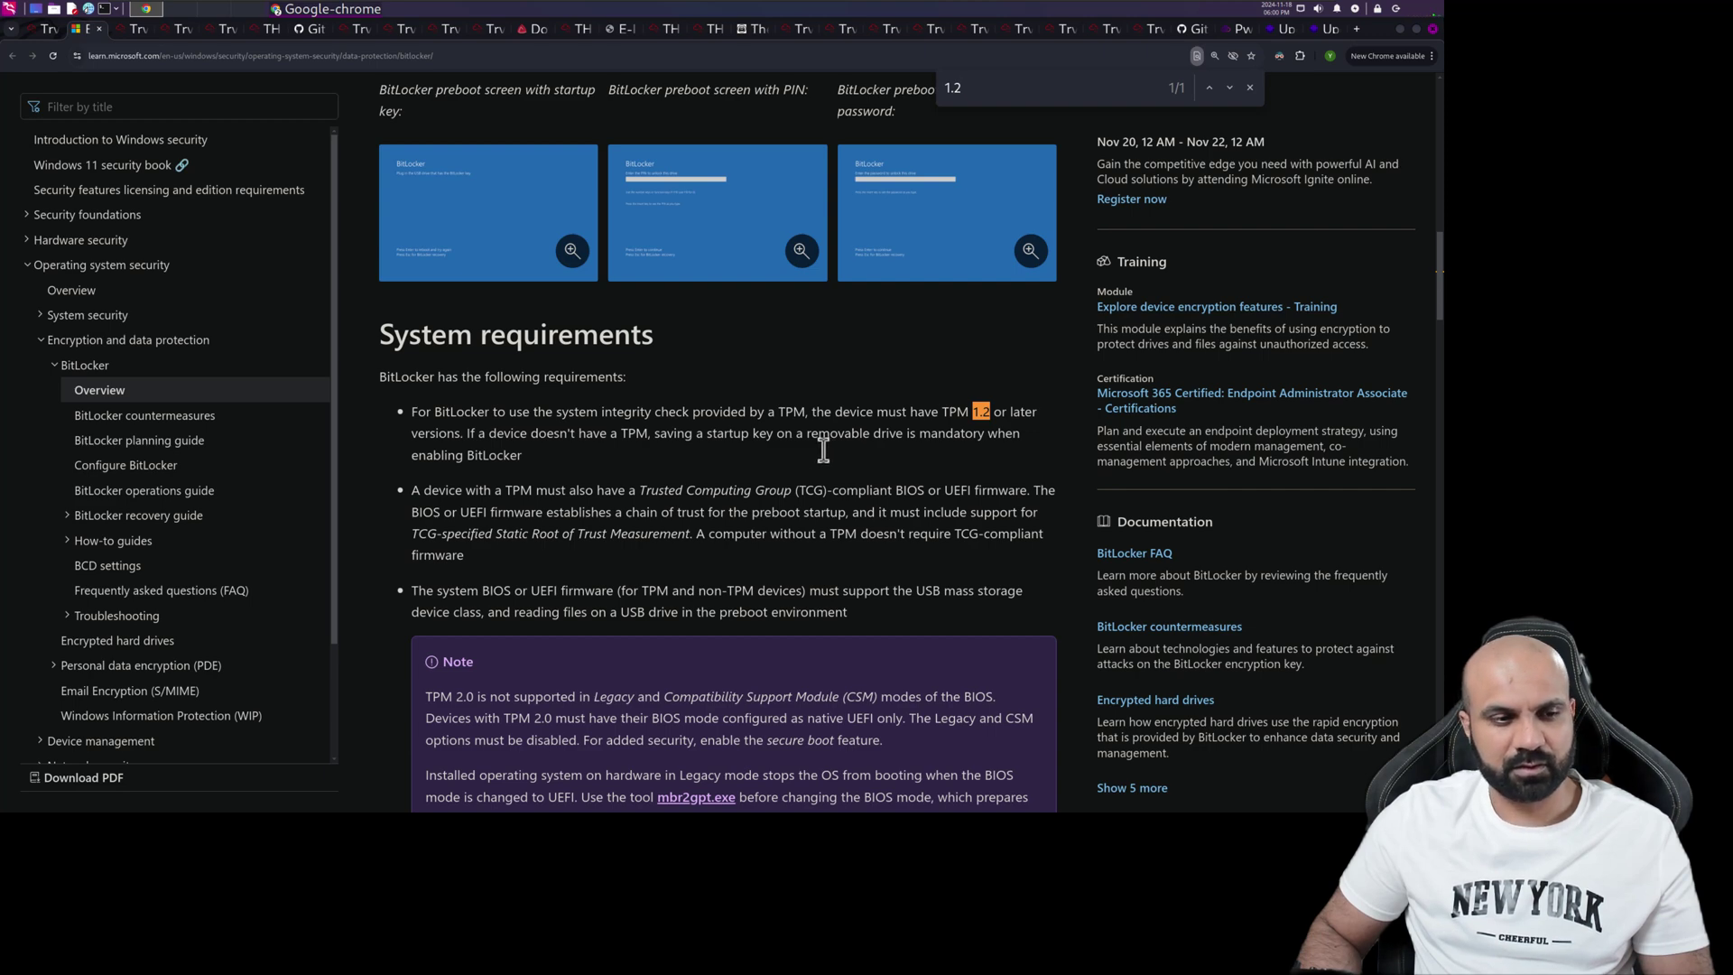
Copy the text of Task 8's question about computers without TPM version 1.2 or later from the TryHackMe room
click(43, 29)
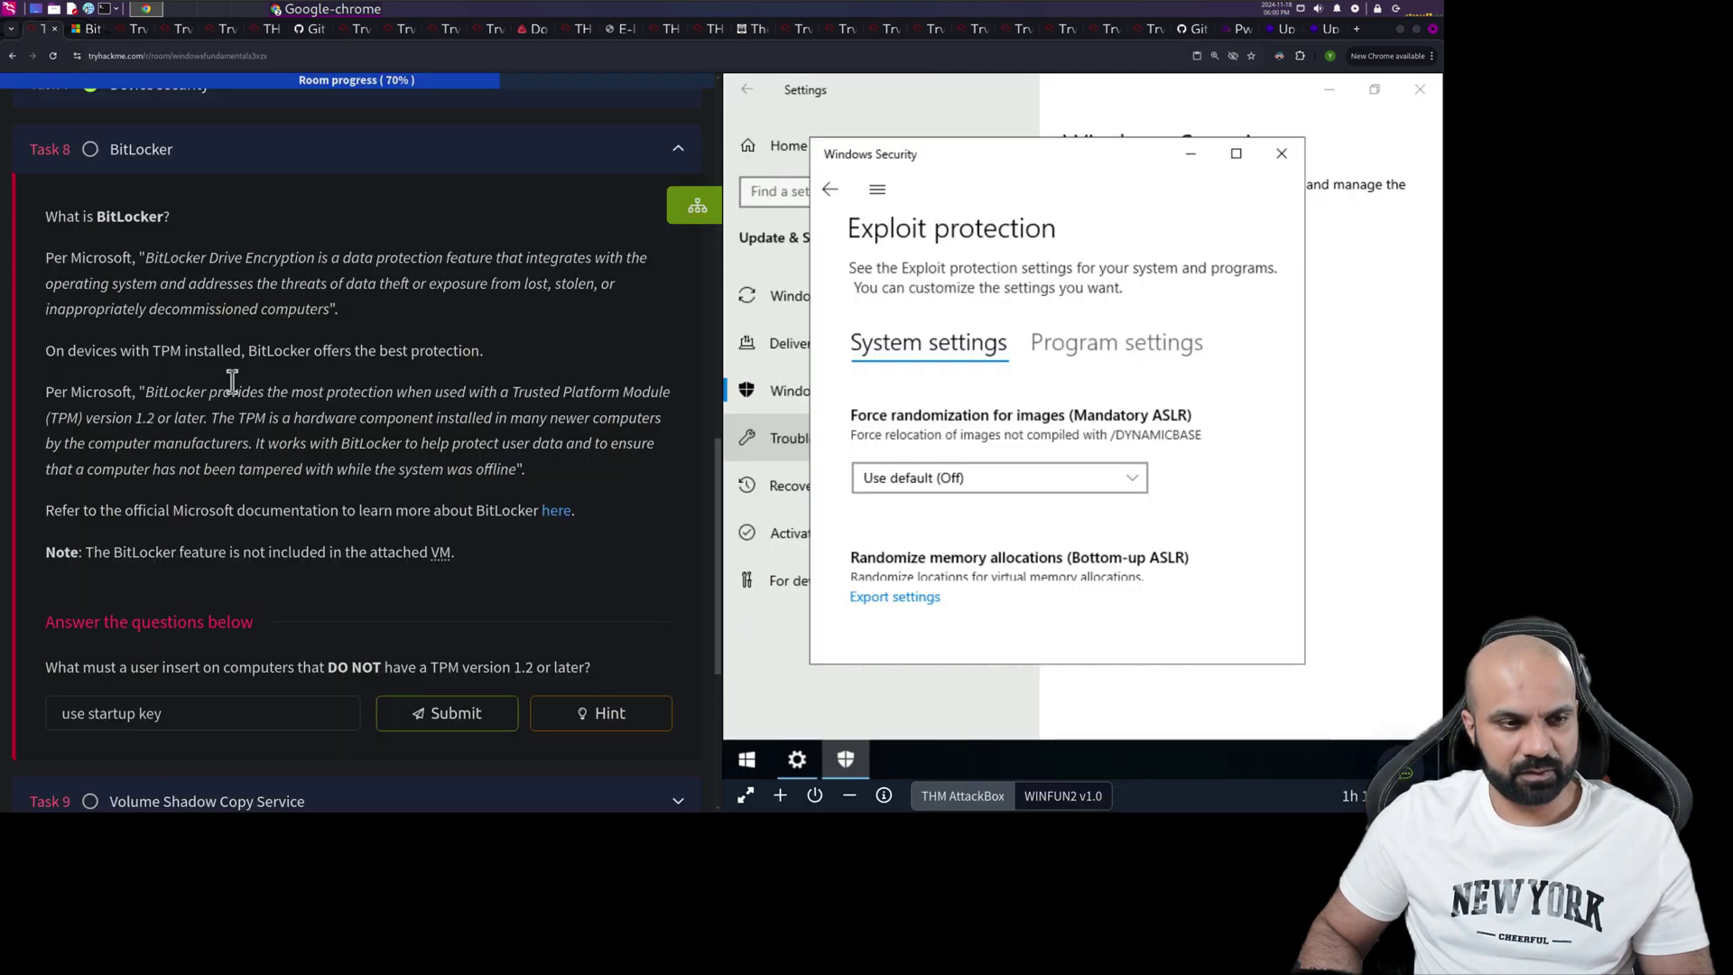
drag(46, 666, 592, 666)
right_click(594, 667)
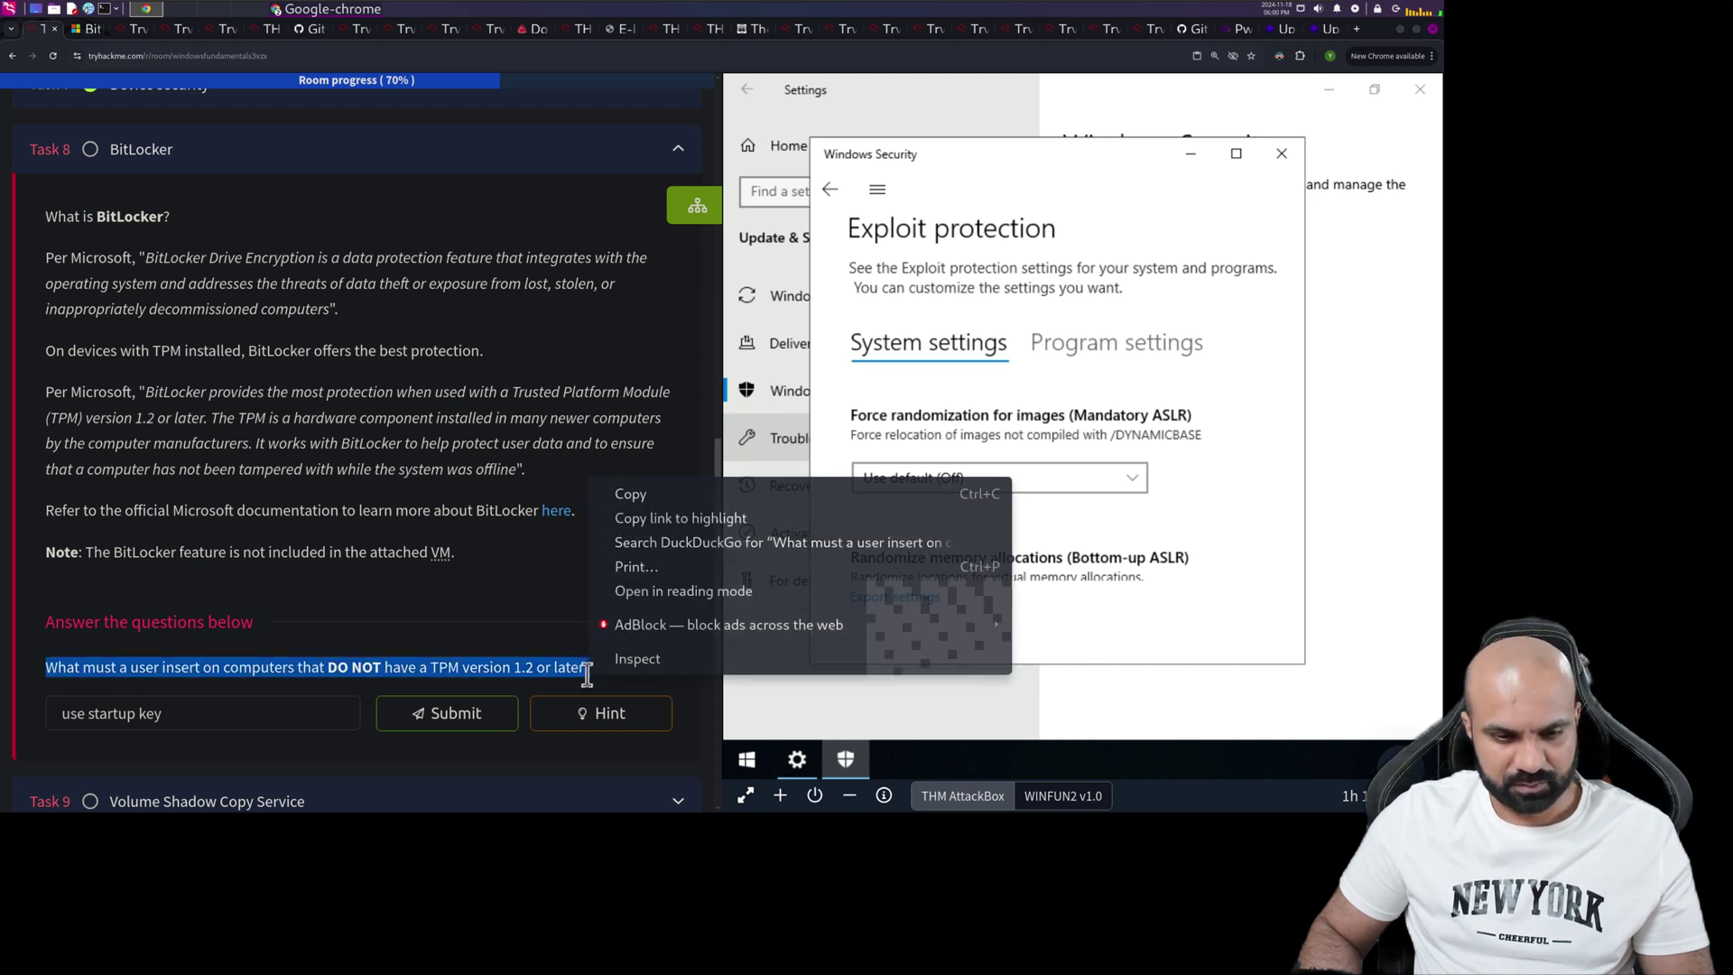
click(612, 492)
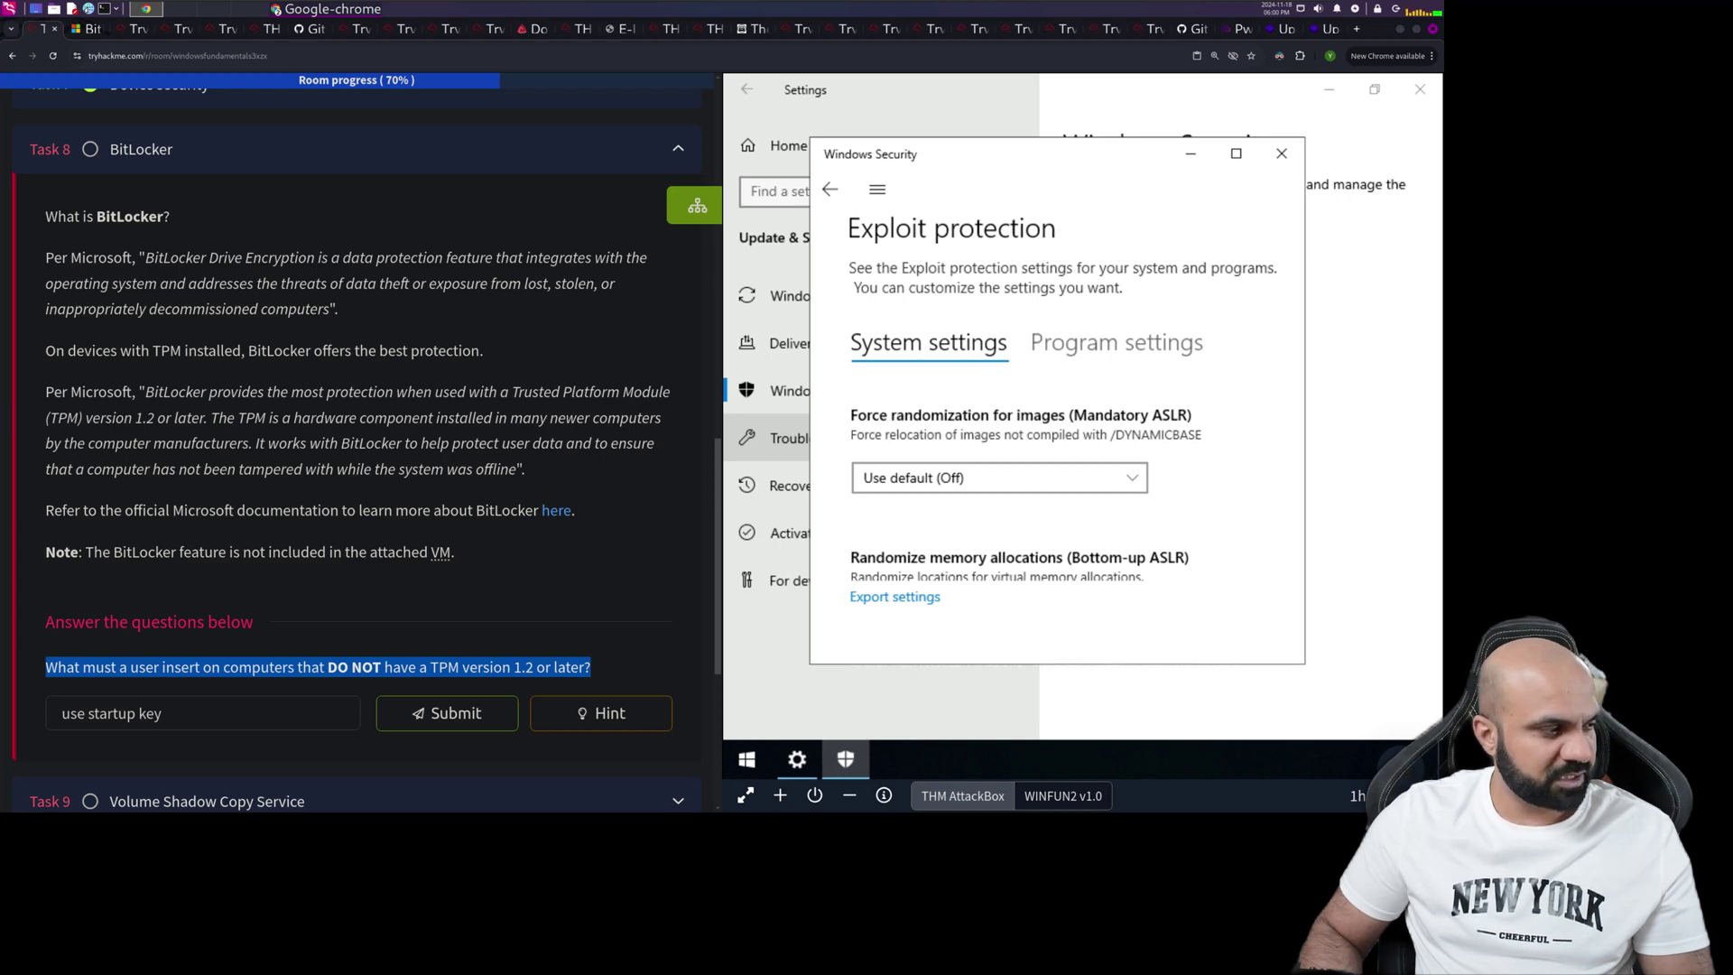
Go back to the BitLocker documentation and reread the BitLocker and TPM section alongside the System requirements
click(82, 29)
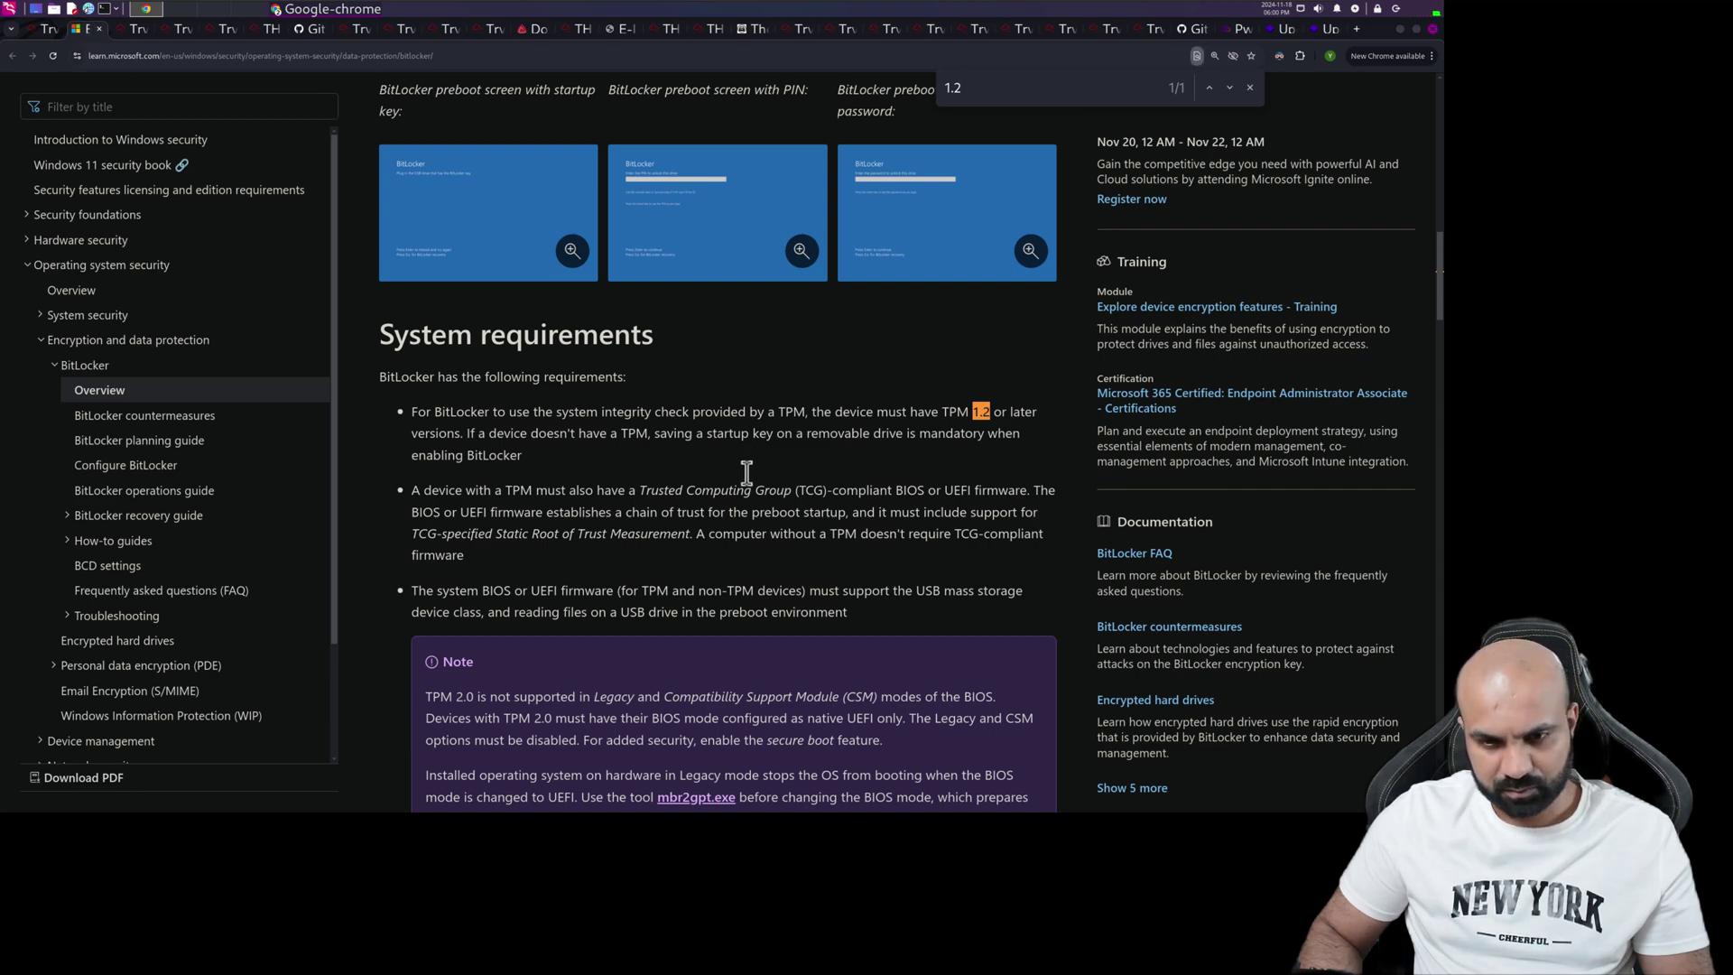
scroll(746, 472, up, 4)
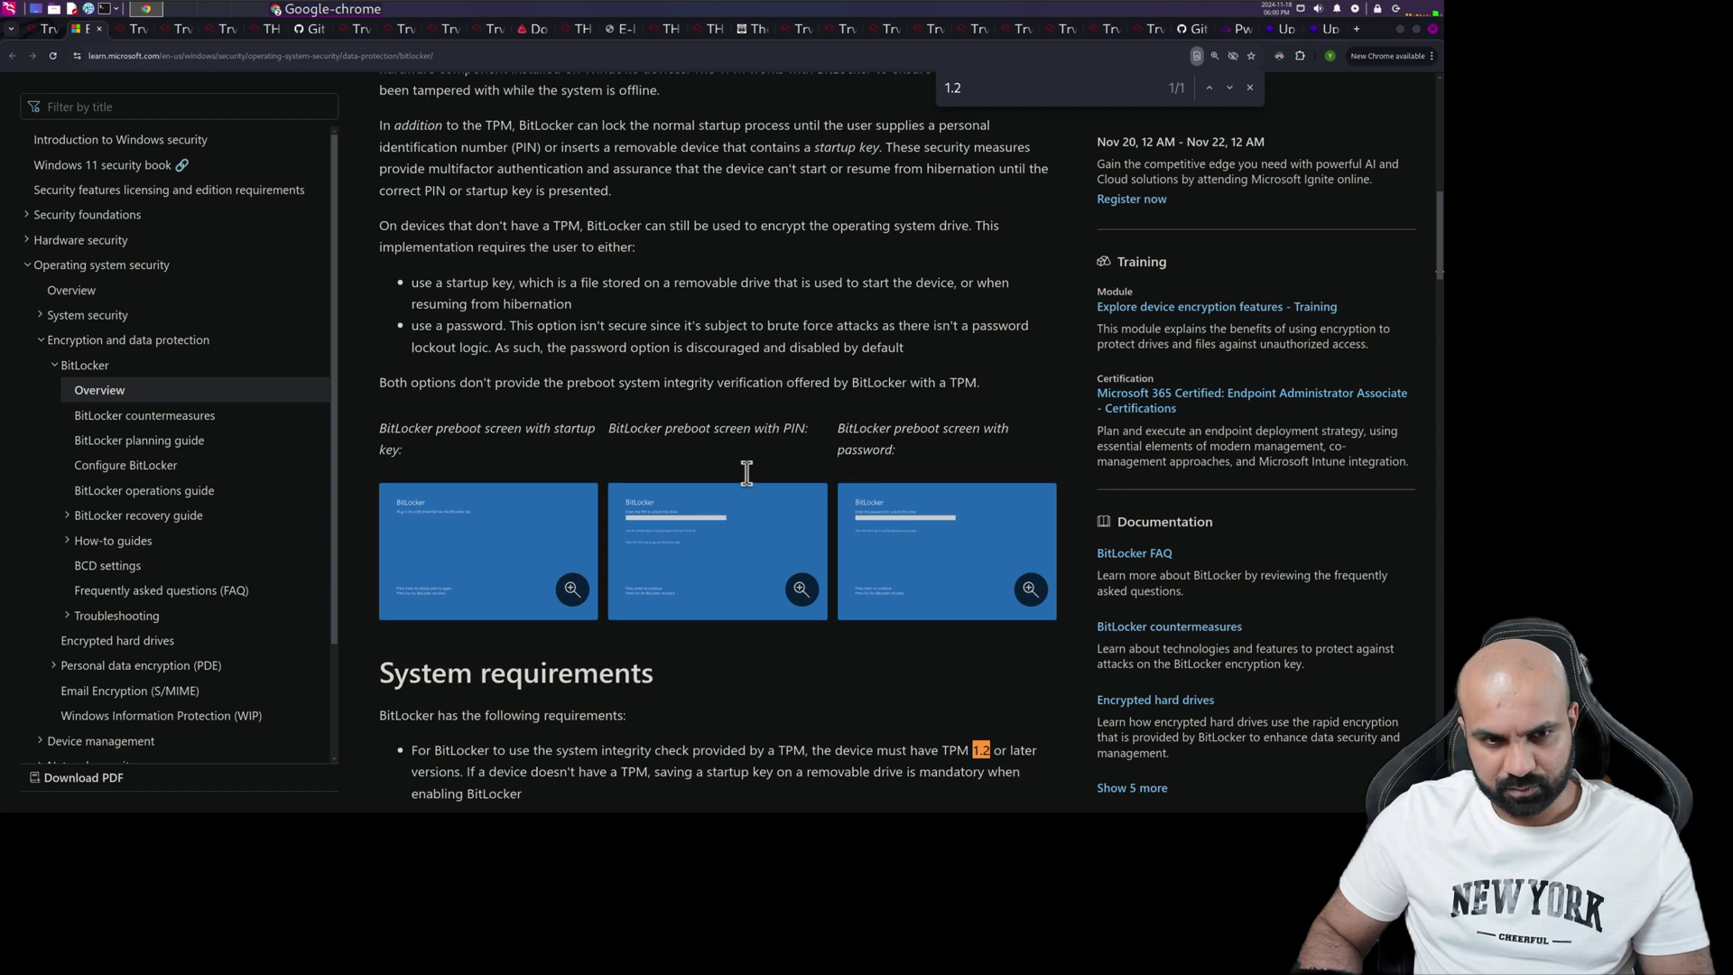
scroll(746, 472, down, 2)
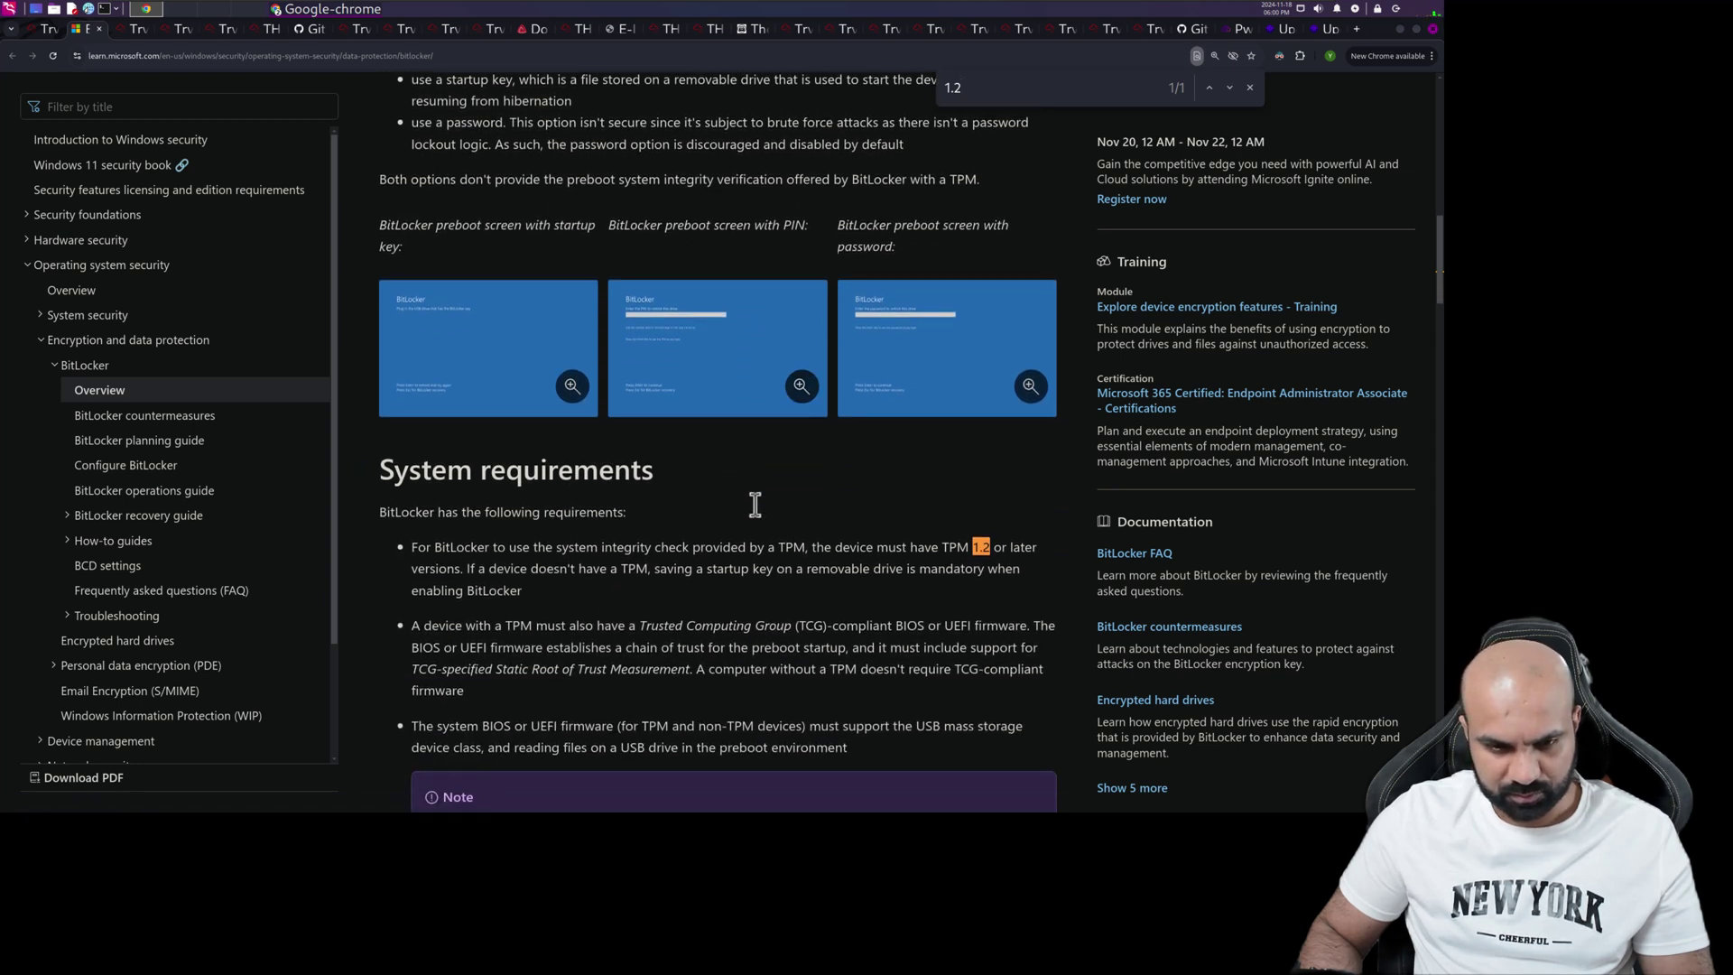
scroll(697, 563, up, 3)
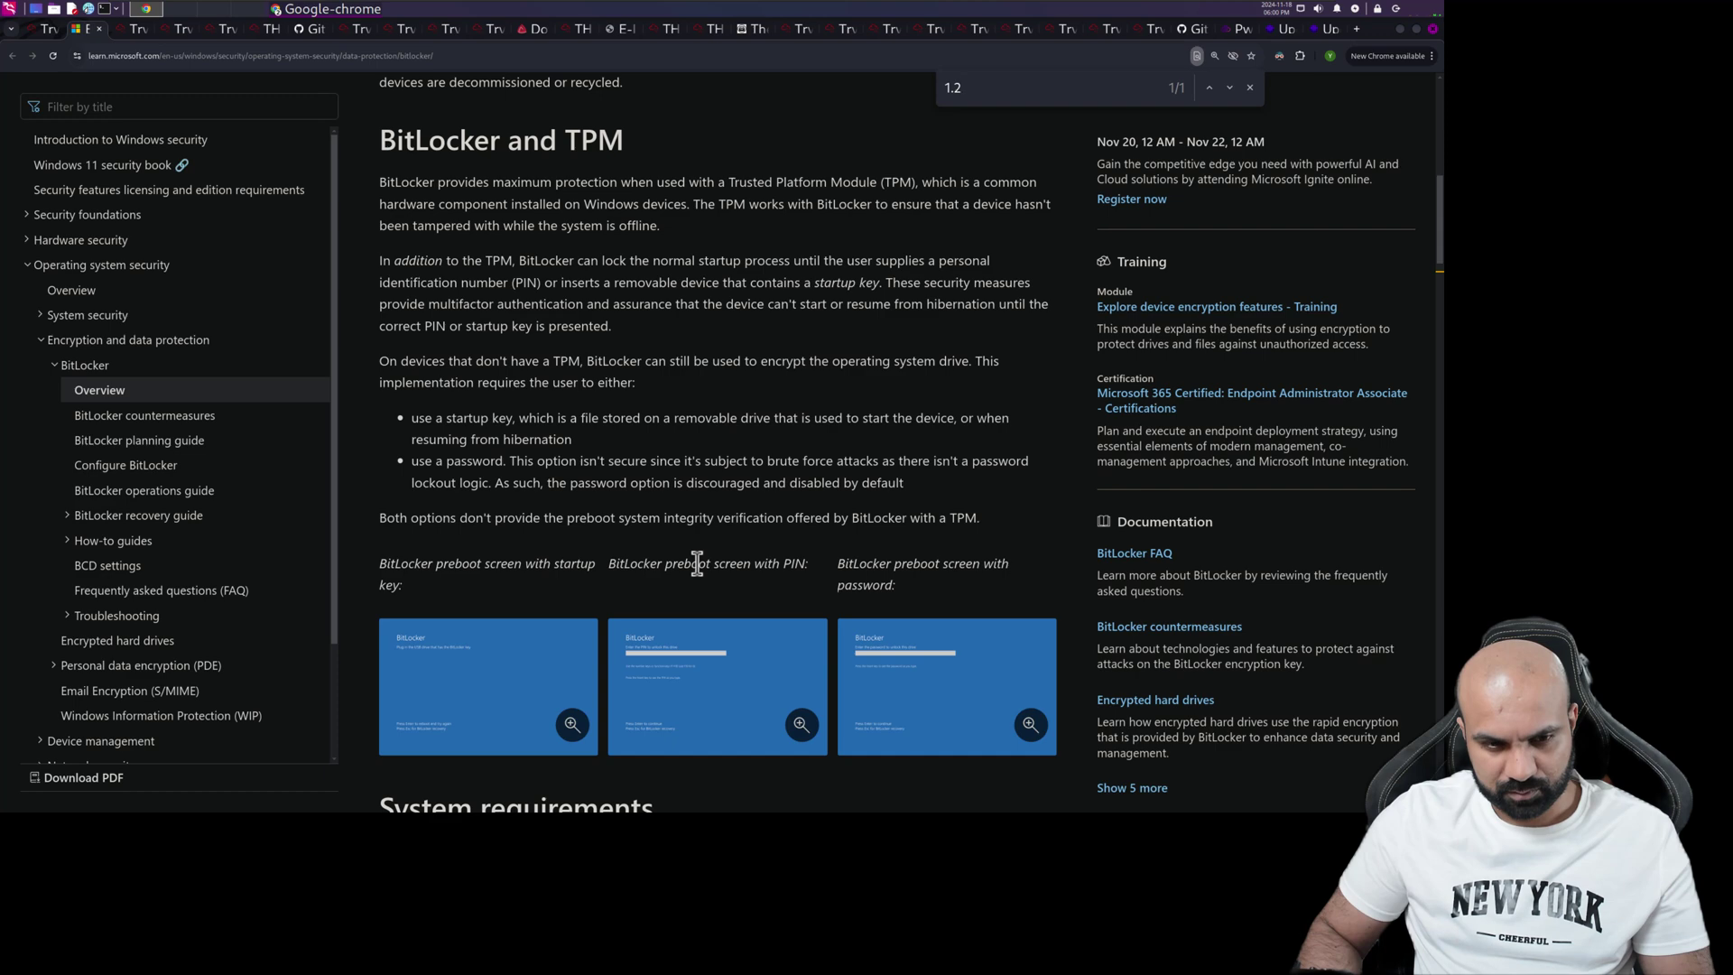
Recheck the TPM 1.2 requirement in the BitLocker documentation, then submit "USB startup key" as the answer to Task 8 in TryHackMe
key(Return)
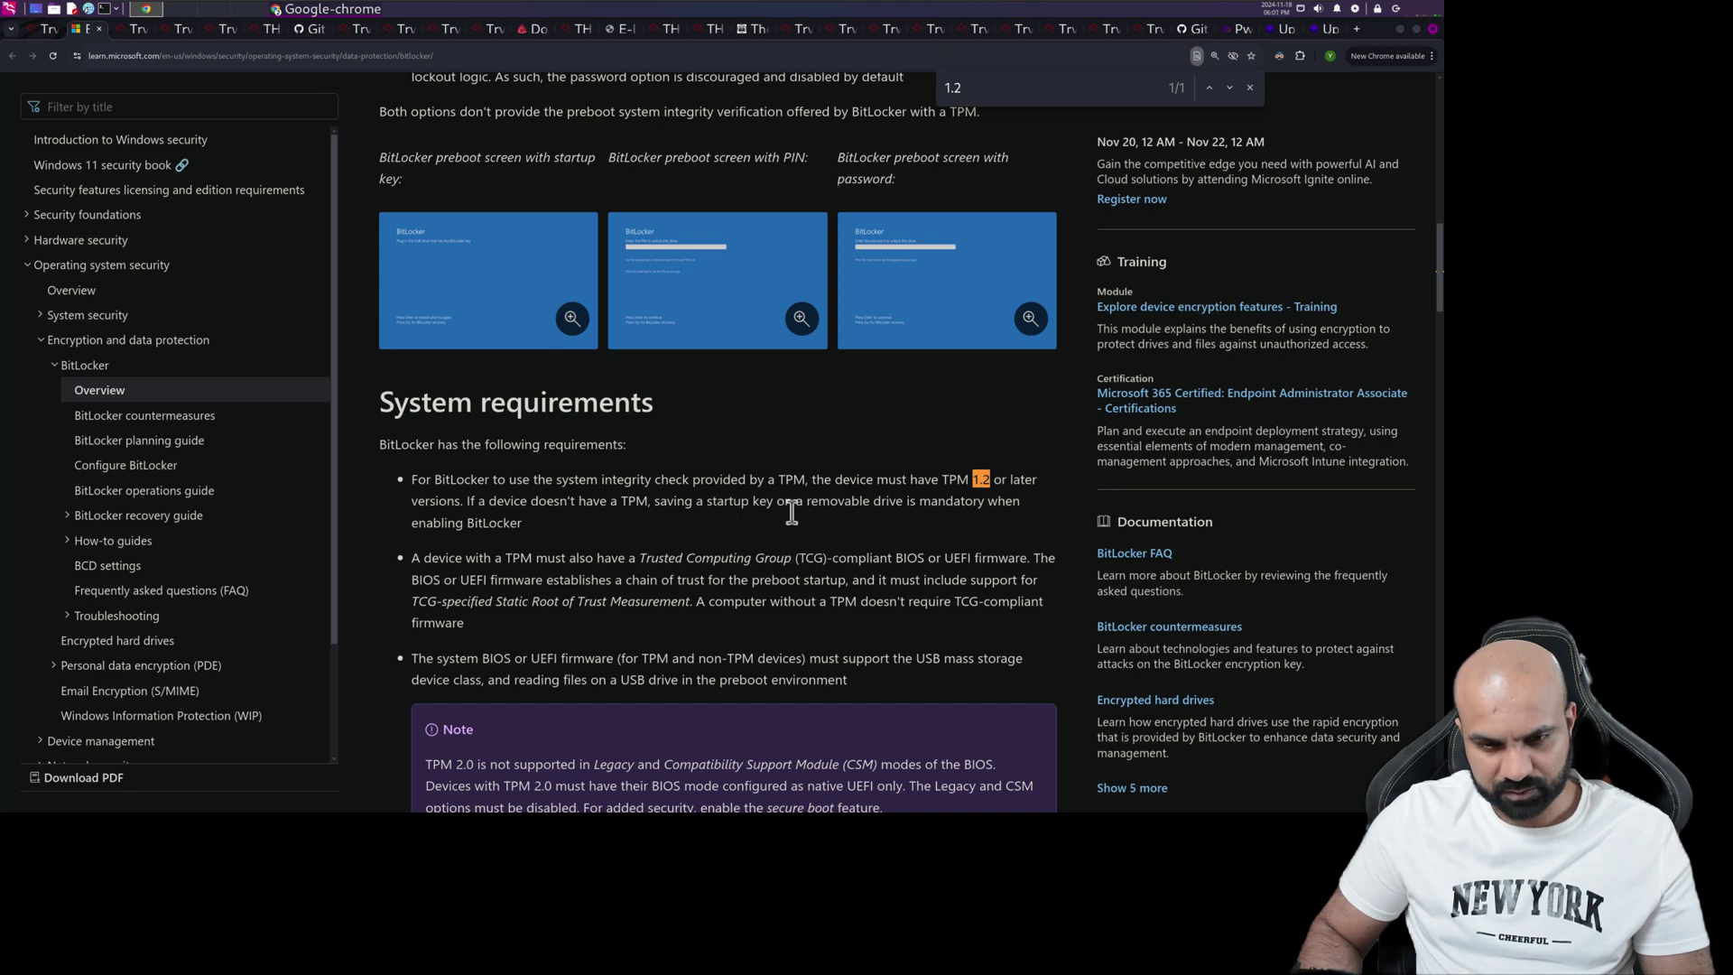
click(41, 28)
double_click(76, 714)
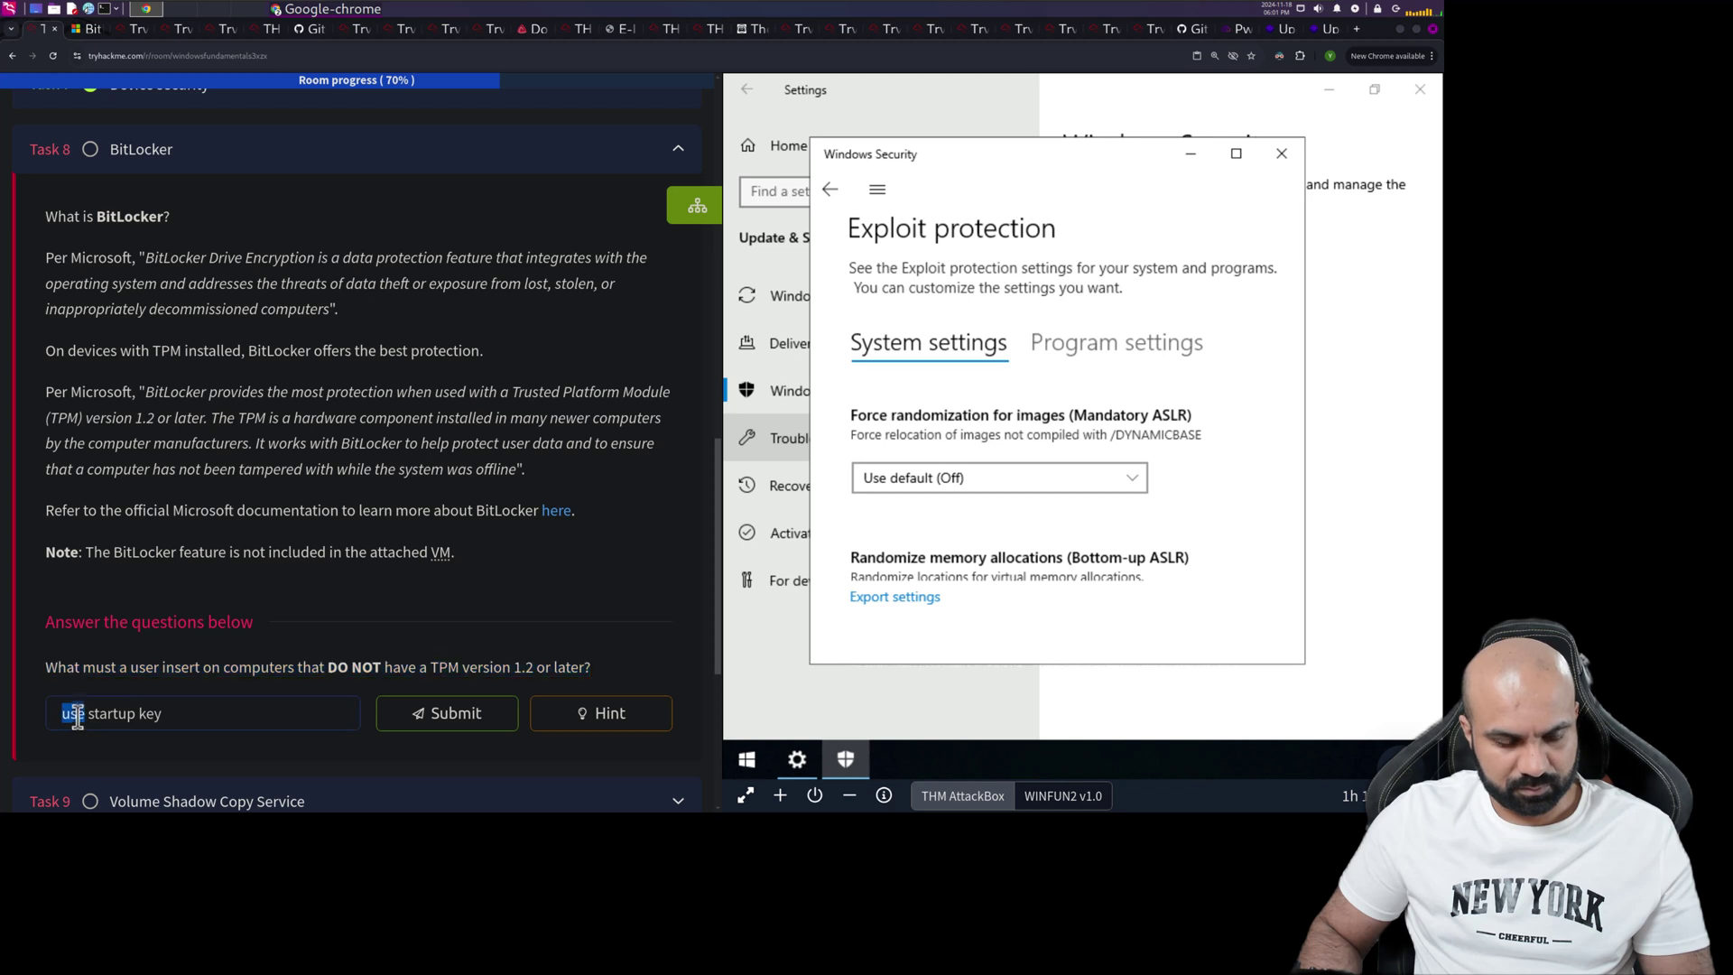
text(USB)
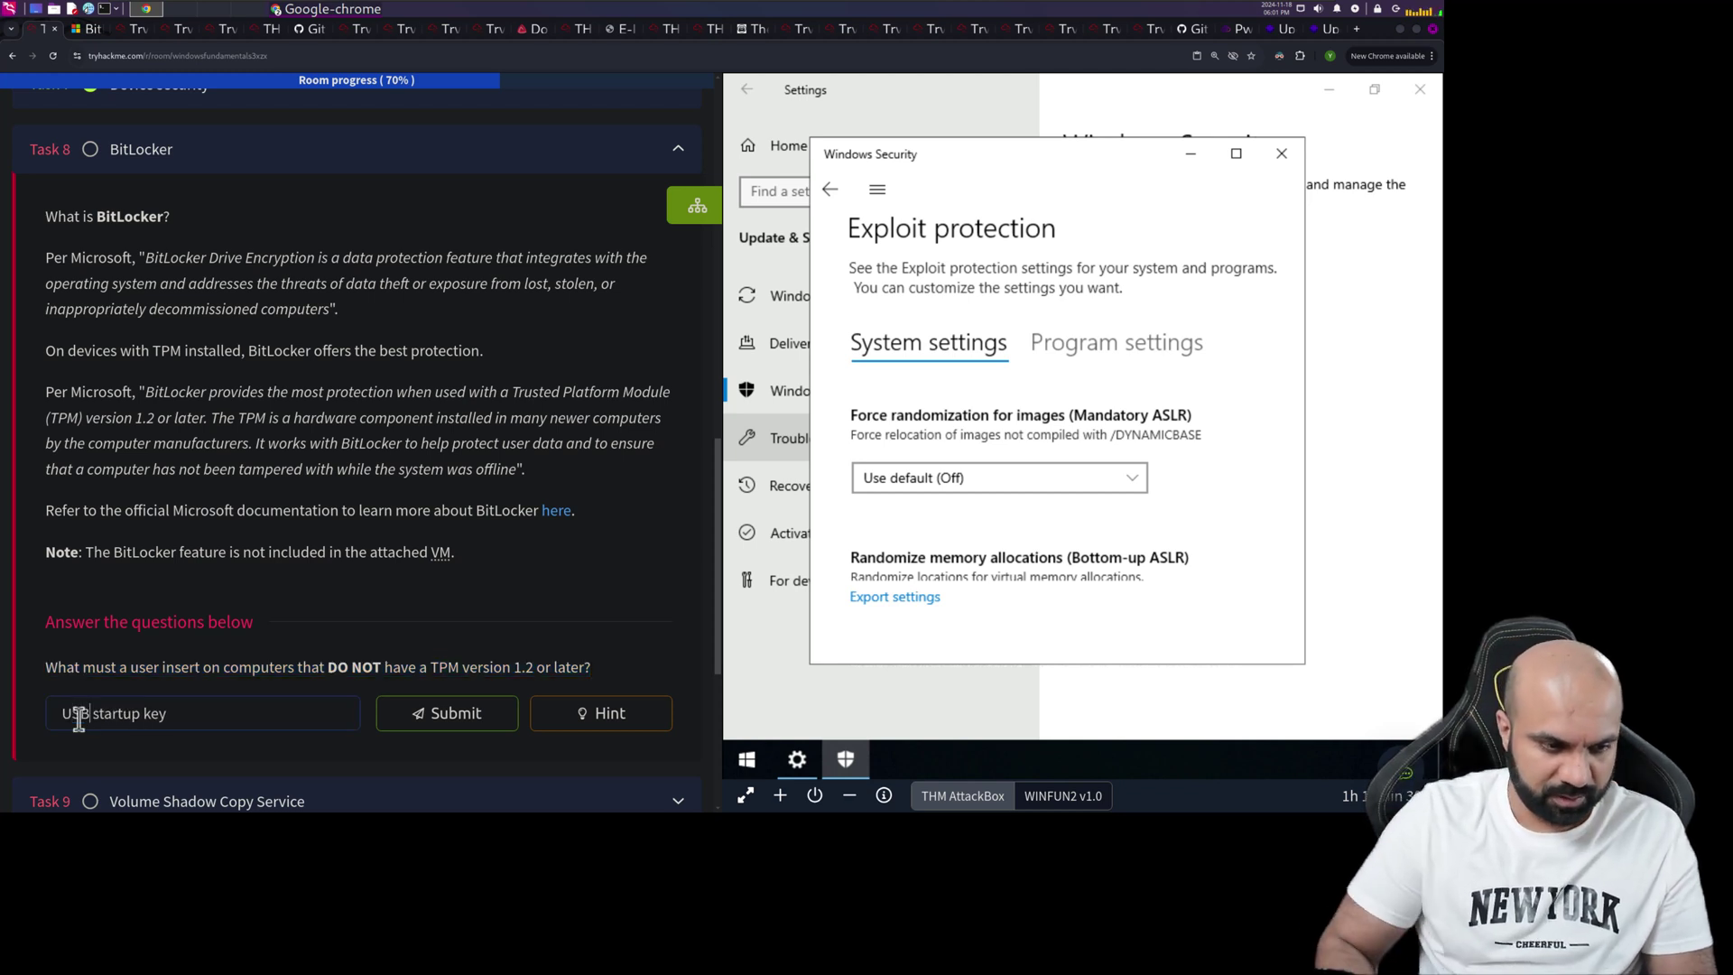
click(407, 713)
Open Task 9, Volume Shadow Copy Service, and read its description as far as the Configure Shadow Copies illustration
scroll(503, 465, down, 3)
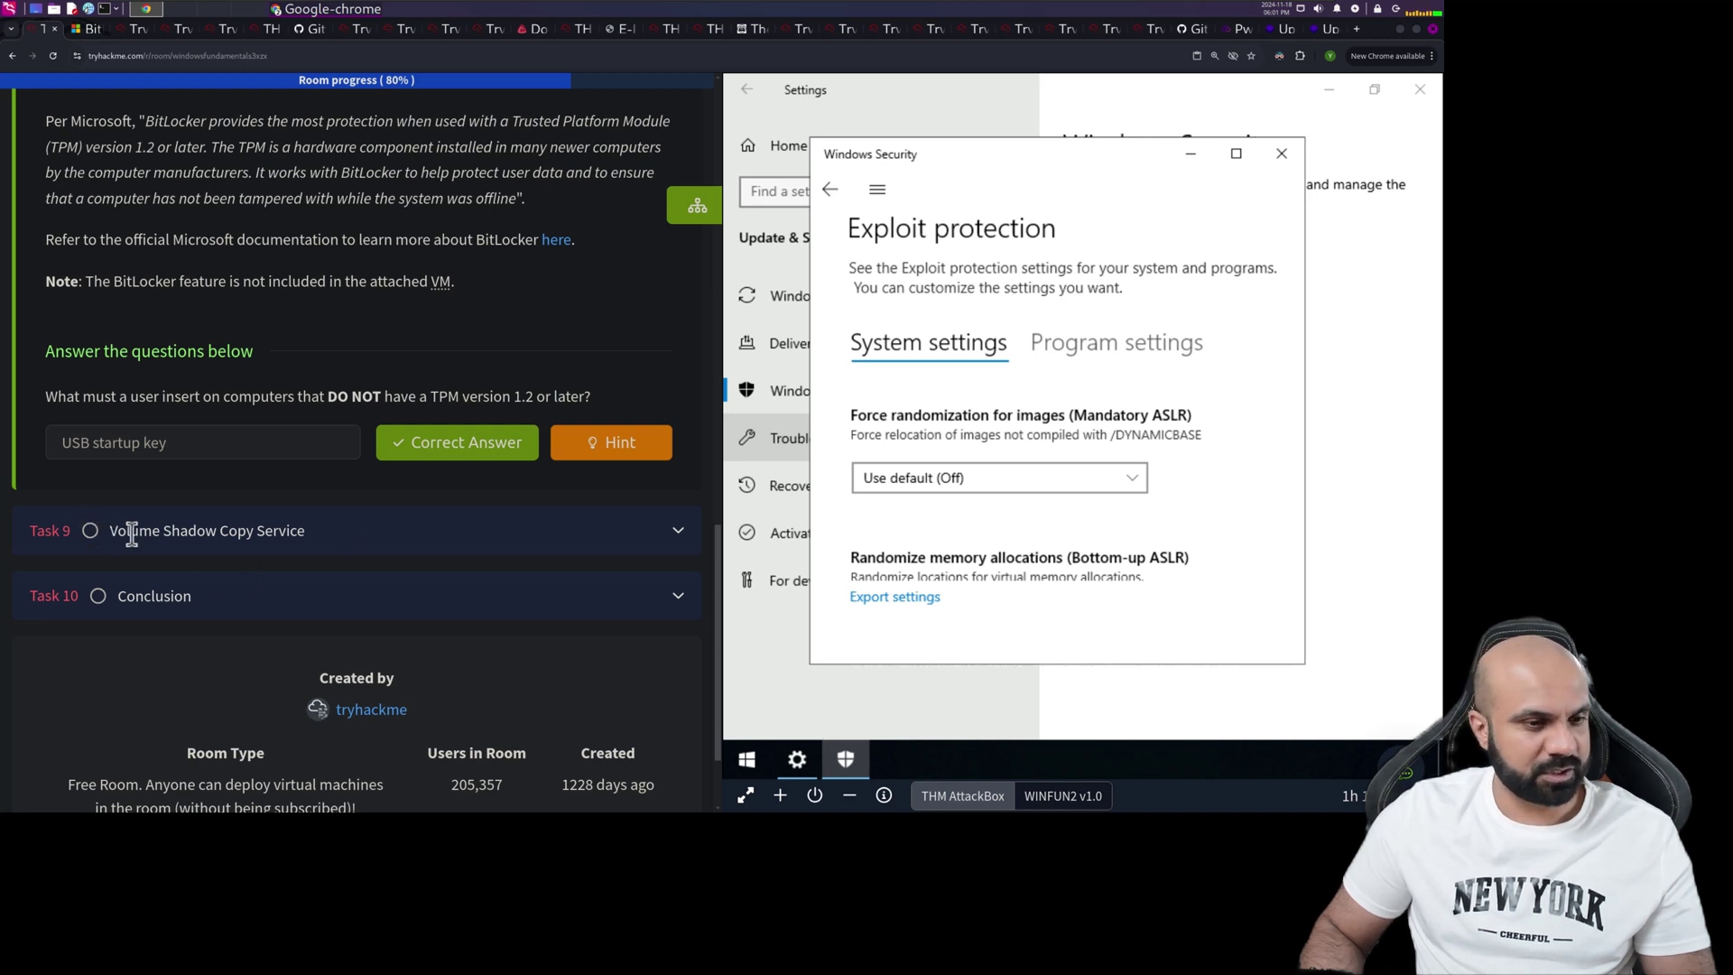
click(283, 532)
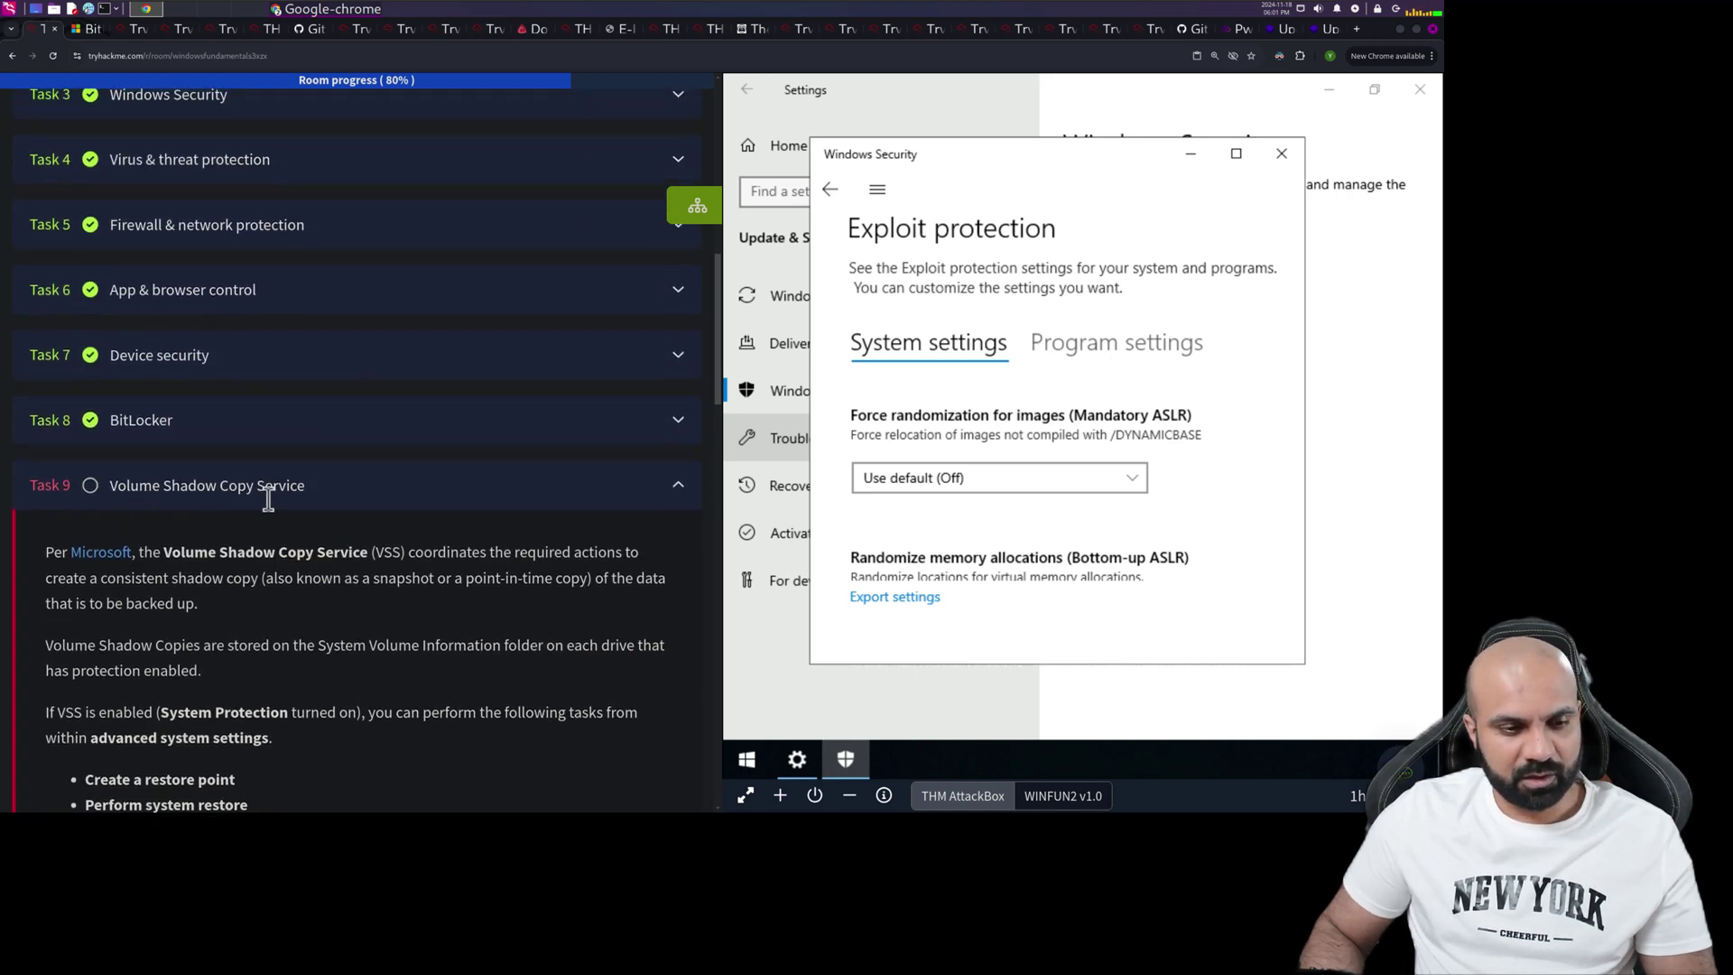
scroll(268, 499, down, 2)
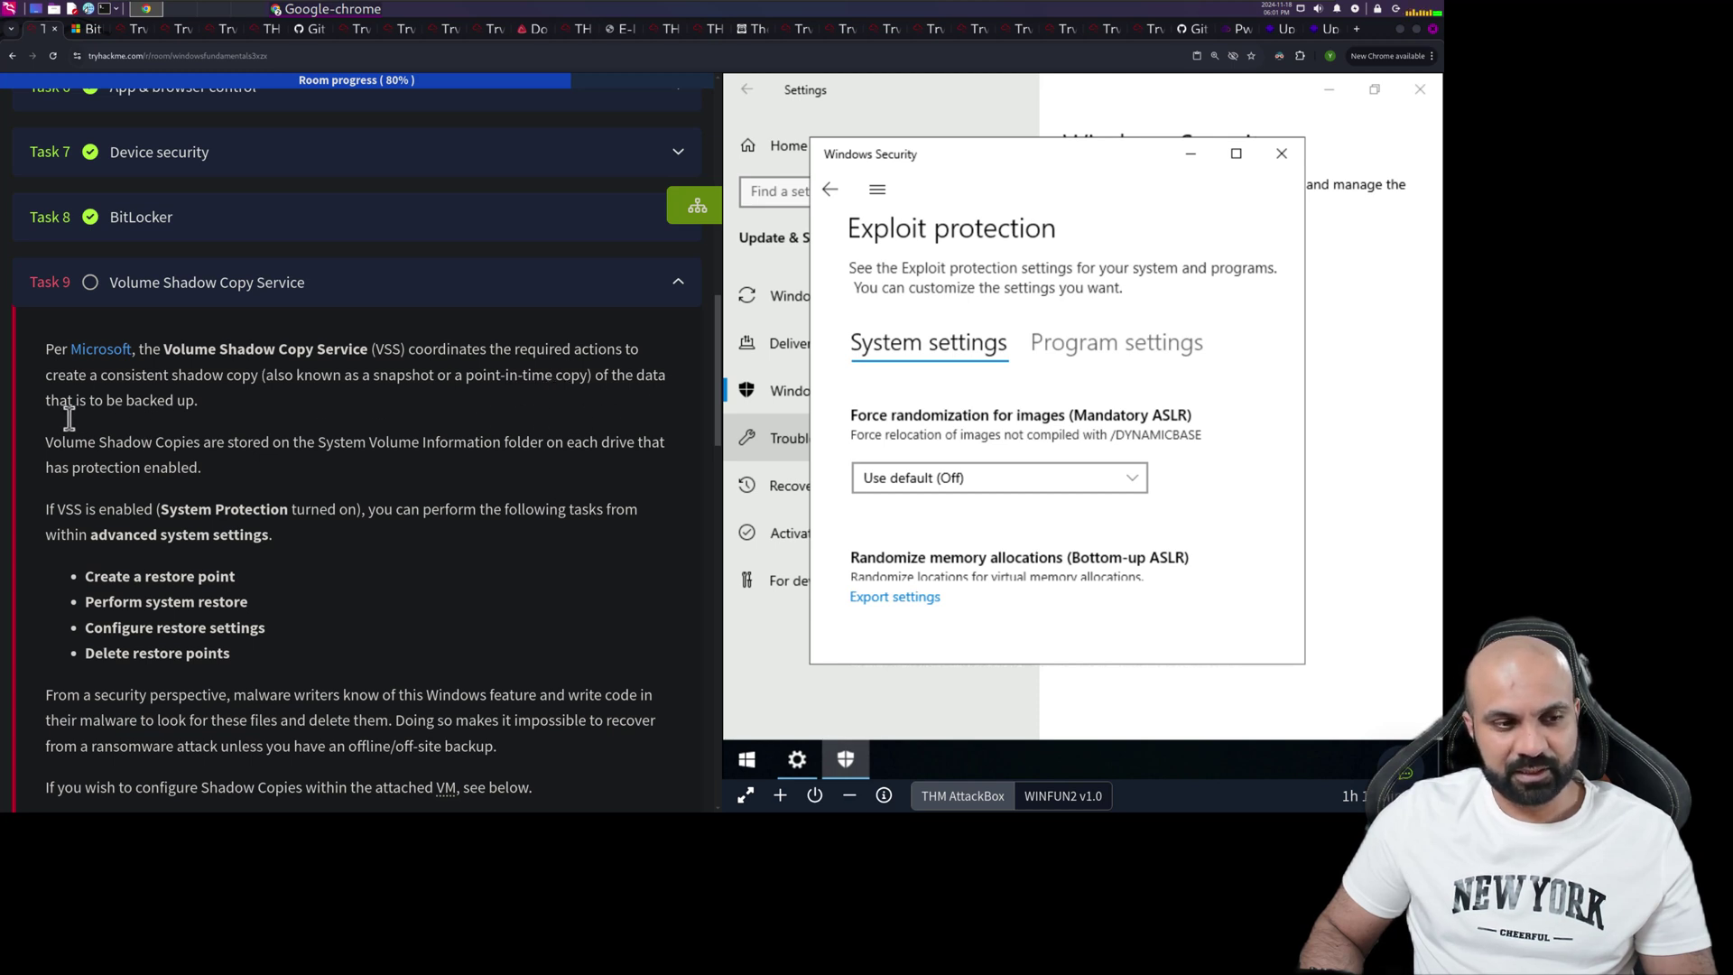
scroll(196, 437, down, 2)
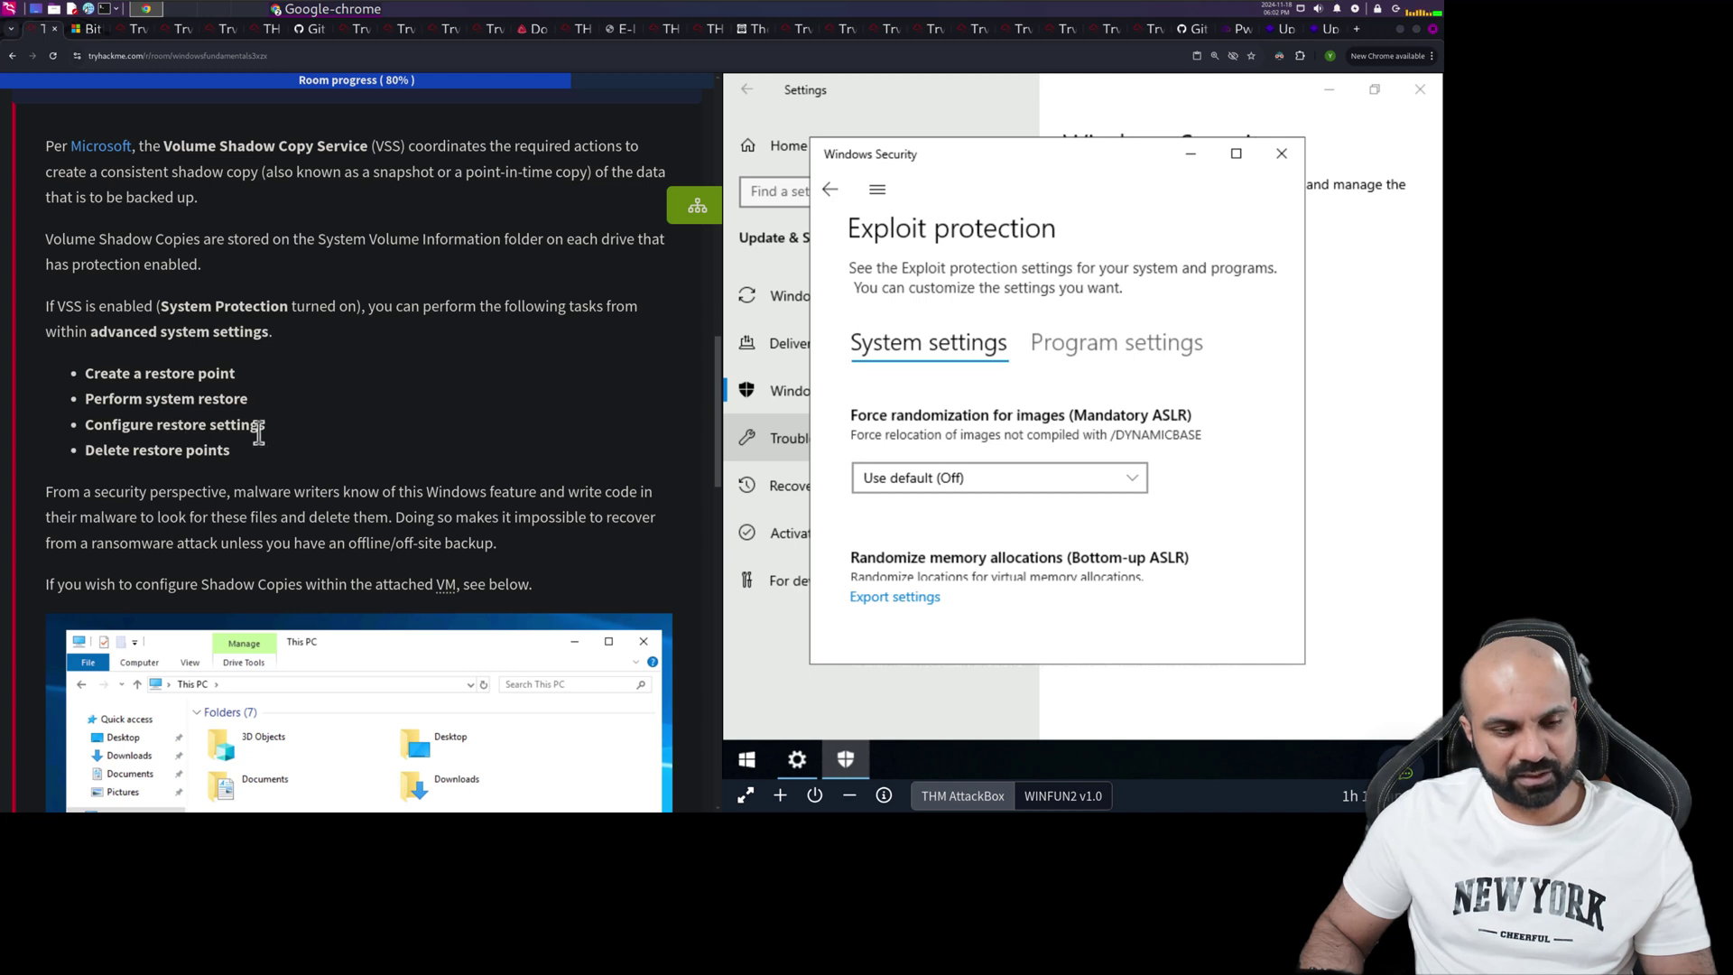
scroll(203, 473, down, 3)
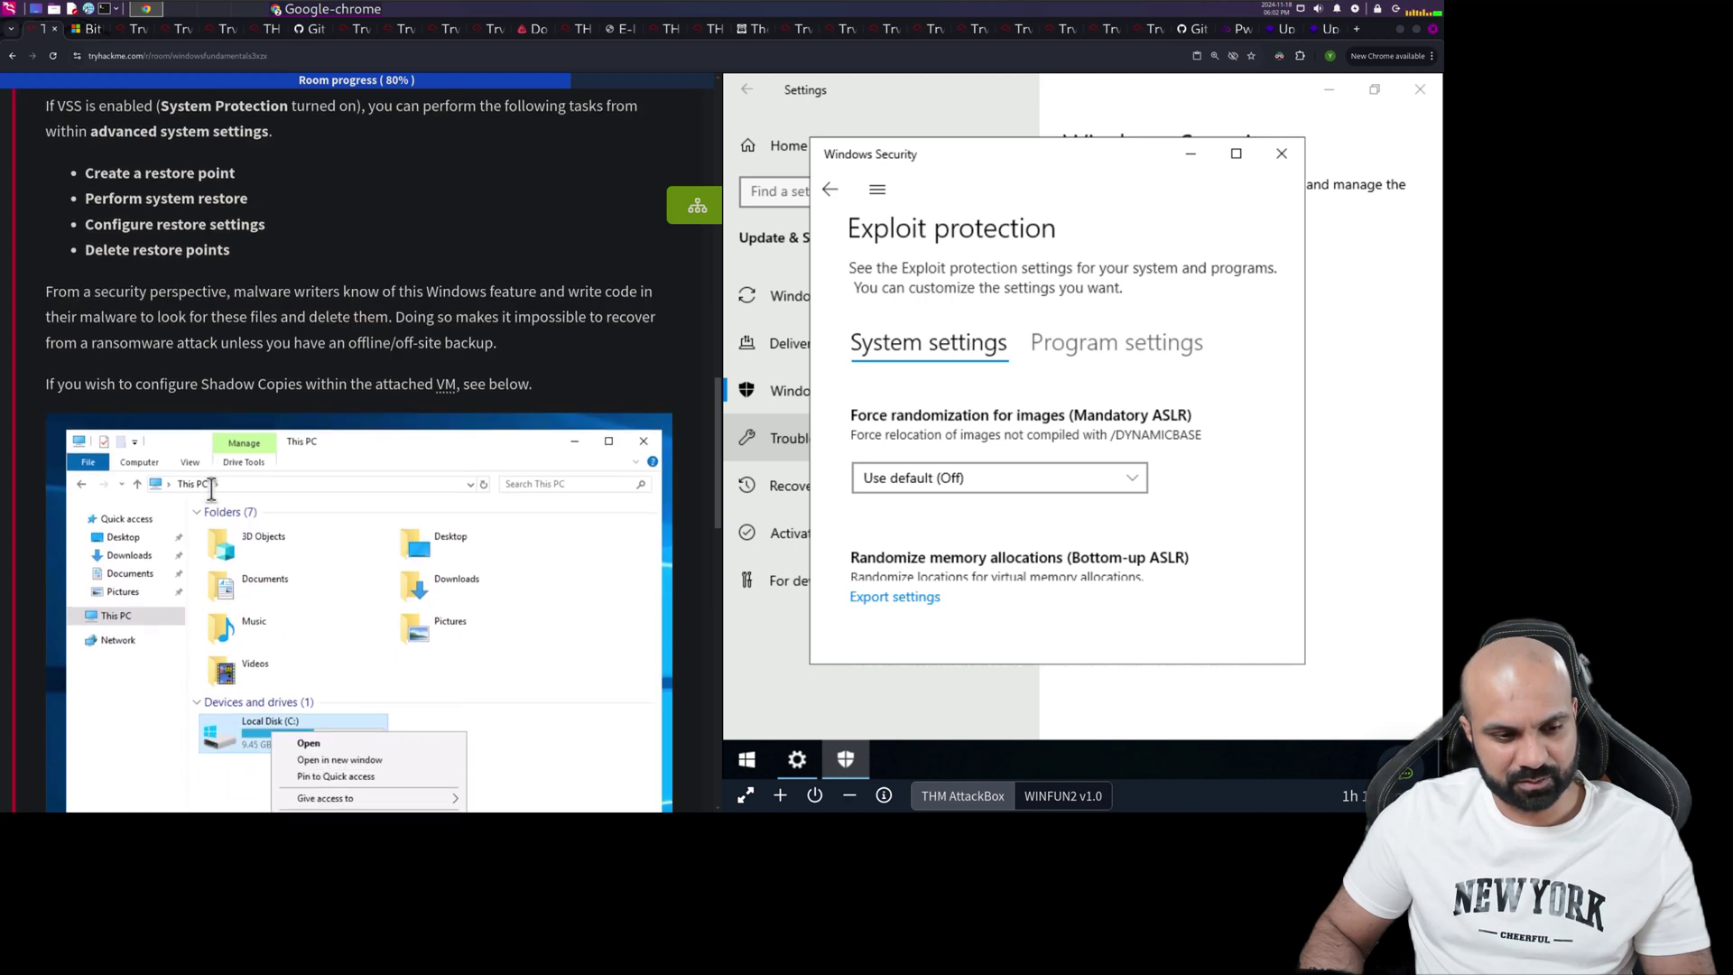
scroll(197, 467, down, 1)
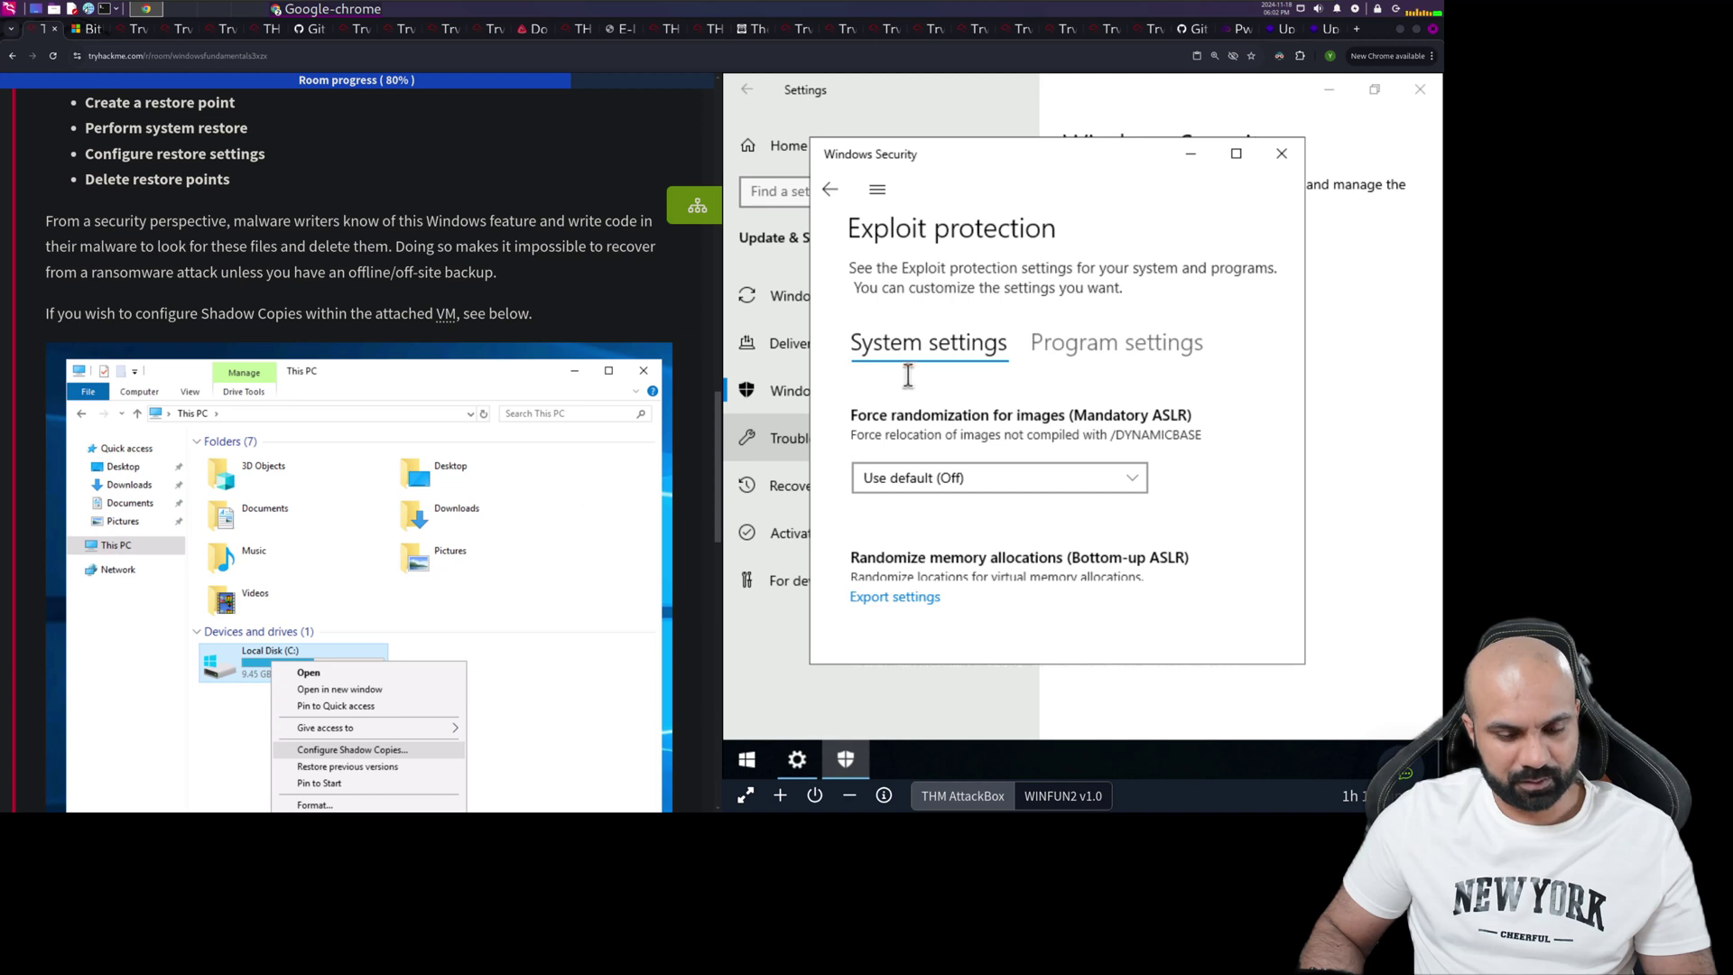
Close Windows Security and Settings in the VM, then open the Shadow Copies configuration for Local Disk (C:) from File Explorer
click(1281, 153)
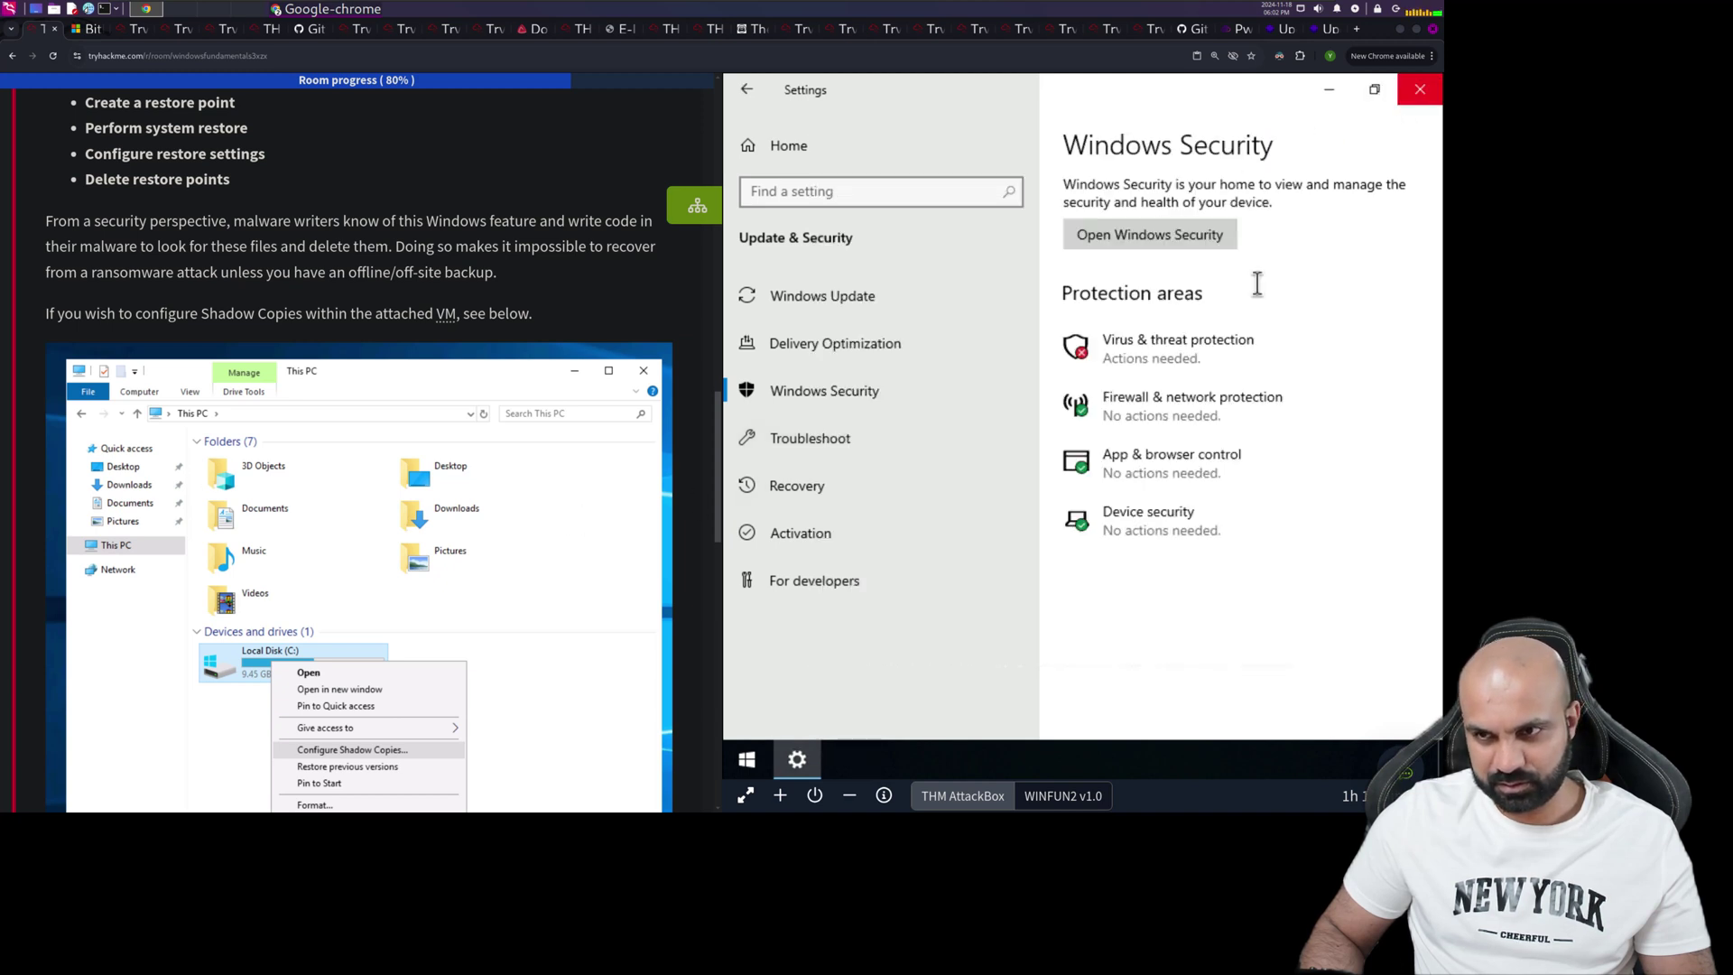
key(alt+F4)
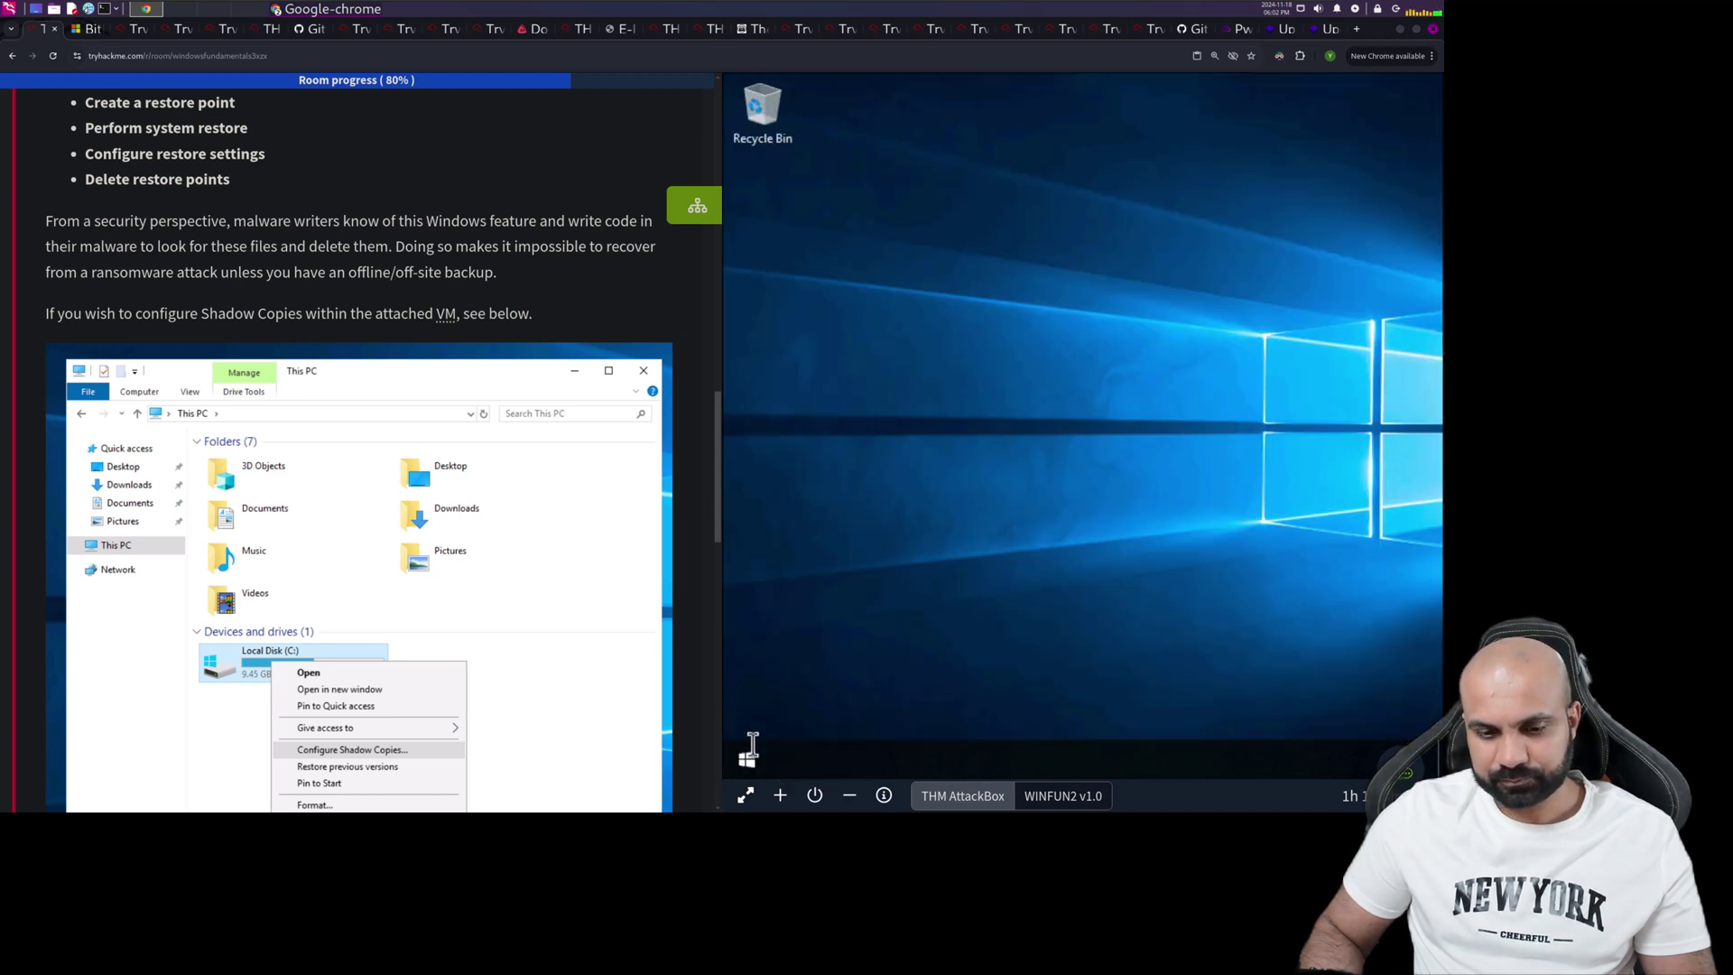
click(751, 754)
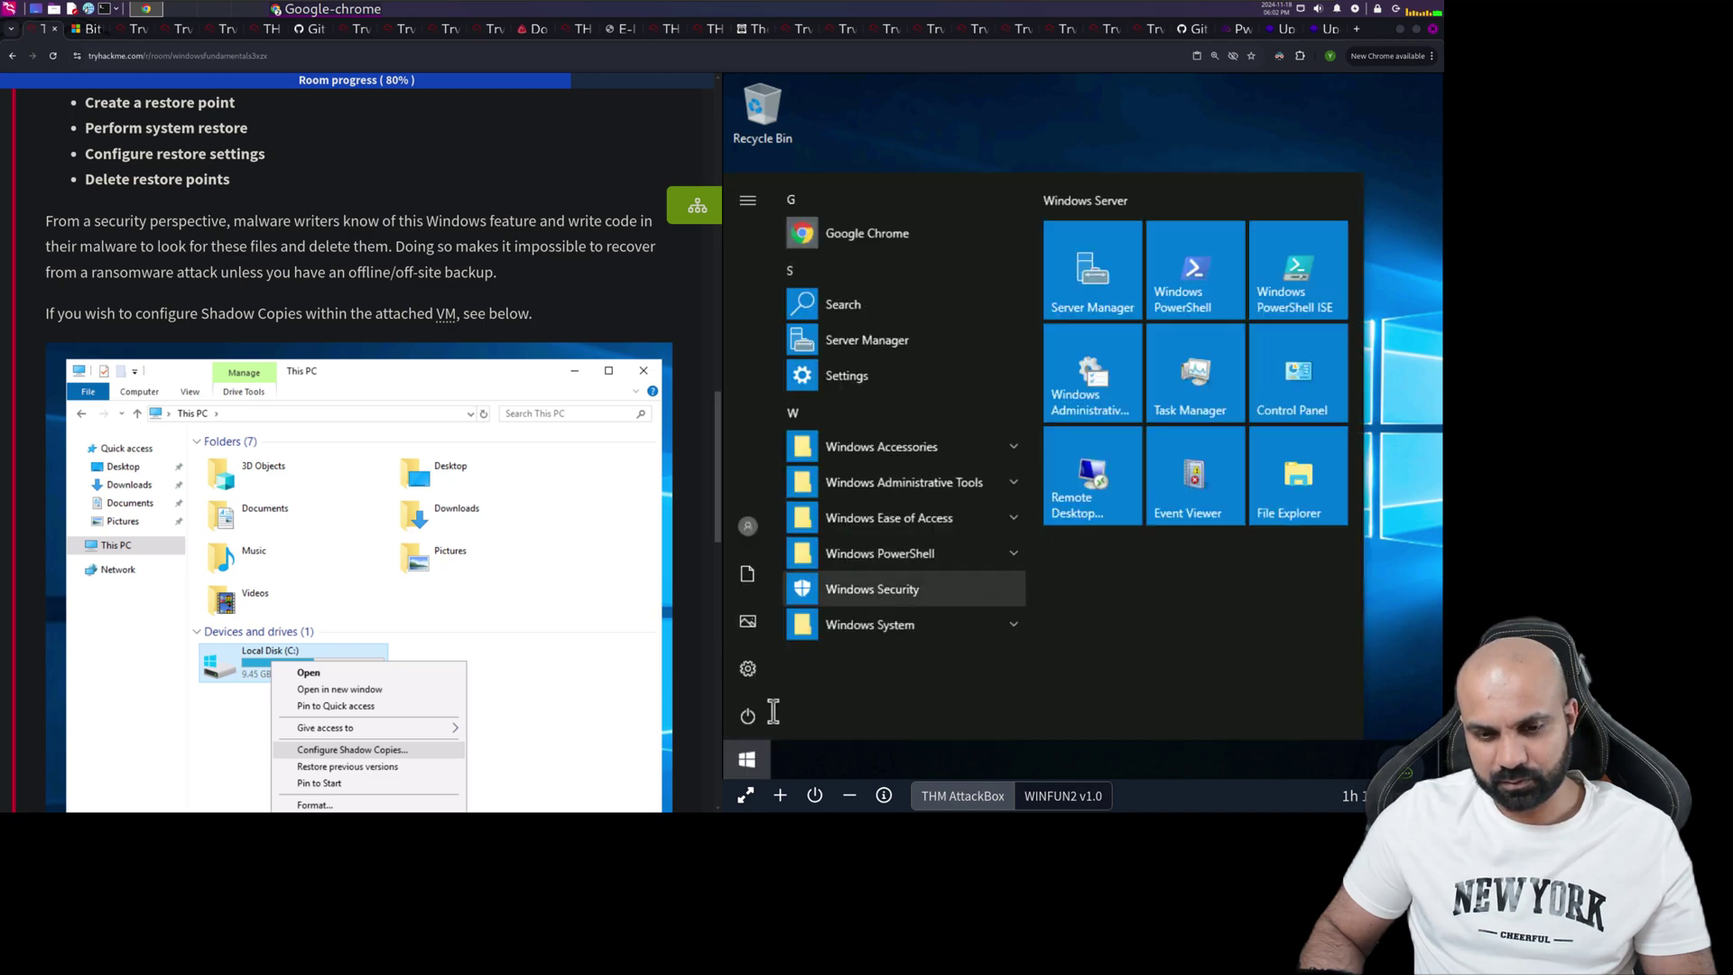
click(1298, 479)
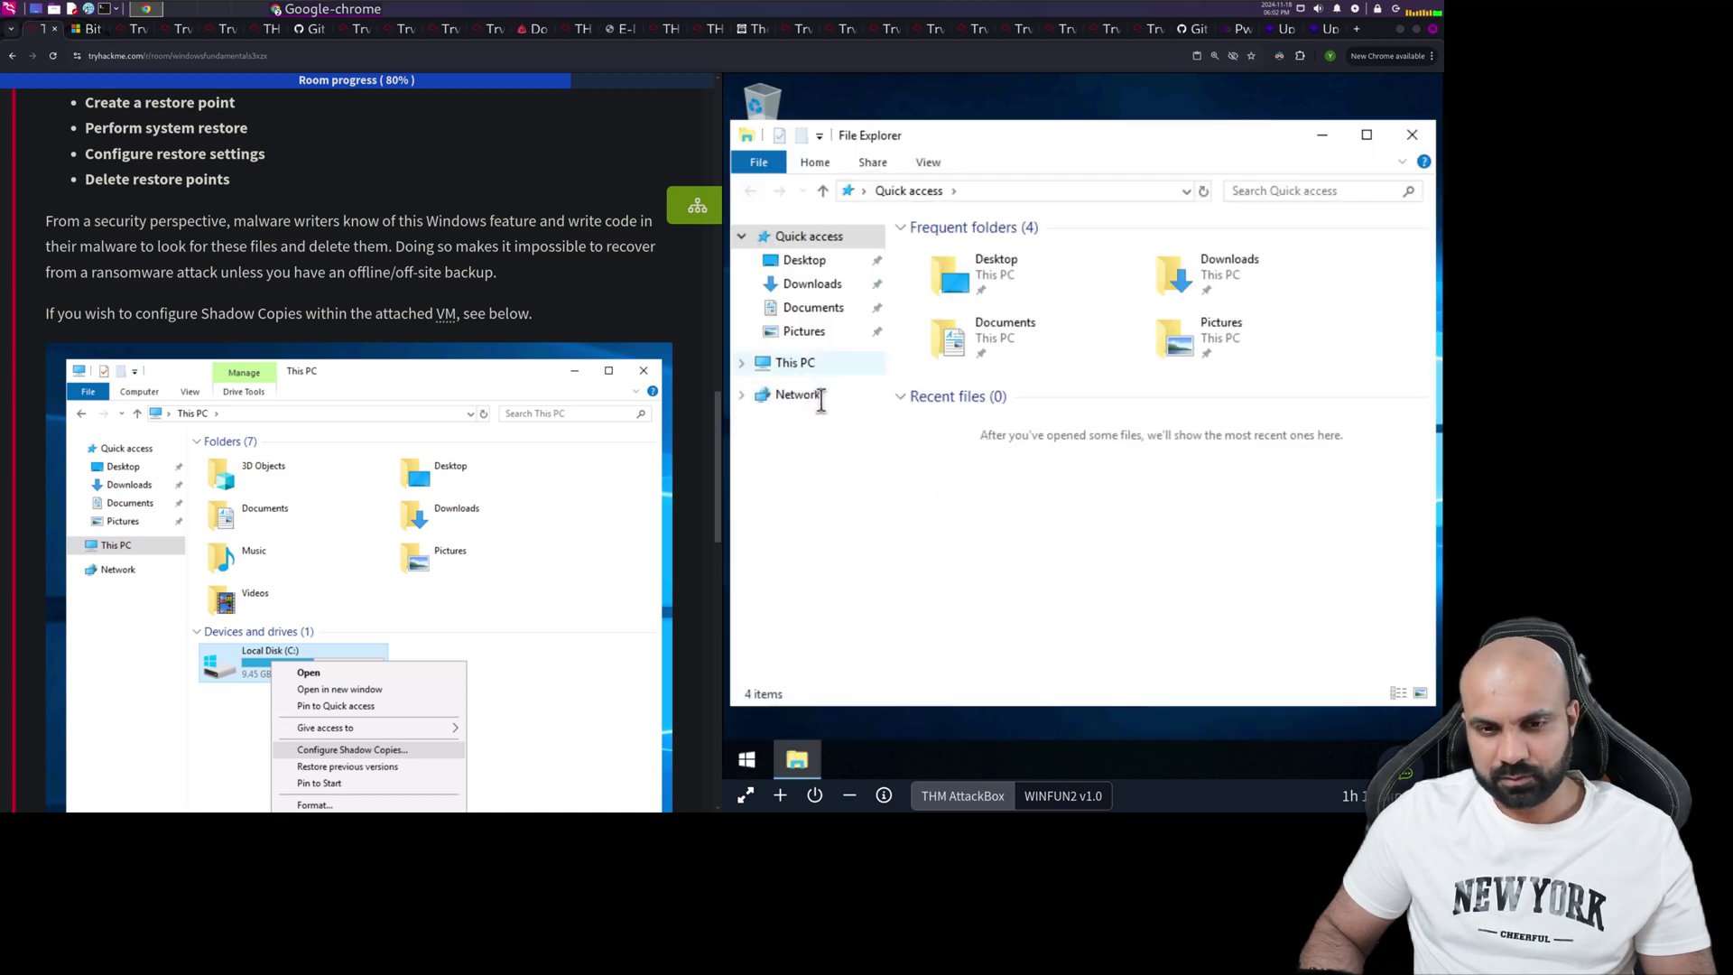
click(794, 363)
click(967, 510)
right_click(967, 510)
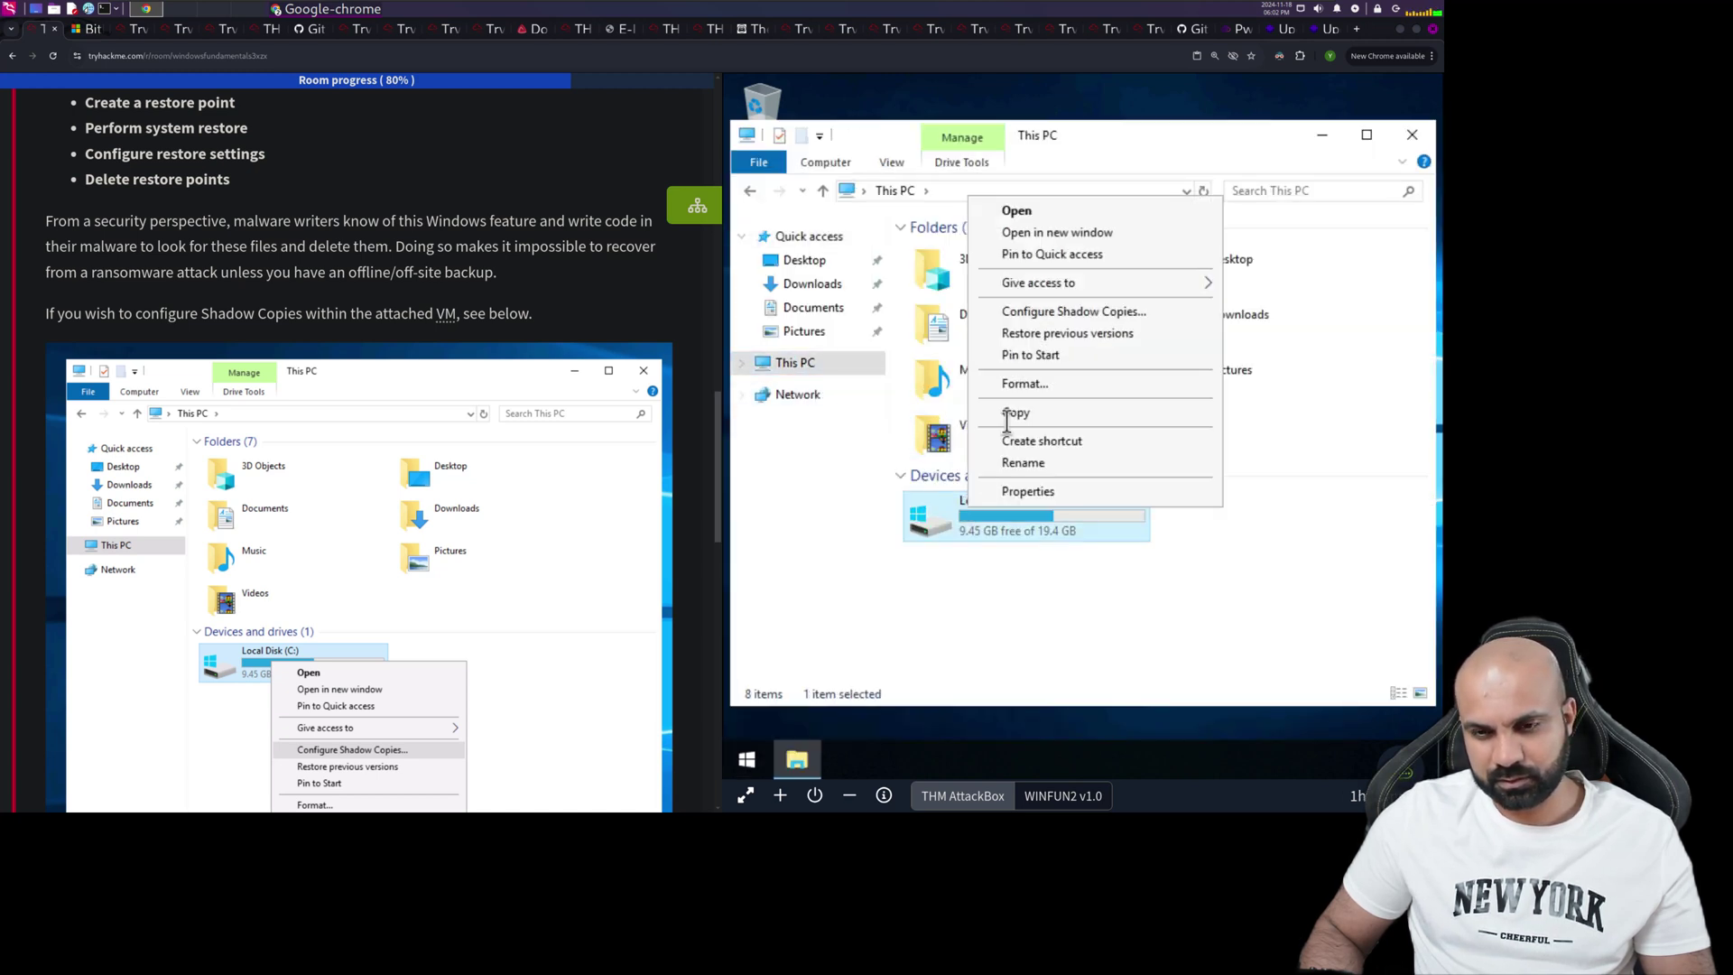
click(1029, 311)
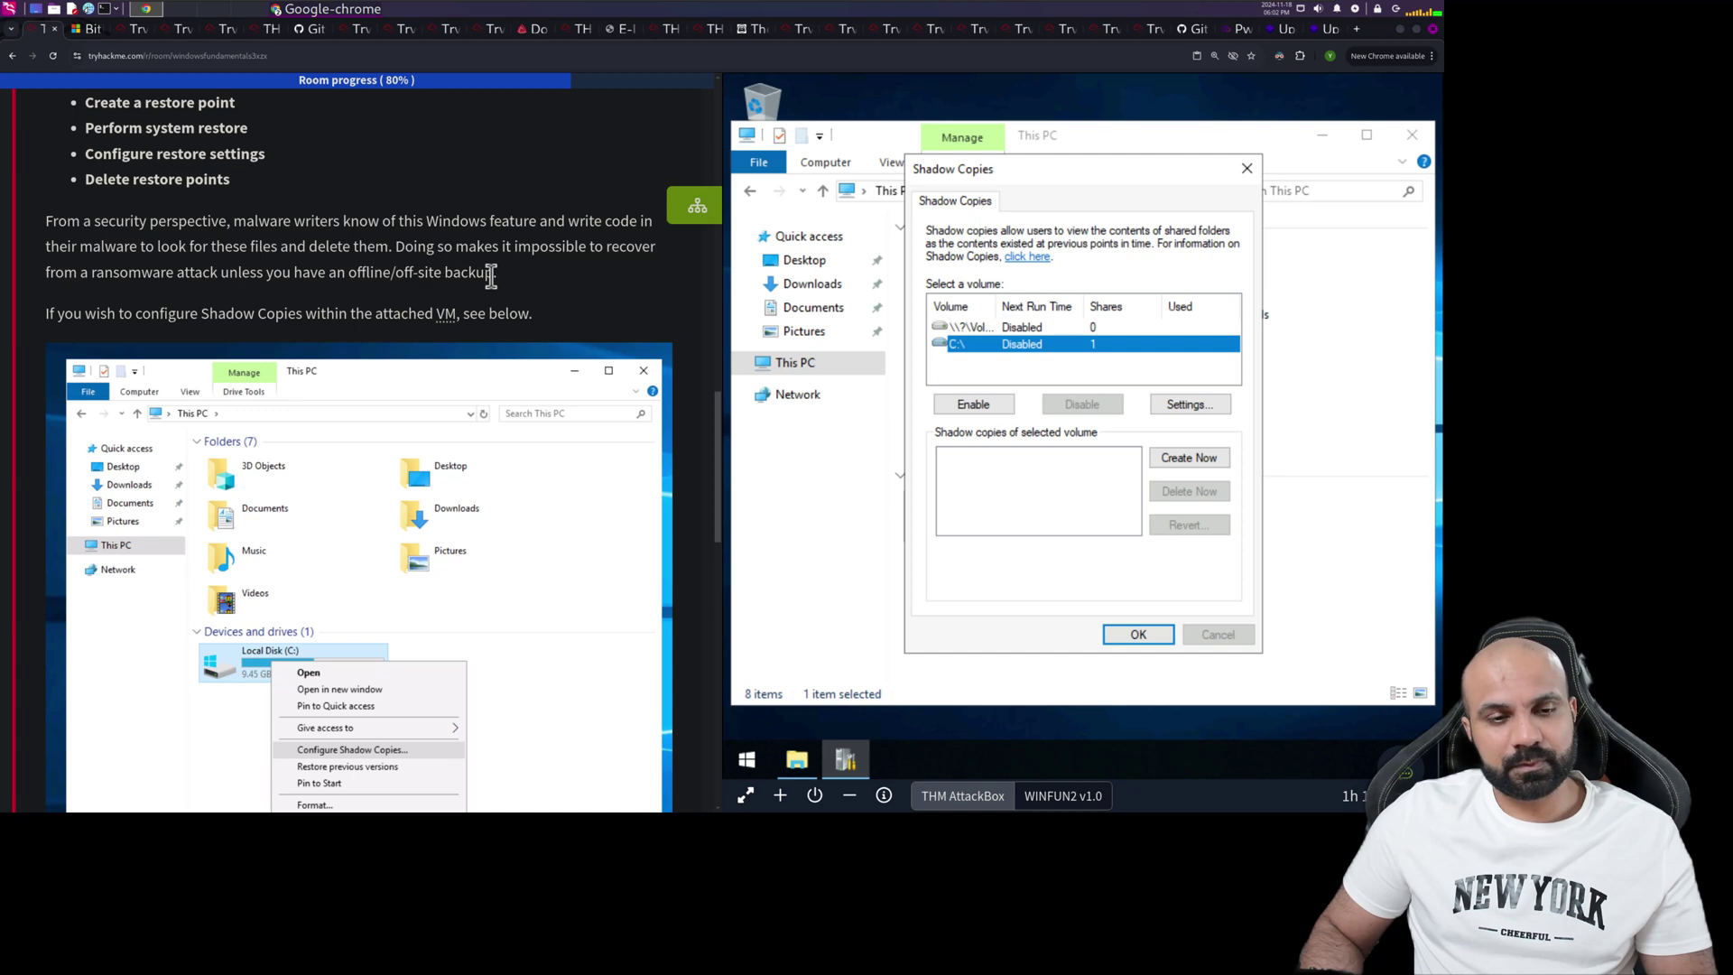
Highlight "offline/off-site backup" in Task 9's ransomware note and read the rest of the task up to its question
drag(493, 274, 355, 278)
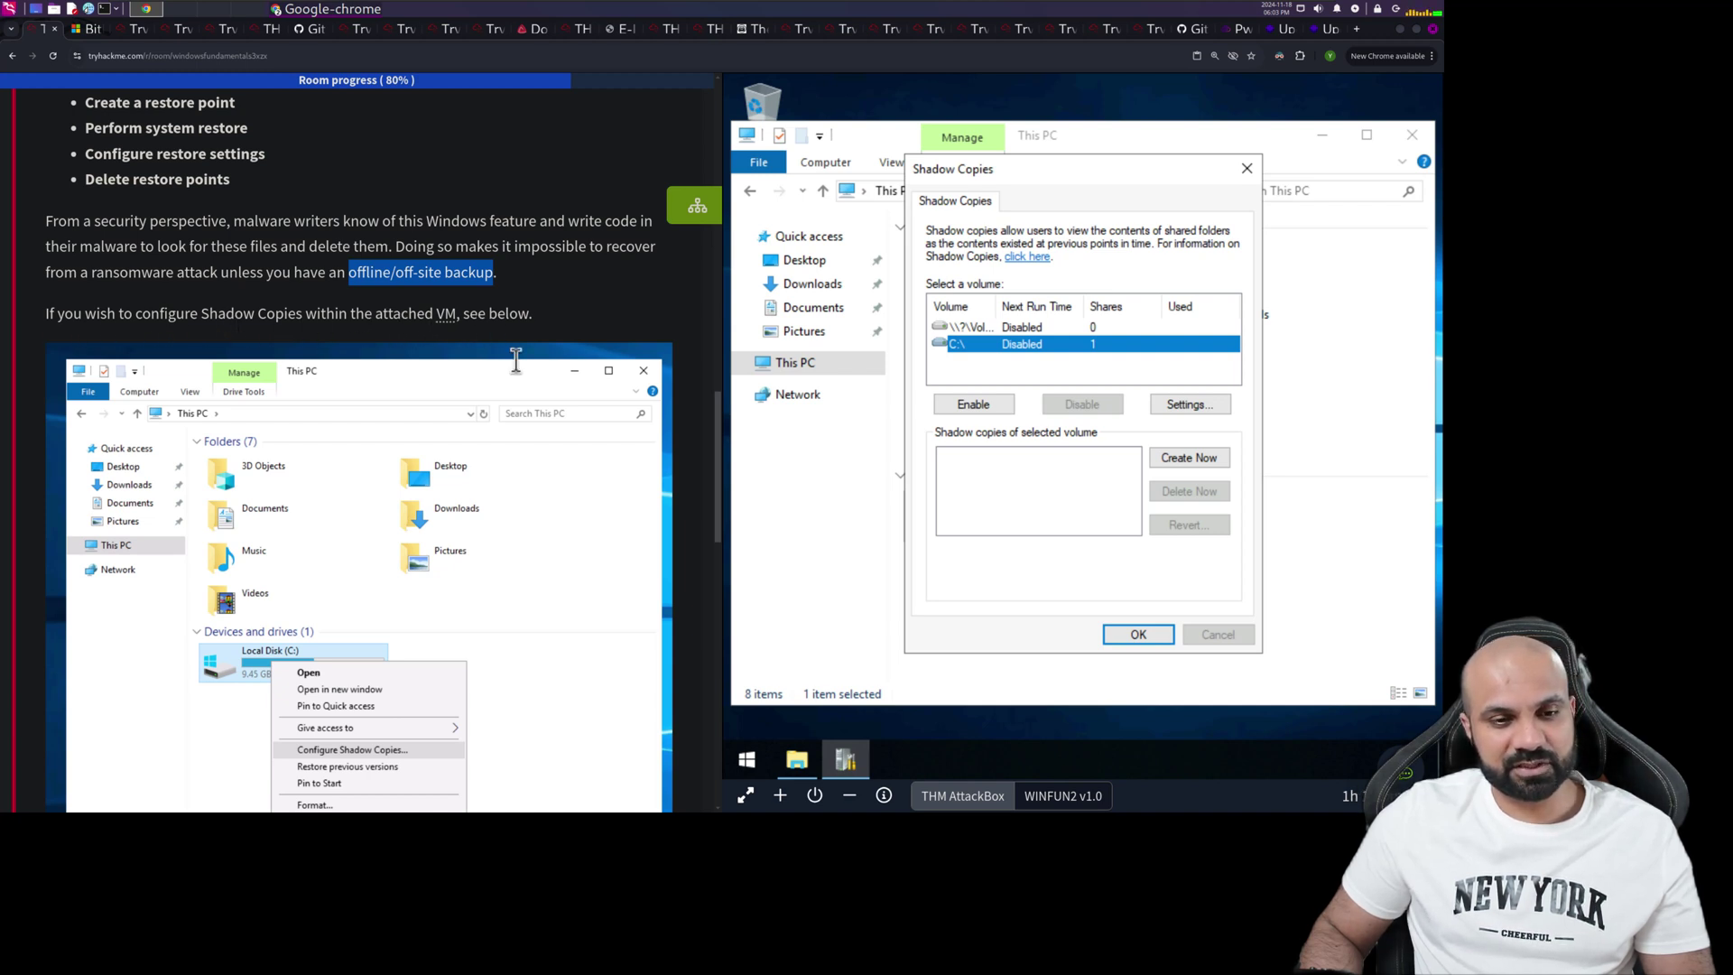
scroll(492, 397, down, 1)
scroll(481, 437, down, 8)
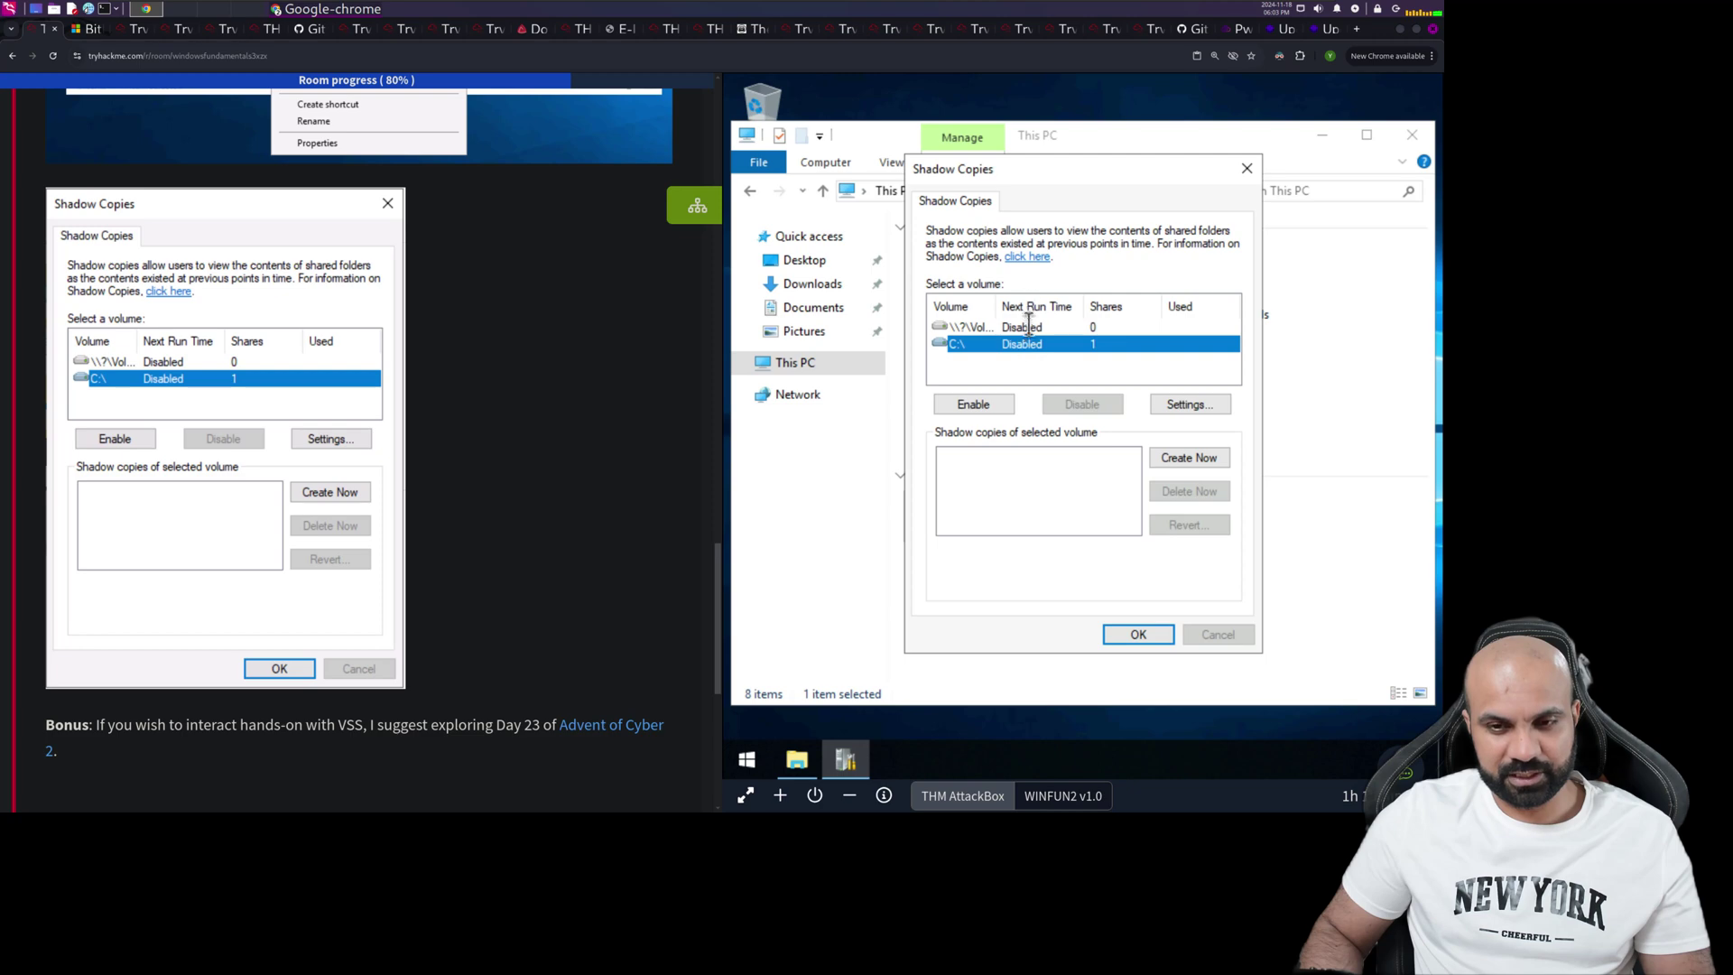
scroll(253, 424, down, 5)
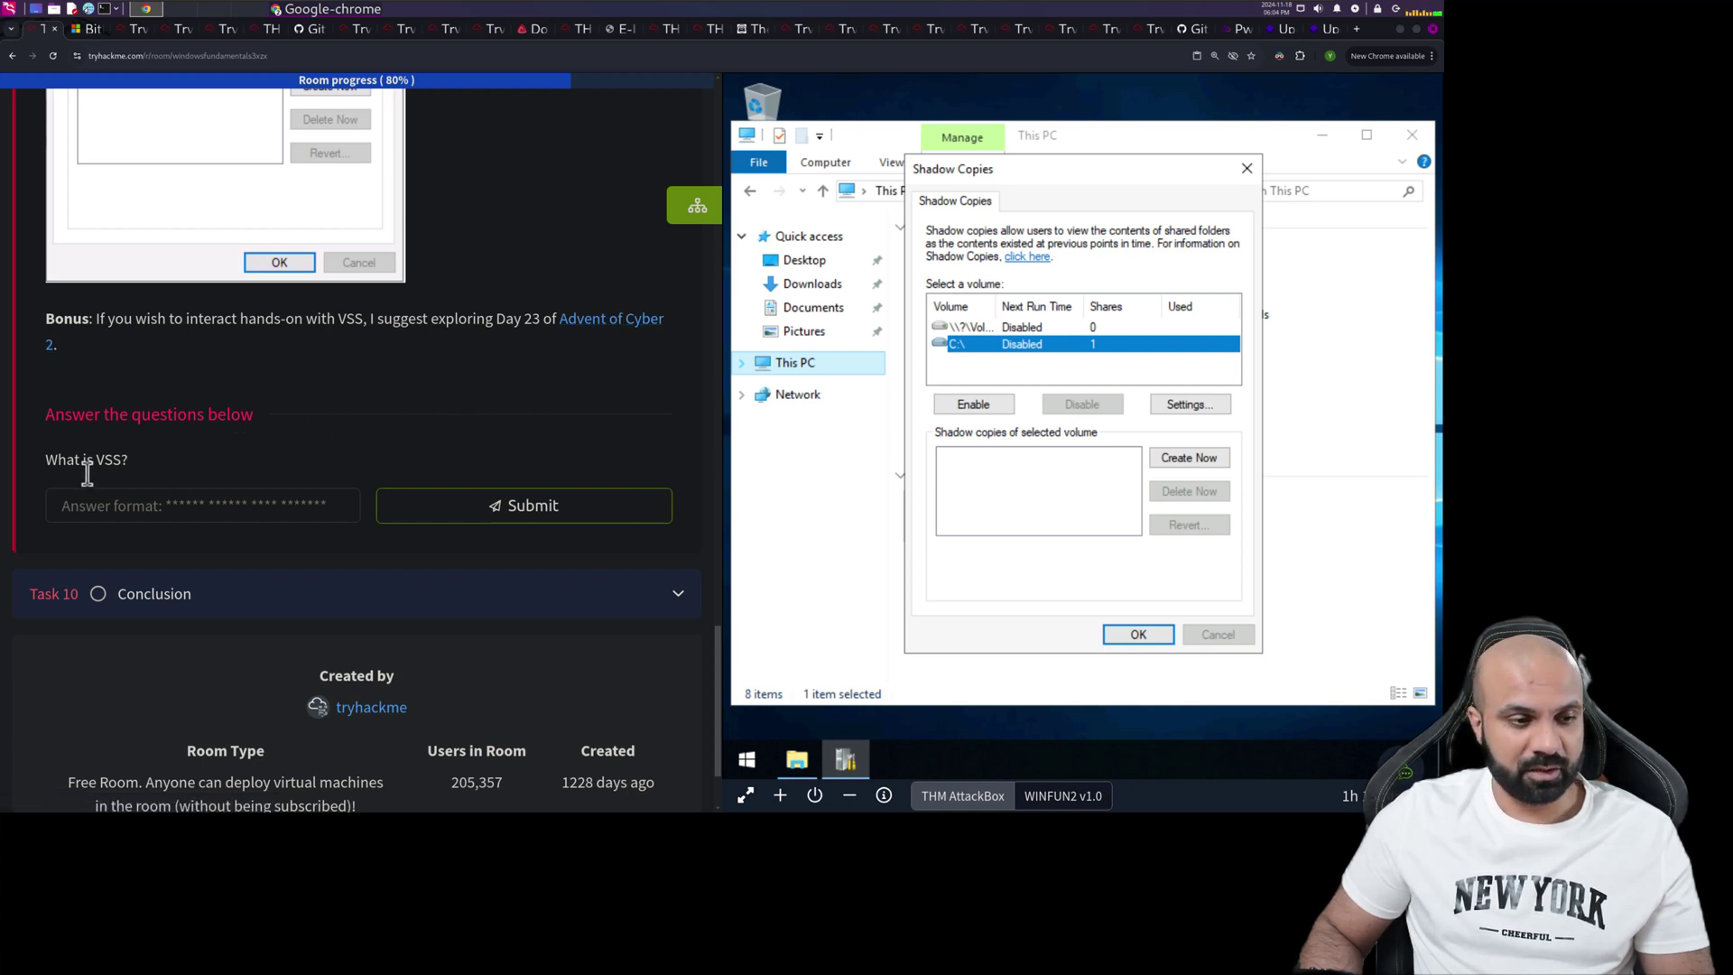
Try to copy the term "Volume Shadow Copy Service" from the opening paragraph of Task 9
scroll(175, 478, up, 3)
scroll(175, 477, up, 15)
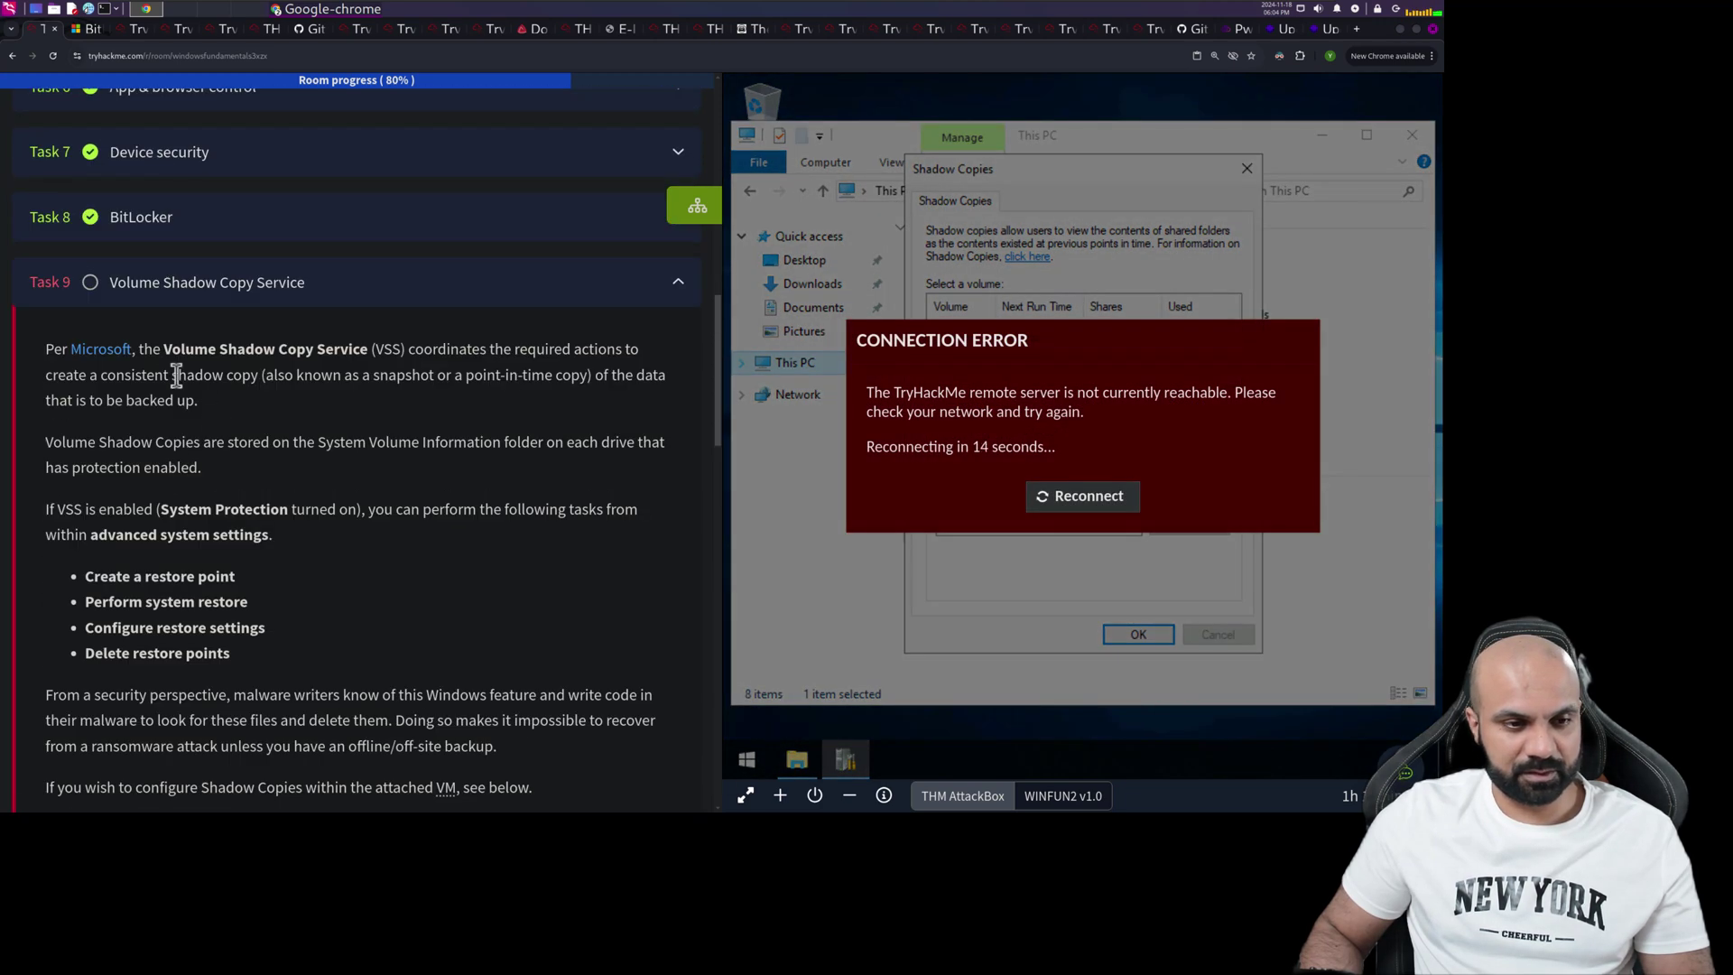
drag(164, 349, 368, 350)
right_click(368, 349)
click(416, 362)
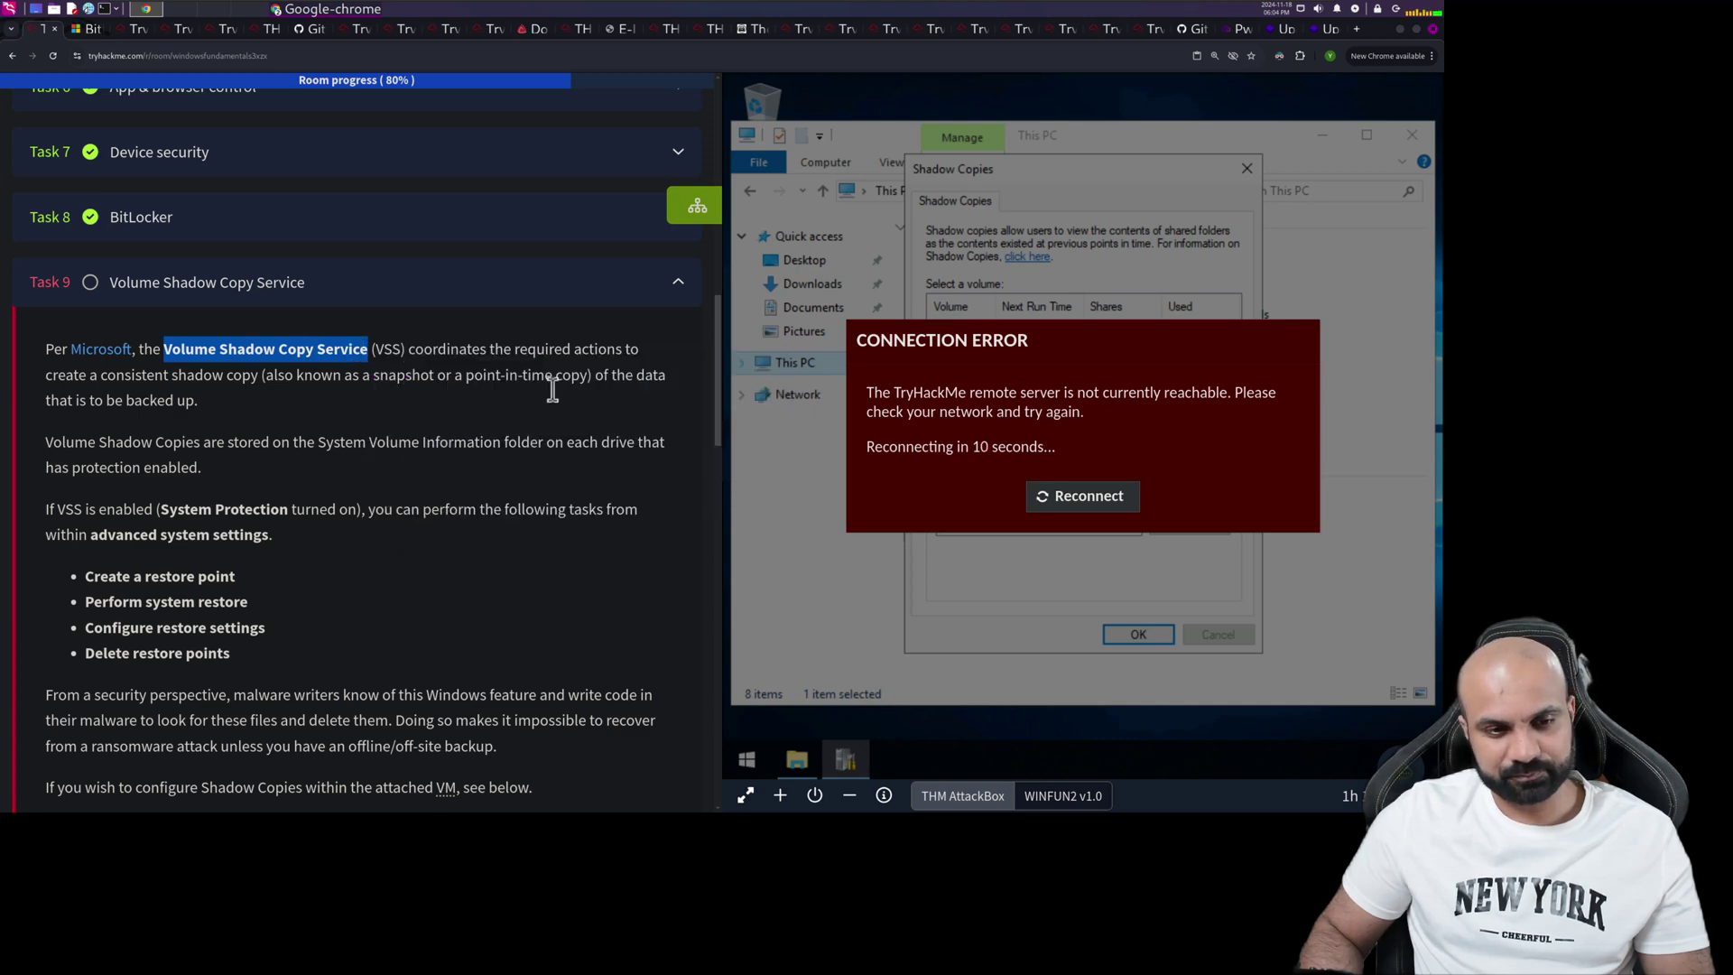
Reconnect to the remote VM and try to paste the copied term into the "What is VSS?" answer
click(1057, 495)
scroll(420, 449, down, 15)
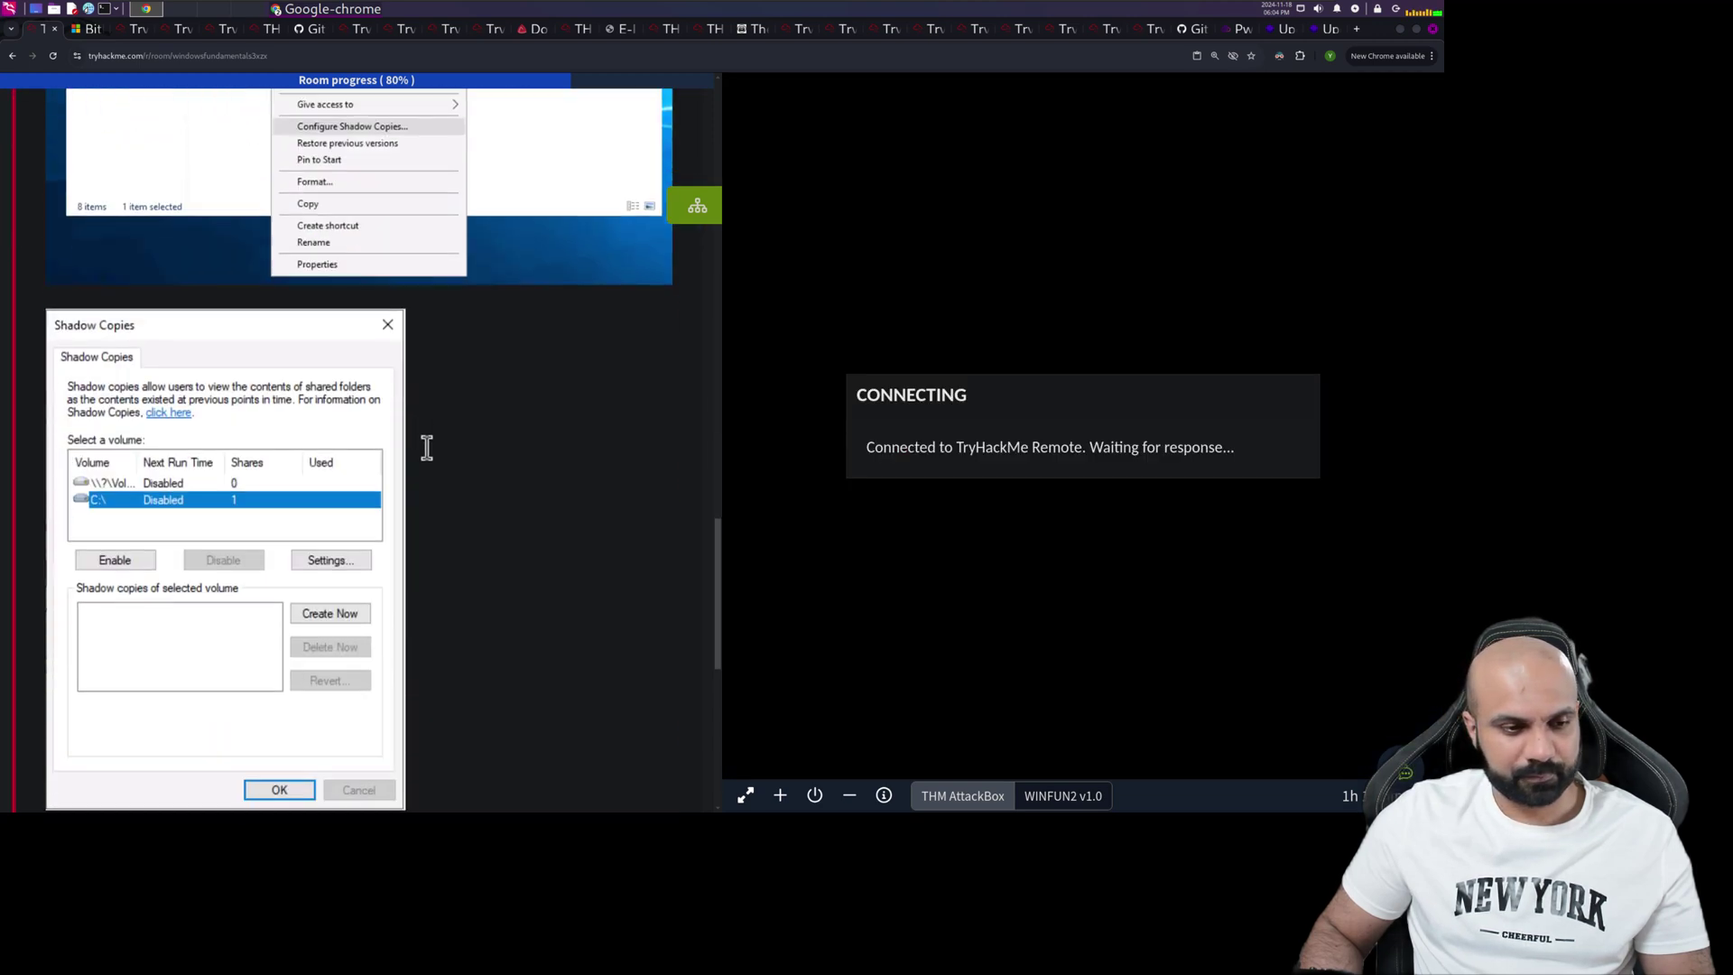
right_click(263, 494)
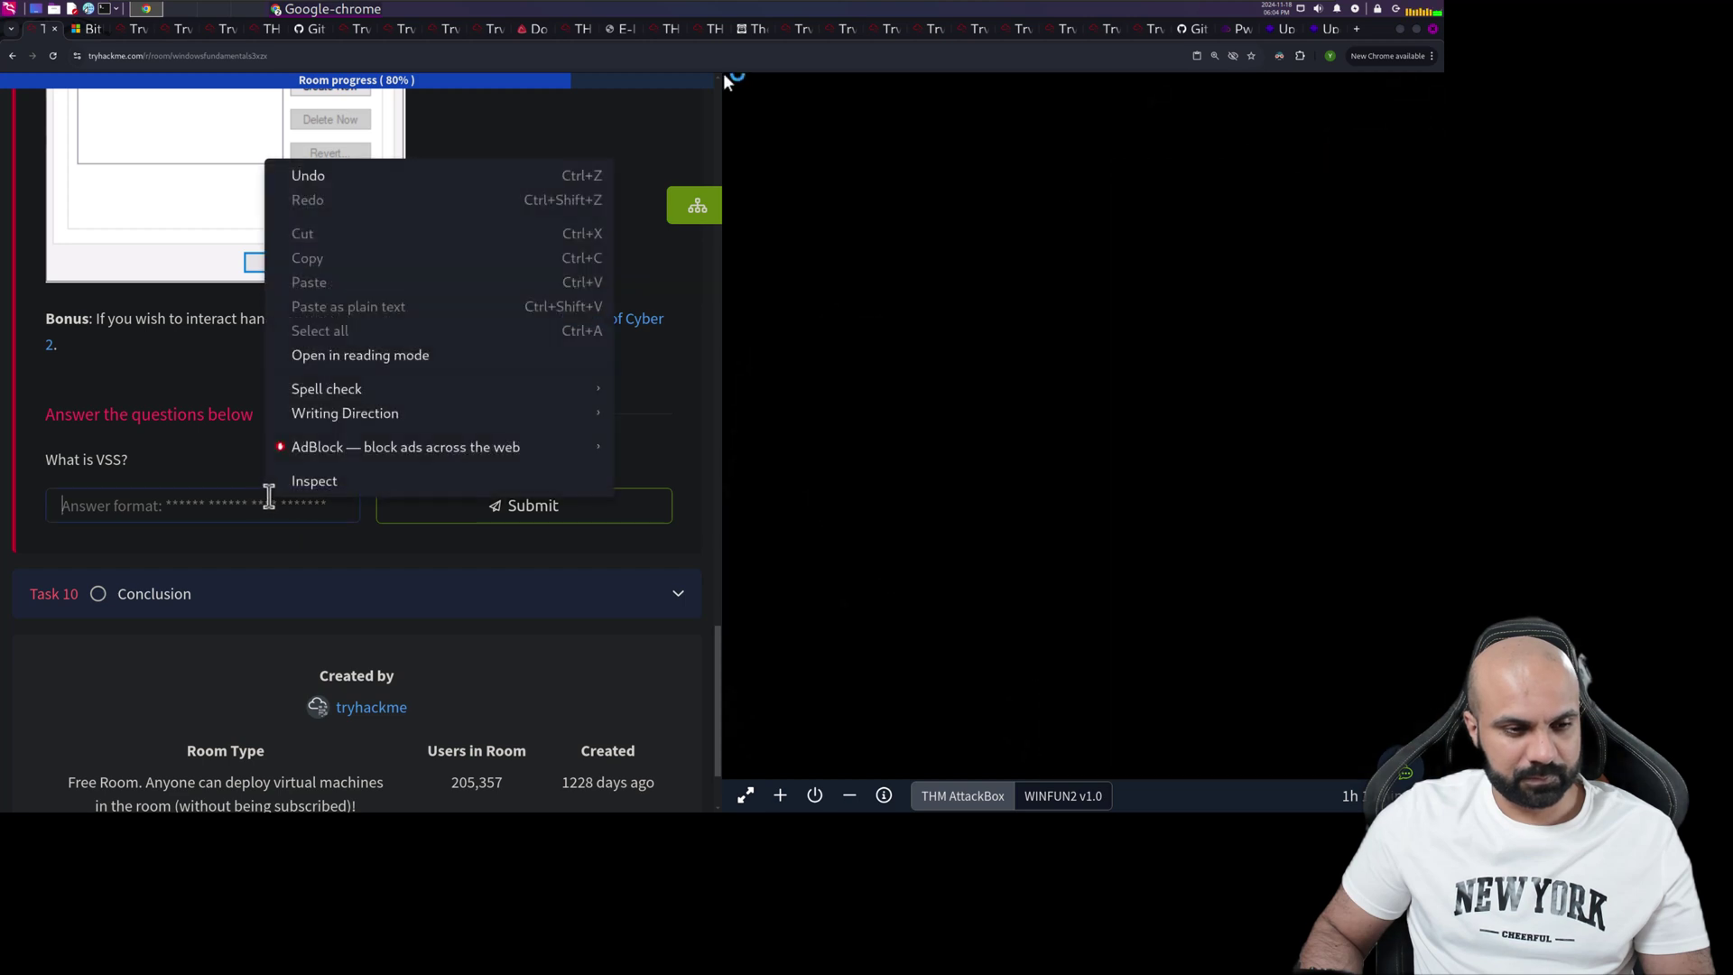
click(220, 497)
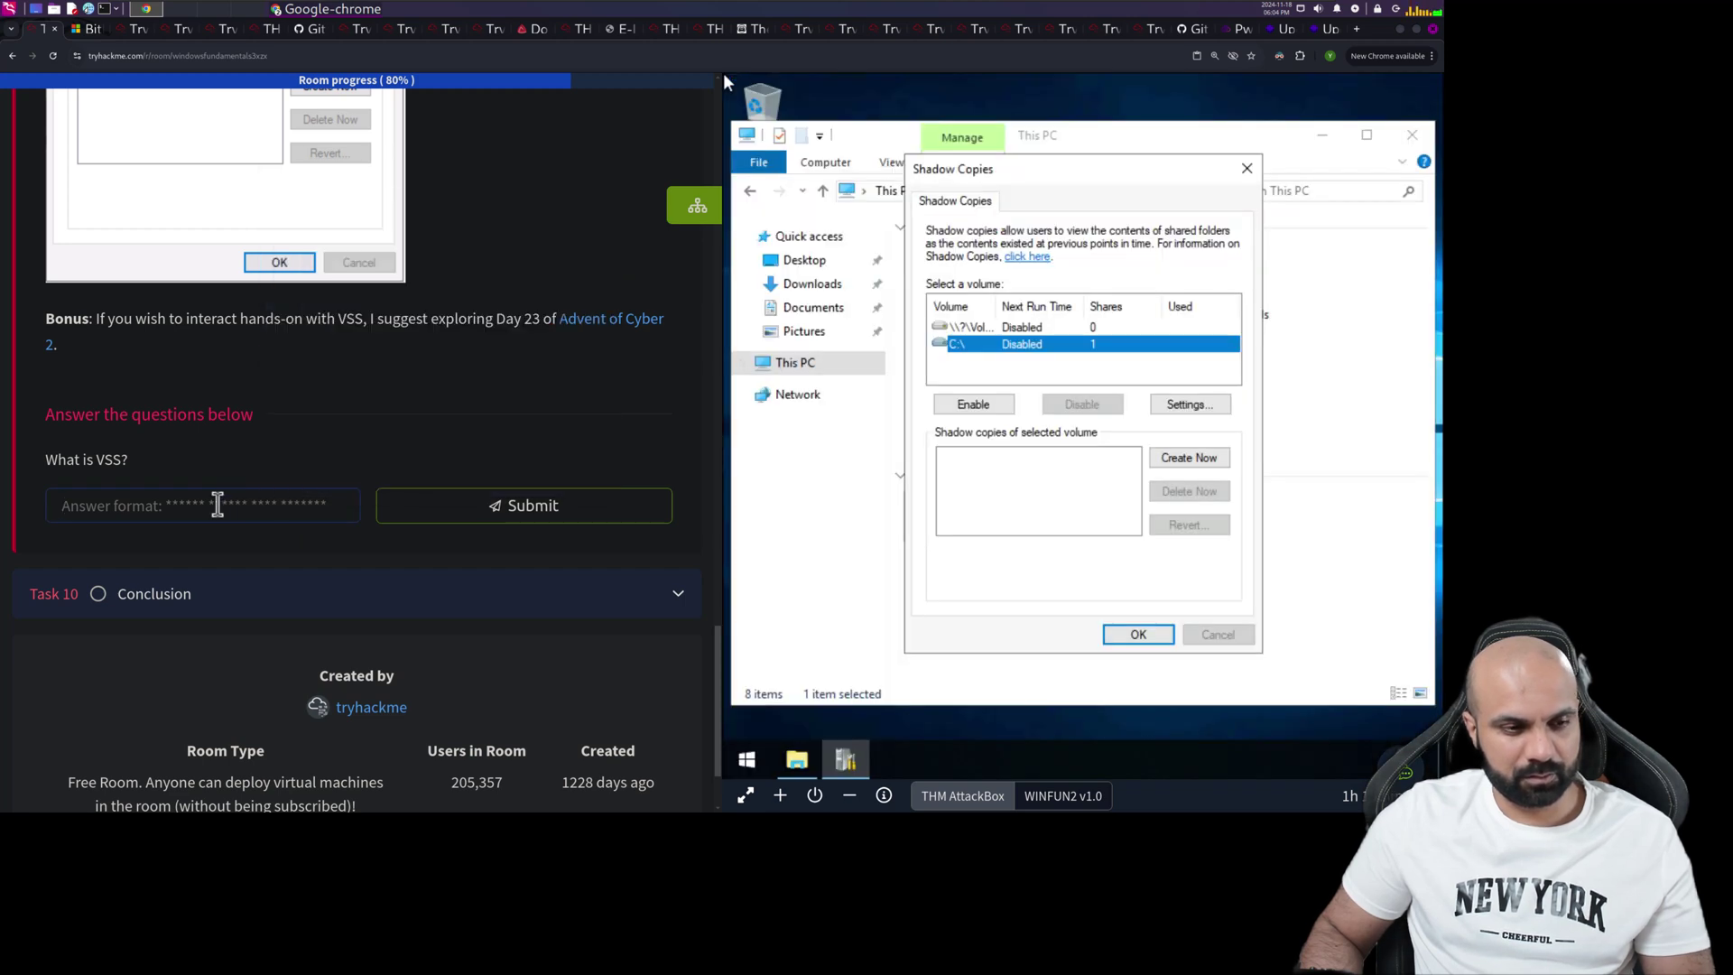
Return to Task 9's opening paragraph and copy the bold term "Volume Shadow Copy Service" again
scroll(225, 484, up, 10)
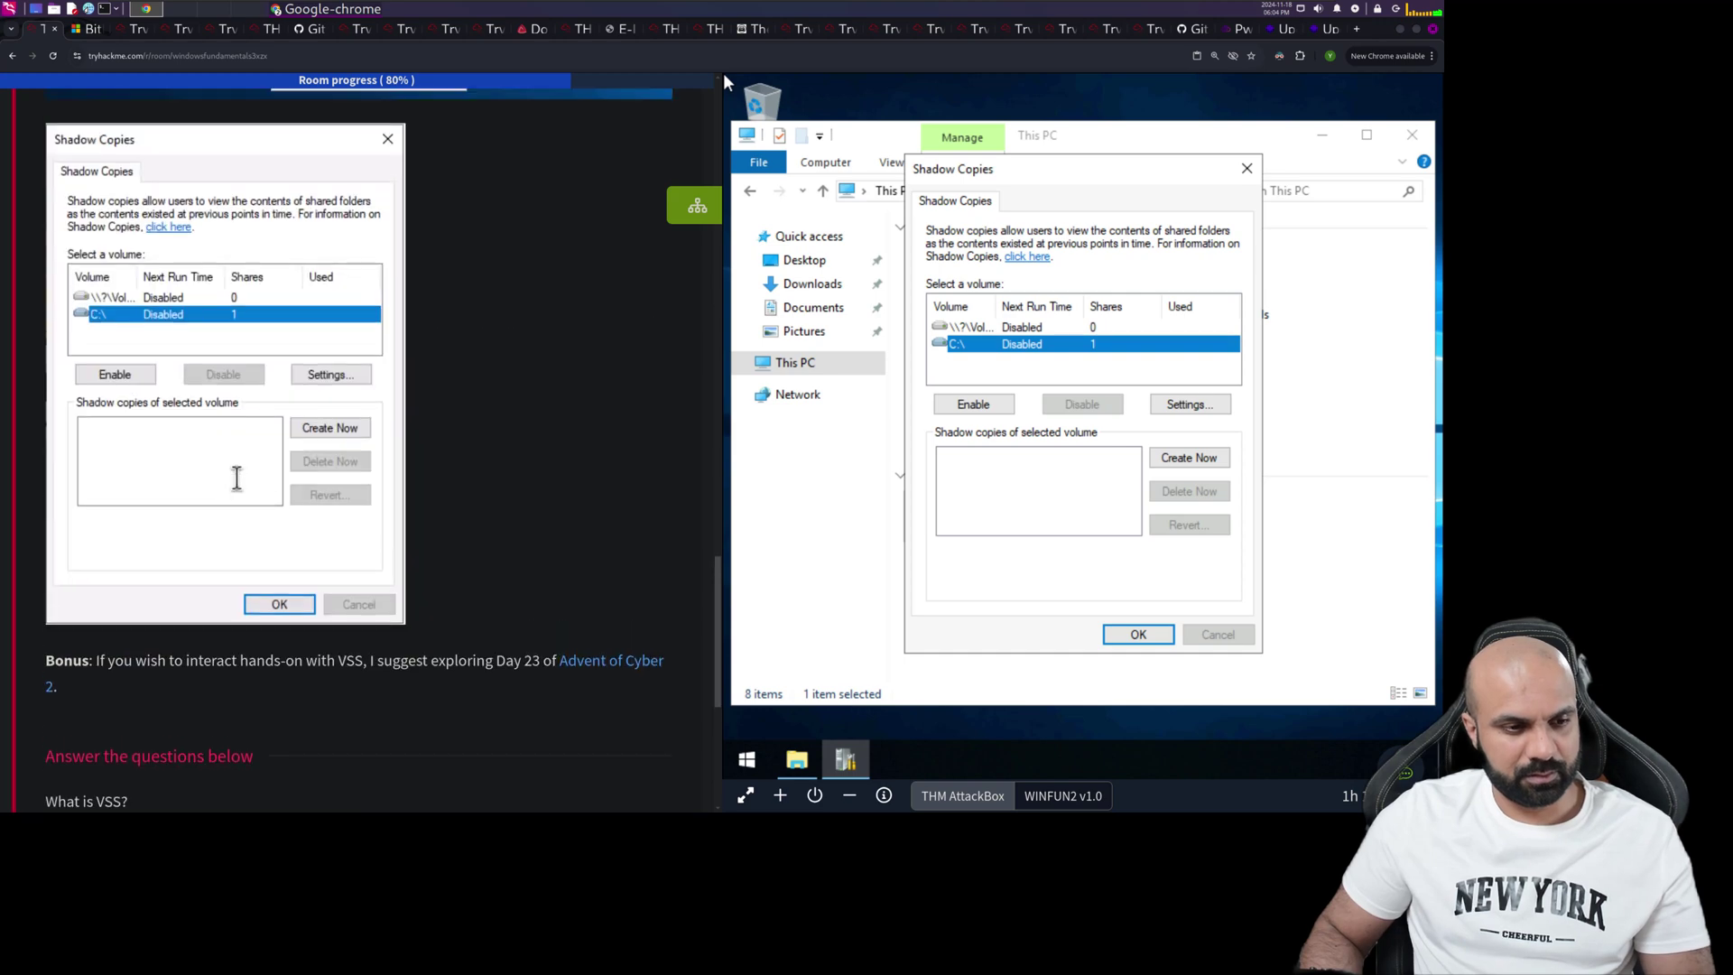
scroll(237, 478, up, 4)
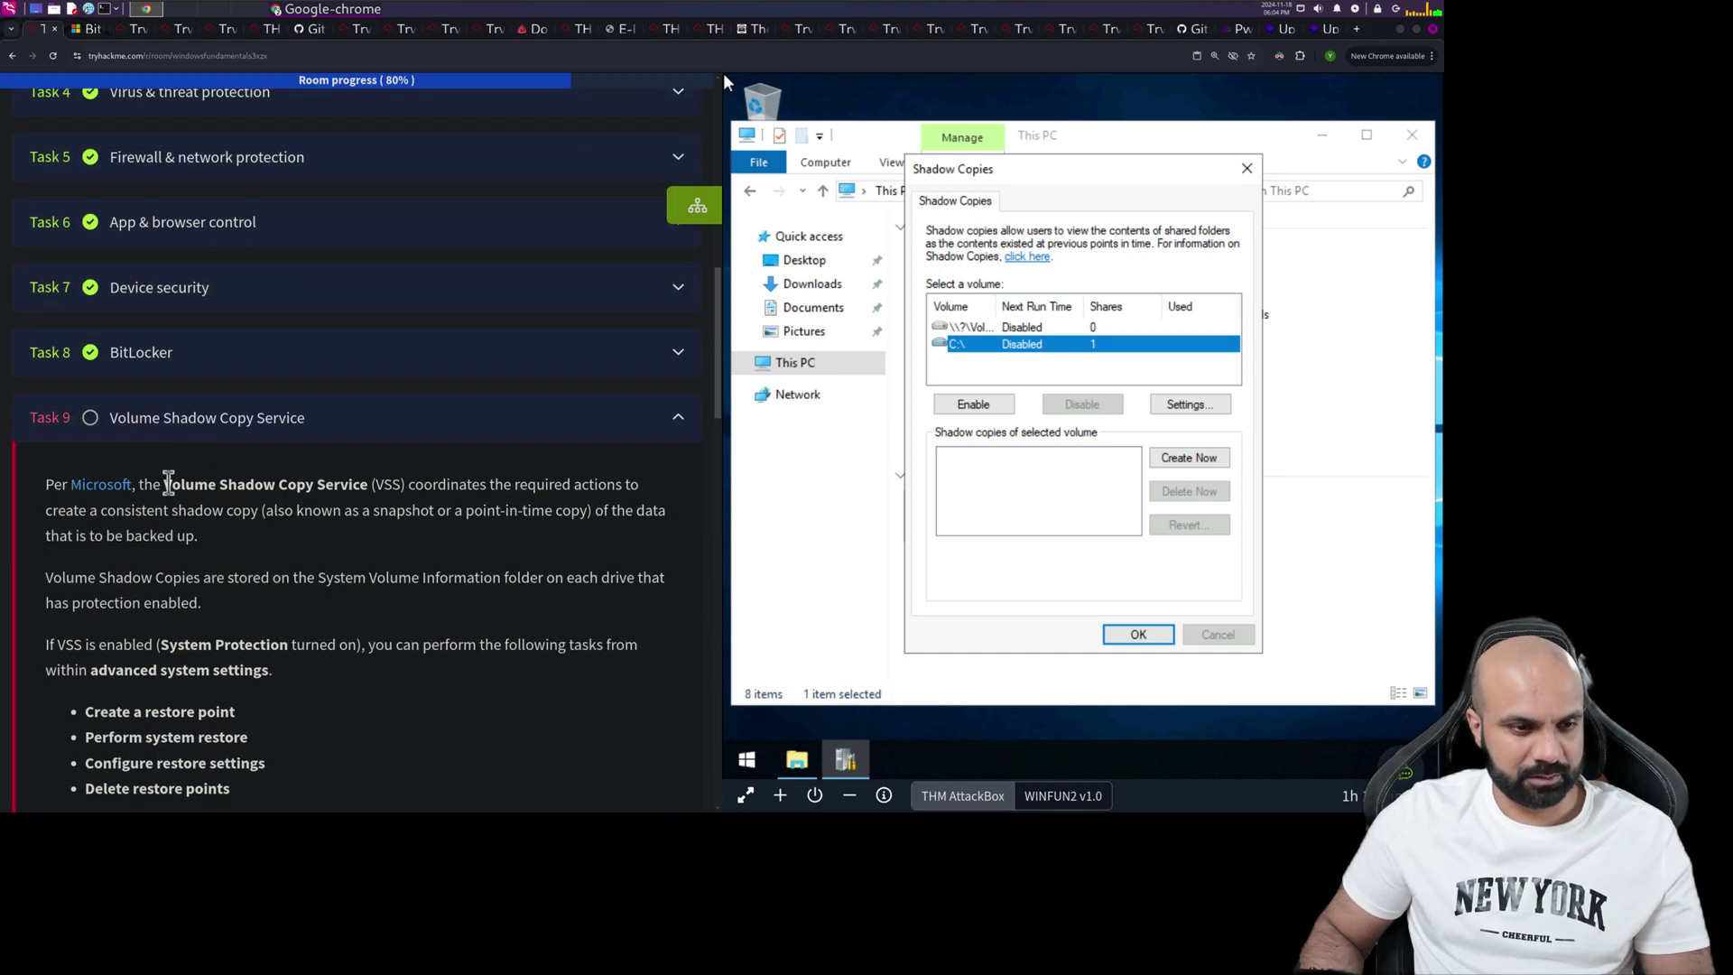
drag(165, 483, 370, 485)
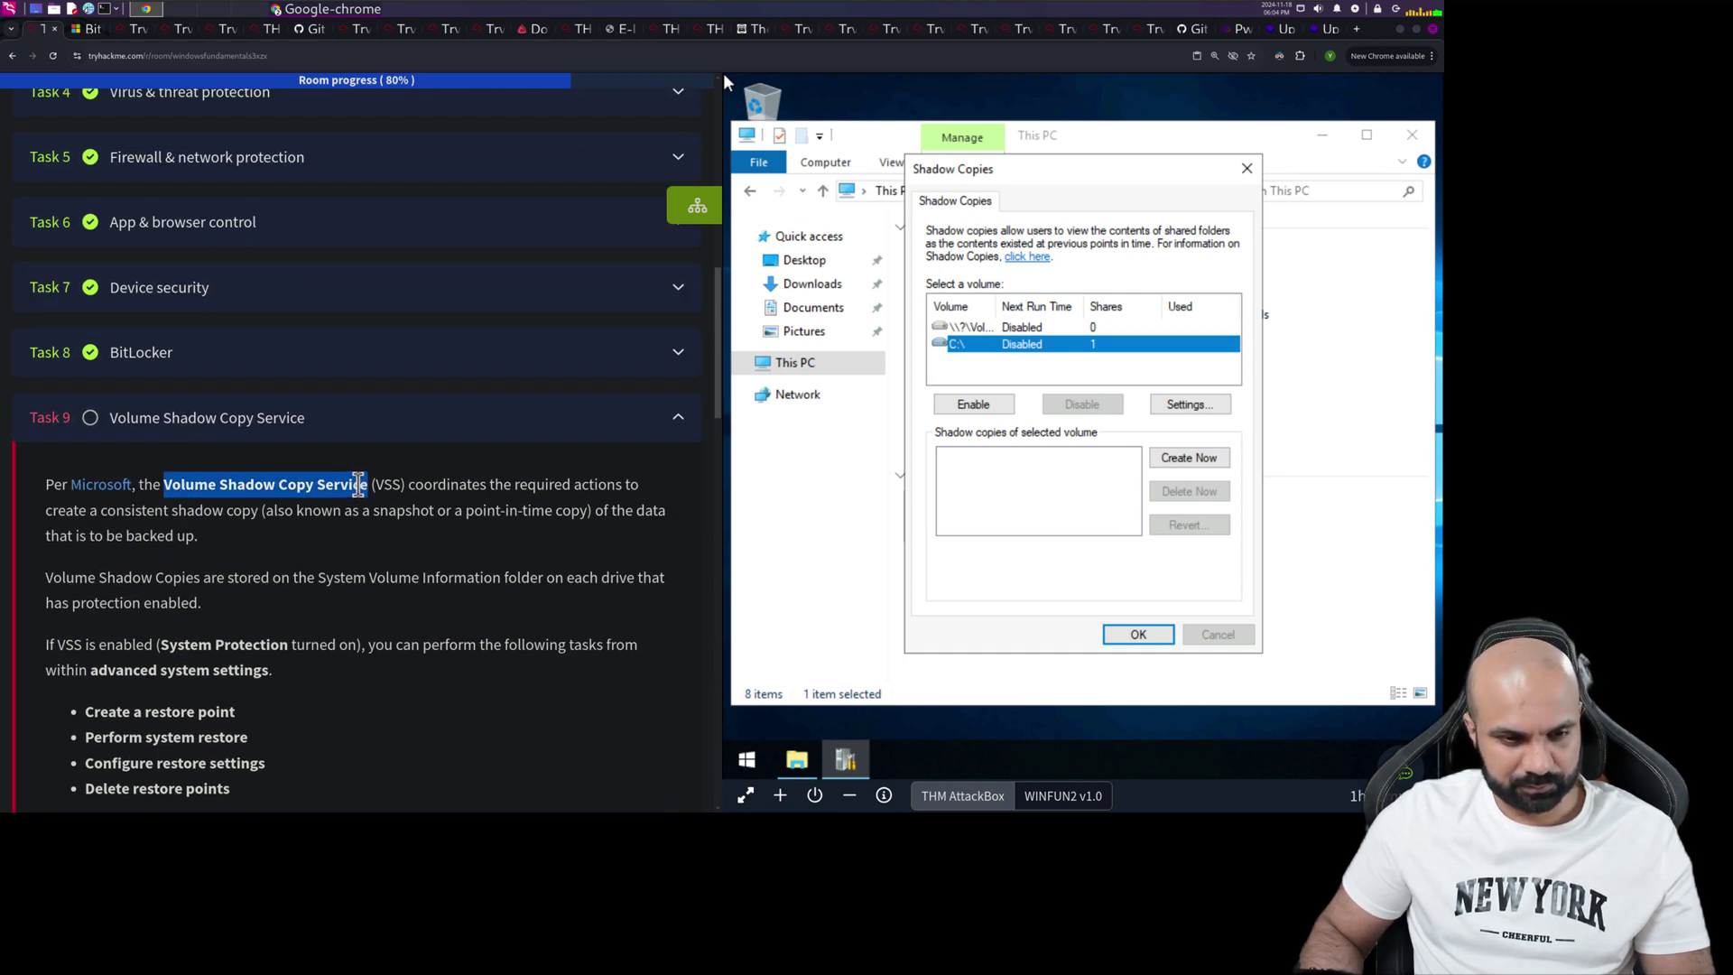
right_click(363, 490)
click(401, 498)
right_click(347, 490)
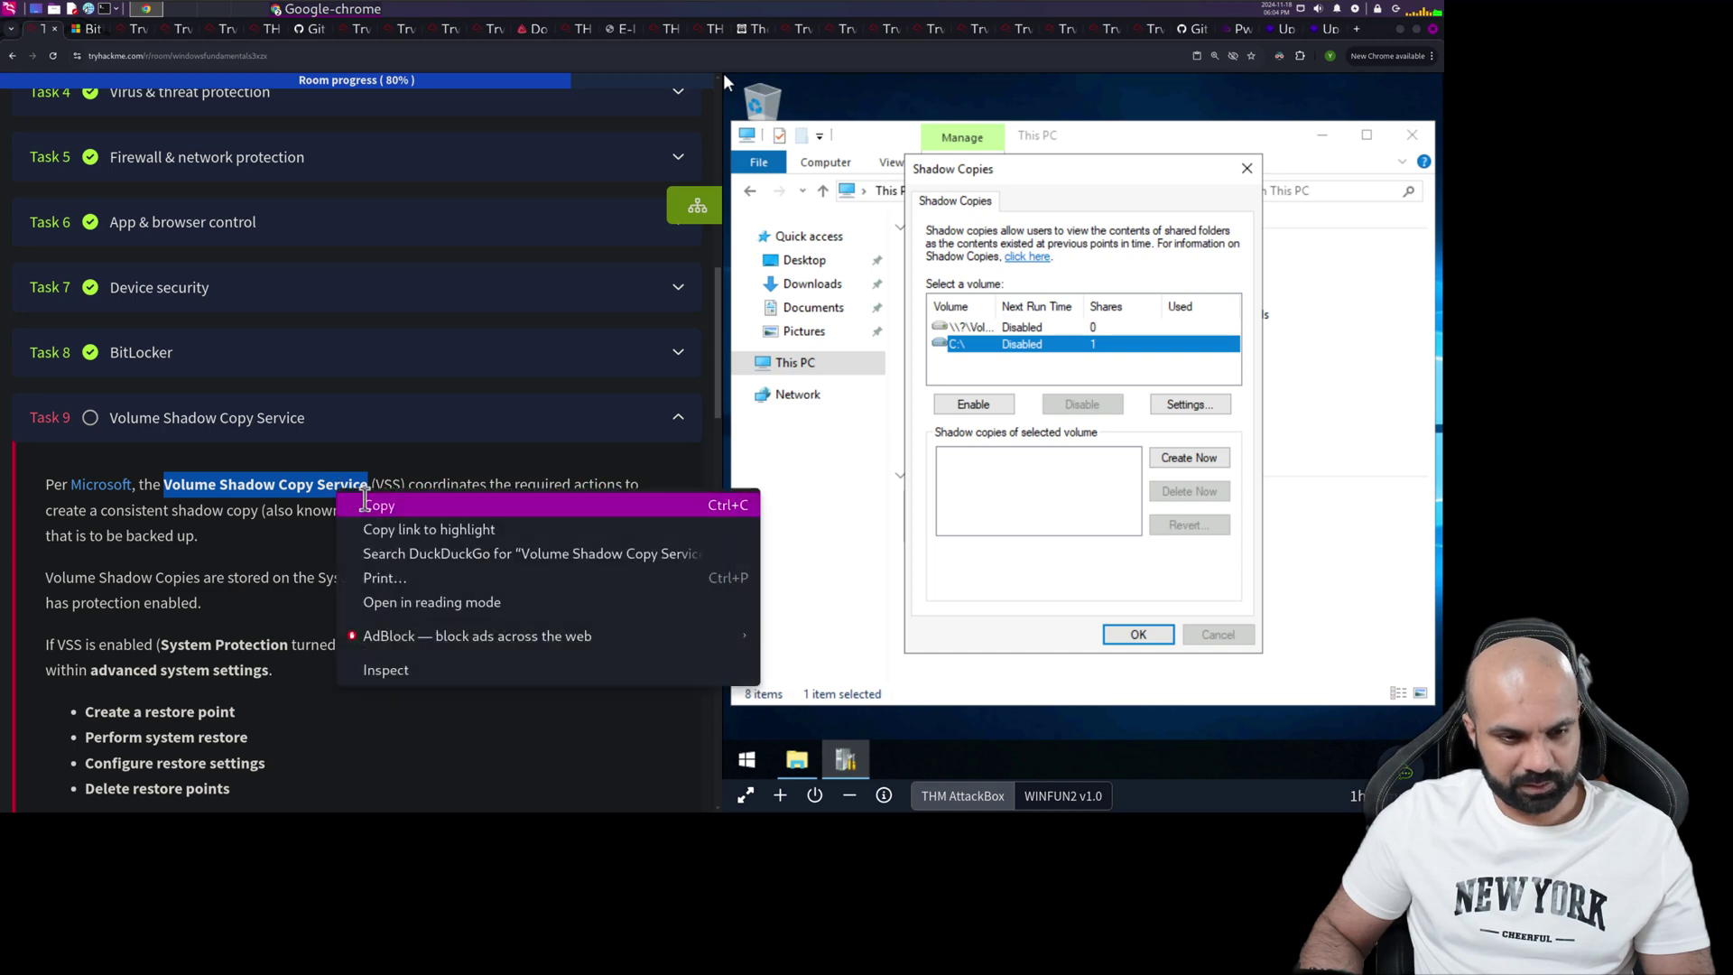
click(360, 498)
Paste "Volume Shadow Copy Service" as the answer to Task 9's "What is VSS?" question and submit it
scroll(361, 498, down, 8)
scroll(362, 502, down, 10)
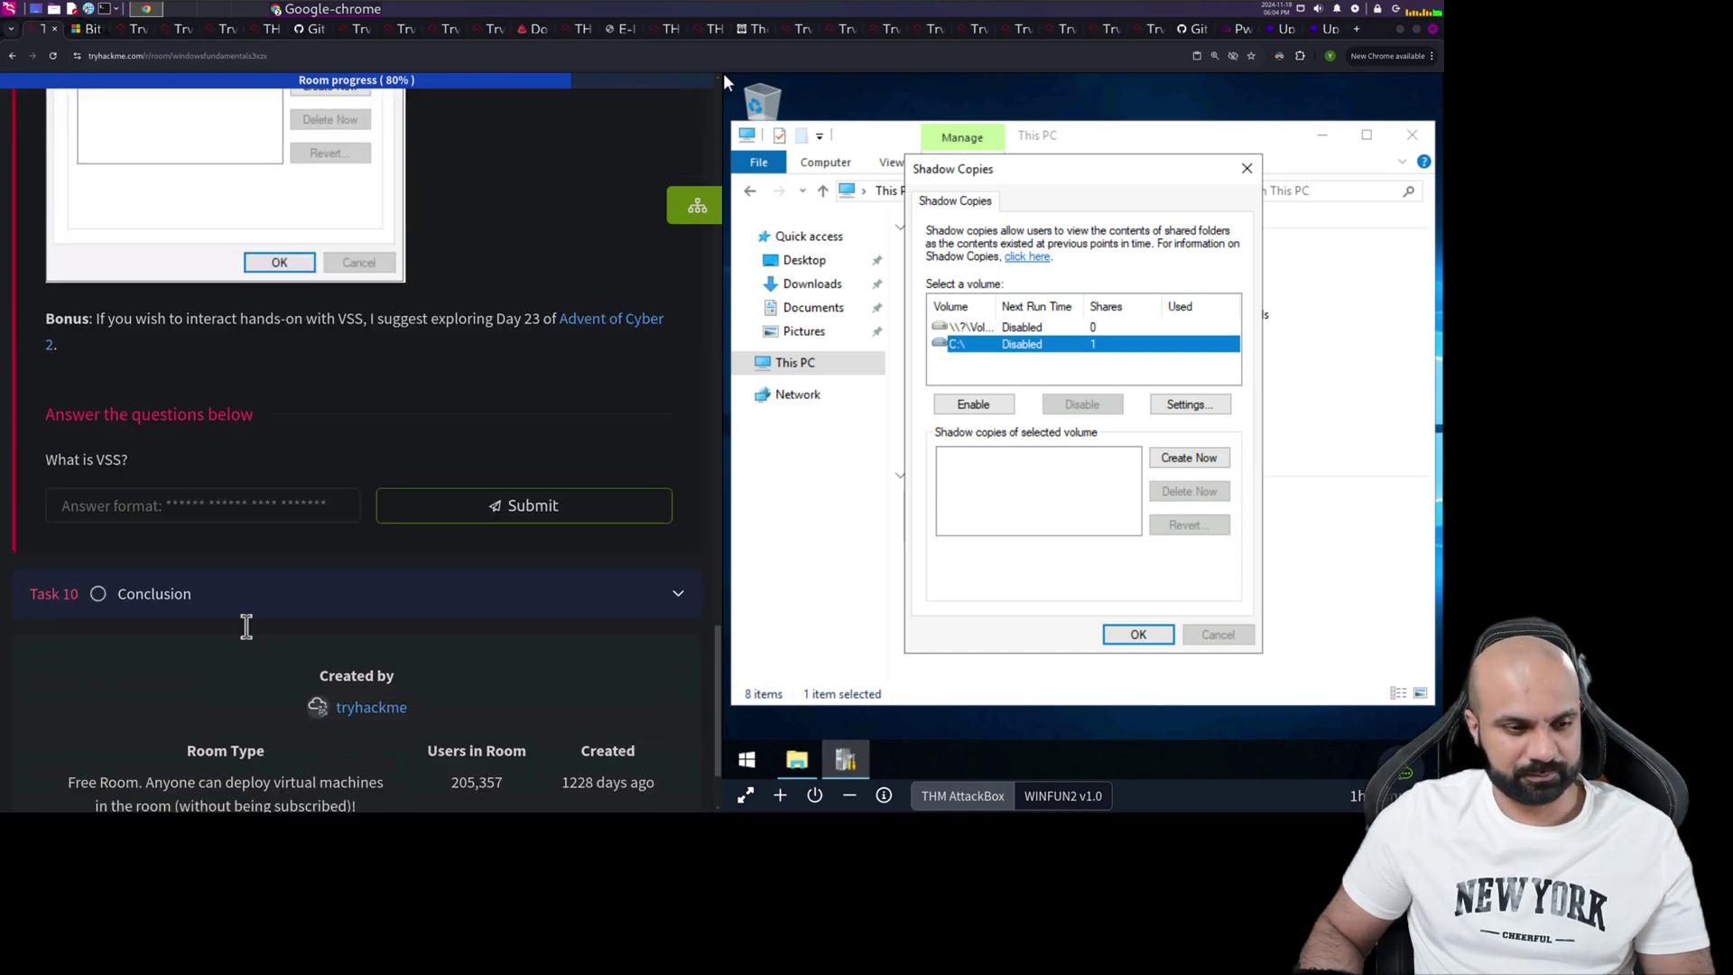
click(193, 502)
right_click(197, 502)
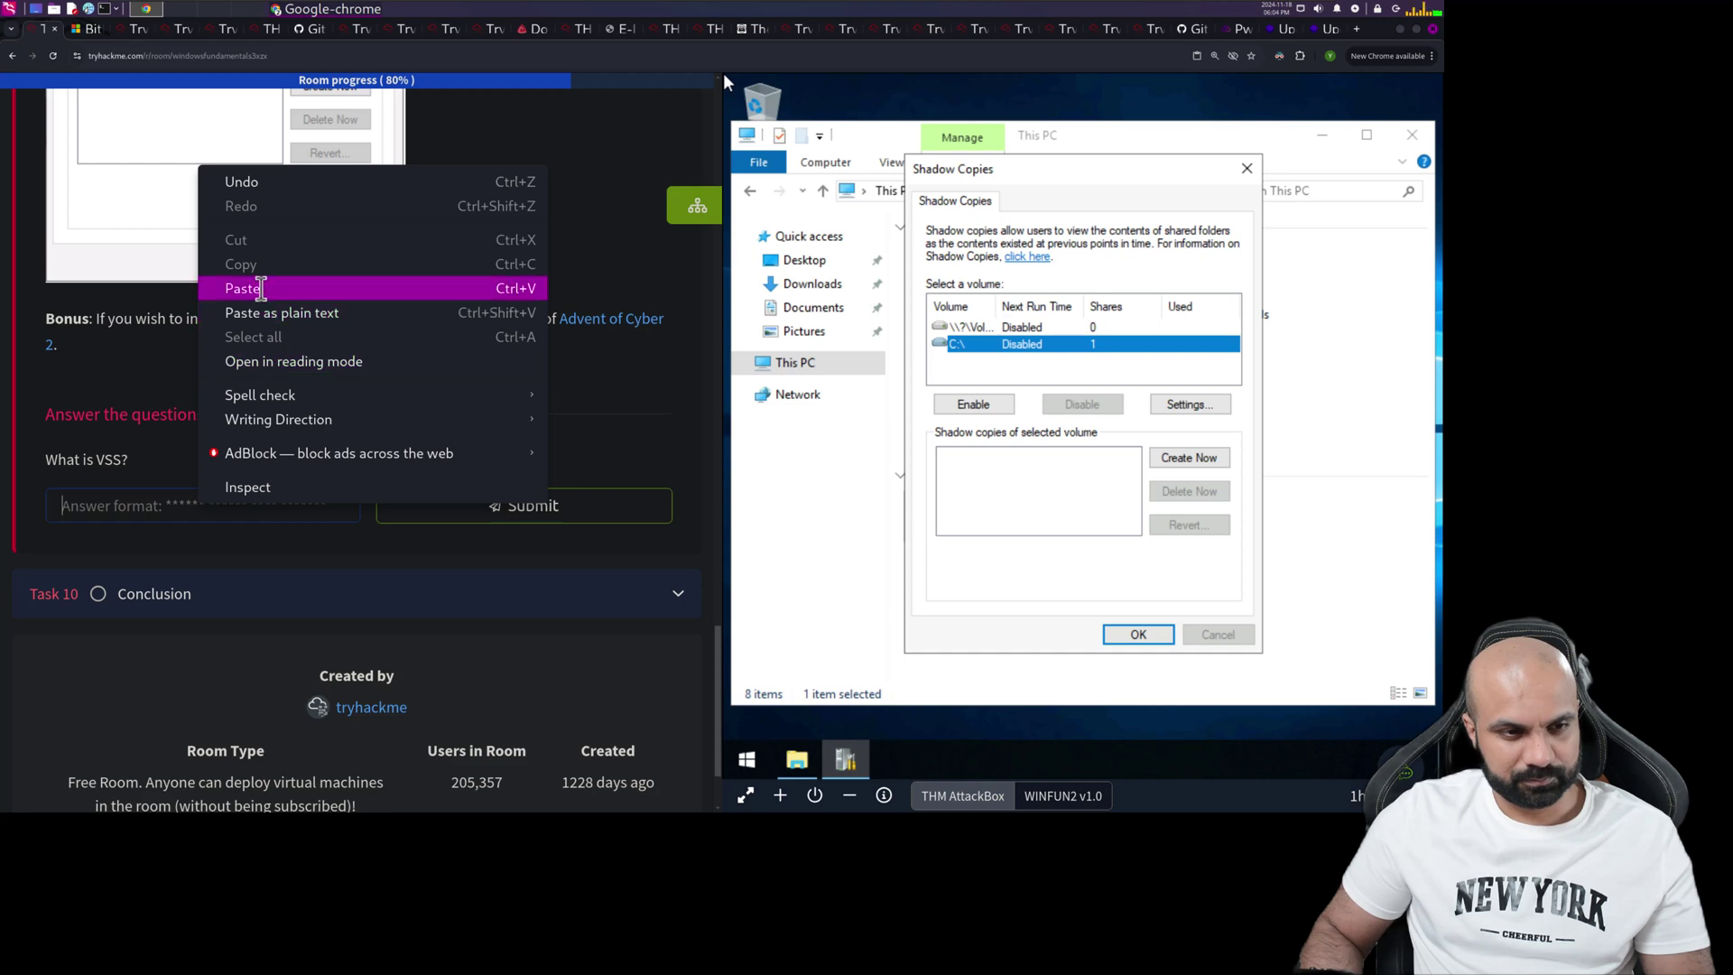
click(242, 288)
key(Return)
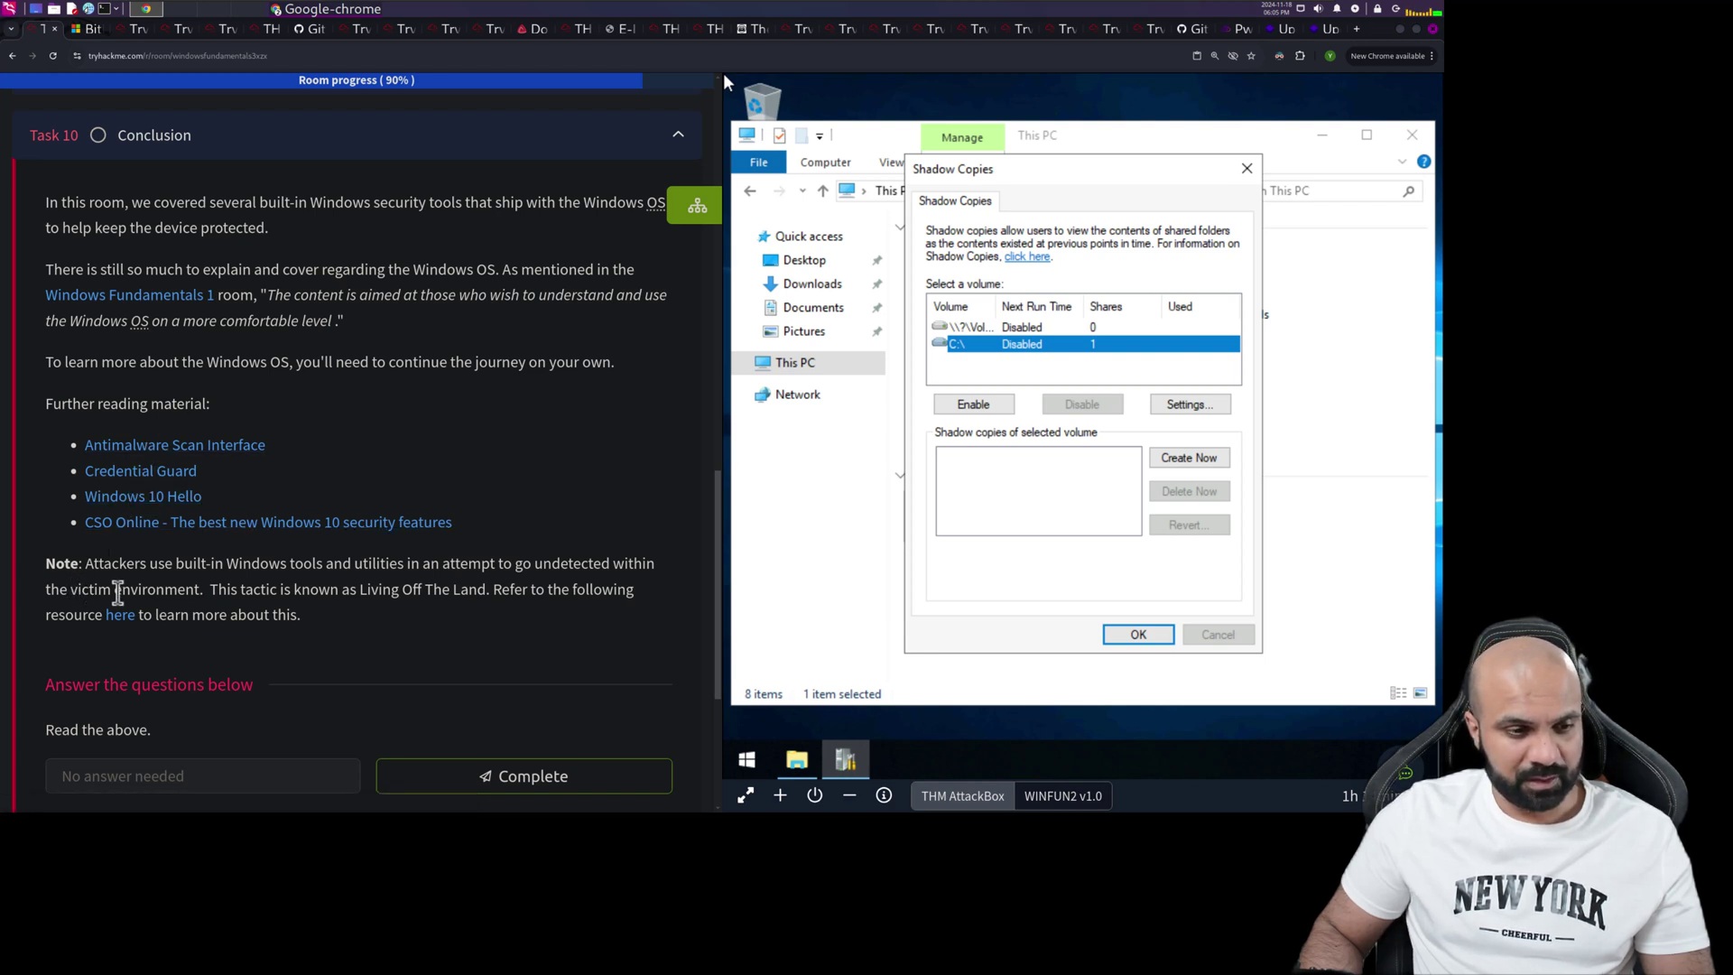
Read Task 10's conclusion and further reading material, and mark the task as complete
scroll(433, 593, down, 2)
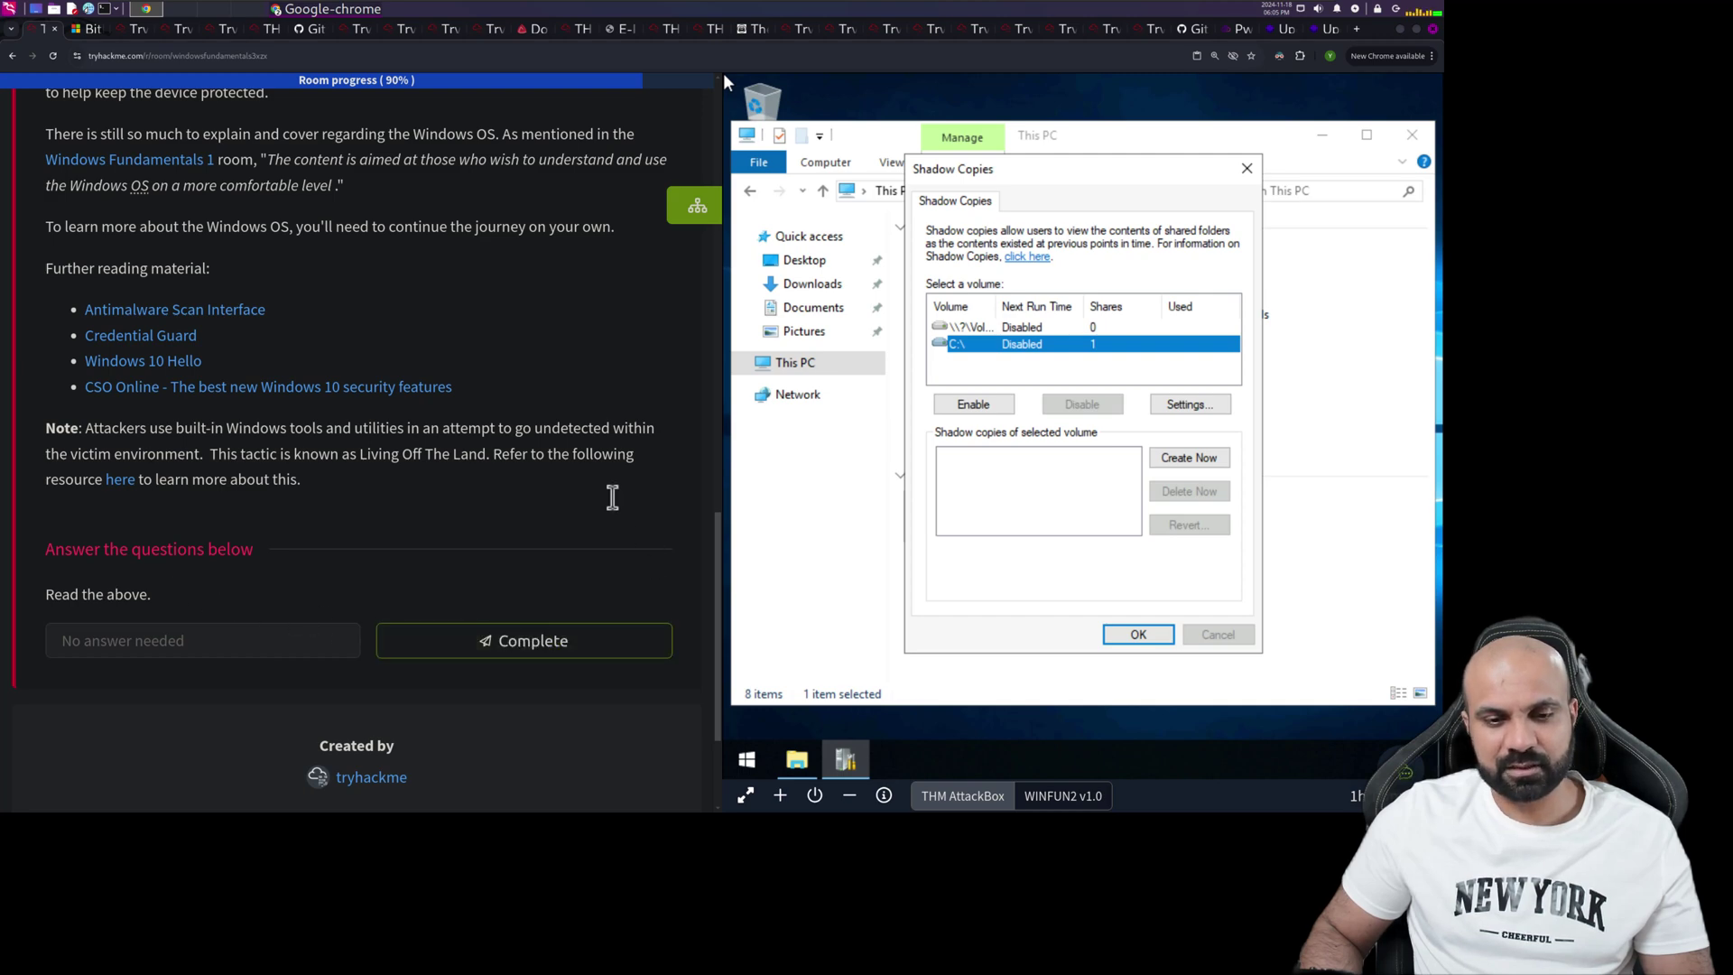
click(533, 640)
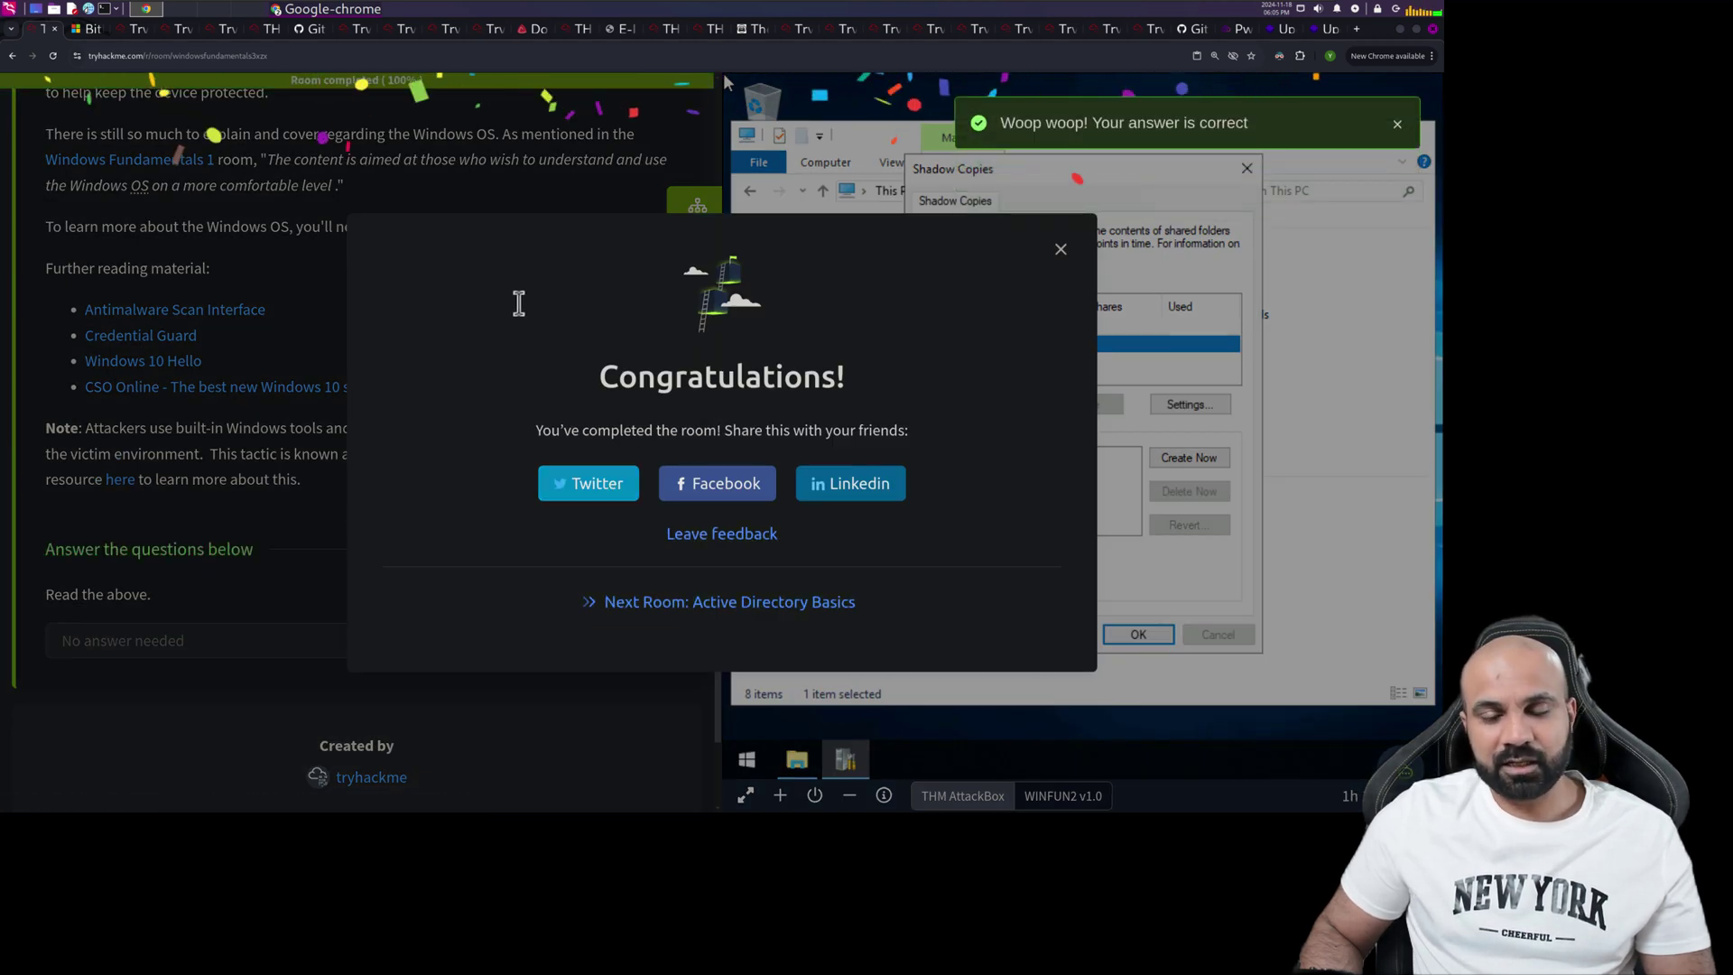